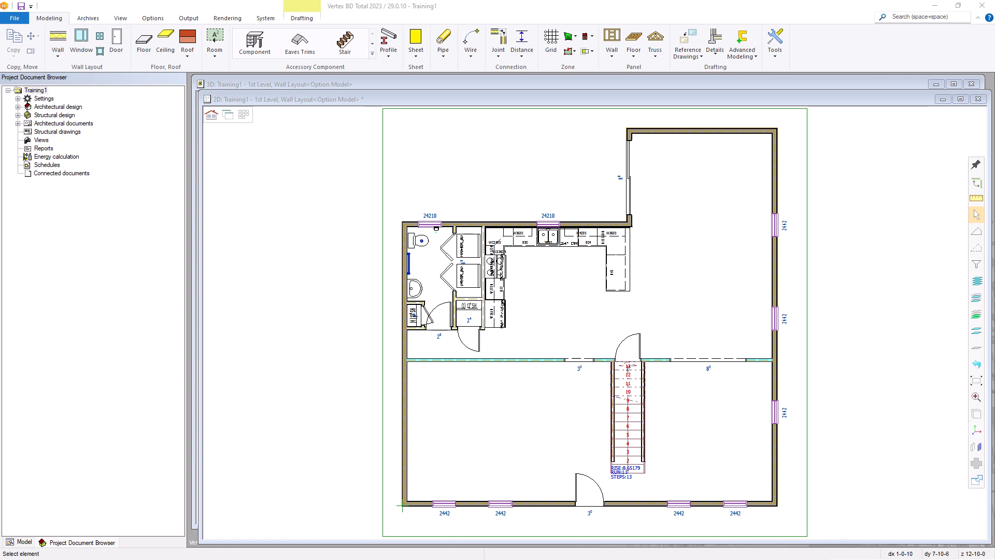
Switch from the 1st Level wall layout to the Roof Layout drawing and model pair
{"action": "left_click", "coordinate": [378, 102]}
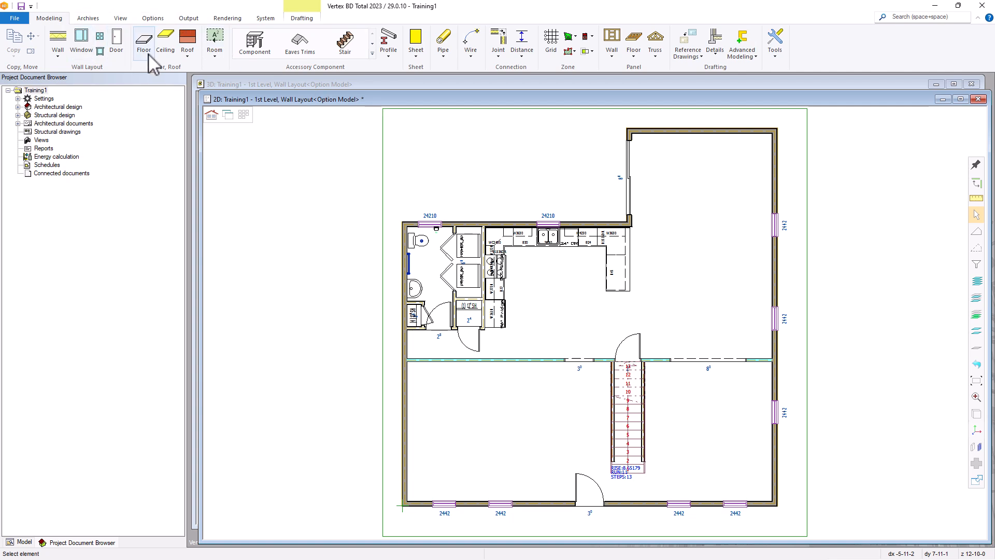
{"action": "left_click", "coordinate": [190, 53]}
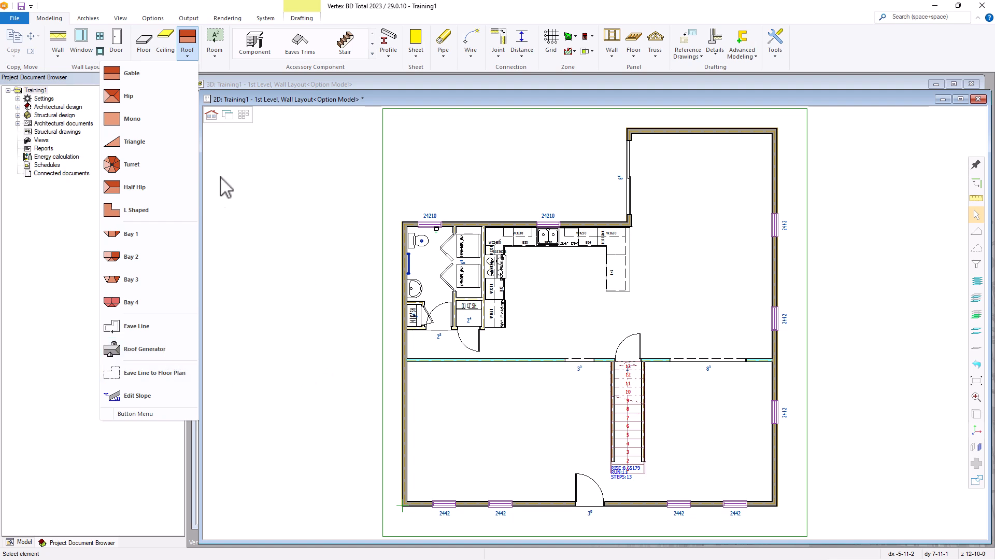
{"action": "left_click", "coordinate": [243, 119]}
{"action": "left_click", "coordinate": [244, 115]}
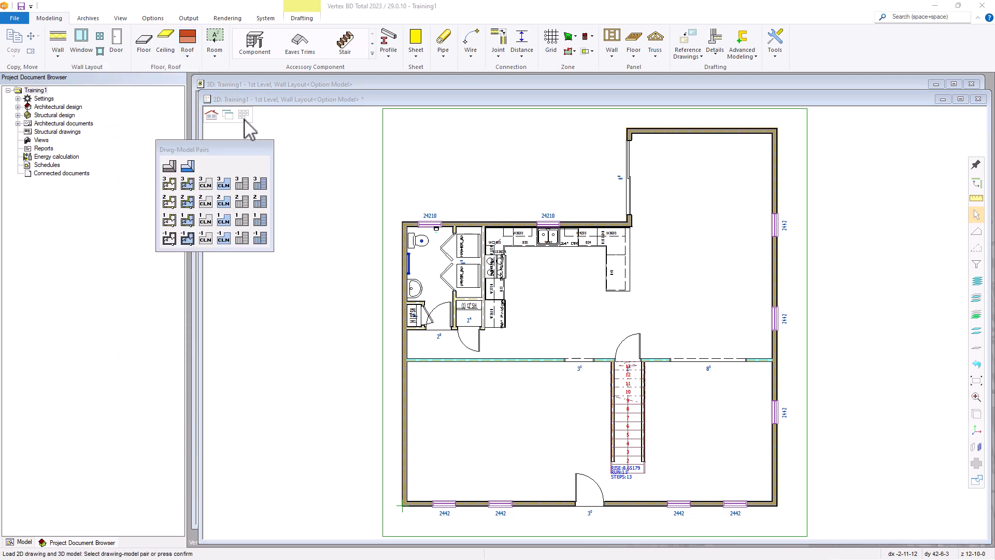
{"action": "left_click", "coordinate": [169, 166]}
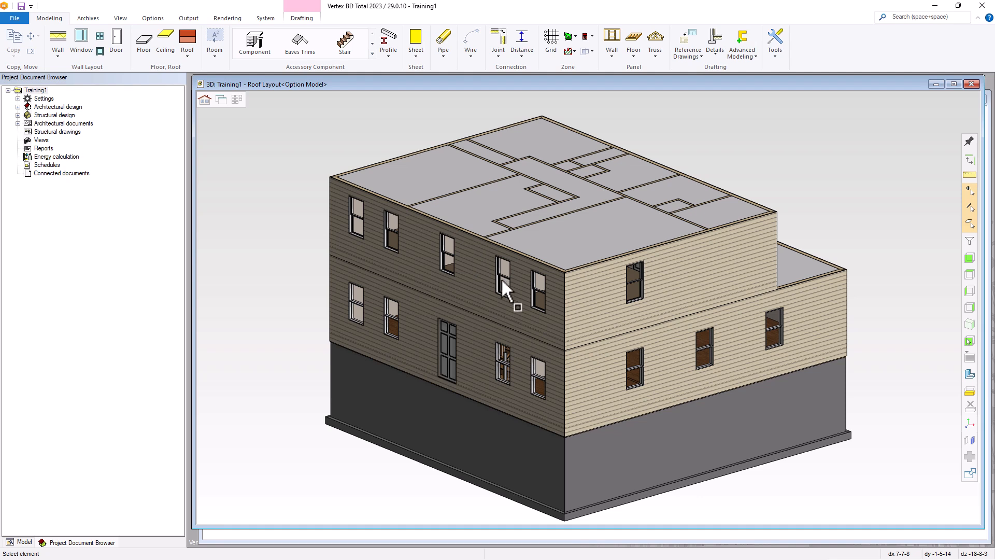
Start the Roof Generator and open the roof parameters for the Main Roof w/ Trusses parameter set
{"action": "left_click", "coordinate": [192, 54]}
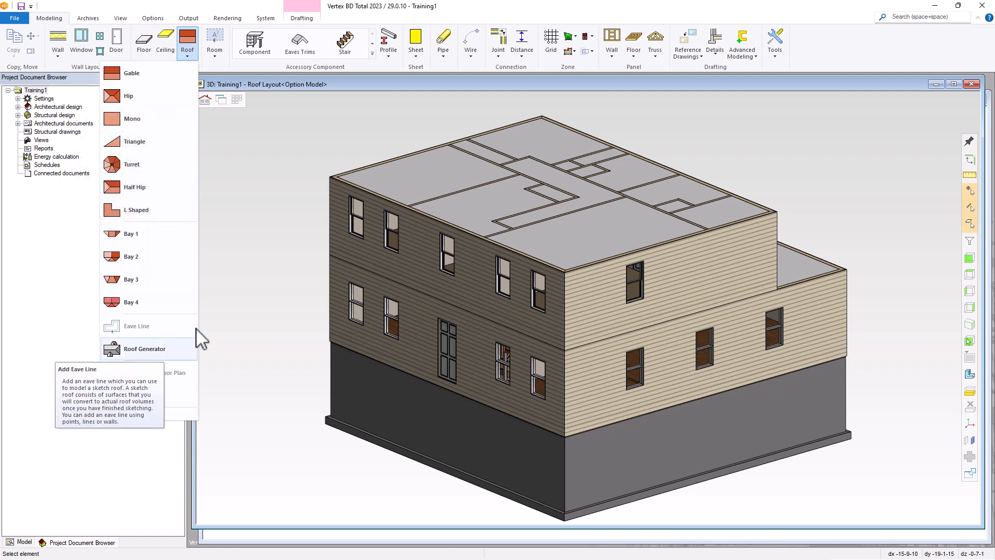
{"action": "left_click", "coordinate": [182, 348]}
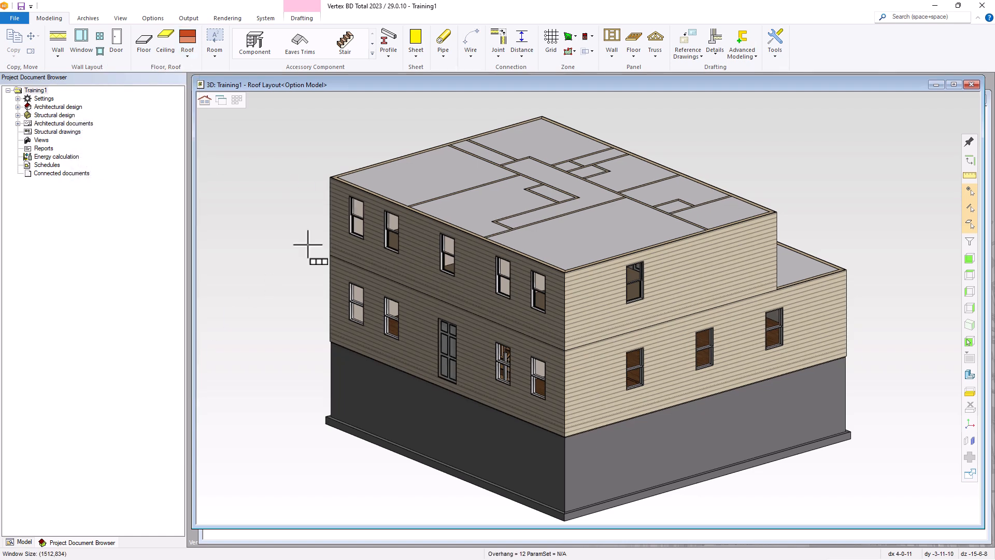
{"action": "right_click", "coordinate": [308, 244]}
{"action": "right_click", "coordinate": [436, 215]}
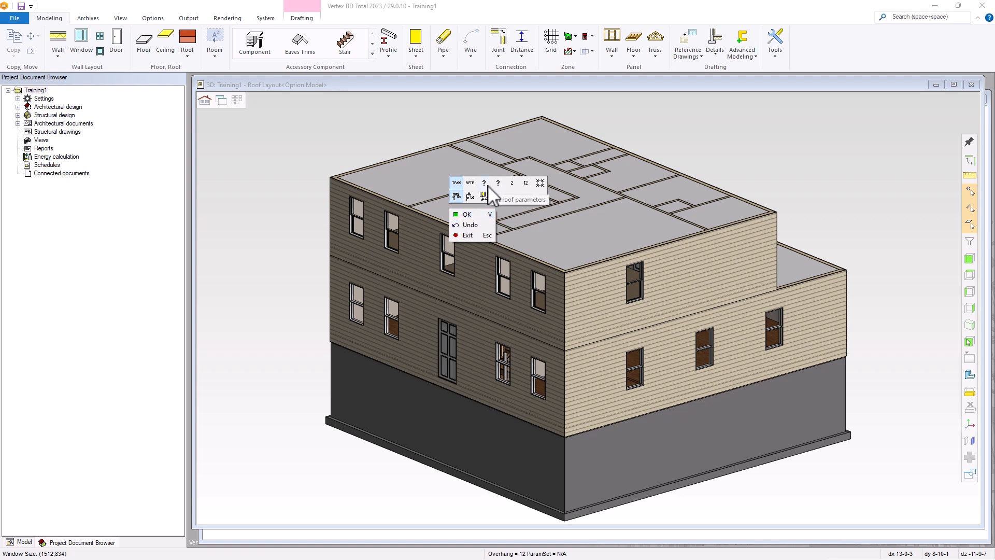
{"action": "left_click", "coordinate": [457, 184]}
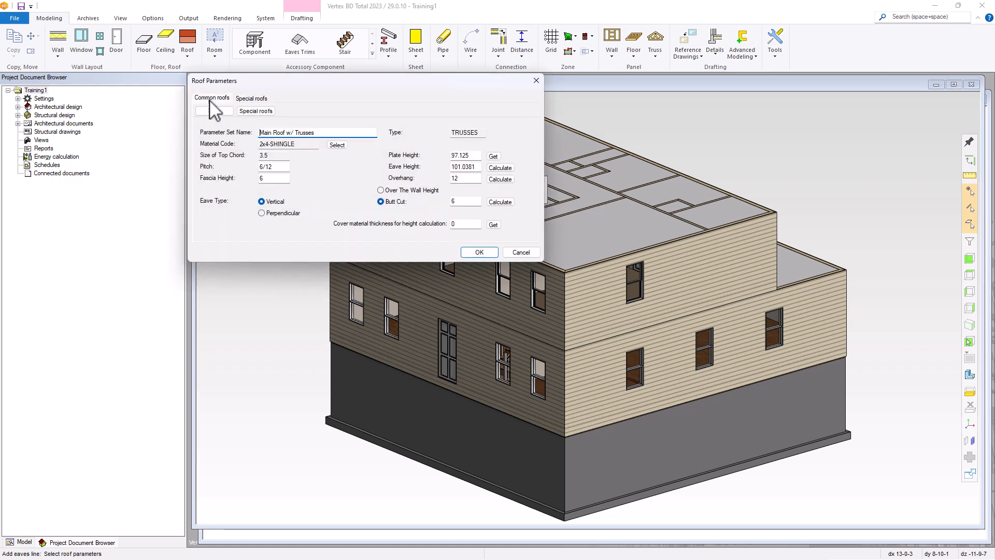
Examine the special roof parameters and their barn hip and mansard diagram, and return to the common roof parameters
{"action": "left_click", "coordinate": [251, 99]}
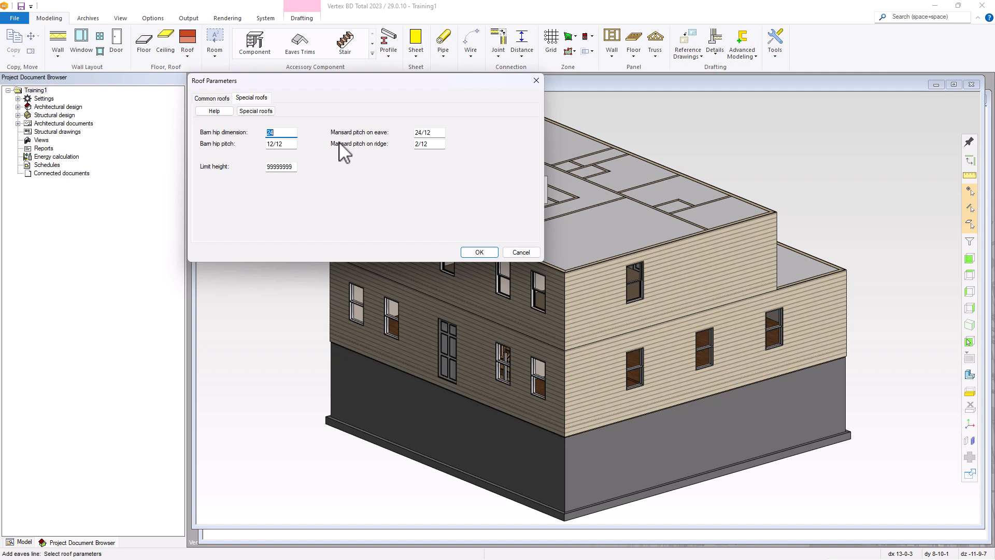
{"action": "left_click", "coordinate": [251, 112]}
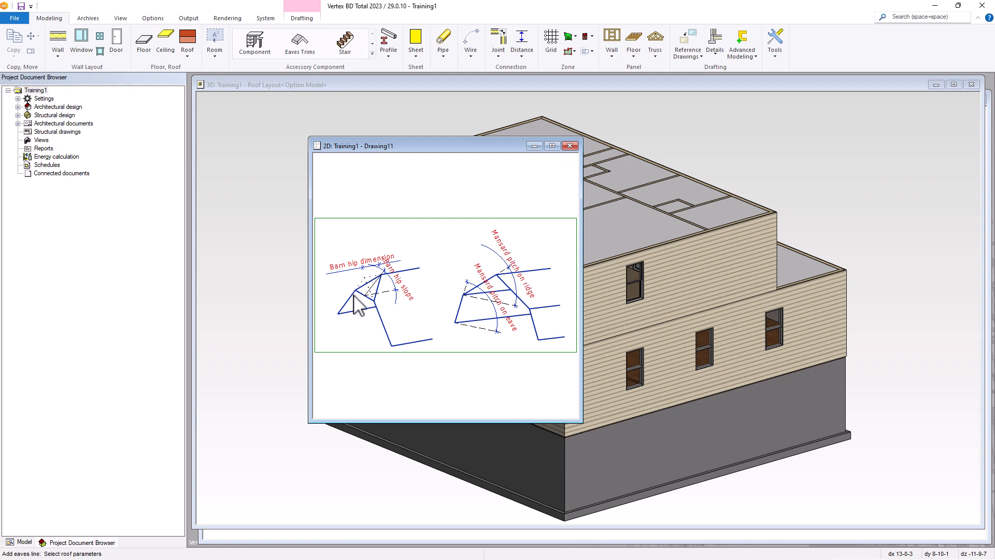
{"action": "left_click", "coordinate": [570, 146]}
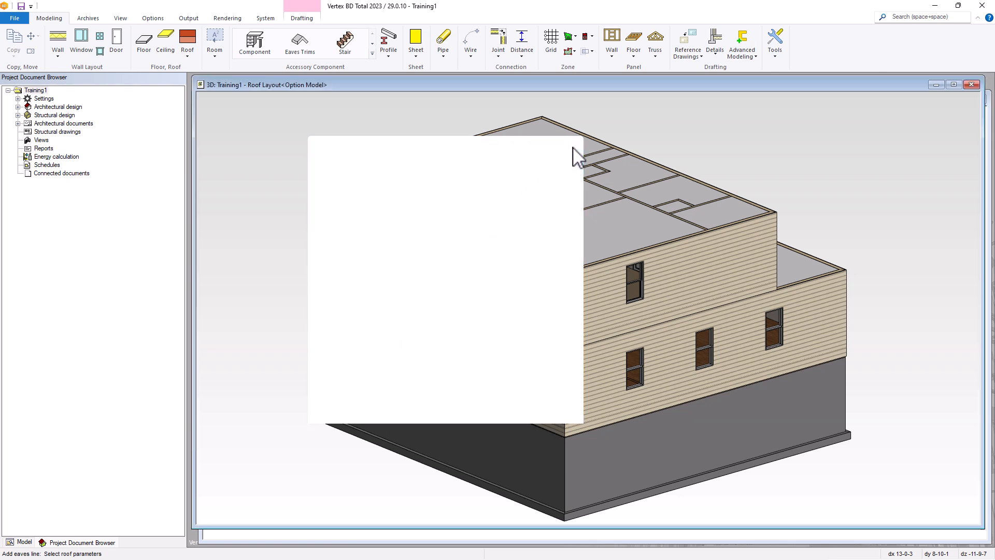
{"action": "left_click", "coordinate": [252, 98]}
{"action": "left_click", "coordinate": [214, 98]}
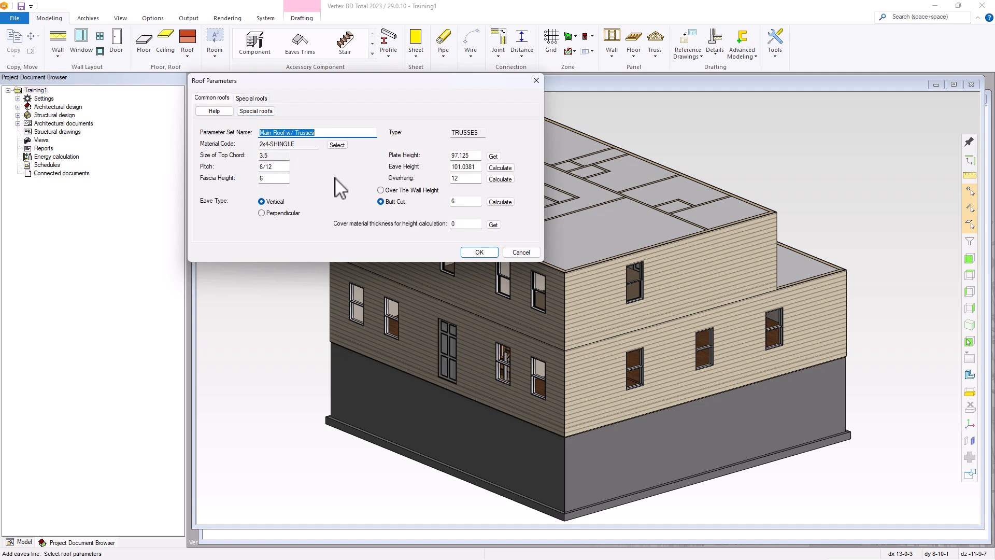
{"action": "key", "text": "Home"}
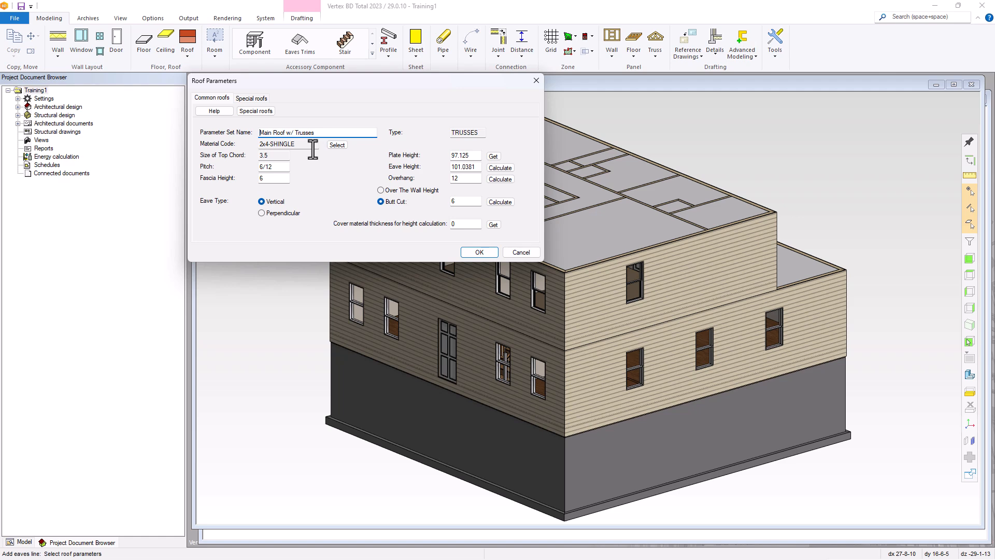
Examine the roof structures available for the material code and their layers, including the Roofs - C/C category of the steel project
{"action": "left_click", "coordinate": [337, 144]}
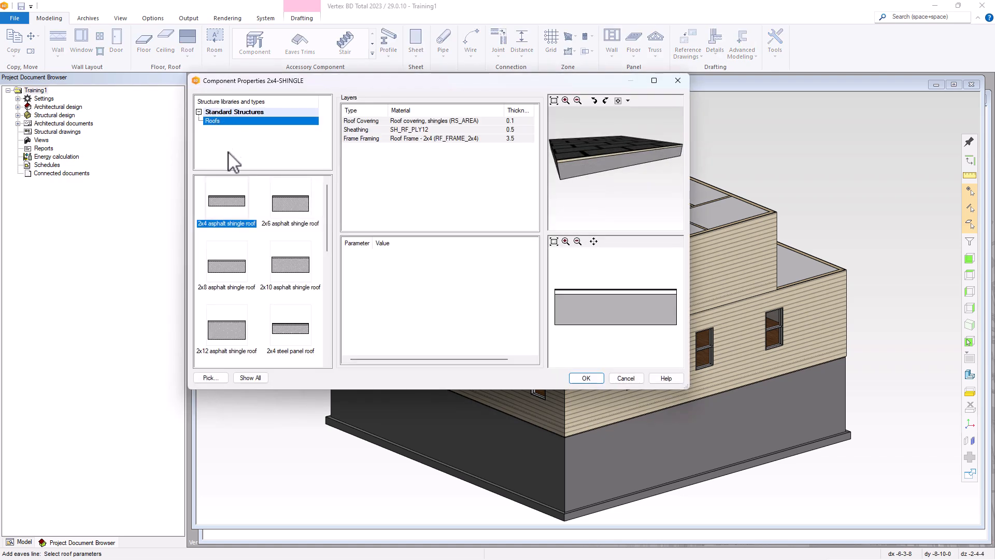
{"action": "left_click", "coordinate": [446, 262]}
{"action": "left_click", "coordinate": [624, 379]}
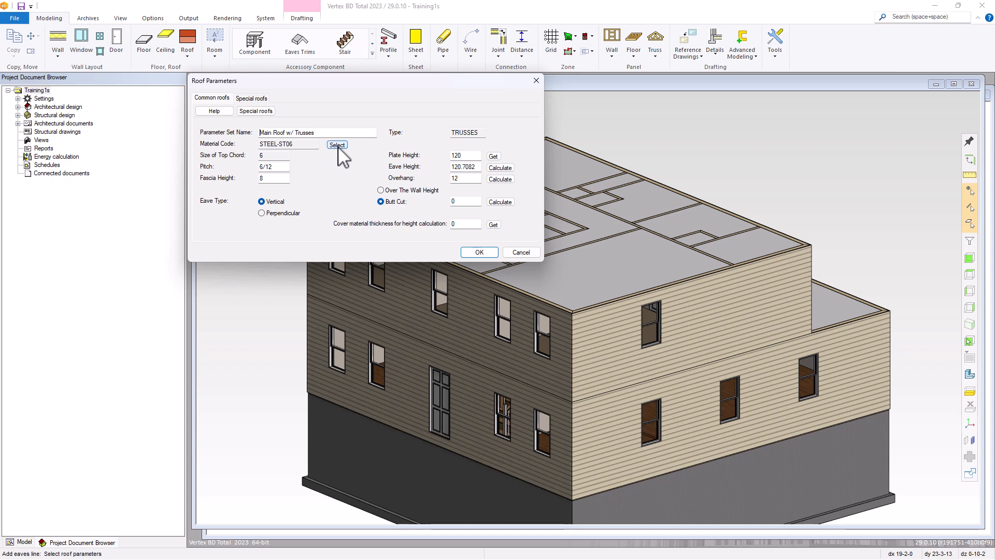
{"action": "left_click", "coordinate": [337, 145]}
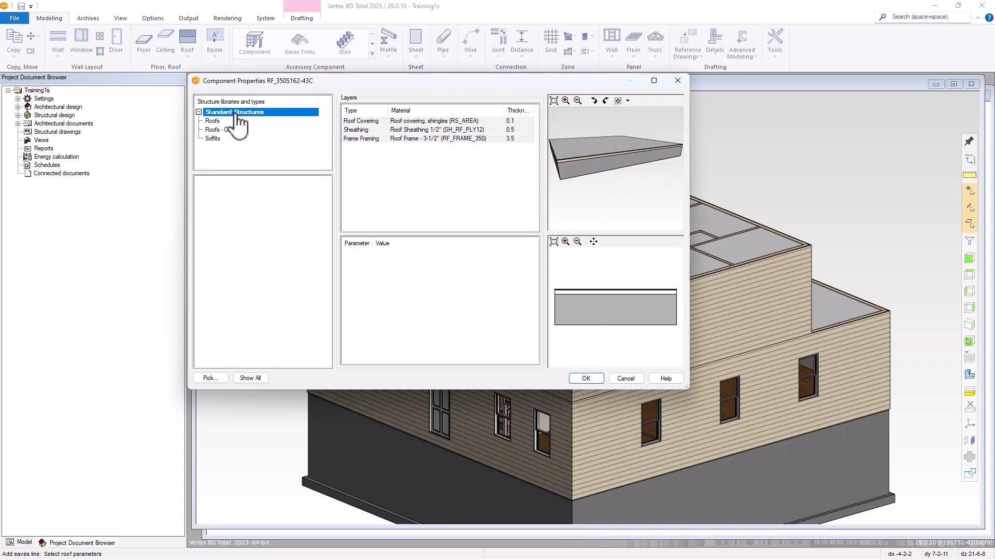
{"action": "left_click", "coordinate": [226, 132]}
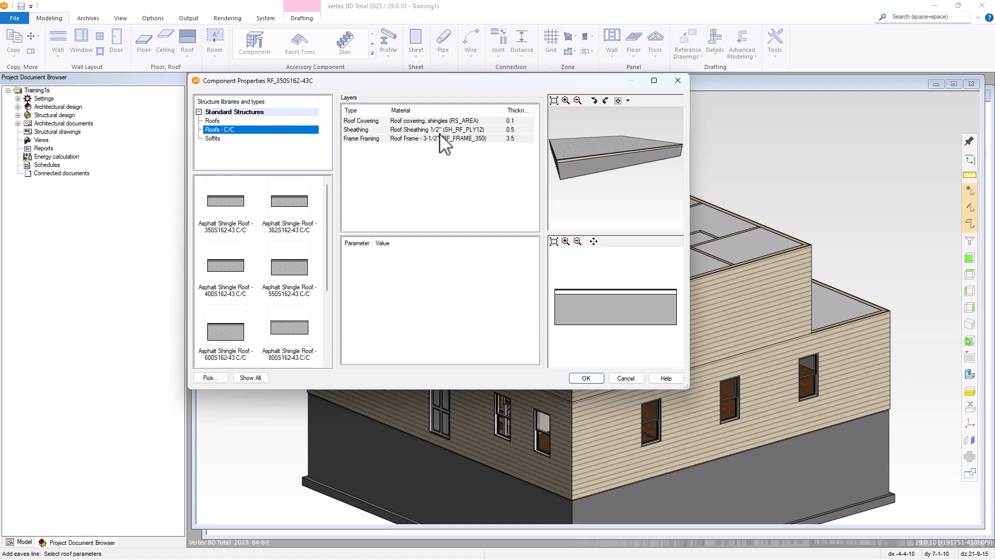
{"action": "left_click", "coordinate": [586, 377]}
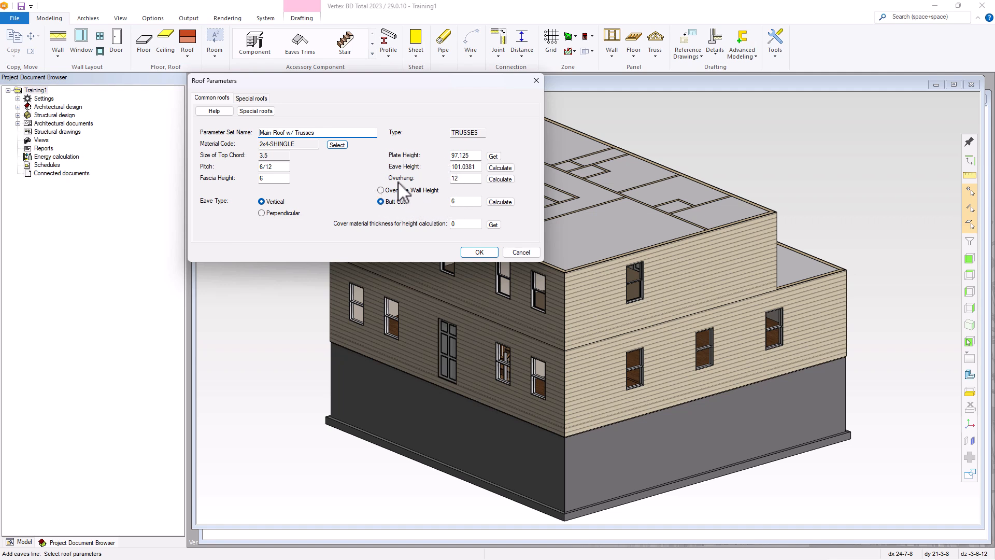
View the help diagram explaining the common roof dimensions such as plate height, overhang and butt cut
{"action": "left_click", "coordinate": [214, 112]}
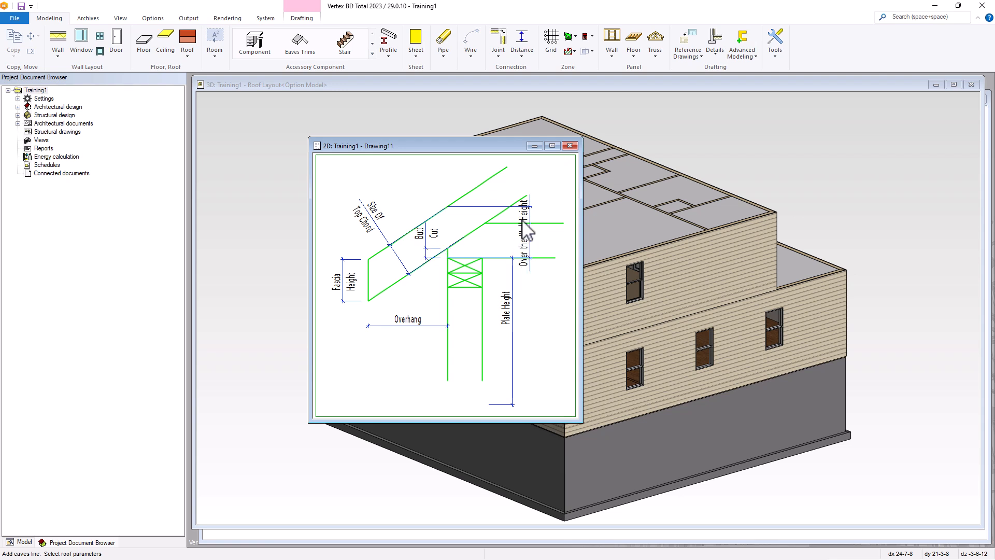
{"action": "left_click", "coordinate": [570, 145]}
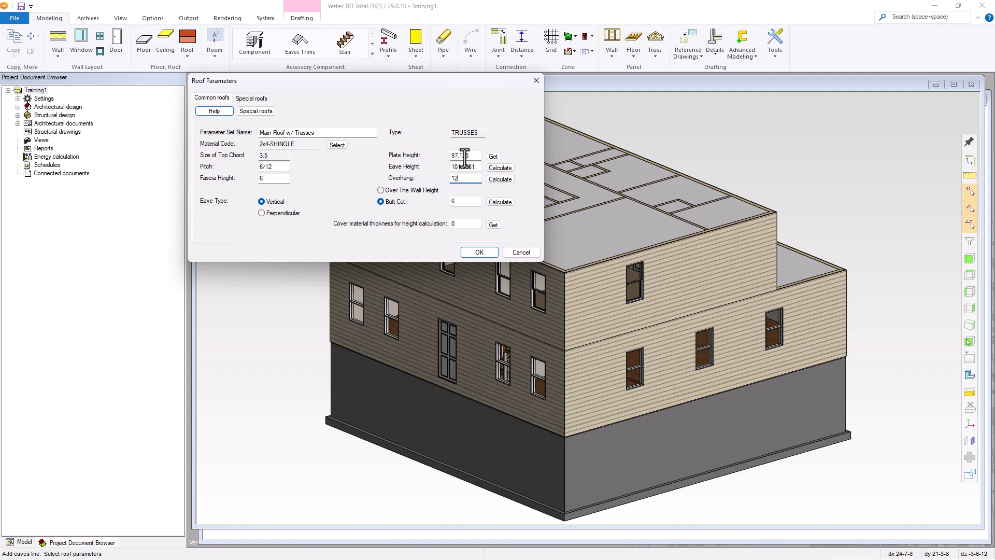
Get the plate height from an upper-level exterior wall in the 3D model, and apply the roof parameters with a recalculated eave height
{"action": "left_click", "coordinate": [493, 156]}
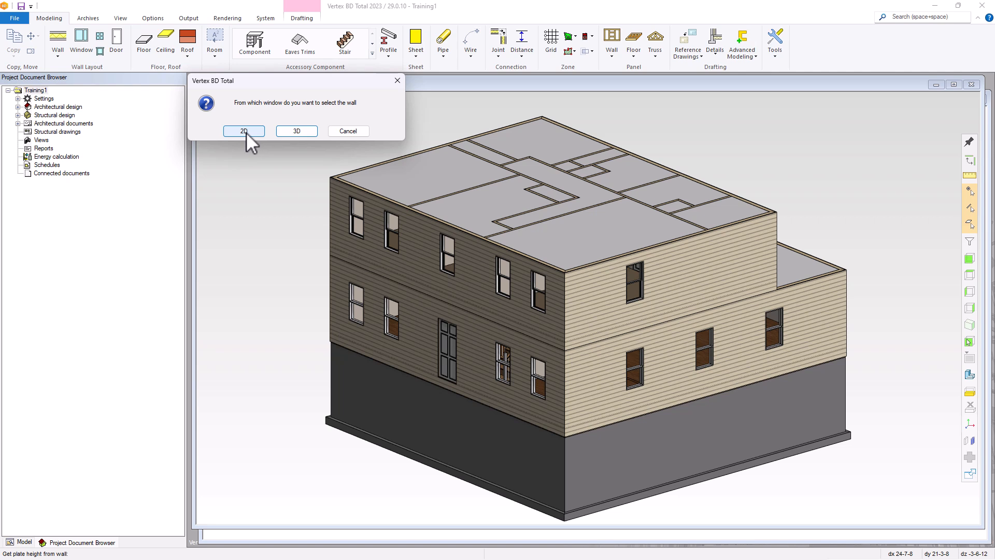
{"action": "left_click", "coordinate": [299, 130]}
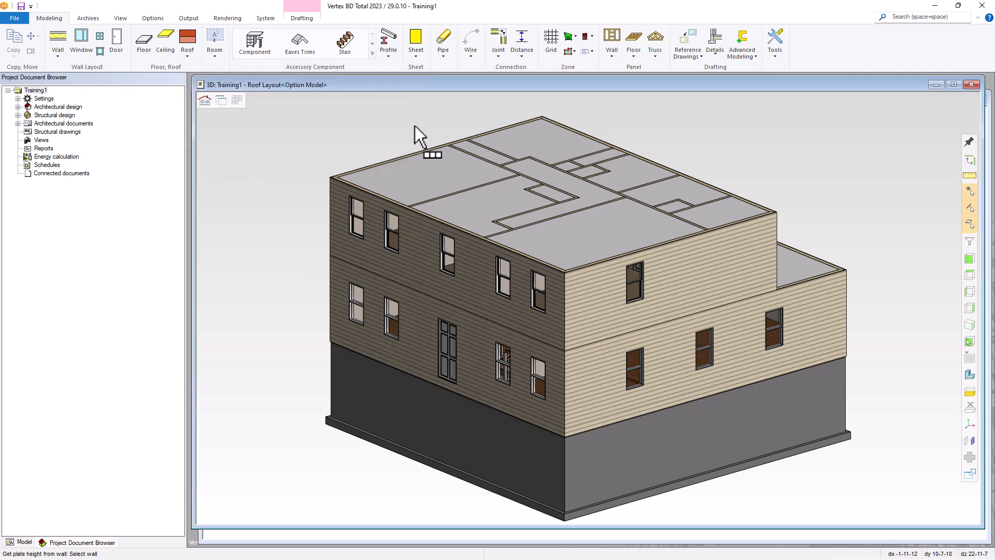
{"action": "left_click", "coordinate": [427, 147]}
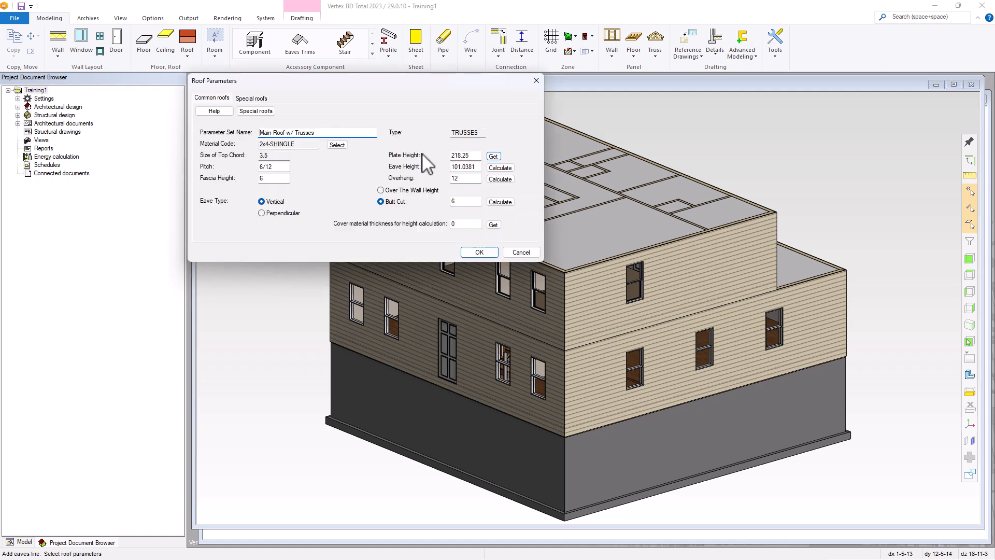
{"action": "left_click", "coordinate": [500, 168]}
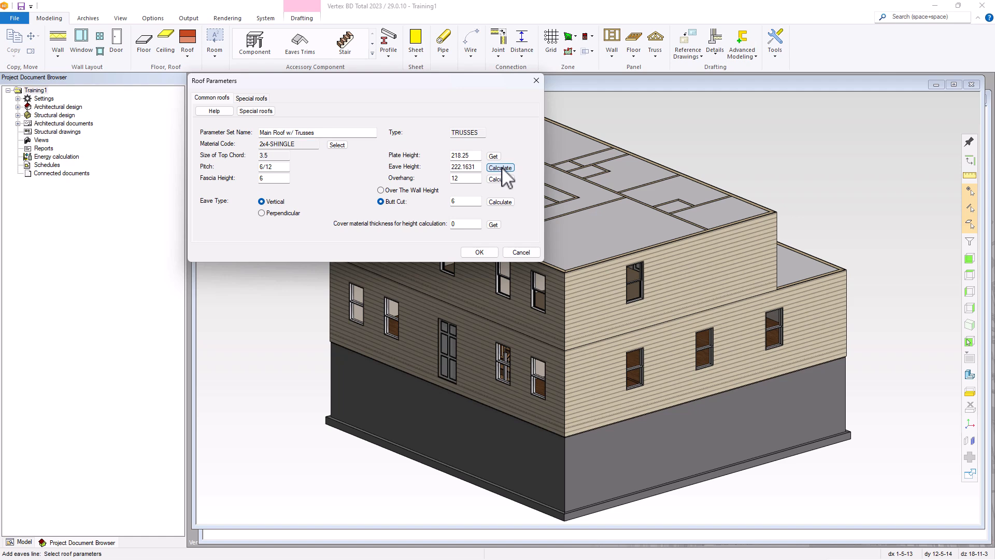
{"action": "left_click", "coordinate": [479, 252]}
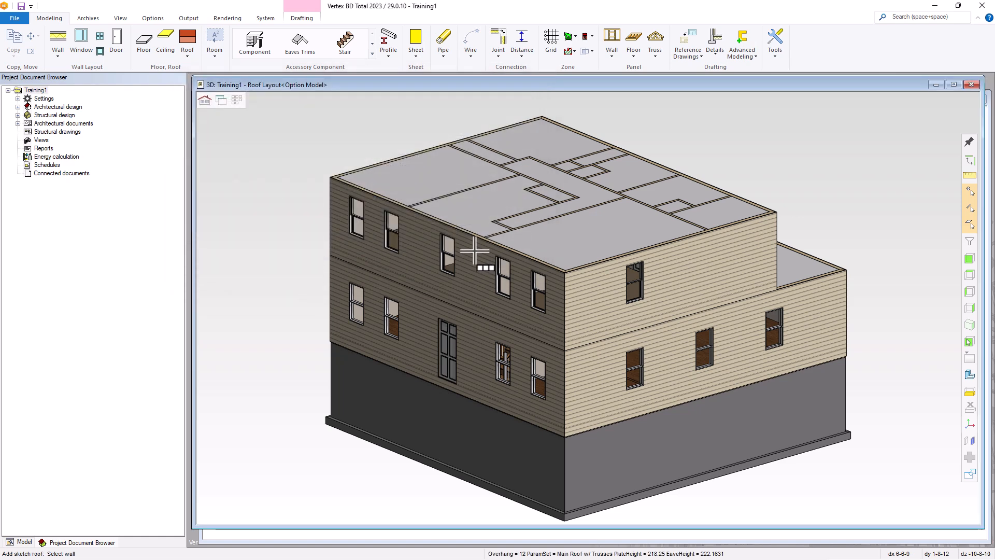
Generate a hip sketch roof by walls, selecting the exterior walls around the upper level
{"action": "right_click", "coordinate": [333, 138]}
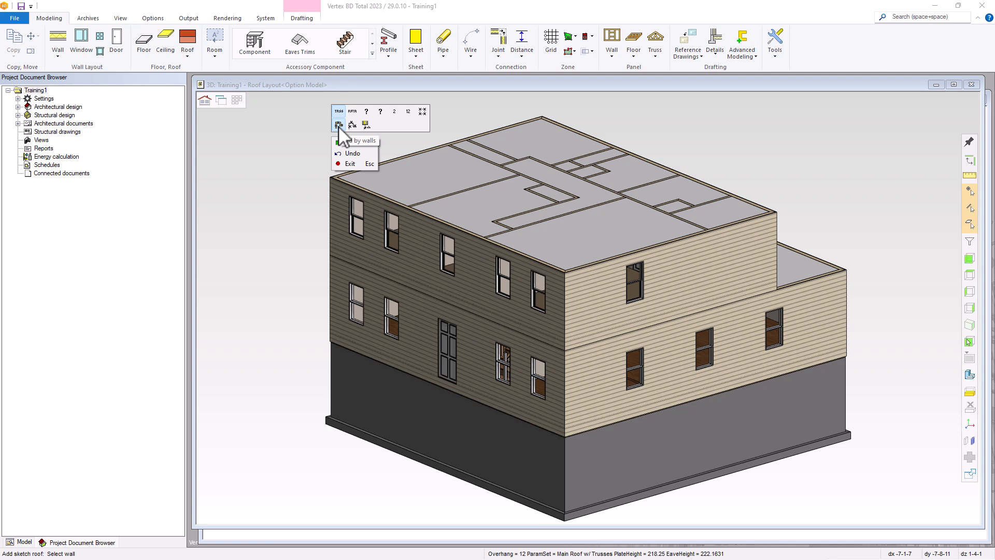
{"action": "left_click", "coordinate": [338, 125]}
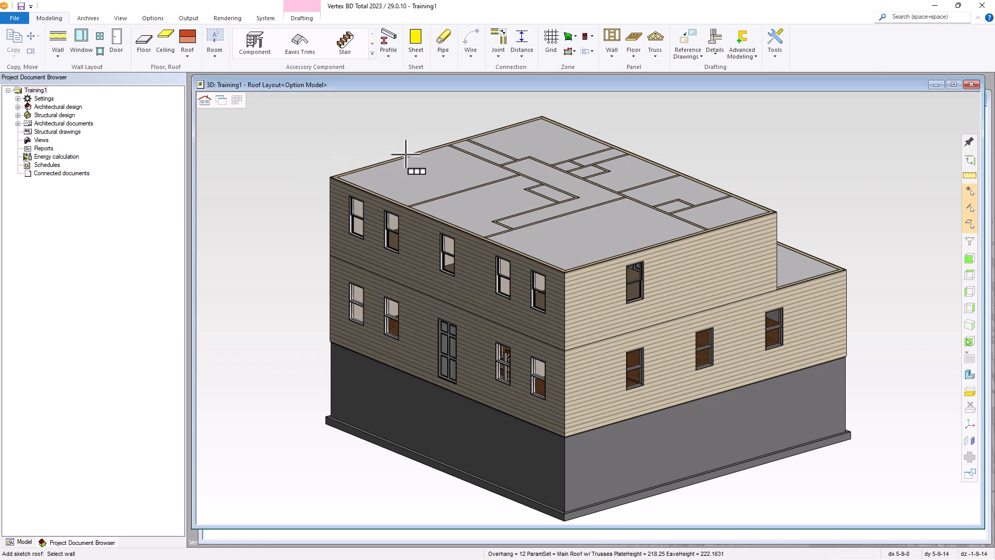
{"action": "left_click", "coordinate": [456, 142]}
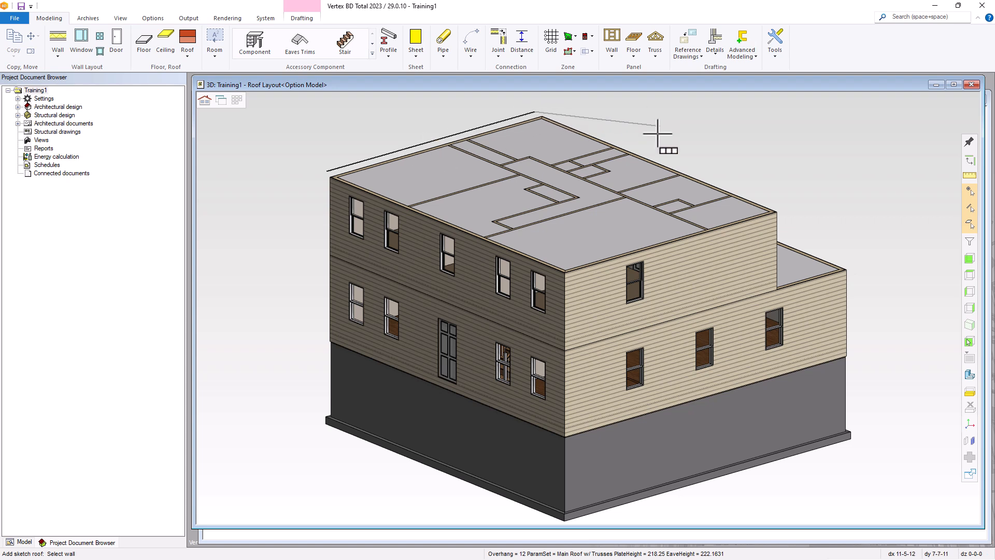
{"action": "left_click", "coordinate": [651, 161]}
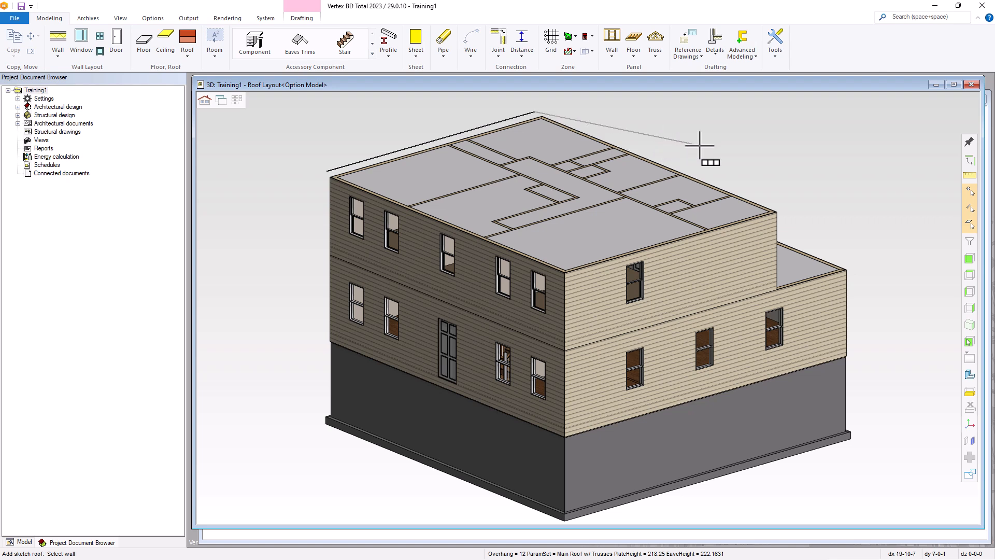
{"action": "middle_click_drag", "start_coordinate": [696, 152], "coordinate": [573, 153]}
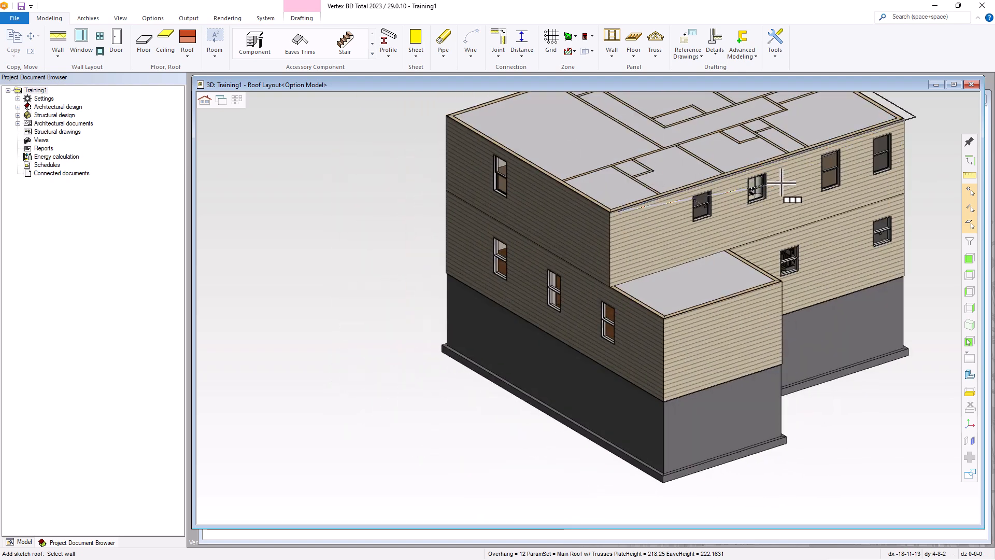
{"action": "middle_click_drag", "start_coordinate": [706, 216], "coordinate": [583, 311]}
{"action": "scroll", "coordinate": [583, 311], "scroll_direction": "up", "scroll_amount": 1}
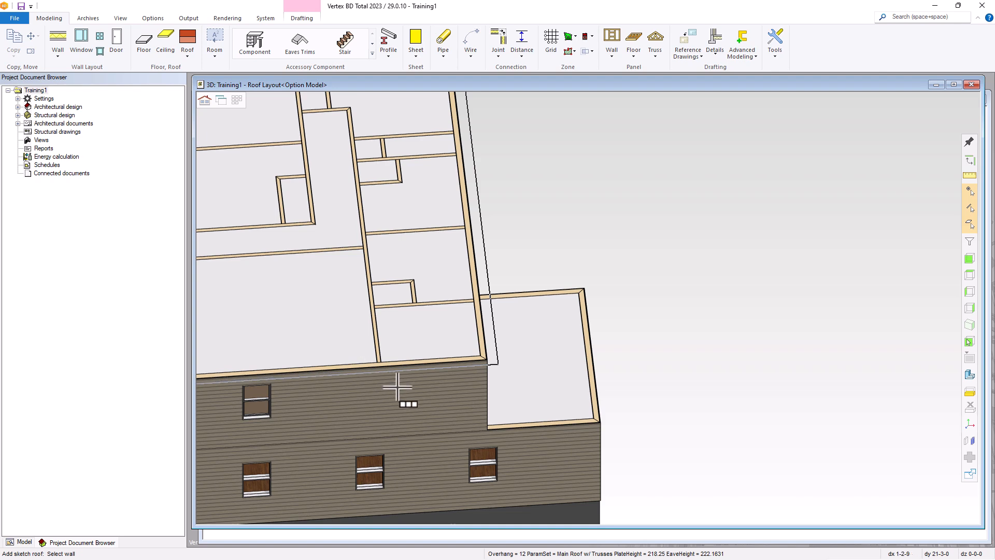
{"action": "scroll", "coordinate": [425, 376], "scroll_direction": "down", "scroll_amount": 2}
{"action": "mouse_move", "coordinate": [462, 258]}
{"action": "middle_mouse_down"}
{"action": "mouse_move", "coordinate": [549, 269]}
{"action": "mouse_move", "coordinate": [571, 311]}
{"action": "mouse_move", "coordinate": [460, 345]}
{"action": "middle_mouse_up"}
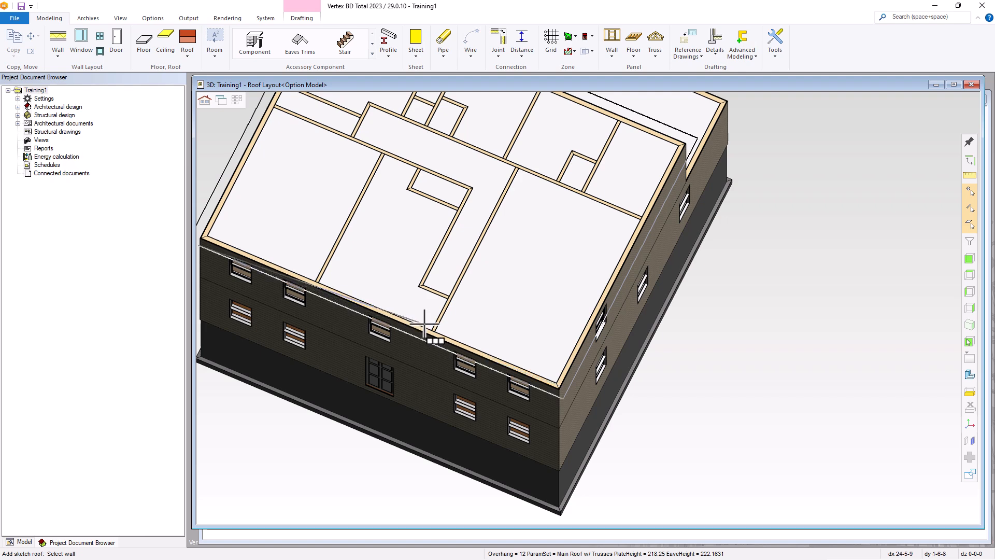
{"action": "scroll", "coordinate": [456, 312], "scroll_direction": "down", "scroll_amount": 1}
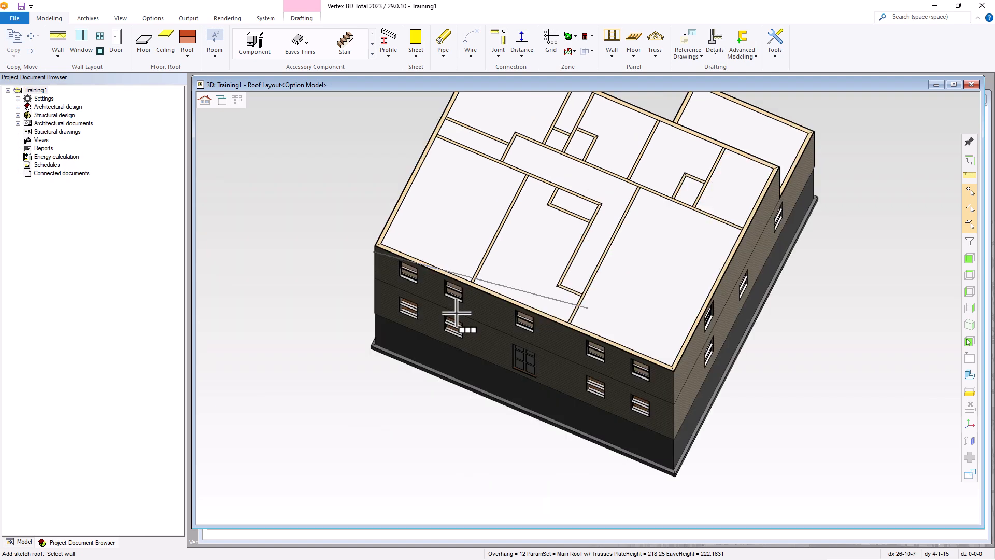
{"action": "middle_click", "coordinate": [614, 269]}
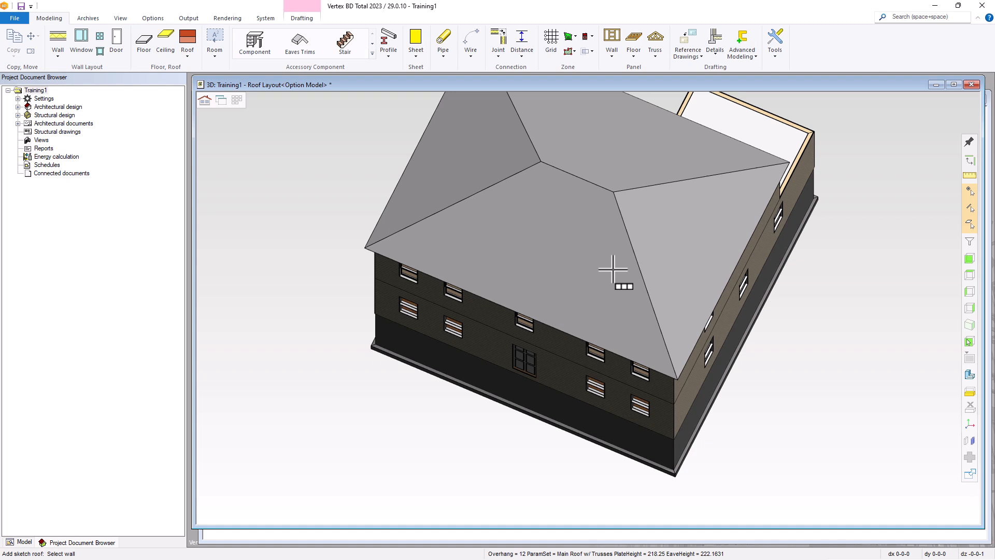
{"action": "middle_click_drag", "start_coordinate": [613, 269], "coordinate": [653, 207]}
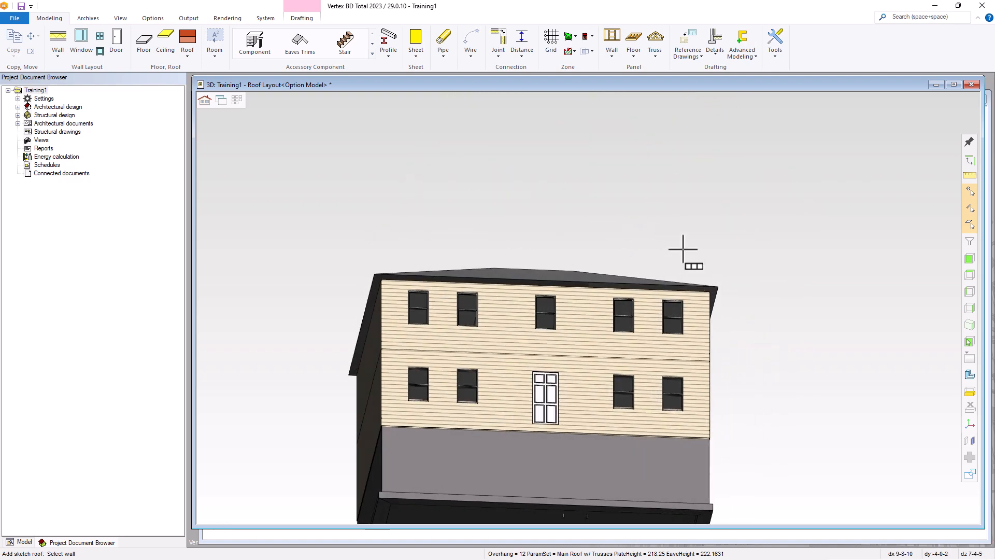
Examine the generated hip sketch roof from eave level and from above, and finish the roof generation
{"action": "scroll", "coordinate": [715, 284], "scroll_direction": "up", "scroll_amount": 4}
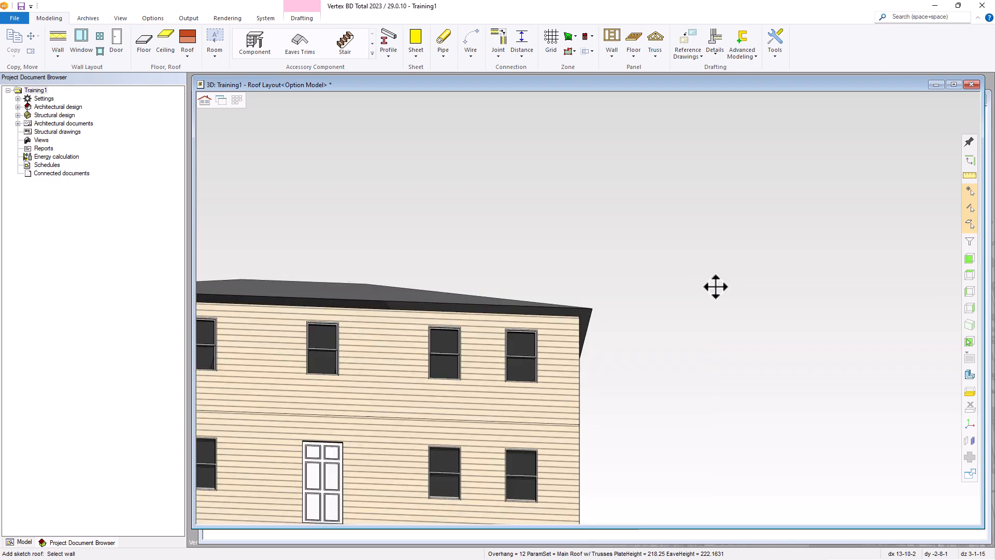
{"action": "middle_click_drag", "start_coordinate": [590, 303], "coordinate": [560, 340]}
{"action": "scroll", "coordinate": [589, 304], "scroll_direction": "down", "scroll_amount": 5}
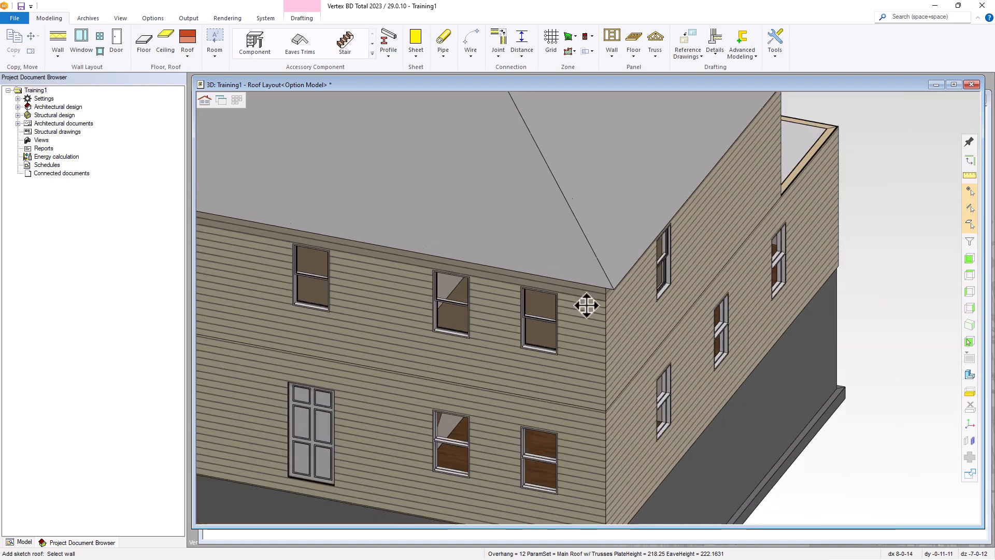
{"action": "scroll", "coordinate": [543, 251], "scroll_direction": "down", "scroll_amount": 3}
{"action": "scroll", "coordinate": [505, 213], "scroll_direction": "up", "scroll_amount": 4}
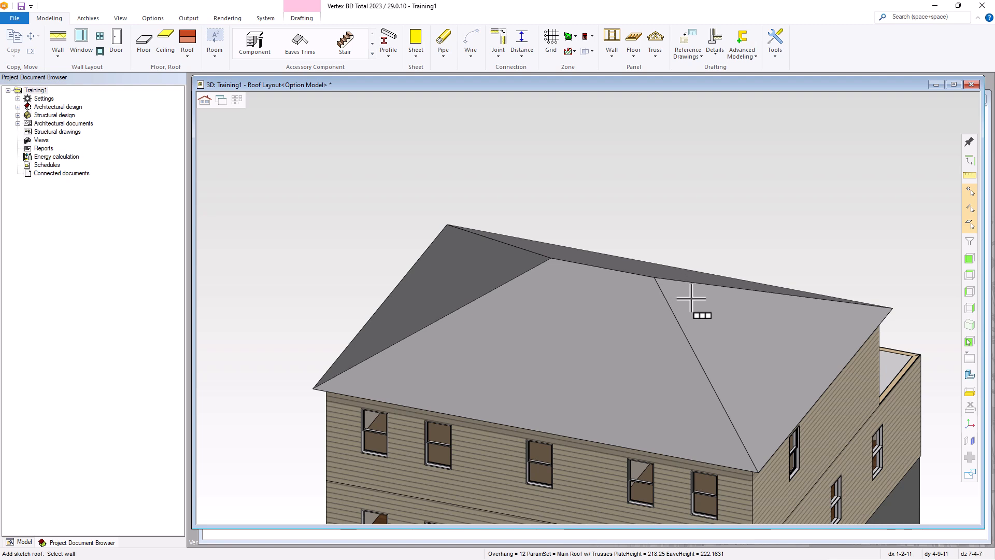
{"action": "right_click", "coordinate": [632, 336]}
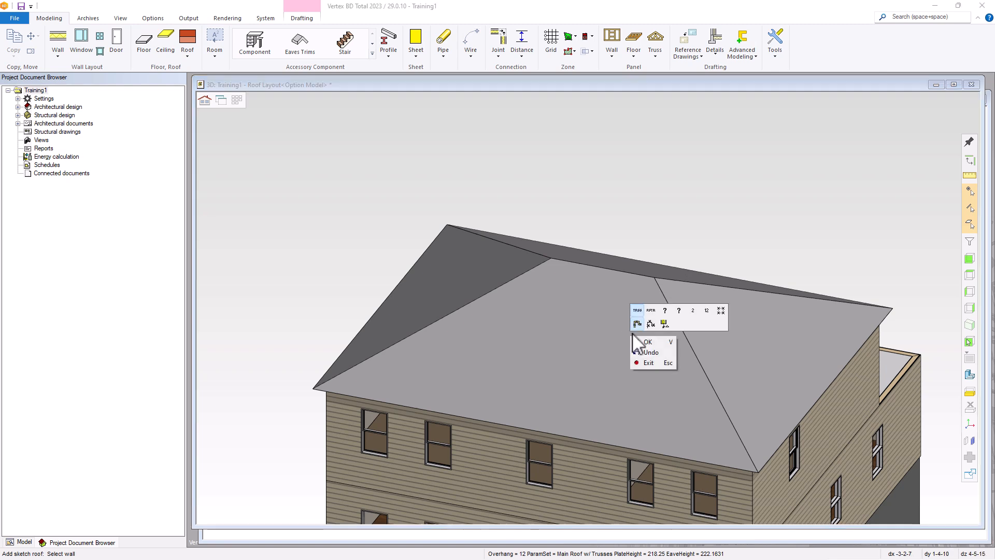
{"action": "left_click", "coordinate": [608, 312]}
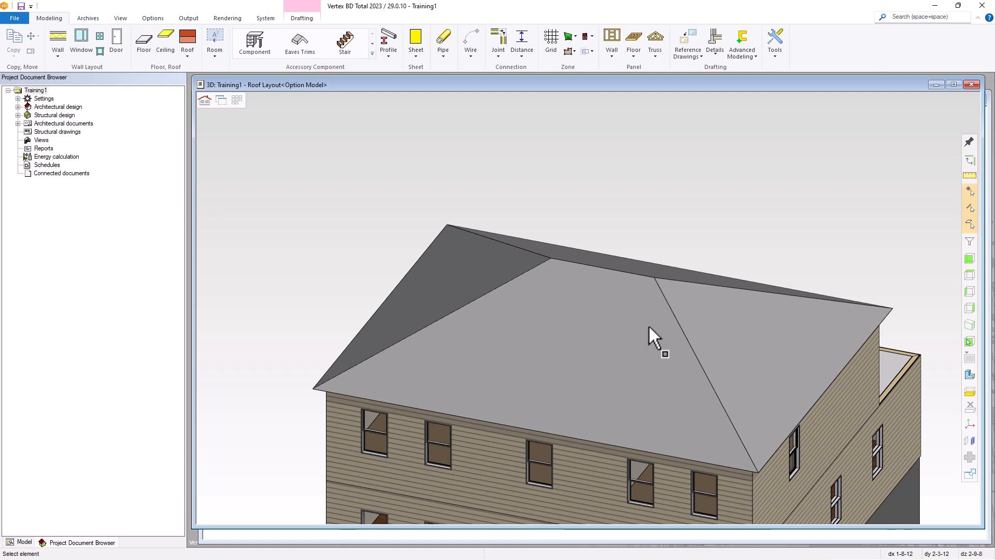
View the edge editing options available for the long rear eave of the sketch roof
{"action": "left_click", "coordinate": [622, 348]}
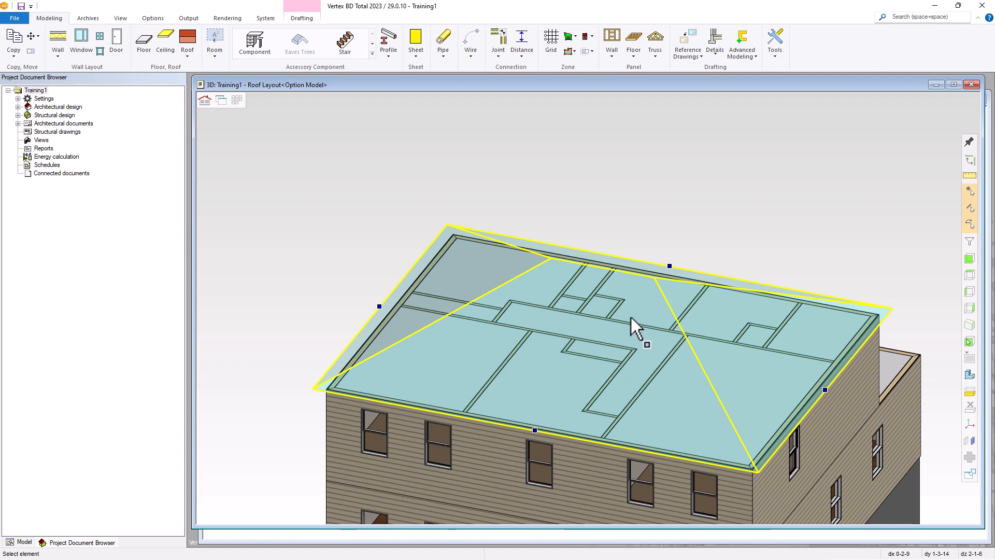
{"action": "left_click", "coordinate": [670, 265]}
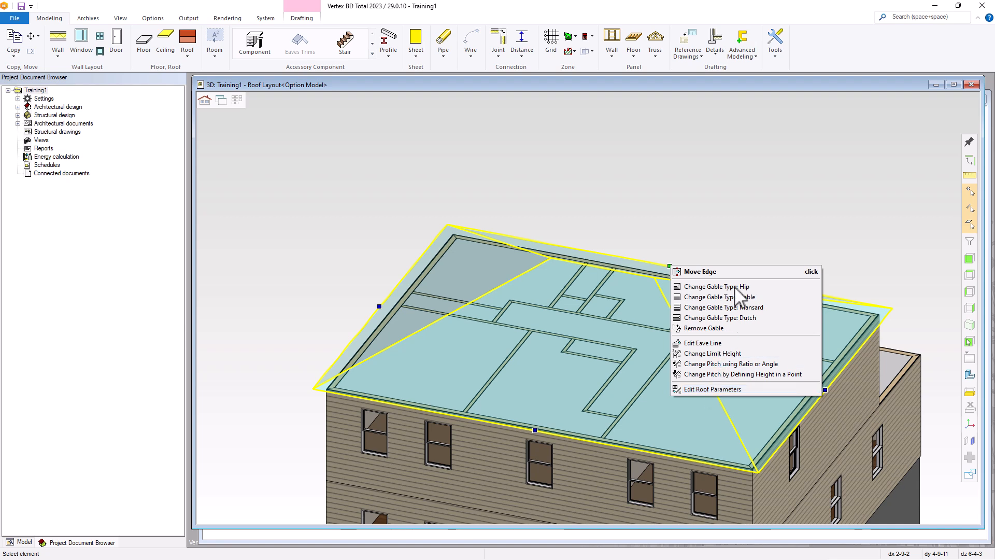
{"action": "left_click", "coordinate": [745, 229]}
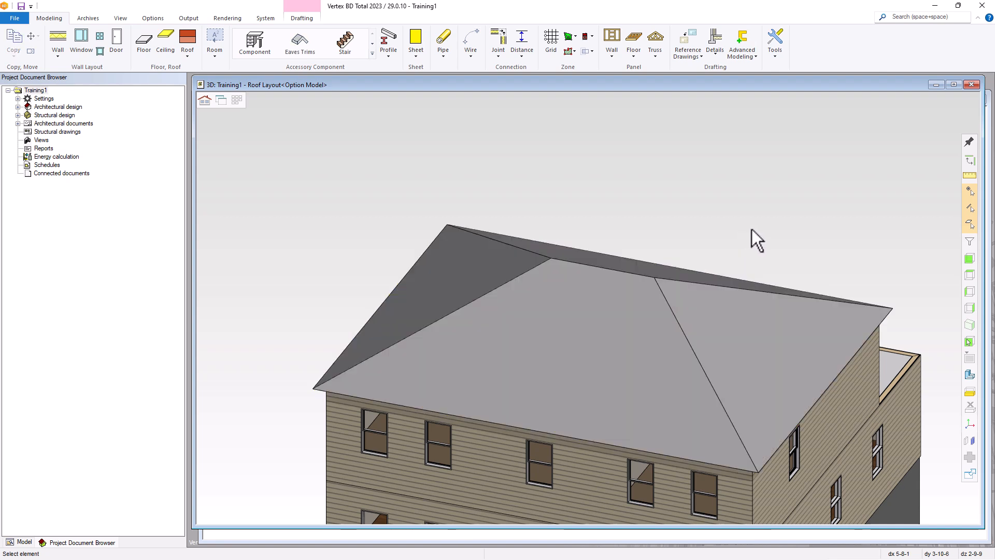
Change the gable type of the sketch roof's short edge beside the lower rear extension to Gable
{"action": "left_click", "coordinate": [751, 312]}
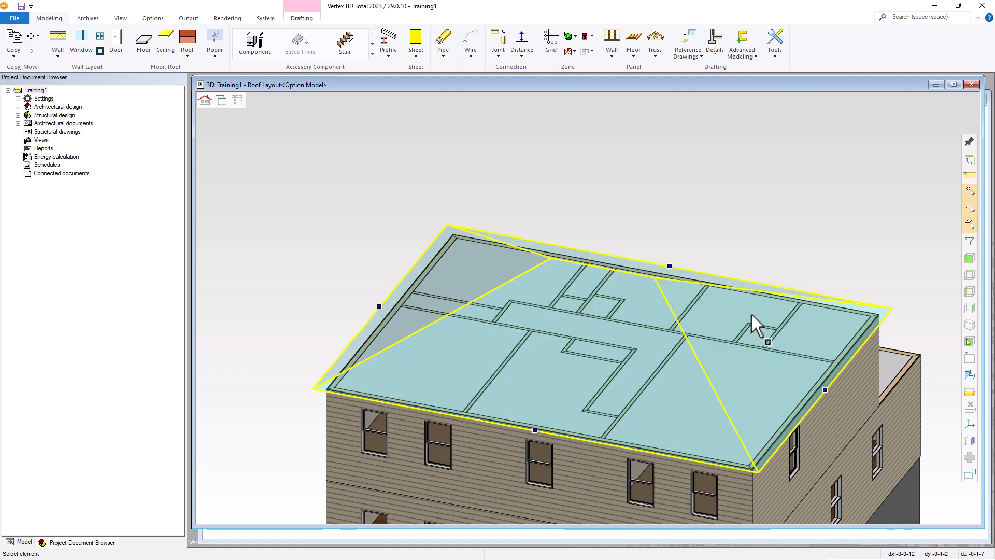
{"action": "right_click", "coordinate": [825, 390]}
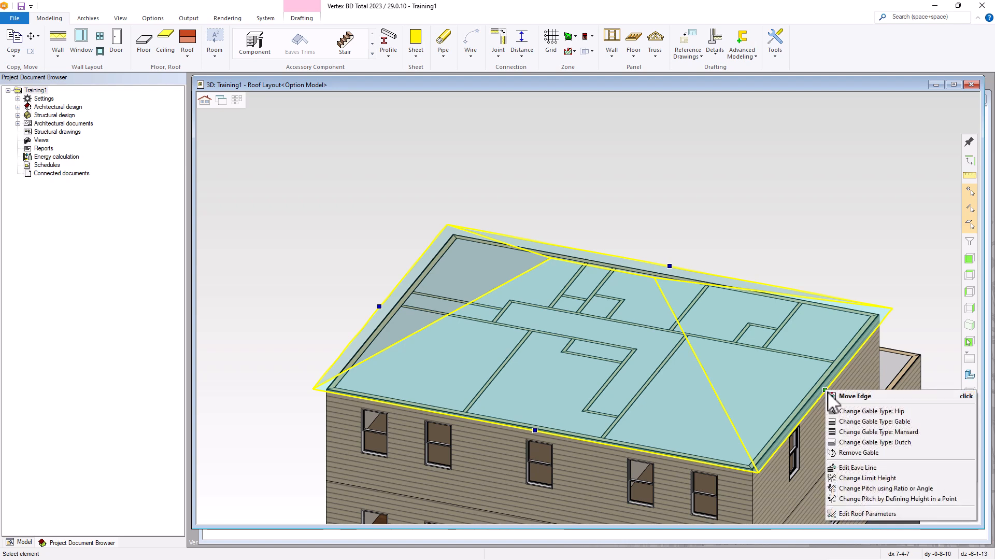
{"action": "left_click", "coordinate": [871, 421]}
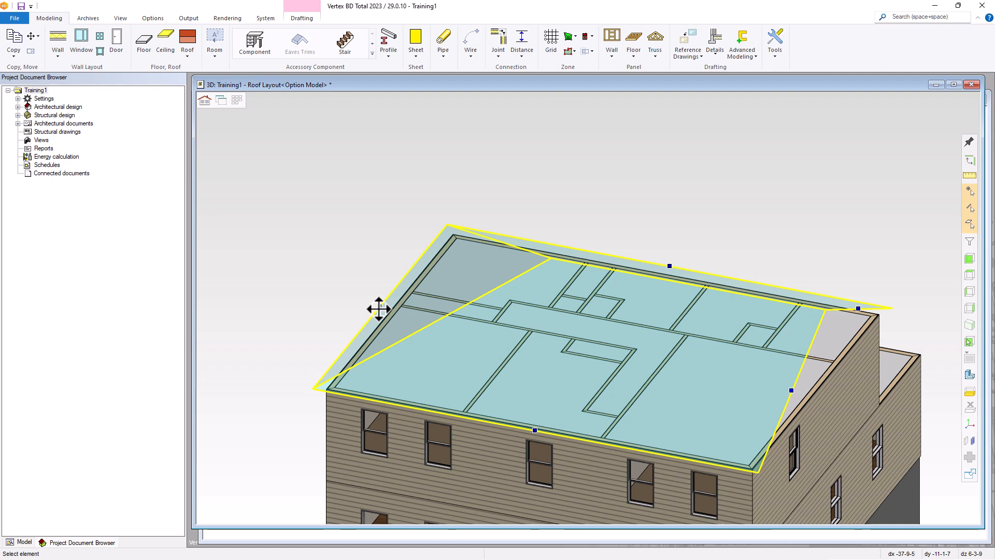
{"action": "left_click", "coordinate": [379, 310]}
{"action": "right_click", "coordinate": [380, 307]}
{"action": "left_click", "coordinate": [367, 316]}
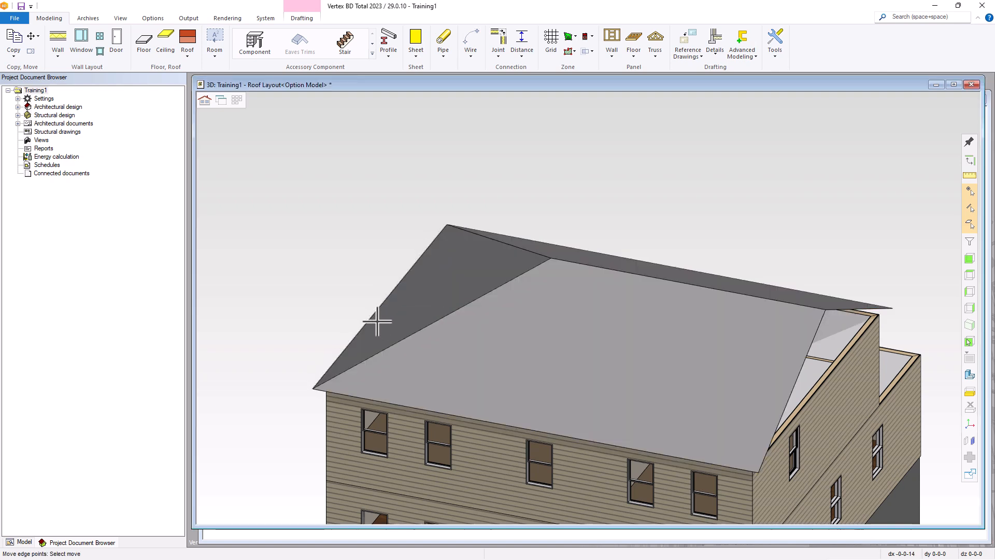
{"action": "key", "text": "Escape"}
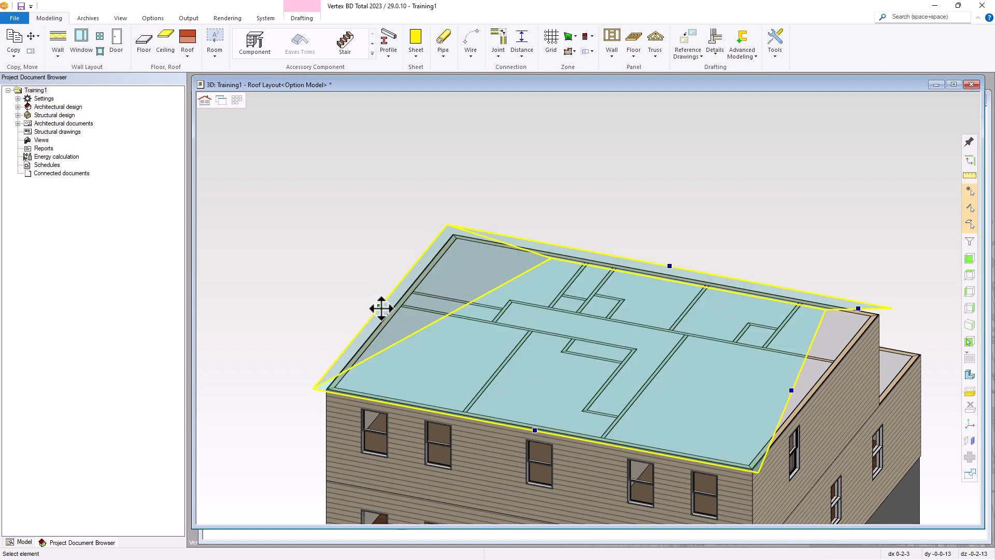
Change the gable type of the sketch roof's opposite short edge to Gable
{"action": "right_click", "coordinate": [380, 308]}
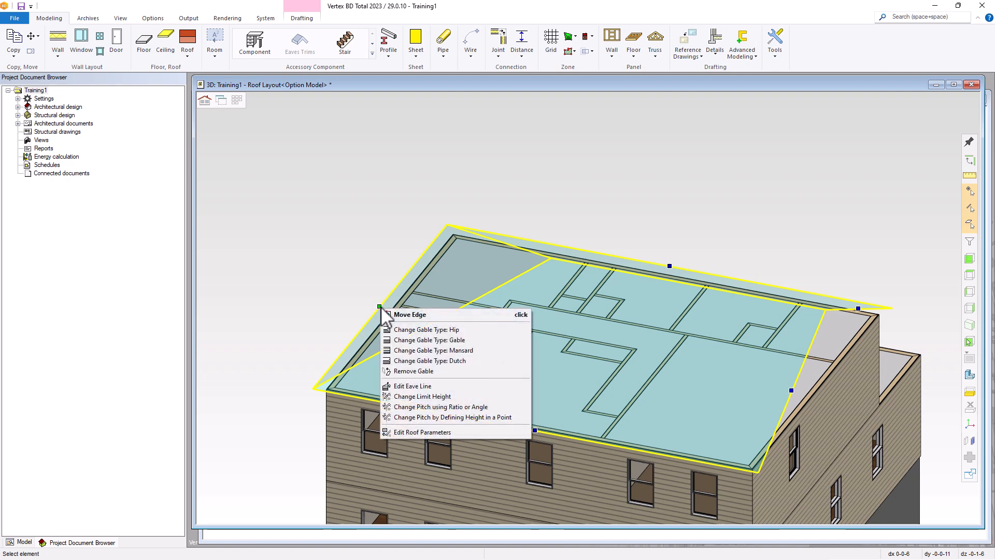
{"action": "left_click", "coordinate": [433, 340]}
{"action": "left_click", "coordinate": [619, 207]}
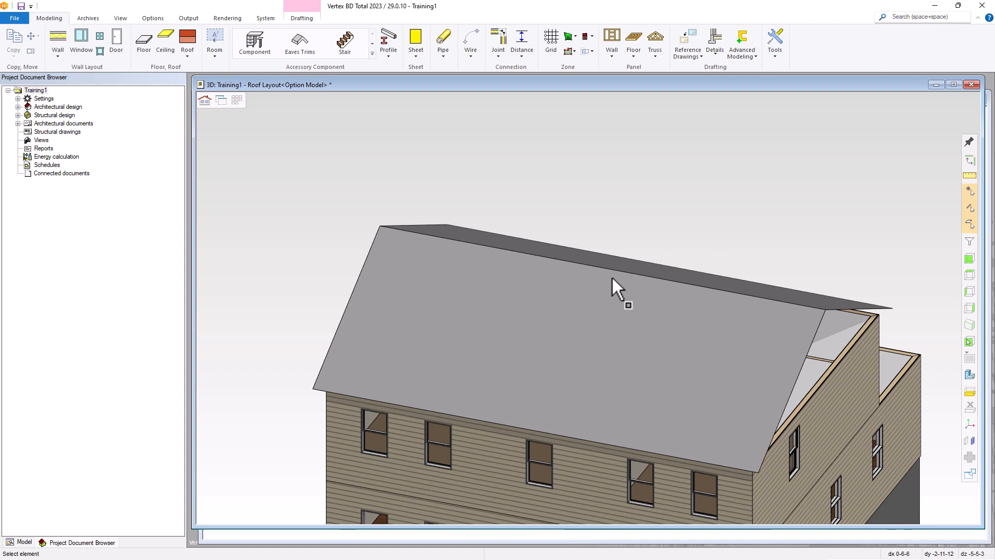
Convert the surfaces of the gabled sketch roof to roofs
{"action": "left_click", "coordinate": [592, 308]}
{"action": "right_click", "coordinate": [592, 308]}
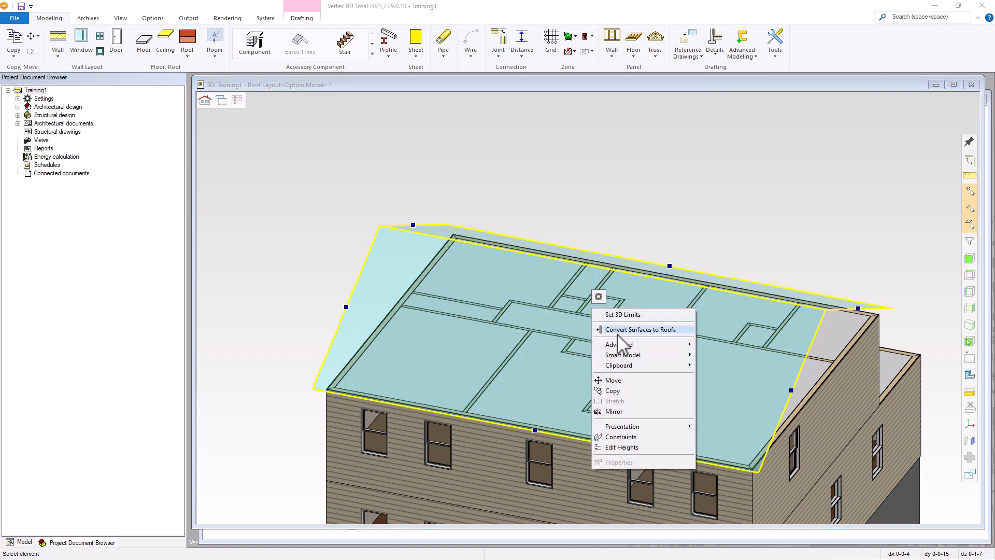
{"action": "left_click", "coordinate": [646, 329]}
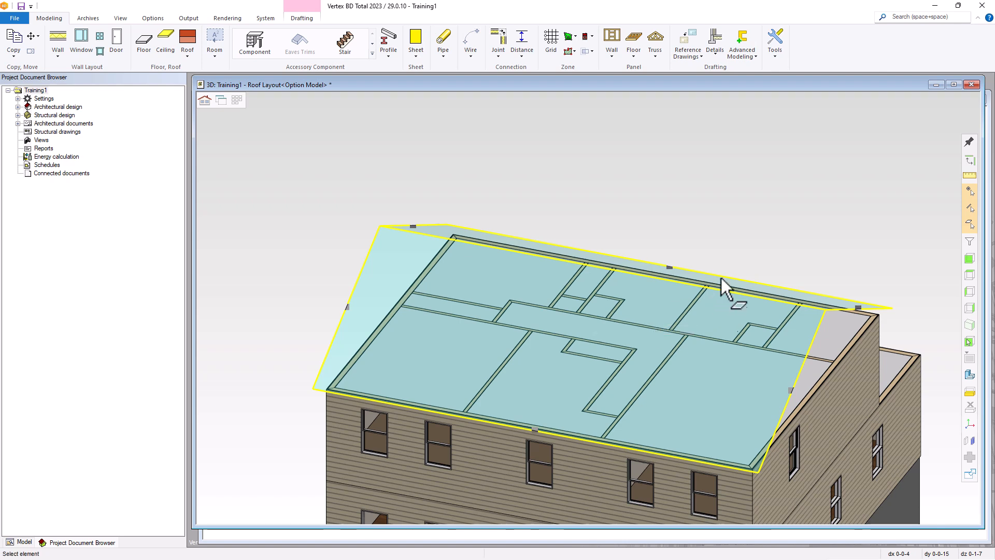
Stretch the layer beneath the siding of the upper-level gable-end wall to both roof slopes, at the top end of the wall
{"action": "scroll", "coordinate": [601, 265], "scroll_direction": "up", "scroll_amount": 5}
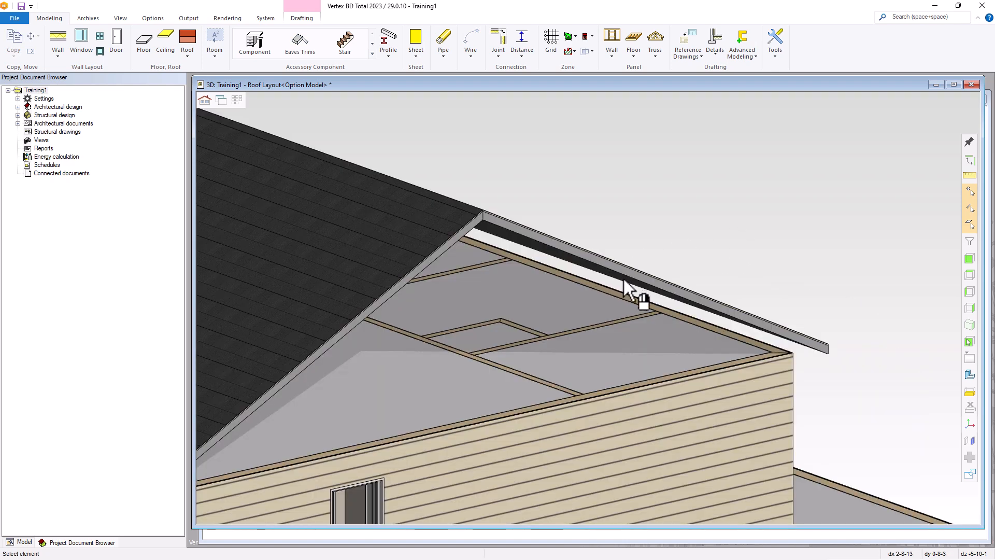
{"action": "middle_click_drag", "start_coordinate": [630, 280], "coordinate": [655, 303]}
{"action": "scroll", "coordinate": [655, 302], "scroll_direction": "down", "scroll_amount": 2}
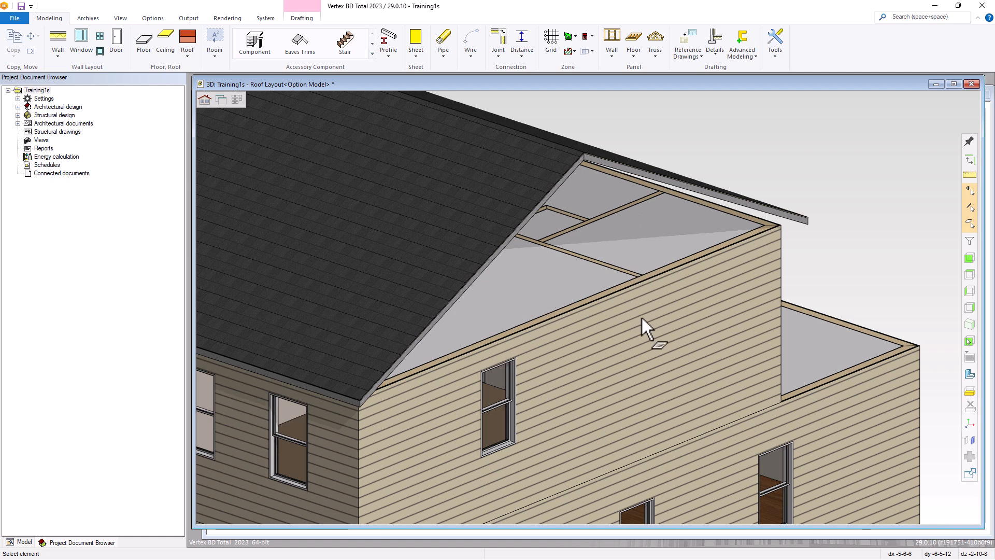
{"action": "left_click", "coordinate": [621, 343]}
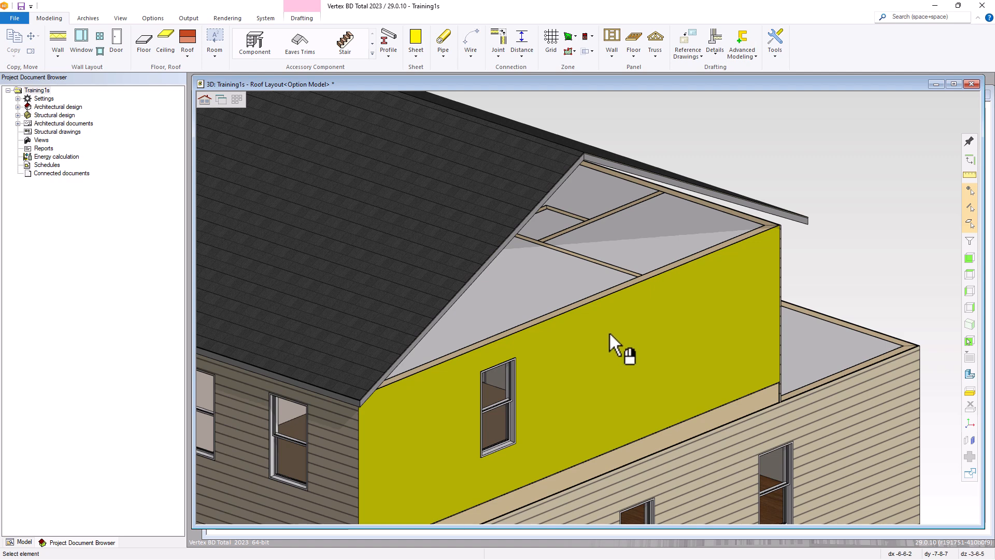
{"action": "left_click", "coordinate": [609, 334]}
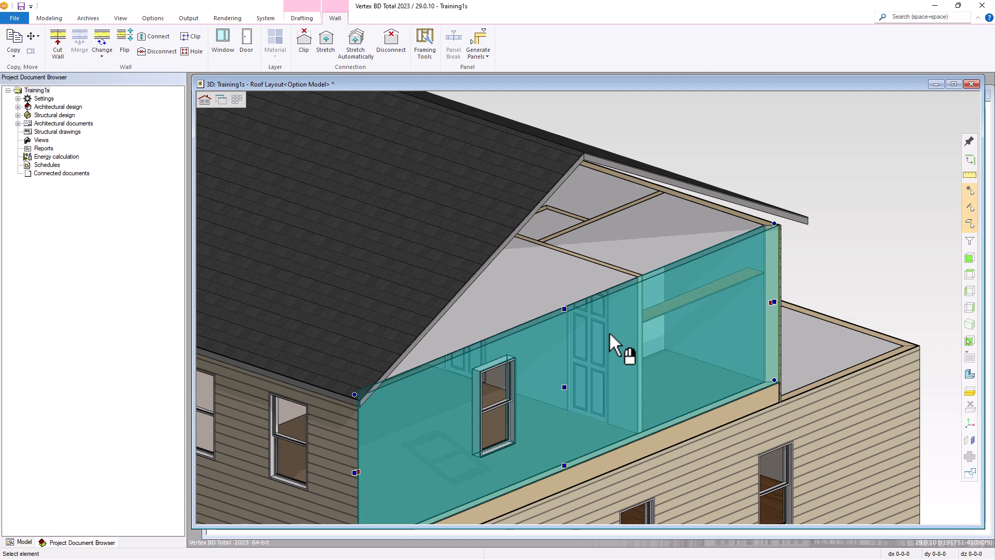
{"action": "left_click", "coordinate": [608, 331]}
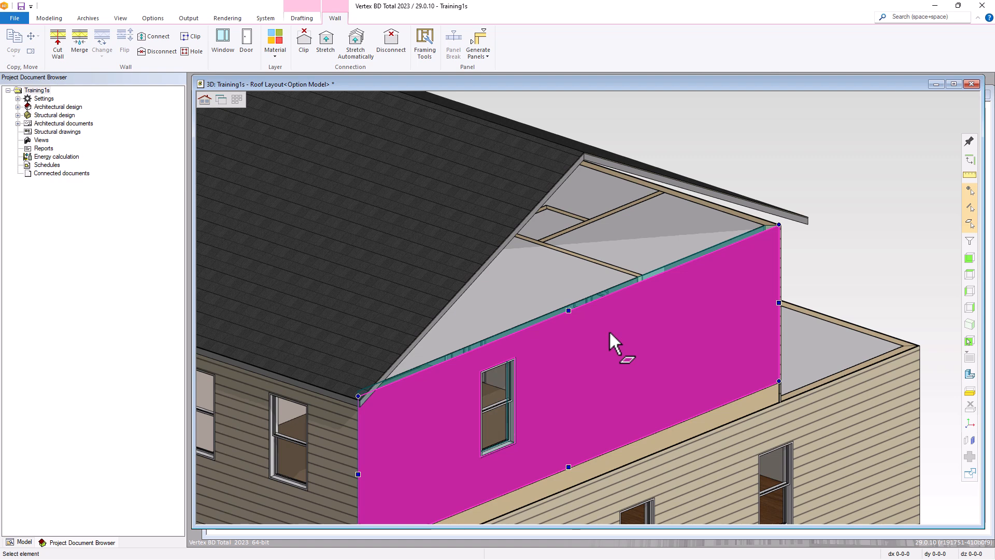
{"action": "left_click", "coordinate": [327, 44]}
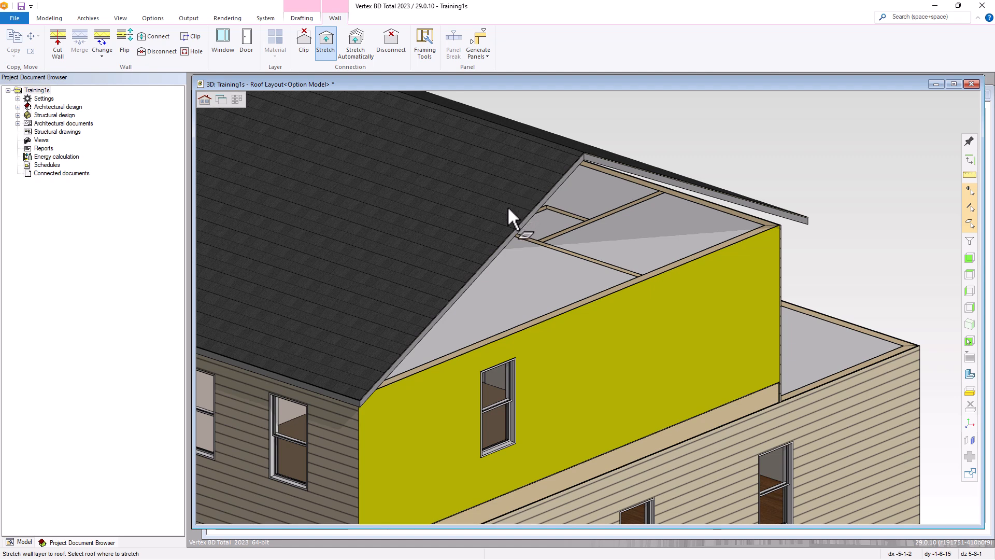
{"action": "left_click", "coordinate": [478, 235]}
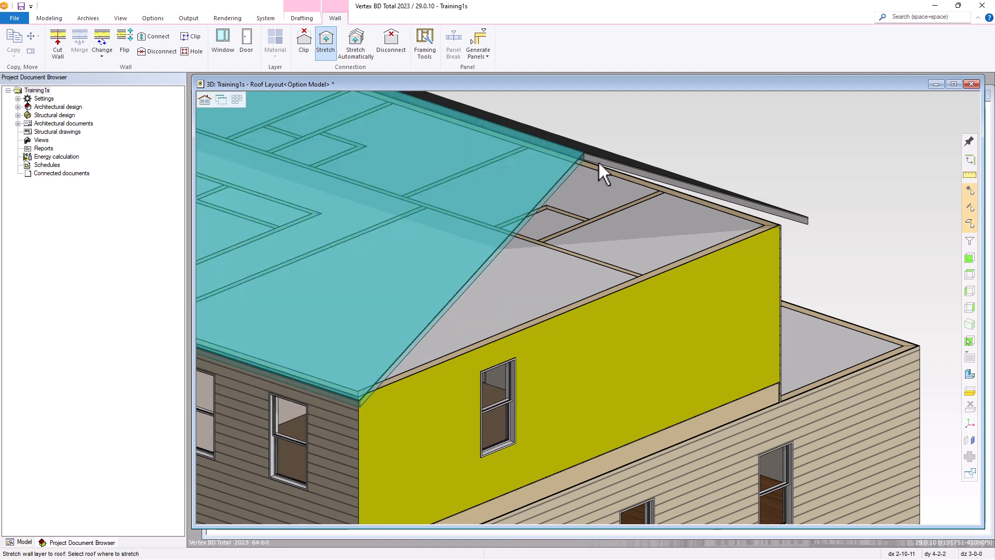
{"action": "left_click", "coordinate": [655, 175]}
{"action": "right_click", "coordinate": [655, 175]}
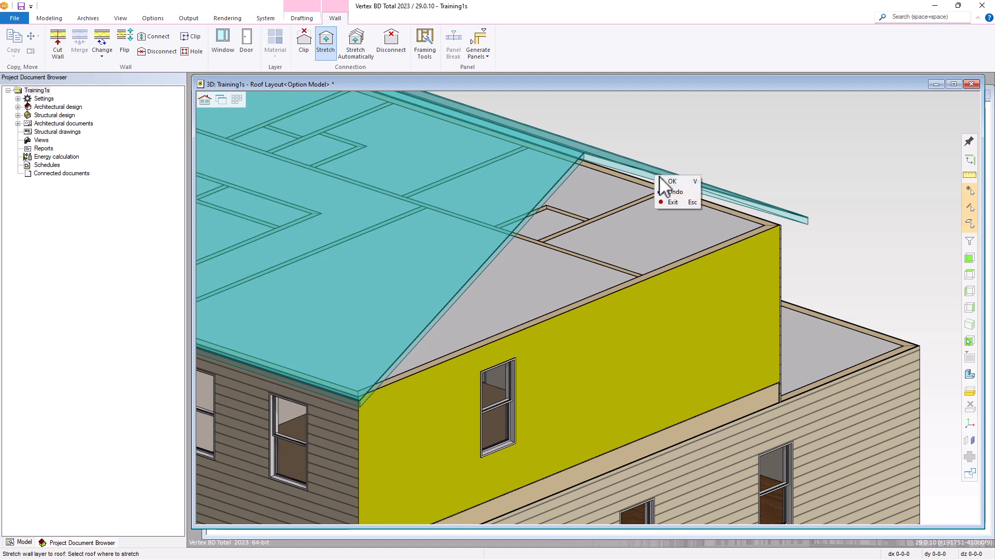
{"action": "left_click", "coordinate": [670, 182]}
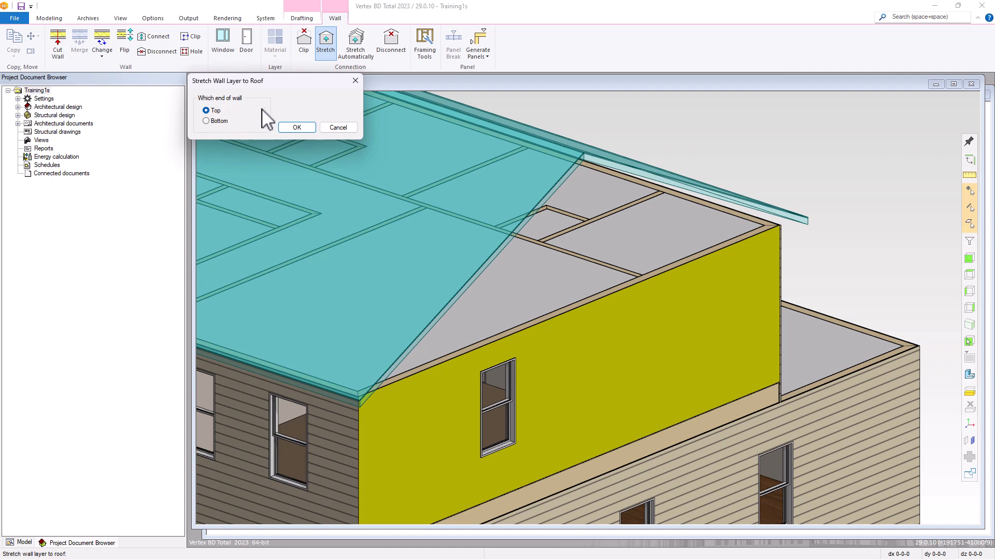
{"action": "left_click", "coordinate": [297, 127]}
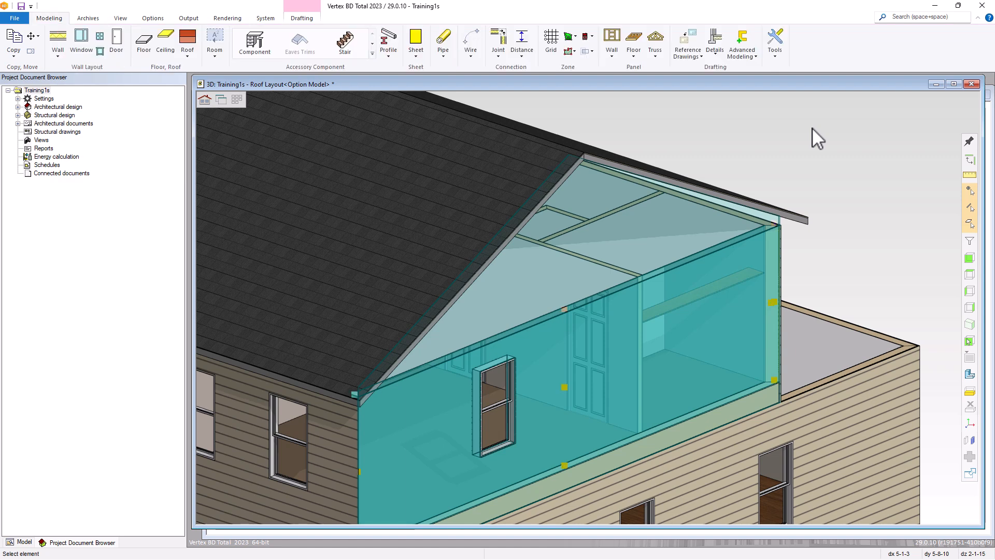
{"action": "key", "text": "Escape"}
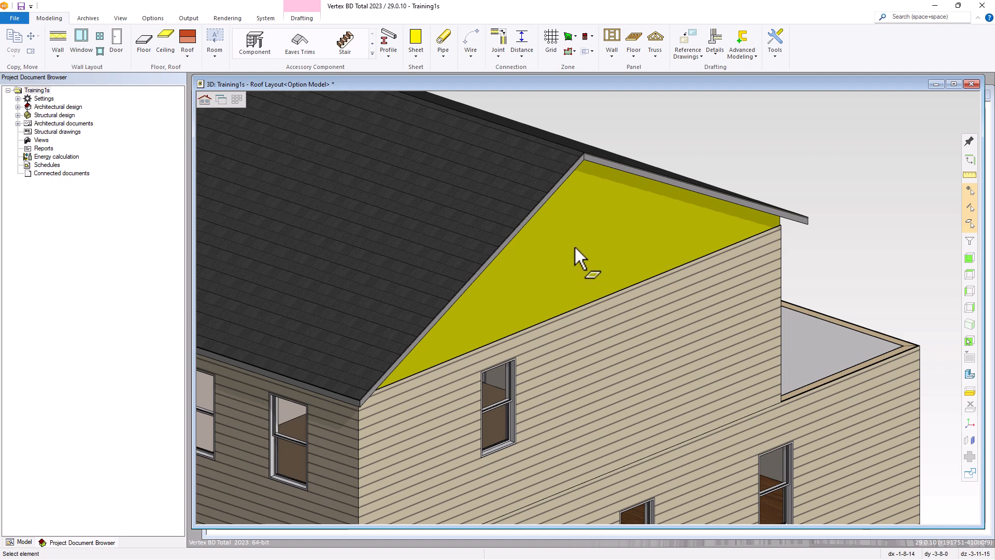
Stretch the siding layer of the upper-level gable-end wall to both roof slopes, at the top end of the wall
{"action": "left_click", "coordinate": [608, 346]}
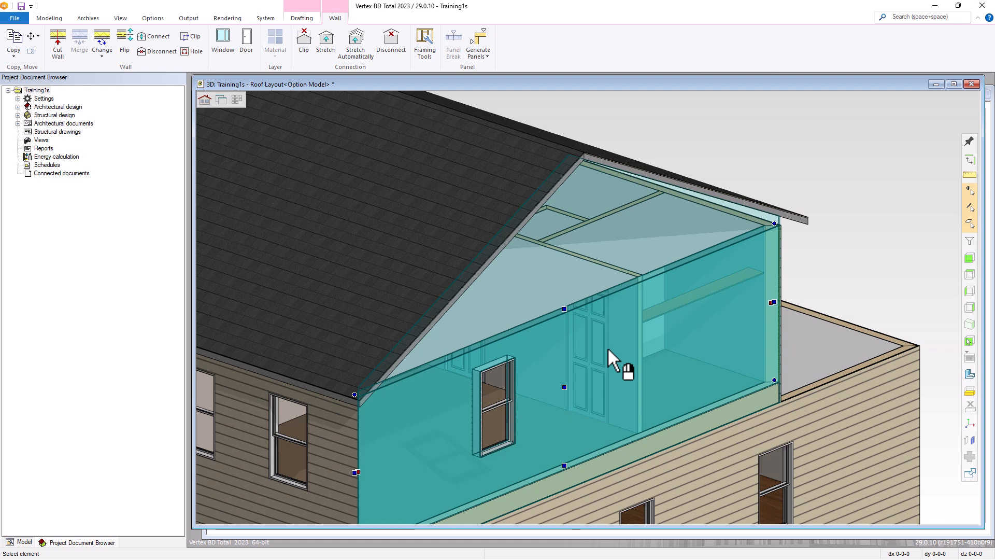
{"action": "left_click", "coordinate": [607, 347]}
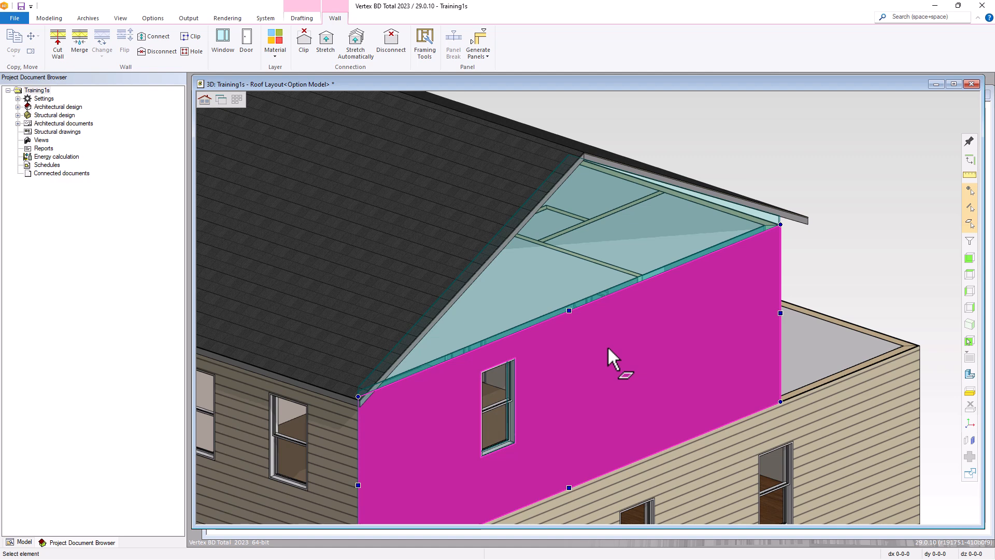
{"action": "left_click", "coordinate": [325, 44]}
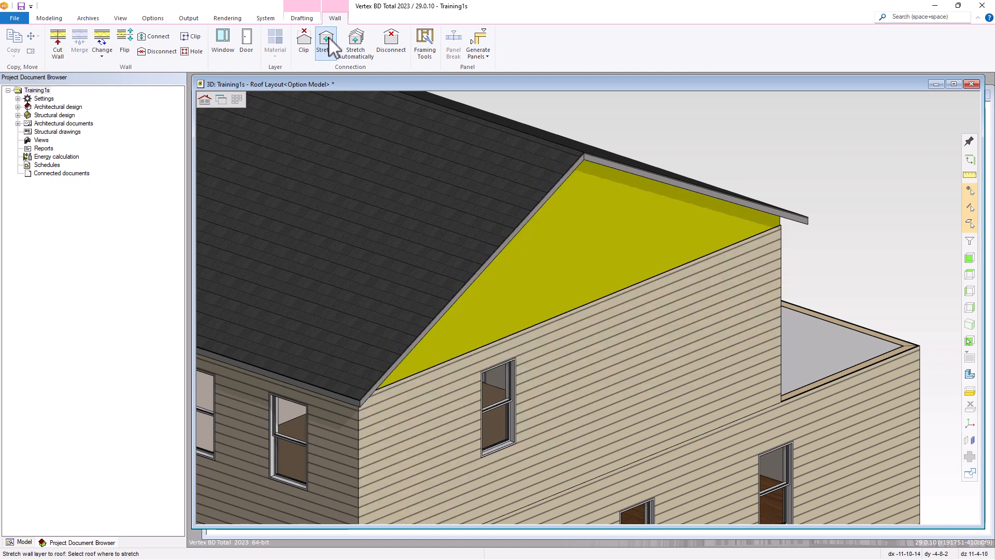
{"action": "left_click", "coordinate": [472, 212]}
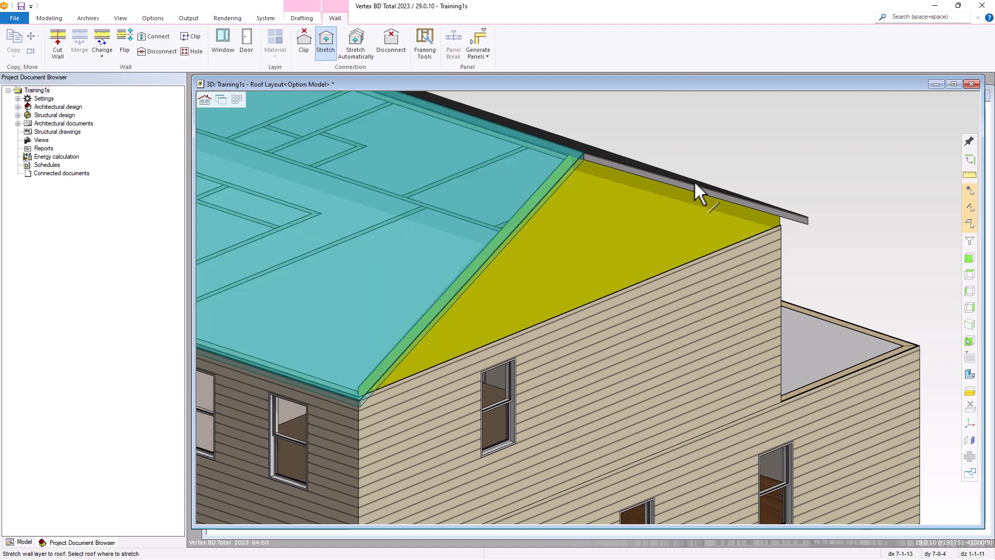
{"action": "left_click", "coordinate": [681, 179]}
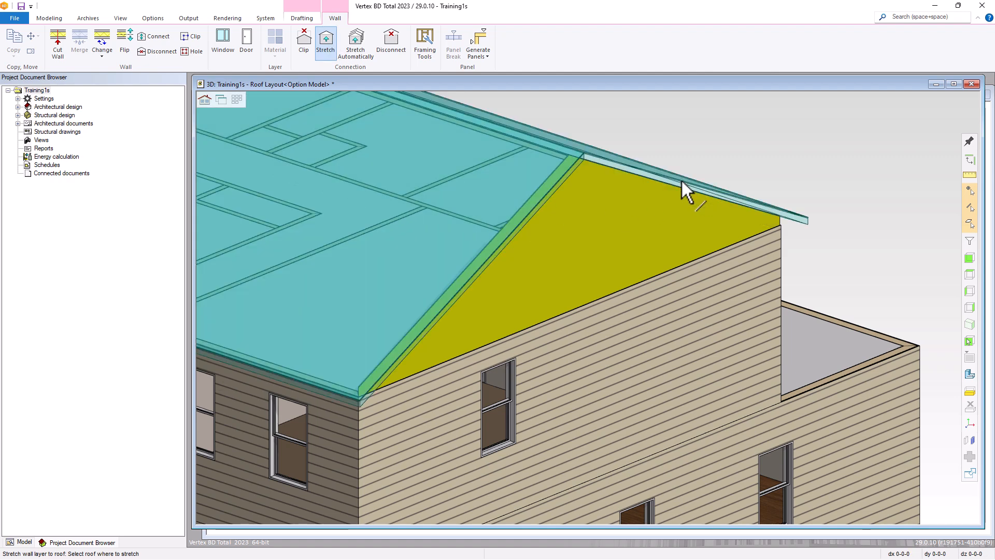
{"action": "right_click", "coordinate": [681, 179]}
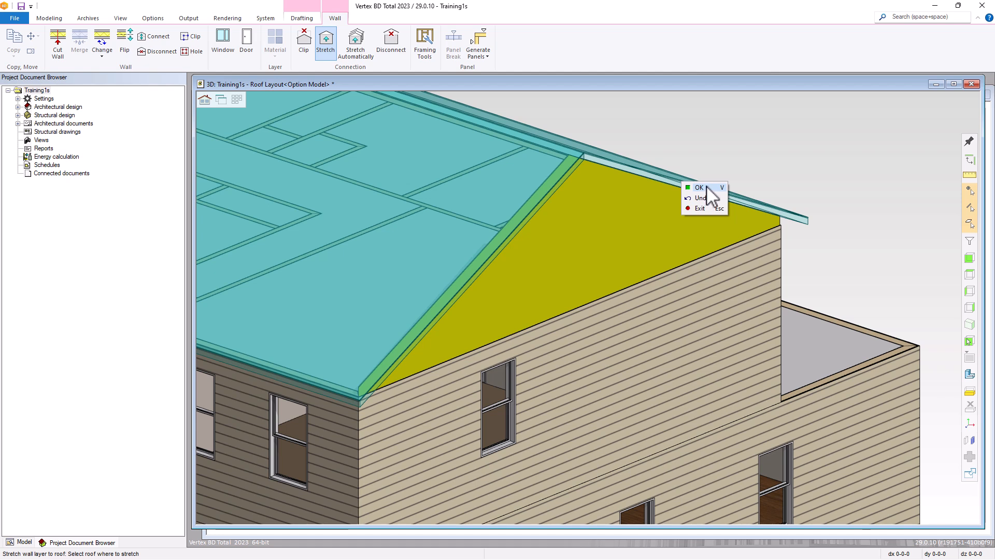
{"action": "left_click", "coordinate": [700, 185]}
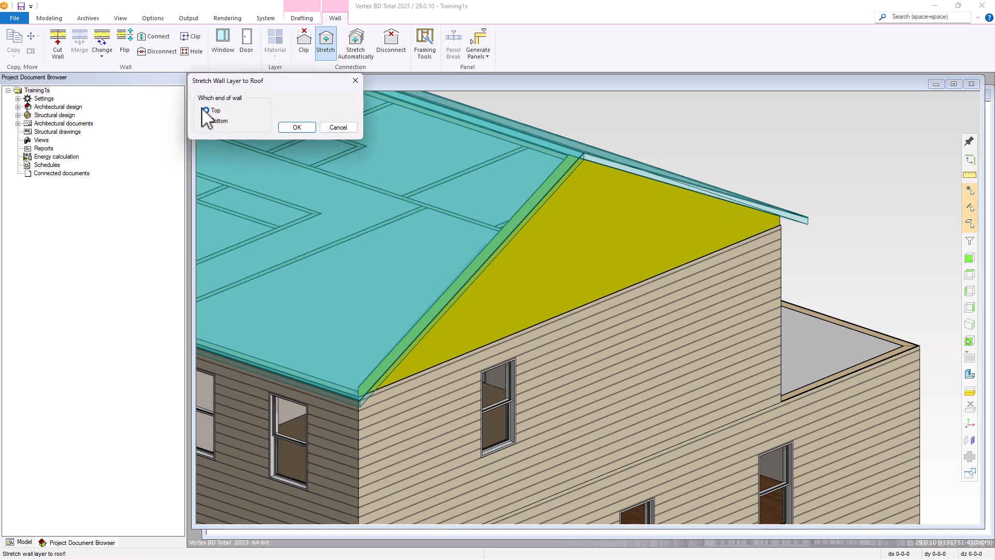
{"action": "left_click", "coordinate": [298, 128]}
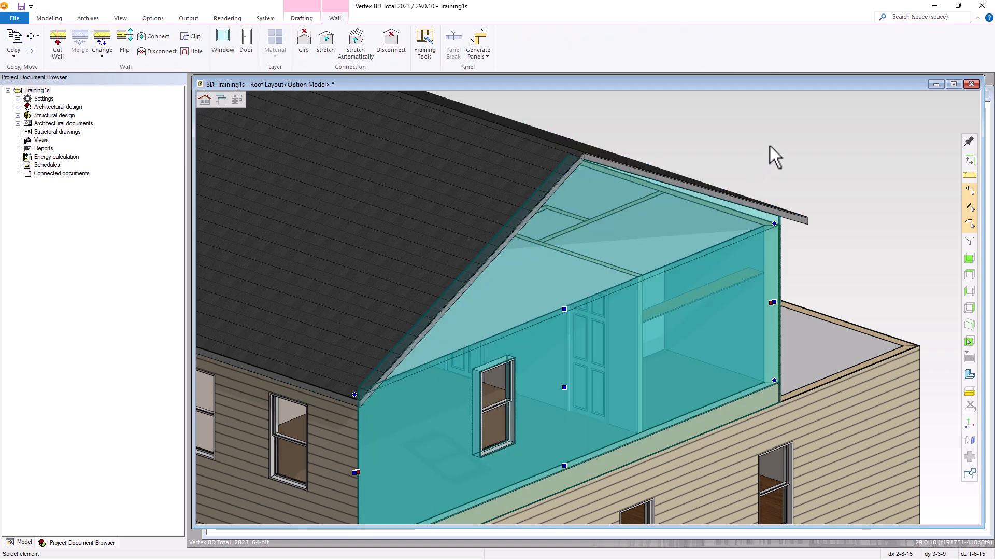
{"action": "left_click", "coordinate": [770, 145]}
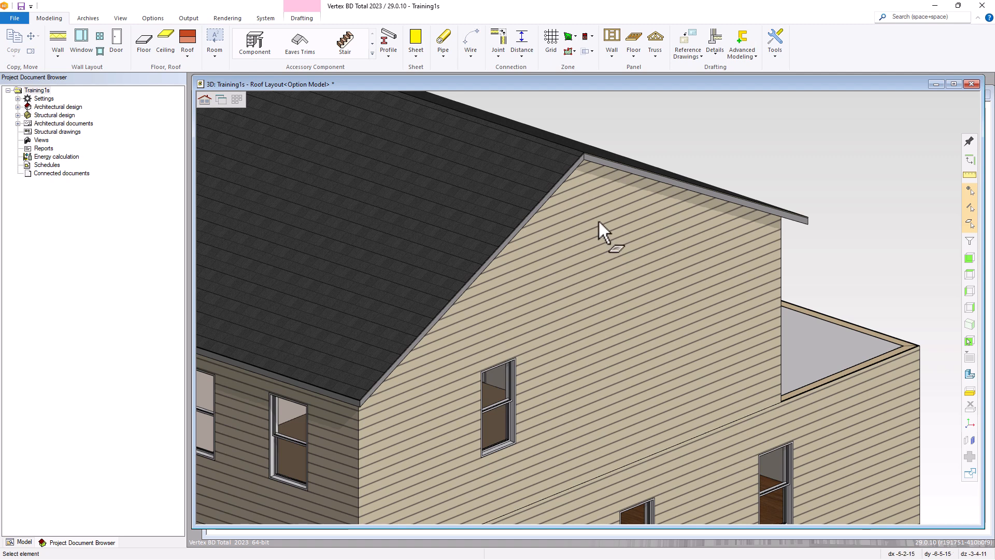
Disconnect the upper-level gable-end wall from the roof and clear the selection
{"action": "left_click", "coordinate": [602, 240]}
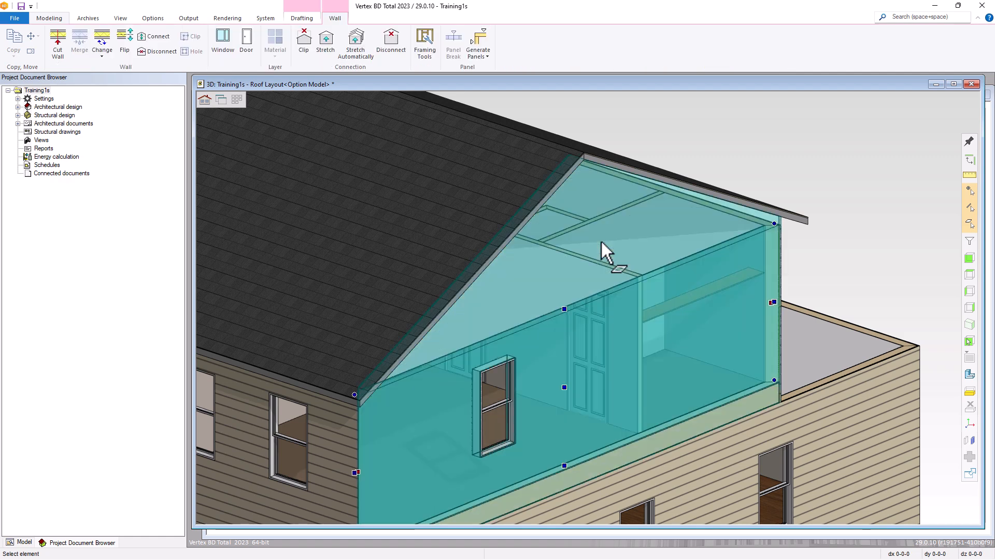
{"action": "right_click", "coordinate": [602, 240]}
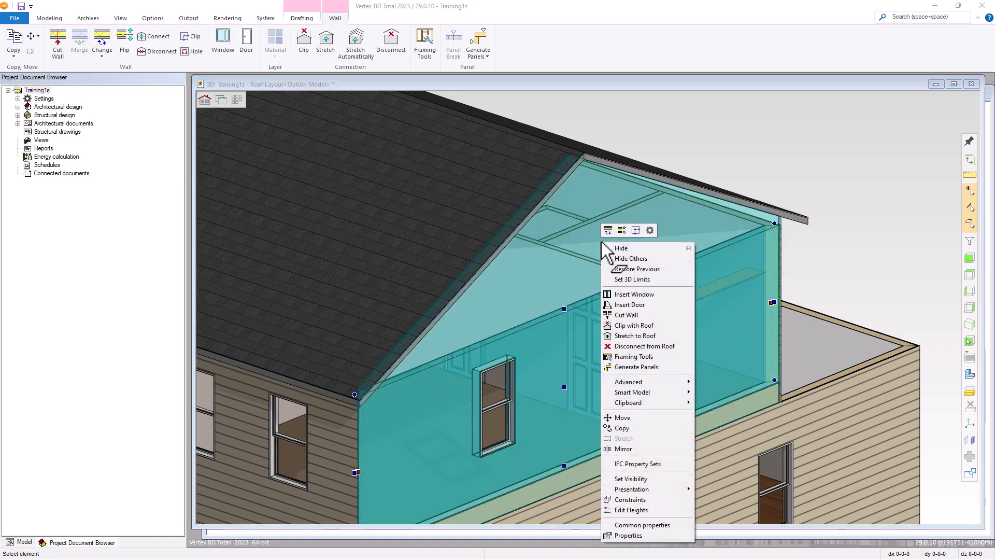
{"action": "left_click", "coordinate": [632, 346]}
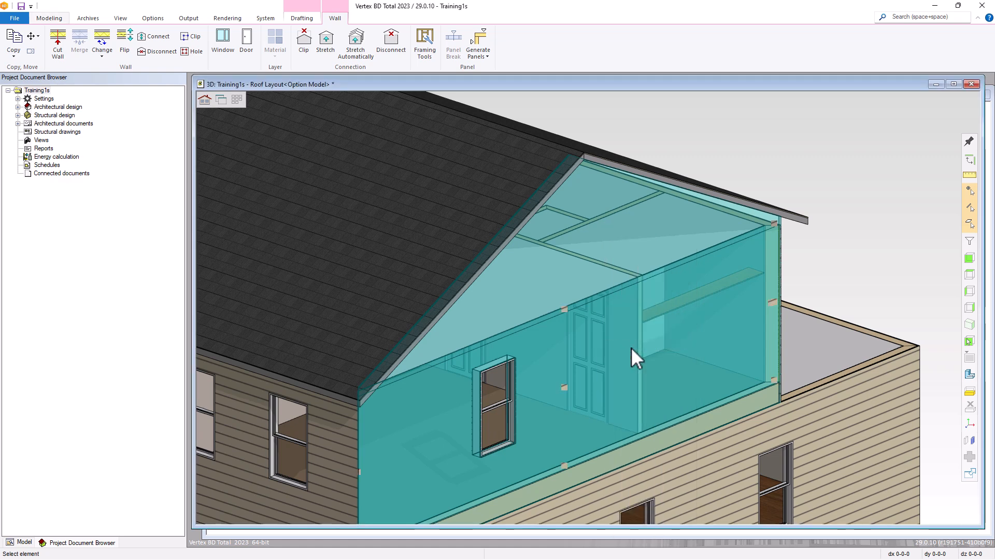
{"action": "left_click", "coordinate": [720, 146]}
{"action": "key", "text": "Escape"}
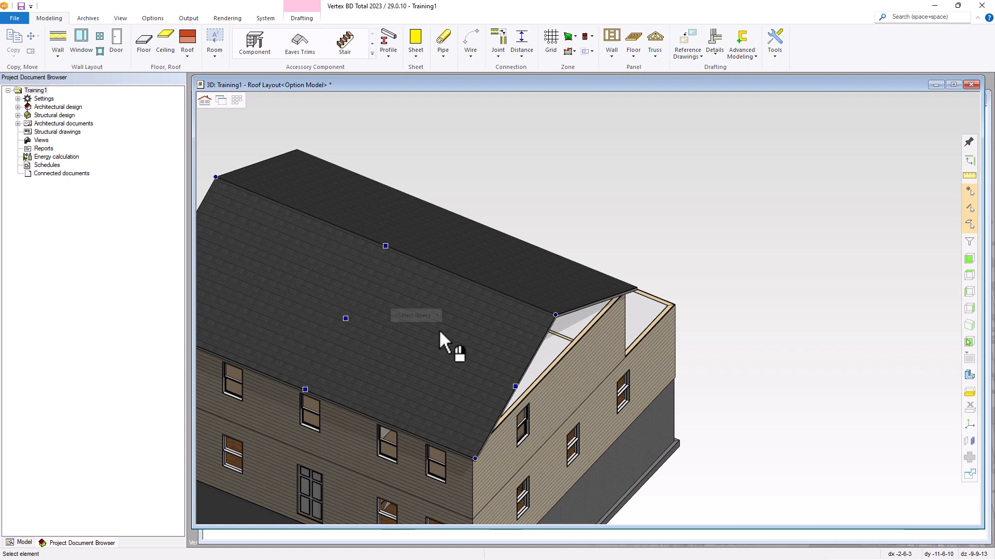
Delete both slopes of the main roof over the two-storey Training1 house
{"action": "left_click", "coordinate": [439, 329]}
{"action": "key", "text": "Delete"}
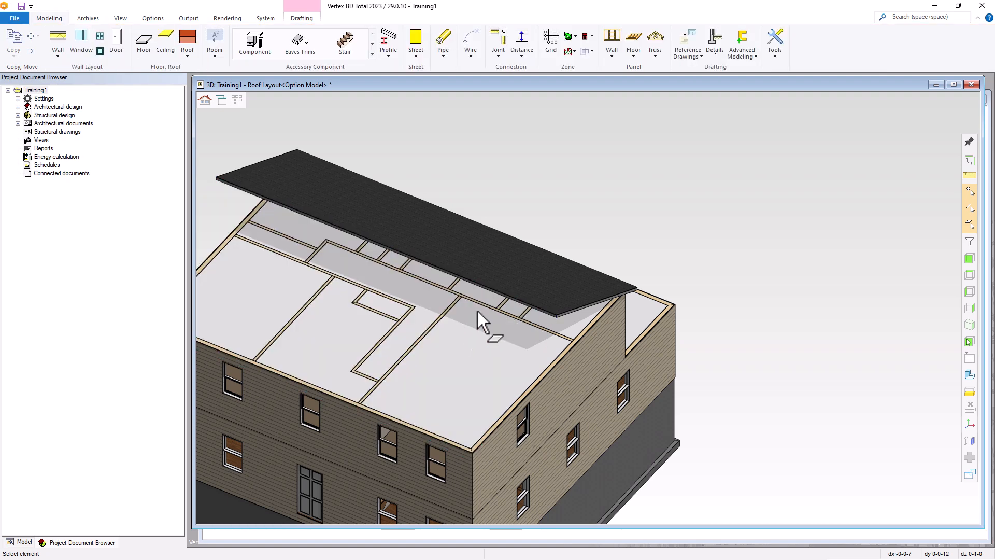
{"action": "left_click", "coordinate": [519, 283]}
{"action": "key", "text": "Delete"}
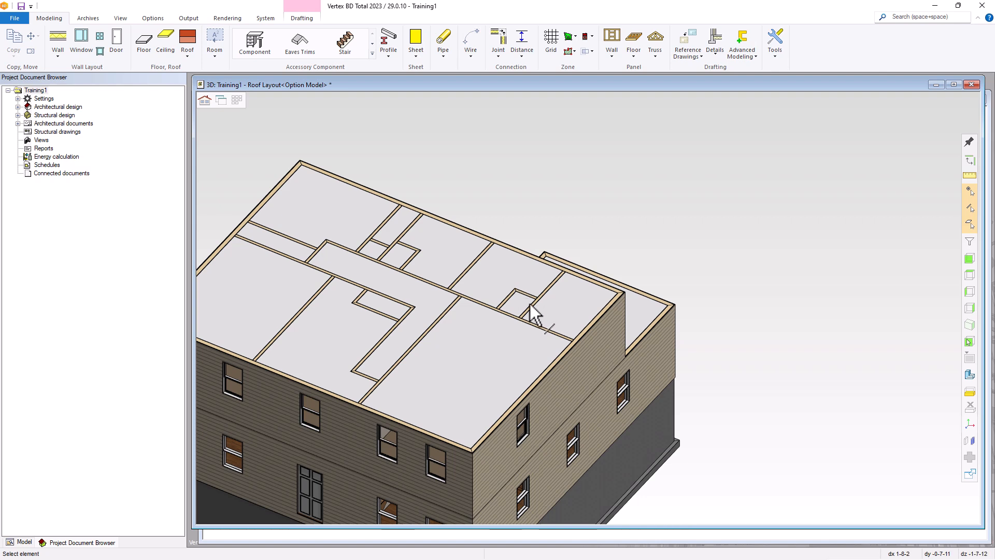
Load the 2nd Level, Ceiling Layout drawing-model pair
{"action": "scroll", "coordinate": [534, 310], "scroll_direction": "down", "scroll_amount": 3}
{"action": "scroll", "coordinate": [558, 294], "scroll_direction": "up", "scroll_amount": 2}
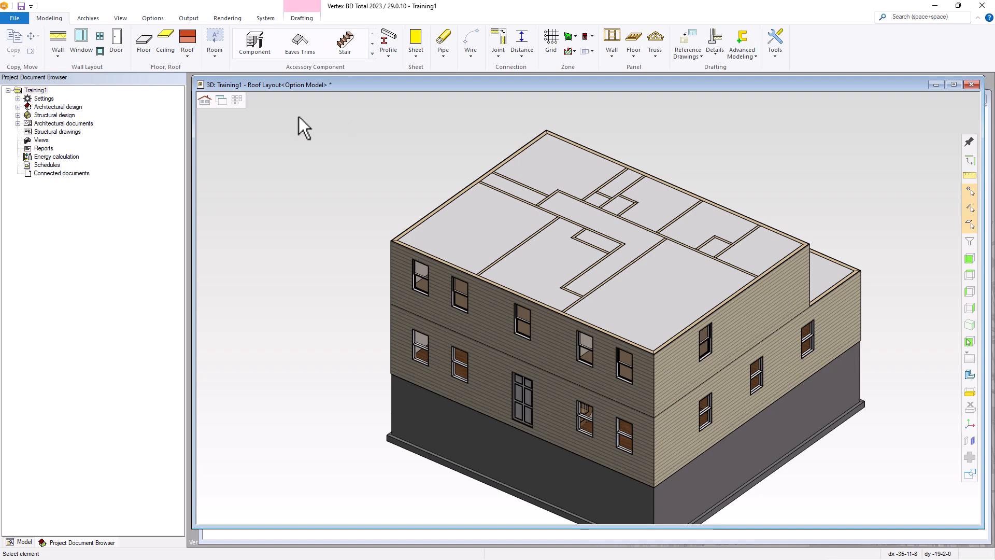
{"action": "left_click", "coordinate": [241, 101]}
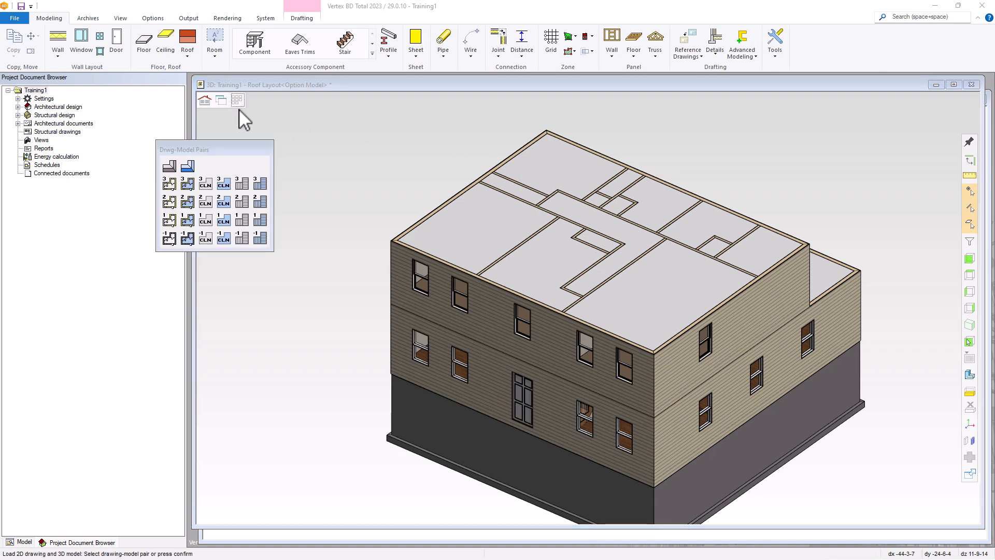
{"action": "left_click", "coordinate": [205, 203]}
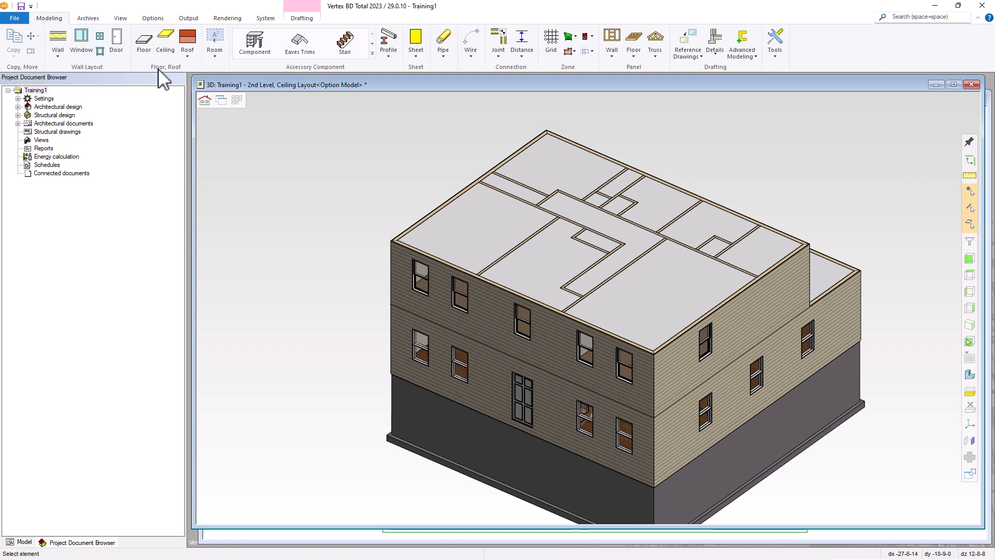
Start adding a ceiling with the 2x8 framing, 1/2 CD Drywall structure from the standard Ceilings library
{"action": "left_click", "coordinate": [167, 42]}
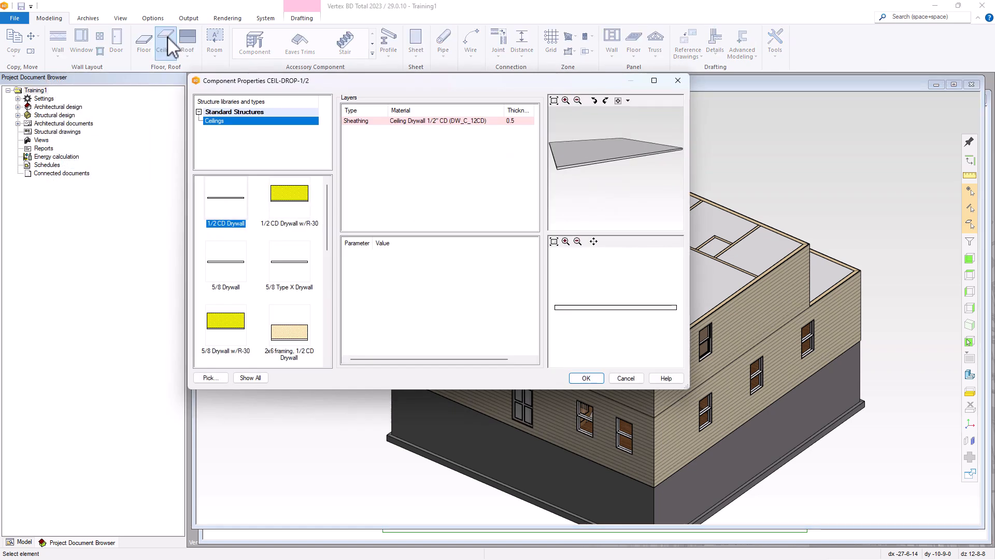
{"action": "left_click", "coordinate": [212, 121]}
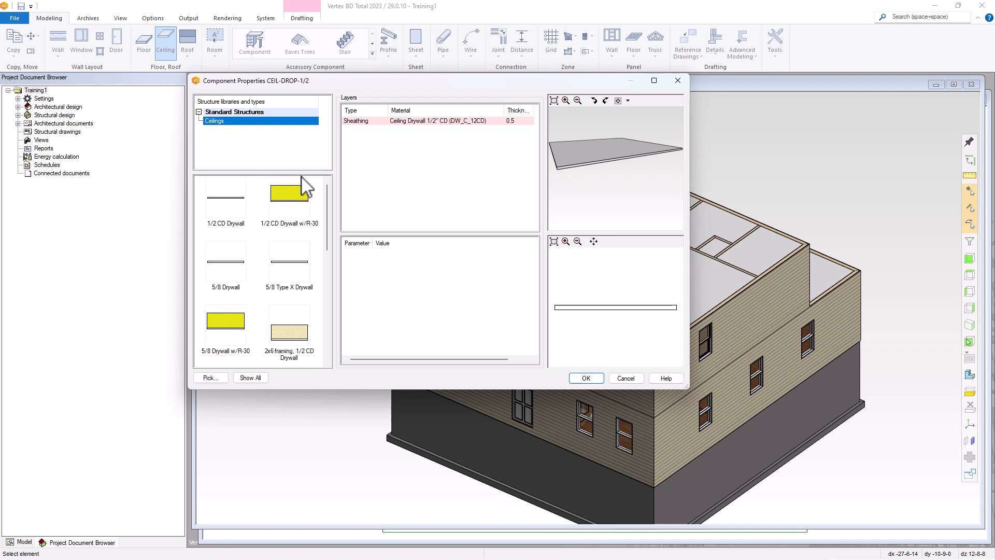
{"action": "left_click_drag", "start_coordinate": [325, 200], "coordinate": [324, 260]}
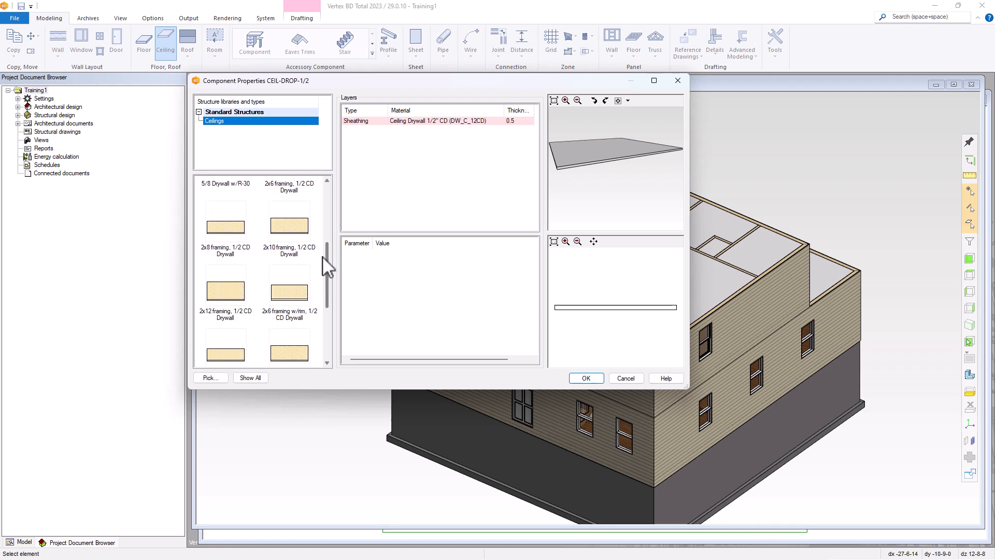
{"action": "left_click", "coordinate": [229, 232]}
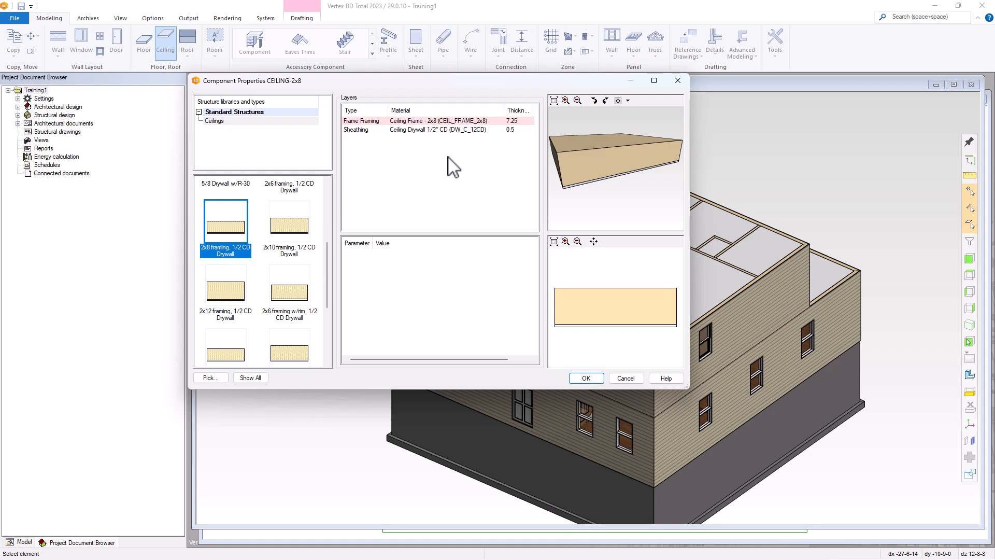
Delete the 1/2" ceiling drywall sheathing layer from the 2x8 ceiling structure
{"action": "double_click", "coordinate": [400, 136]}
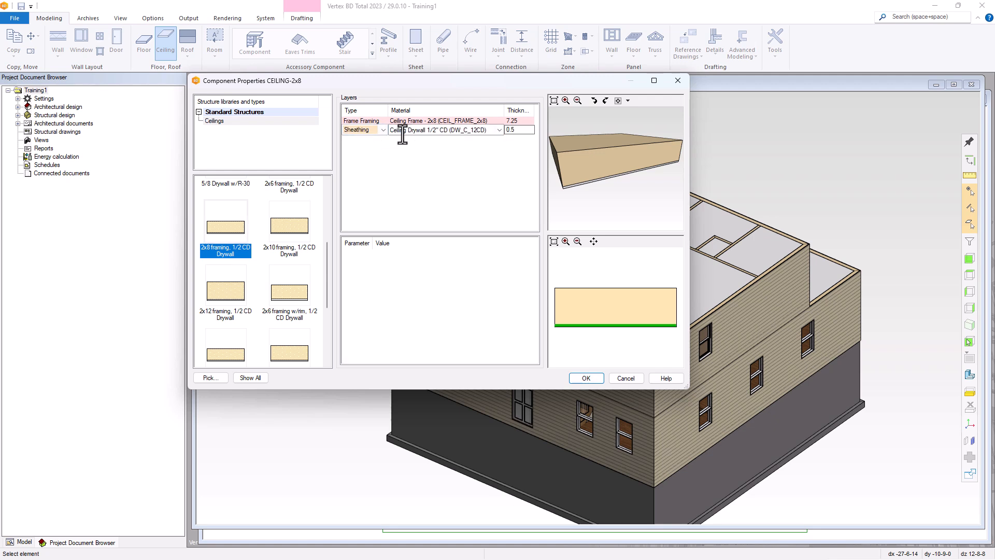
{"action": "left_click", "coordinate": [430, 133]}
{"action": "right_click", "coordinate": [426, 130]}
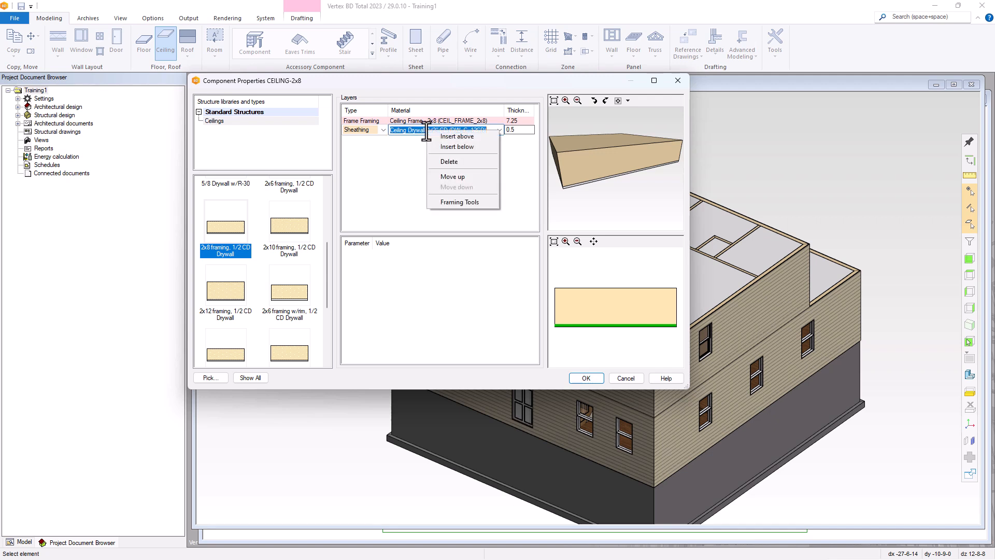
{"action": "left_click", "coordinate": [447, 162]}
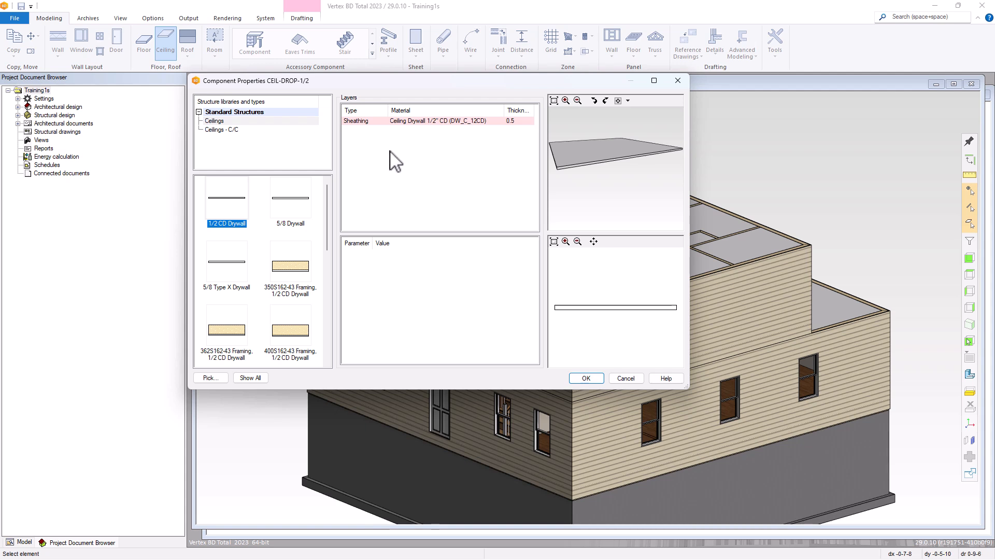
Choose the 800S162-43 C/C Framing, 1/2 CD Drywall structure from the Ceilings - C/C library for the Training1s ceiling
{"action": "left_click", "coordinate": [228, 132]}
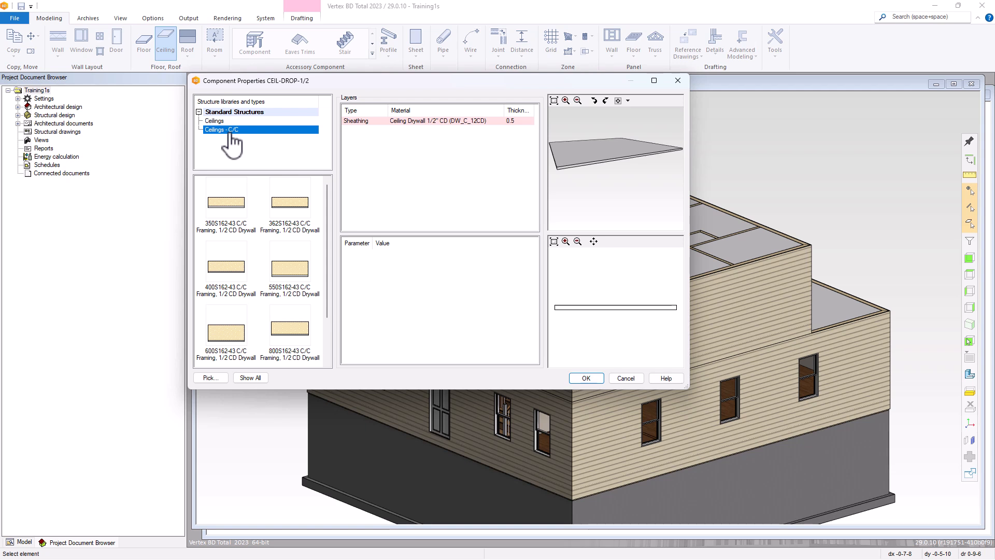
{"action": "left_click_drag", "start_coordinate": [326, 204], "coordinate": [326, 230]}
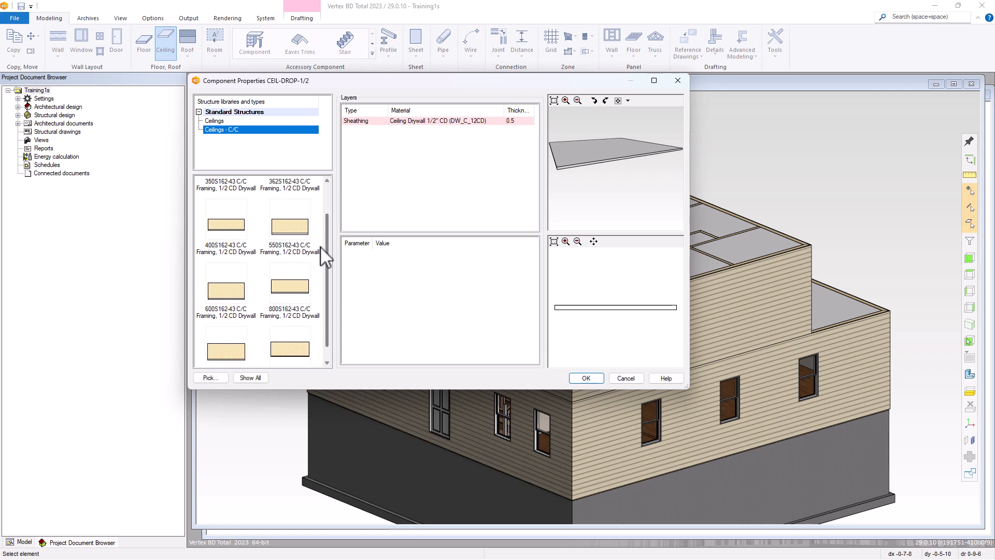
{"action": "left_click", "coordinate": [291, 295]}
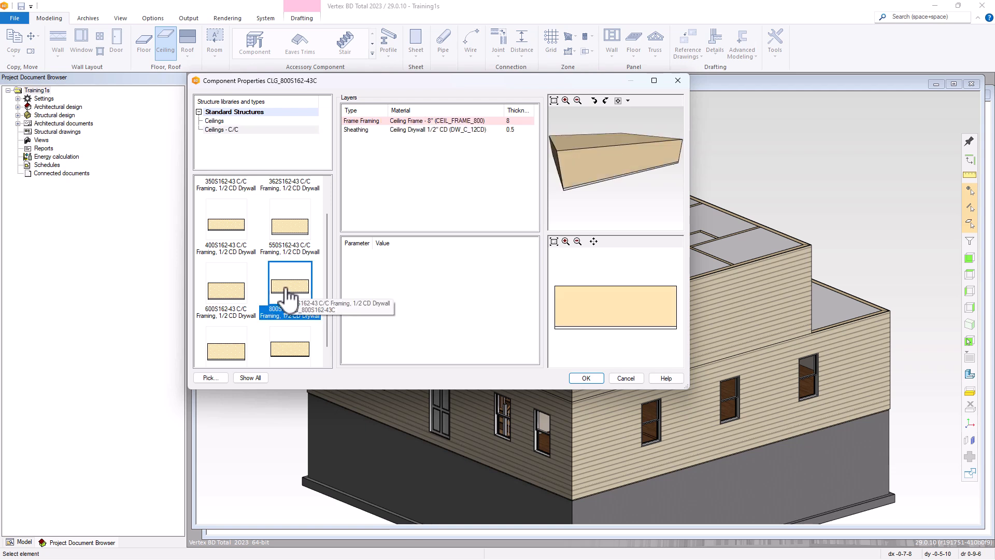
Delete the 1/2" drywall sheathing layer from the 800S162-43 C/C ceiling structure and accept the ceiling properties
{"action": "left_click", "coordinate": [440, 133]}
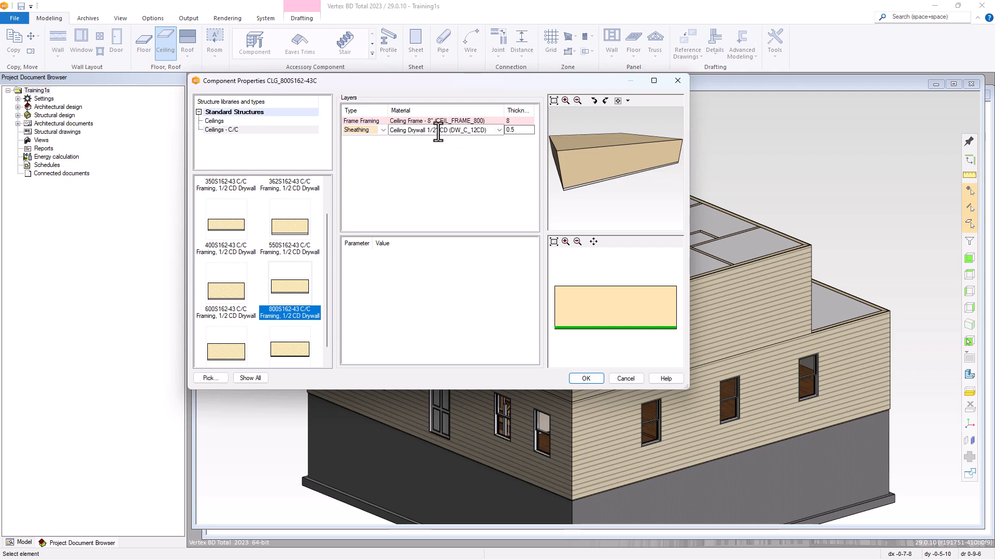
{"action": "right_click", "coordinate": [439, 132]}
{"action": "left_click", "coordinate": [461, 161]}
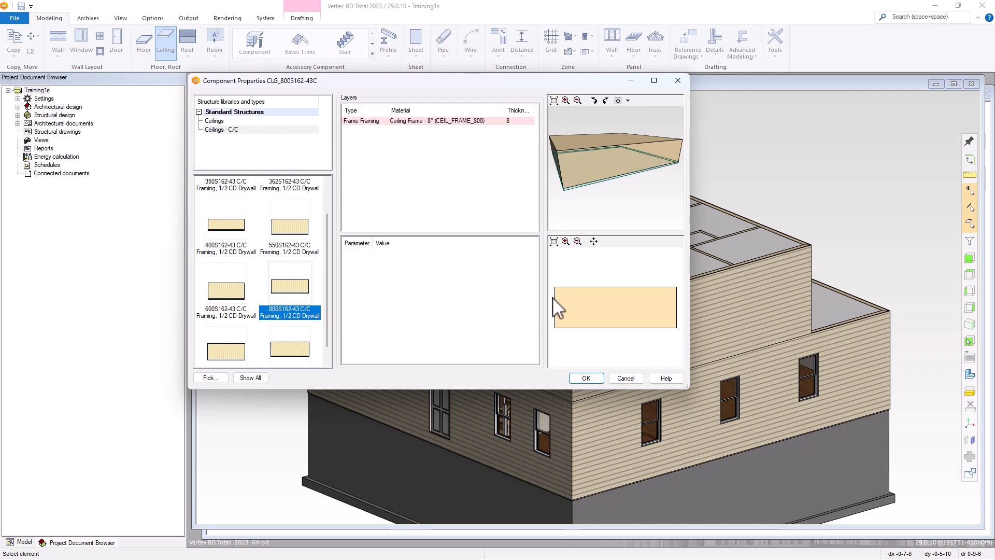
{"action": "left_click", "coordinate": [586, 378]}
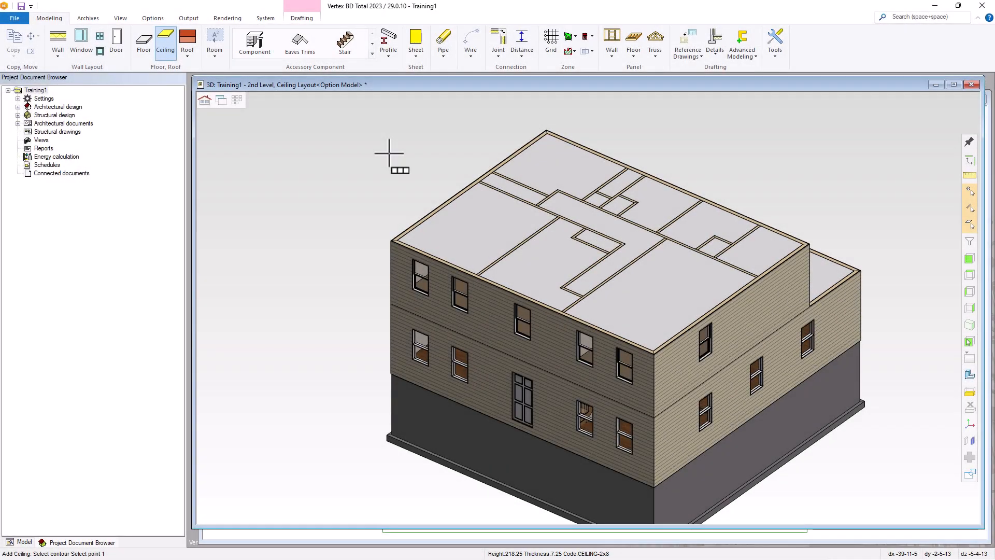
Create the 2nd-level ceiling from the four exterior wall lines, using walls to define the contour, and accept the outline
{"action": "right_click", "coordinate": [389, 153]}
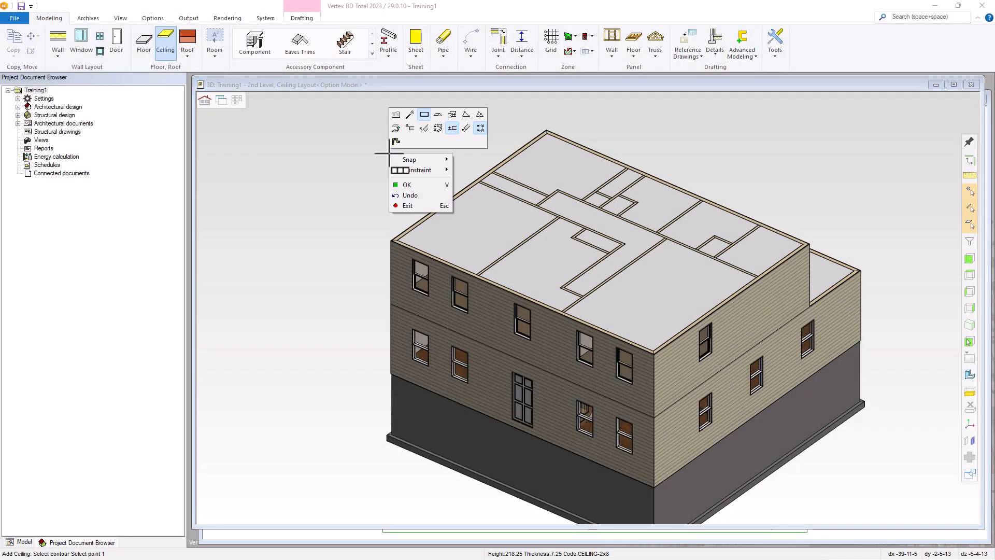
{"action": "right_click", "coordinate": [395, 212]}
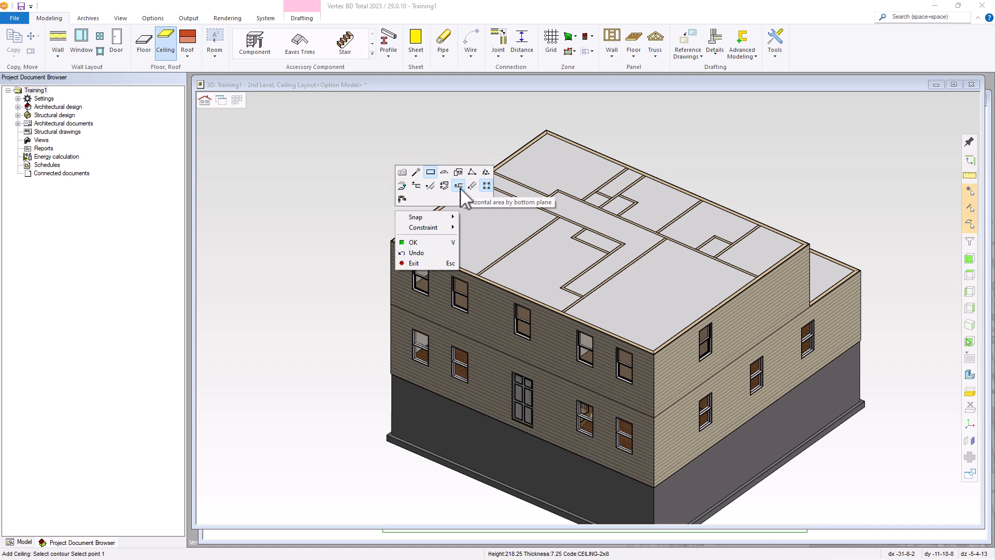
{"action": "left_click", "coordinate": [403, 200]}
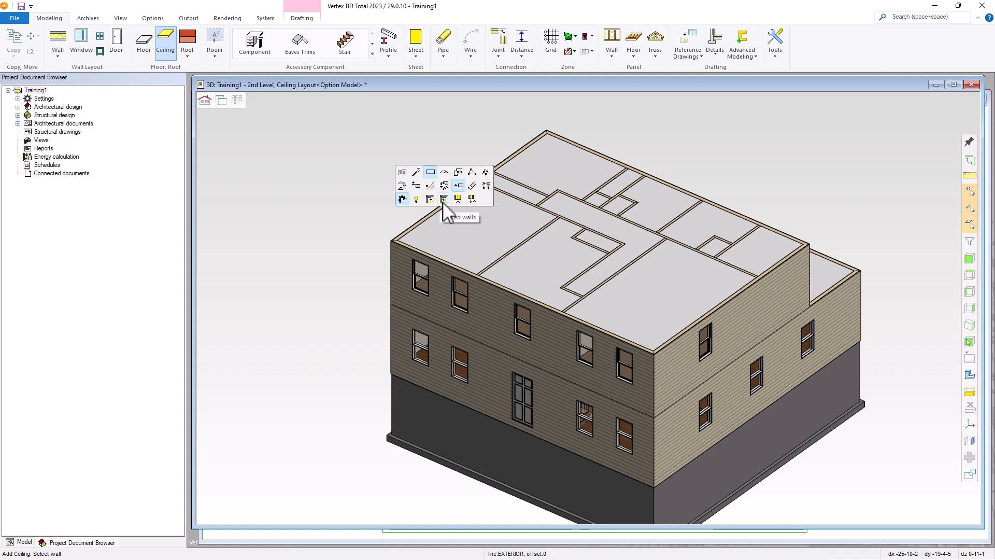
{"action": "left_click", "coordinate": [511, 157]}
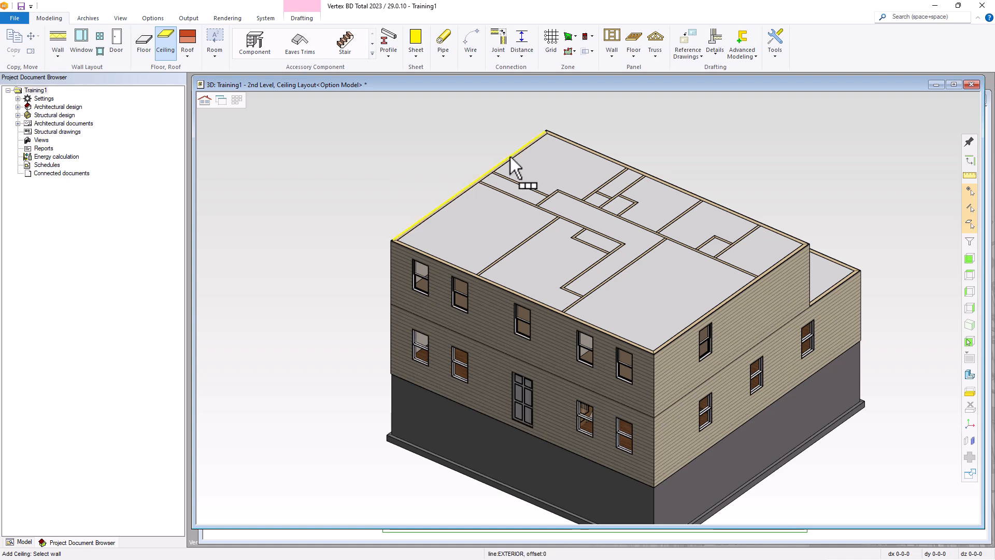
{"action": "left_click", "coordinate": [657, 183]}
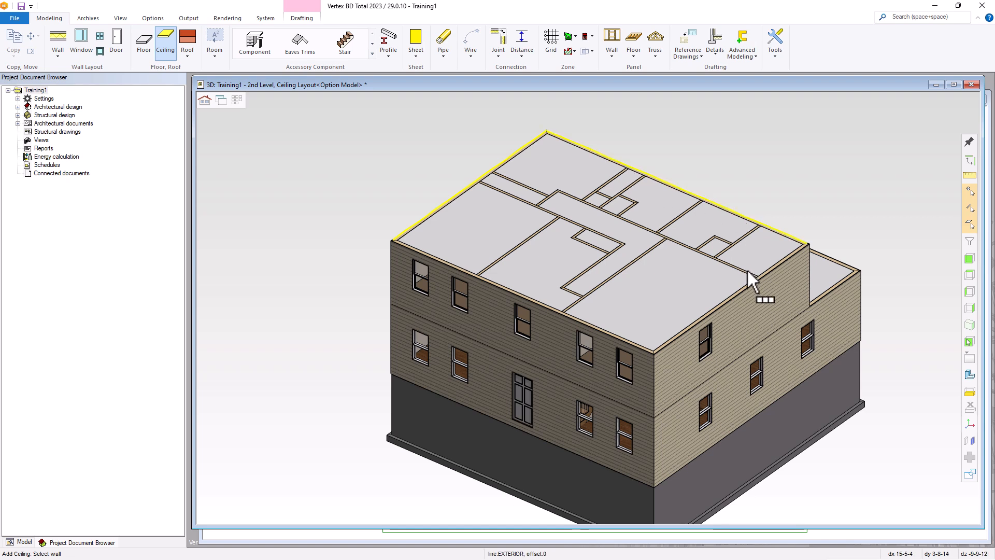
{"action": "left_click", "coordinate": [748, 285]}
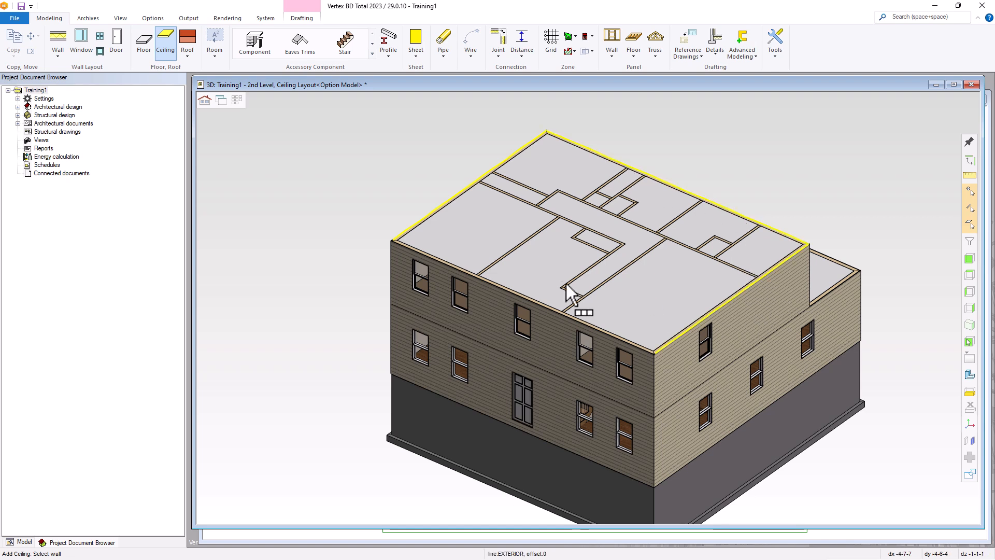
{"action": "left_click", "coordinate": [534, 301]}
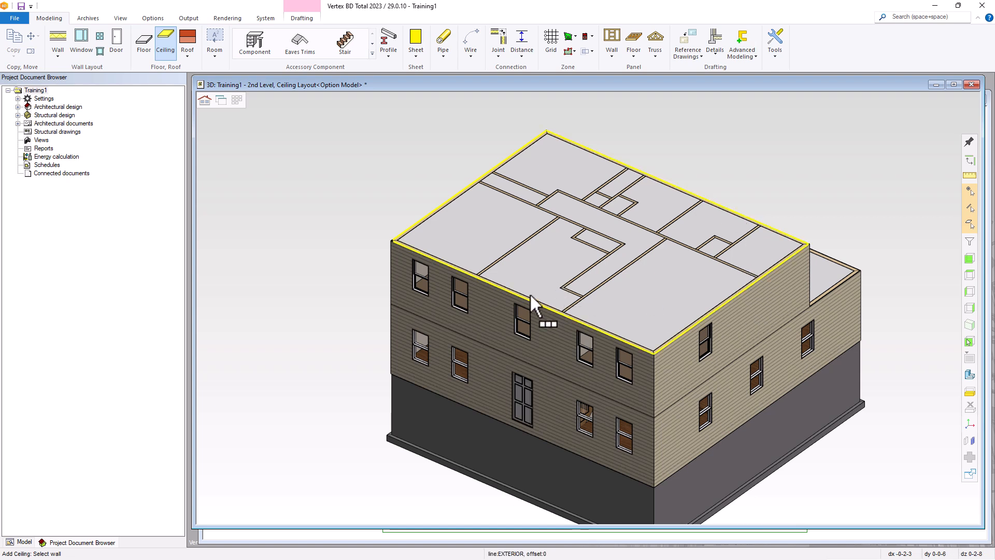
{"action": "right_click", "coordinate": [513, 208]}
{"action": "left_click", "coordinate": [529, 215]}
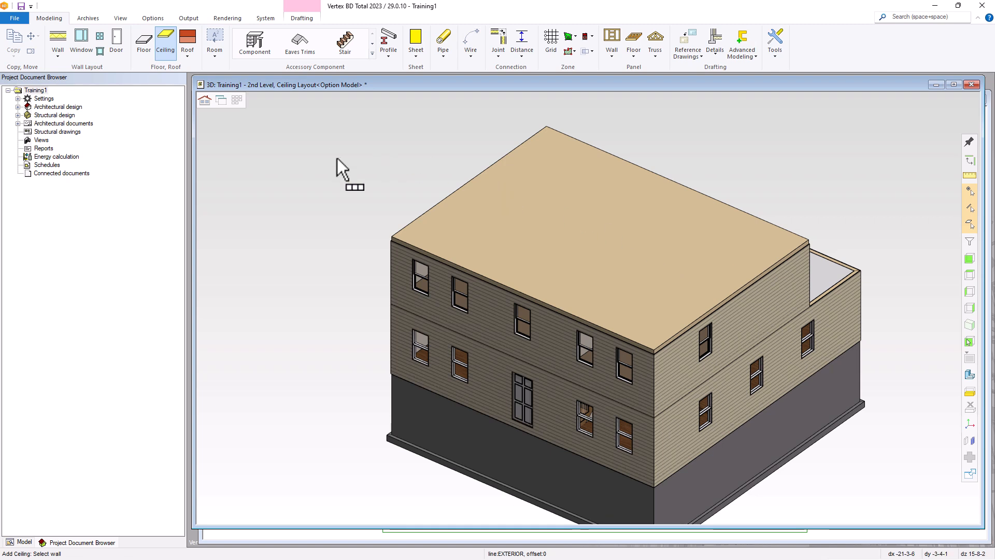
Switch the active layout to Roof Layout and start the Roof Generator
{"action": "left_click", "coordinate": [239, 99]}
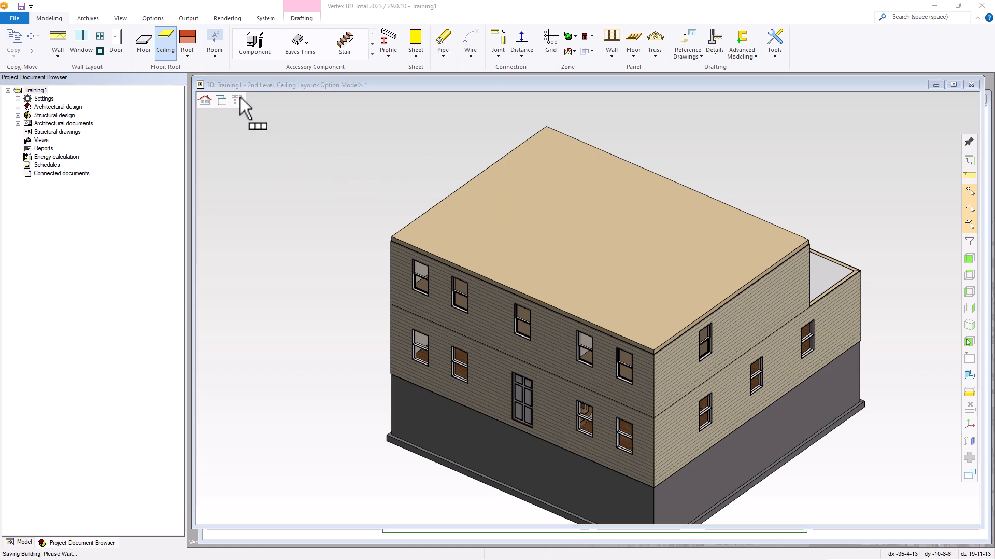
{"action": "left_click", "coordinate": [176, 165]}
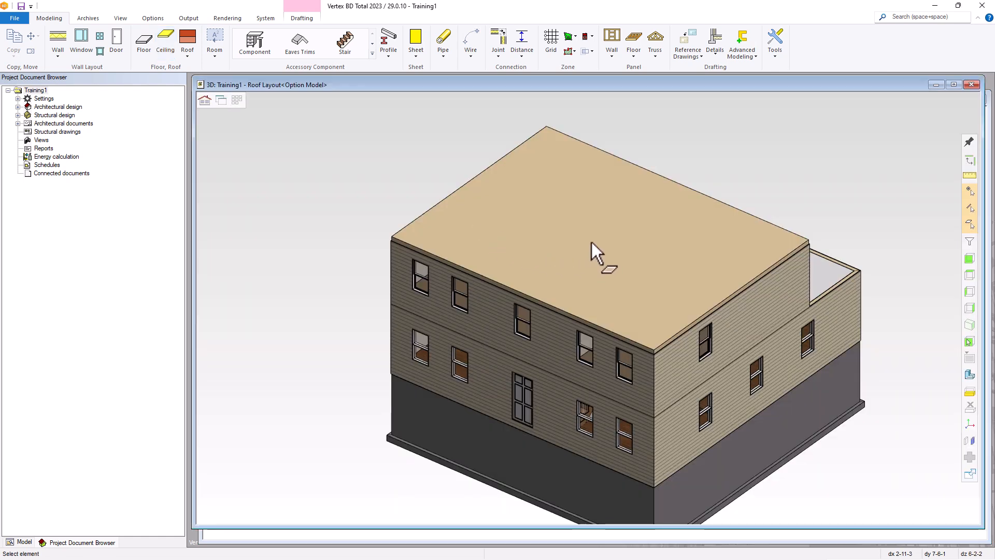
{"action": "left_click", "coordinate": [187, 55]}
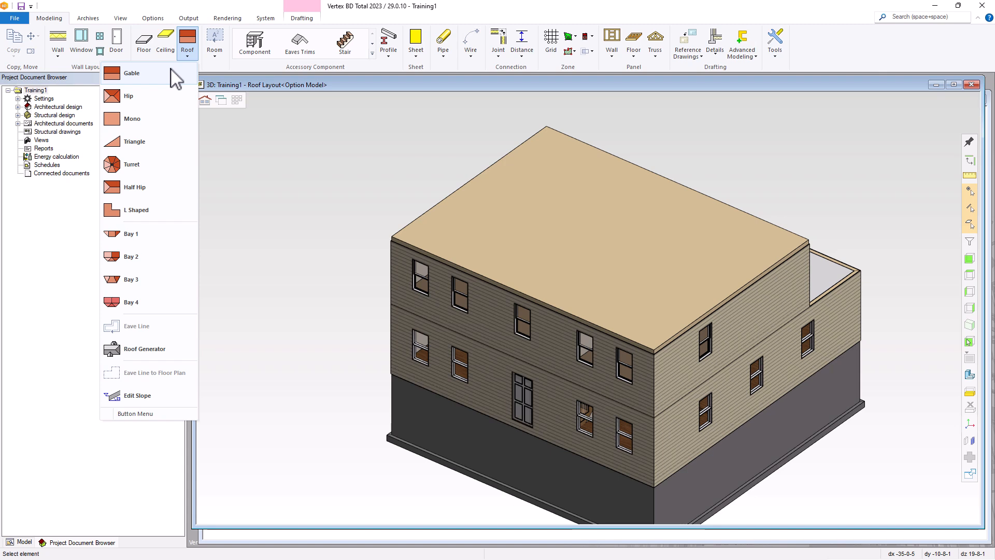
{"action": "left_click", "coordinate": [143, 349]}
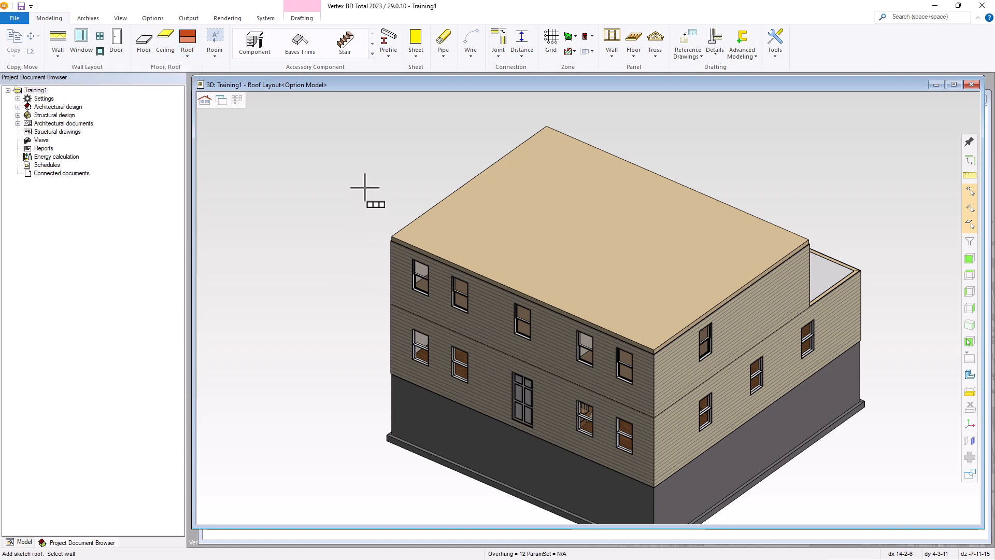
Open the rafter roof parameters and examine the help diagram of the common roof dimensions
{"action": "right_click", "coordinate": [365, 188]}
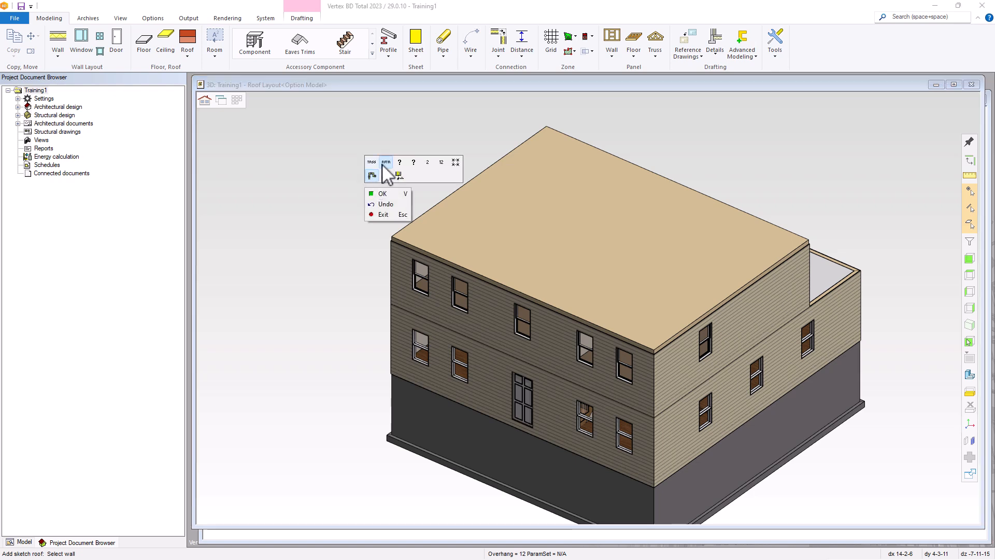
{"action": "left_click", "coordinate": [386, 163]}
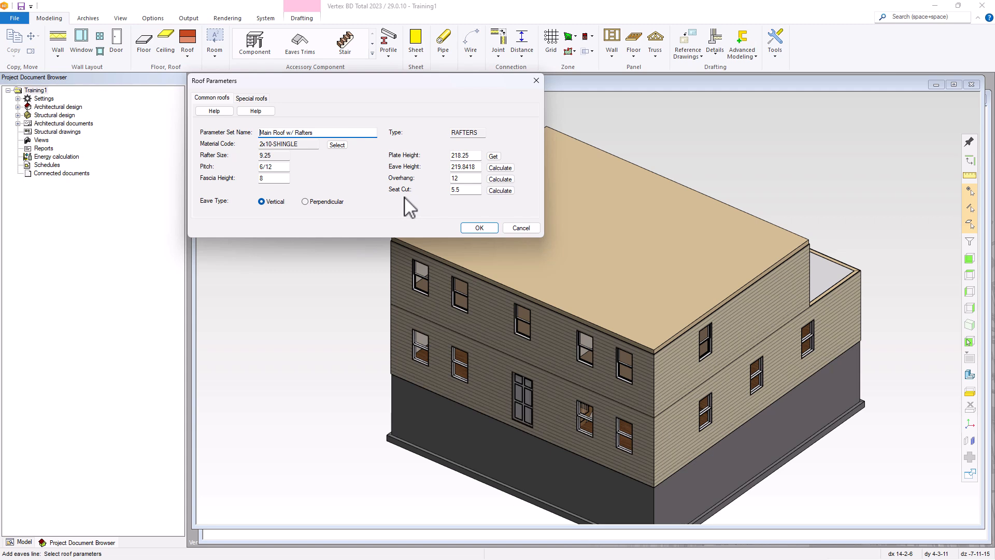
{"action": "left_click", "coordinate": [213, 111]}
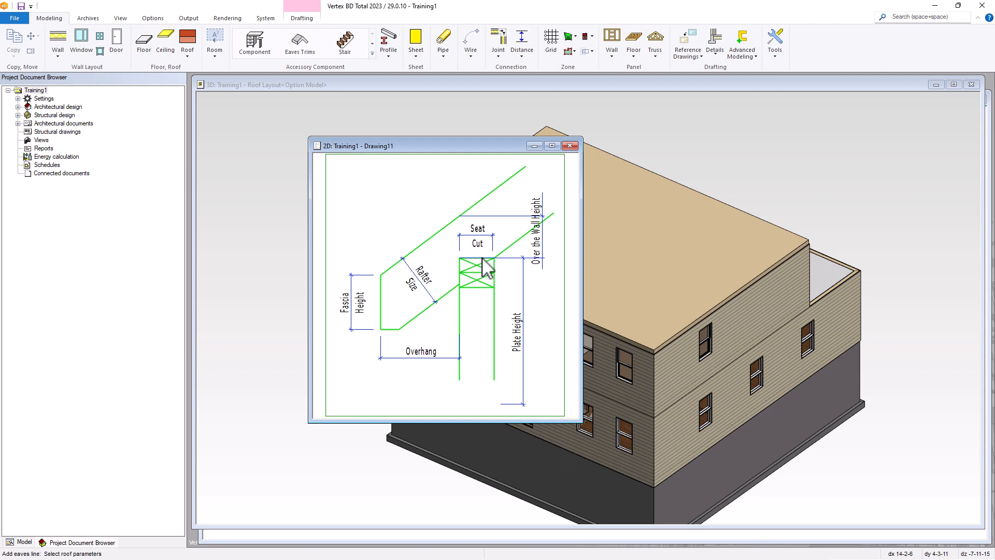
{"action": "left_click", "coordinate": [570, 146]}
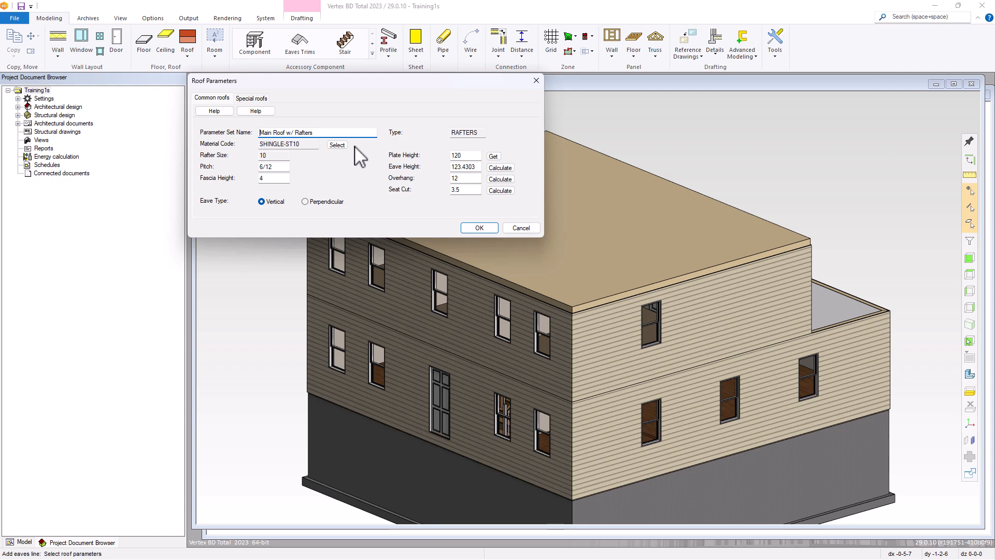
Choose the Asphalt Shingle Roof - 1000S200-43 C/C structure from the Roofs - C/C library as the Training1s roof material
{"action": "left_click", "coordinate": [337, 145]}
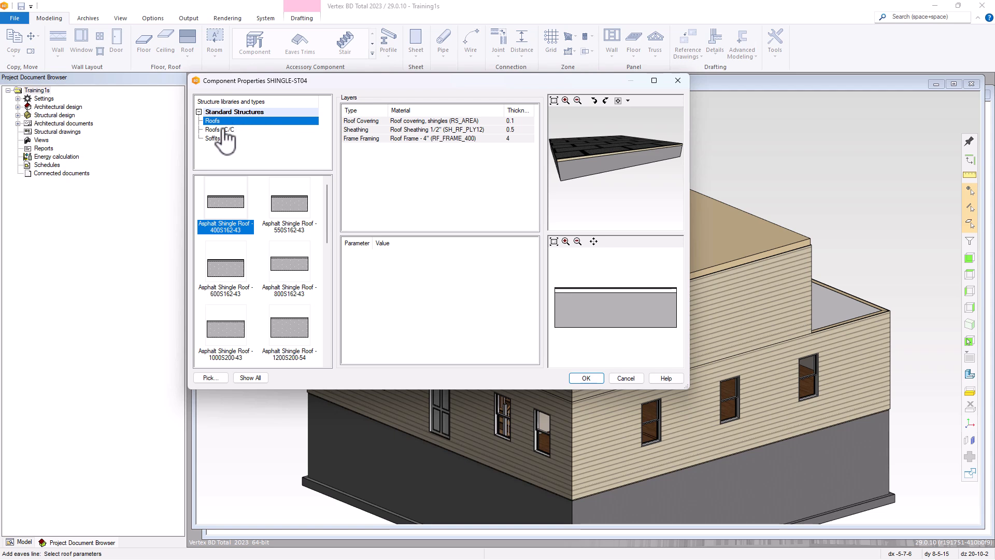
{"action": "left_click", "coordinate": [227, 130]}
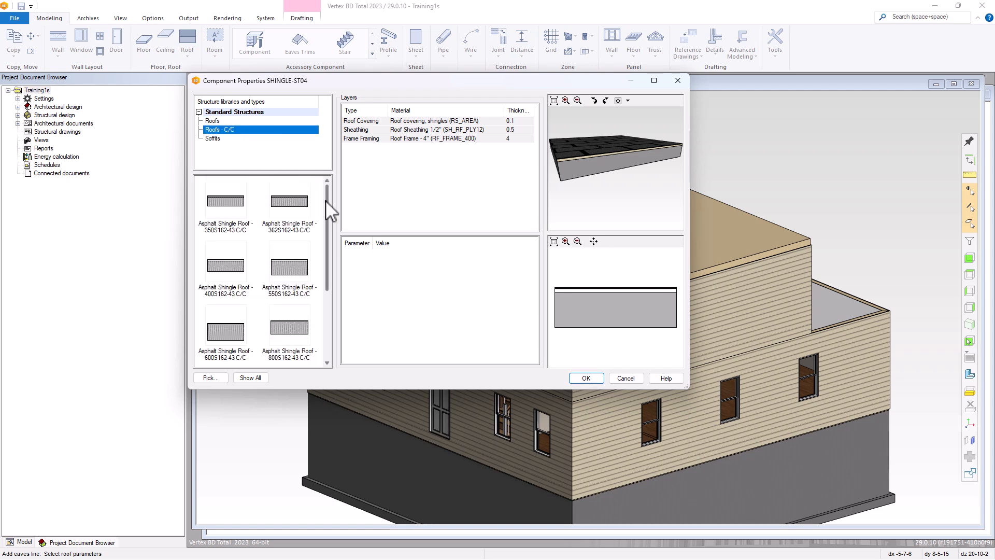
{"action": "left_click_drag", "start_coordinate": [325, 200], "coordinate": [325, 279]}
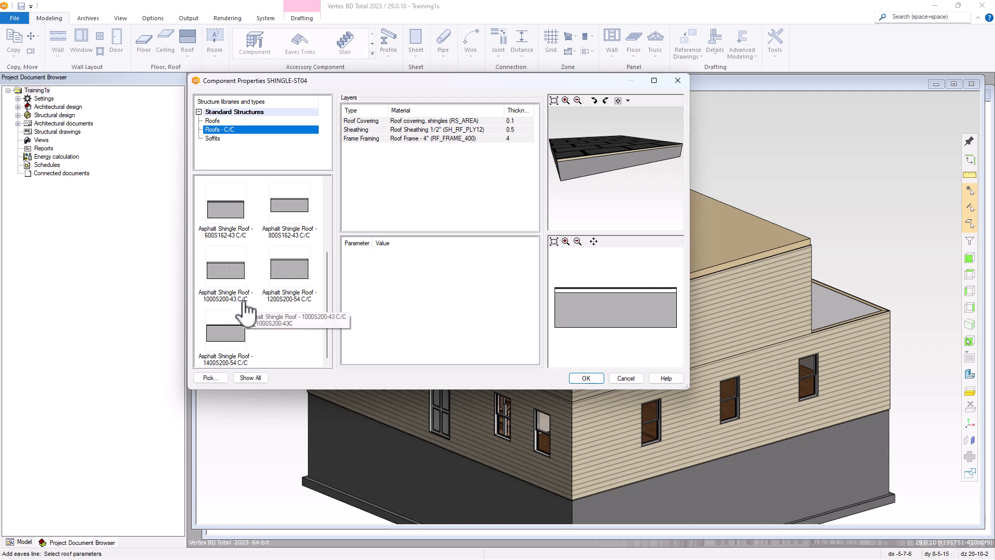
{"action": "left_click", "coordinate": [249, 274]}
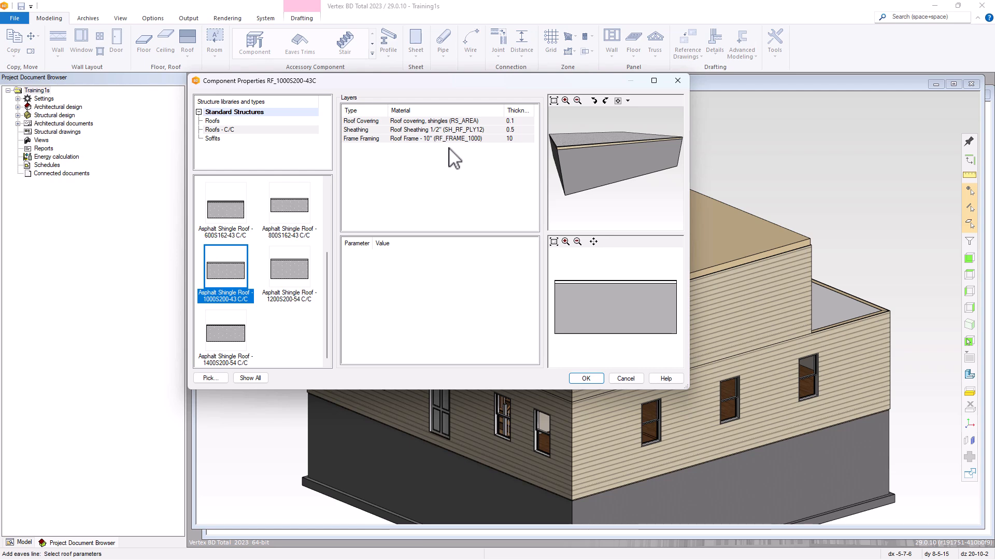
{"action": "left_click", "coordinate": [584, 377]}
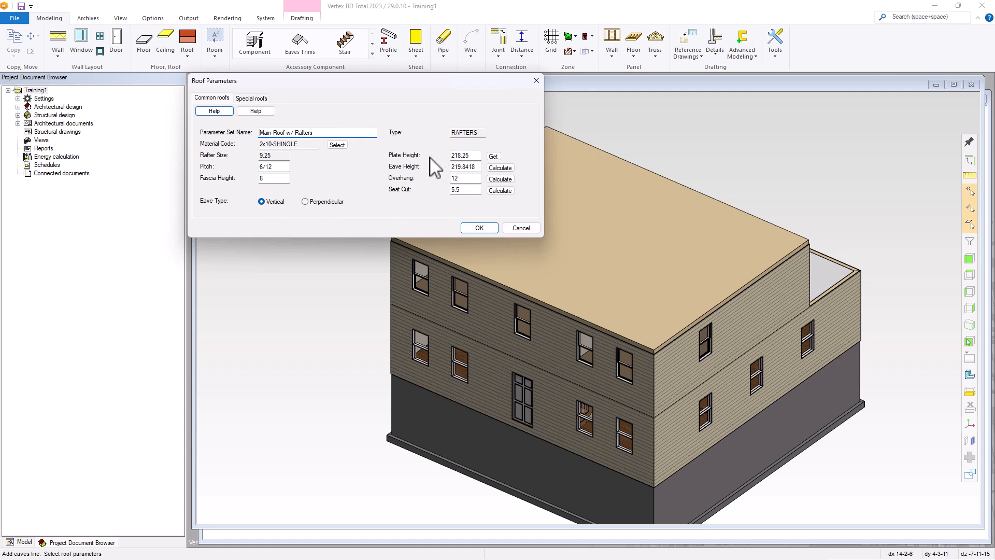
Get the roof's plate height from a wall picked at the front of the Training1 house in the 3D window
{"action": "left_click", "coordinate": [493, 157]}
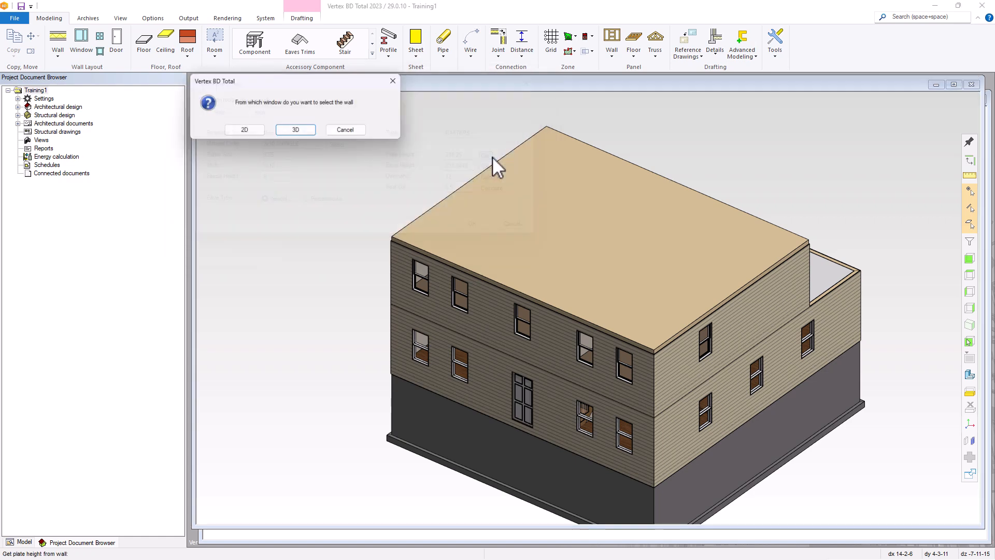
{"action": "left_click", "coordinate": [306, 130]}
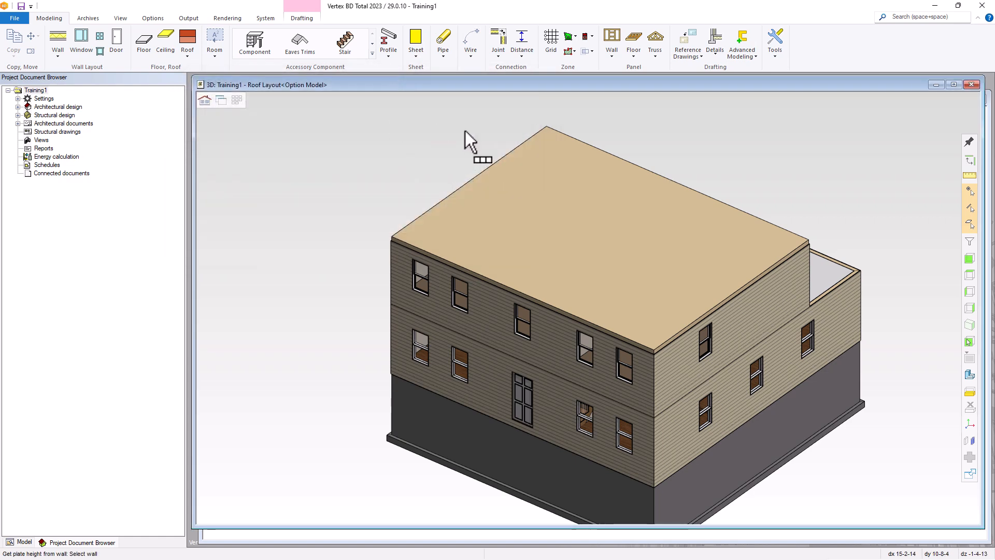
{"action": "left_click", "coordinate": [539, 307]}
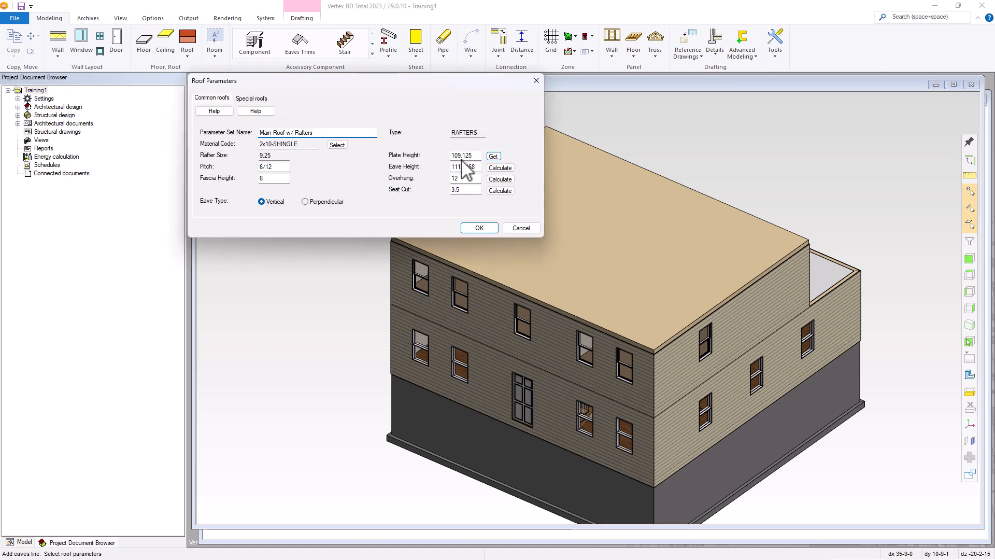
Get the plate height from the 2nd-level side wall in the 3D window, recalculate the eave height, and accept the roof parameters
{"action": "left_click", "coordinate": [494, 157]}
{"action": "left_click", "coordinate": [296, 131]}
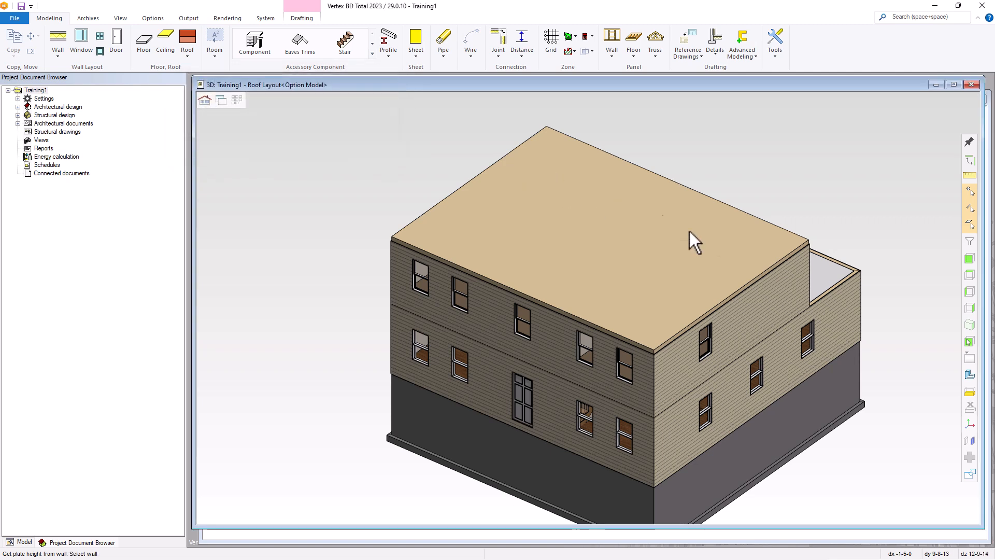
{"action": "left_click", "coordinate": [751, 289]}
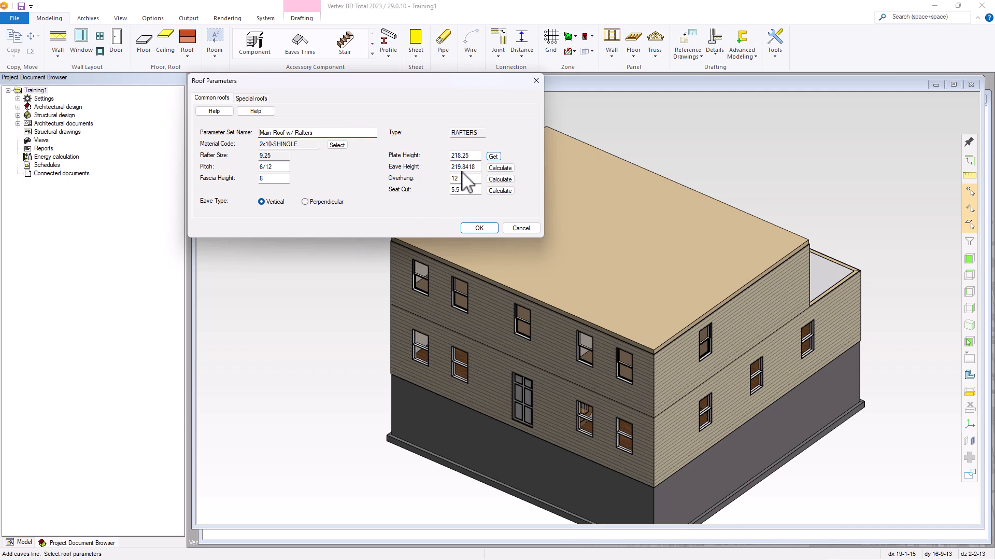
{"action": "left_click", "coordinate": [500, 169]}
{"action": "left_click", "coordinate": [483, 227]}
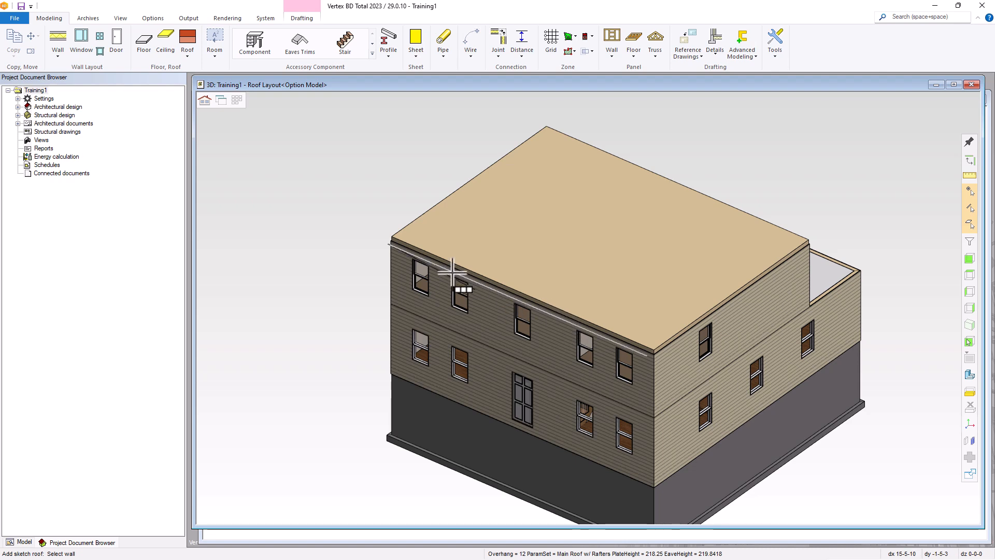
Begin the rafter roof outline along the front wall and the adjoining windowless end wall
{"action": "middle_click_drag", "start_coordinate": [388, 211], "coordinate": [370, 193]}
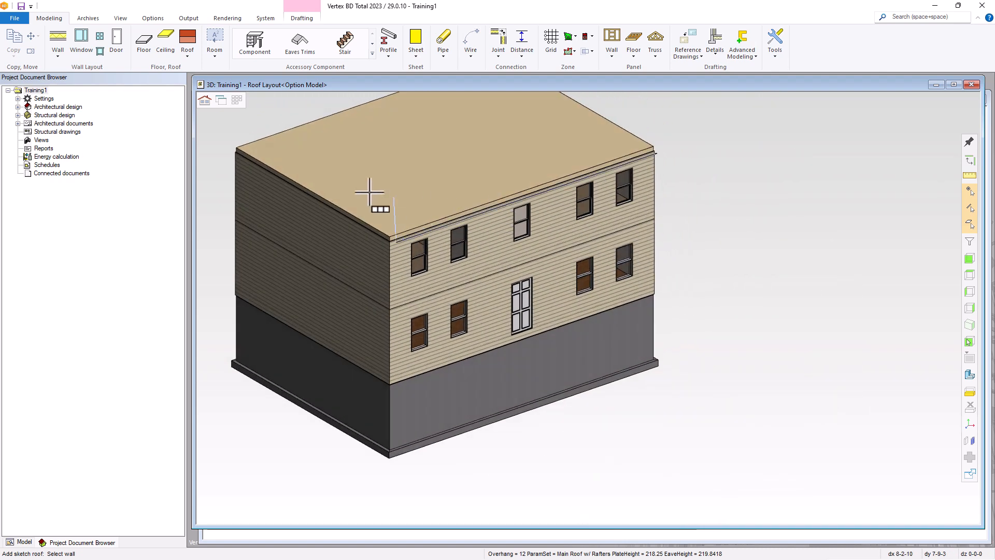
{"action": "left_click", "coordinate": [321, 204]}
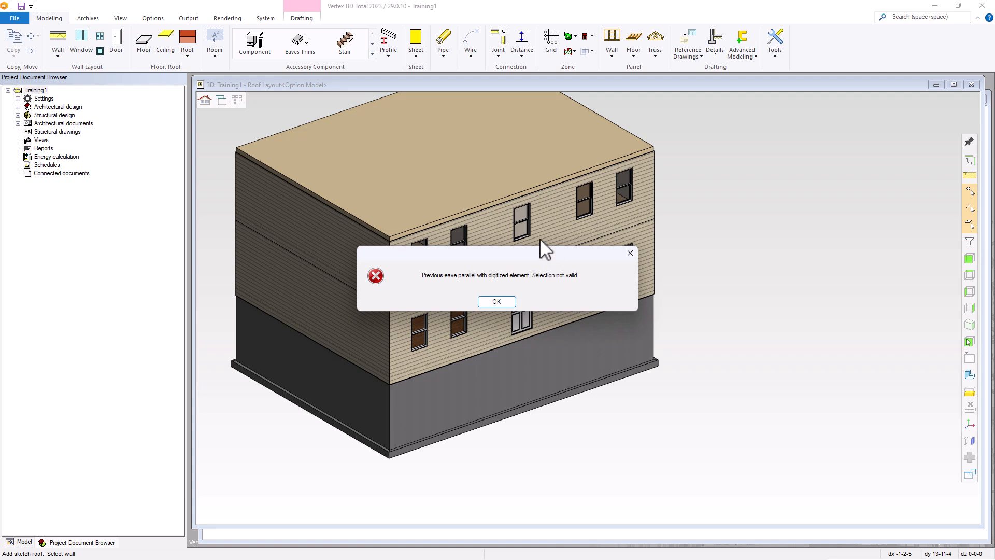
{"action": "left_click", "coordinate": [497, 302]}
Continue the rafter roof outline by selecting the 2nd-level rear wall above the flat-topped projection
{"action": "mouse_move", "coordinate": [327, 215]}
{"action": "middle_mouse_down"}
{"action": "mouse_move", "coordinate": [360, 231]}
{"action": "mouse_move", "coordinate": [311, 208]}
{"action": "middle_mouse_up"}
{"action": "scroll", "coordinate": [580, 303], "scroll_direction": "up", "scroll_amount": 3}
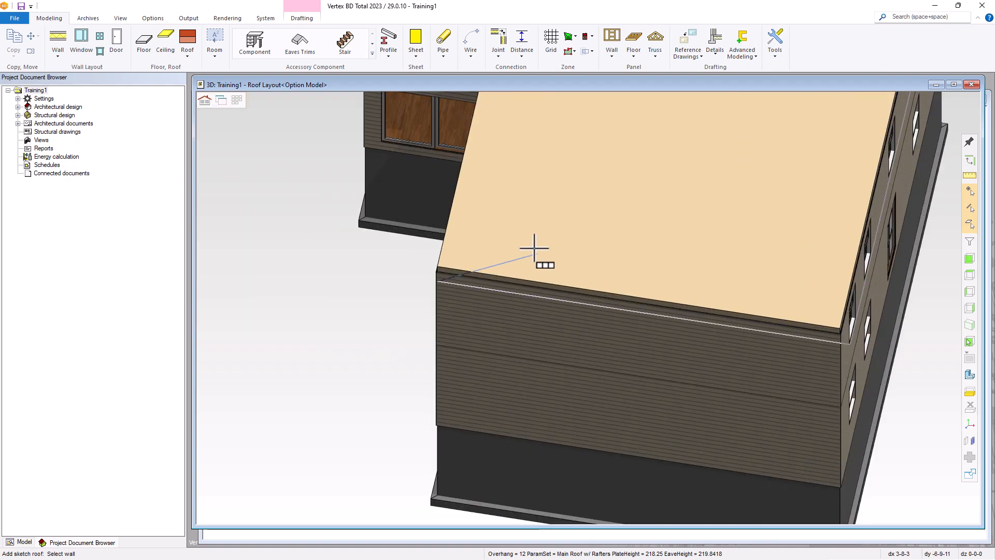
{"action": "middle_click_drag", "start_coordinate": [556, 239], "coordinate": [642, 216]}
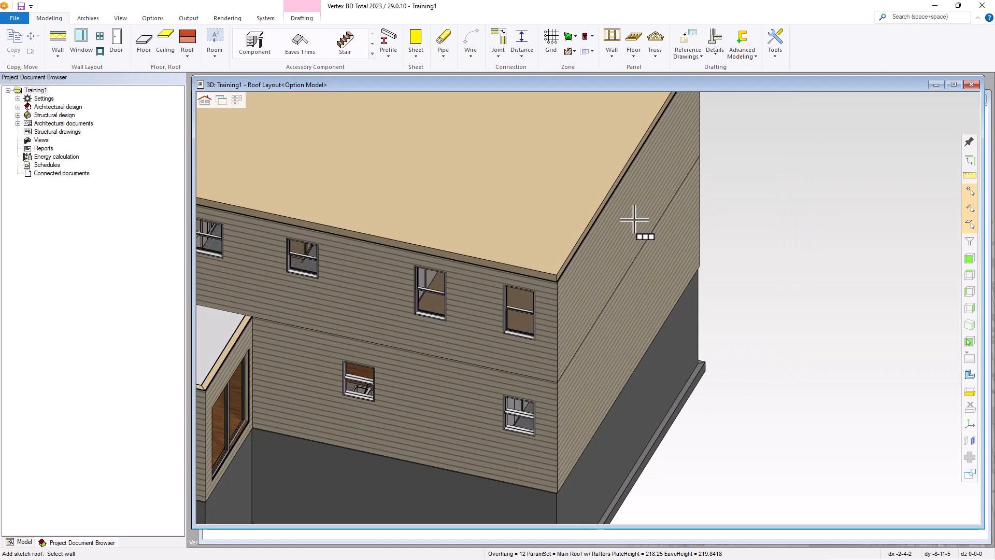
{"action": "scroll", "coordinate": [474, 333], "scroll_direction": "up", "scroll_amount": 2}
{"action": "left_click", "coordinate": [408, 377]}
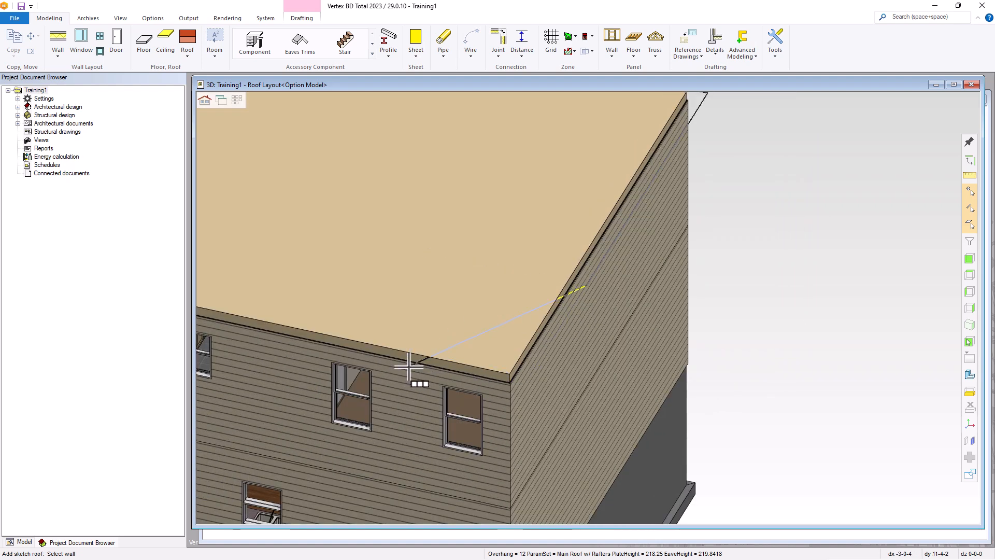
{"action": "scroll", "coordinate": [451, 356], "scroll_direction": "down", "scroll_amount": 4}
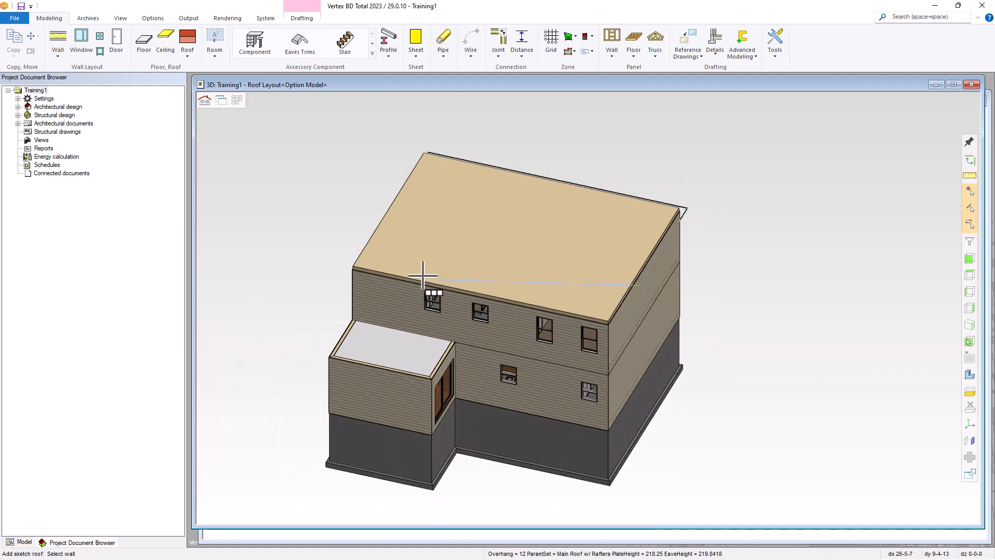
{"action": "scroll", "coordinate": [430, 283], "scroll_direction": "up", "scroll_amount": 2}
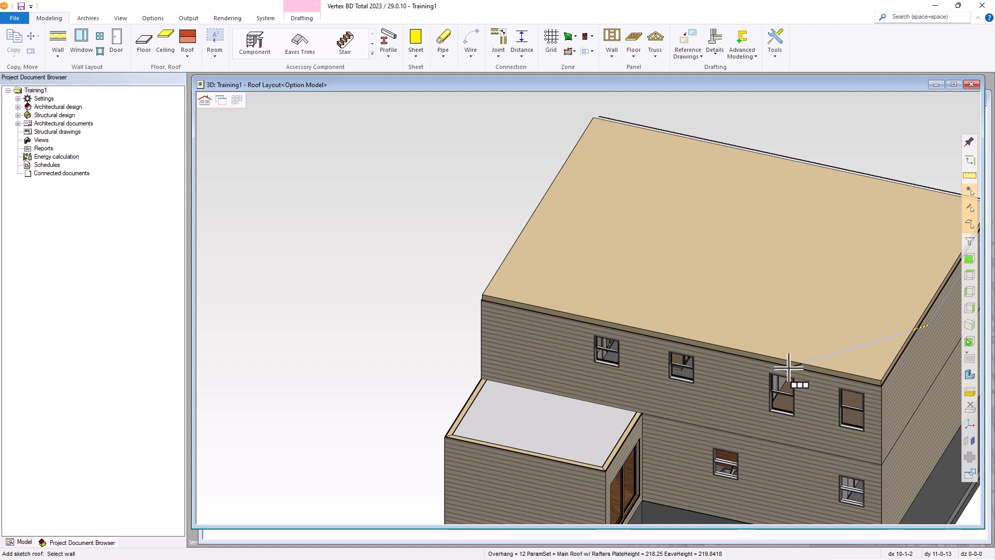
{"action": "left_click", "coordinate": [631, 340]}
Close the roof outline on the remaining windowed end wall to generate the hip roof surfaces
{"action": "mouse_move", "coordinate": [581, 344]}
{"action": "middle_mouse_down"}
{"action": "mouse_move", "coordinate": [597, 358]}
{"action": "mouse_move", "coordinate": [606, 344]}
{"action": "middle_mouse_up"}
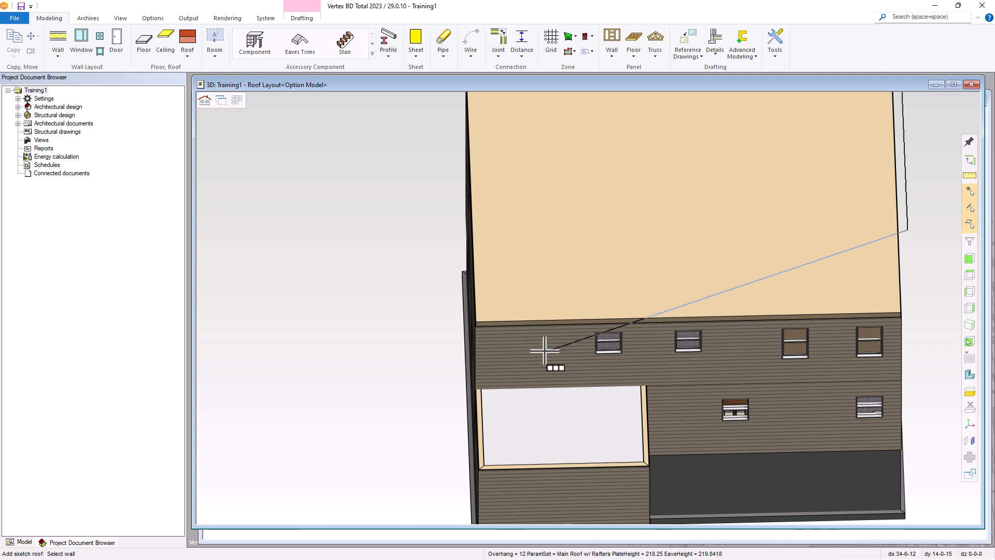
{"action": "mouse_move", "coordinate": [515, 328]}
{"action": "middle_mouse_down"}
{"action": "mouse_move", "coordinate": [590, 326]}
{"action": "mouse_move", "coordinate": [576, 327]}
{"action": "middle_mouse_up"}
{"action": "left_click", "coordinate": [407, 309]}
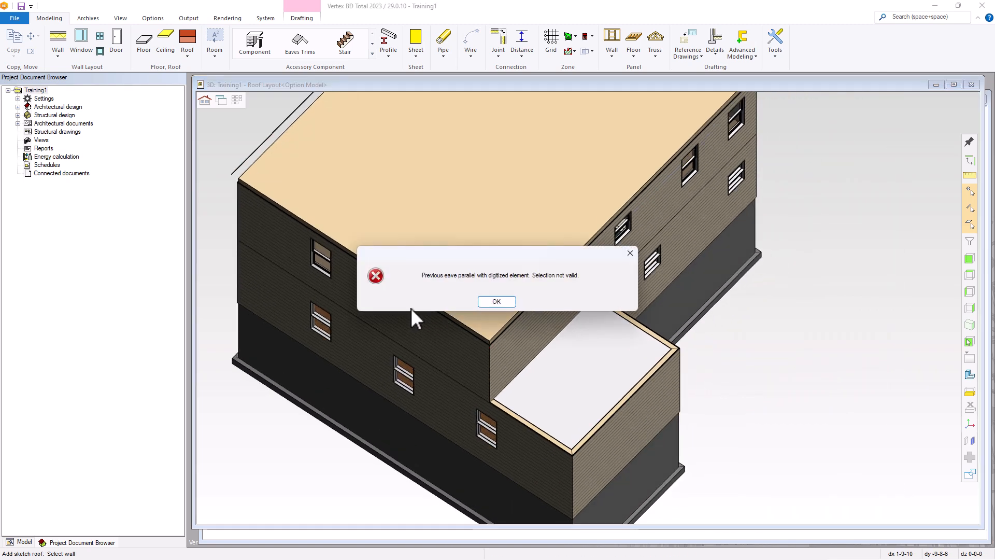
{"action": "left_click", "coordinate": [495, 305]}
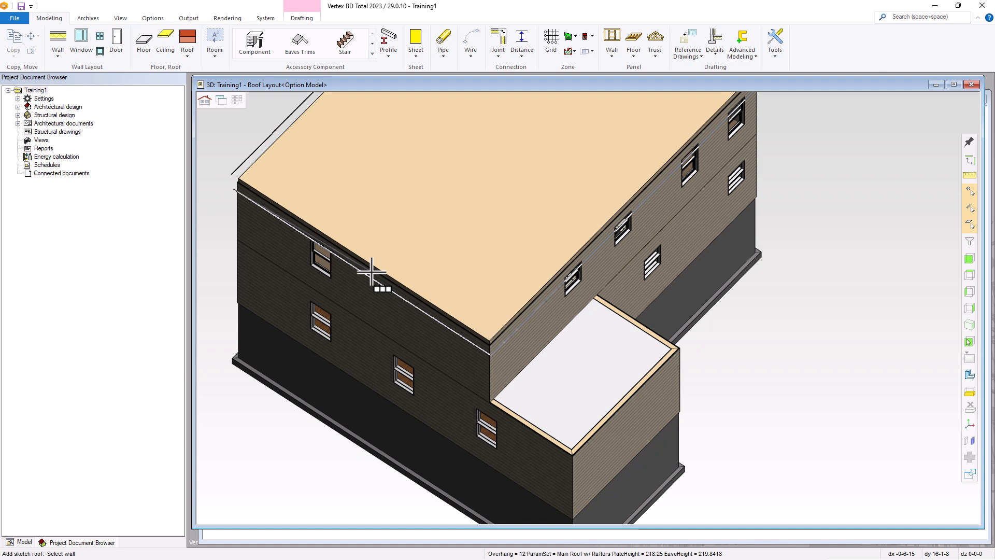
{"action": "left_click", "coordinate": [371, 272]}
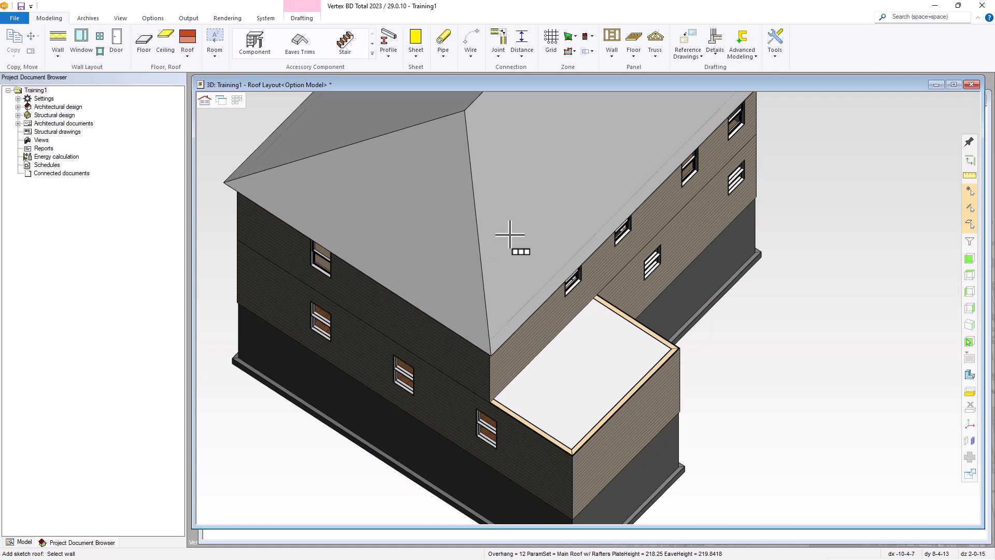
{"action": "key", "text": "Escape"}
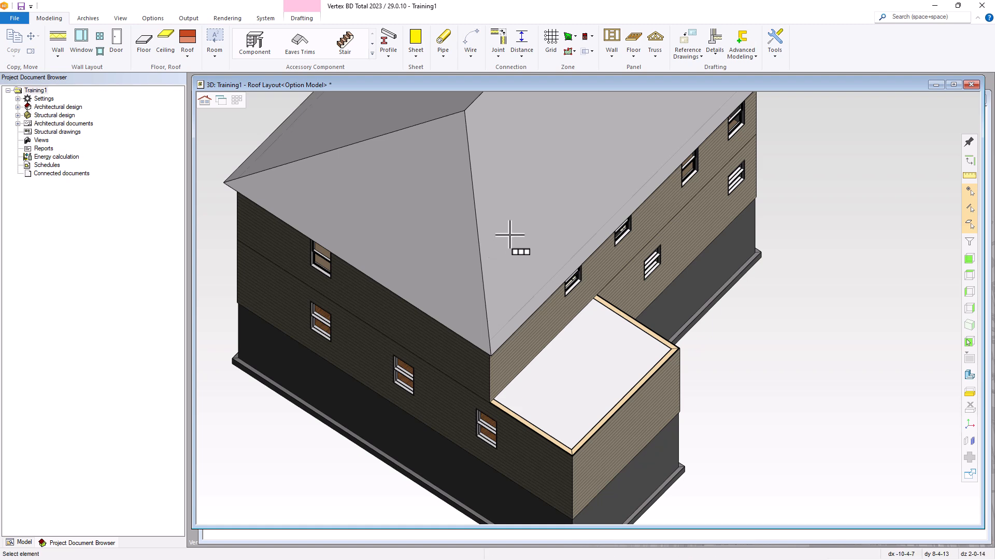
Change the roof edges at both ends of the house to the Gable type
{"action": "left_click", "coordinate": [491, 181]}
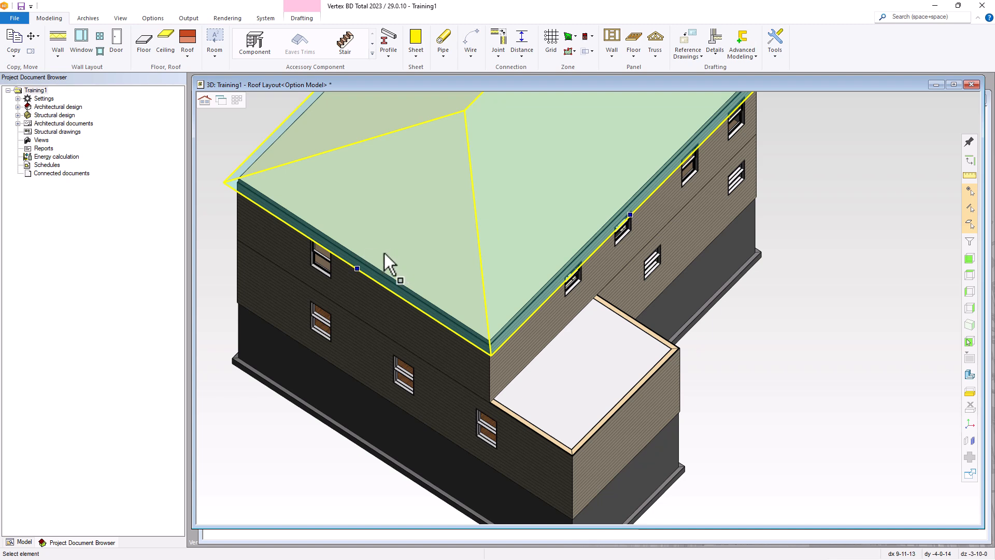
{"action": "right_click", "coordinate": [357, 267]}
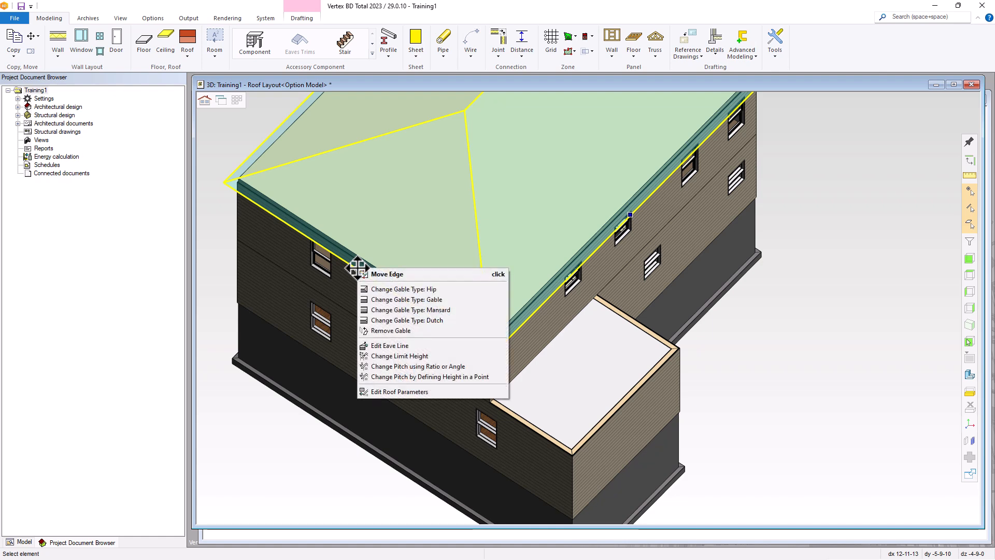
{"action": "left_click", "coordinate": [397, 300]}
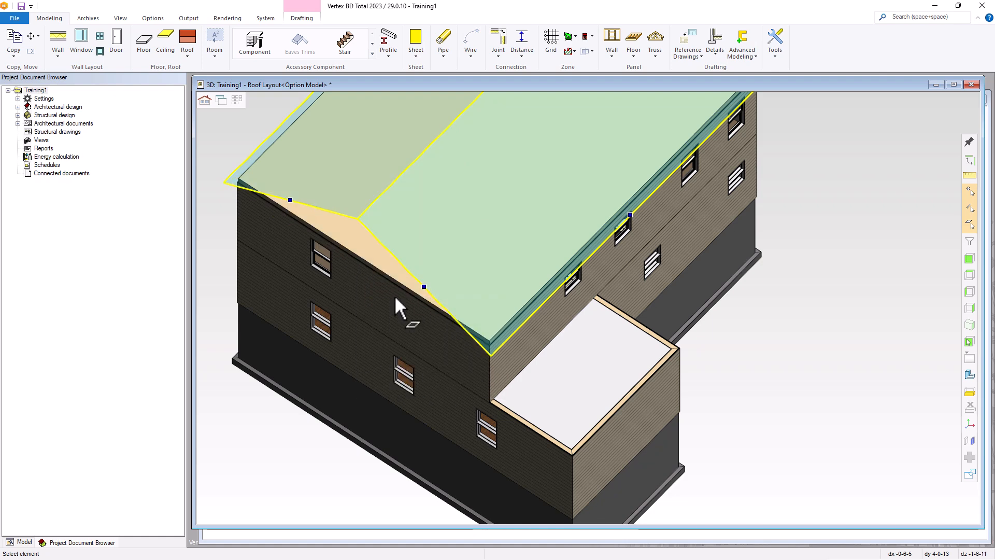
{"action": "scroll", "coordinate": [394, 296], "scroll_direction": "down", "scroll_amount": 6}
{"action": "scroll", "coordinate": [653, 243], "scroll_direction": "up", "scroll_amount": 3}
{"action": "scroll", "coordinate": [589, 303], "scroll_direction": "up", "scroll_amount": 2}
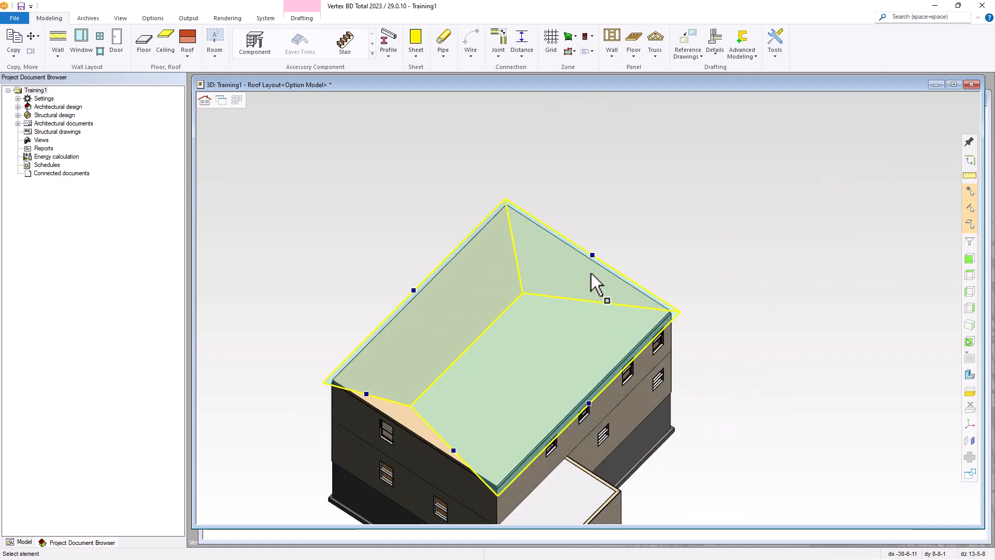
{"action": "right_click", "coordinate": [594, 256]}
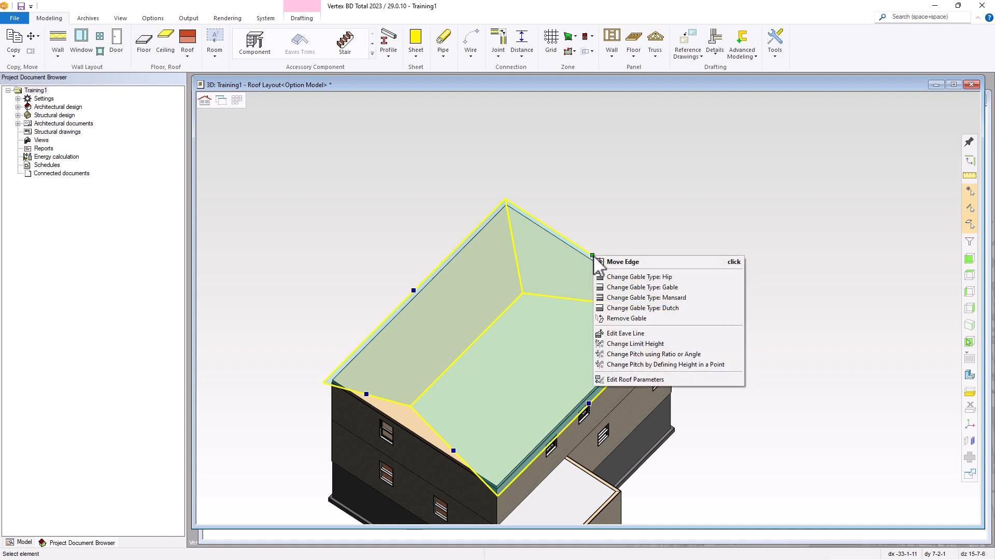
{"action": "left_click", "coordinate": [639, 287]}
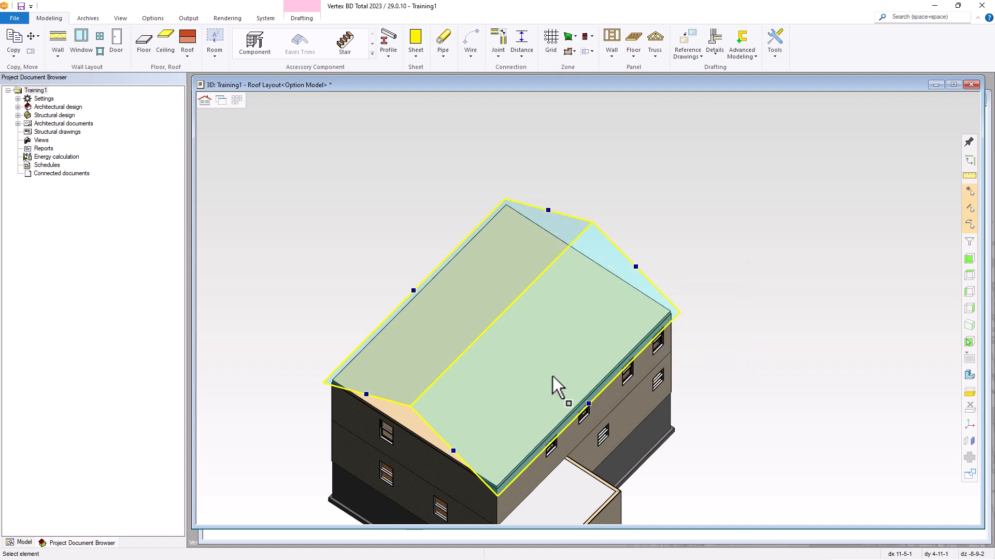
Convert the gable roof surfaces to roofs and inspect the open gable end
{"action": "right_click", "coordinate": [507, 325]}
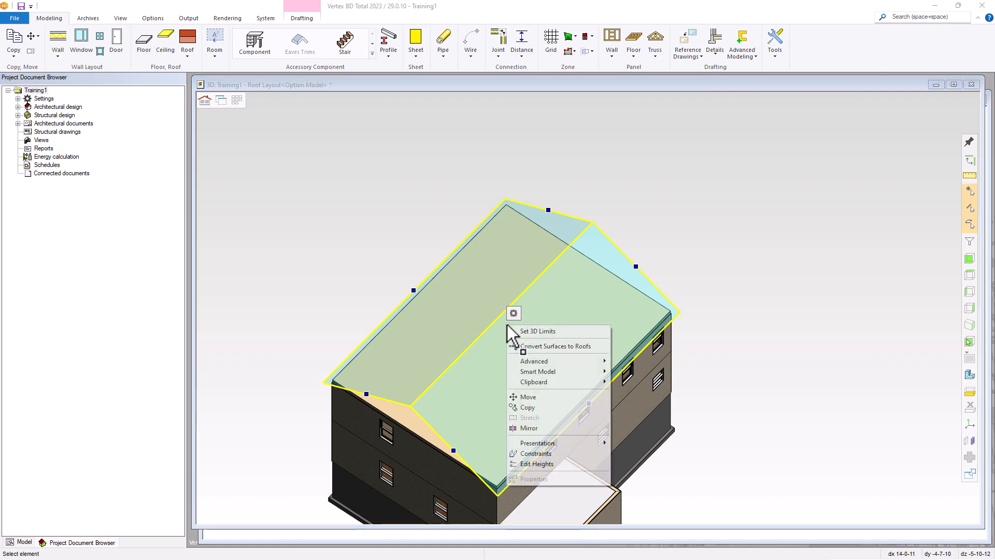
{"action": "left_click", "coordinate": [527, 347]}
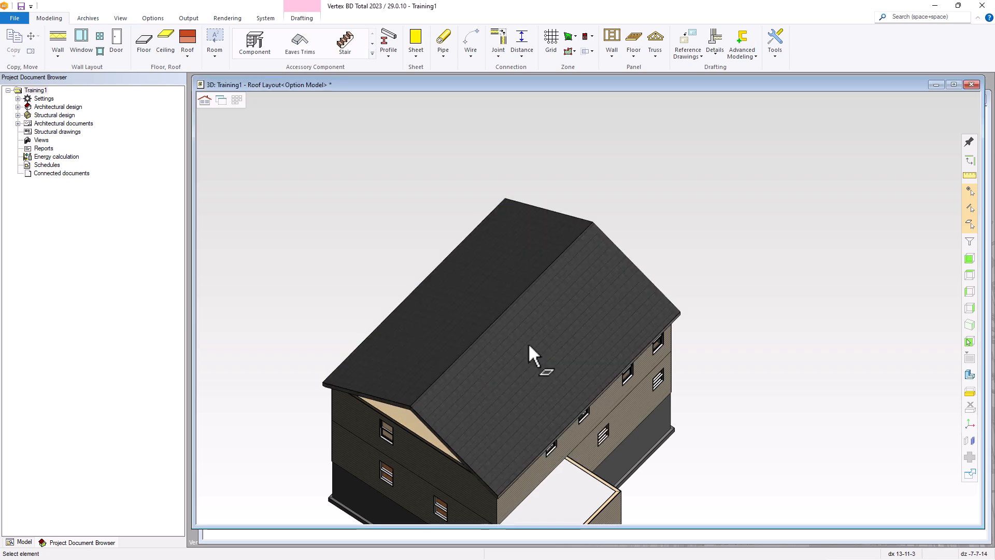
{"action": "middle_click_drag", "start_coordinate": [473, 399], "coordinate": [522, 397]}
{"action": "middle_click_drag", "start_coordinate": [507, 433], "coordinate": [578, 295]}
{"action": "scroll", "coordinate": [574, 291], "scroll_direction": "up", "scroll_amount": 4}
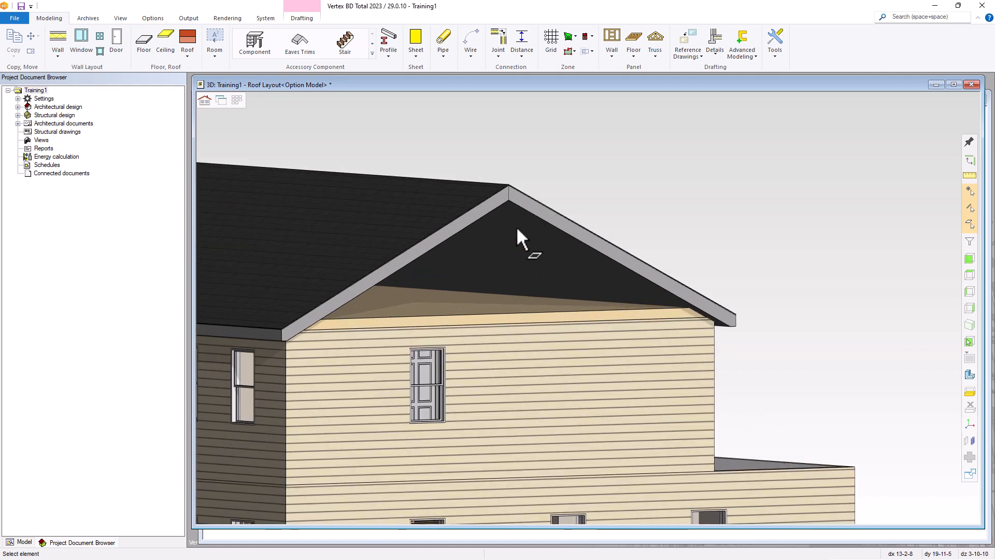
{"action": "scroll", "coordinate": [518, 233], "scroll_direction": "down", "scroll_amount": 2}
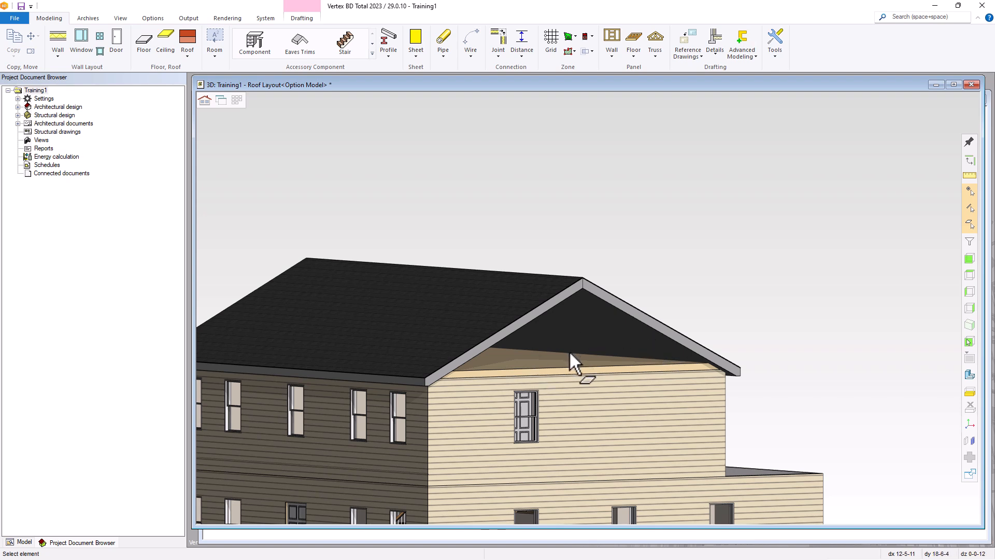
Switch to the 2D drawing and load the 3rd Level, Wall Layout drawing-model pair
{"action": "key", "text": "ctrl+Tab"}
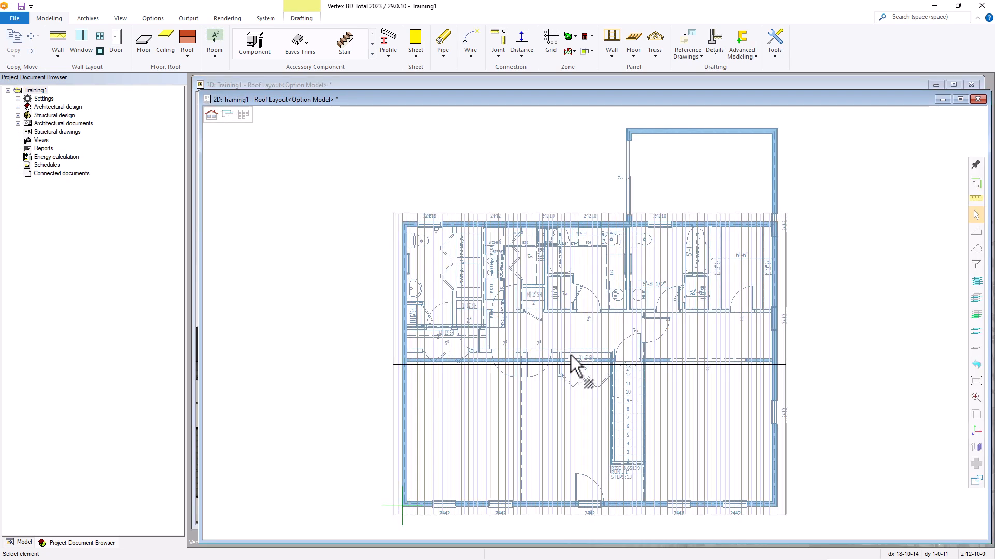
{"action": "left_click", "coordinate": [243, 114]}
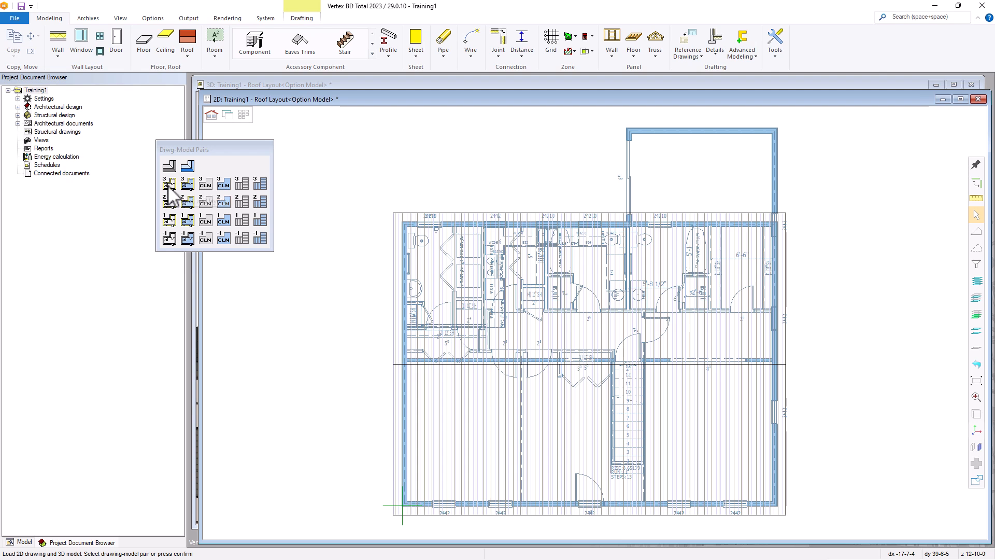
{"action": "left_click", "coordinate": [169, 184]}
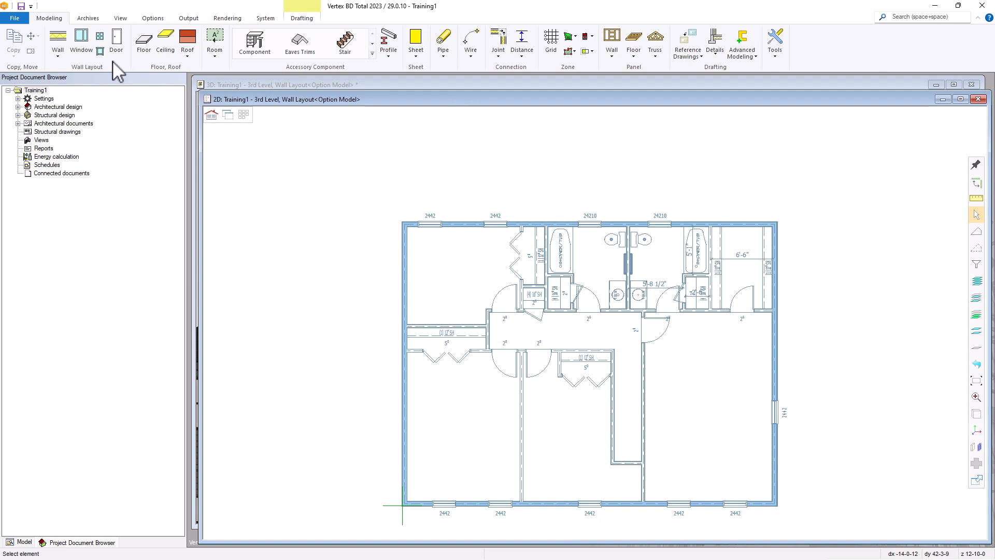
Draw a 2x6 Ext Bearing, Horizontal siding wall over the windowless end wall, from the origin corner to the rear corner
{"action": "left_click", "coordinate": [58, 41]}
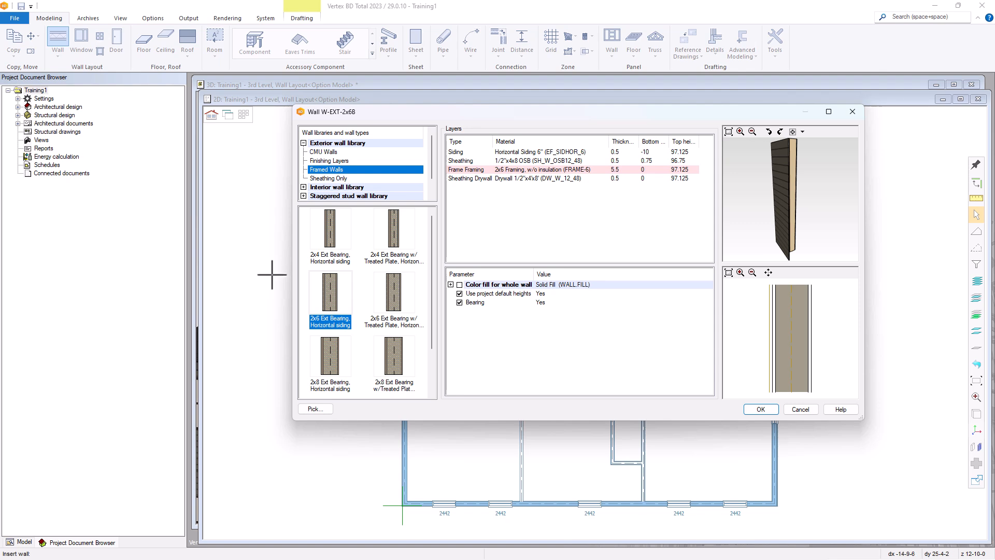
{"action": "left_click", "coordinate": [331, 298]}
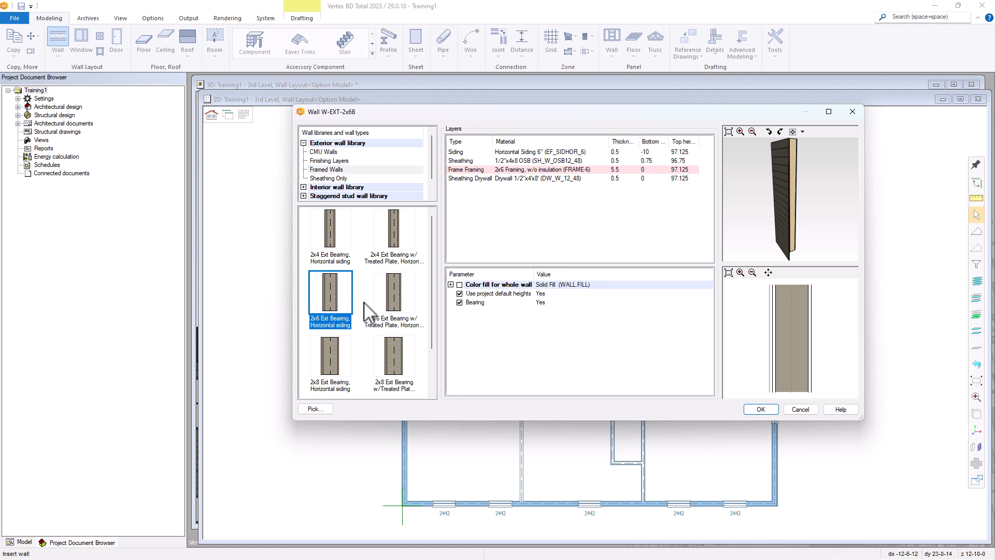
{"action": "left_click", "coordinate": [761, 409]}
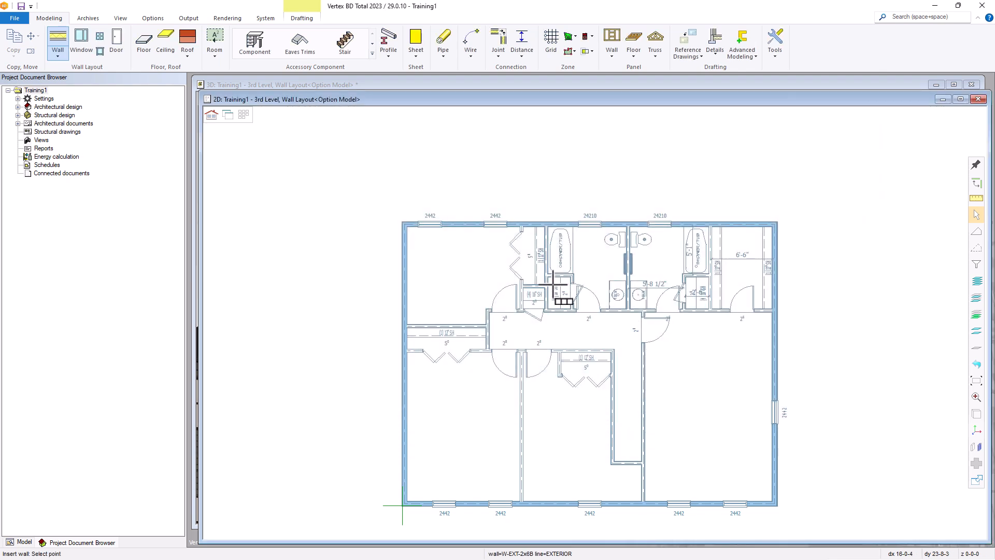
{"action": "scroll", "coordinate": [402, 505], "scroll_direction": "up", "scroll_amount": 5}
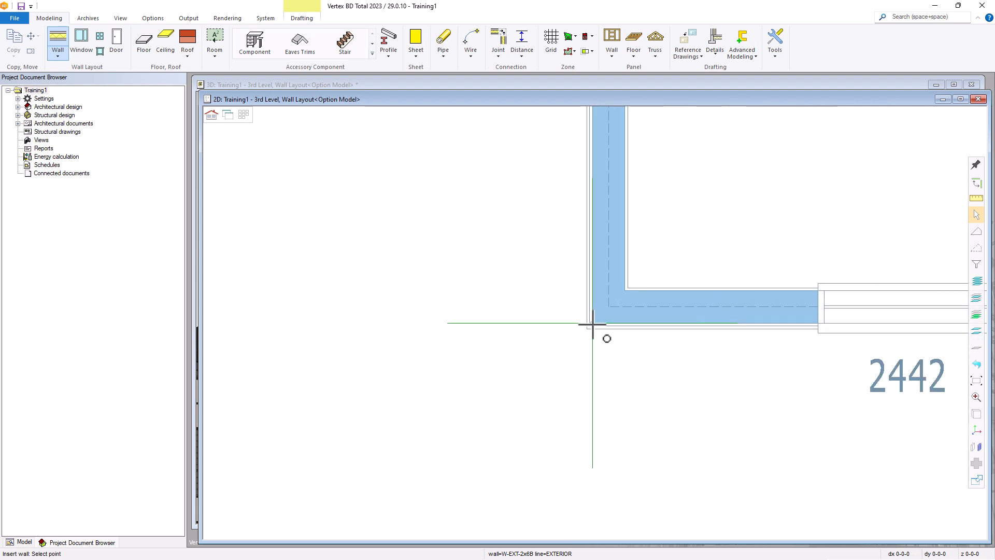
{"action": "left_click", "coordinate": [593, 323]}
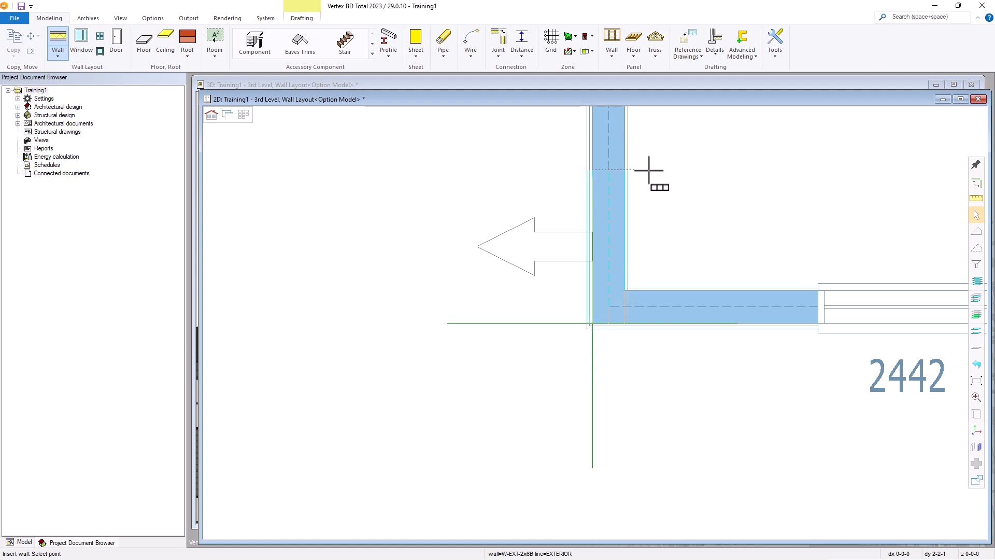
{"action": "scroll", "coordinate": [593, 326], "scroll_direction": "down", "scroll_amount": 3}
{"action": "scroll", "coordinate": [597, 278], "scroll_direction": "down", "scroll_amount": 2}
{"action": "scroll", "coordinate": [593, 269], "scroll_direction": "up", "scroll_amount": 6}
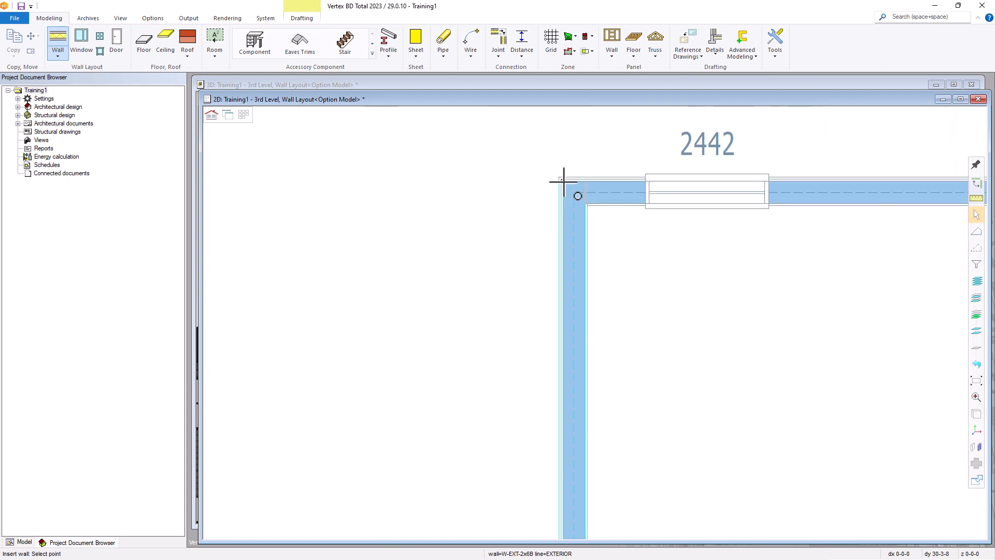
{"action": "left_click", "coordinate": [564, 182]}
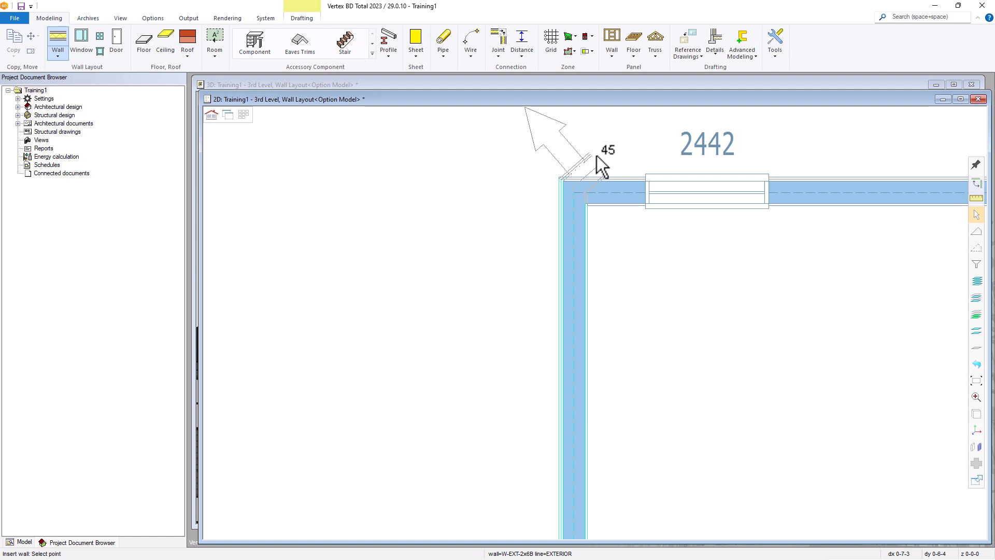
{"action": "scroll", "coordinate": [599, 327], "scroll_direction": "down", "scroll_amount": 4}
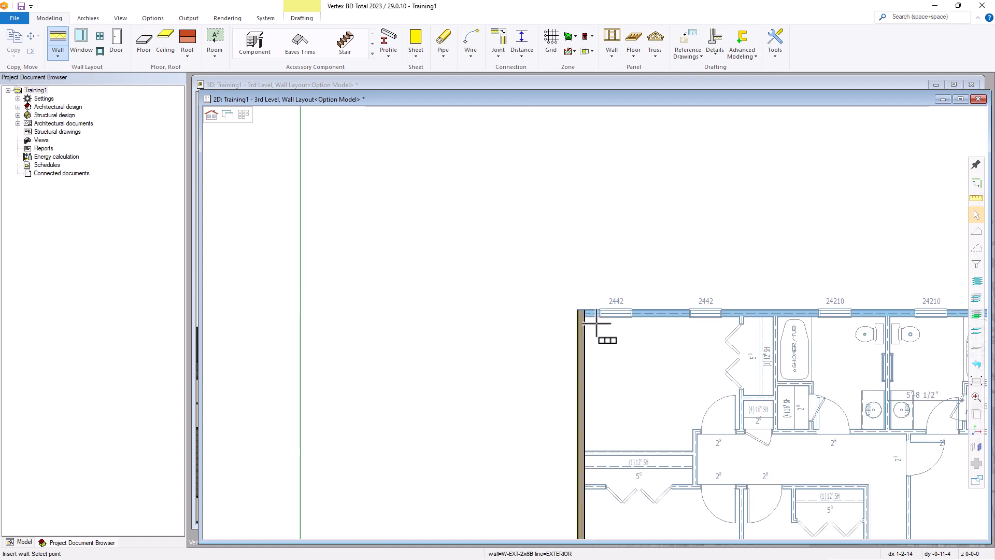
Draw a matching 3rd-level exterior wall over the end wall with the window, from the rear outer corner to the front outer corner
{"action": "scroll", "coordinate": [767, 337], "scroll_direction": "up", "scroll_amount": 5}
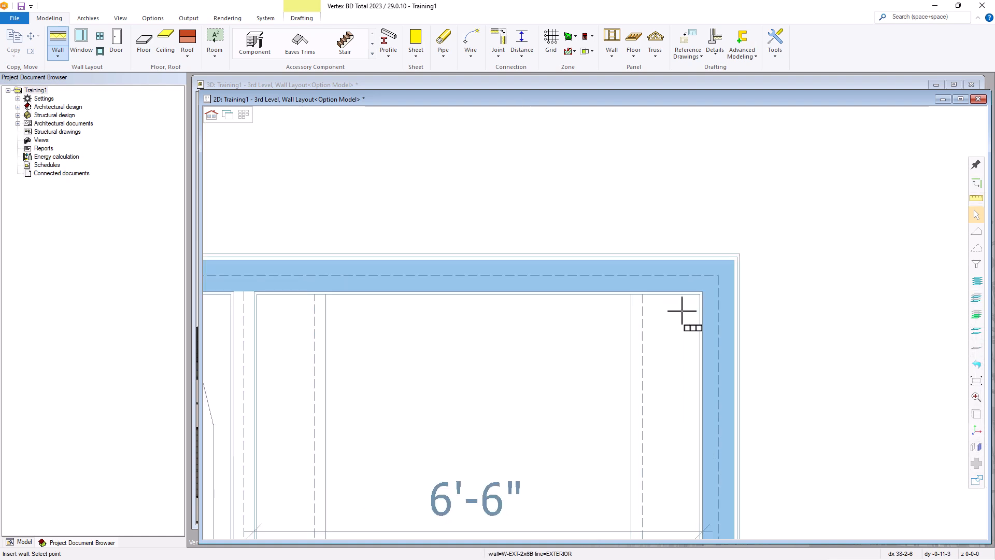
{"action": "left_click", "coordinate": [736, 262]}
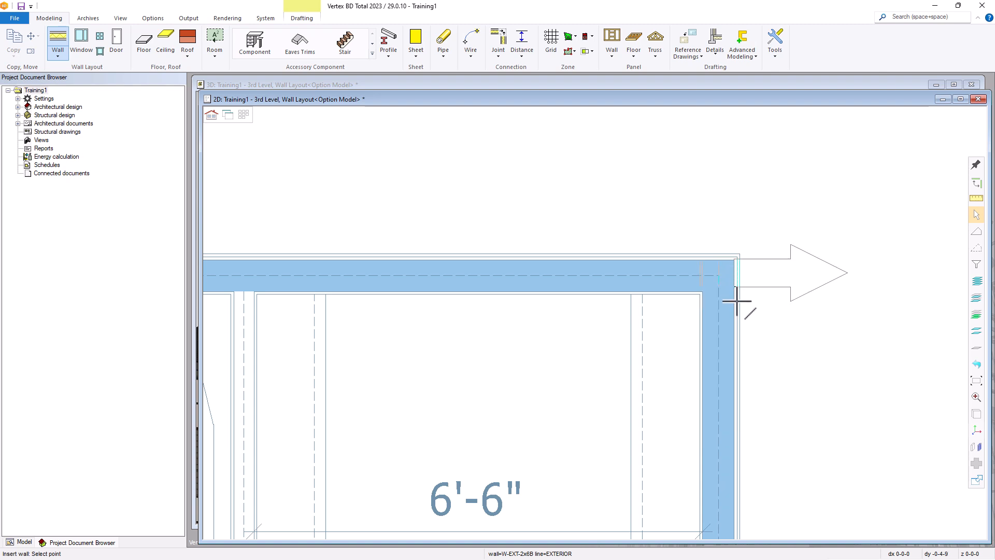
{"action": "scroll", "coordinate": [599, 322], "scroll_direction": "down", "scroll_amount": 5}
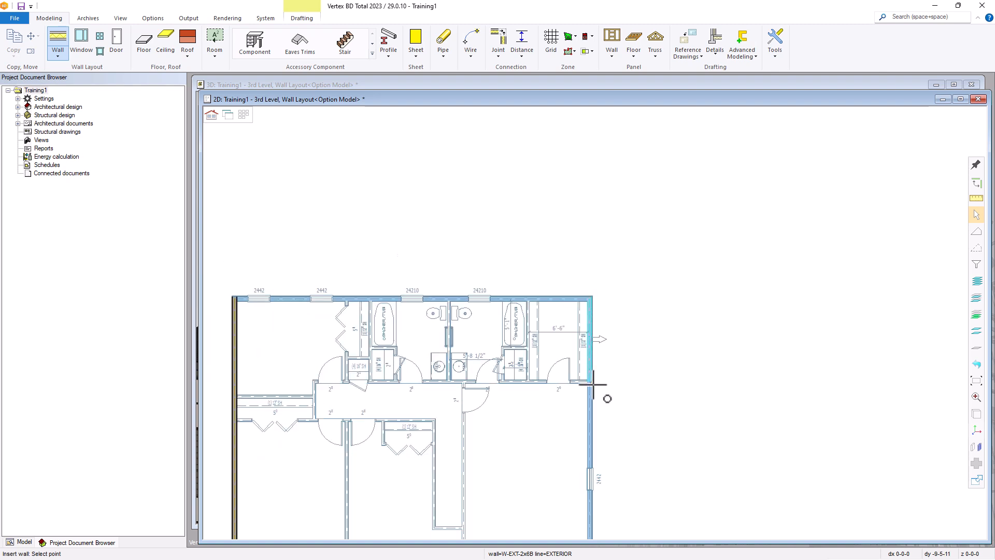
{"action": "scroll", "coordinate": [593, 385], "scroll_direction": "down", "scroll_amount": 2}
{"action": "scroll", "coordinate": [600, 427], "scroll_direction": "up", "scroll_amount": 6}
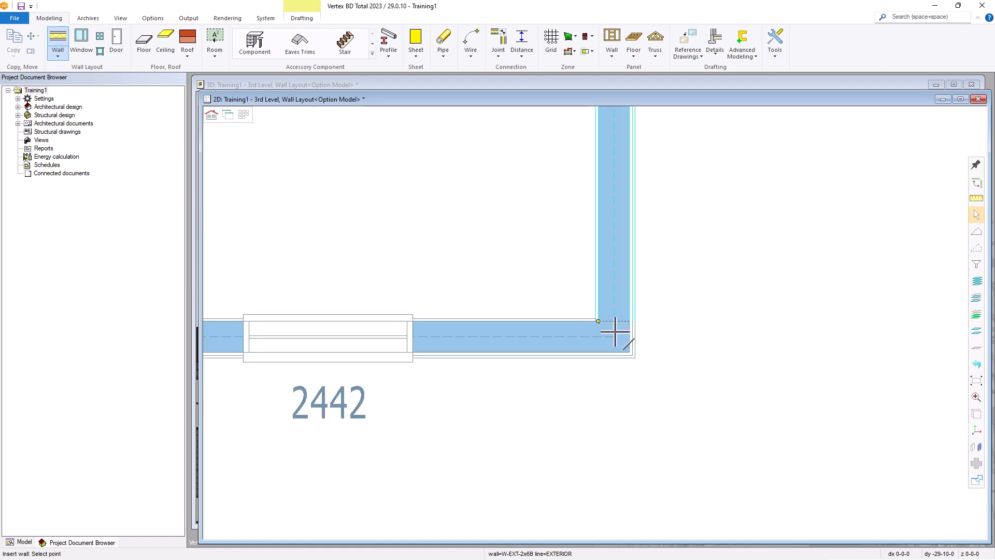
{"action": "left_click", "coordinate": [635, 348]}
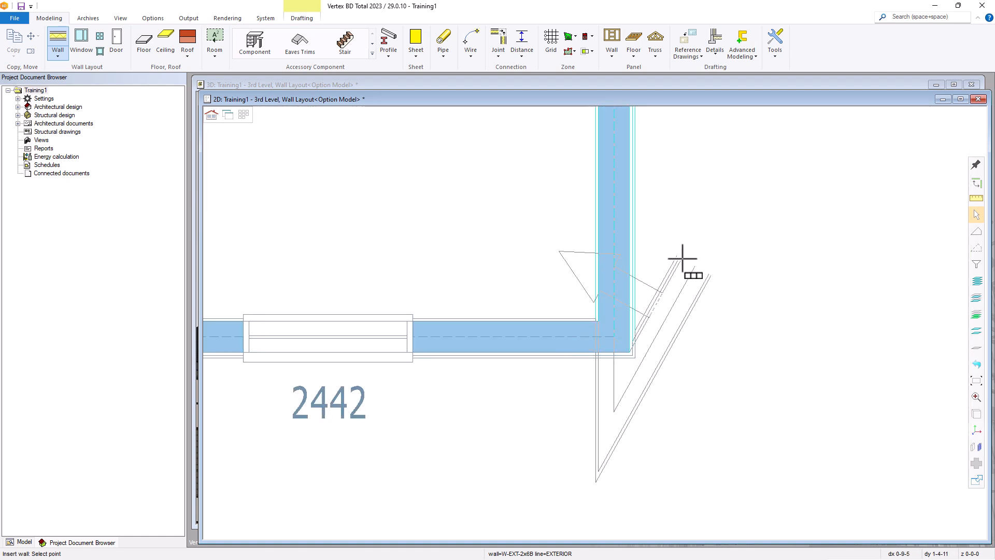
{"action": "left_click", "coordinate": [679, 260]}
{"action": "scroll", "coordinate": [601, 272], "scroll_direction": "down", "scroll_amount": 4}
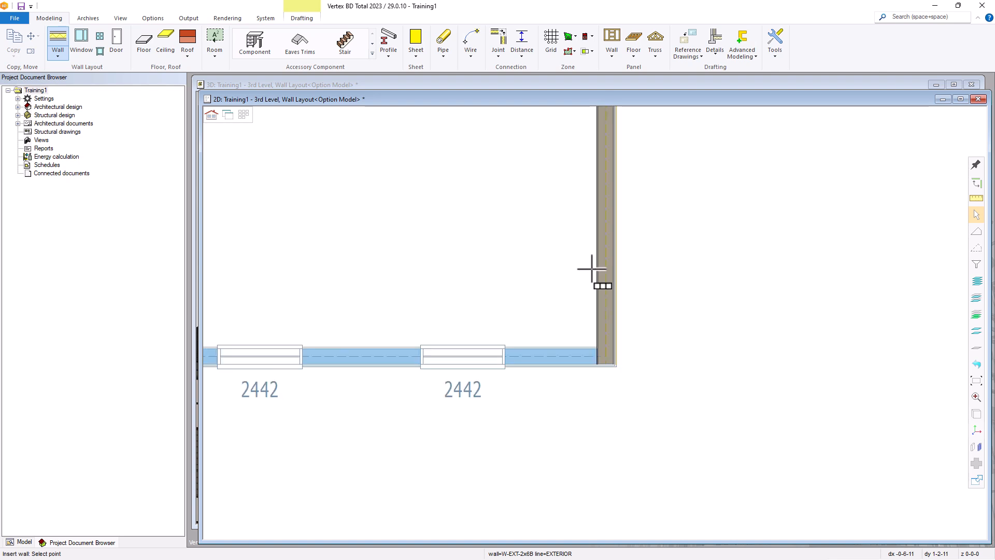
{"action": "scroll", "coordinate": [517, 287], "scroll_direction": "down", "scroll_amount": 3}
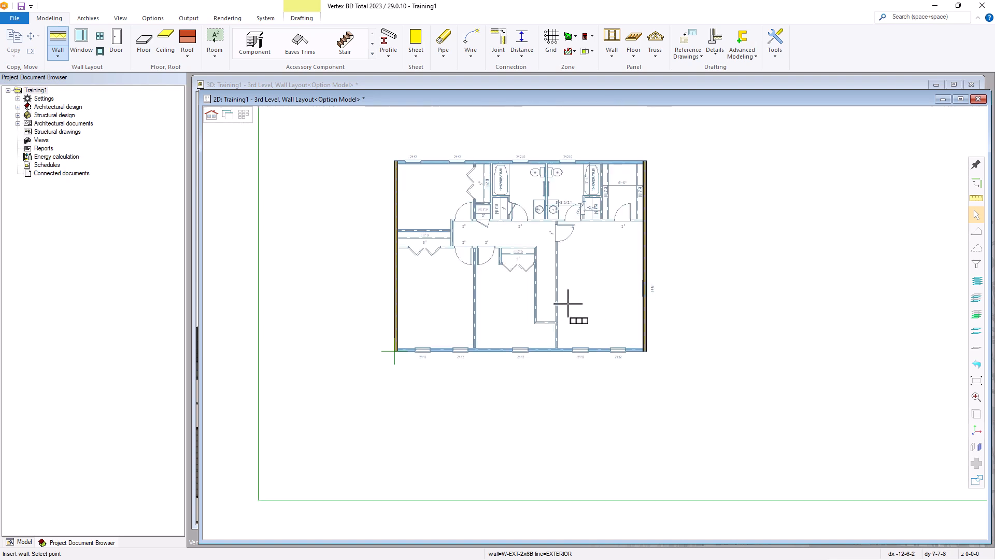
In the 3D model, clip the top of the new wall above the windowed end to the bottom of the roof with offset 0
{"action": "key", "text": "ctrl+Tab"}
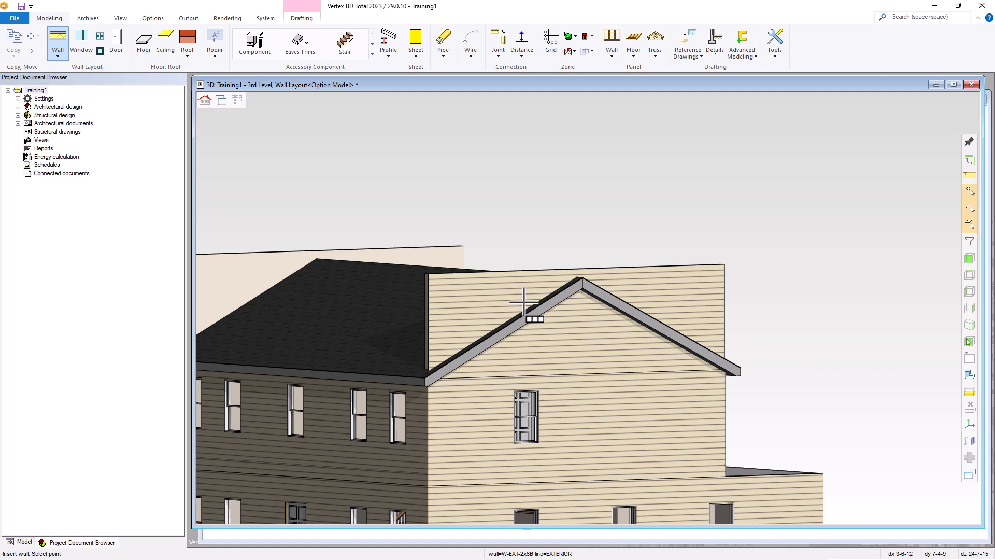
{"action": "key", "text": "Escape"}
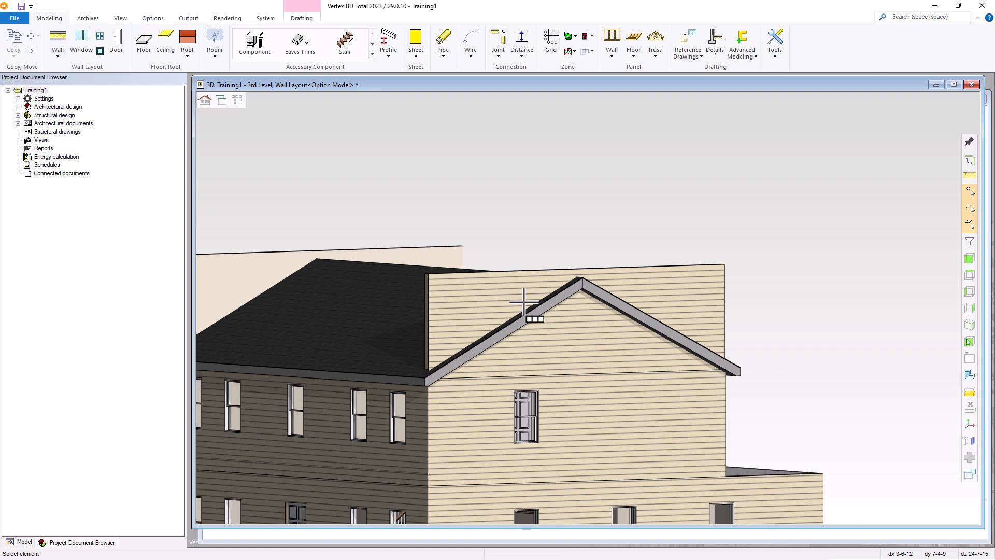
{"action": "left_click", "coordinate": [662, 282]}
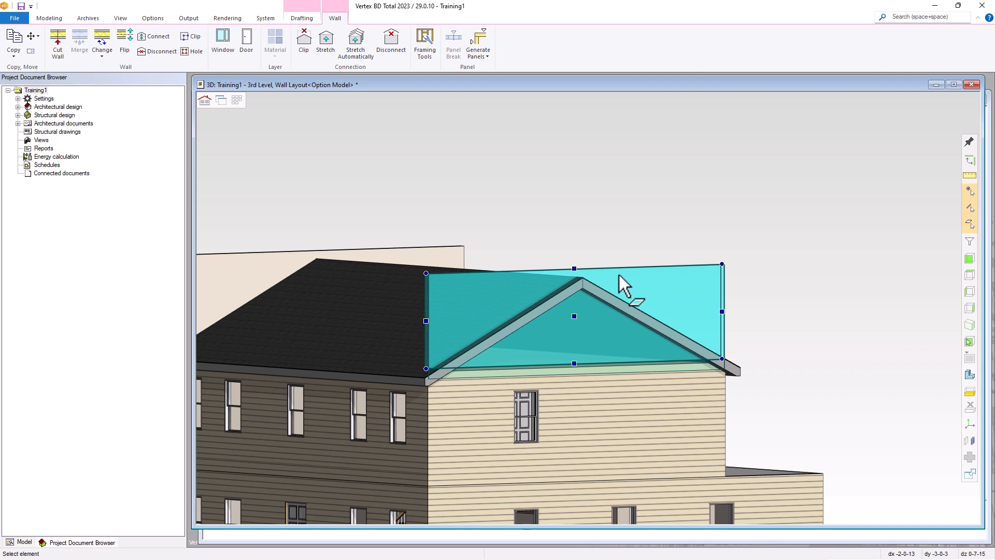
{"action": "left_click", "coordinate": [304, 47]}
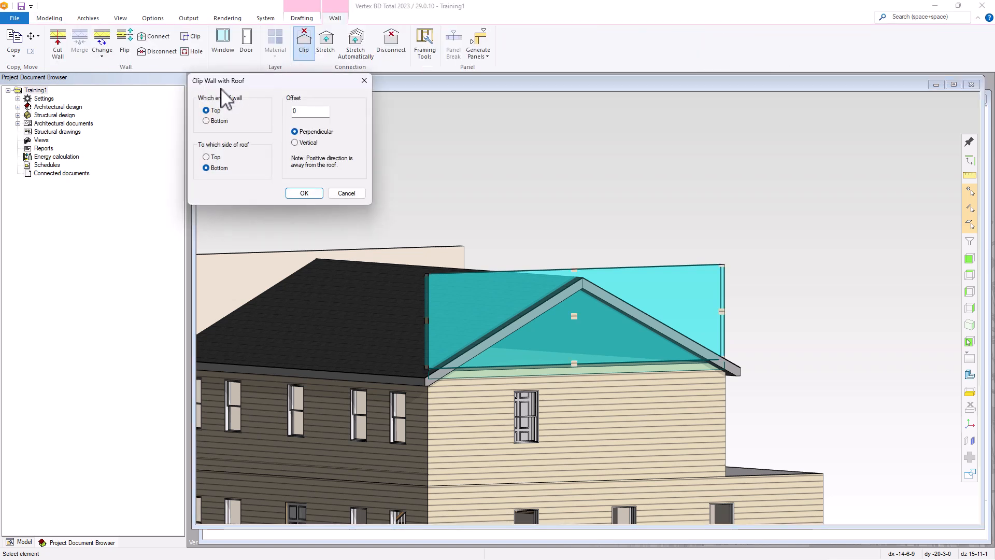
{"action": "left_click", "coordinate": [212, 110]}
{"action": "left_click", "coordinate": [303, 193]}
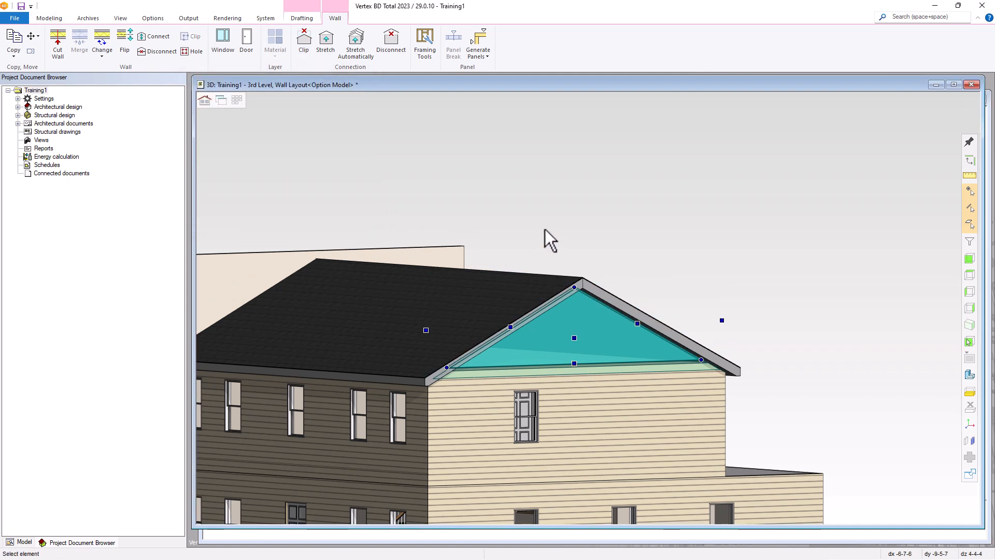
{"action": "left_click", "coordinate": [592, 226]}
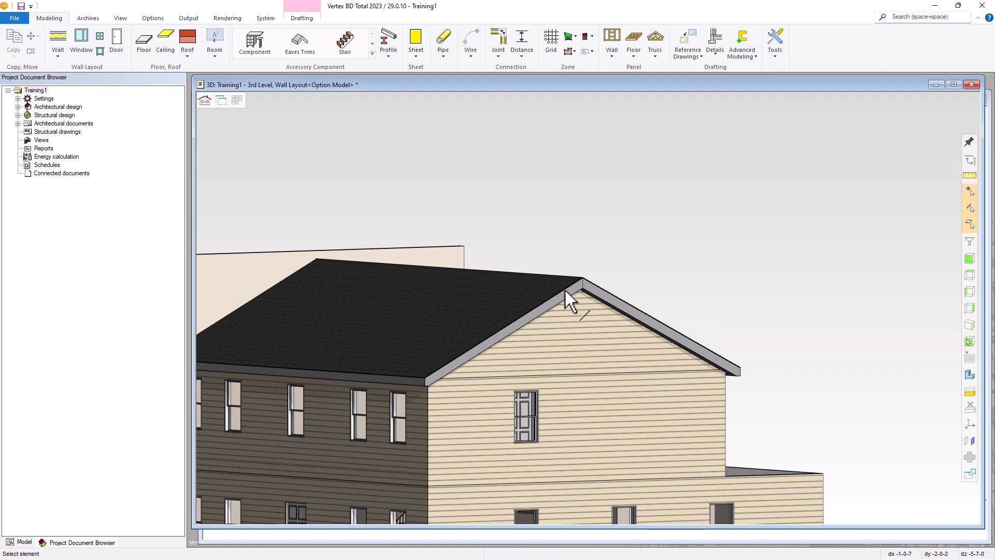
Clip the top of the 3rd-level wall at the windowless end to the roof's bottom side with a perpendicular offset of 0
{"action": "scroll", "coordinate": [565, 290], "scroll_direction": "down", "scroll_amount": 2}
{"action": "middle_click_drag", "start_coordinate": [409, 317], "coordinate": [584, 326]}
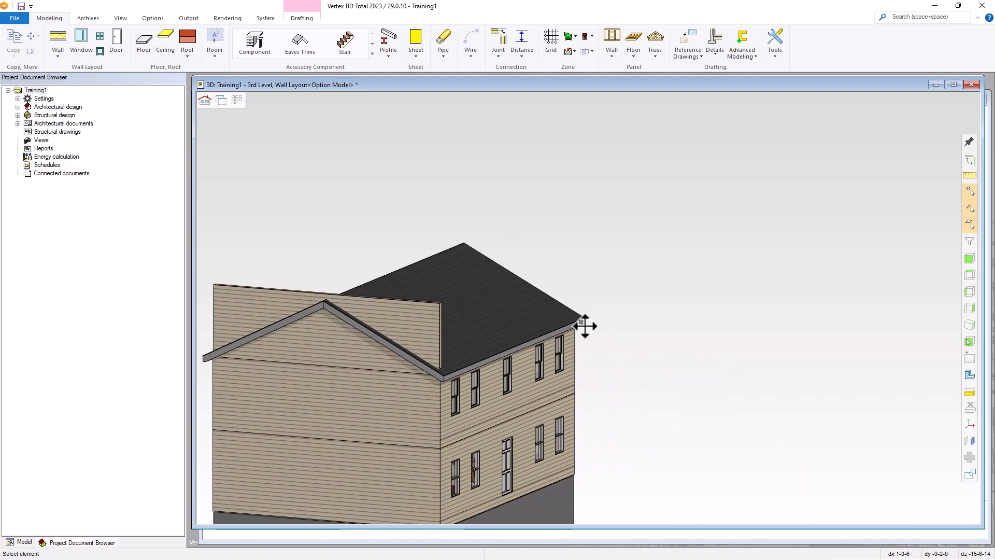
{"action": "left_click", "coordinate": [267, 300]}
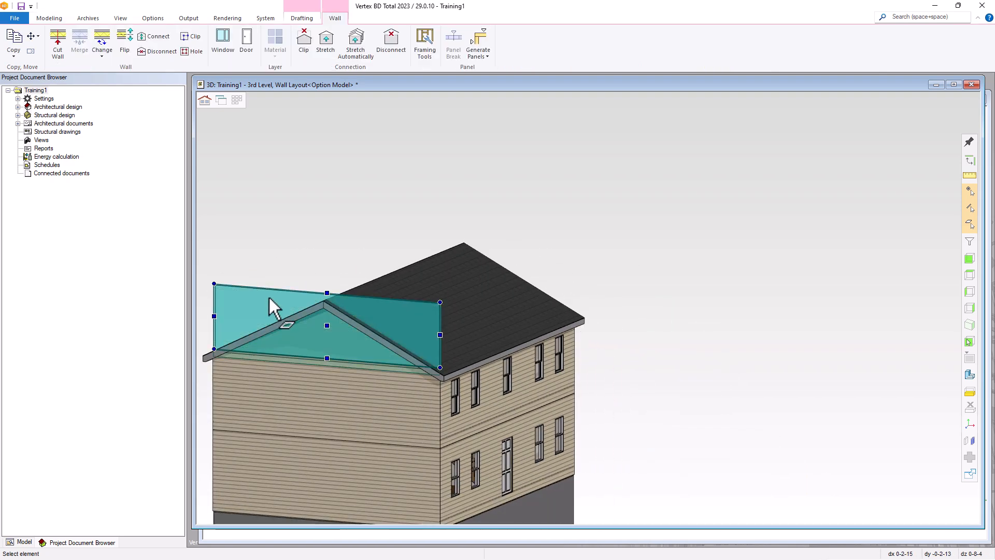
{"action": "right_click", "coordinate": [270, 299]}
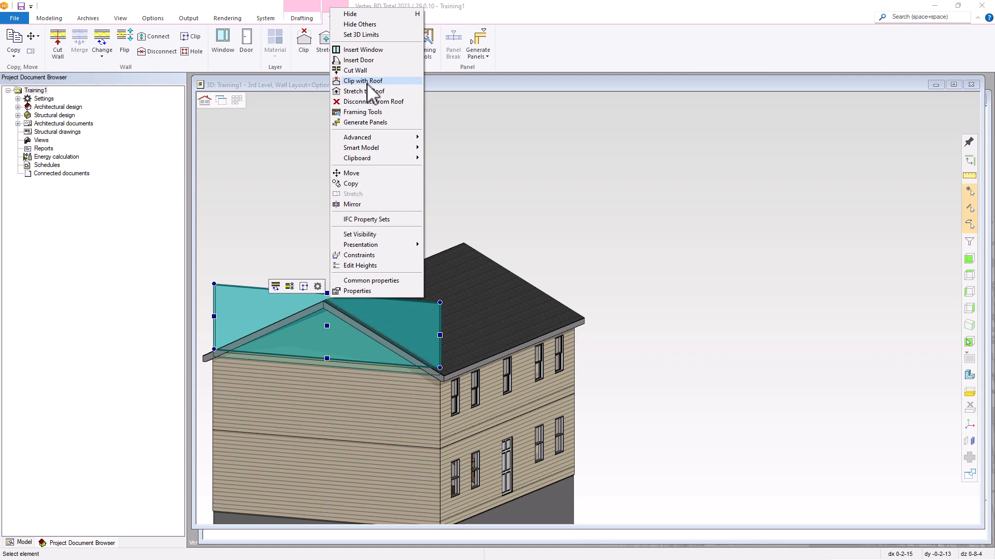
{"action": "left_click", "coordinate": [363, 81]}
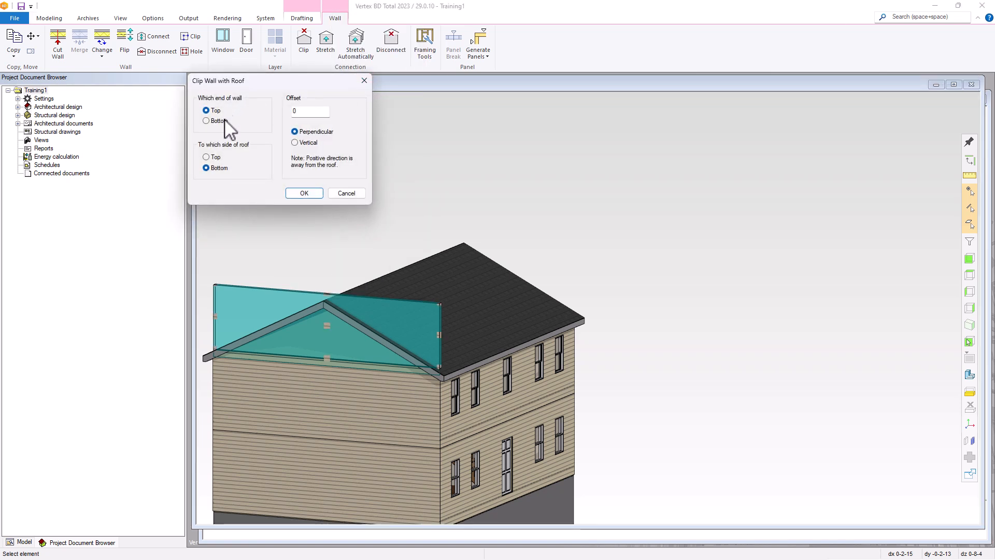
{"action": "left_click", "coordinate": [305, 193]}
{"action": "left_click", "coordinate": [549, 190]}
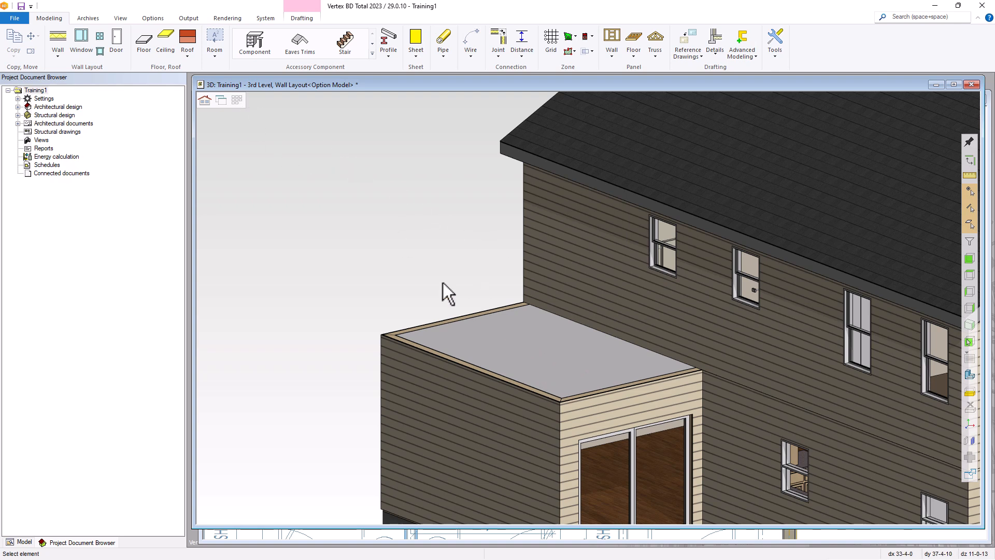
Load the 1st Level, Ceiling Layout drawing-model pair and switch to its 2D drawing
{"action": "left_click", "coordinate": [237, 100]}
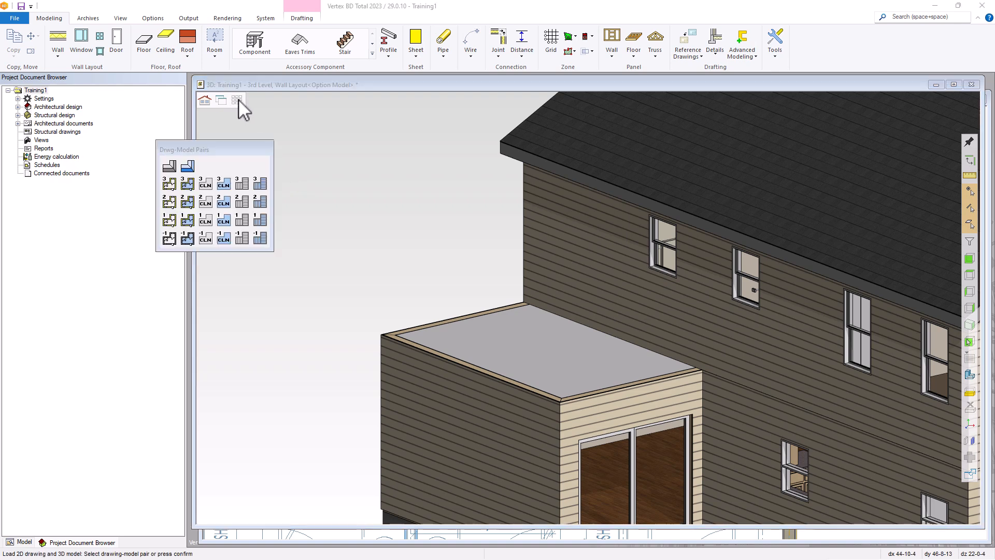
{"action": "left_click", "coordinate": [206, 221]}
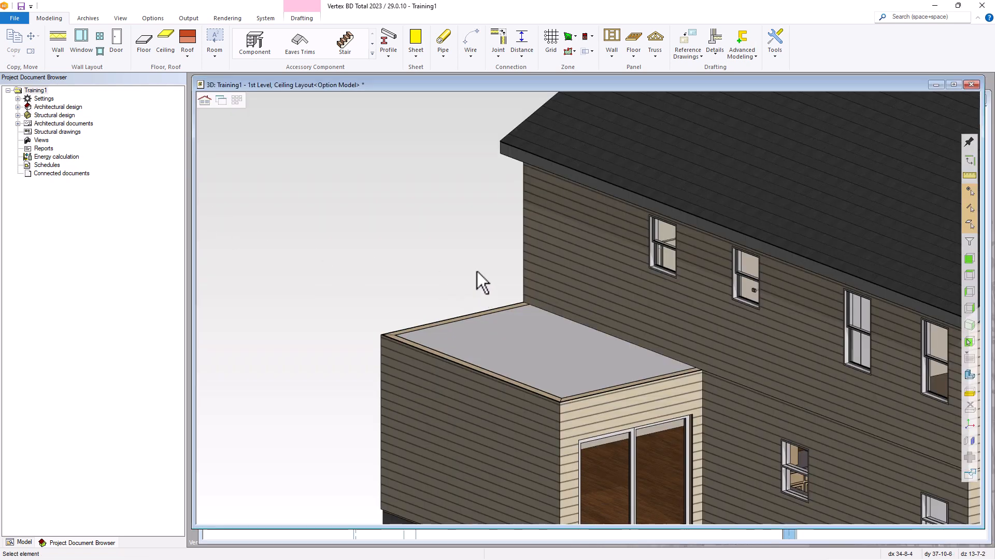
{"action": "key", "text": "ctrl+Tab"}
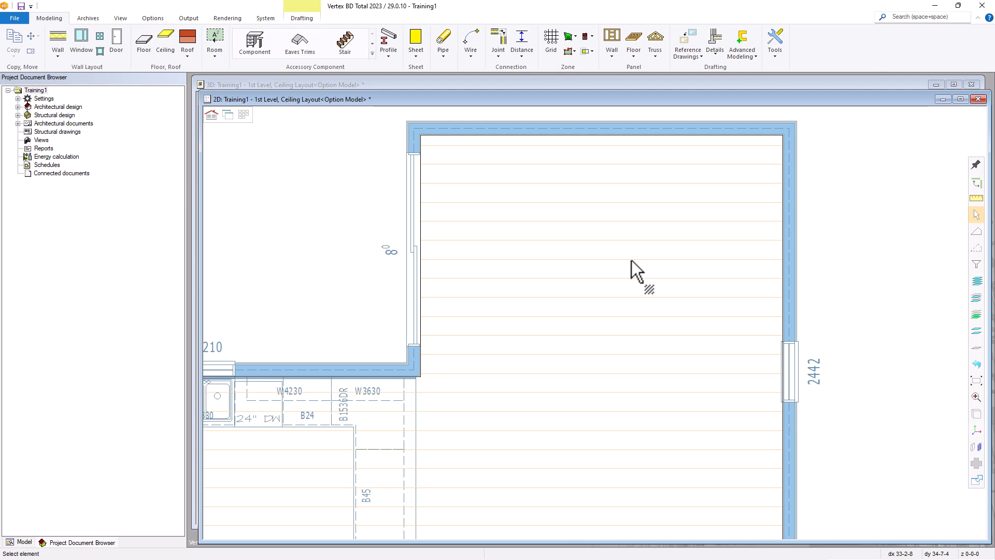
Start a ceiling with the 2x8 framing structure (CEILING-2x8), defined as a horizontal area by bottom plane
{"action": "left_click", "coordinate": [164, 45]}
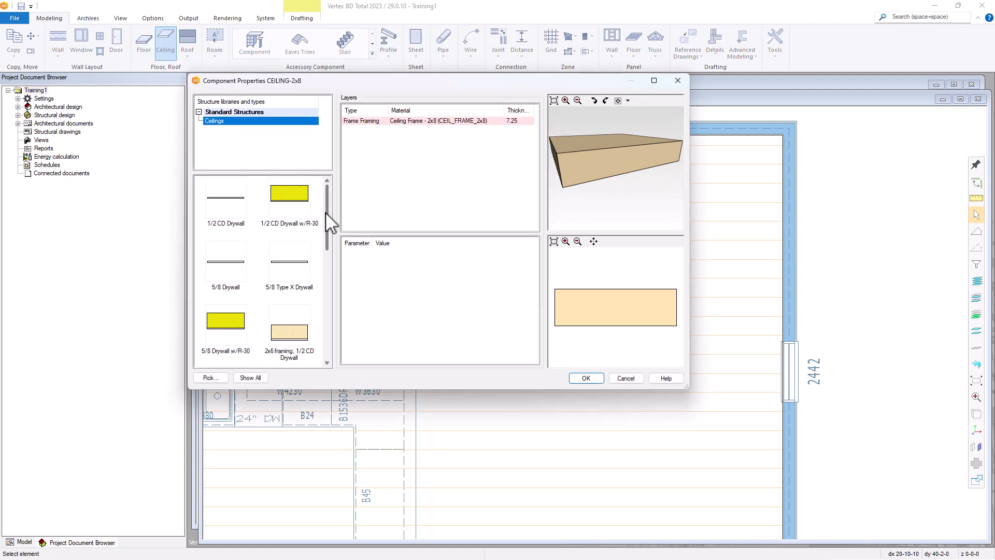
{"action": "scroll", "coordinate": [321, 244], "scroll_direction": "down", "scroll_amount": 3}
{"action": "left_click", "coordinate": [222, 257]}
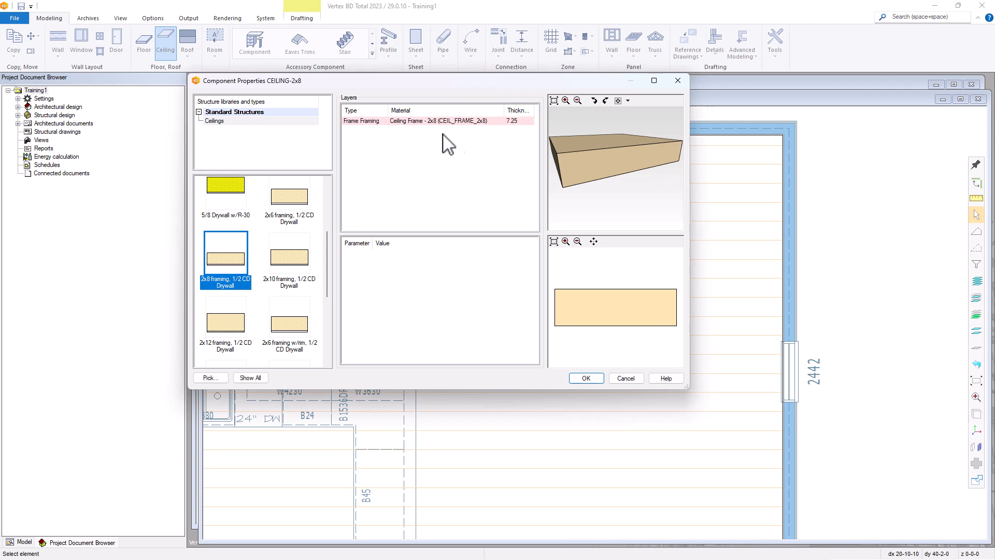
{"action": "left_click", "coordinate": [580, 378]}
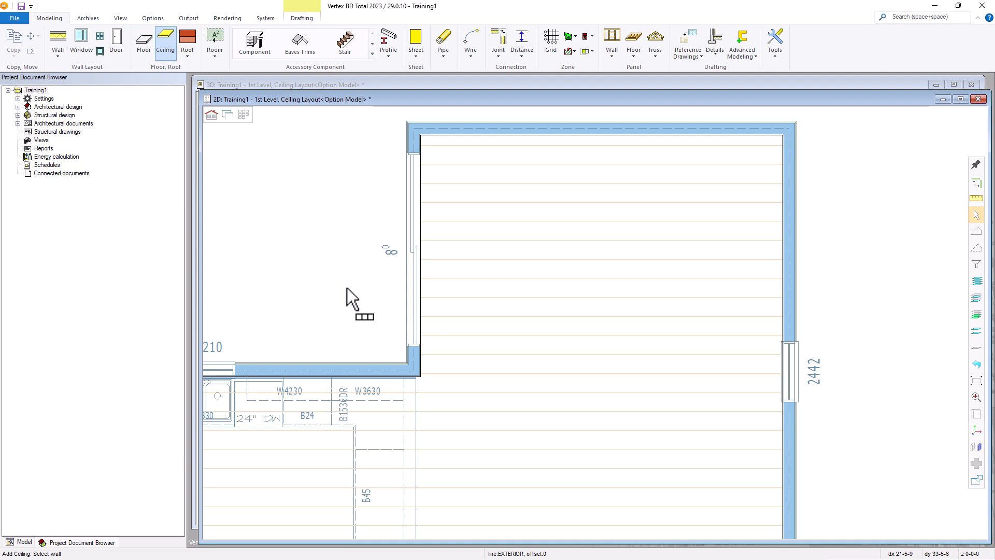
{"action": "right_click", "coordinate": [319, 250]}
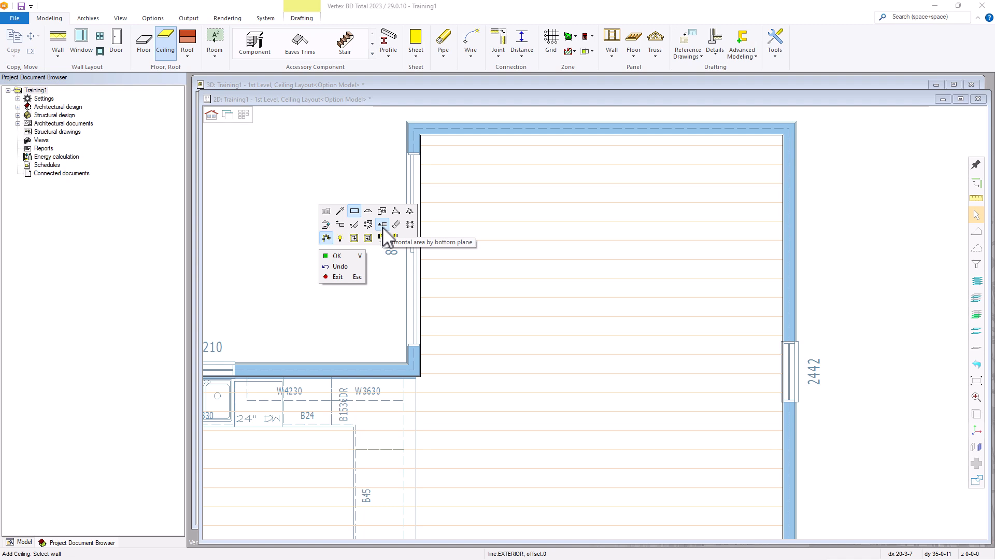
{"action": "left_click", "coordinate": [410, 225]}
Place the first two ceiling contour points at the two outer frame corners of the extension's rear wall
{"action": "scroll", "coordinate": [505, 206], "scroll_direction": "down", "scroll_amount": 1}
{"action": "scroll", "coordinate": [490, 148], "scroll_direction": "up", "scroll_amount": 2}
{"action": "scroll", "coordinate": [596, 313], "scroll_direction": "up", "scroll_amount": 3}
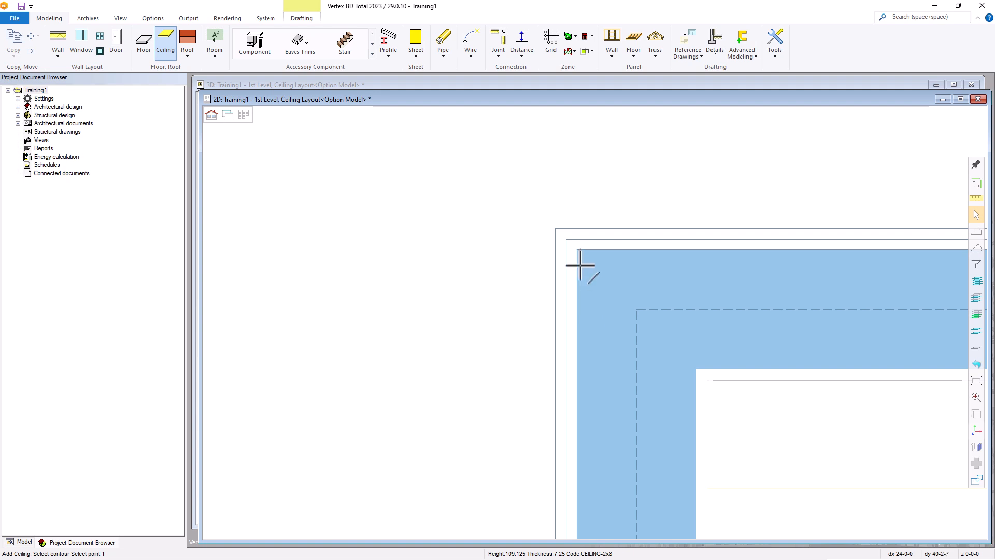
{"action": "left_click", "coordinate": [577, 249]}
{"action": "scroll", "coordinate": [604, 315], "scroll_direction": "down", "scroll_amount": 3}
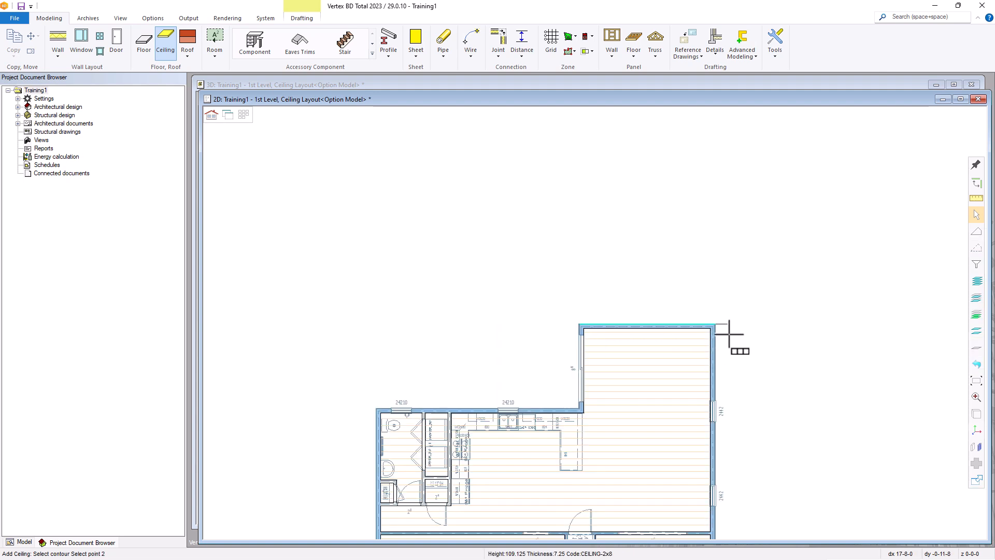
{"action": "scroll", "coordinate": [733, 332], "scroll_direction": "up", "scroll_amount": 1}
{"action": "scroll", "coordinate": [582, 322], "scroll_direction": "up", "scroll_amount": 3}
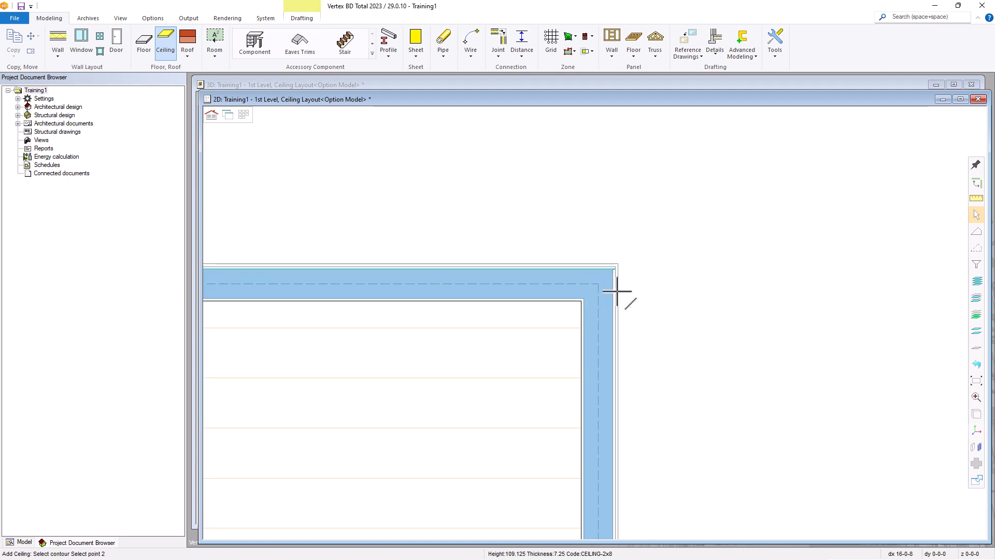
{"action": "left_click", "coordinate": [612, 269]}
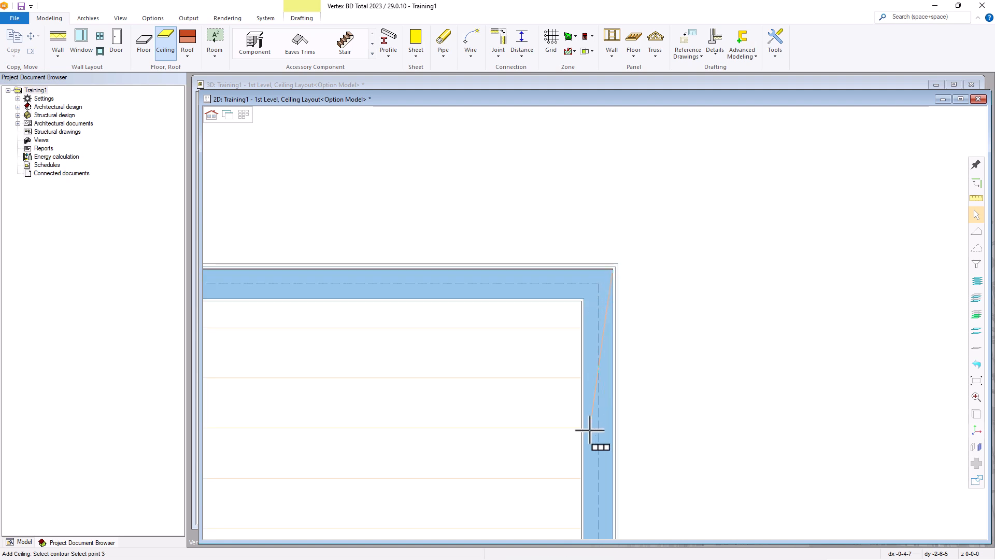
Place the third ceiling contour point on the extension's windowed side wall, in line with the main house's rear wall frame corner
{"action": "scroll", "coordinate": [589, 415], "scroll_direction": "down", "scroll_amount": 3}
{"action": "scroll", "coordinate": [595, 323], "scroll_direction": "down", "scroll_amount": 1}
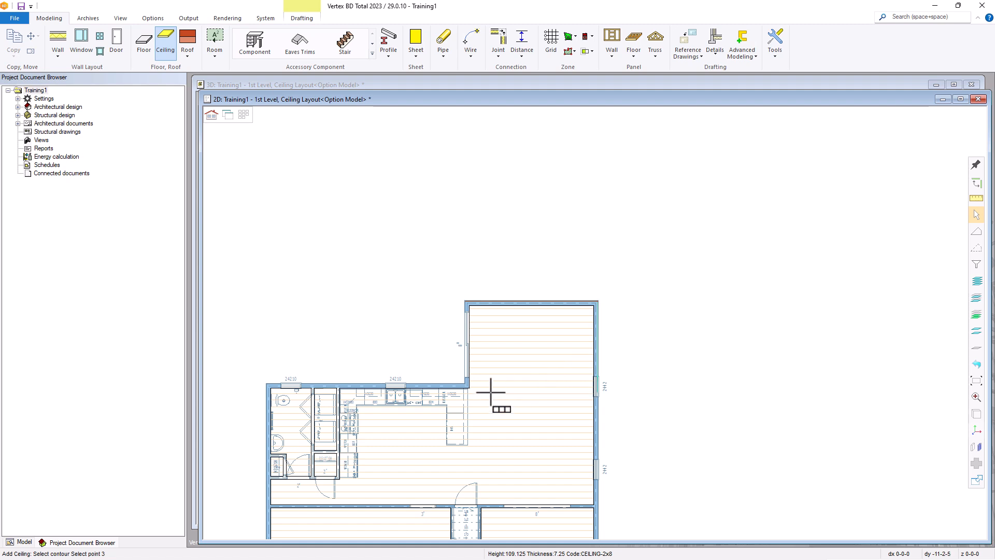
{"action": "scroll", "coordinate": [504, 396], "scroll_direction": "up", "scroll_amount": 3}
{"action": "scroll", "coordinate": [593, 320], "scroll_direction": "up", "scroll_amount": 2}
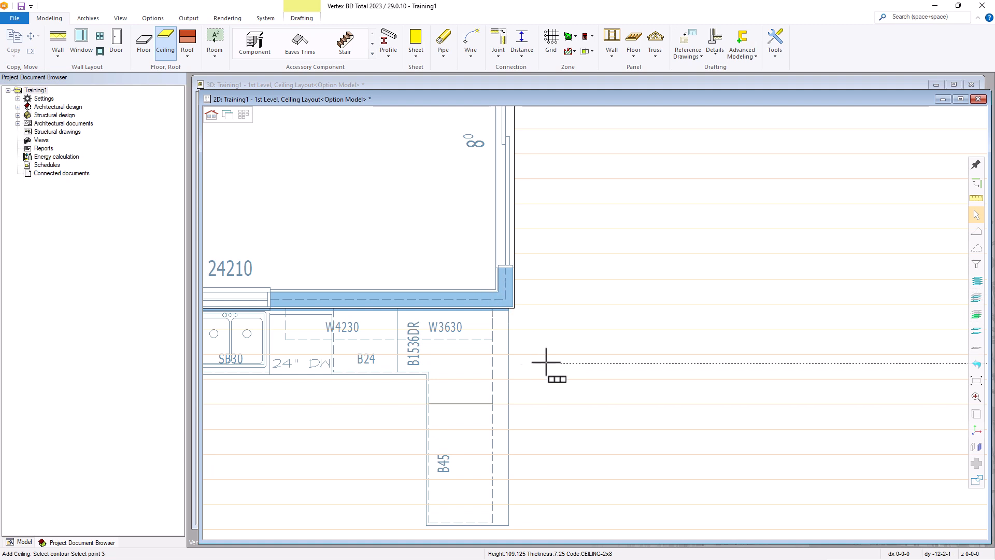
{"action": "scroll", "coordinate": [595, 327], "scroll_direction": "down", "scroll_amount": 3}
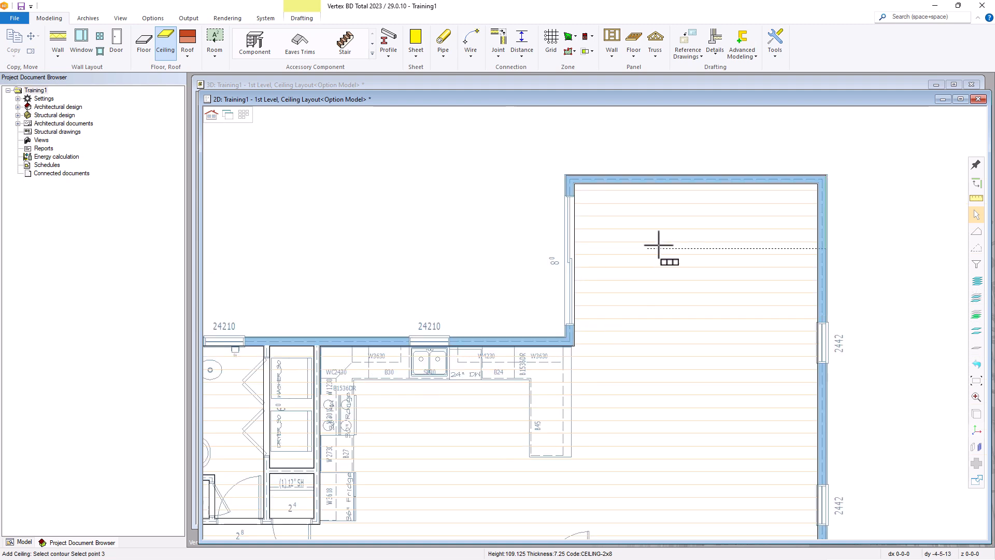
{"action": "scroll", "coordinate": [570, 338], "scroll_direction": "up", "scroll_amount": 5}
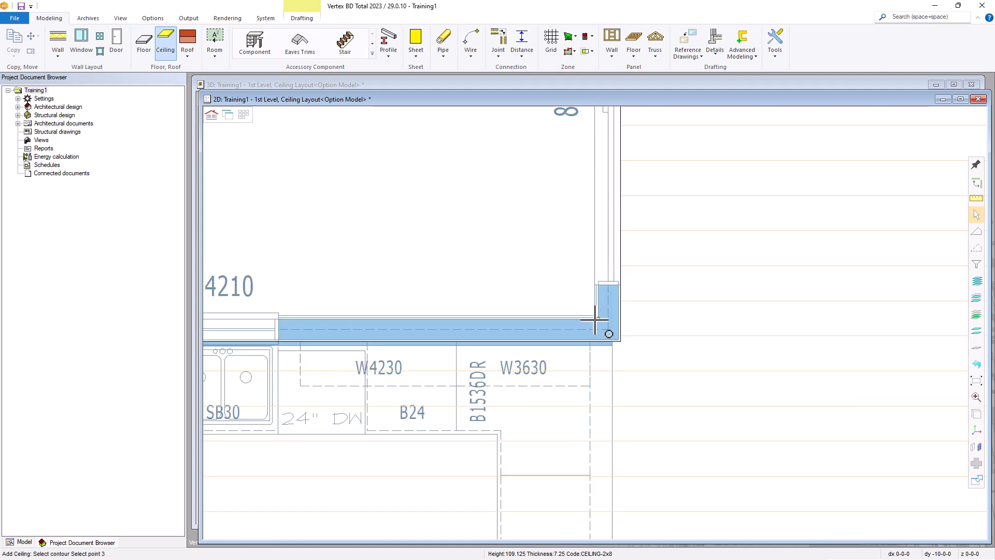
{"action": "scroll", "coordinate": [595, 320], "scroll_direction": "up", "scroll_amount": 3}
{"action": "left_click", "coordinate": [614, 247]}
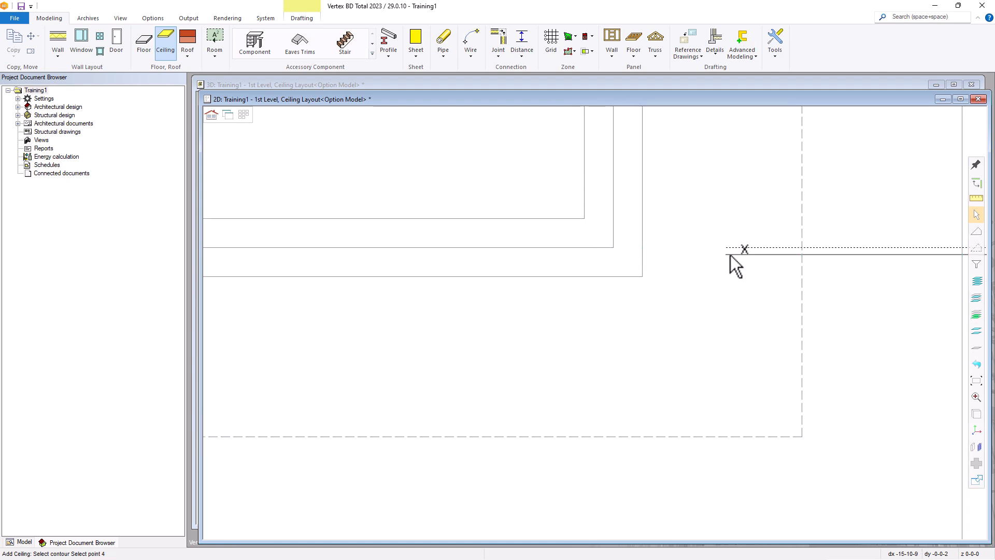
Place the fourth ceiling contour point at the frame corner where the sliding-door wall meets the main house's rear wall
{"action": "scroll", "coordinate": [749, 259], "scroll_direction": "down", "scroll_amount": 3}
{"action": "scroll", "coordinate": [651, 322], "scroll_direction": "down", "scroll_amount": 2}
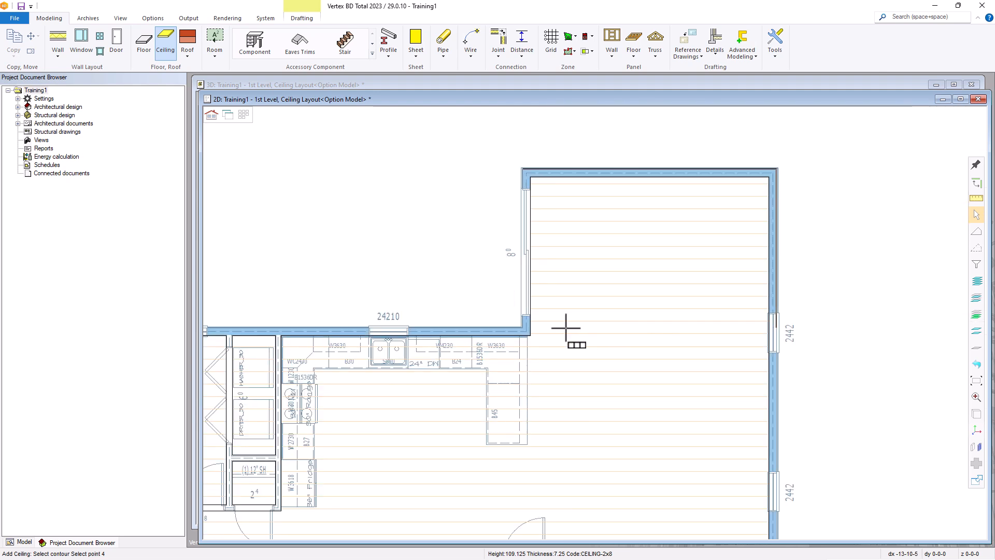
{"action": "scroll", "coordinate": [537, 347], "scroll_direction": "up", "scroll_amount": 4}
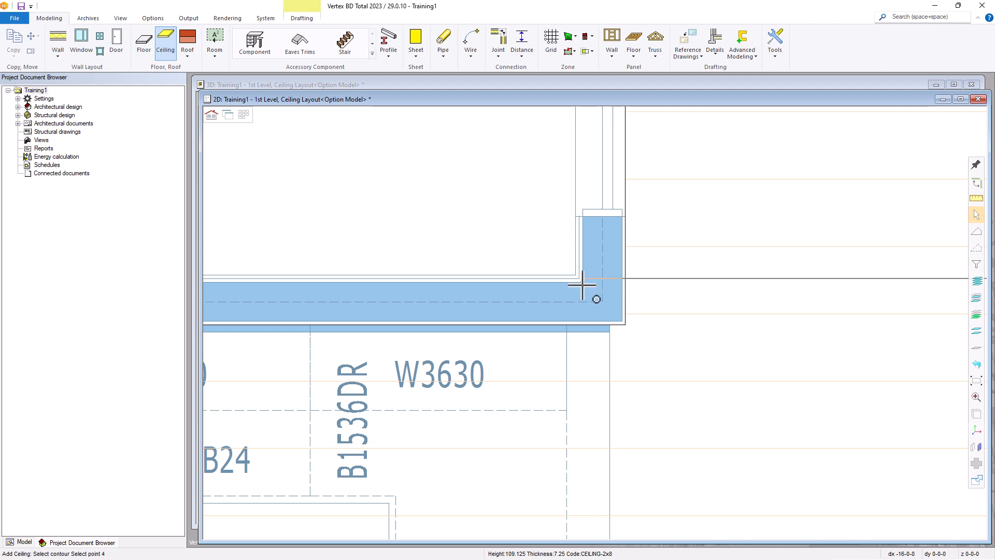
{"action": "left_click", "coordinate": [610, 210]}
Close the ceiling contour at the rear wall's outer frame corner on the sliding-door side and create the ceiling
{"action": "scroll", "coordinate": [610, 202], "scroll_direction": "down", "scroll_amount": 3}
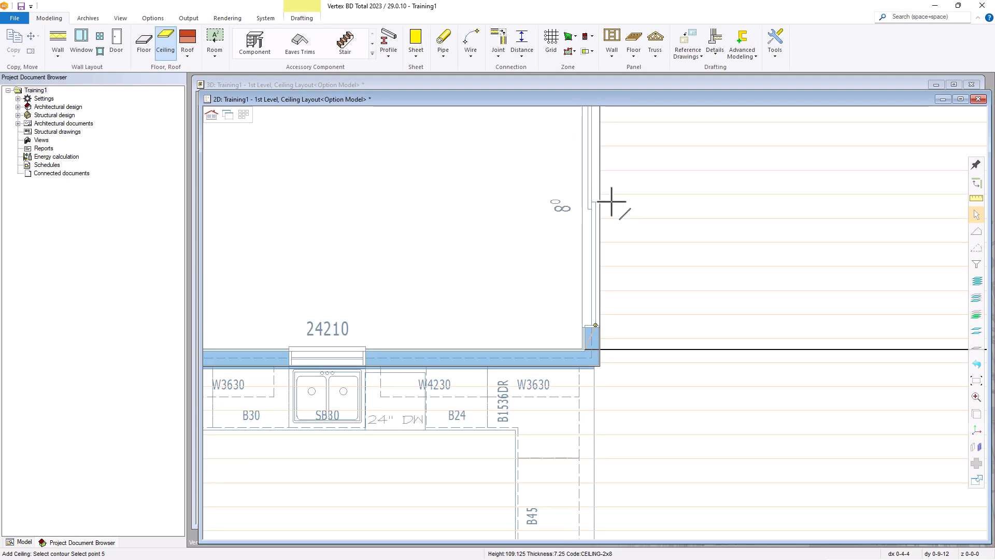
{"action": "scroll", "coordinate": [599, 290], "scroll_direction": "down", "scroll_amount": 3}
{"action": "scroll", "coordinate": [595, 311], "scroll_direction": "up", "scroll_amount": 5}
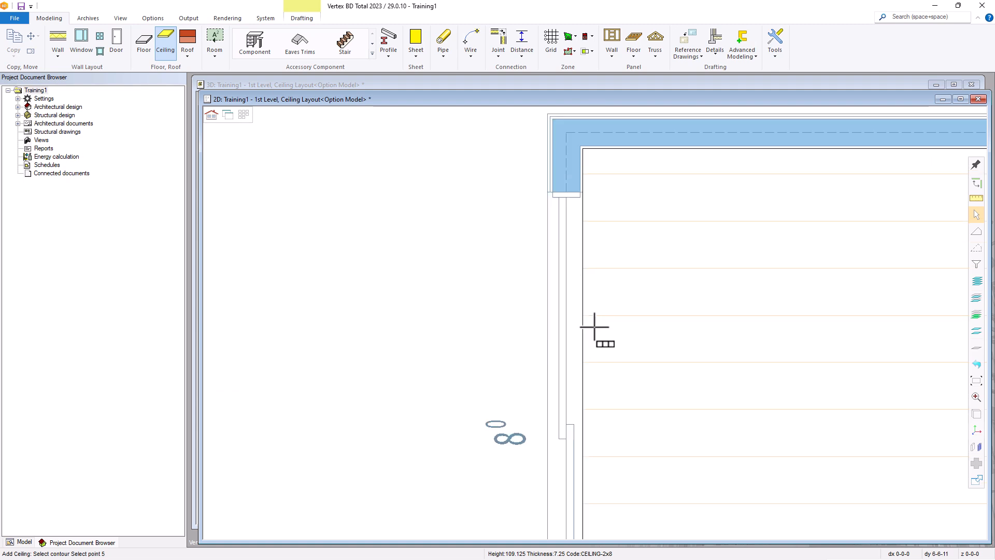
{"action": "scroll", "coordinate": [577, 245], "scroll_direction": "down", "scroll_amount": 3}
{"action": "scroll", "coordinate": [589, 304], "scroll_direction": "up", "scroll_amount": 5}
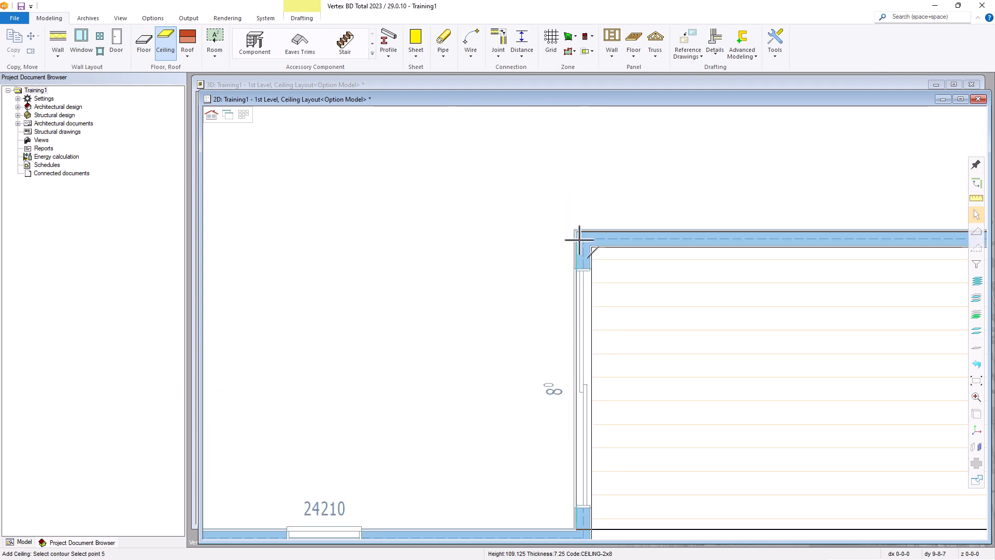
{"action": "left_click", "coordinate": [587, 299]}
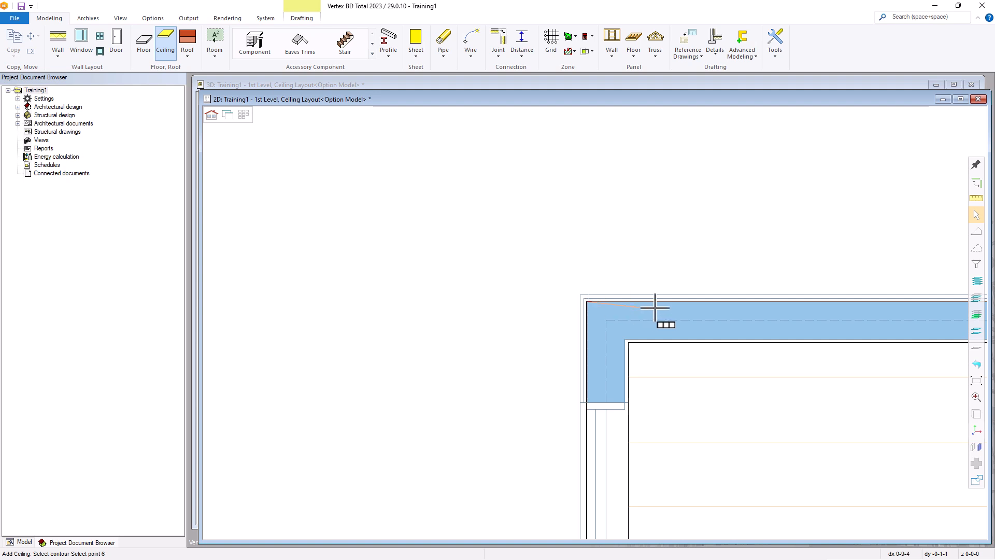
{"action": "middle_click", "coordinate": [670, 266]}
{"action": "scroll", "coordinate": [596, 324], "scroll_direction": "down", "scroll_amount": 3}
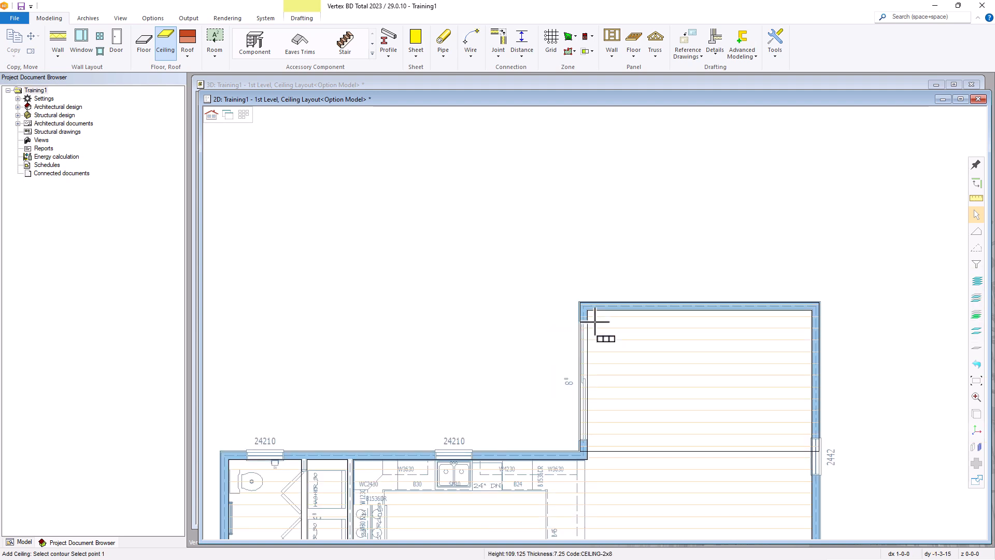
Save the ceiling layout model from its 3D view and return to the 2D drawing
{"action": "key", "text": "ctrl+Tab"}
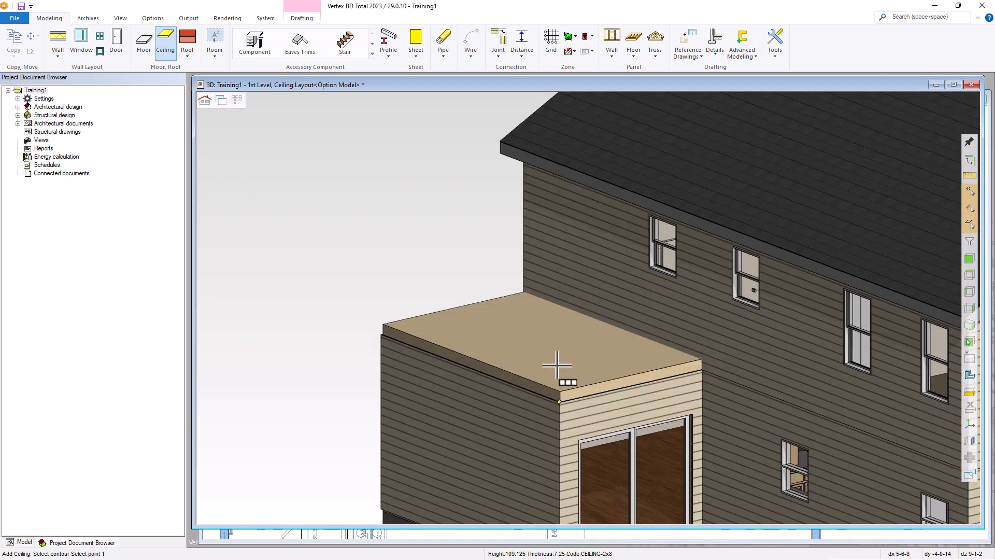
{"action": "key", "text": "ctrl+s"}
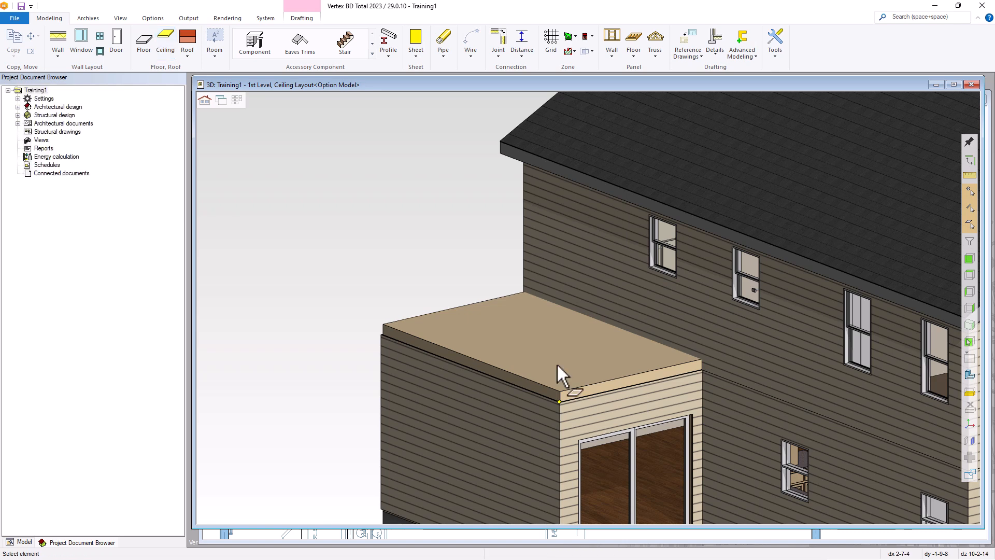
{"action": "key", "text": "ctrl+Tab"}
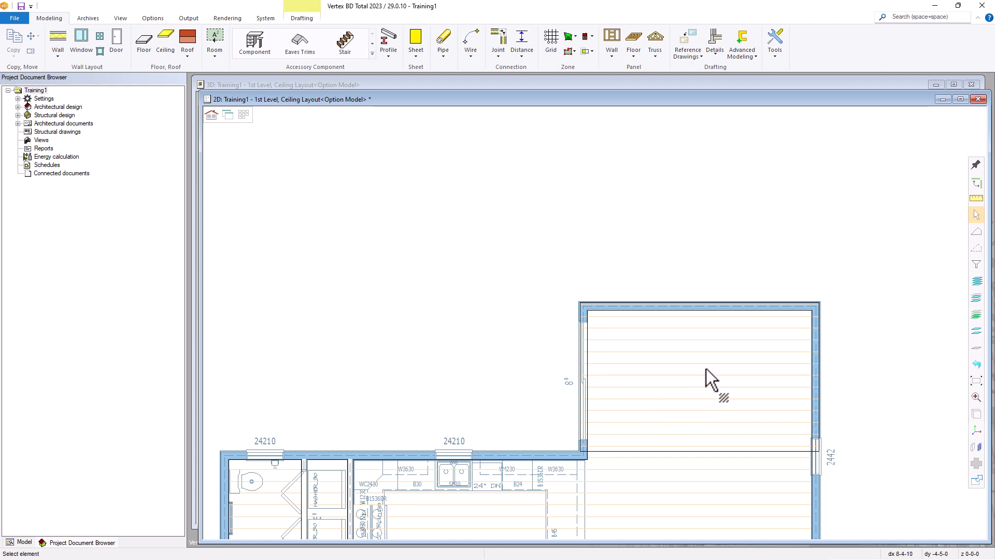
Move the ceiling's edge along the extension's rear wall inward to the wall's inner frame corner and view the ceiling in 3D
{"action": "scroll", "coordinate": [705, 369], "scroll_direction": "up", "scroll_amount": 1}
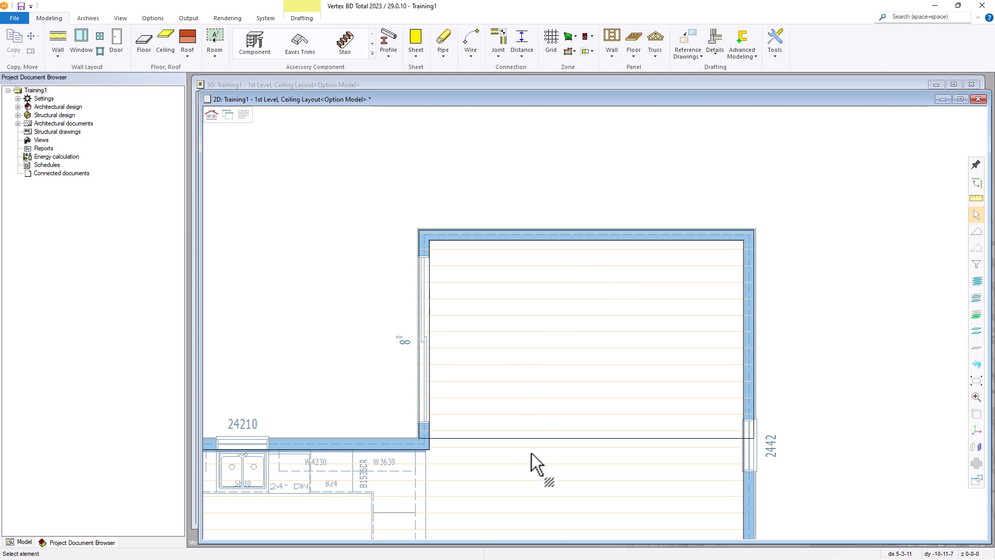
{"action": "left_click", "coordinate": [533, 440]}
{"action": "left_click", "coordinate": [537, 439]}
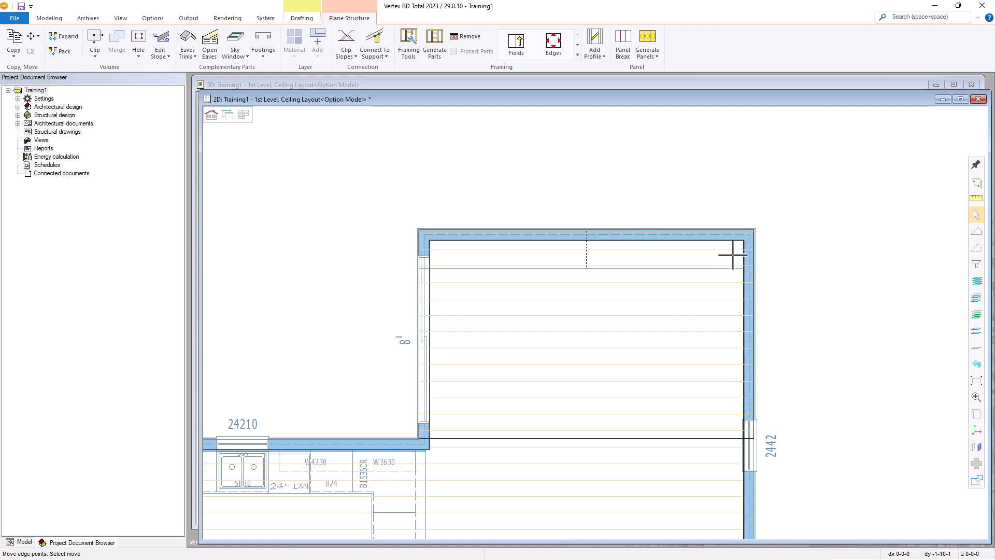
{"action": "scroll", "coordinate": [722, 260], "scroll_direction": "up", "scroll_amount": 3}
{"action": "scroll", "coordinate": [608, 310], "scroll_direction": "up", "scroll_amount": 3}
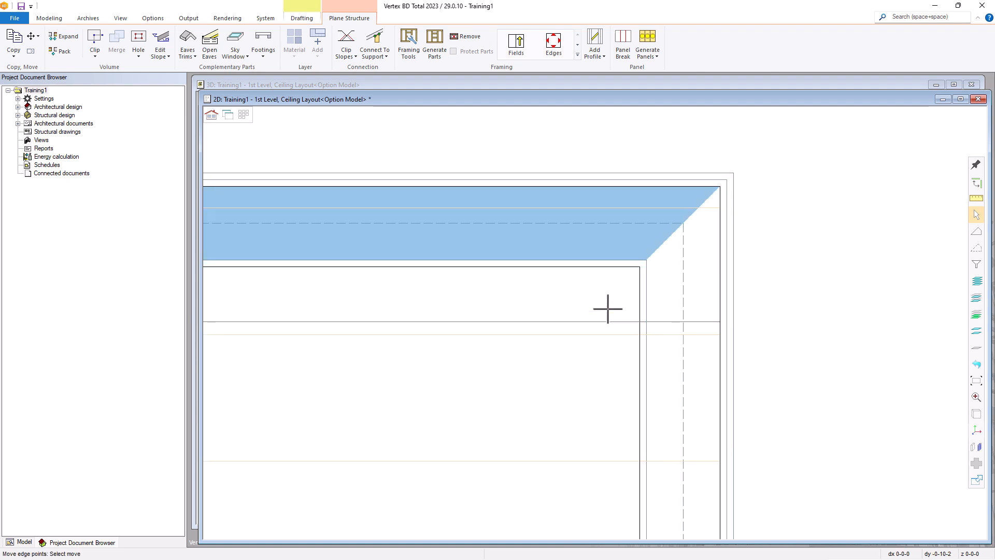
{"action": "left_click", "coordinate": [646, 261]}
{"action": "scroll", "coordinate": [624, 346], "scroll_direction": "down", "scroll_amount": 5}
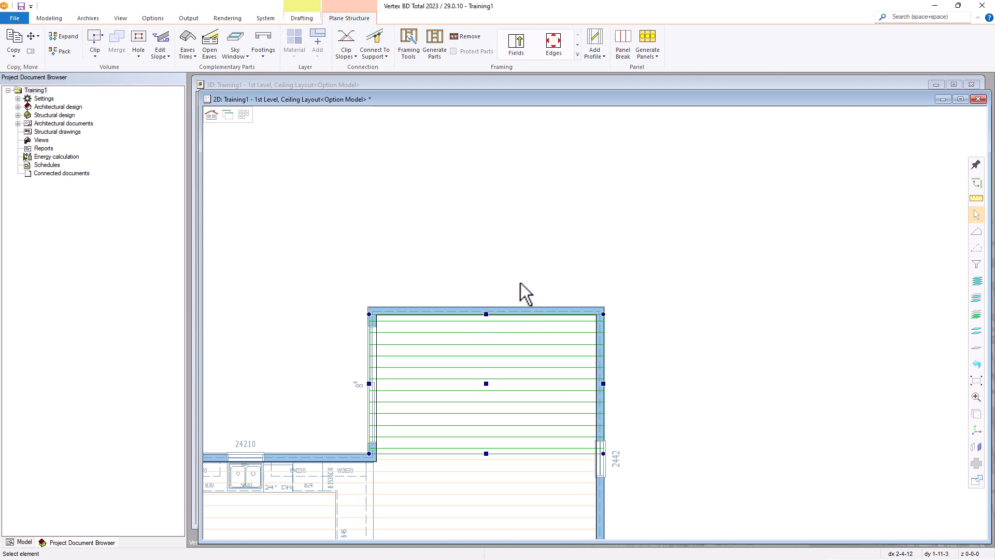
{"action": "left_click", "coordinate": [500, 280]}
{"action": "key", "text": "ctrl+Tab"}
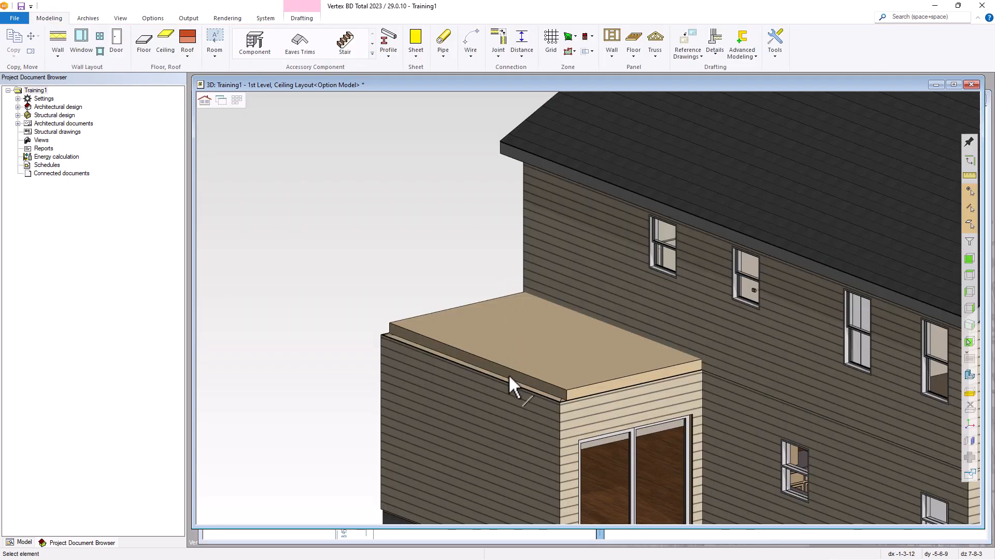
{"action": "scroll", "coordinate": [508, 374], "scroll_direction": "up", "scroll_amount": 3}
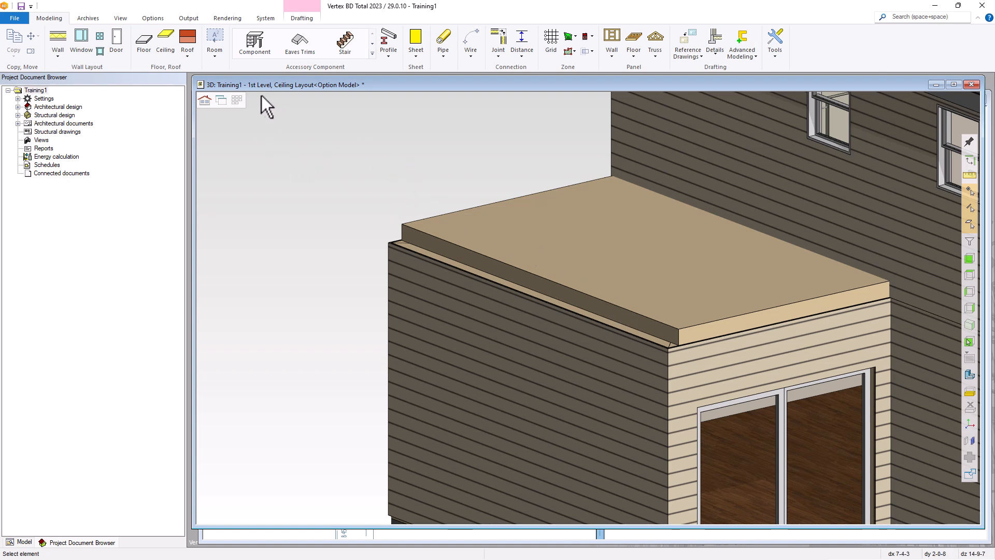
Load the Roof Layout drawing-model pair and show the rear extension in its 2D drawing
{"action": "left_click", "coordinate": [233, 98]}
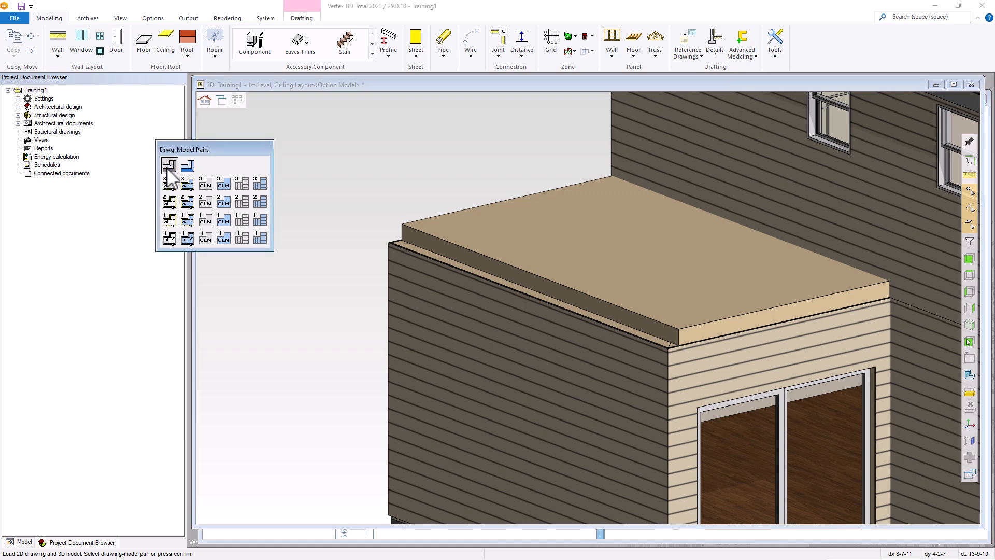
{"action": "left_click", "coordinate": [176, 165]}
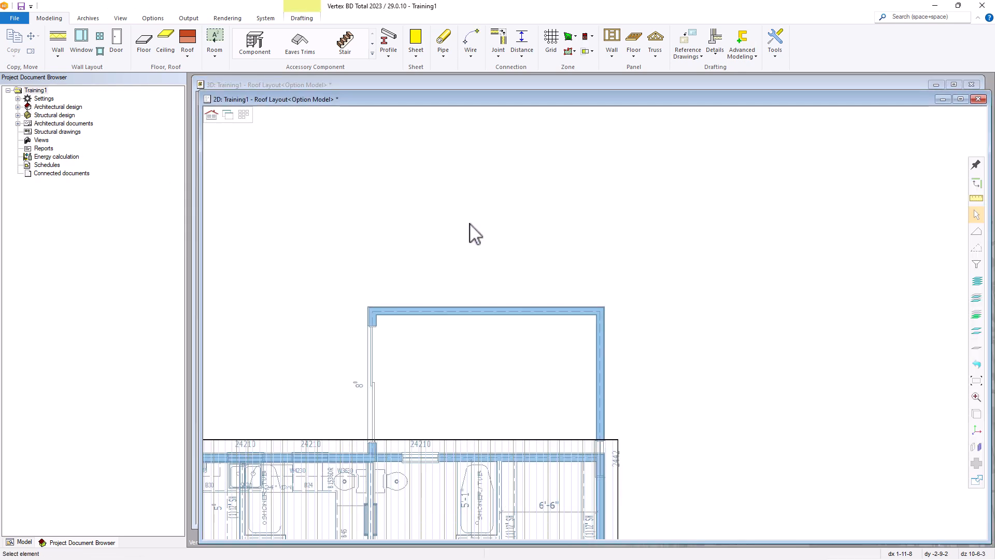
{"action": "scroll", "coordinate": [493, 402], "scroll_direction": "down", "scroll_amount": 3}
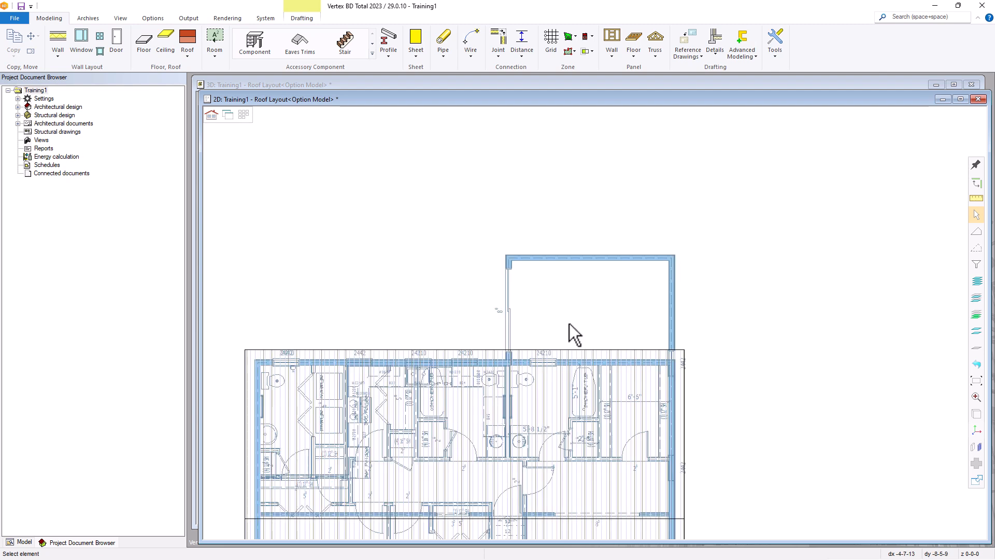
{"action": "scroll", "coordinate": [580, 320], "scroll_direction": "up", "scroll_amount": 3}
{"action": "scroll", "coordinate": [604, 312], "scroll_direction": "up", "scroll_amount": 1}
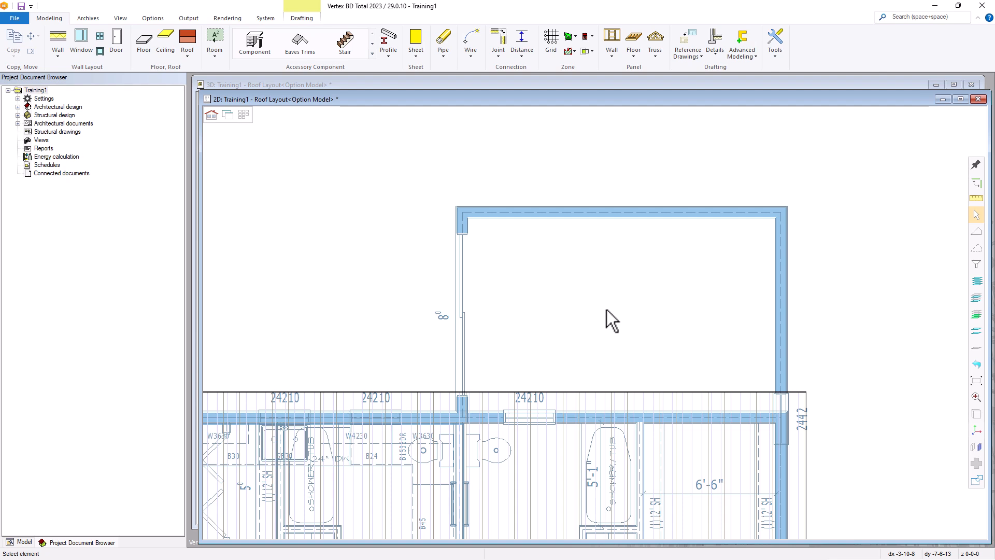
Start a gable roof and place P1 offset 12 in X and 12 in Y from the extension's rear outer frame corner on the windowed side
{"action": "left_click", "coordinate": [185, 50]}
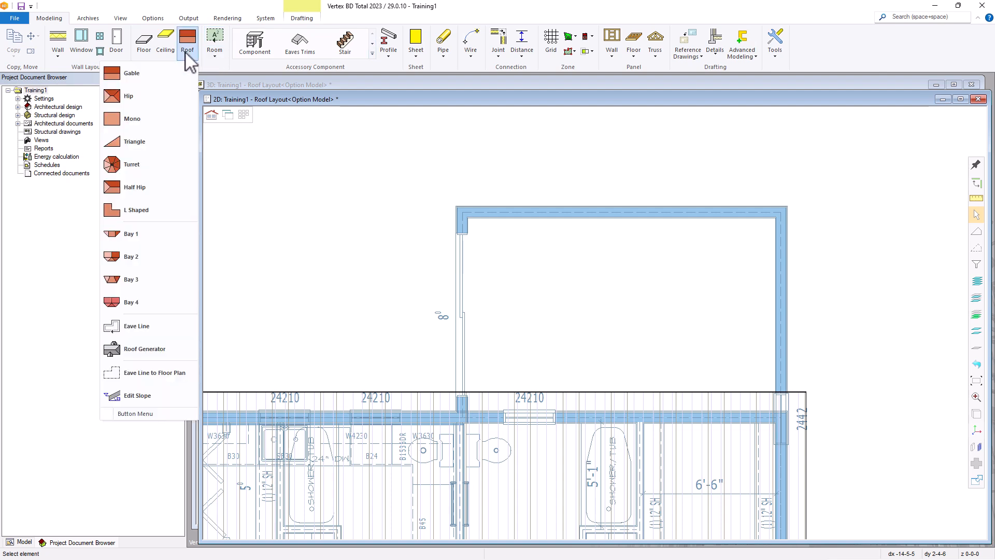
{"action": "left_click", "coordinate": [141, 76]}
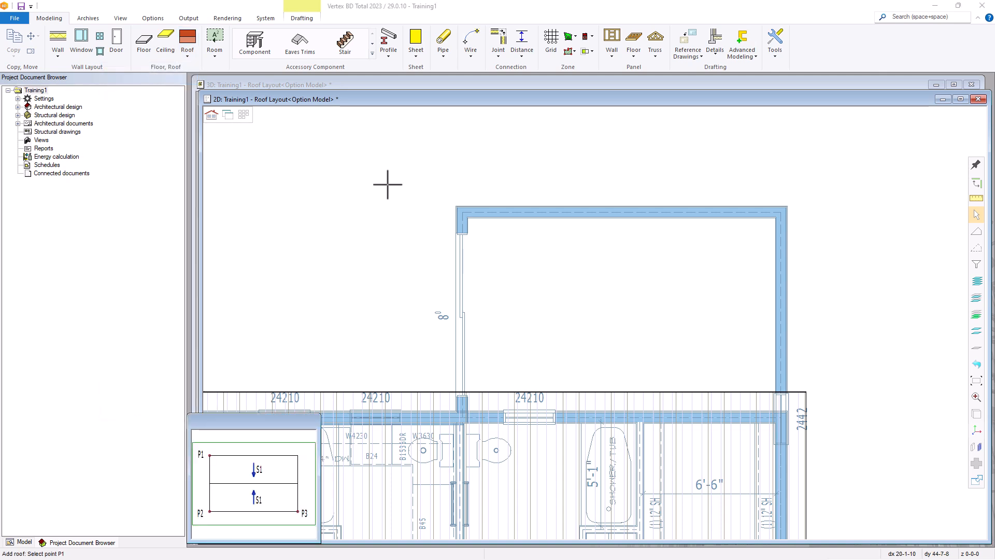
{"action": "left_click_drag", "start_coordinate": [275, 425], "coordinate": [352, 175]}
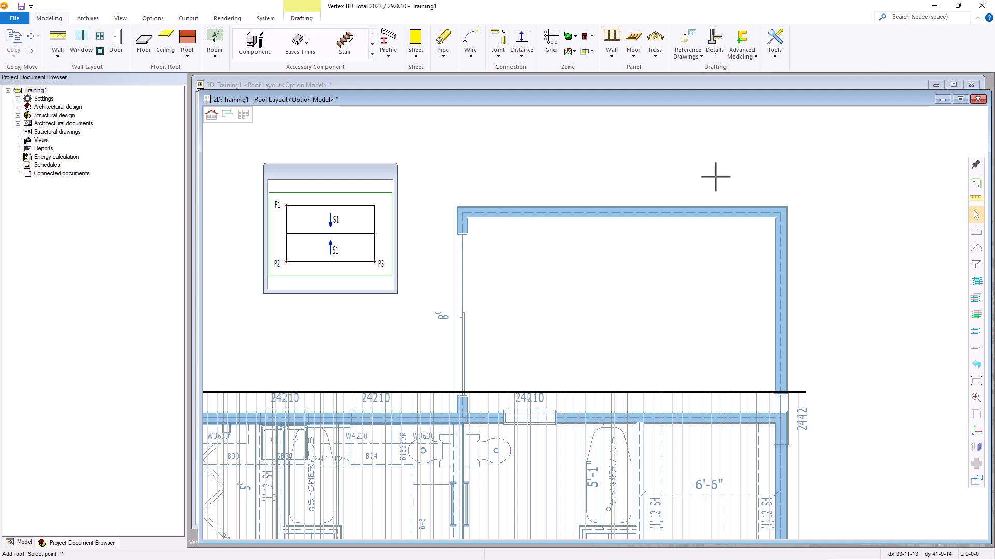
{"action": "scroll", "coordinate": [778, 210], "scroll_direction": "up", "scroll_amount": 2}
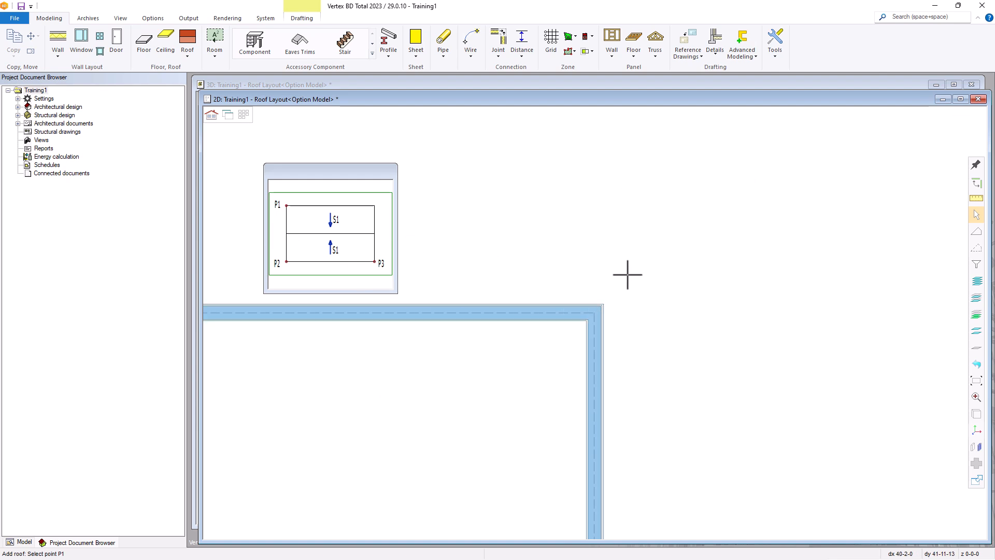
{"action": "scroll", "coordinate": [599, 314], "scroll_direction": "up", "scroll_amount": 1}
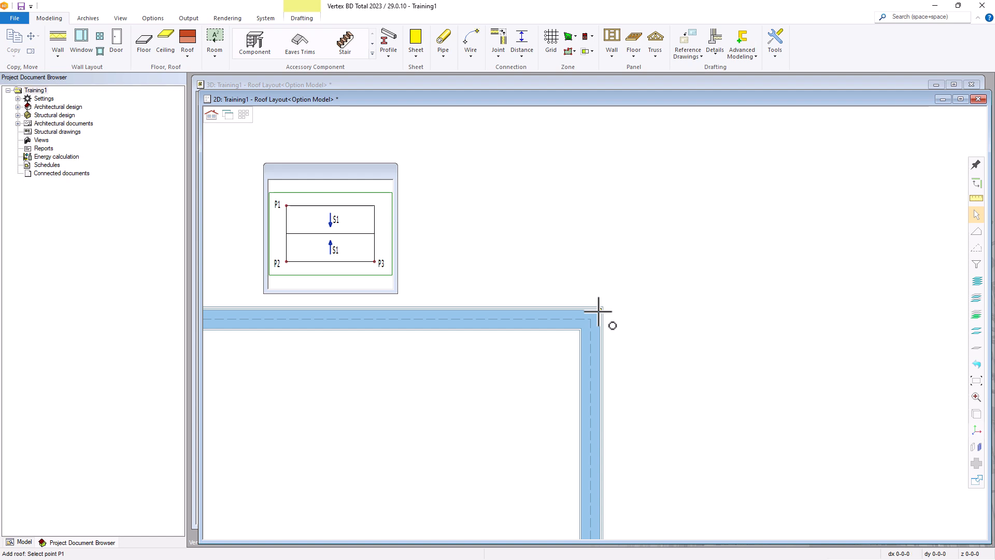
{"action": "type", "text": "12"}
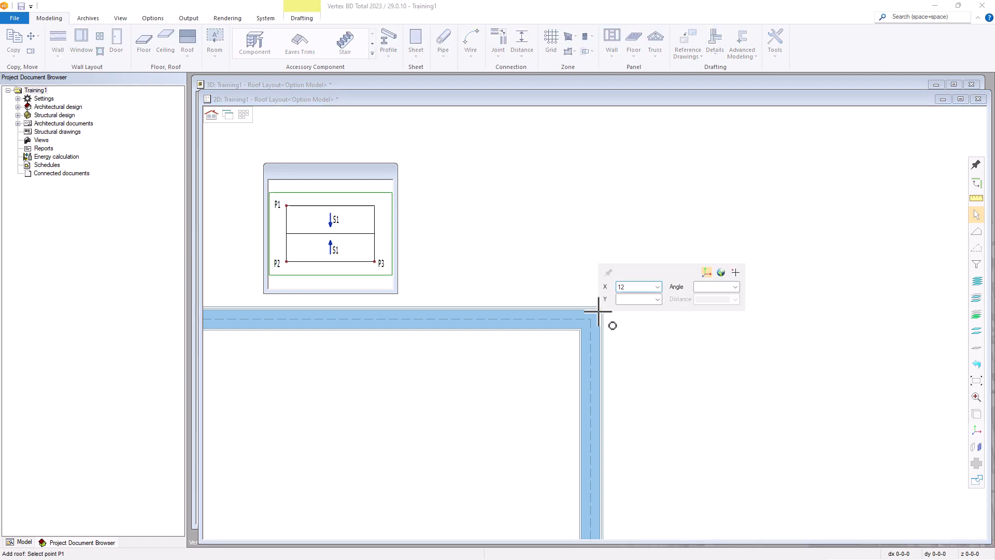
{"action": "key", "text": "Tab"}
{"action": "type", "text": "12"}
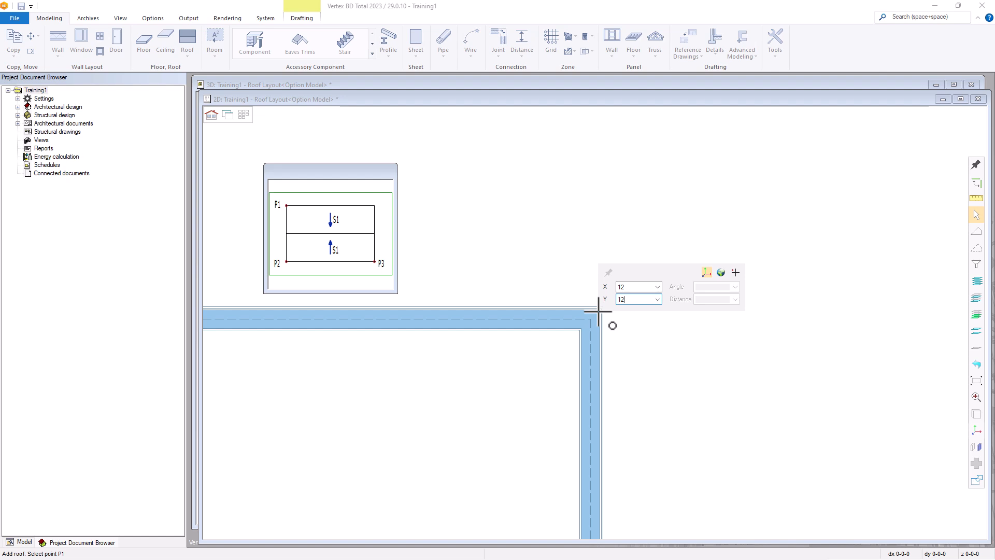
{"action": "key", "text": "Return"}
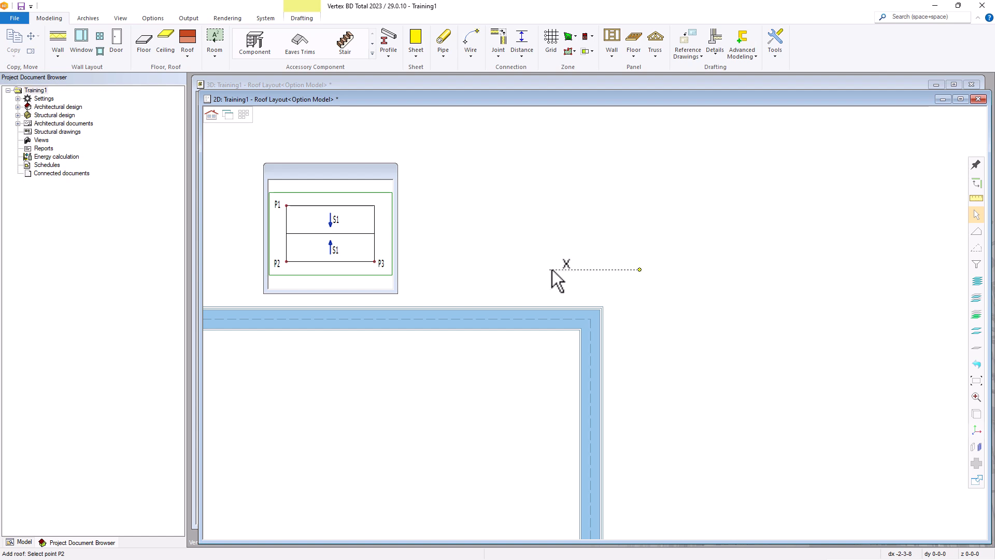
Place the gable roof's P2 12 in outward in X from the extension's rear outer corner on the sliding-door side
{"action": "scroll", "coordinate": [519, 251], "scroll_direction": "down", "scroll_amount": 3}
{"action": "middle_click_drag", "start_coordinate": [519, 251], "coordinate": [595, 323]}
{"action": "scroll", "coordinate": [596, 323], "scroll_direction": "down", "scroll_amount": 2}
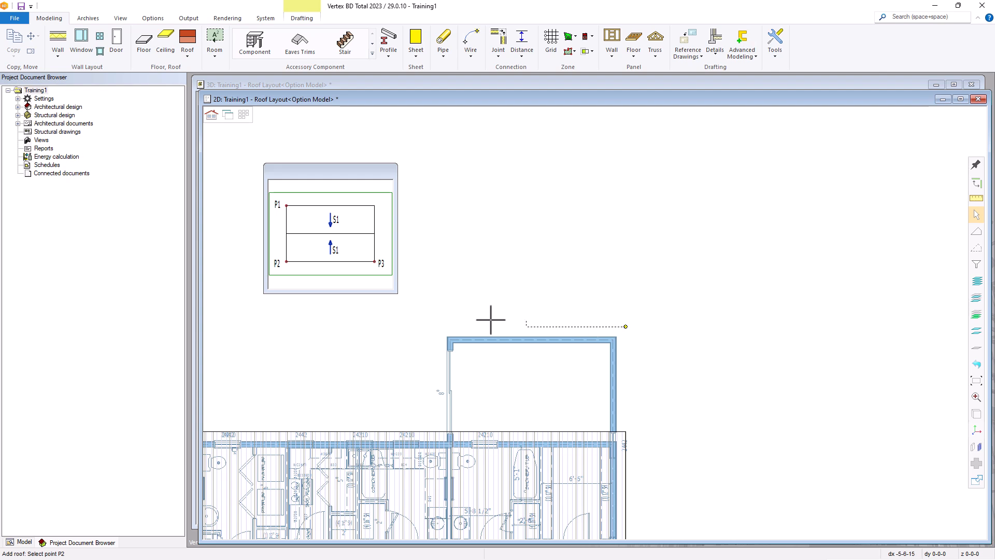
{"action": "scroll", "coordinate": [449, 322], "scroll_direction": "up", "scroll_amount": 3}
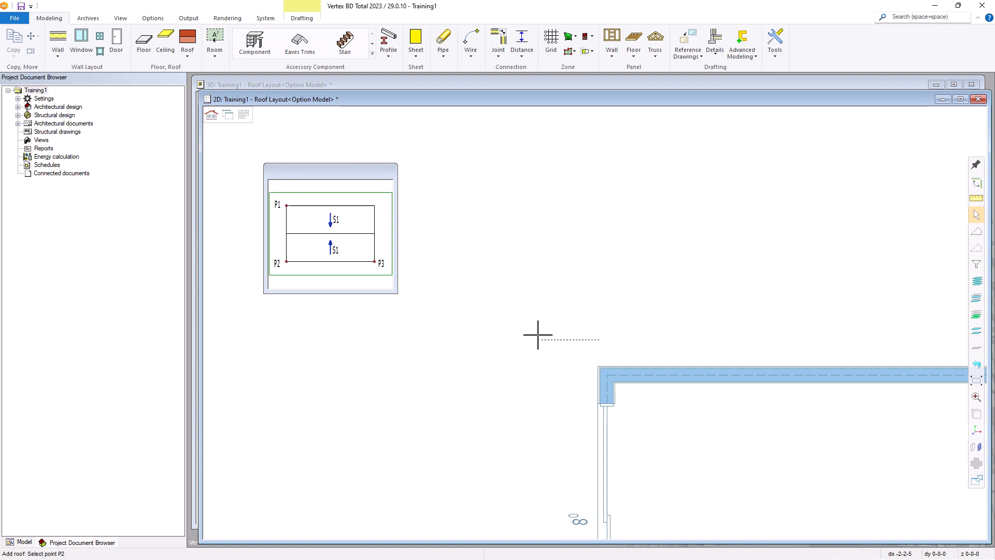
{"action": "type", "text": "12"}
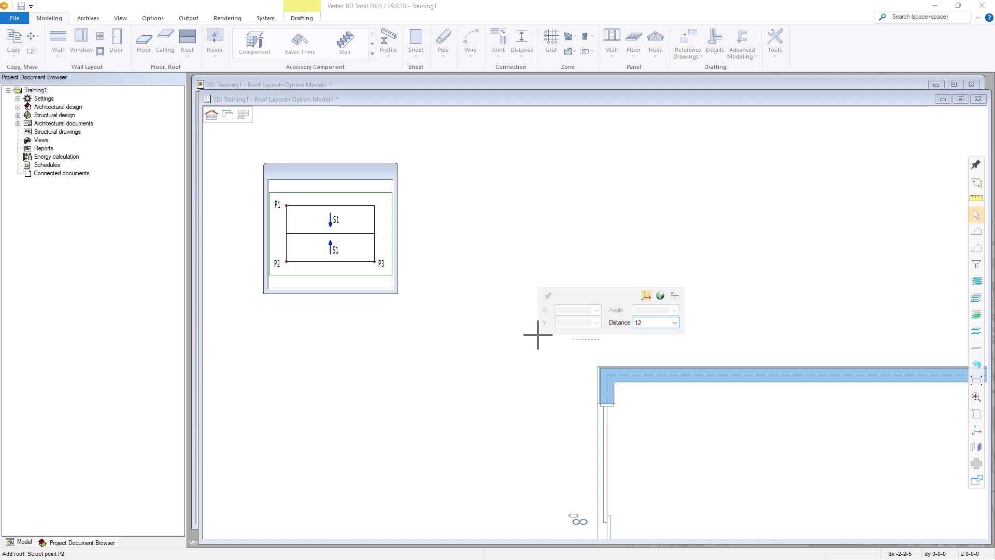
{"action": "key", "text": "Return"}
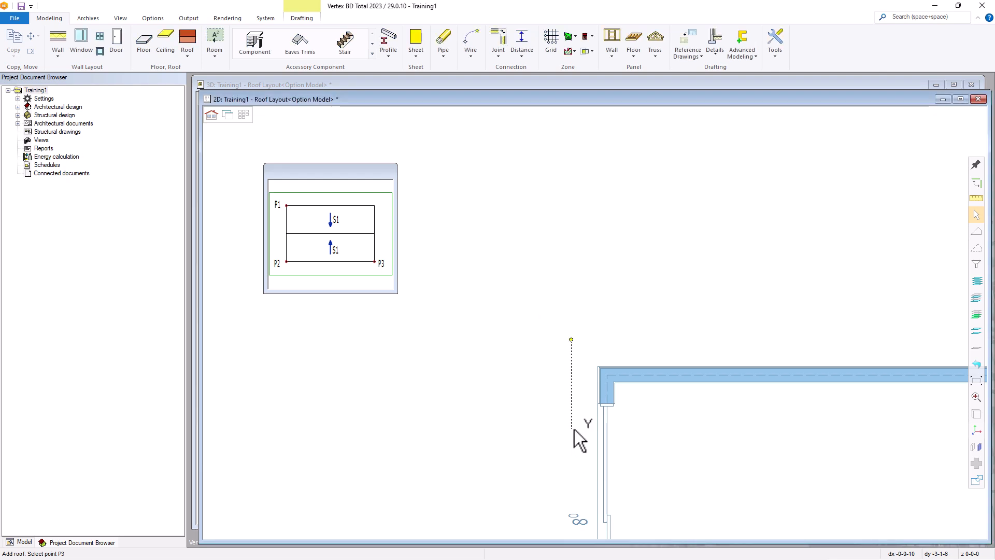
Place the gable roof's P3 on the outer face of the main house's rear wall, where the extension's sliding-door wall joins it
{"action": "scroll", "coordinate": [561, 455], "scroll_direction": "down", "scroll_amount": 1}
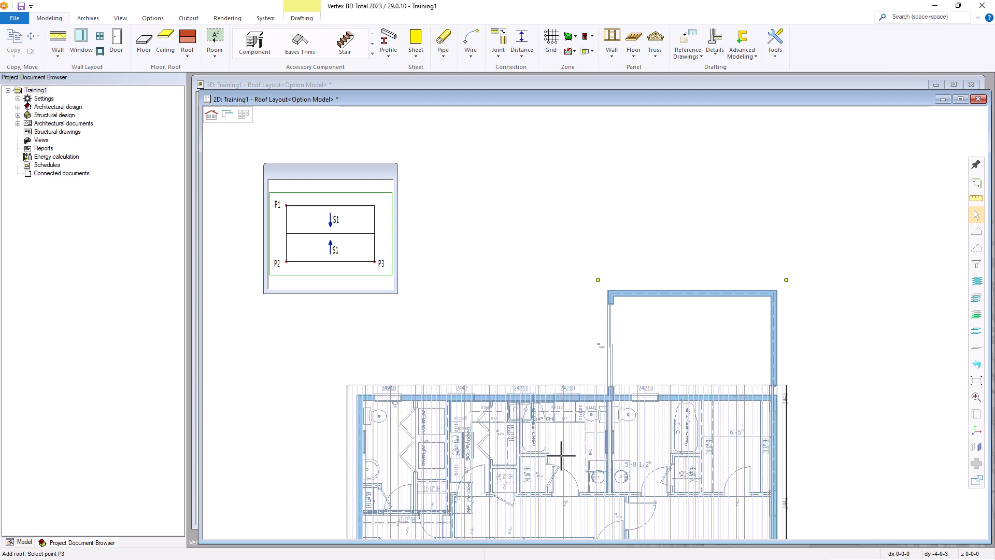
{"action": "scroll", "coordinate": [595, 328], "scroll_direction": "up", "scroll_amount": 2}
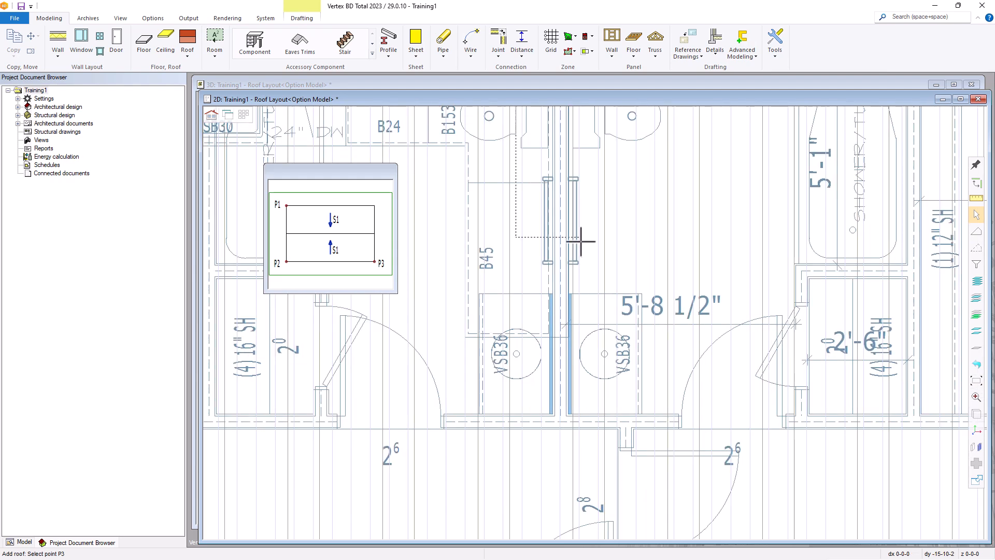
{"action": "scroll", "coordinate": [585, 328], "scroll_direction": "down", "scroll_amount": 2}
{"action": "scroll", "coordinate": [589, 326], "scroll_direction": "up", "scroll_amount": 3}
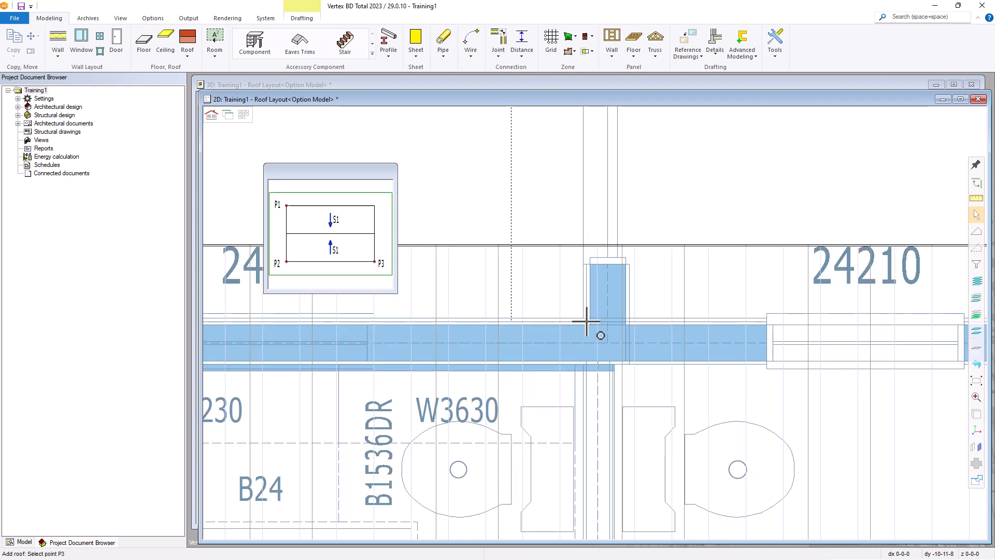
{"action": "left_click", "coordinate": [586, 322]}
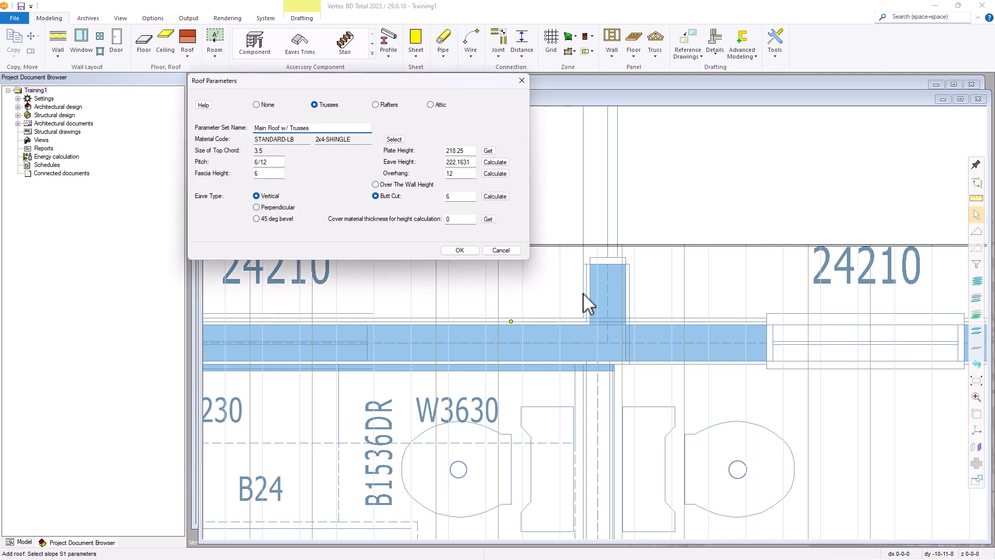
Create the roof with Rafters parameters, taking the plate height from the extension's gable-end wall and recalculating the eave height, and end the roof command
{"action": "left_click", "coordinate": [374, 105]}
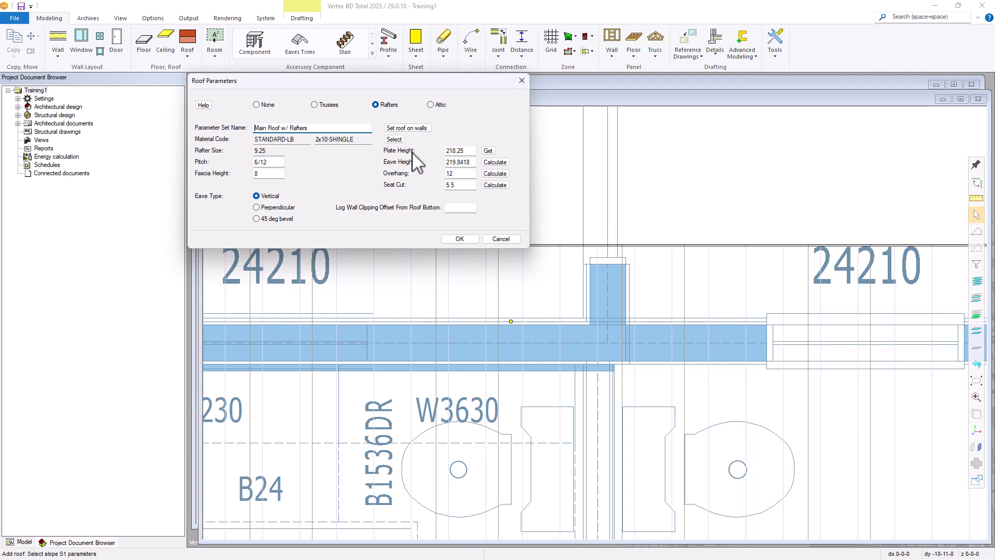
{"action": "left_click", "coordinate": [489, 152]}
{"action": "left_click", "coordinate": [314, 131]}
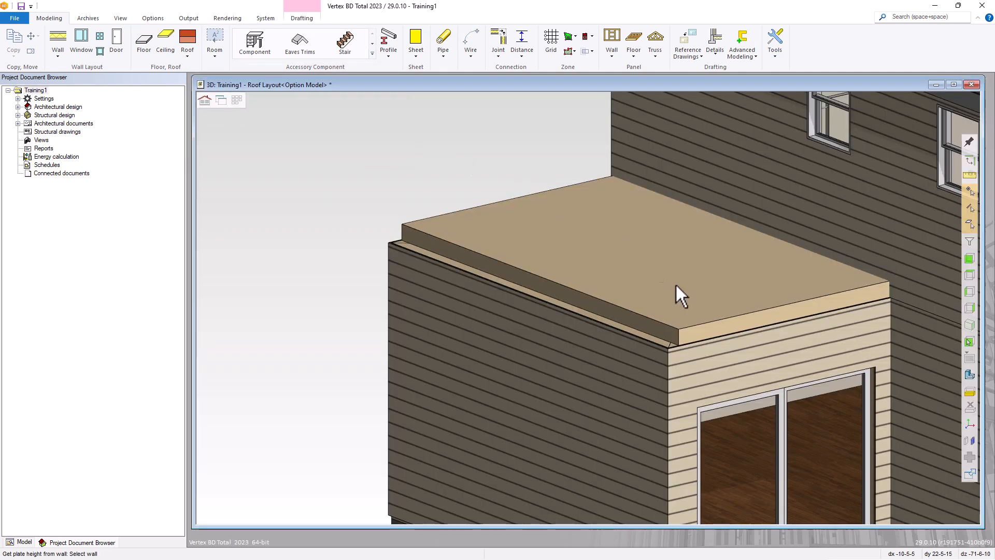
{"action": "left_click", "coordinate": [525, 305]}
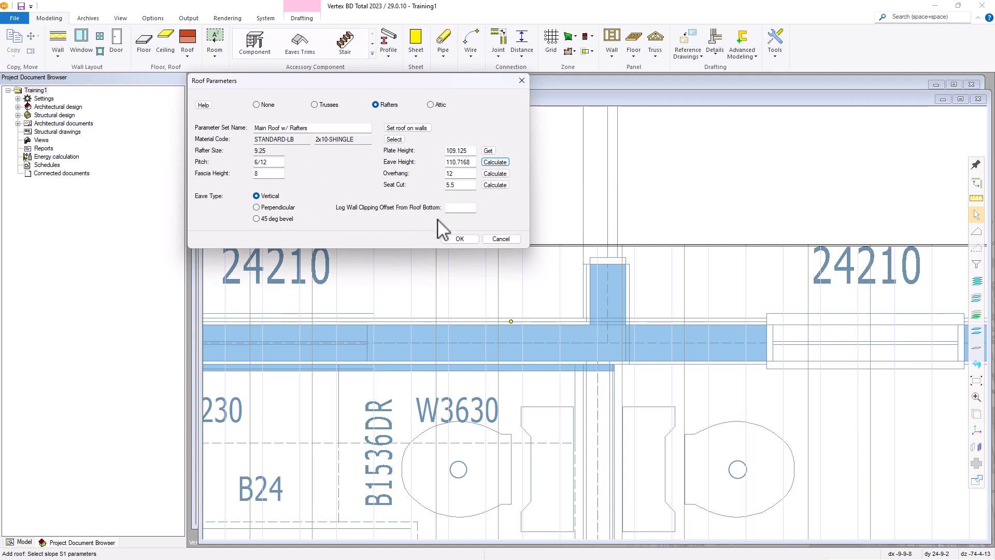
{"action": "left_click", "coordinate": [459, 239]}
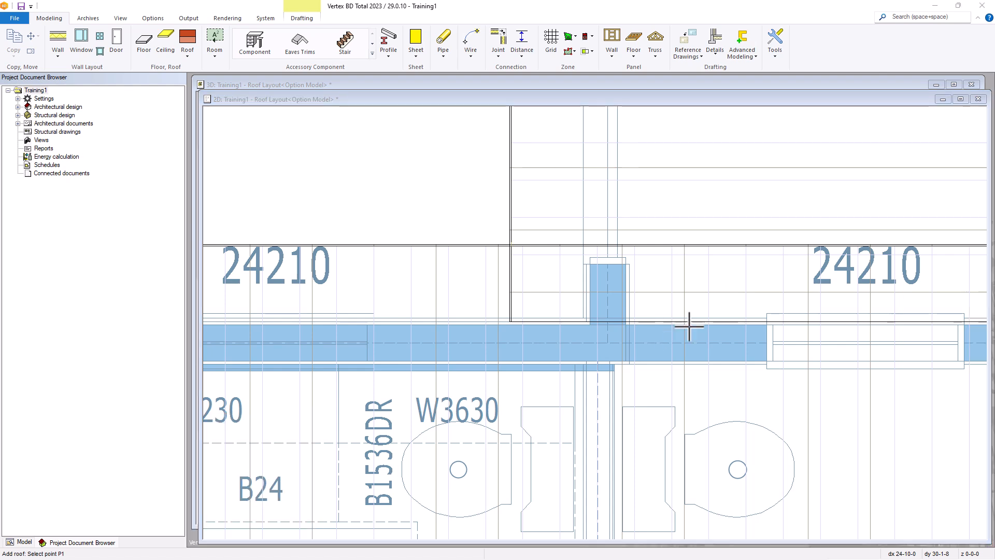
{"action": "key", "text": "Escape"}
{"action": "scroll", "coordinate": [600, 334], "scroll_direction": "down", "scroll_amount": 5}
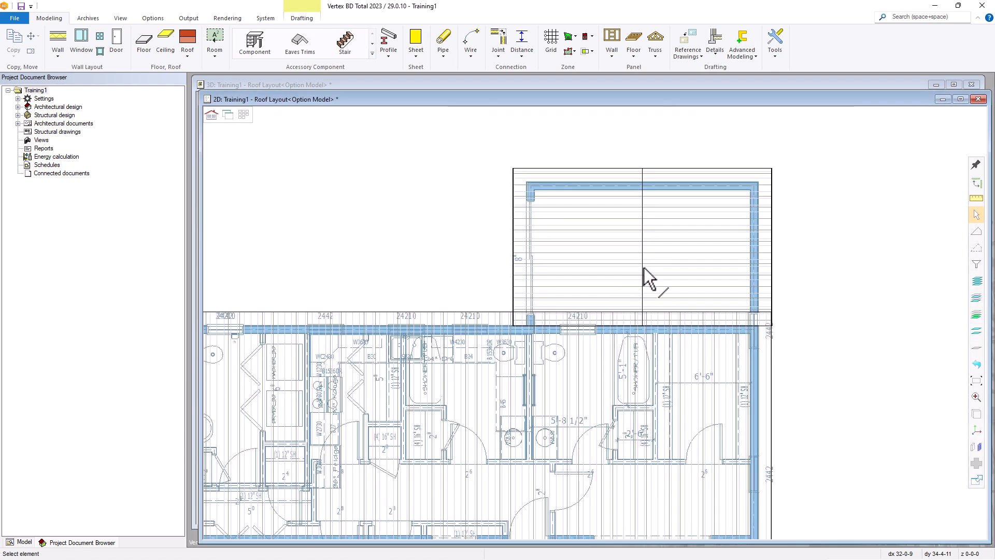
In the 3D model, stretch the extension's gable-end wall up to both slopes of the new gable roof
{"action": "key", "text": "ctrl+Tab"}
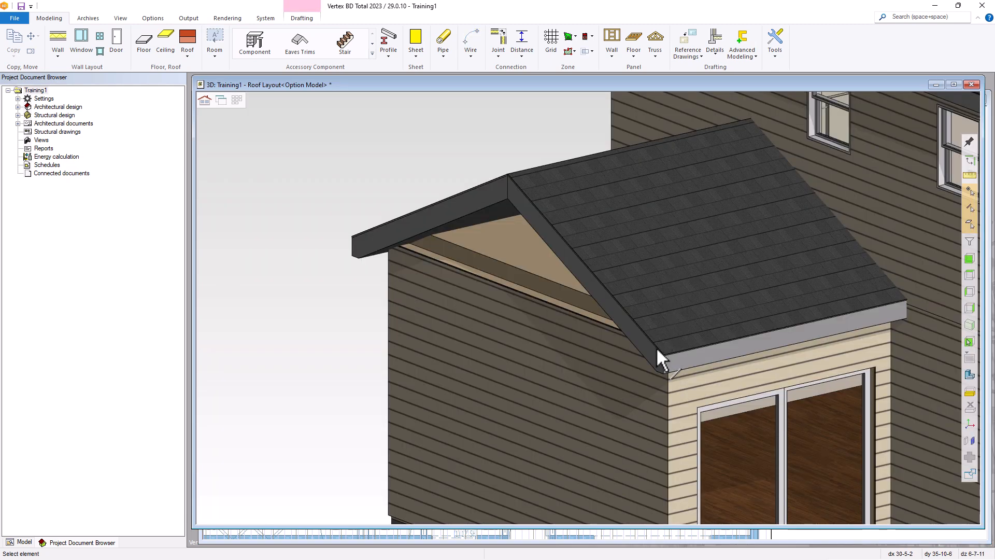
{"action": "scroll", "coordinate": [656, 346], "scroll_direction": "down", "scroll_amount": 3}
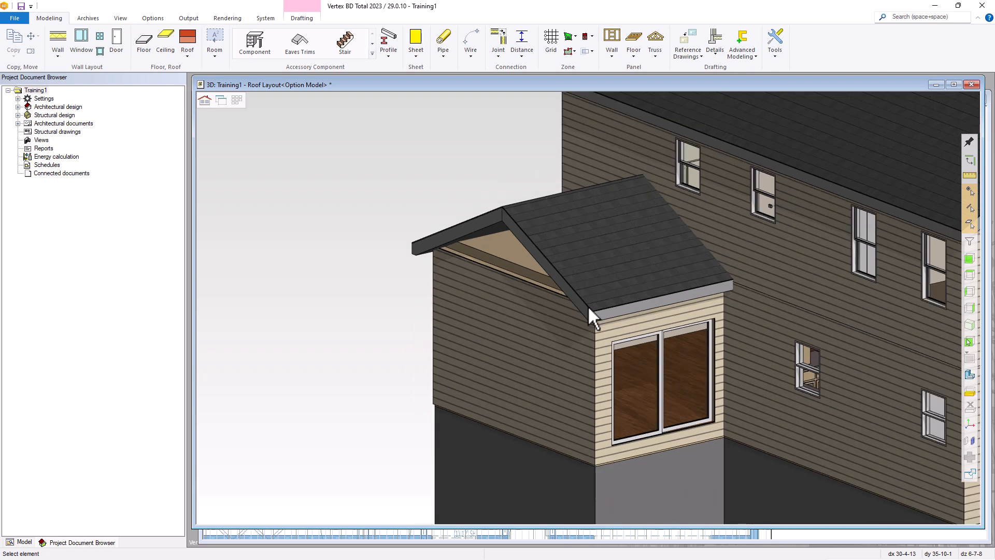
{"action": "middle_click_drag", "start_coordinate": [621, 300], "coordinate": [492, 325]}
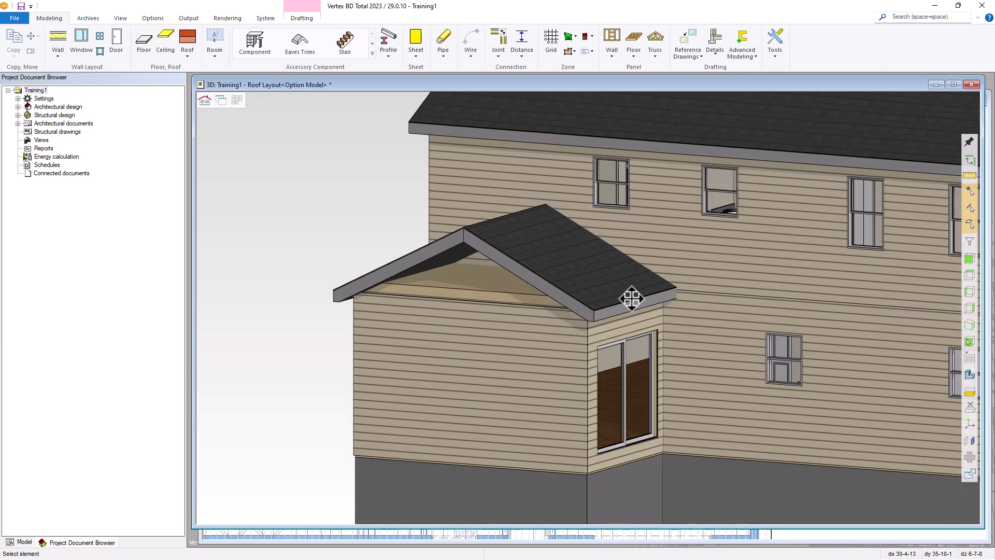
{"action": "left_click", "coordinate": [475, 340]}
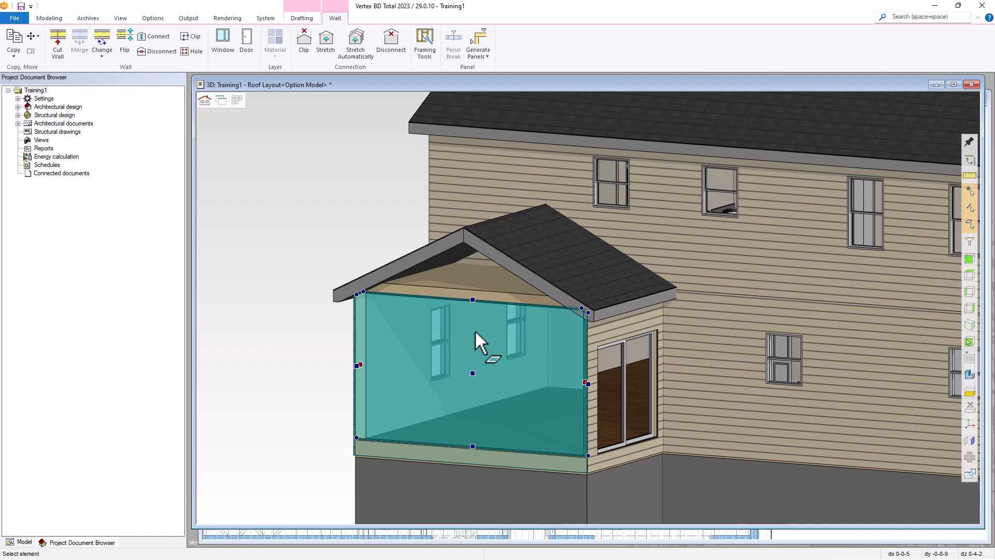
{"action": "left_click", "coordinate": [326, 41]}
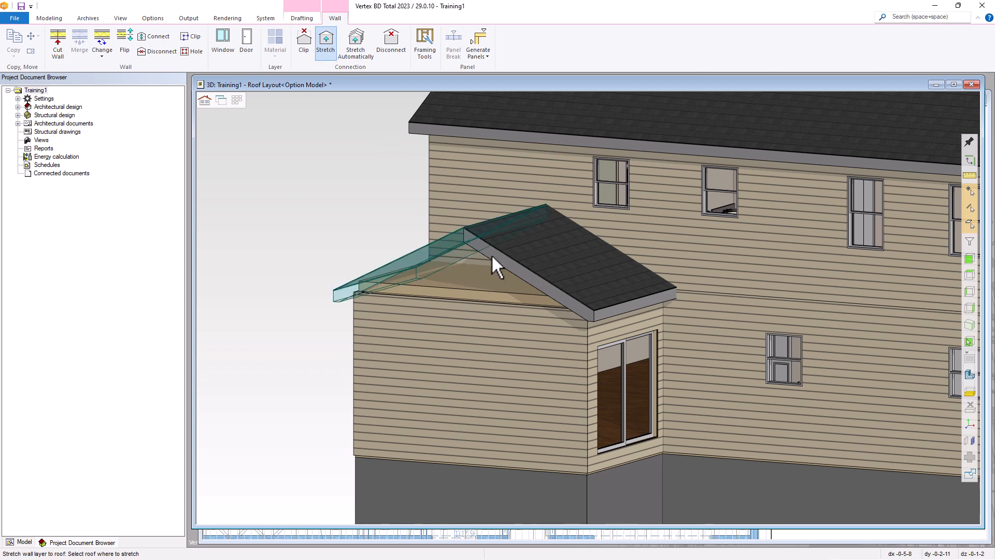
{"action": "left_click", "coordinate": [517, 268]}
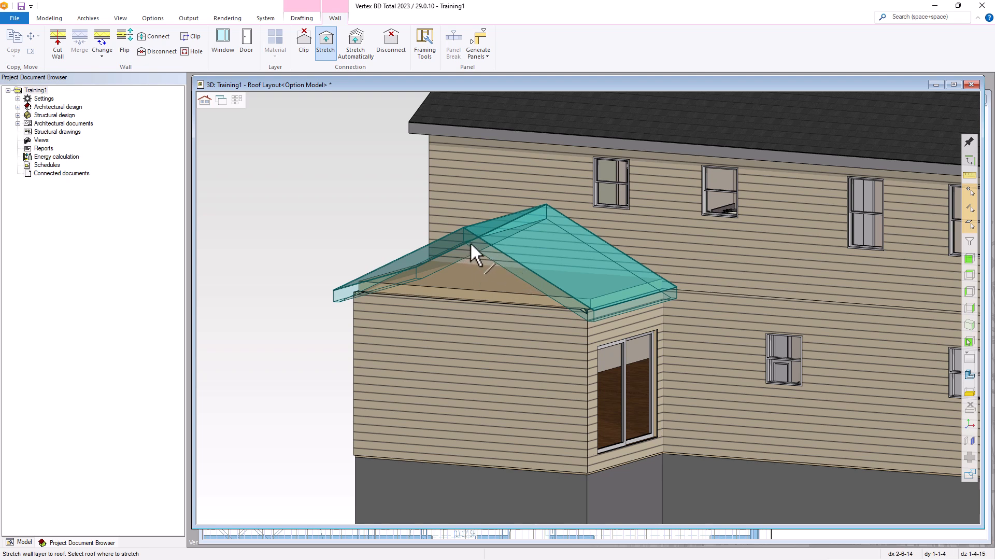
{"action": "left_click", "coordinate": [471, 268]}
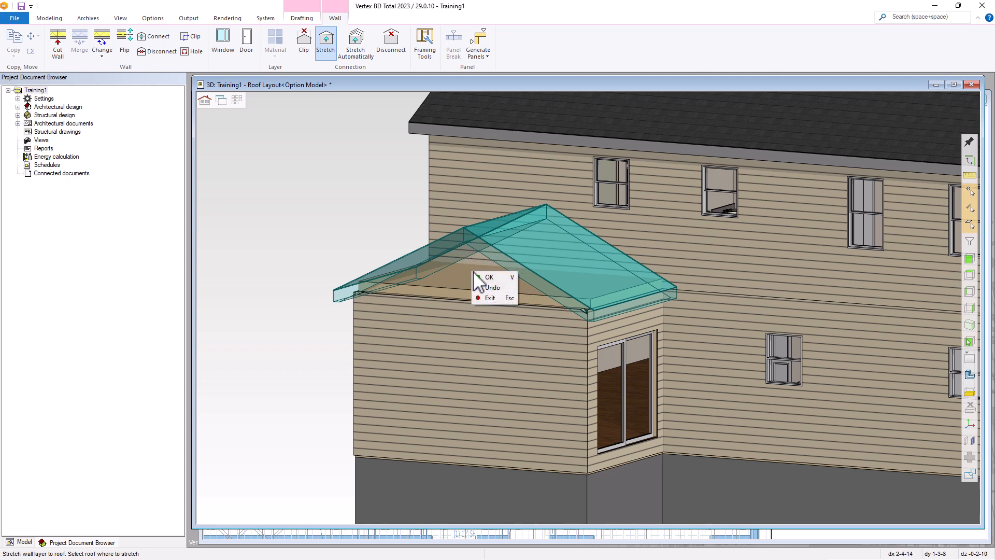
{"action": "left_click", "coordinate": [484, 275]}
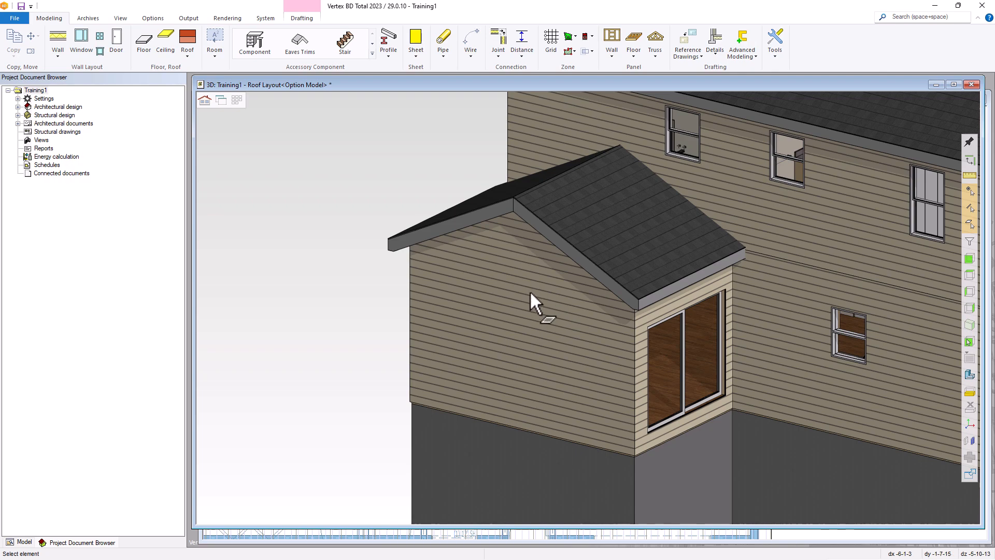
Insert a point in the lower edge of the main house's upper rear siding layer at the extension roof's sliding-door-side eave
{"action": "middle_click_drag", "start_coordinate": [551, 356], "coordinate": [620, 356]}
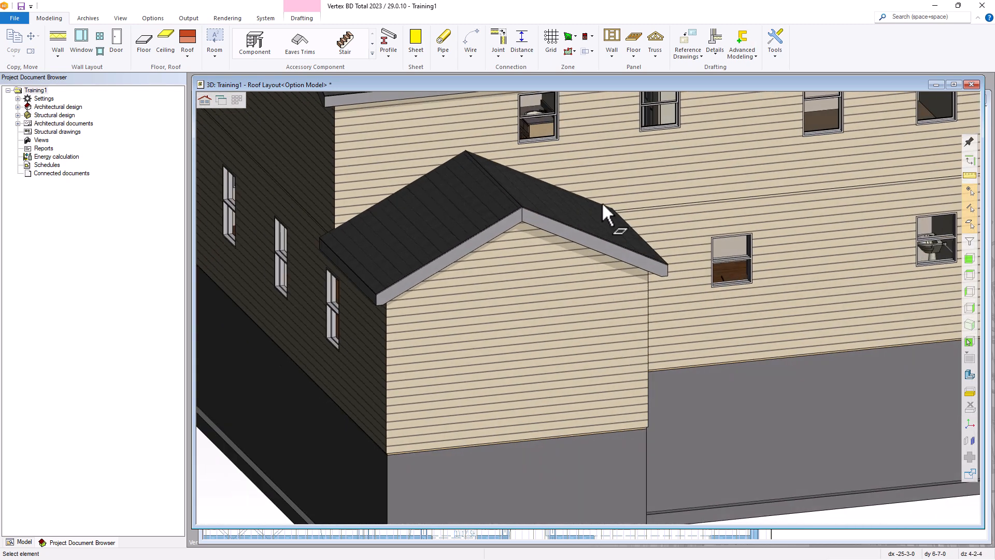
{"action": "left_click", "coordinate": [571, 214]}
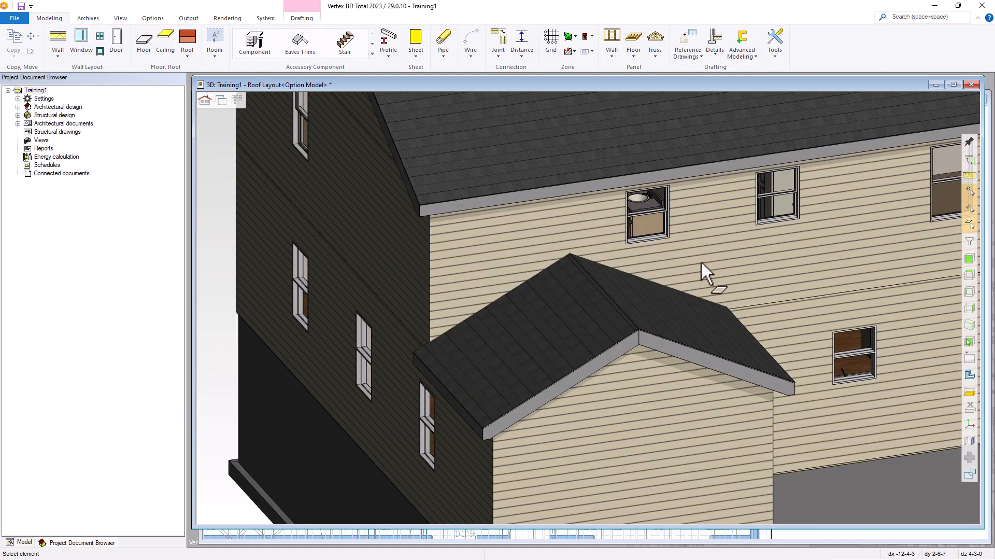
{"action": "left_click", "coordinate": [701, 262]}
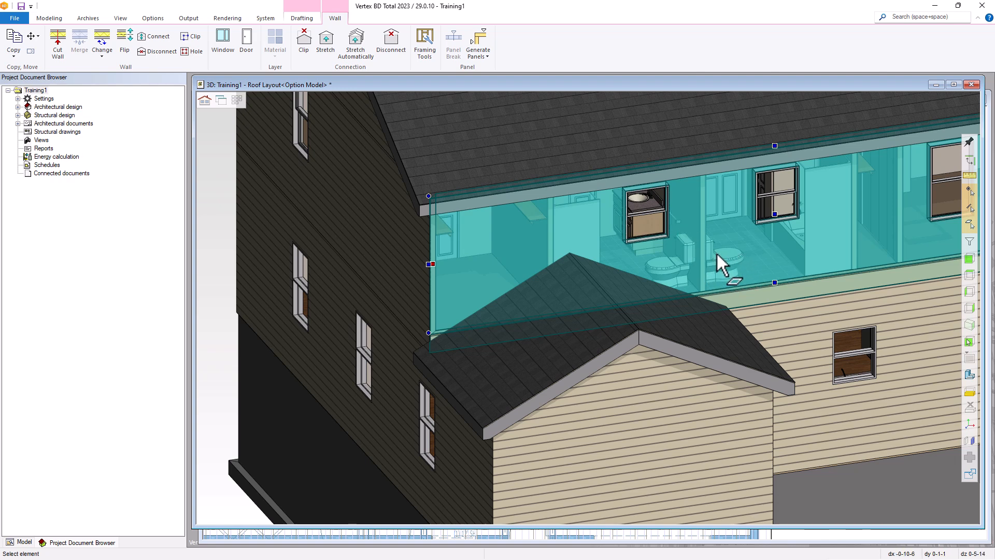
{"action": "left_click", "coordinate": [716, 254]}
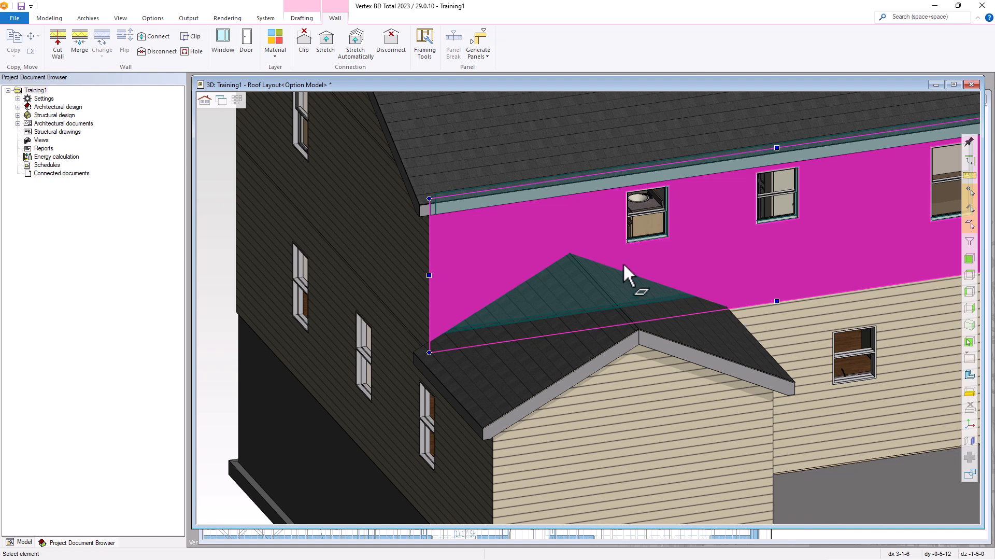
{"action": "right_click", "coordinate": [779, 303]}
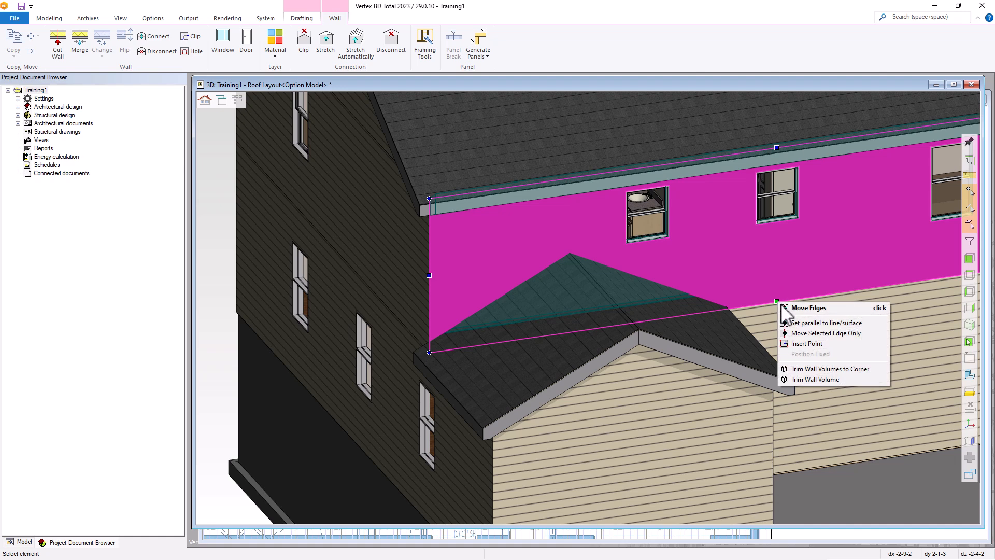
{"action": "left_click", "coordinate": [811, 343]}
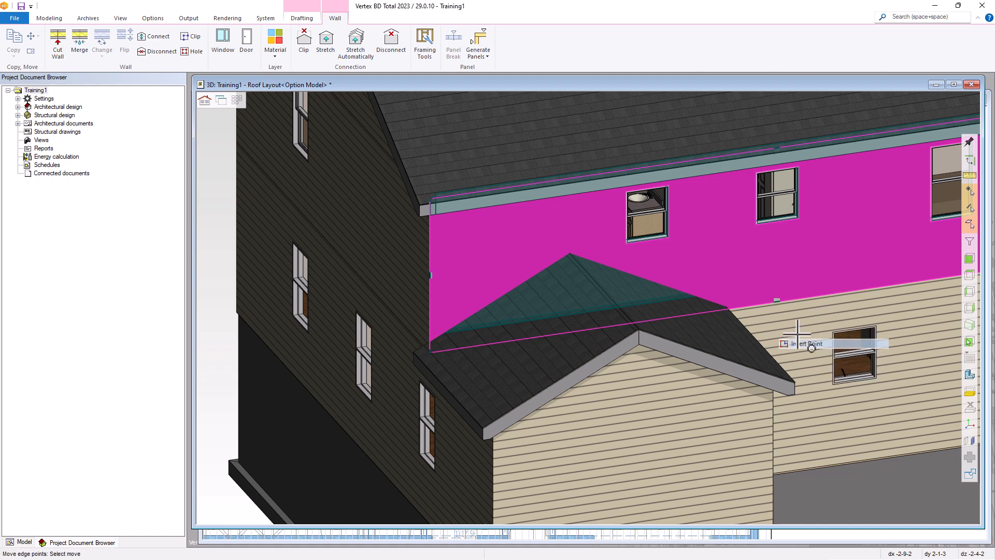
{"action": "left_click", "coordinate": [754, 302]}
{"action": "middle_click_drag", "start_coordinate": [746, 276], "coordinate": [681, 262]}
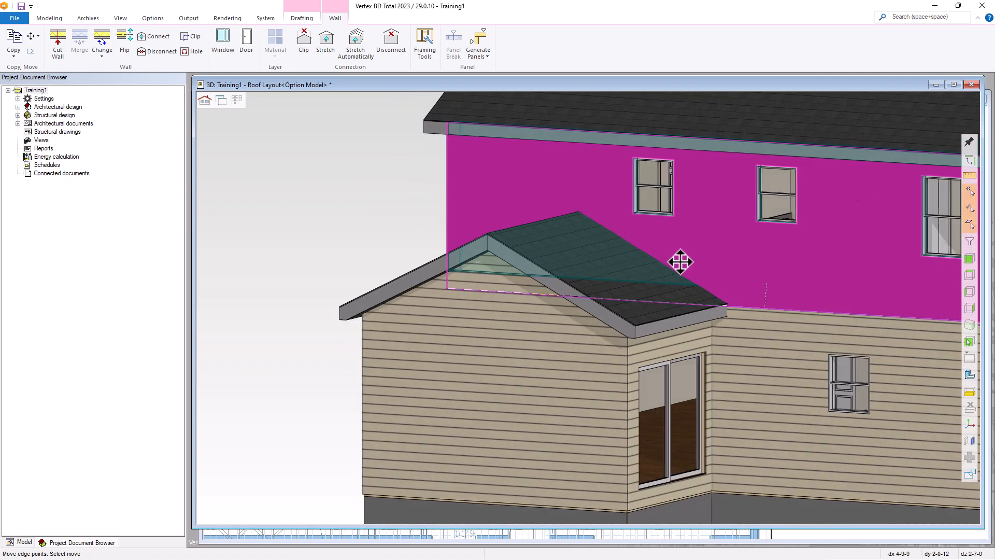
{"action": "scroll", "coordinate": [620, 326], "scroll_direction": "up", "scroll_amount": 2}
{"action": "scroll", "coordinate": [639, 329], "scroll_direction": "up", "scroll_amount": 3}
{"action": "scroll", "coordinate": [639, 328], "scroll_direction": "up", "scroll_amount": 2}
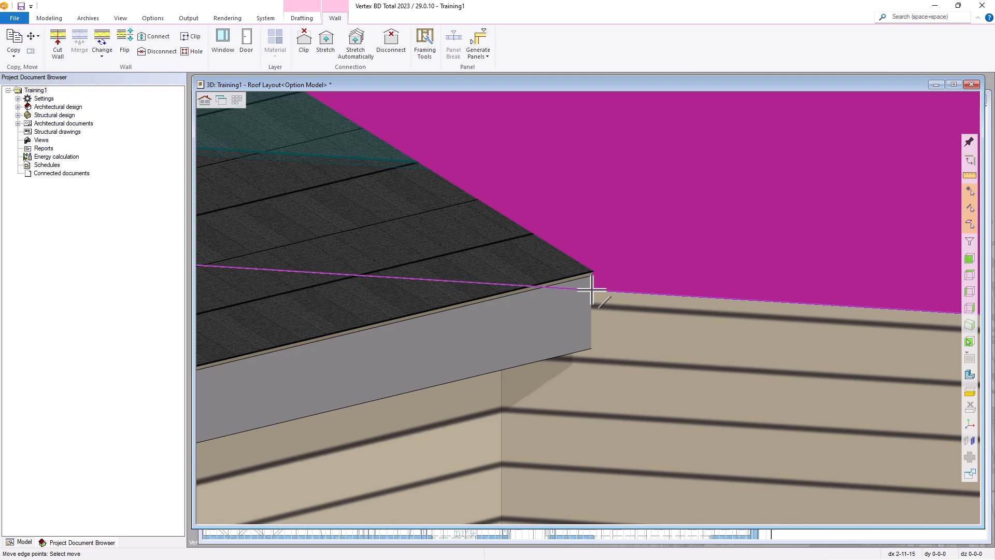
{"action": "left_click", "coordinate": [604, 288]}
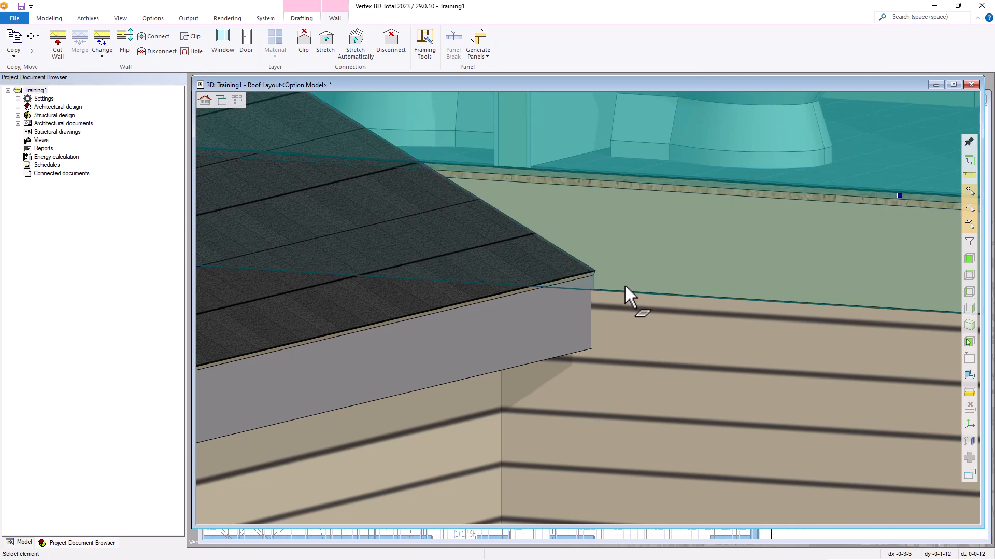
Reselect the upper rear siding layer and insert a second lower-edge point beneath the extension roof's sliding-door-side slope
{"action": "scroll", "coordinate": [627, 289], "scroll_direction": "down", "scroll_amount": 1}
{"action": "scroll", "coordinate": [590, 290], "scroll_direction": "down", "scroll_amount": 1}
{"action": "left_click", "coordinate": [590, 290]}
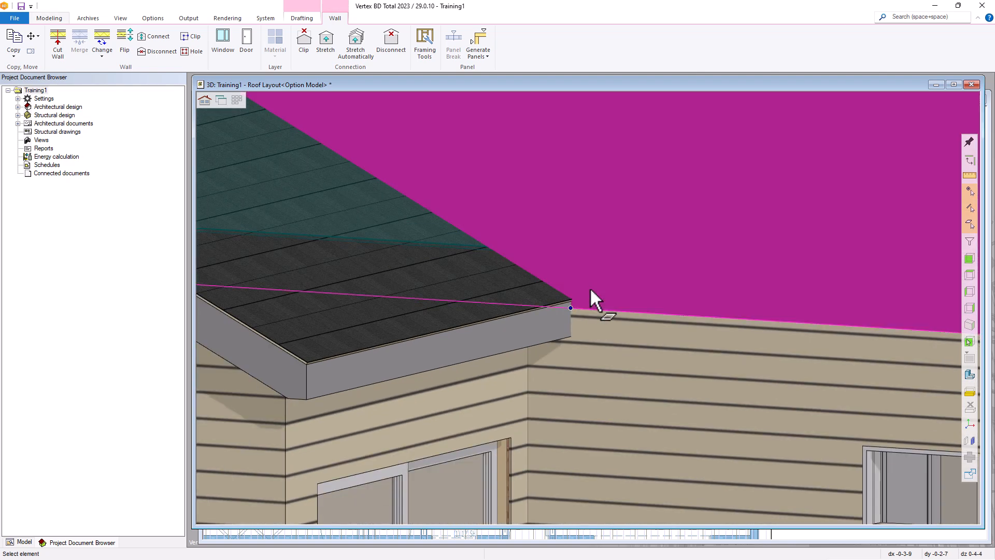
{"action": "scroll", "coordinate": [592, 289], "scroll_direction": "down", "scroll_amount": 2}
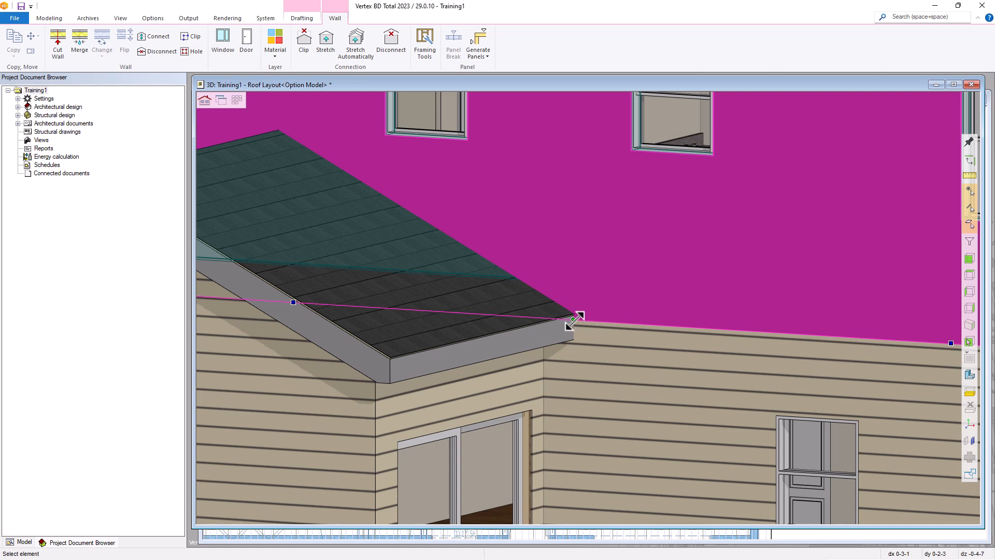
{"action": "right_click", "coordinate": [293, 303]}
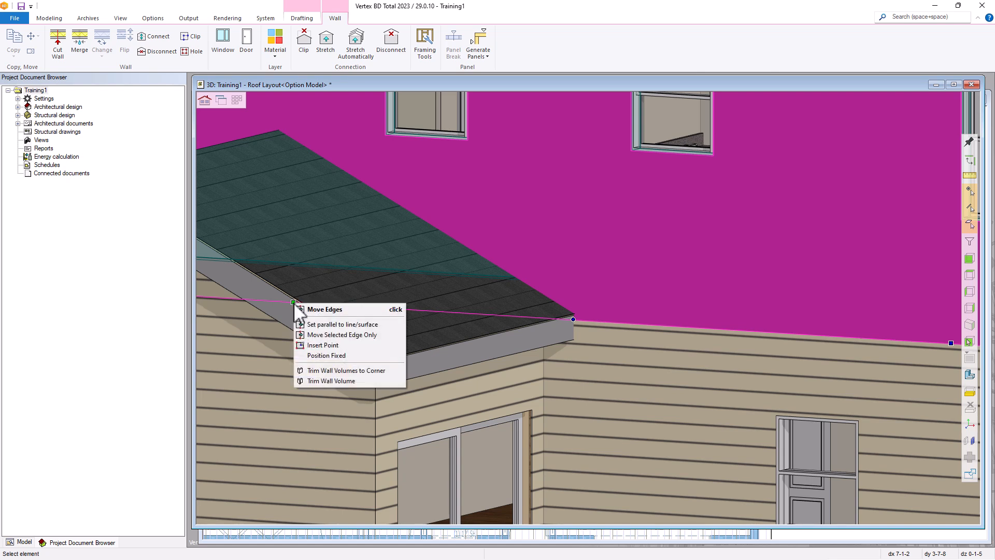
{"action": "left_click", "coordinate": [319, 346]}
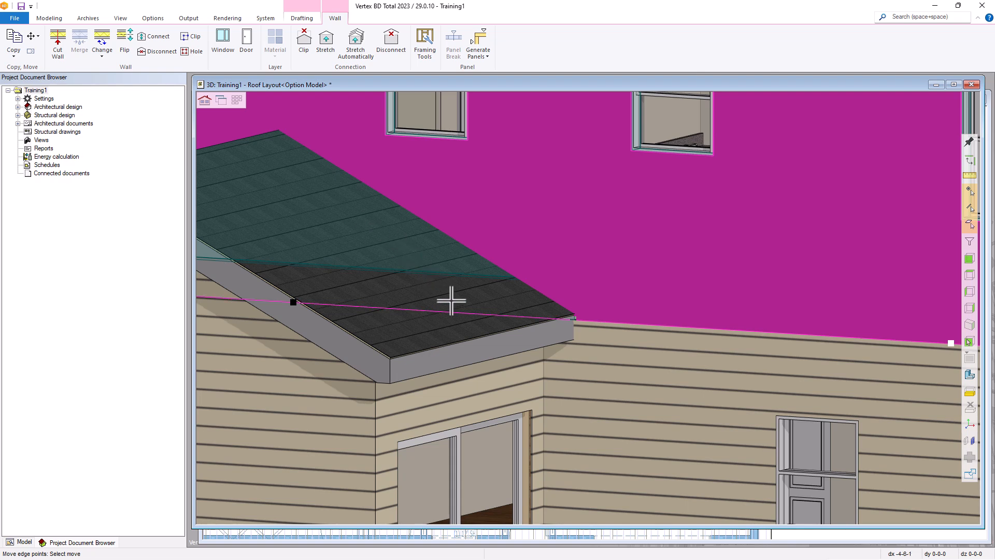
{"action": "left_click", "coordinate": [424, 312]}
{"action": "left_click", "coordinate": [555, 247]}
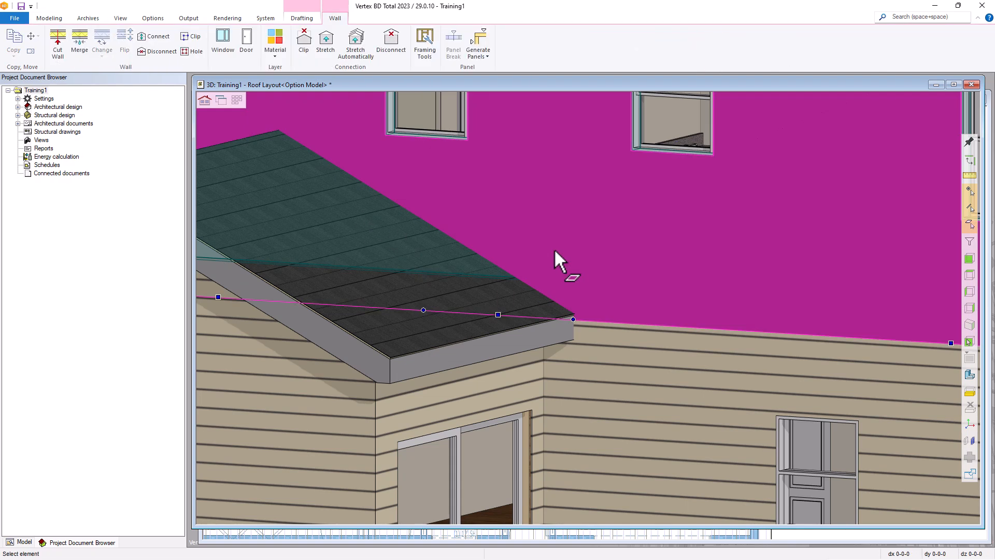
Move the new lower-edge point of the upper rear siding layer to the extension roof's ridge end at the house wall
{"action": "left_click", "coordinate": [415, 316]}
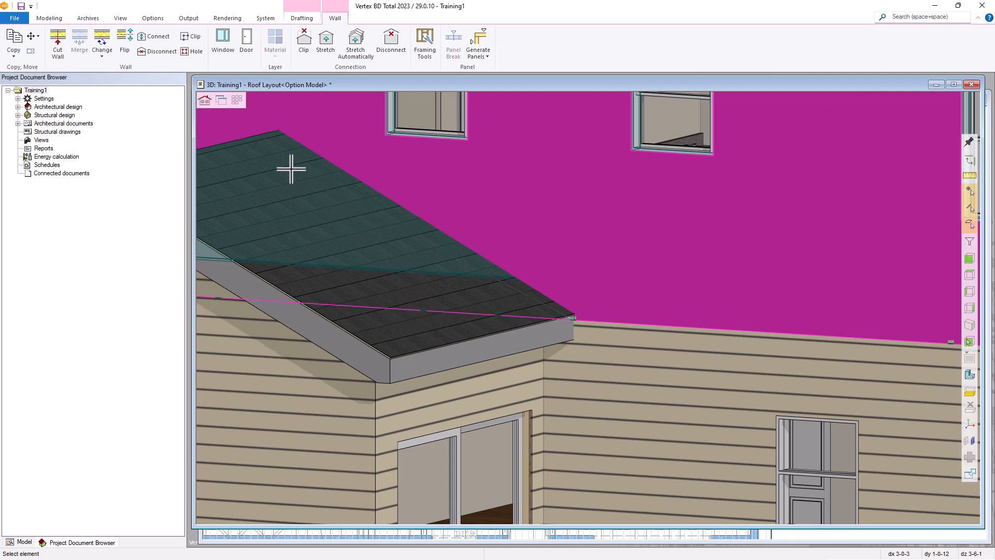
{"action": "scroll", "coordinate": [274, 131], "scroll_direction": "up", "scroll_amount": 4}
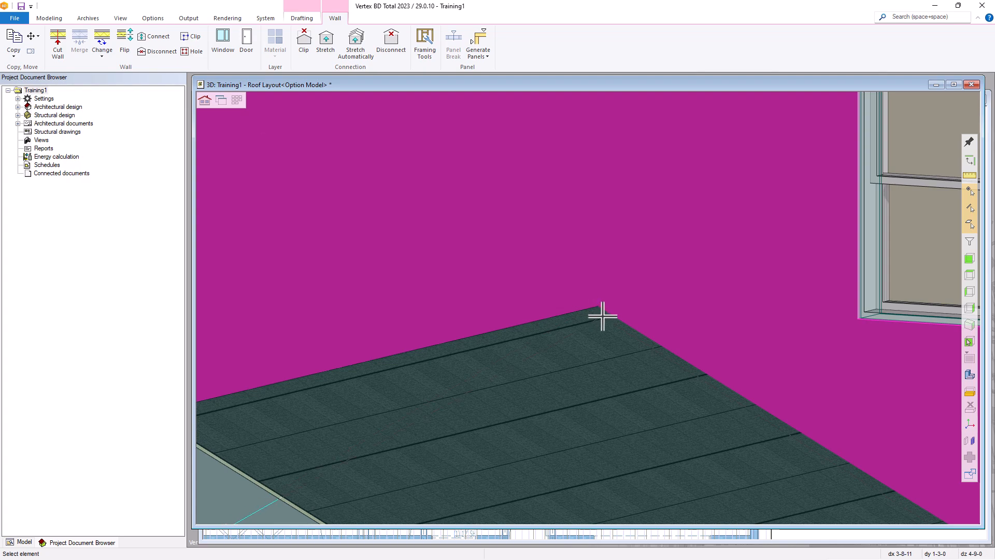
{"action": "scroll", "coordinate": [601, 316], "scroll_direction": "up", "scroll_amount": 3}
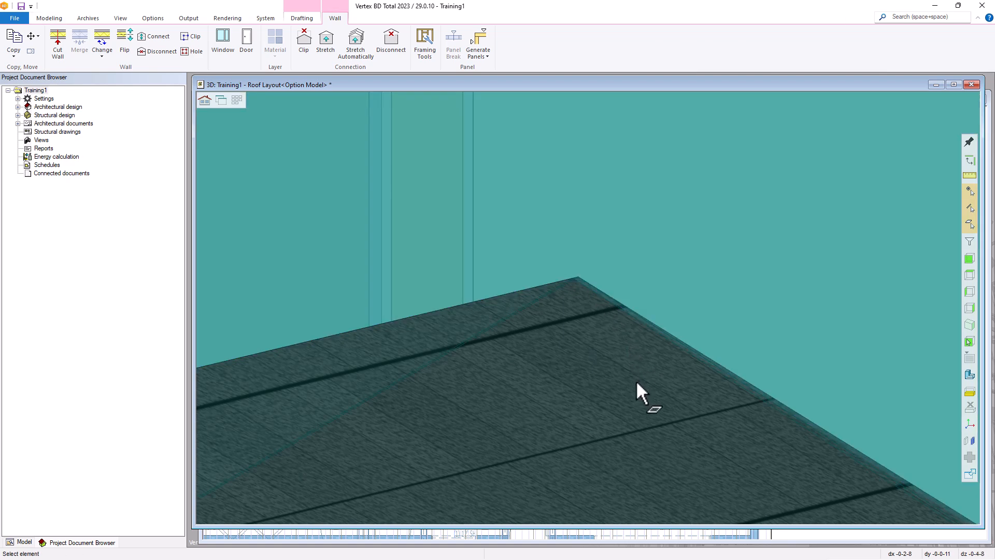
{"action": "middle_click_drag", "start_coordinate": [636, 382], "coordinate": [590, 309]}
{"action": "scroll", "coordinate": [589, 309], "scroll_direction": "down", "scroll_amount": 5}
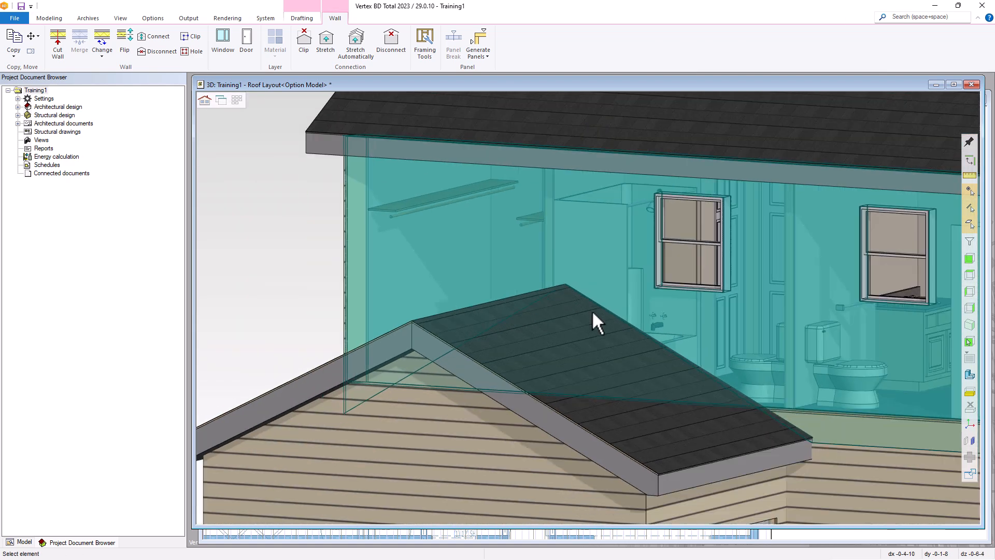
Reselect the upper rear siding layer and move its lower corner point straight up to the extension roof surface at the house corner
{"action": "left_click", "coordinate": [725, 321]}
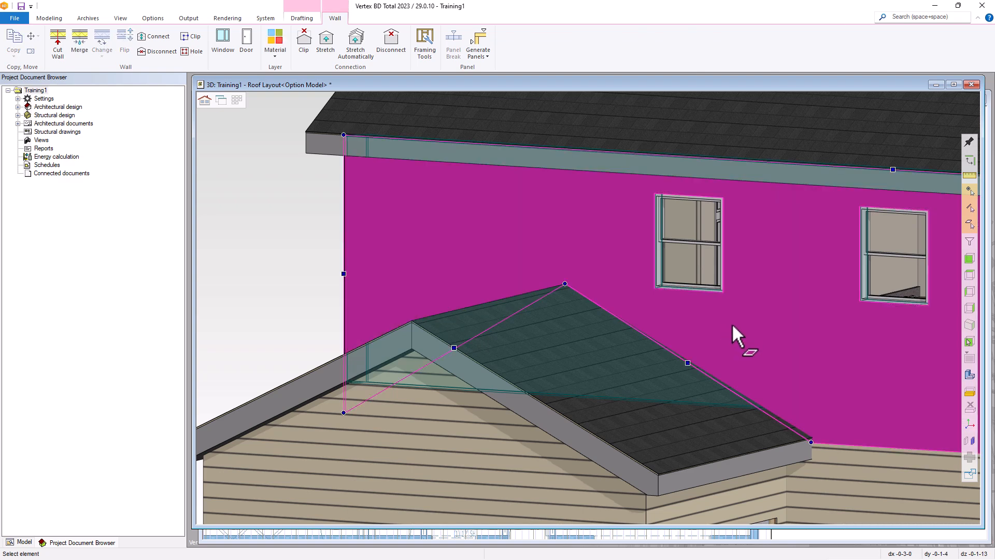
{"action": "middle_click_drag", "start_coordinate": [397, 409], "coordinate": [429, 409]}
{"action": "scroll", "coordinate": [429, 409], "scroll_direction": "up", "scroll_amount": 1}
{"action": "scroll", "coordinate": [551, 293], "scroll_direction": "down", "scroll_amount": 3}
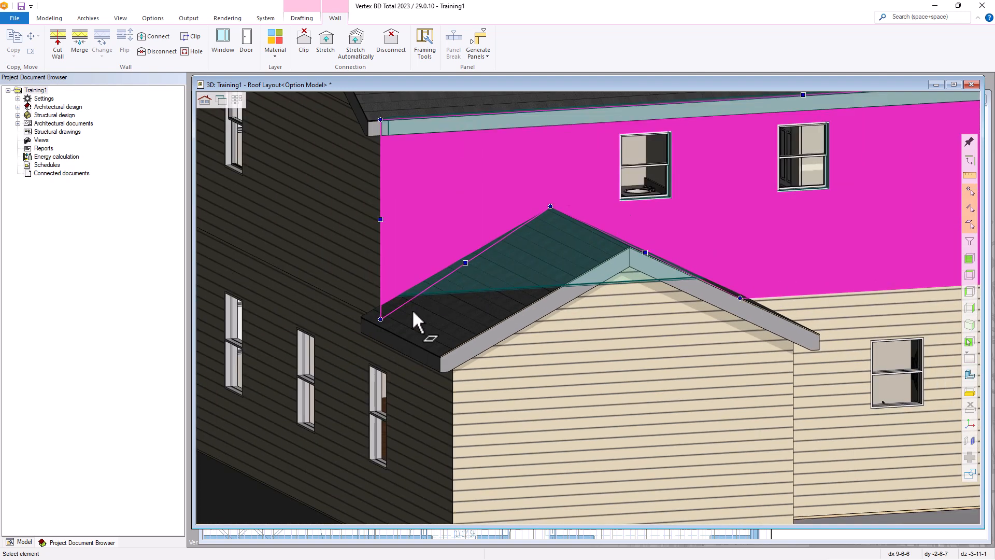
{"action": "scroll", "coordinate": [413, 316], "scroll_direction": "up", "scroll_amount": 3}
{"action": "scroll", "coordinate": [559, 326], "scroll_direction": "up", "scroll_amount": 2}
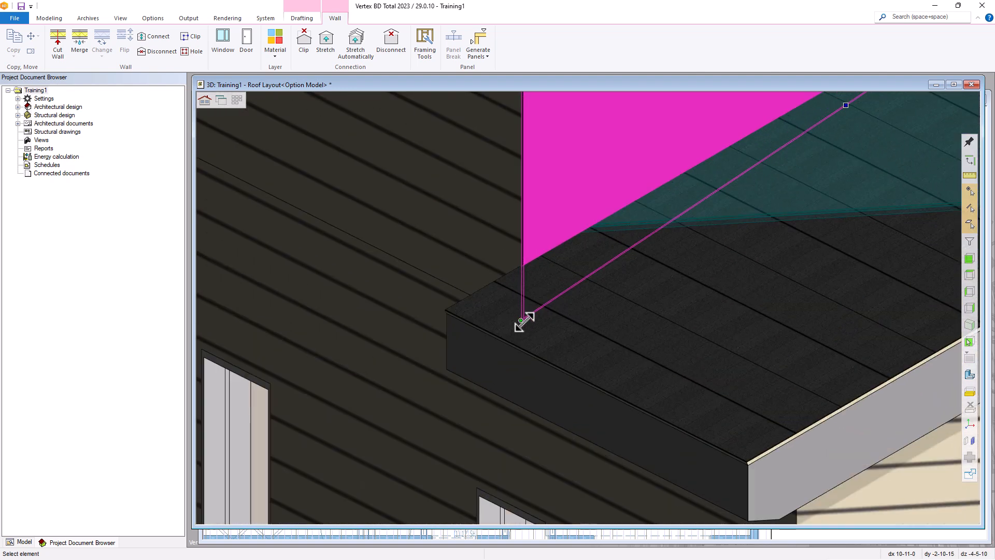
{"action": "left_click", "coordinate": [522, 320]}
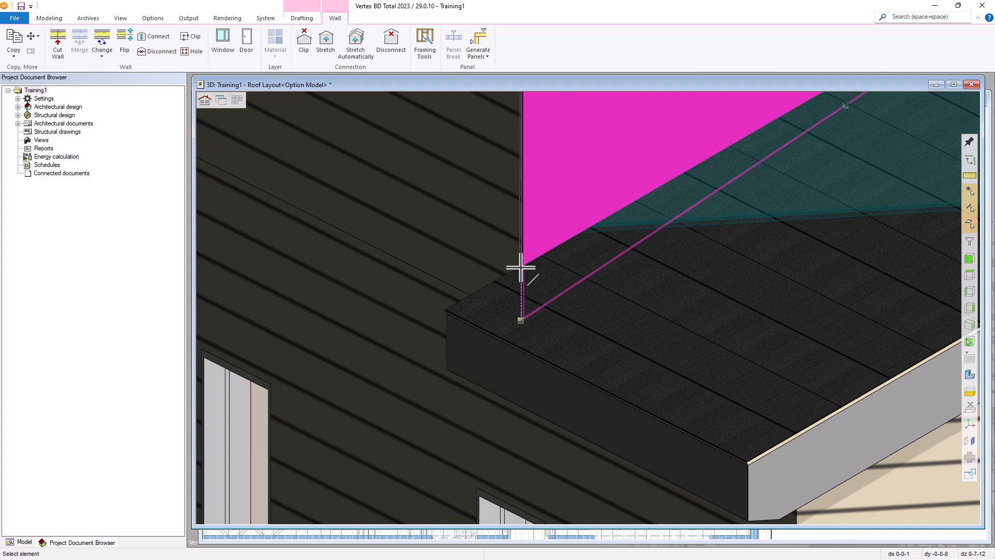
{"action": "scroll", "coordinate": [521, 269], "scroll_direction": "up", "scroll_amount": 2}
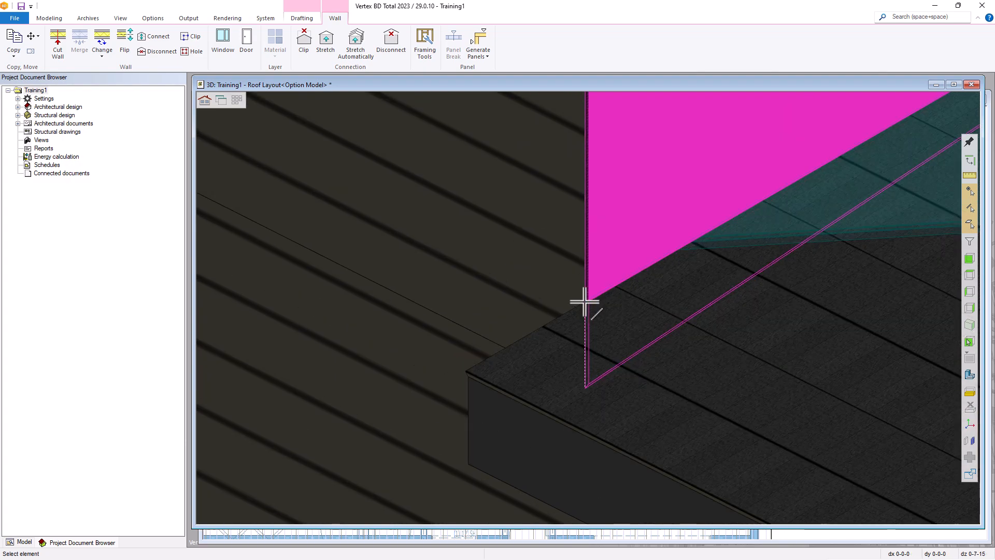
{"action": "left_click", "coordinate": [585, 301]}
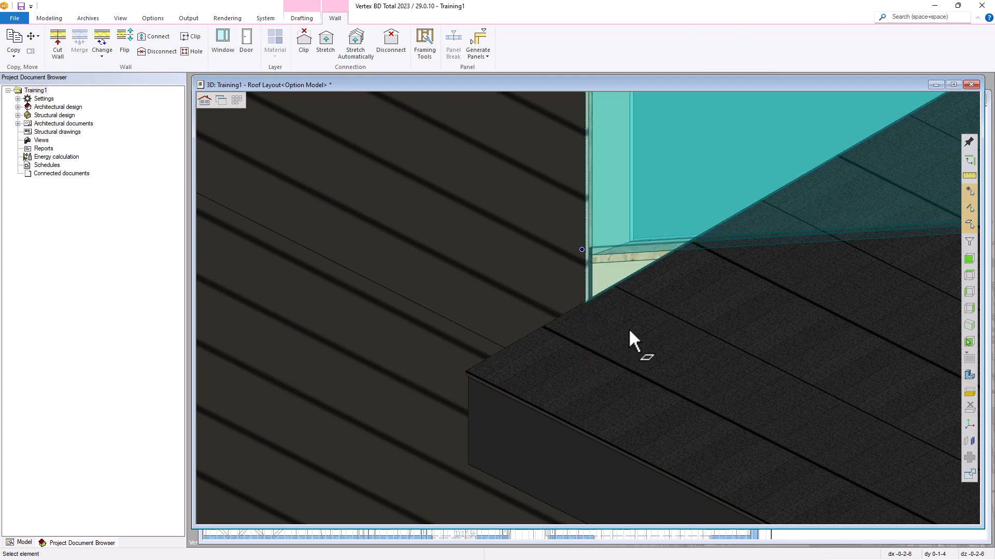
Temporarily hide the extension roof slope opposite the sliding door to examine the siding cut behind it, and restore the hidden slope
{"action": "left_click", "coordinate": [648, 342]}
{"action": "scroll", "coordinate": [649, 343], "scroll_direction": "up", "scroll_amount": 2}
{"action": "scroll", "coordinate": [649, 343], "scroll_direction": "down", "scroll_amount": 2}
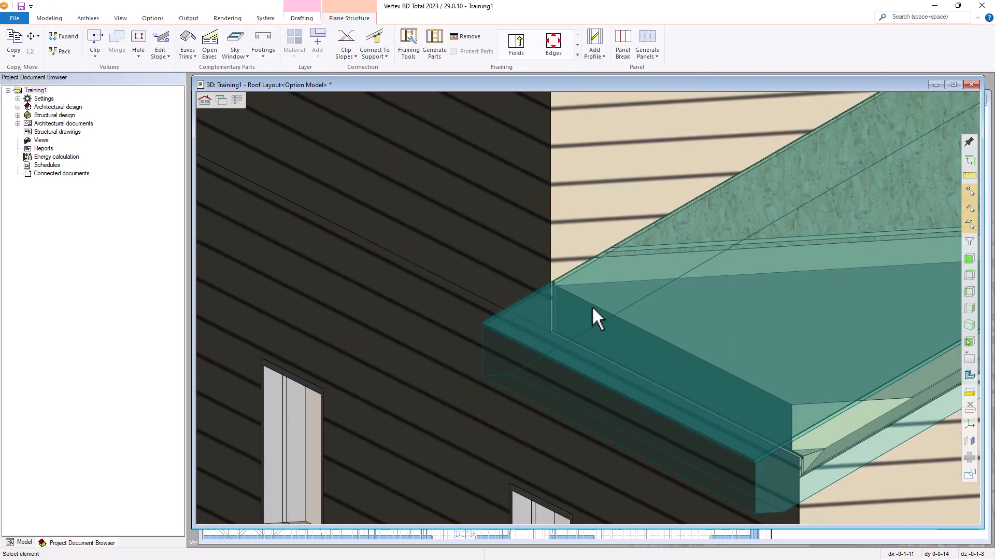
{"action": "scroll", "coordinate": [626, 303], "scroll_direction": "down", "scroll_amount": 3}
{"action": "middle_click", "coordinate": [621, 307]}
{"action": "scroll", "coordinate": [590, 309], "scroll_direction": "down", "scroll_amount": 2}
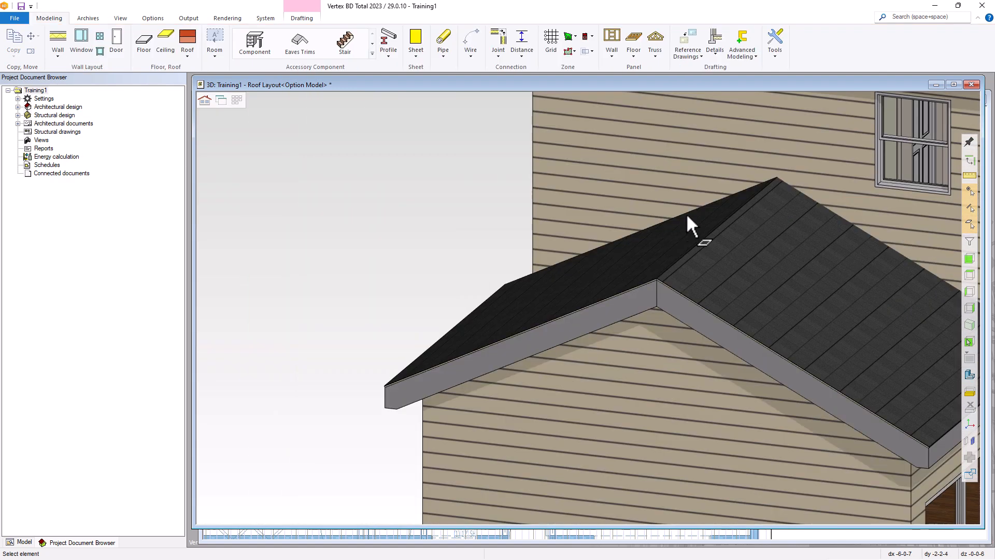
{"action": "left_click", "coordinate": [692, 201]}
{"action": "left_click", "coordinate": [594, 282]}
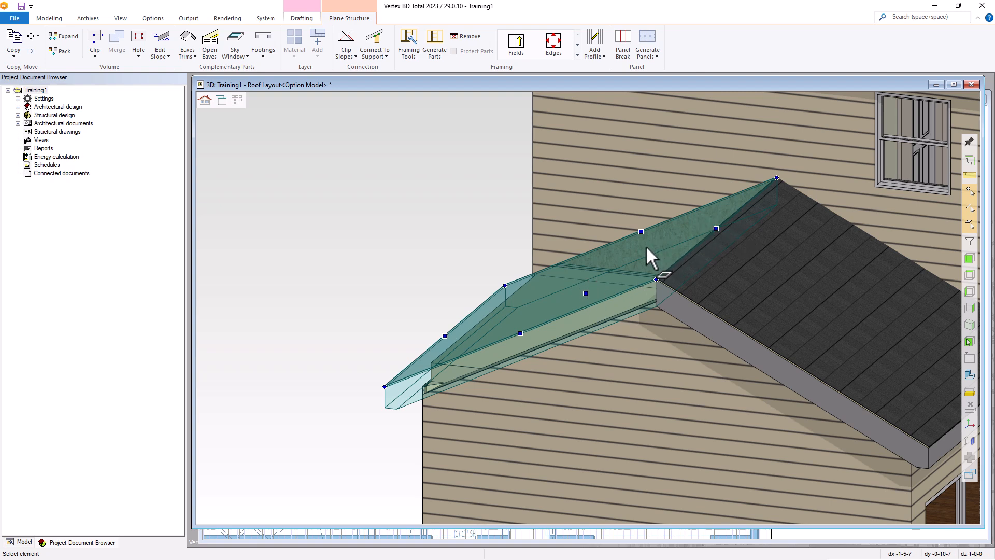
{"action": "key", "text": "Escape"}
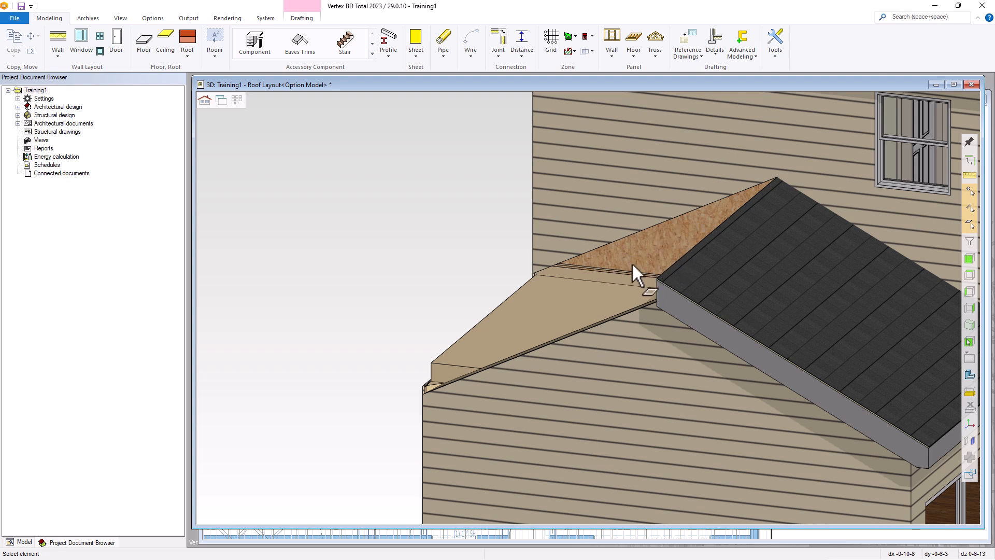
{"action": "right_click", "coordinate": [478, 200]}
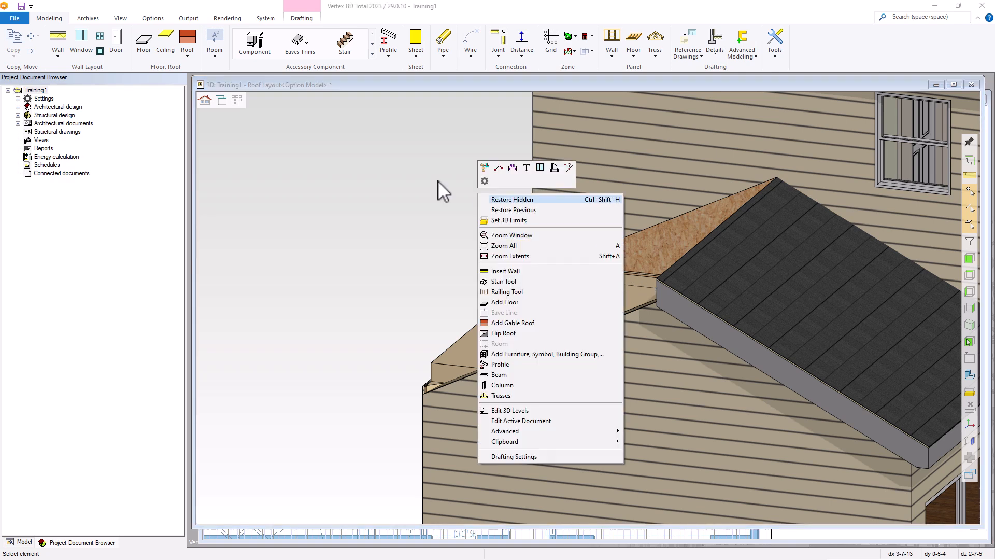
{"action": "left_click", "coordinate": [501, 200]}
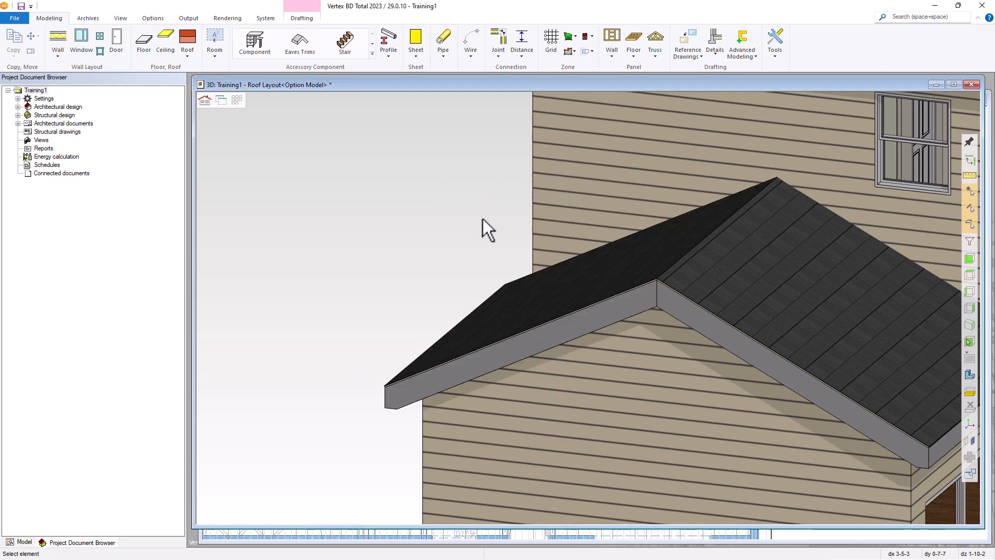
Select the upper rear siding layer and insert a point in its sloped edge near the sliding-door-side eave of the extension roof
{"action": "scroll", "coordinate": [518, 308], "scroll_direction": "down", "scroll_amount": 4}
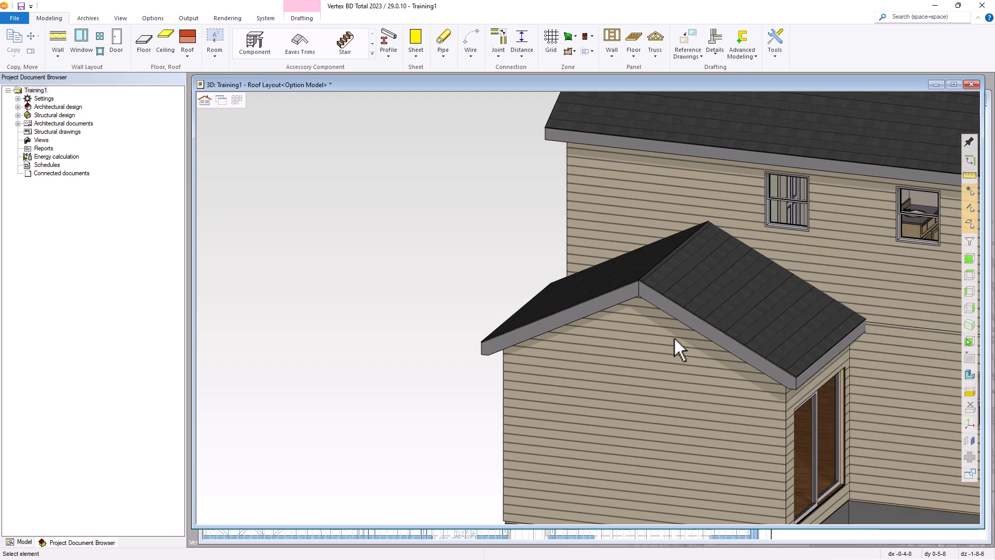
{"action": "left_click", "coordinate": [860, 308]}
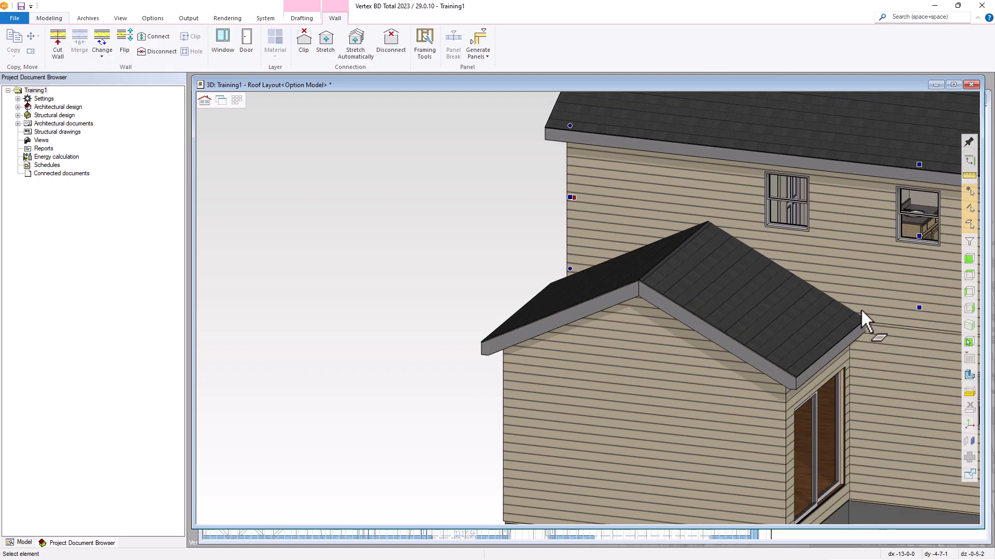
{"action": "left_click", "coordinate": [887, 276]}
{"action": "scroll", "coordinate": [866, 322], "scroll_direction": "up", "scroll_amount": 5}
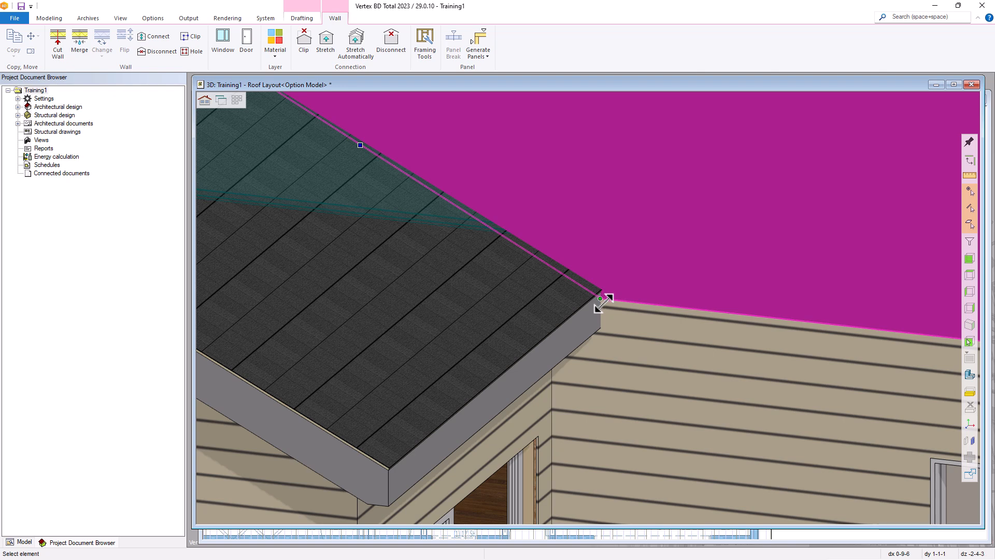
{"action": "left_click", "coordinate": [361, 146]}
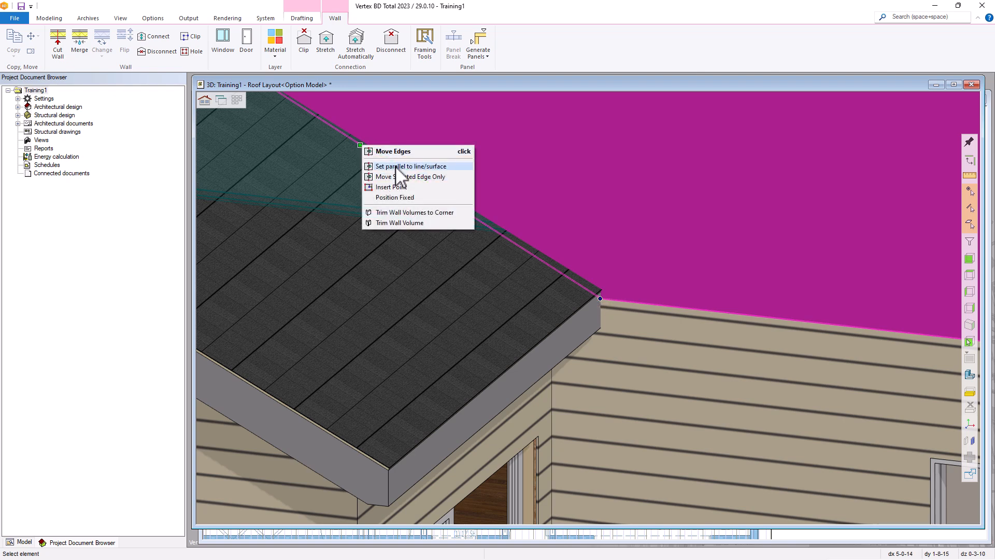
{"action": "left_click", "coordinate": [397, 187]}
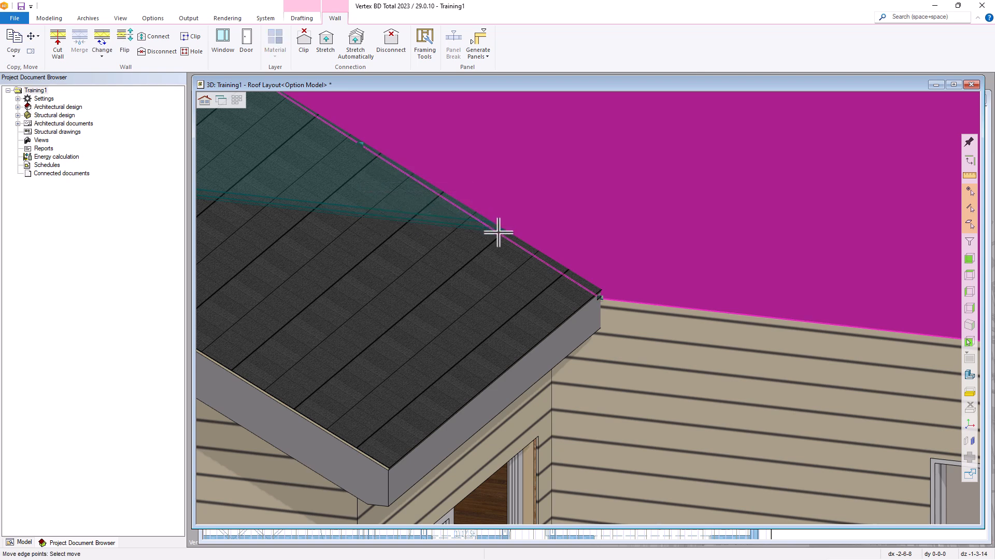
{"action": "left_click", "coordinate": [575, 285]}
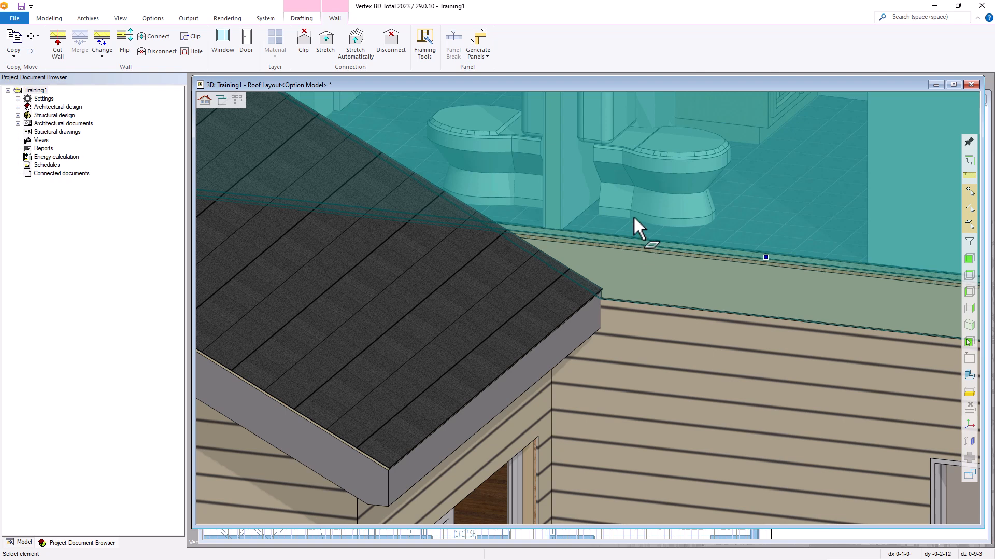
Move the siding layer's inserted point onto the extension roof's upper eave corner and clear the selection
{"action": "left_click", "coordinate": [634, 249]}
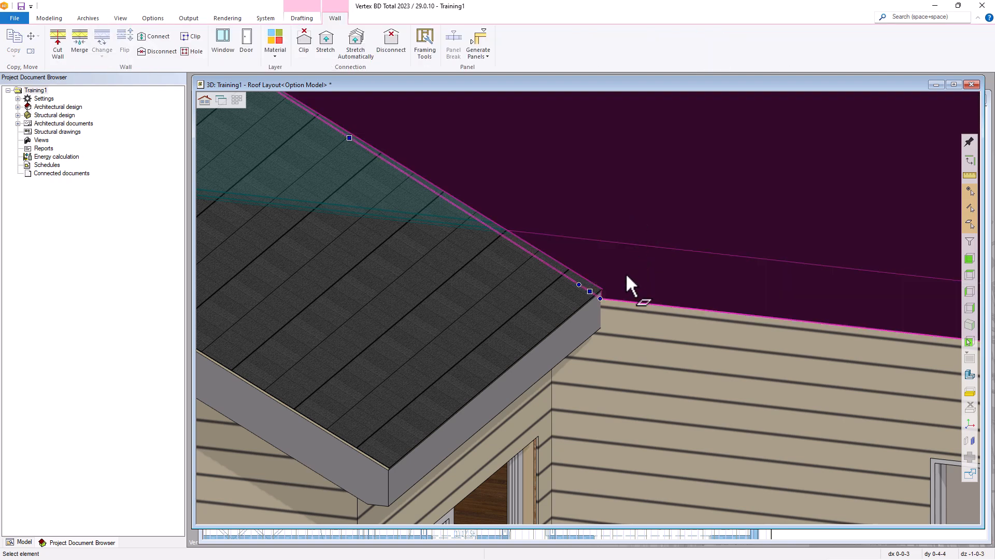
{"action": "left_click", "coordinate": [582, 287]}
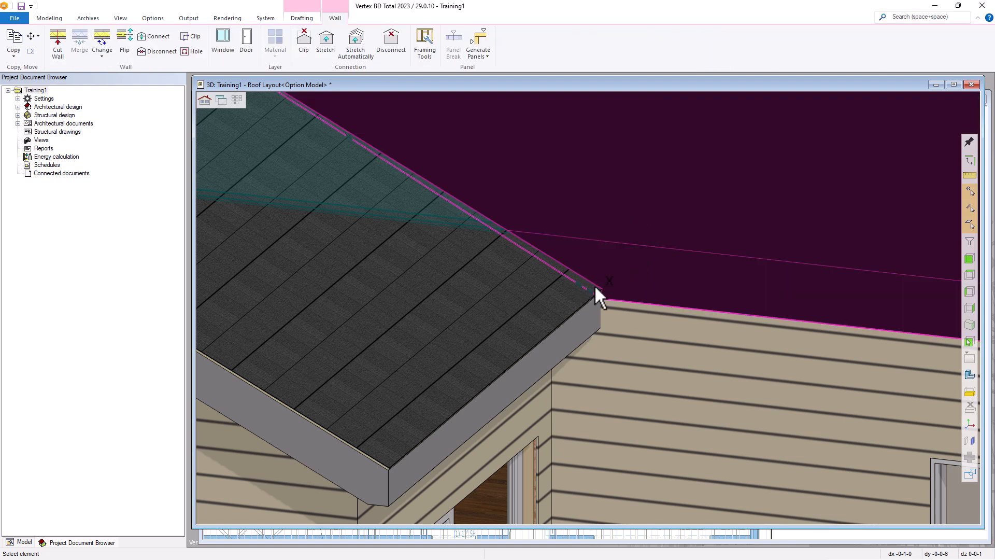
{"action": "scroll", "coordinate": [588, 285], "scroll_direction": "up", "scroll_amount": 2}
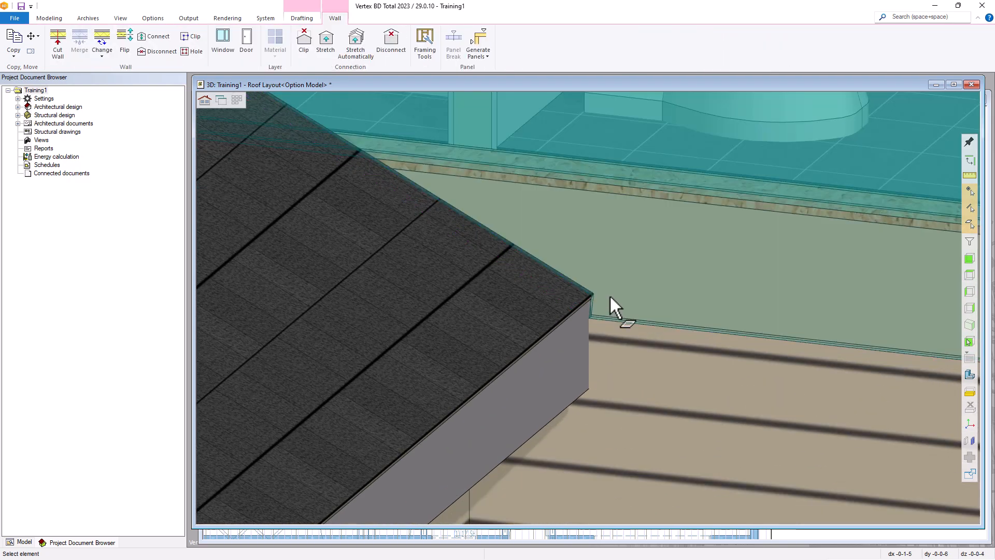
{"action": "scroll", "coordinate": [611, 300], "scroll_direction": "down", "scroll_amount": 4}
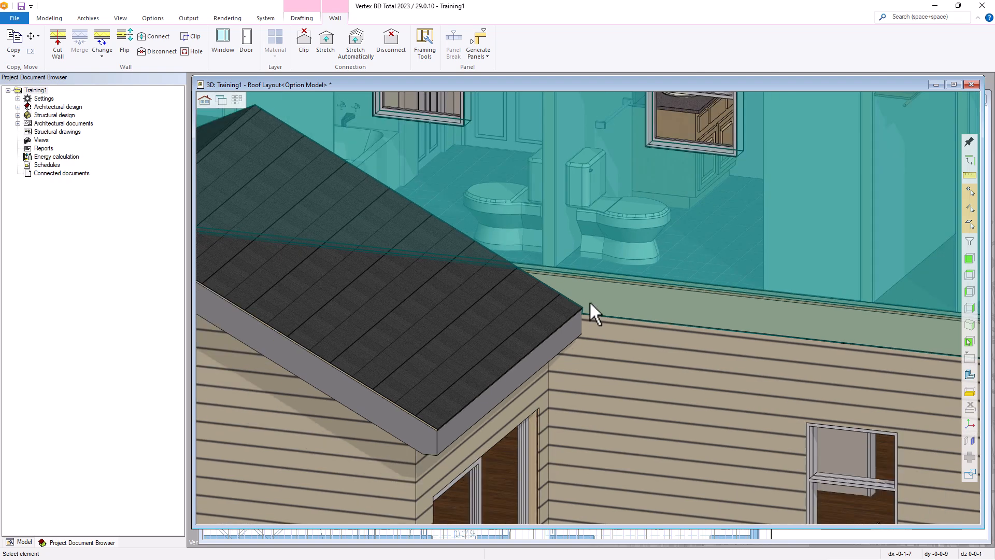
{"action": "key", "text": "Escape"}
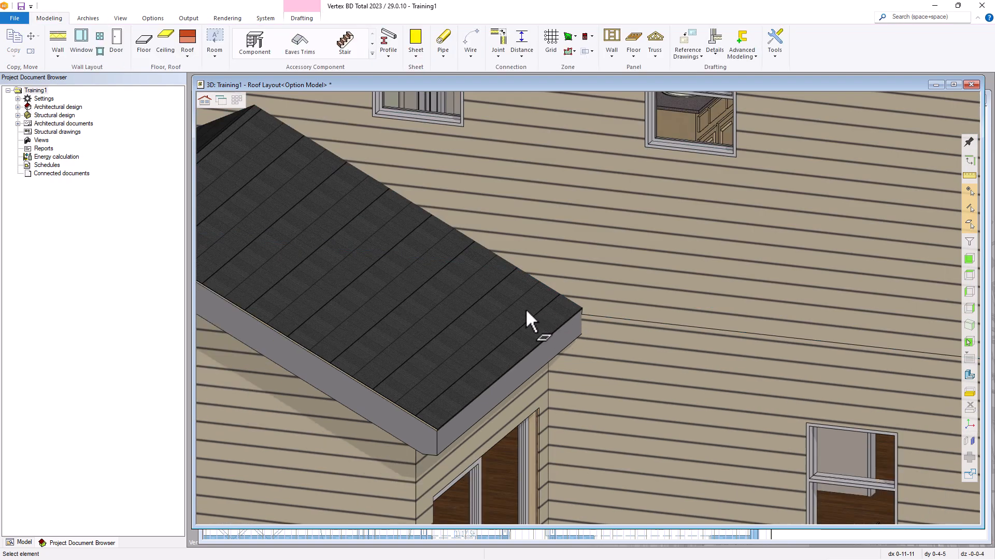
Temporarily hide the extension roof's sliding-door-side slope to examine the siding edge behind it, and restore the hidden slope
{"action": "left_click", "coordinate": [522, 312]}
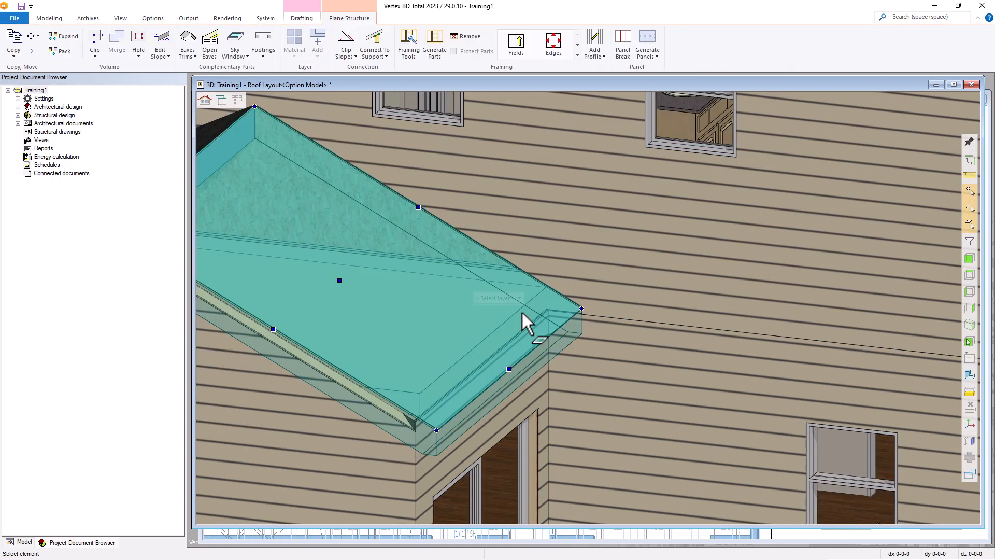
{"action": "key", "text": "Escape"}
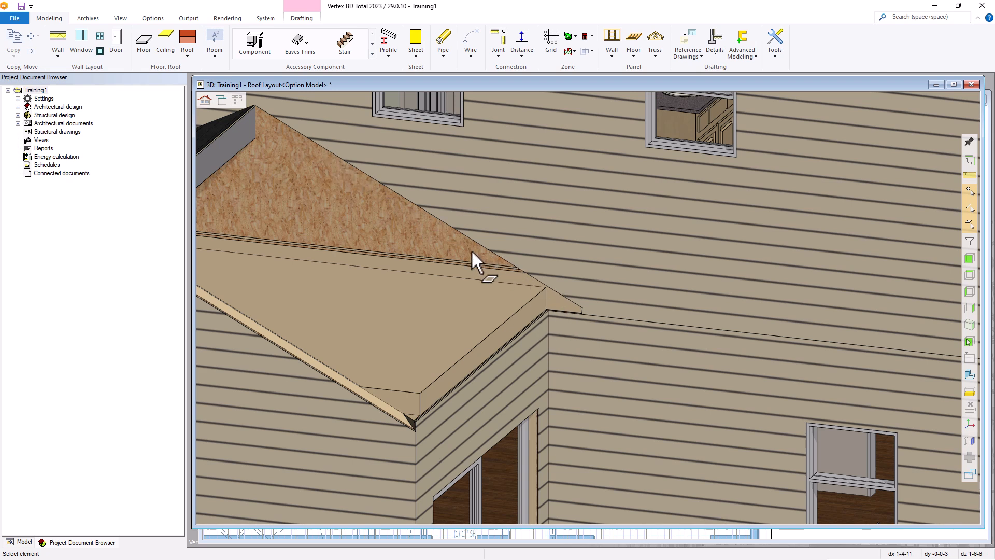
{"action": "right_click", "coordinate": [497, 268]}
{"action": "left_click", "coordinate": [519, 287]}
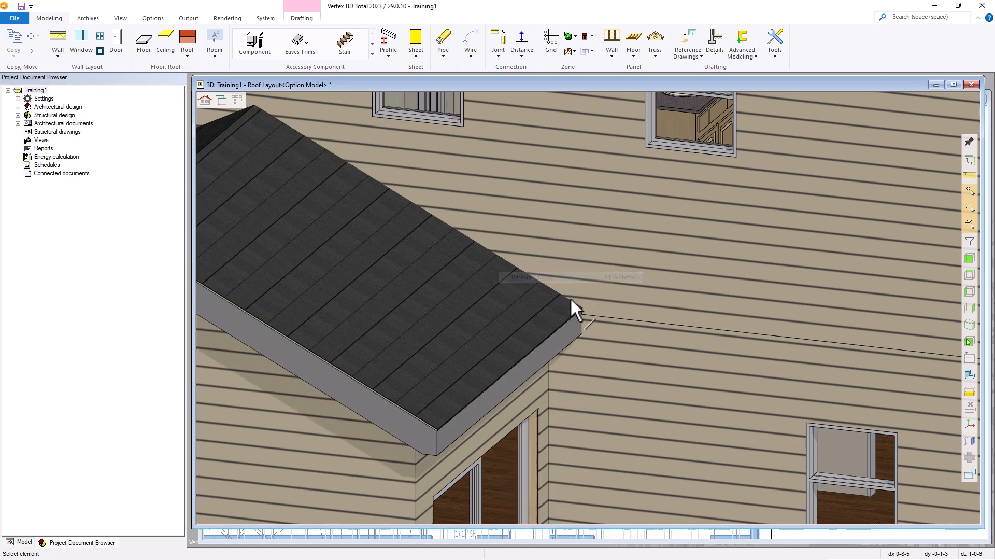
{"action": "scroll", "coordinate": [588, 311], "scroll_direction": "down", "scroll_amount": 5}
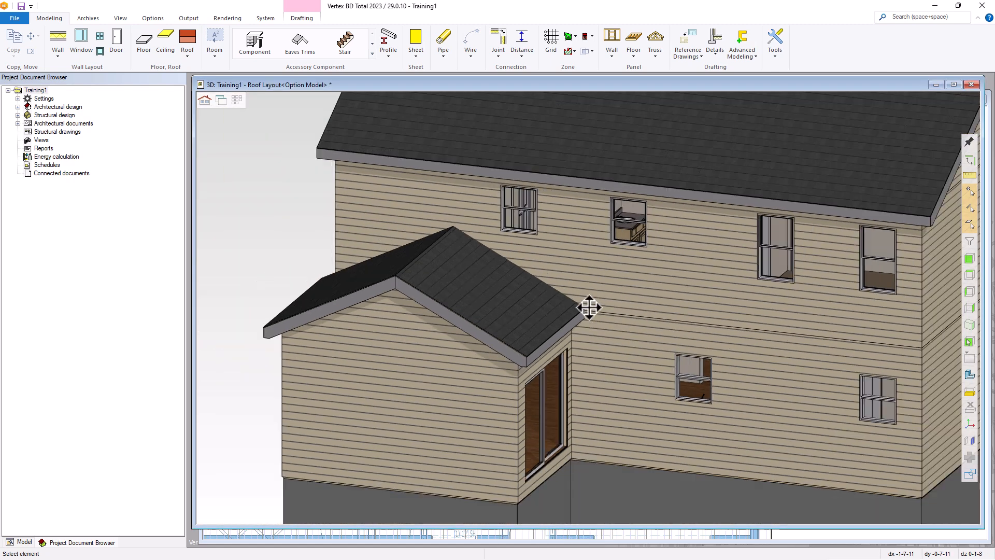
{"action": "scroll", "coordinate": [591, 313], "scroll_direction": "down", "scroll_amount": 2}
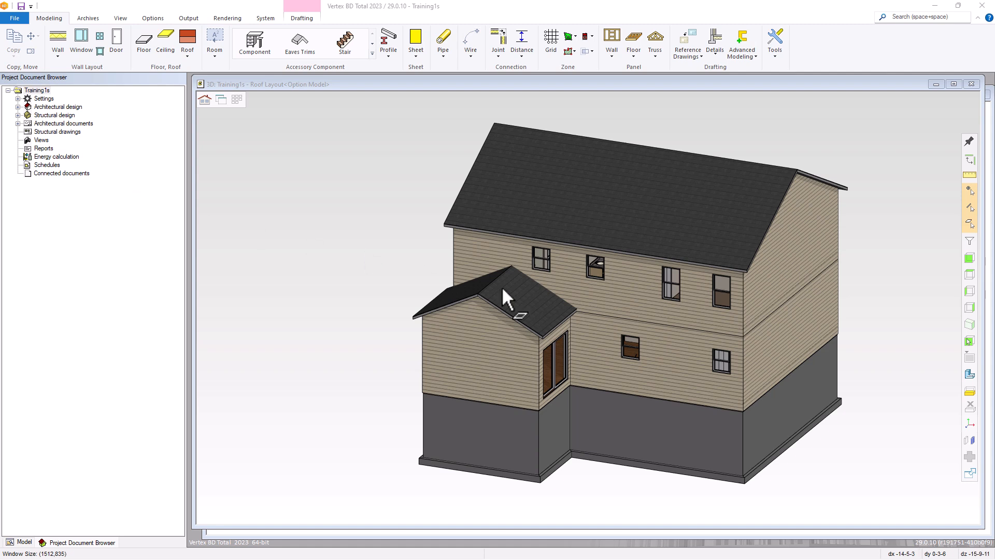
Open the 1st Level wall layout drawing-model pair of the Training1s project
{"action": "left_click", "coordinate": [237, 99]}
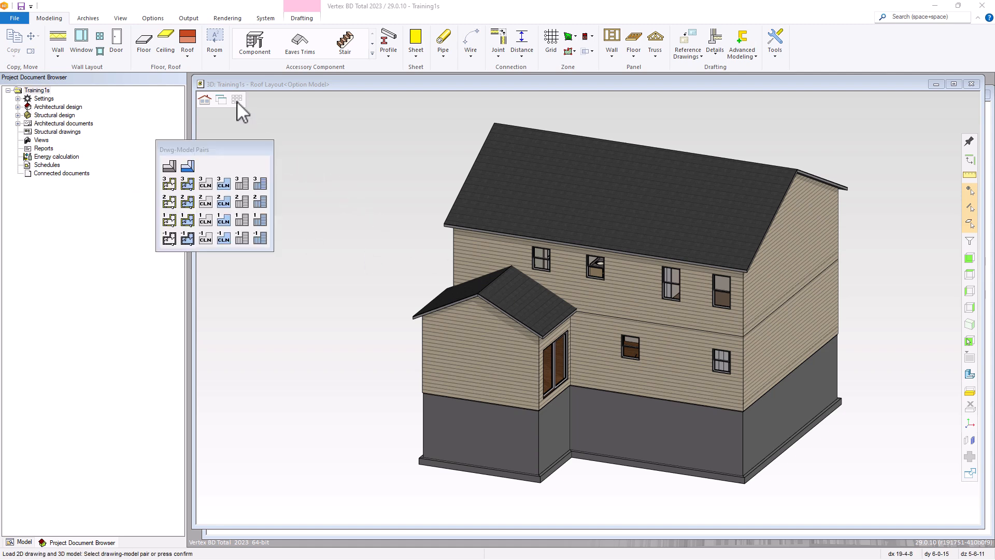
{"action": "left_click", "coordinate": [169, 221]}
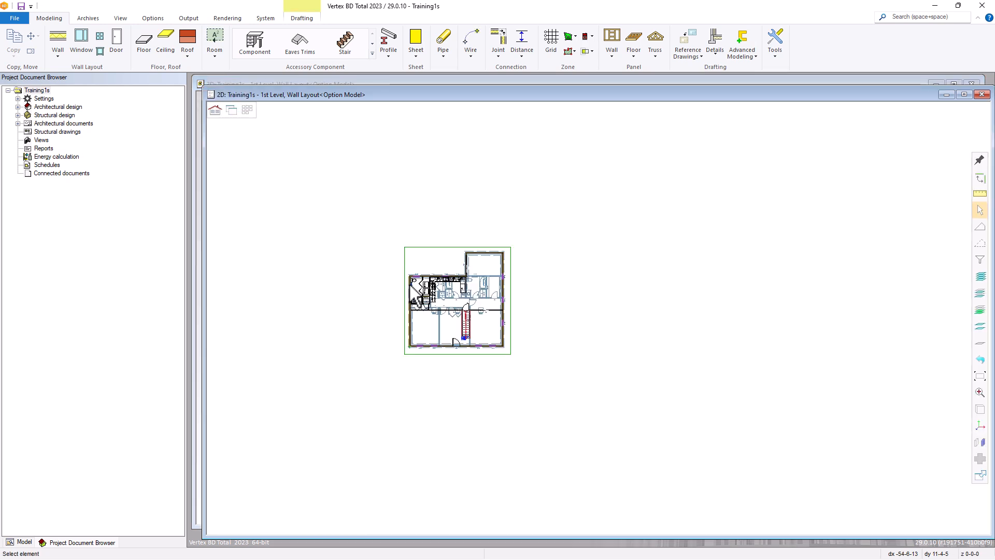
{"action": "scroll", "coordinate": [546, 315], "scroll_direction": "up", "scroll_amount": 3}
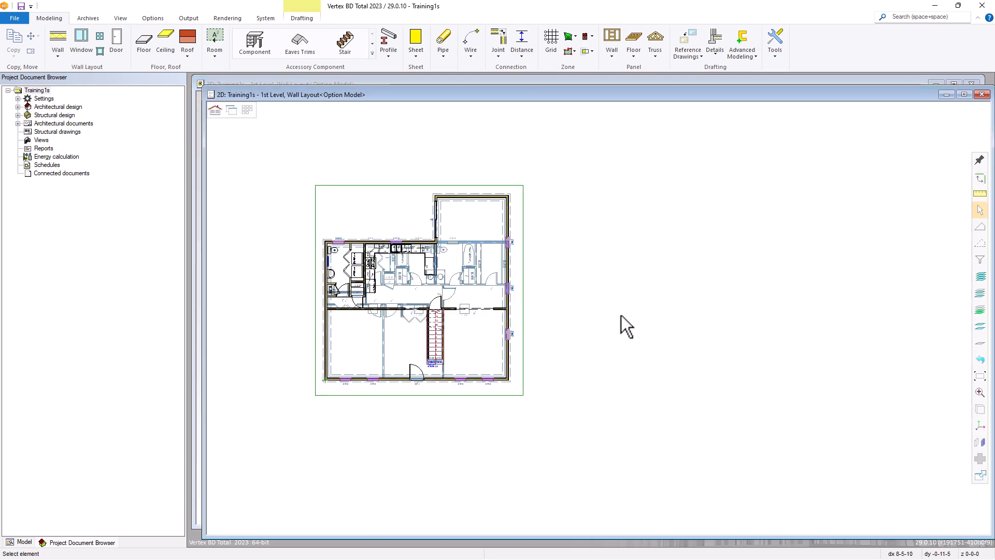
Start inserting exterior walls of the 550S162-54 C/C Ext Bearing type from the Ext Bearing - 550 library group
{"action": "scroll", "coordinate": [703, 300], "scroll_direction": "up", "scroll_amount": 1}
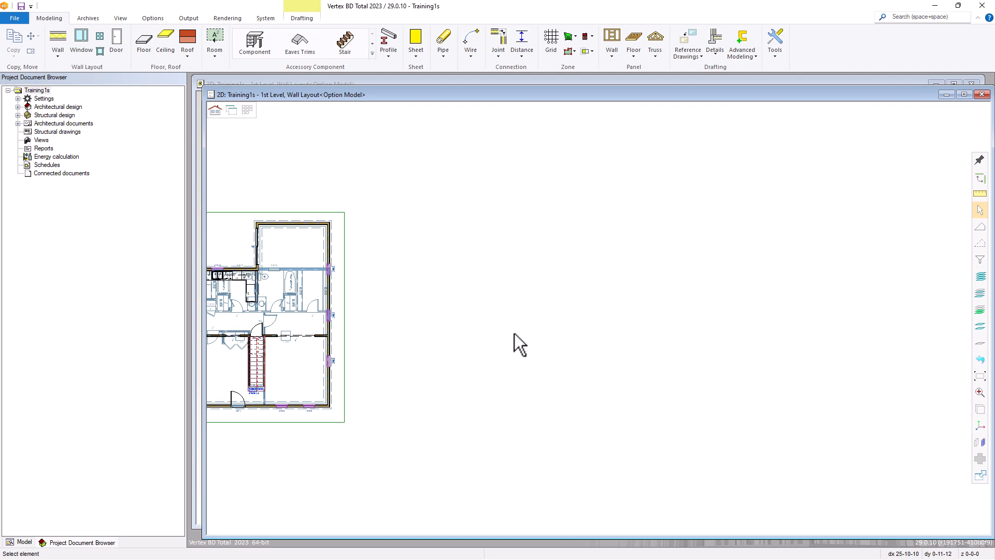
{"action": "left_click", "coordinate": [58, 43]}
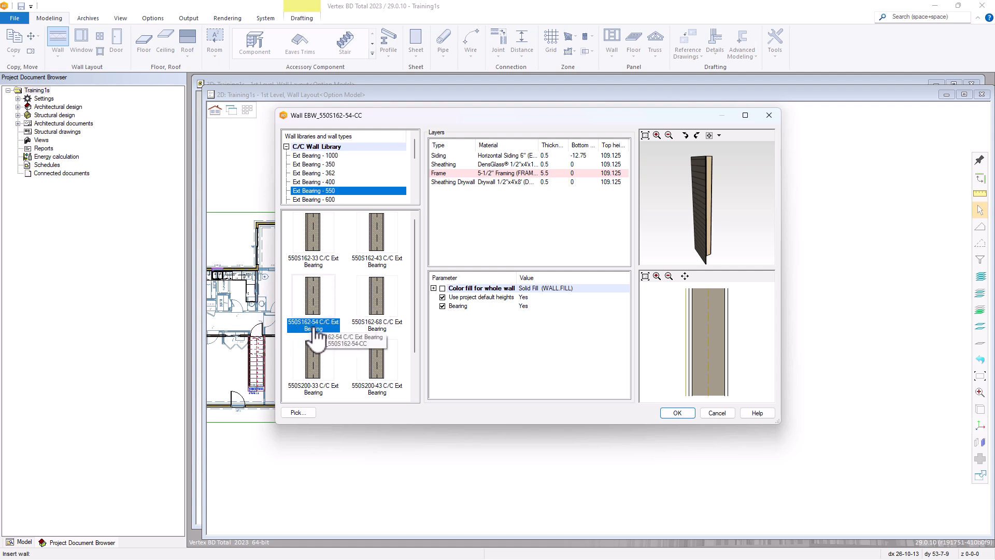
{"action": "left_click", "coordinate": [318, 291]}
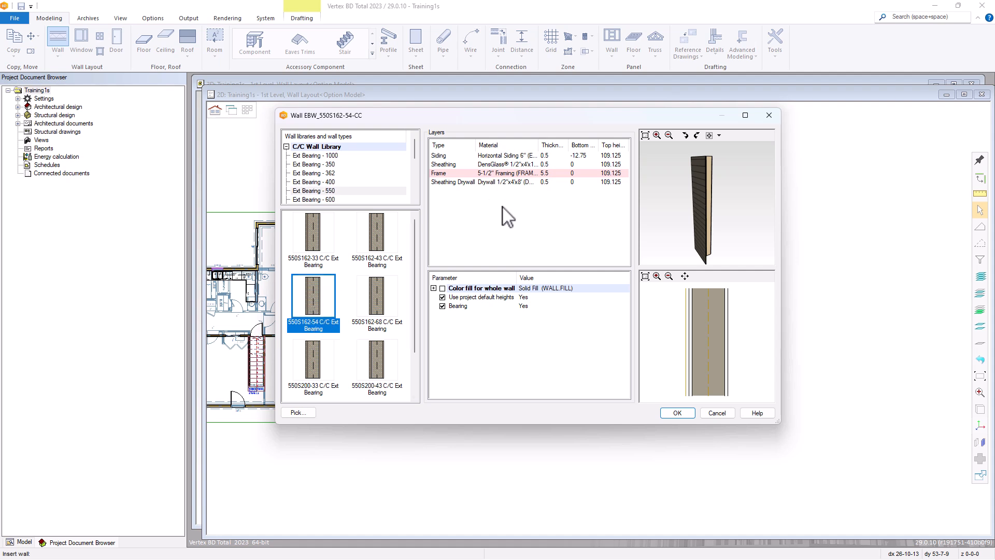
{"action": "left_click", "coordinate": [677, 412]}
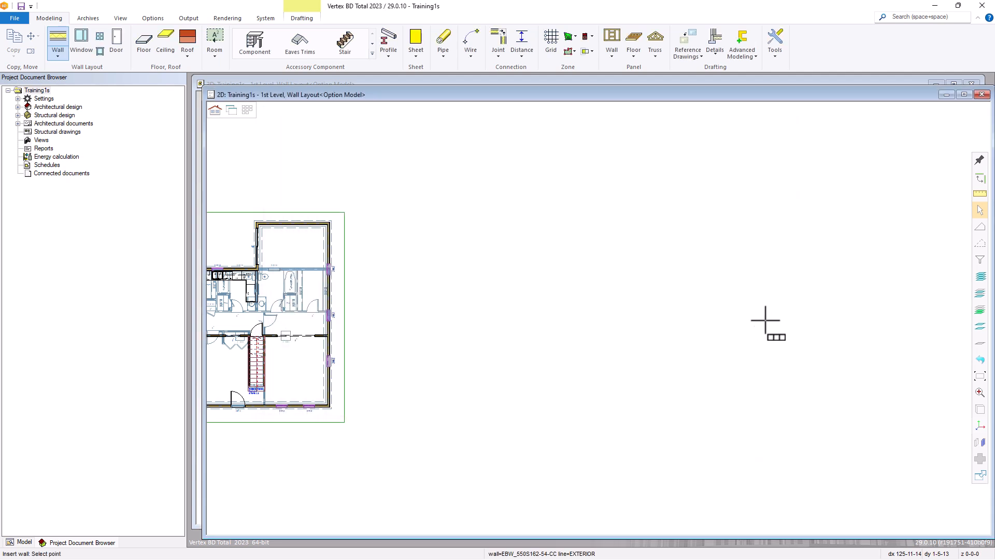
In the empty area beside the existing plan, draw the small extension's three walls, making the end wall 10' long and finishing beneath the start point
{"action": "left_click", "coordinate": [740, 284]}
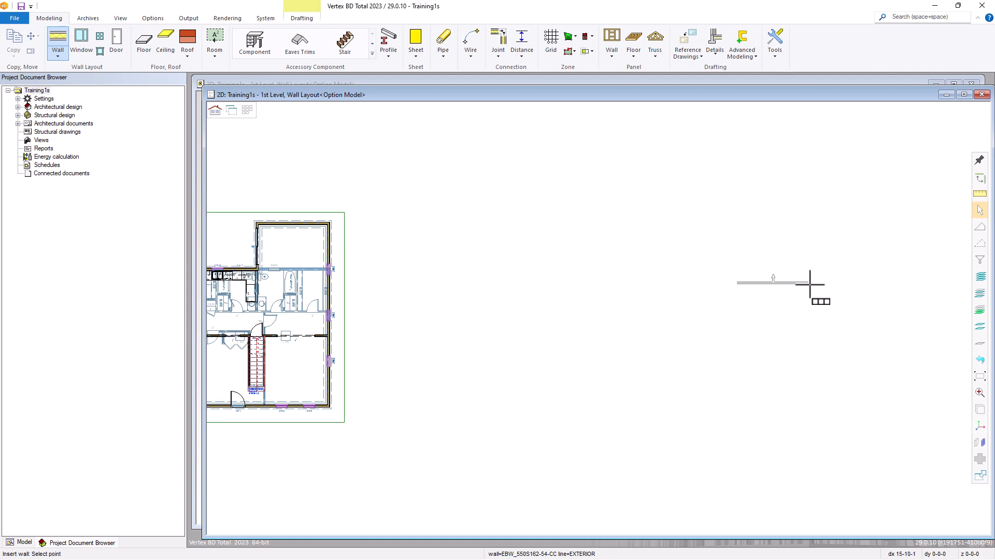
{"action": "key", "text": "Return"}
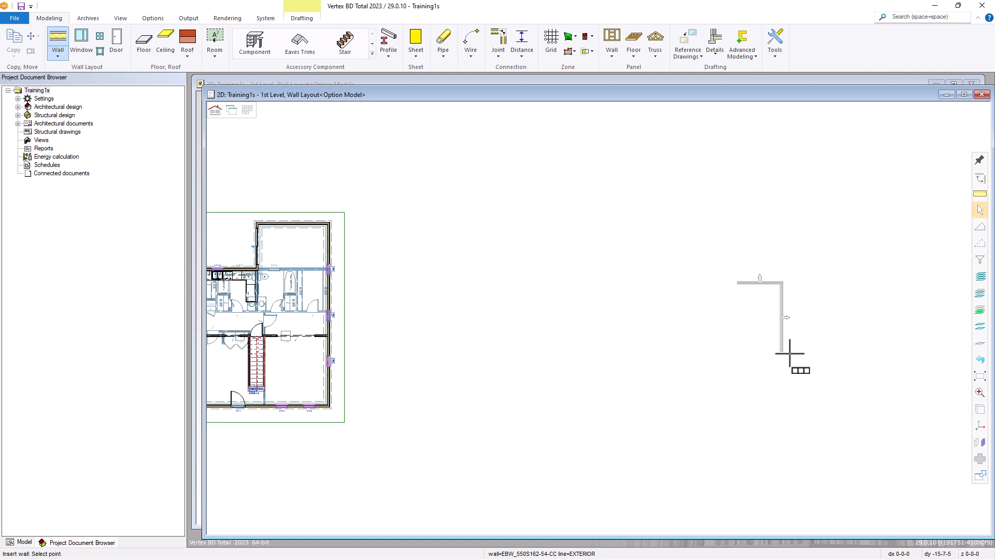
{"action": "type", "text": "10"}
{"action": "key", "text": "Return"}
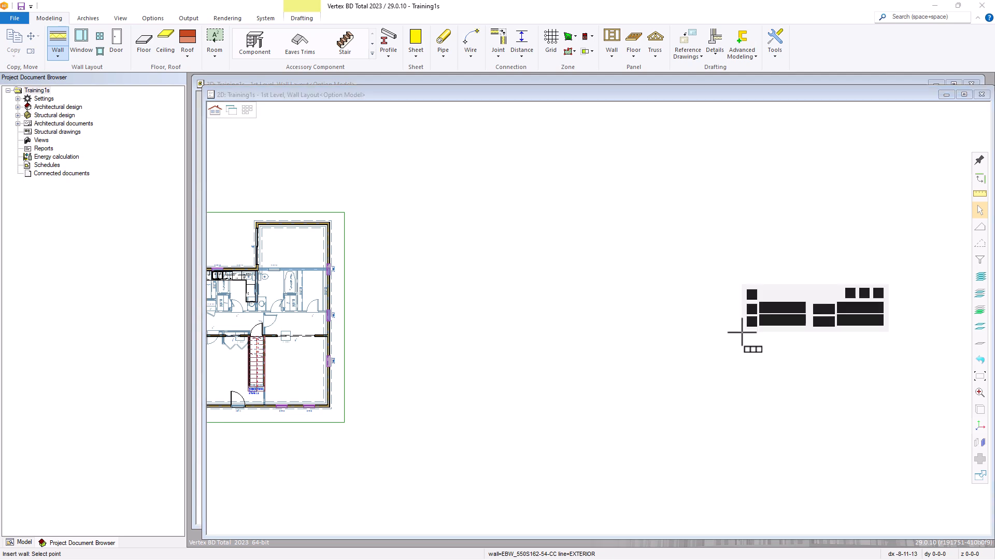
{"action": "left_click", "coordinate": [736, 328]}
Continue the wall chain with a vertically locked 6' segment downward, followed by a 30' long wall away from the extension
{"action": "right_click", "coordinate": [734, 348]}
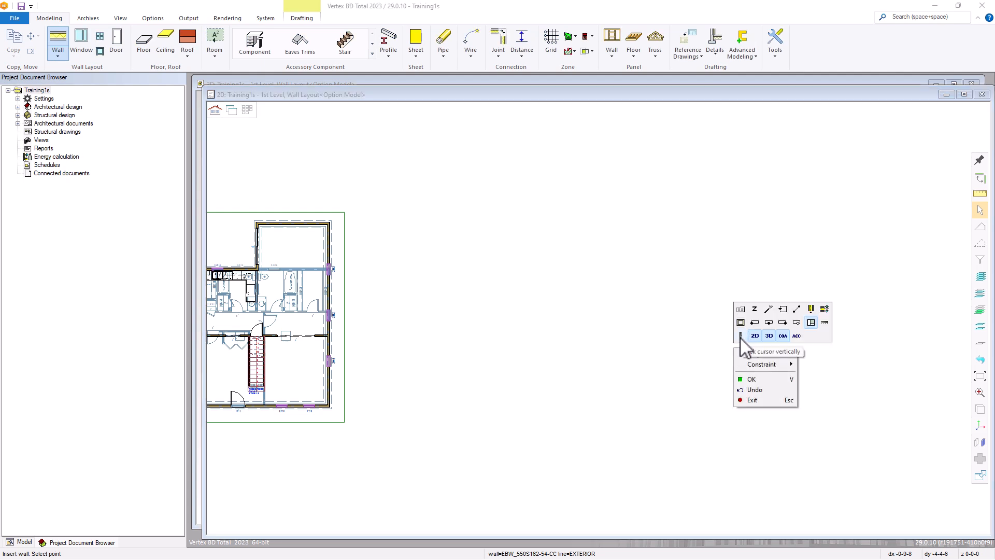
{"action": "left_click", "coordinate": [741, 336]}
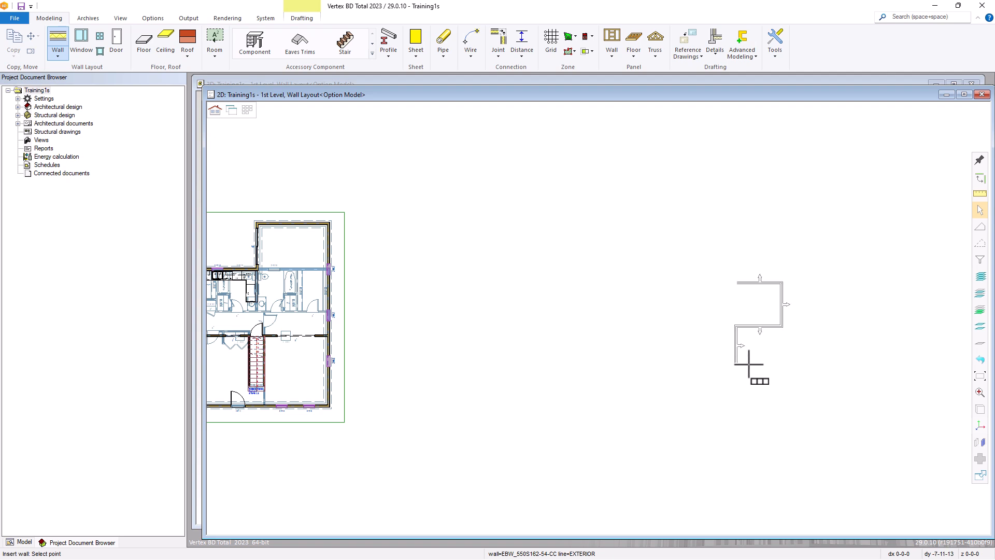
{"action": "type", "text": "6"}
{"action": "key", "text": "Return"}
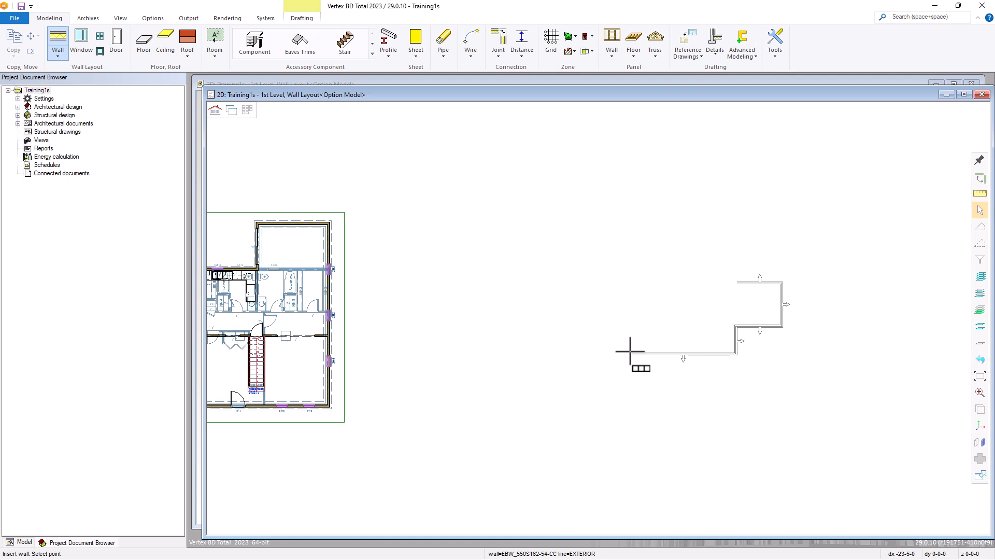
{"action": "type", "text": "30"}
{"action": "key", "text": "Return"}
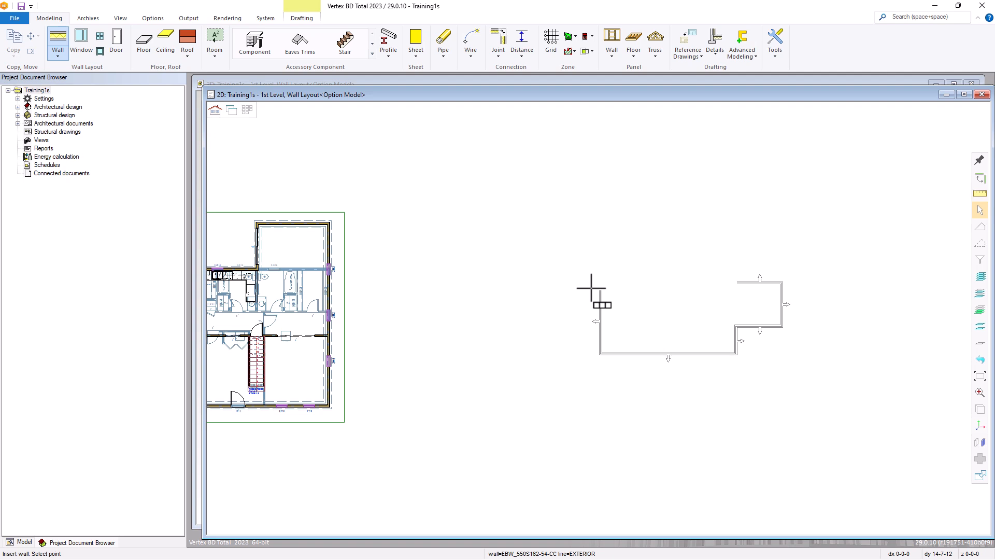
Complete the main building with a 22' end wall and a 30' upper wall, and close the outline at the extension's starting corner
{"action": "type", "text": "22"}
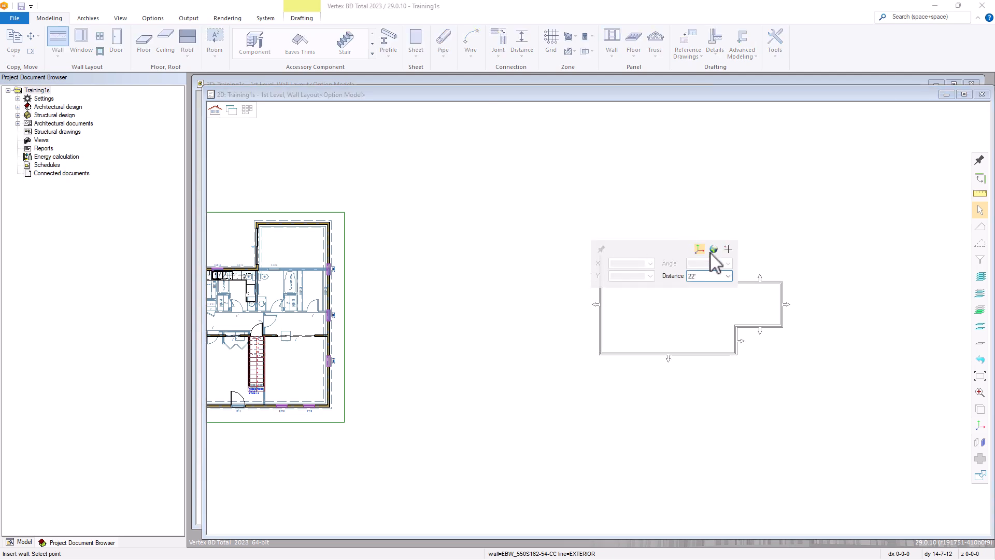
{"action": "key", "text": "Return"}
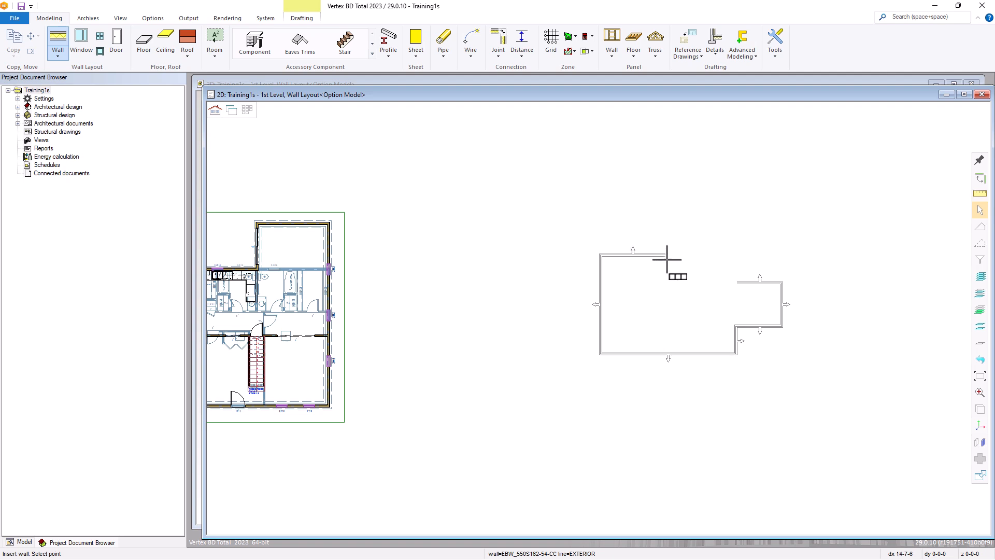
{"action": "type", "text": "30"}
{"action": "key", "text": "Return"}
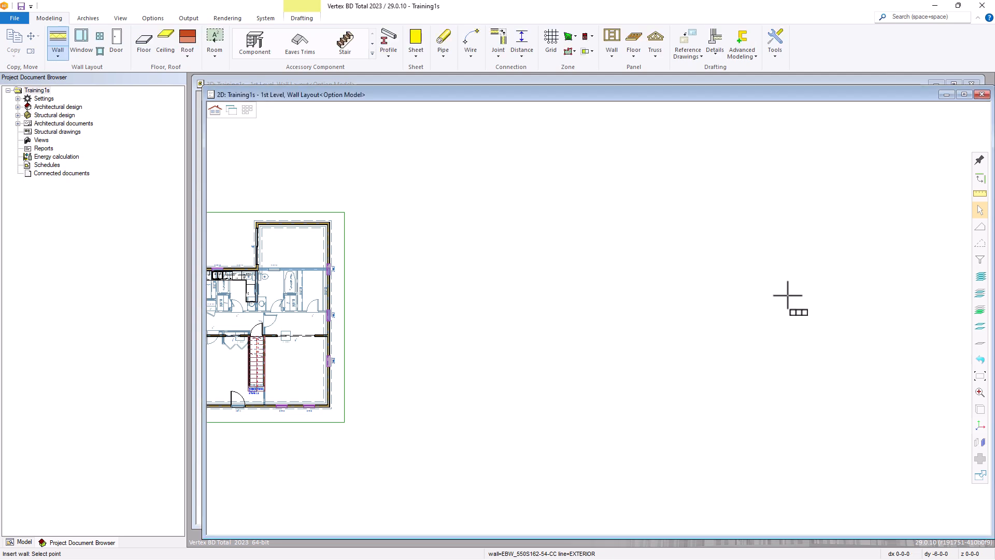
{"action": "scroll", "coordinate": [746, 284], "scroll_direction": "up", "scroll_amount": 5}
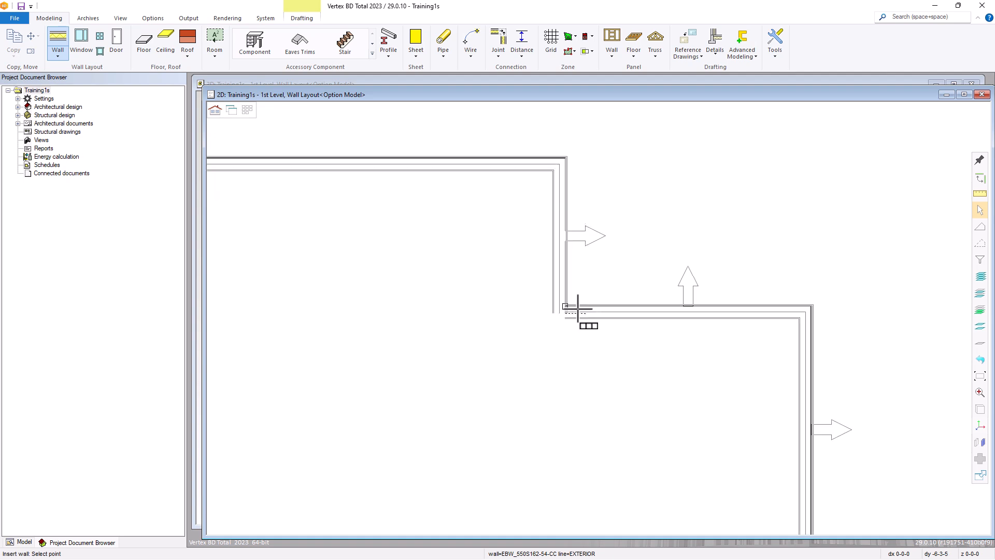
{"action": "left_click", "coordinate": [566, 306]}
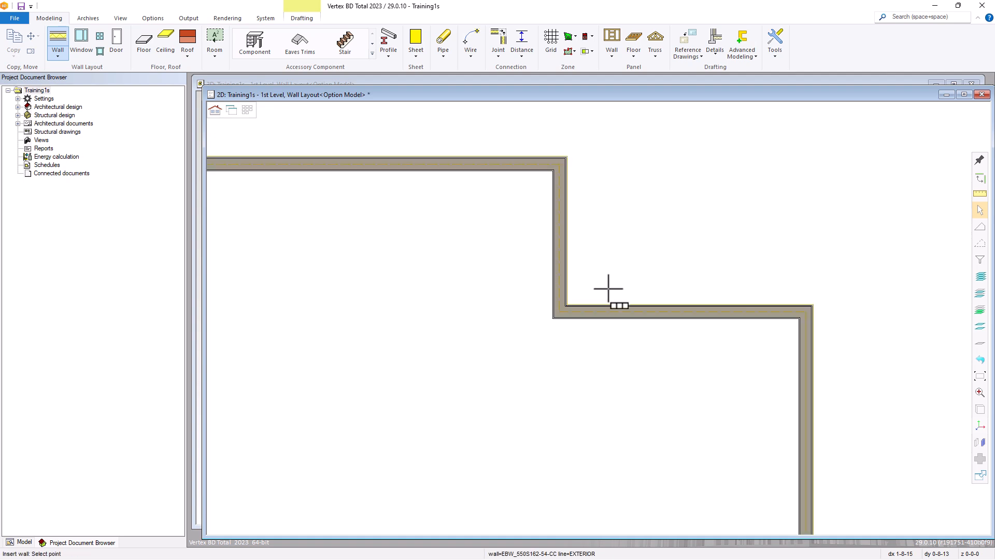
{"action": "scroll", "coordinate": [596, 339], "scroll_direction": "down", "scroll_amount": 4}
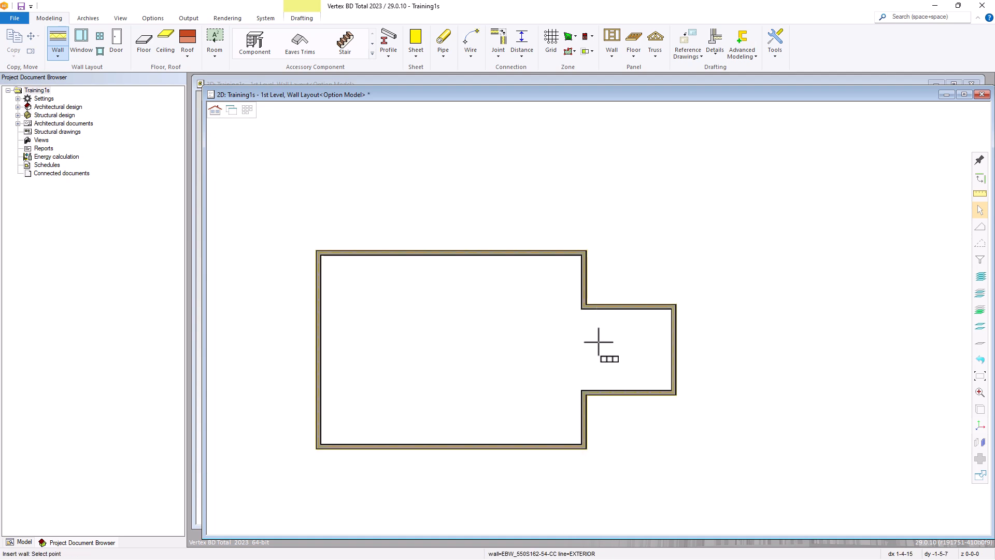
{"action": "key", "text": "Escape"}
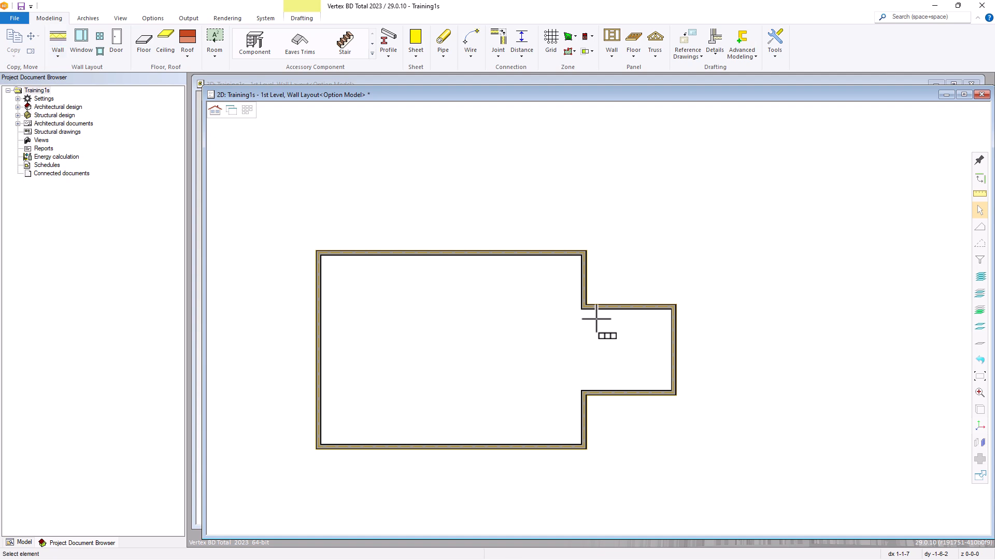
Switch to the 3D model of the 1st Level wall layout and view the new wall outline from the extension's end
{"action": "key", "text": "ctrl+Tab"}
{"action": "scroll", "coordinate": [580, 349], "scroll_direction": "down", "scroll_amount": 3}
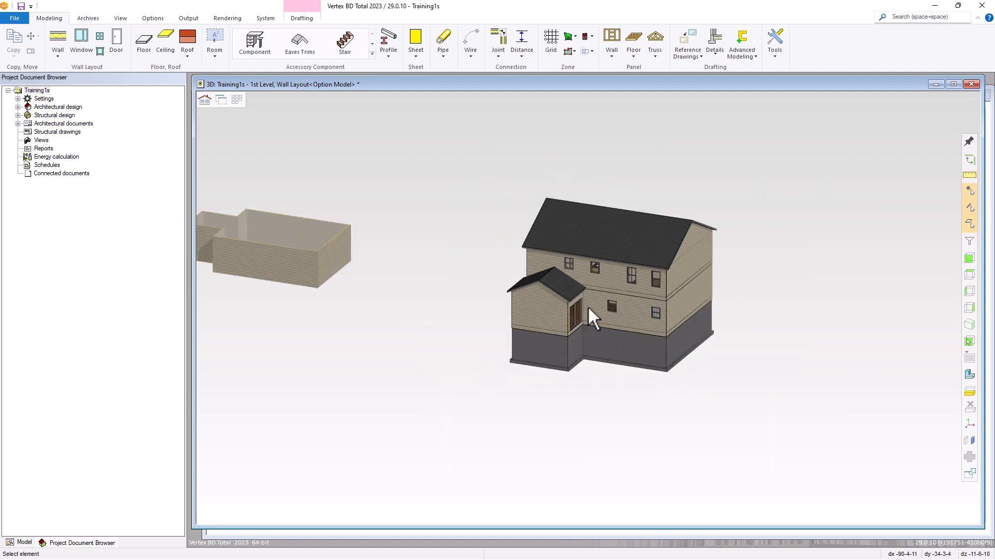
{"action": "scroll", "coordinate": [581, 350], "scroll_direction": "down", "scroll_amount": 1}
{"action": "scroll", "coordinate": [317, 257], "scroll_direction": "up", "scroll_amount": 4}
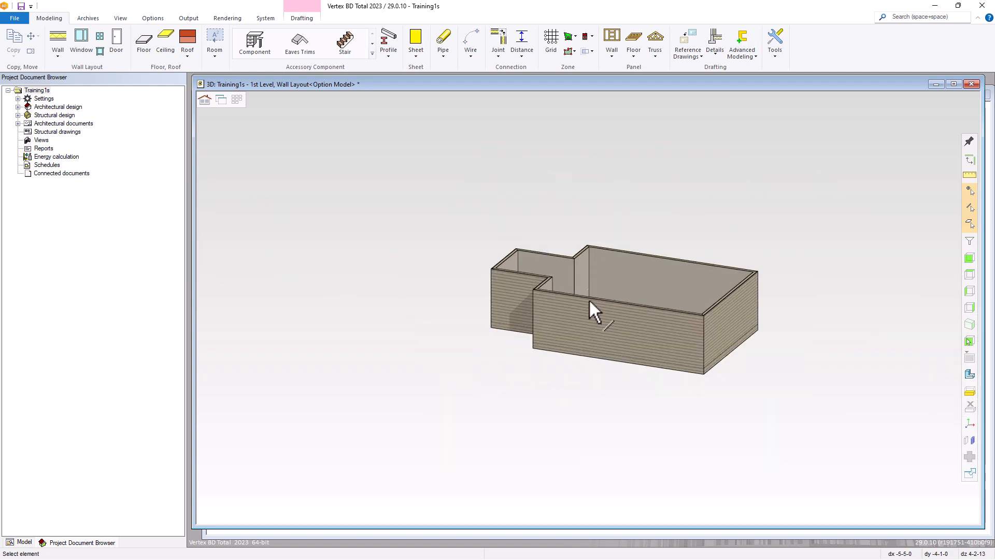
{"action": "scroll", "coordinate": [589, 303], "scroll_direction": "up", "scroll_amount": 2}
{"action": "middle_click_drag", "start_coordinate": [615, 311], "coordinate": [673, 313]}
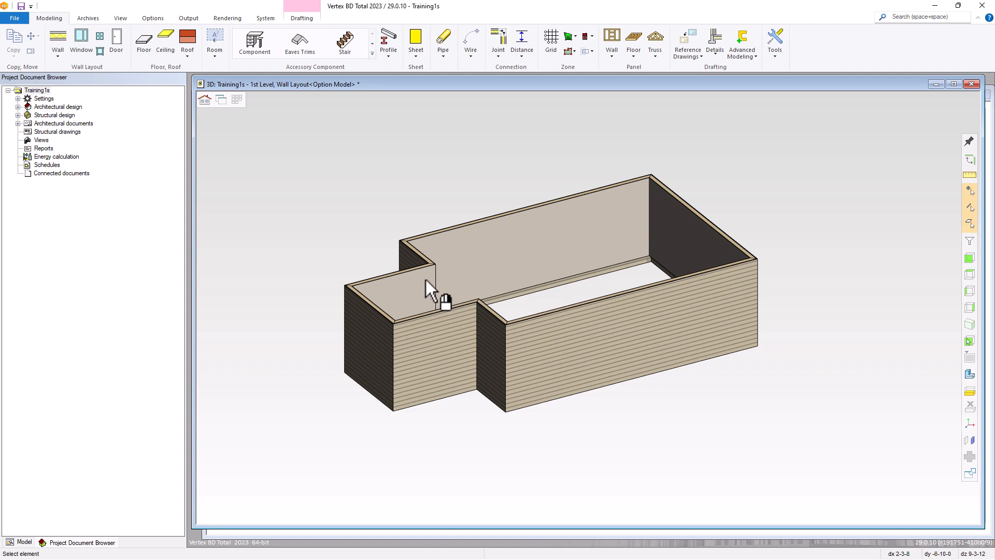
Select the extension's three walls and set the top height of their Frame layer to 120
{"action": "left_click", "coordinate": [398, 286]}
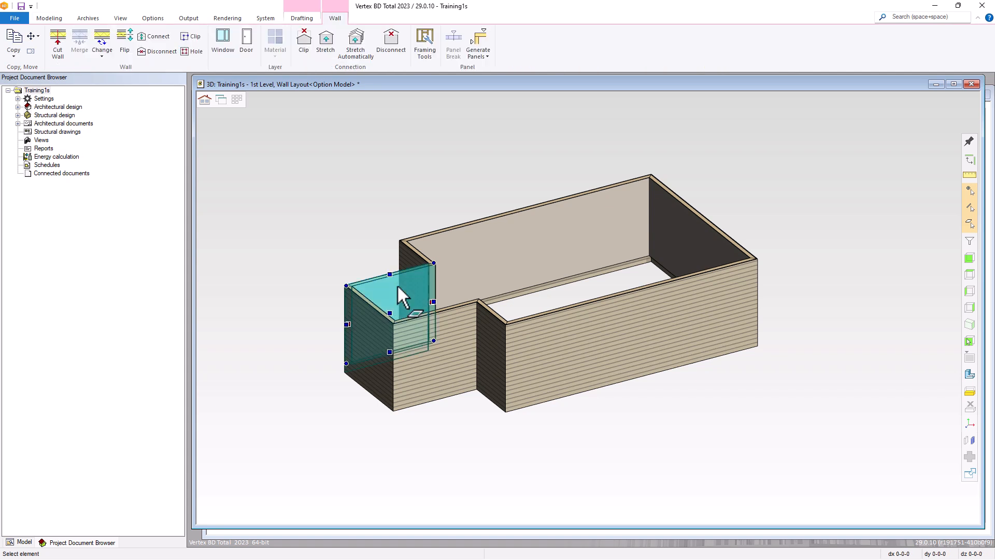
{"action": "left_click_drag", "start_coordinate": [397, 284], "coordinate": [422, 372]}
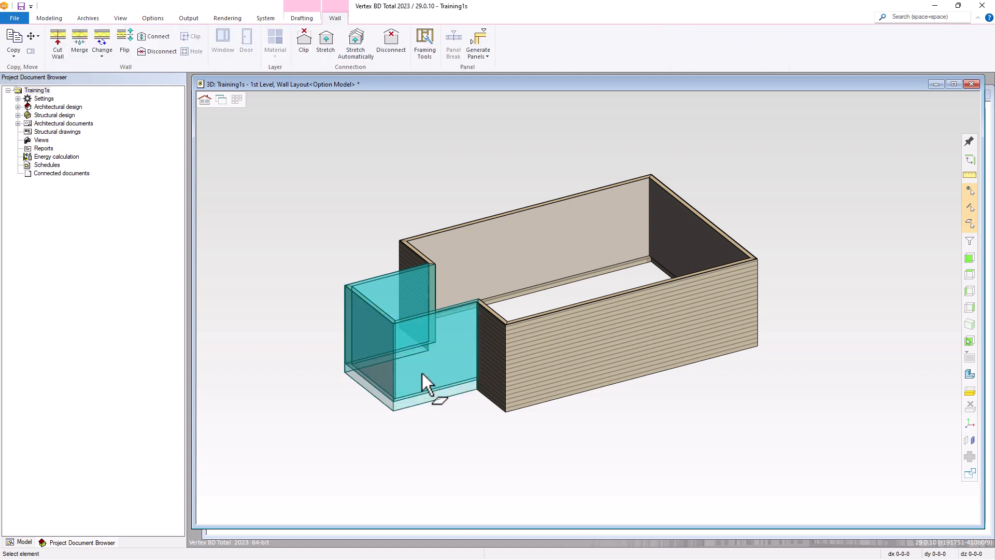
{"action": "right_click", "coordinate": [422, 373]}
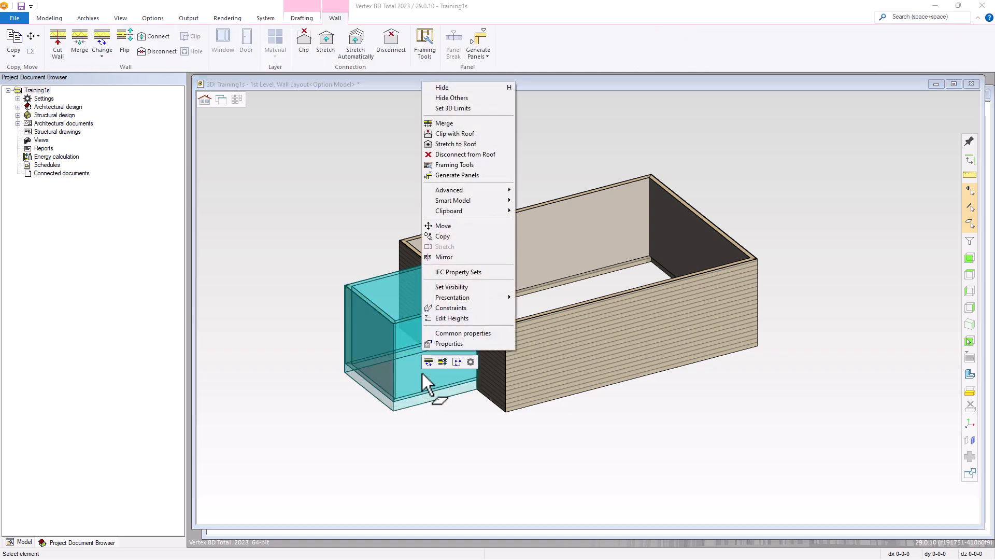
{"action": "left_click", "coordinate": [446, 344]}
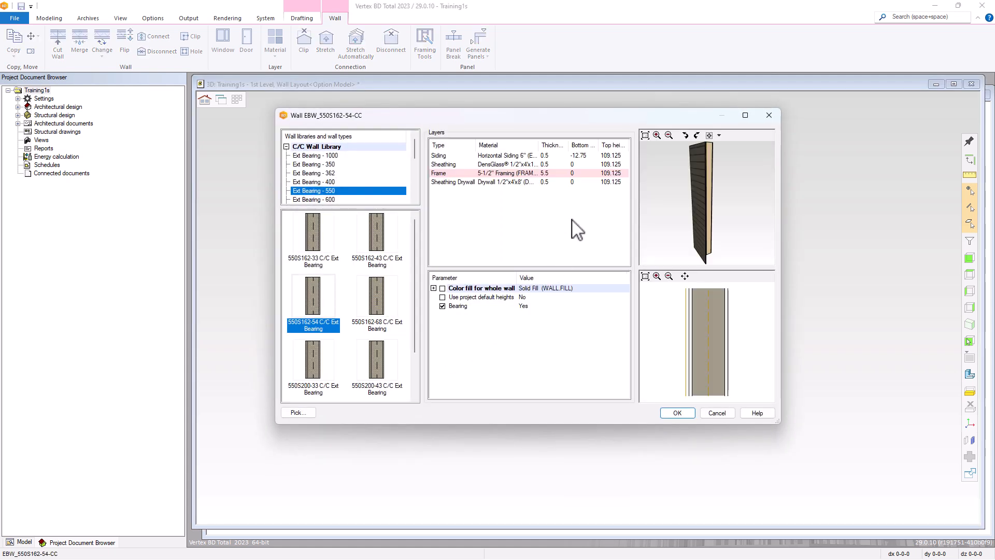
{"action": "left_click", "coordinate": [620, 175]}
{"action": "left_click", "coordinate": [621, 175]}
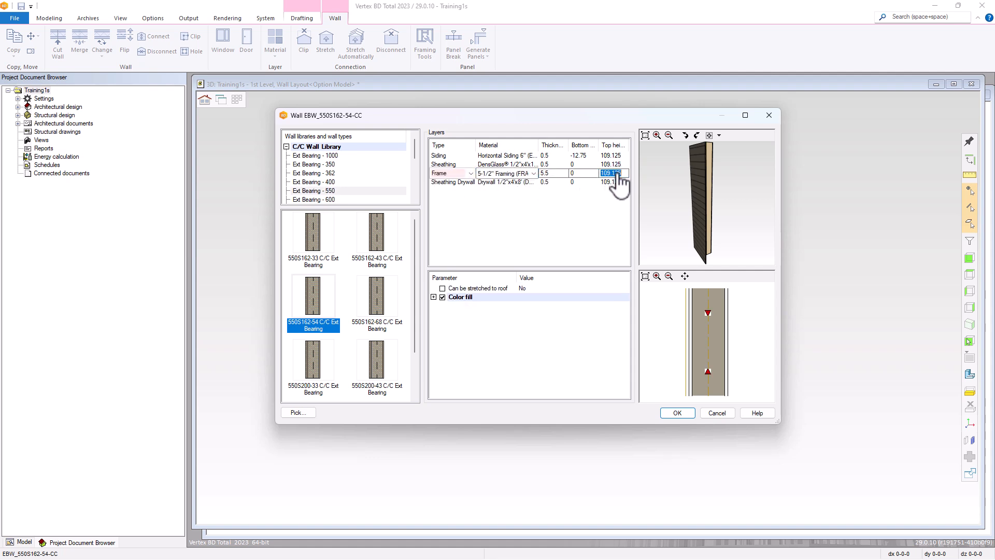
{"action": "type", "text": "120"}
{"action": "left_click", "coordinate": [618, 212]}
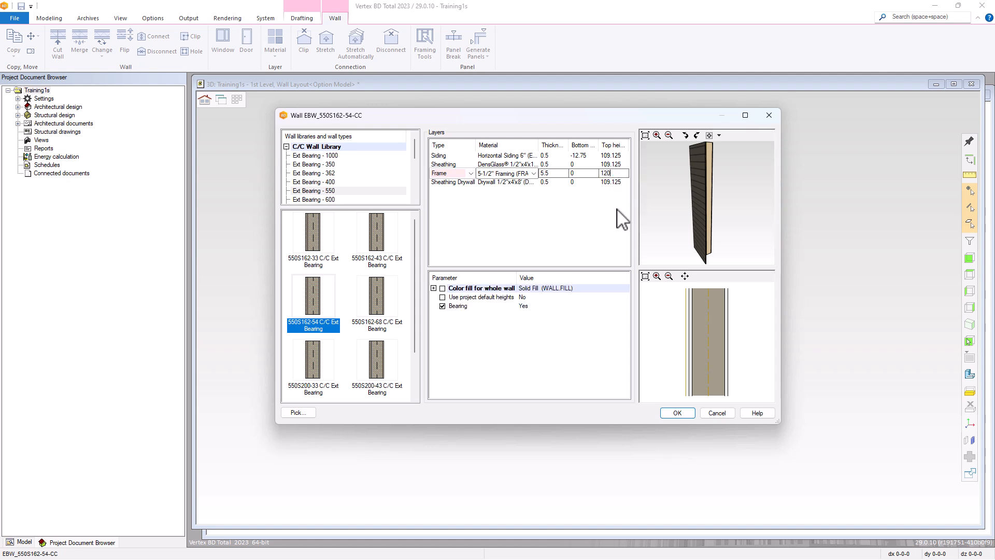
{"action": "left_click", "coordinate": [689, 412]}
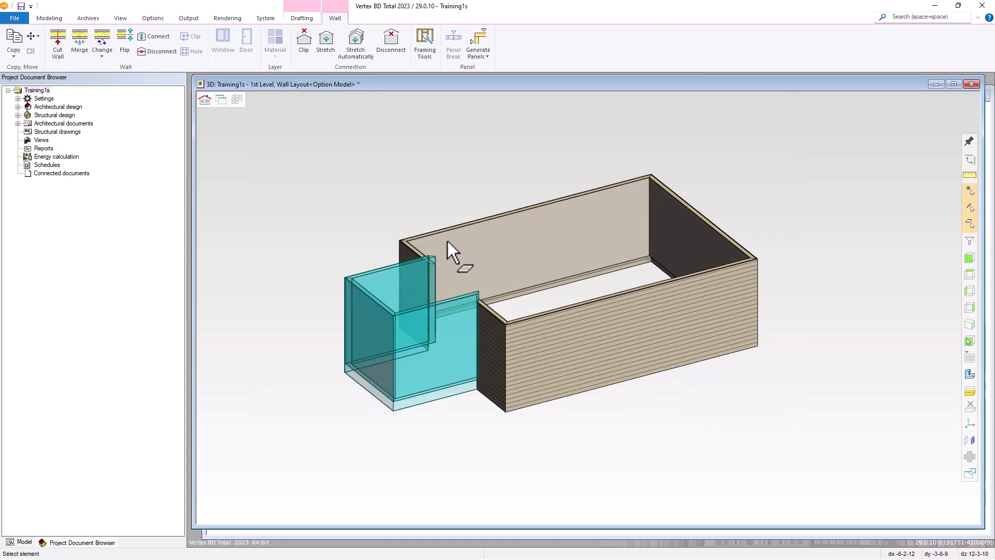
Select the main building's five walls and change the top height of their Frame layer in the wall properties
{"action": "left_click", "coordinate": [406, 242]}
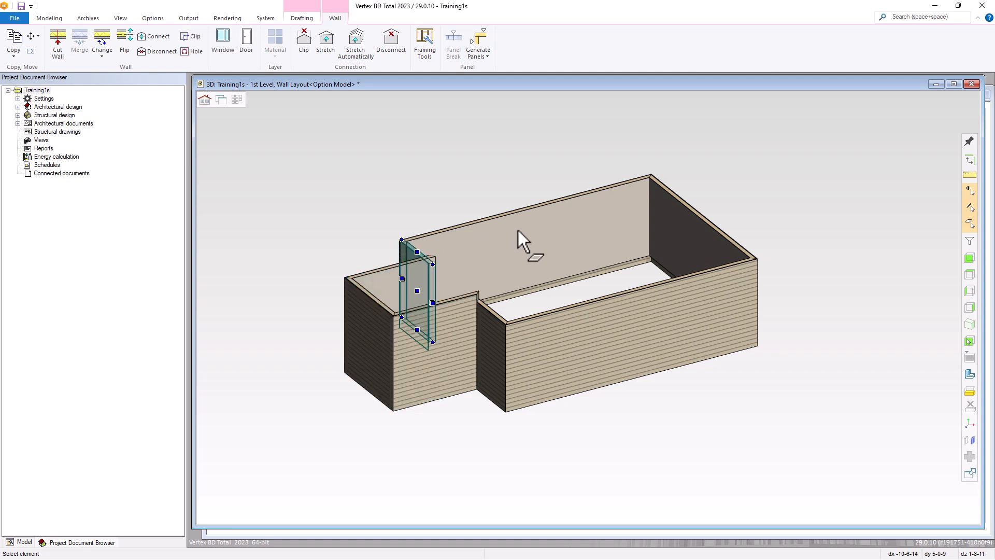
{"action": "left_click", "coordinate": [615, 221]}
{"action": "left_click", "coordinate": [689, 224], "text": "ctrl"}
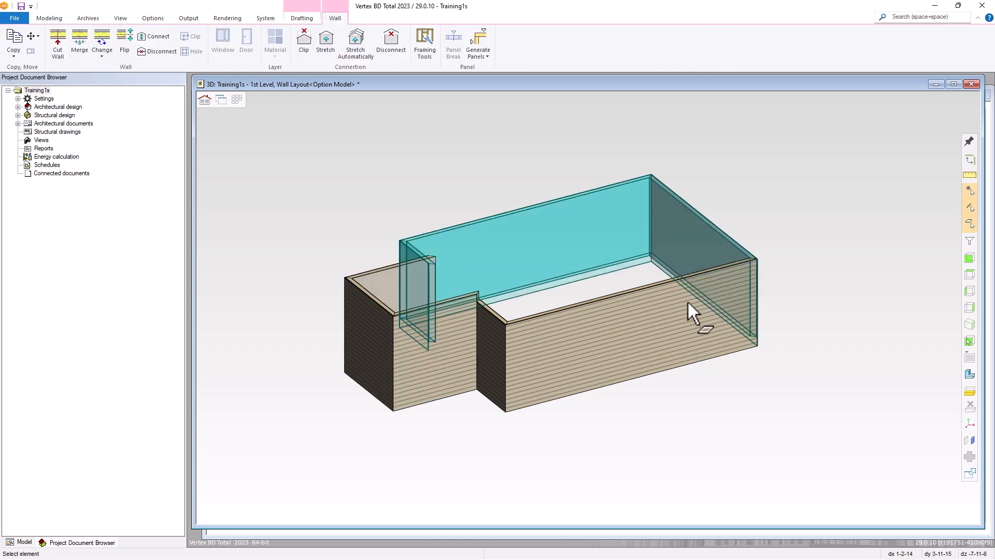
{"action": "left_click", "coordinate": [694, 321], "text": "ctrl"}
{"action": "left_click", "coordinate": [495, 331], "text": "ctrl"}
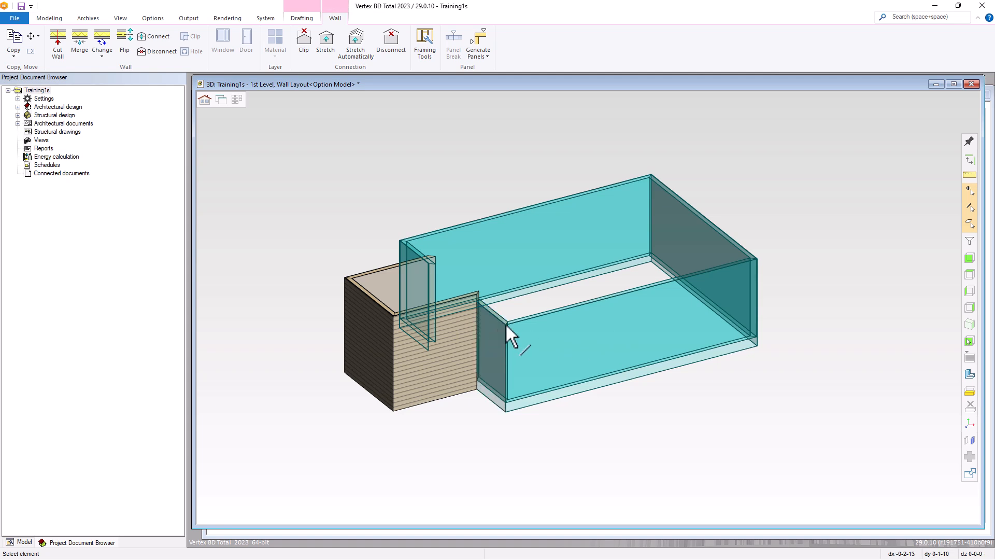
{"action": "right_click", "coordinate": [576, 236]}
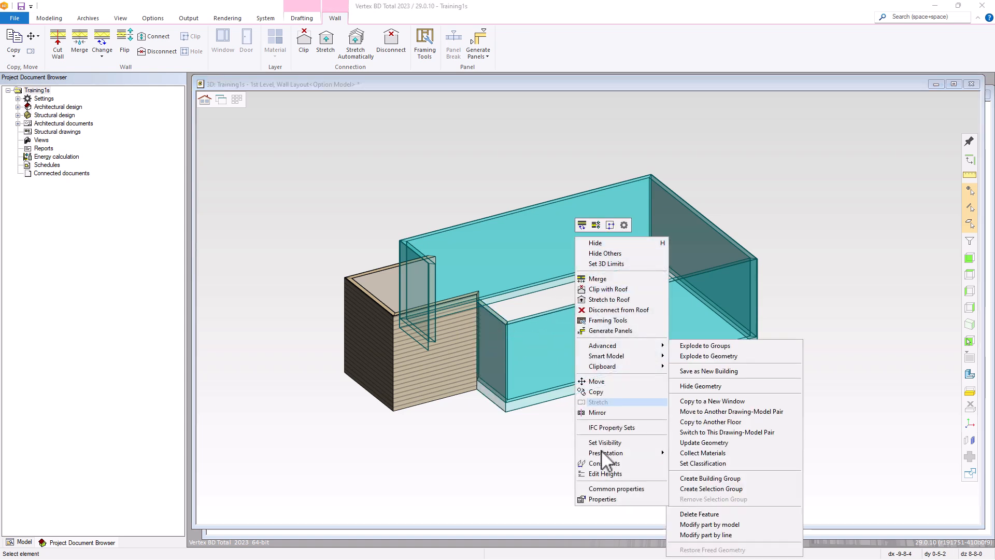
{"action": "left_click", "coordinate": [604, 499]}
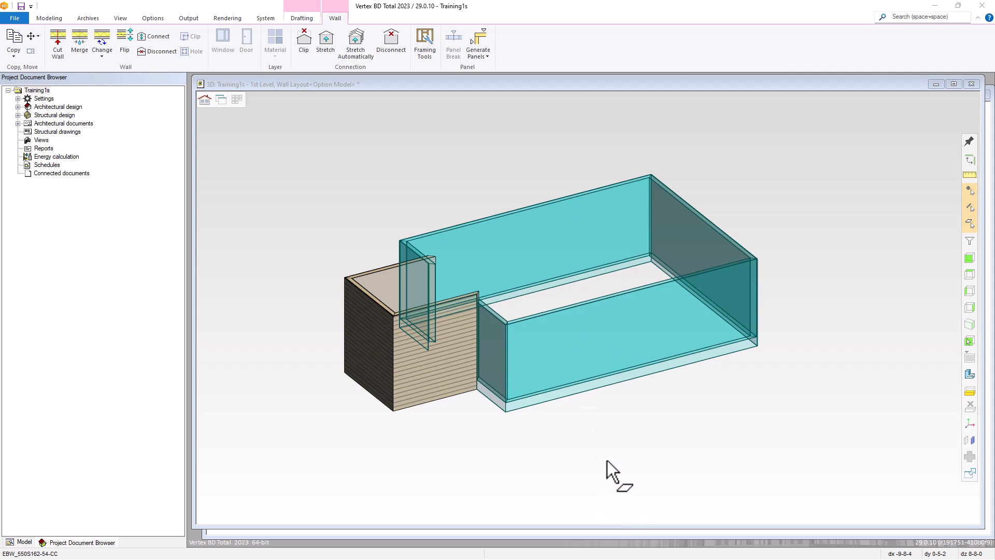
{"action": "left_click", "coordinate": [441, 174]}
{"action": "double_click", "coordinate": [621, 174]}
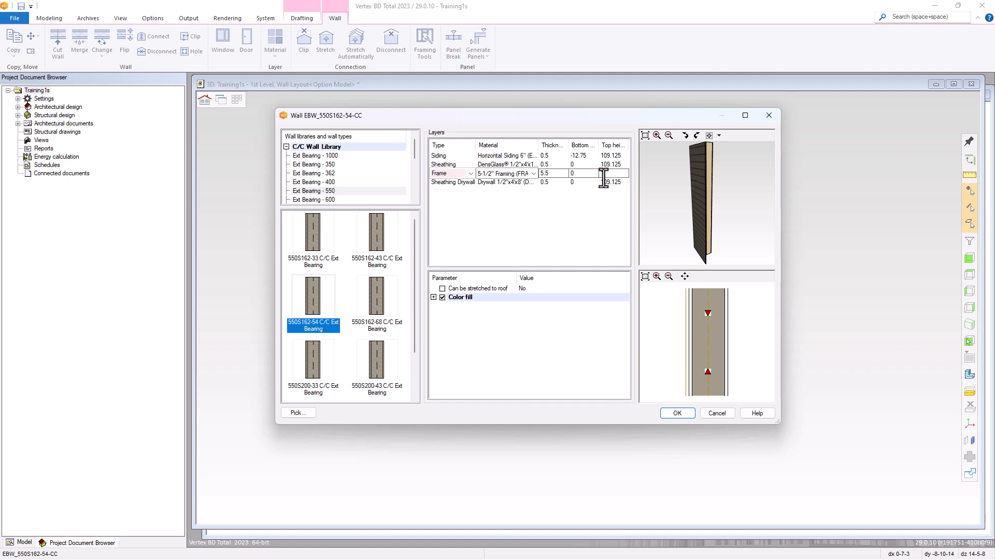
{"action": "left_click", "coordinate": [604, 213]}
{"action": "left_click", "coordinate": [678, 412]}
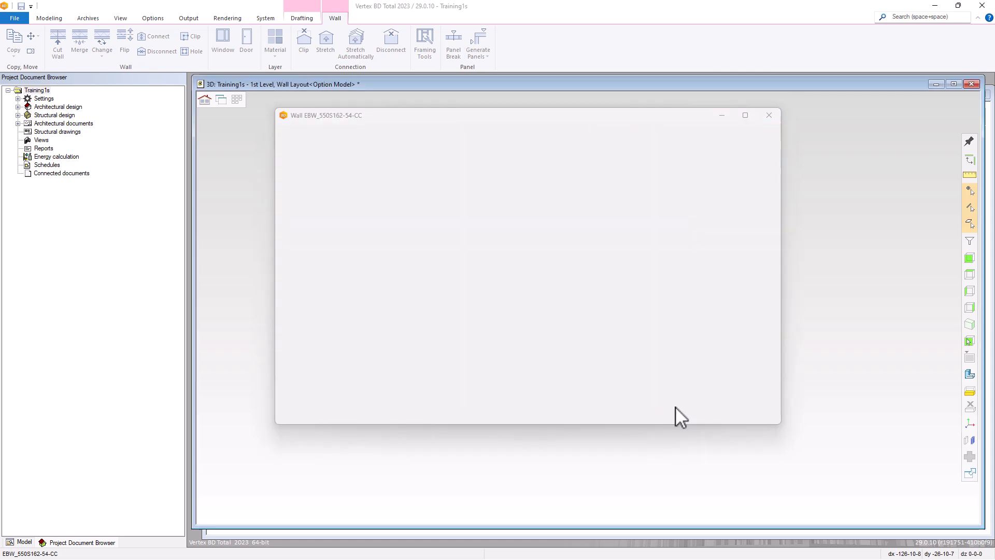
Confirm the main walls' Frame height and start a Roof Generator roof with trusses, using the Main Roof w/ Trusses parameters
{"action": "left_click", "coordinate": [641, 390]}
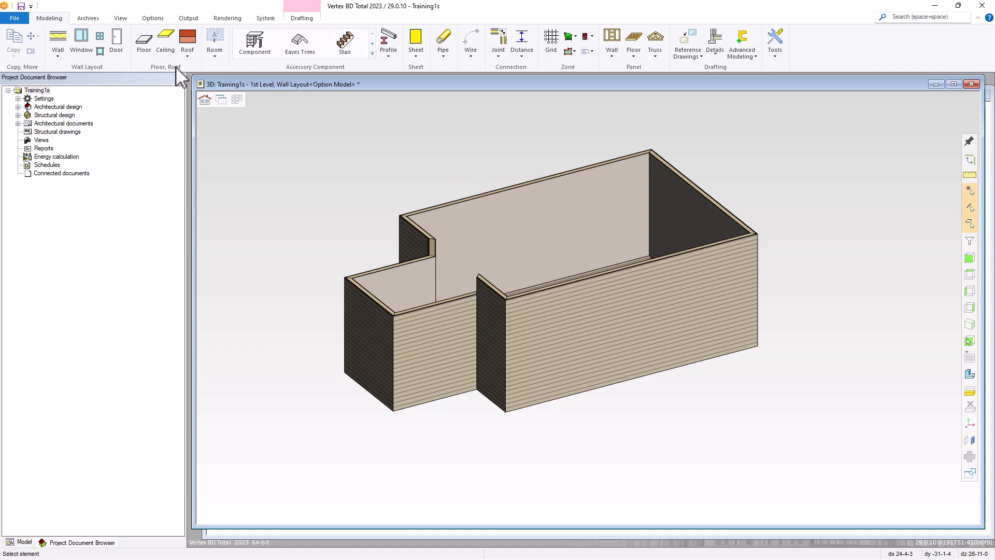
{"action": "left_click", "coordinate": [187, 53]}
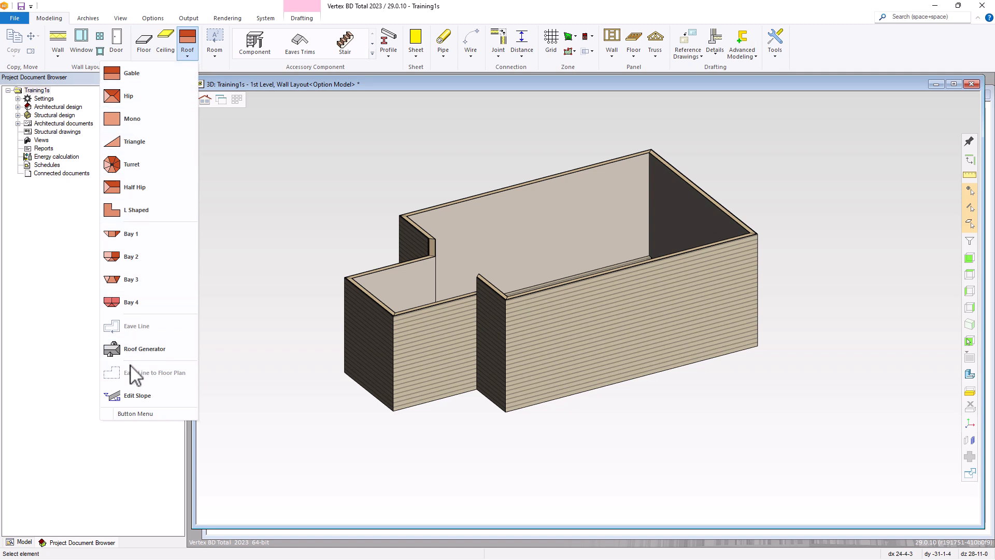
{"action": "left_click", "coordinate": [142, 352]}
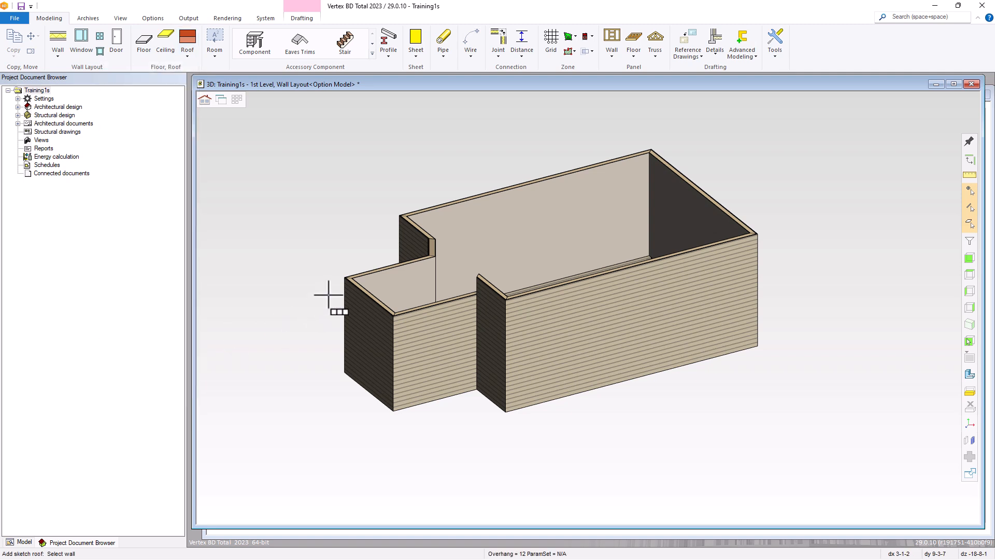
{"action": "right_click", "coordinate": [399, 172]}
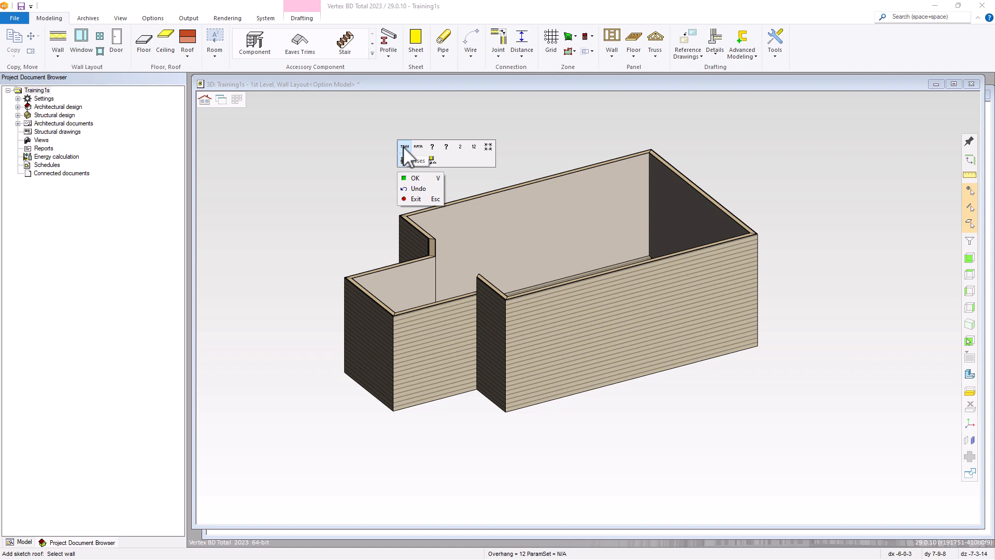
{"action": "left_click", "coordinate": [405, 148]}
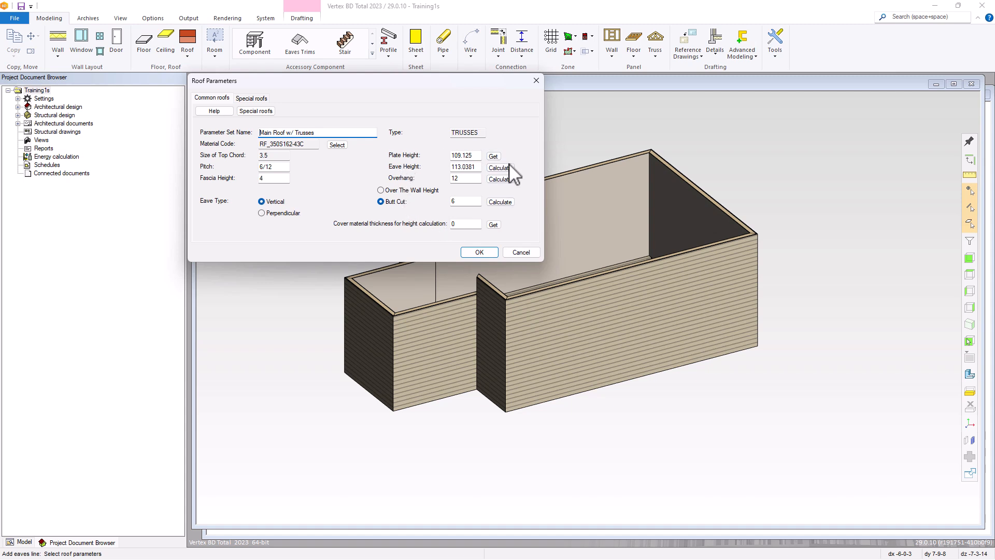
Take the 120 plate height from an extension wall in the 3D model and recalculate the roof's eave height
{"action": "left_click", "coordinate": [493, 156]}
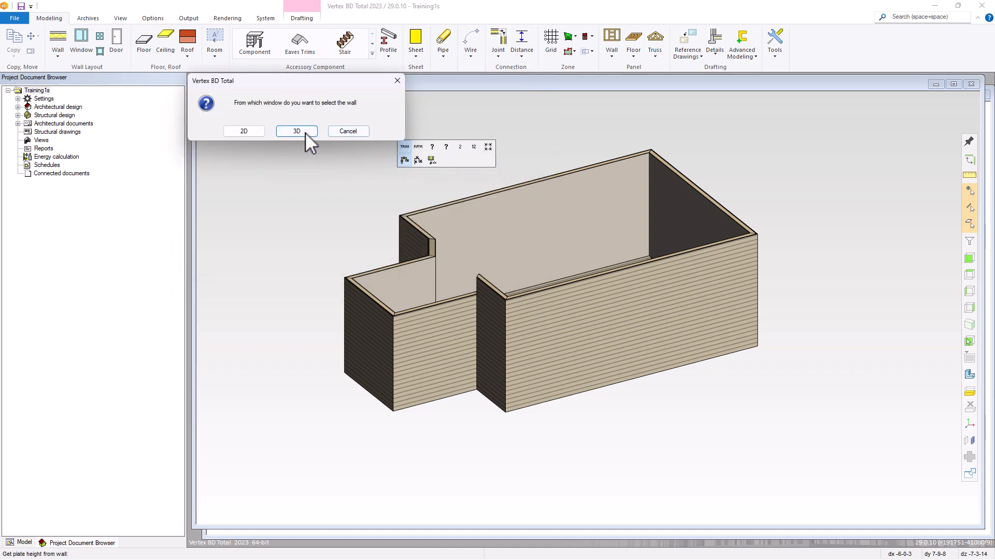
{"action": "left_click", "coordinate": [301, 132]}
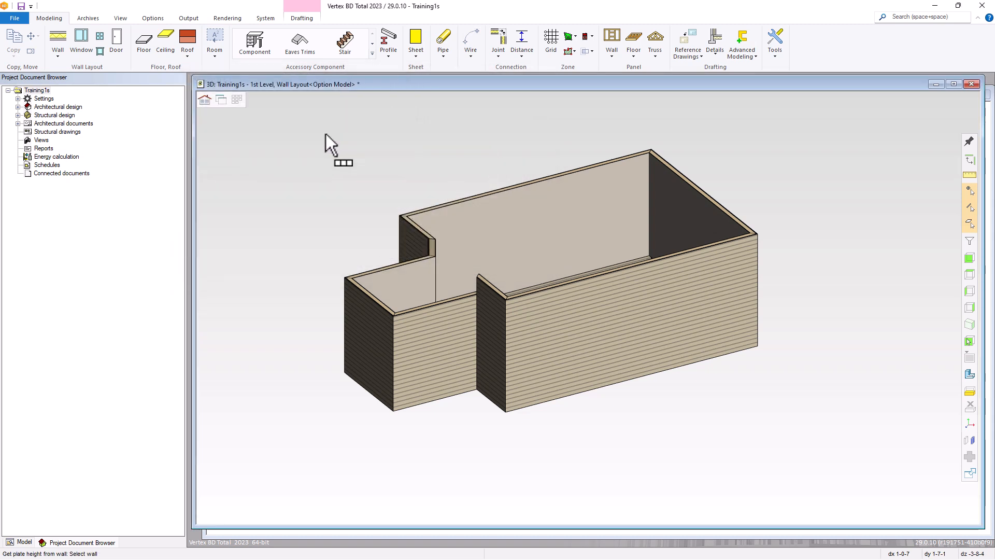
{"action": "left_click", "coordinate": [437, 326]}
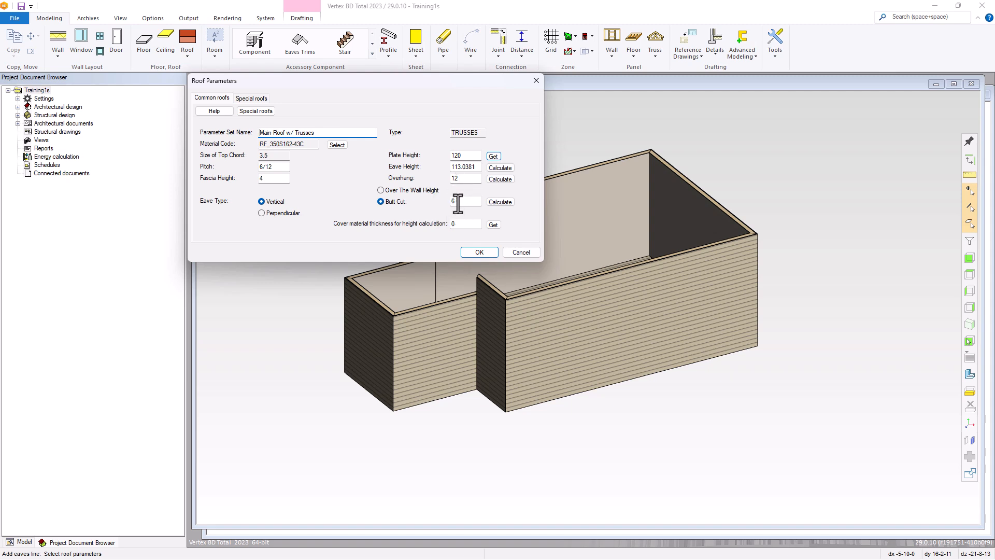
{"action": "left_click", "coordinate": [499, 168]}
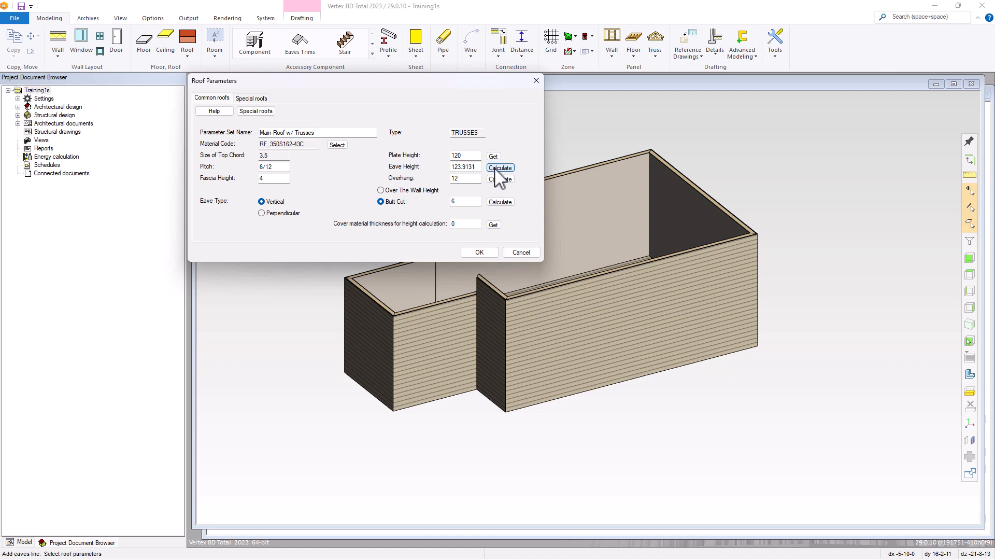
{"action": "left_click", "coordinate": [477, 251]}
Set the eave line to follow walls and add it along the extension's three walls
{"action": "right_click", "coordinate": [320, 162]}
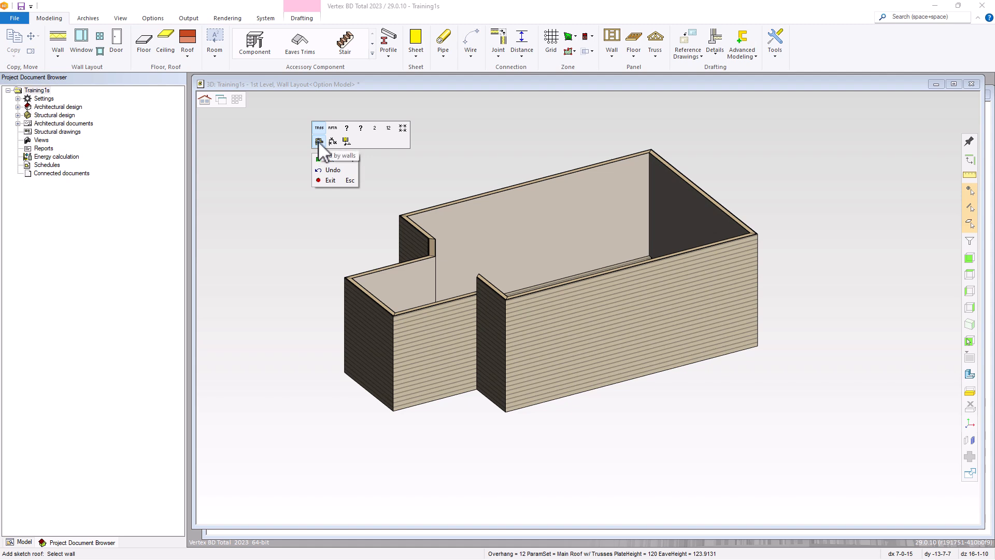
{"action": "left_click", "coordinate": [319, 142]}
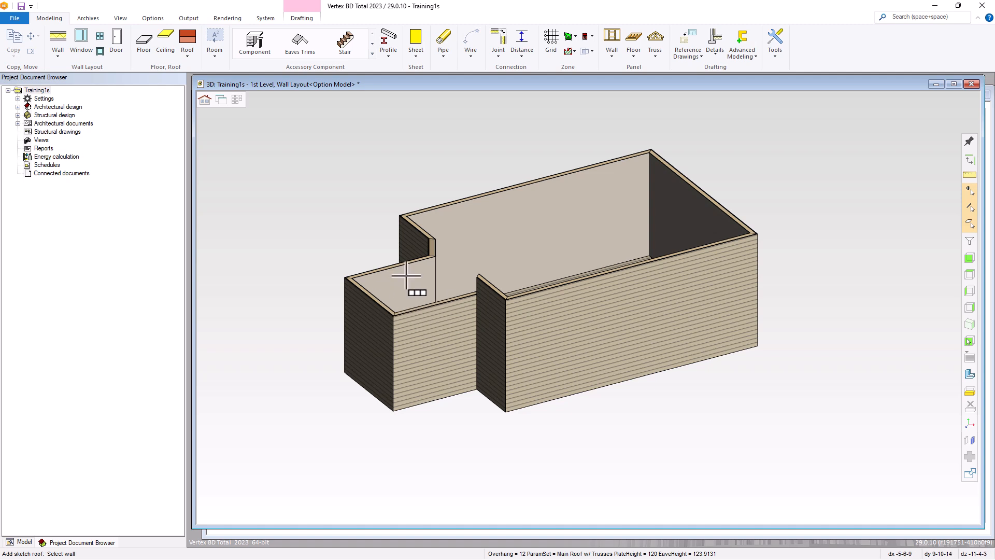
{"action": "left_click", "coordinate": [450, 303]}
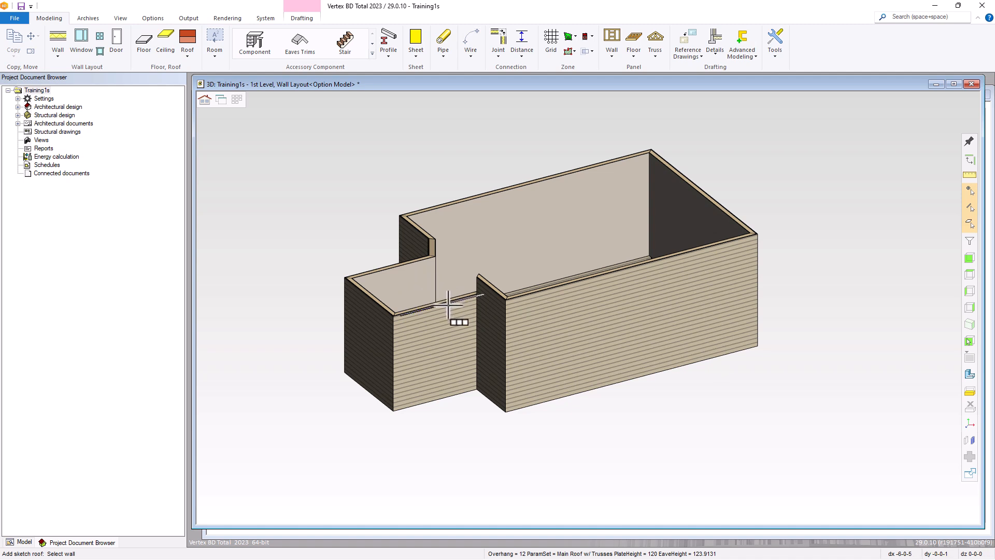
{"action": "left_click", "coordinate": [362, 293]}
{"action": "left_click", "coordinate": [385, 268]}
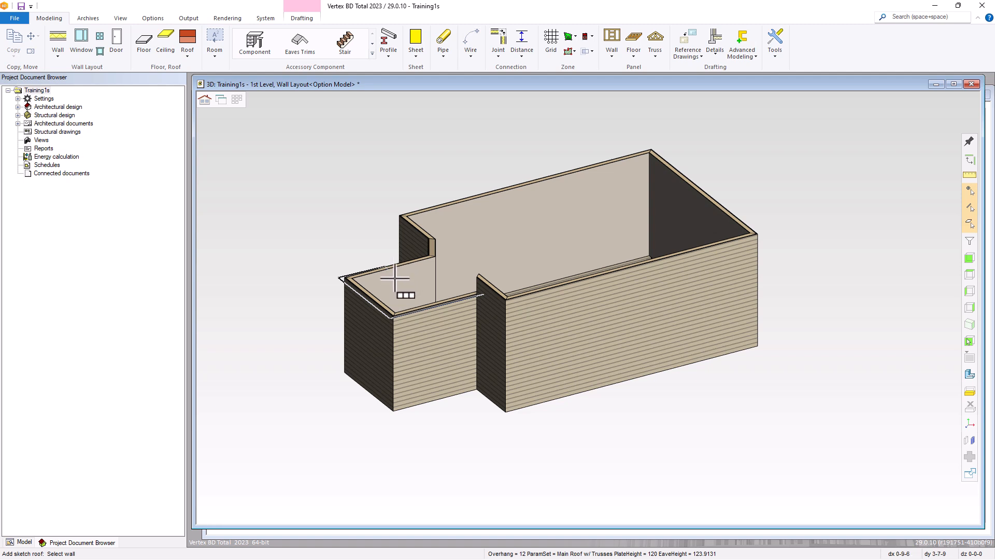
{"action": "middle_click_drag", "start_coordinate": [399, 277], "coordinate": [434, 307]}
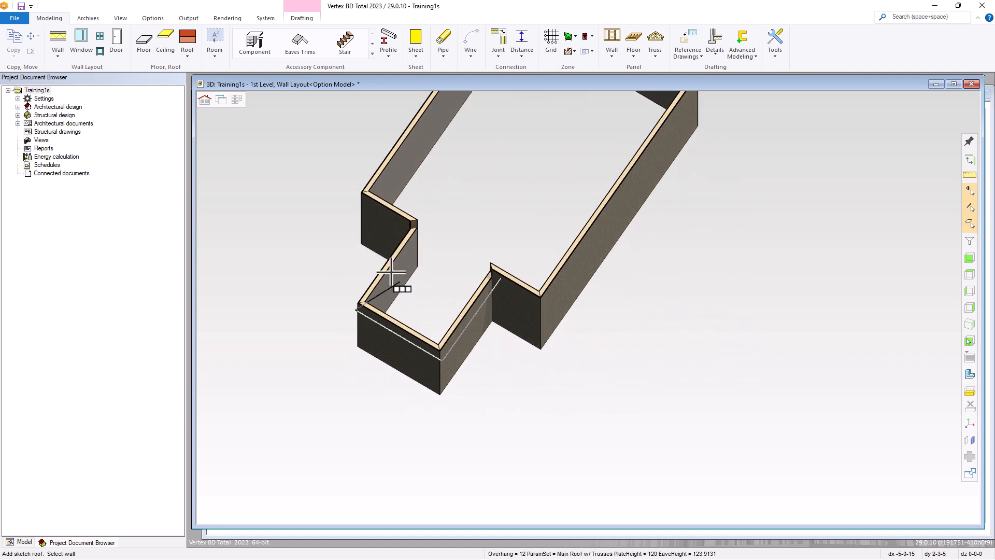
{"action": "left_click", "coordinate": [382, 269]}
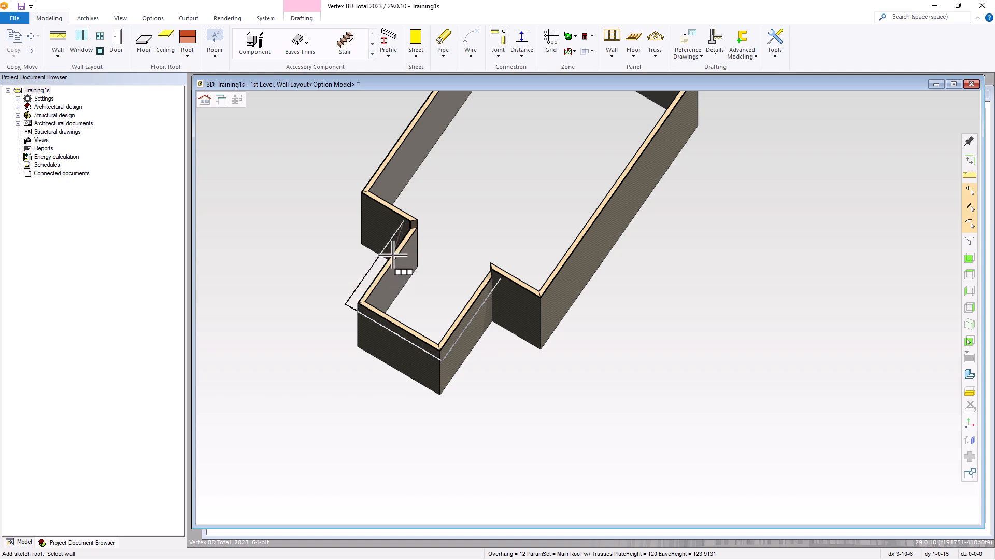
Change the roof parameters for the main building, taking the 144 plate height from its long wall and recalculating the eave height
{"action": "right_click", "coordinate": [382, 217]}
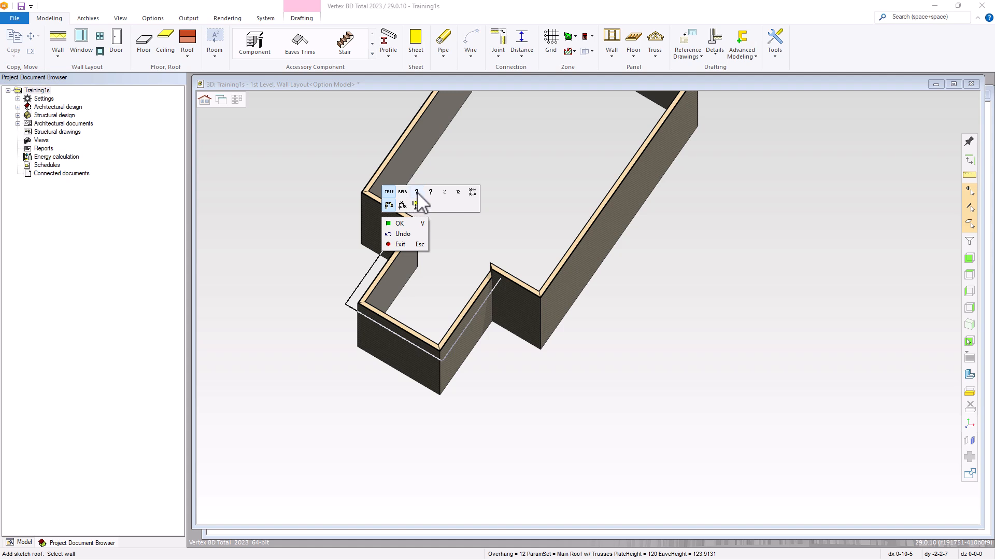
{"action": "left_click", "coordinate": [417, 192]}
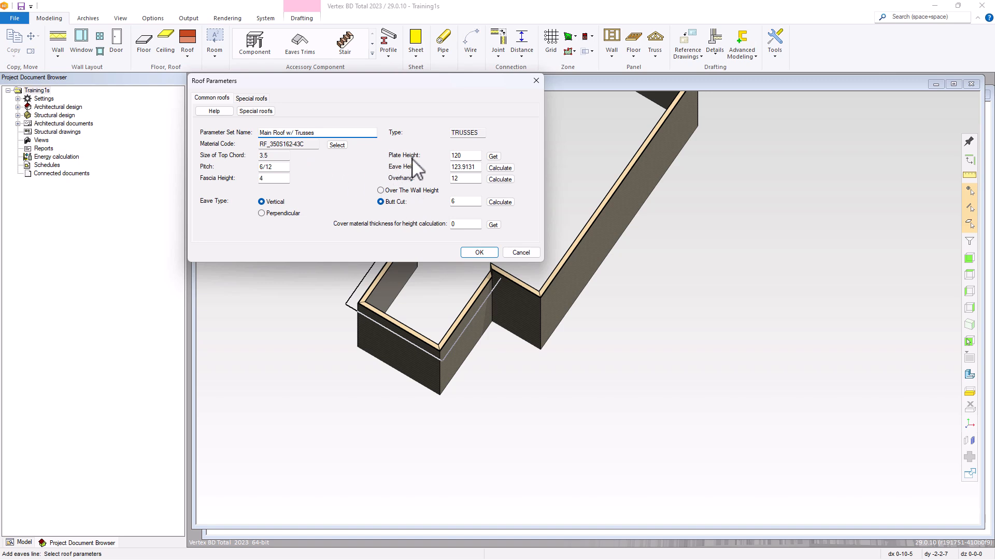
{"action": "left_click", "coordinate": [493, 156]}
{"action": "left_click", "coordinate": [306, 132]}
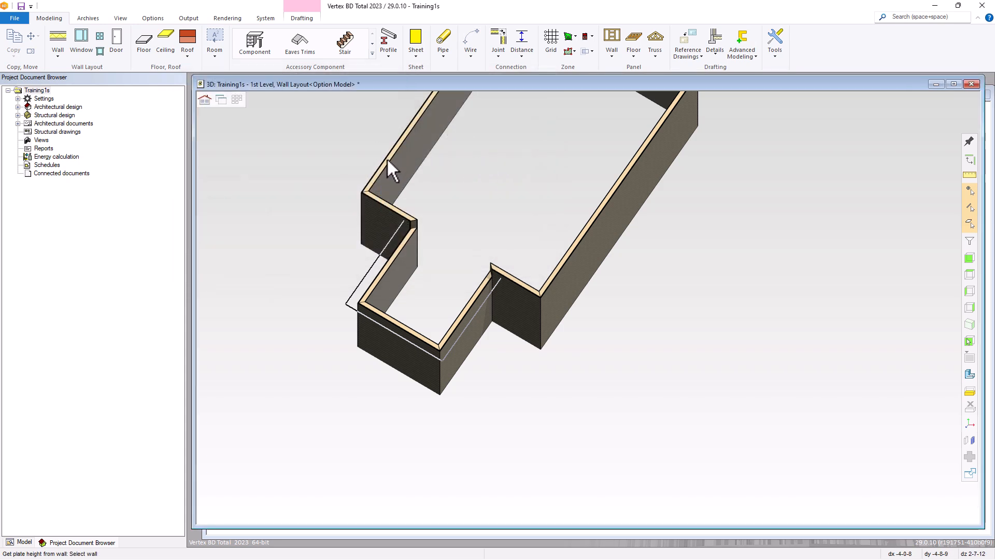
{"action": "left_click", "coordinate": [387, 157]}
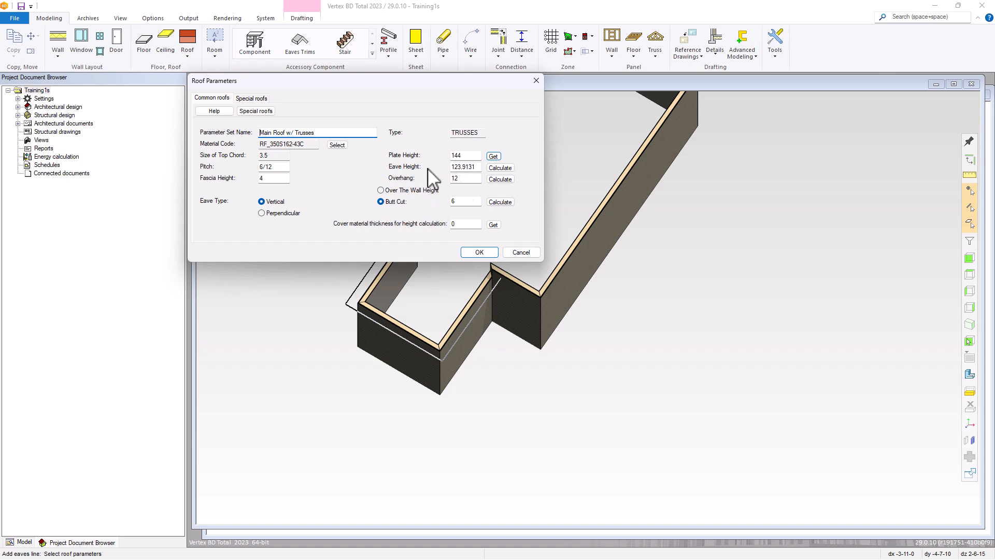
{"action": "left_click", "coordinate": [499, 168]}
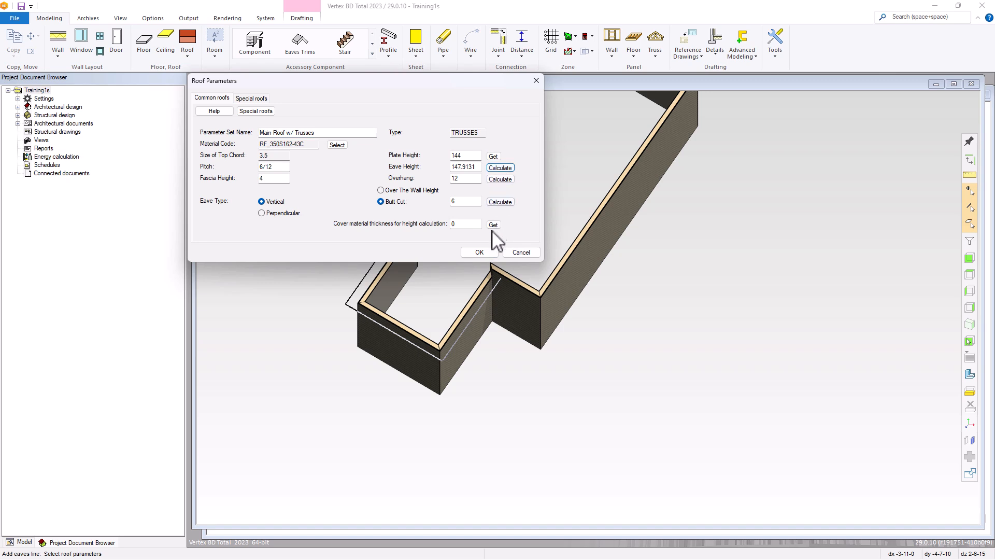
{"action": "left_click", "coordinate": [480, 252]}
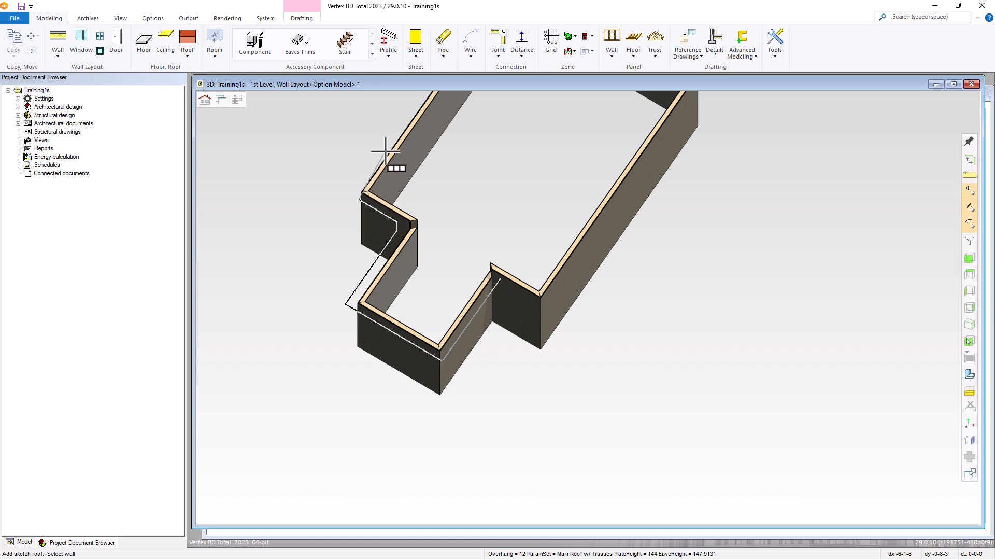
Continue the eave line around the main building's walls and generate the roof by picking the short wall beside the extension
{"action": "middle_click_drag", "start_coordinate": [387, 142], "coordinate": [511, 142]}
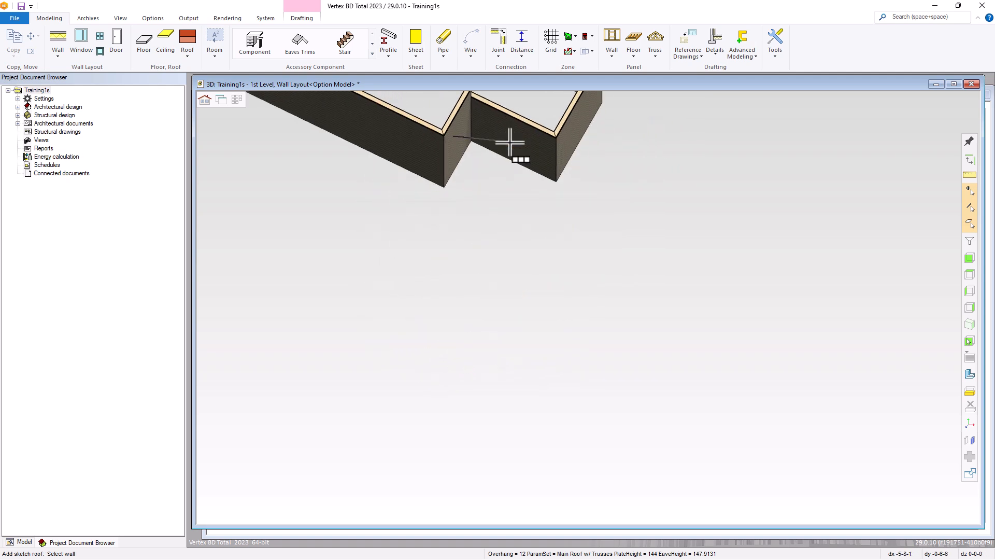
{"action": "scroll", "coordinate": [511, 142], "scroll_direction": "down", "scroll_amount": 3}
{"action": "scroll", "coordinate": [524, 247], "scroll_direction": "up", "scroll_amount": 2}
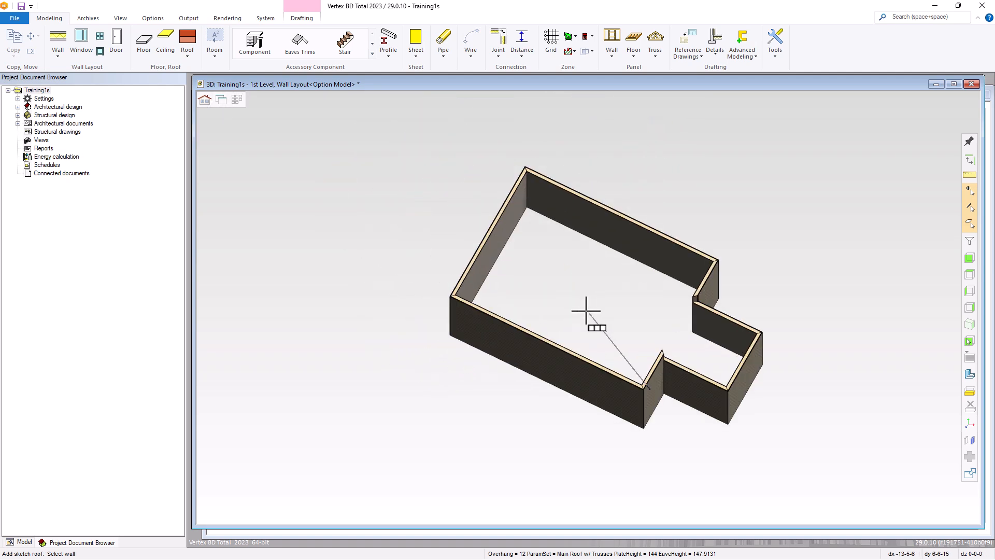
{"action": "left_click", "coordinate": [573, 354]}
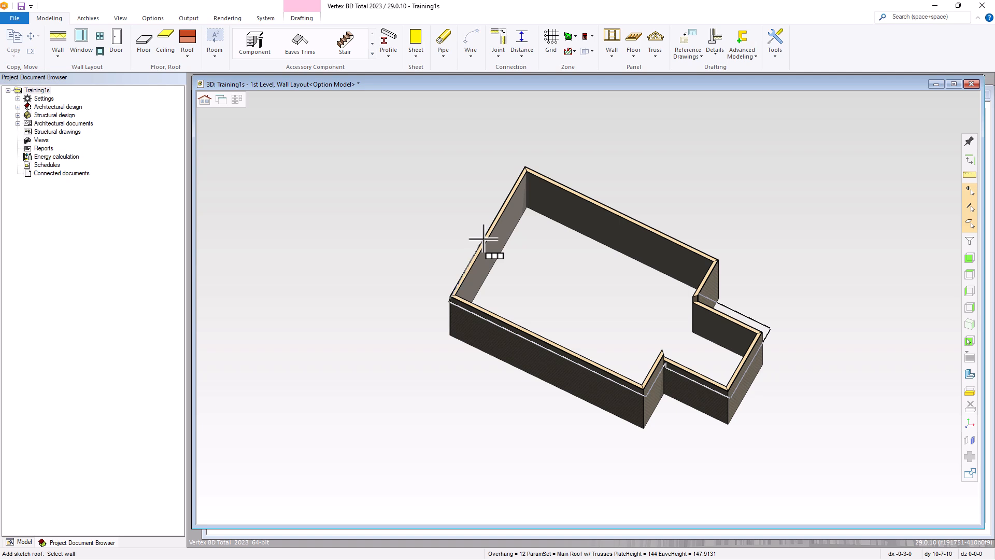
{"action": "middle_click_drag", "start_coordinate": [518, 245], "coordinate": [584, 240]}
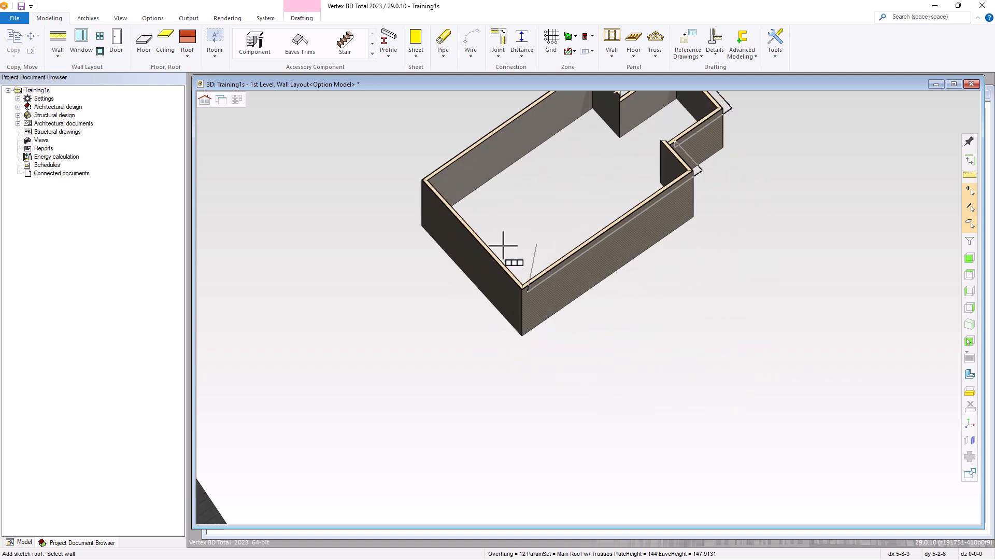
{"action": "left_click", "coordinate": [471, 241]}
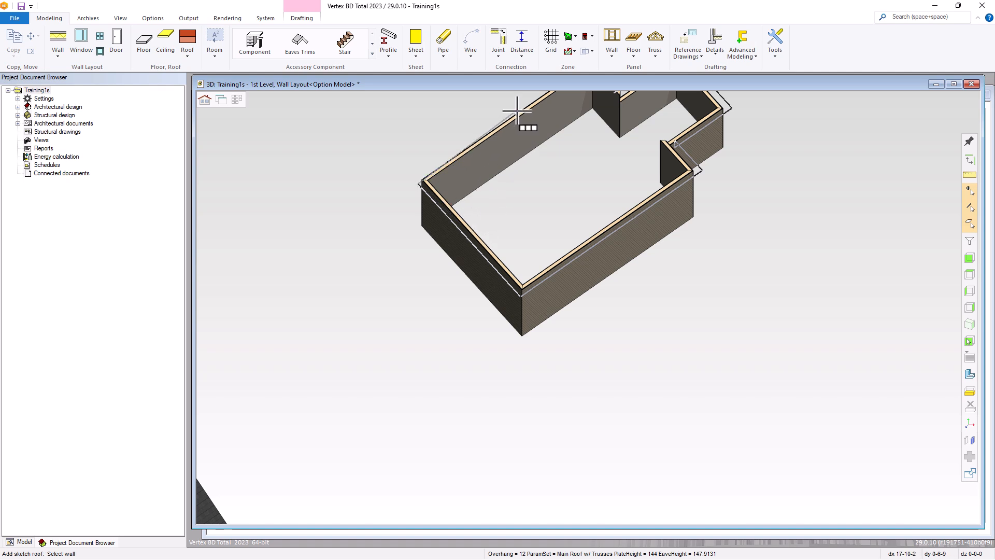
{"action": "left_click", "coordinate": [519, 120]}
{"action": "middle_click_drag", "start_coordinate": [556, 124], "coordinate": [709, 111]}
{"action": "scroll", "coordinate": [648, 164], "scroll_direction": "down", "scroll_amount": 1}
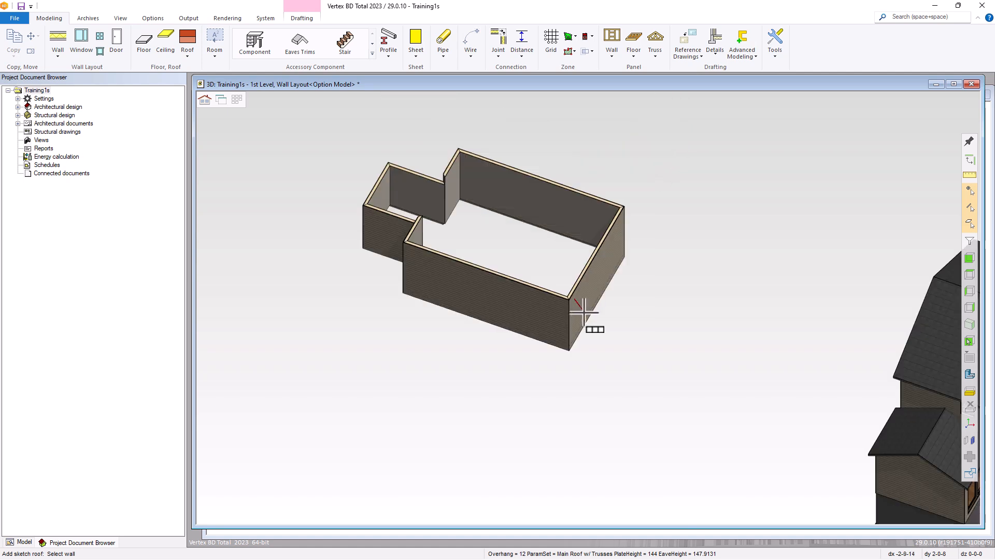
{"action": "scroll", "coordinate": [582, 313], "scroll_direction": "down", "scroll_amount": 1}
{"action": "scroll", "coordinate": [515, 257], "scroll_direction": "up", "scroll_amount": 2}
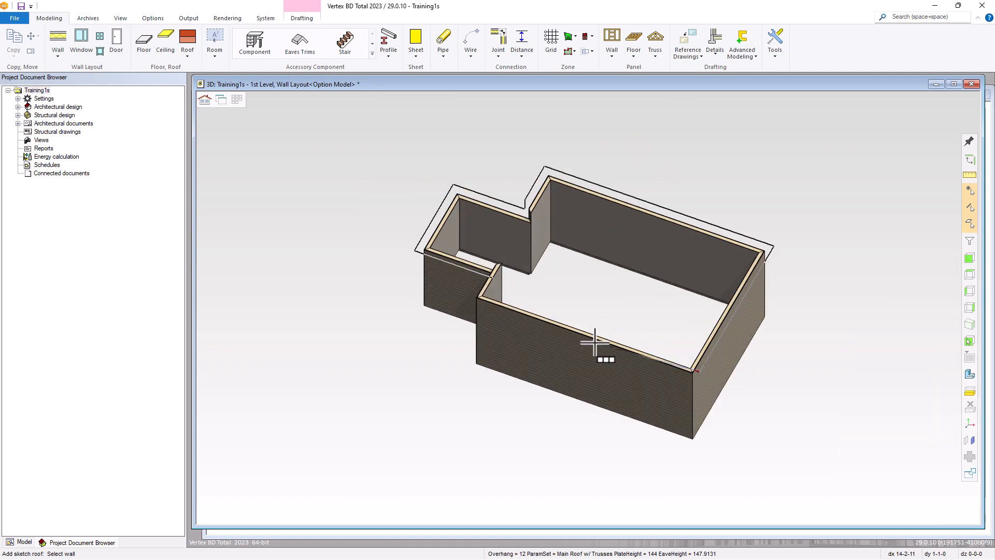
{"action": "scroll", "coordinate": [568, 300], "scroll_direction": "up", "scroll_amount": 4}
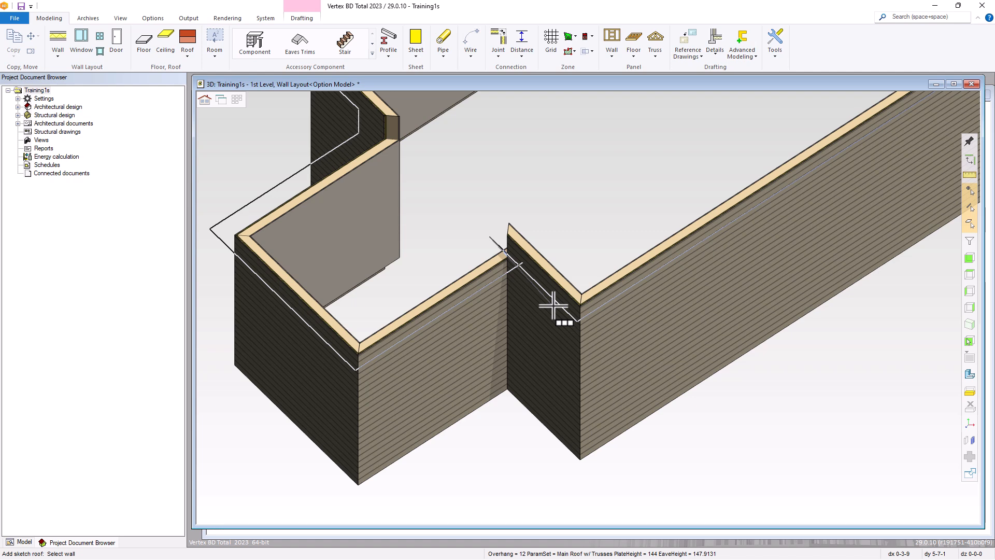
{"action": "left_click", "coordinate": [553, 307]}
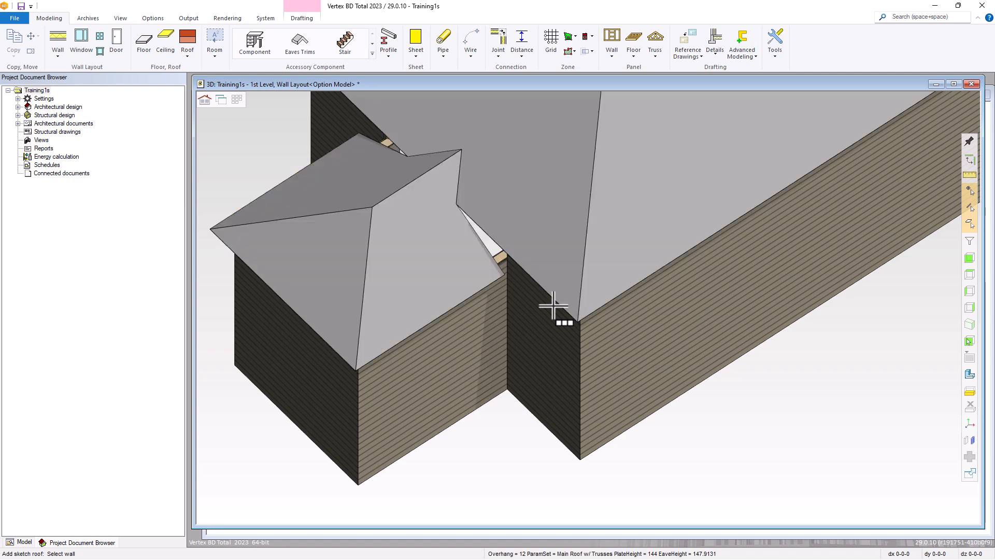
Set the pitch of the main roof's hip slope opposite the extension to 8/12
{"action": "scroll", "coordinate": [570, 308], "scroll_direction": "down", "scroll_amount": 3}
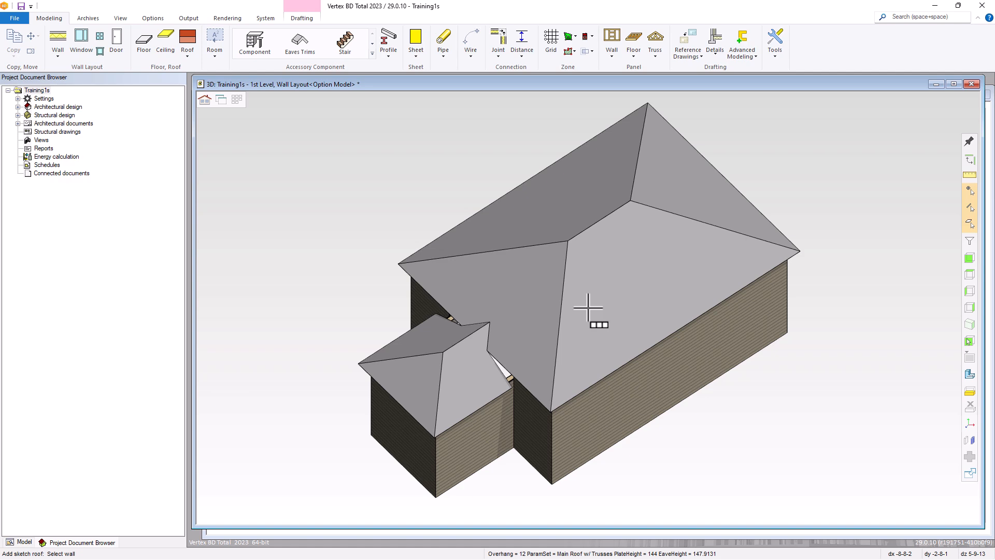
{"action": "middle_click_drag", "start_coordinate": [588, 363], "coordinate": [745, 326]}
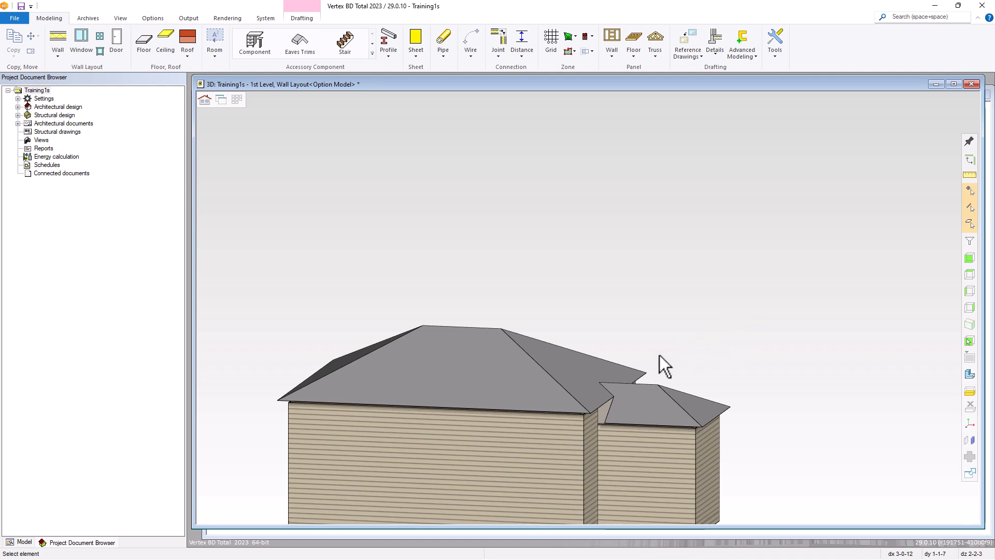
{"action": "middle_click_drag", "start_coordinate": [384, 327], "coordinate": [409, 373]}
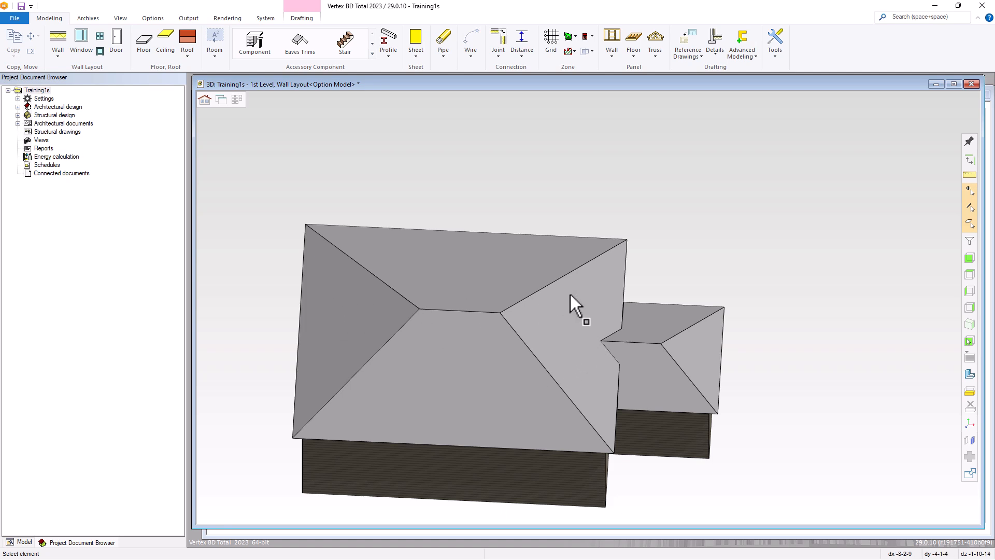
{"action": "left_click", "coordinate": [561, 324]}
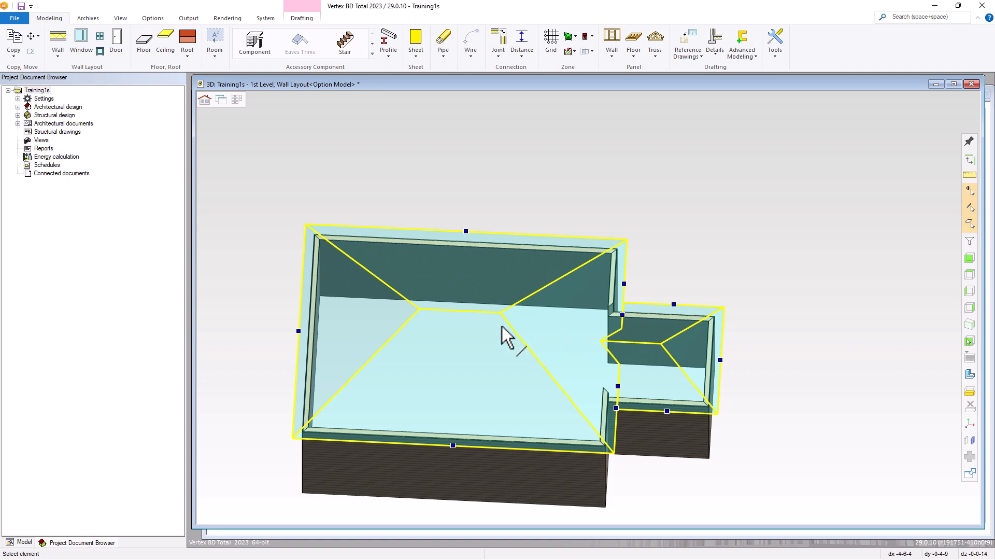
{"action": "right_click", "coordinate": [299, 331]}
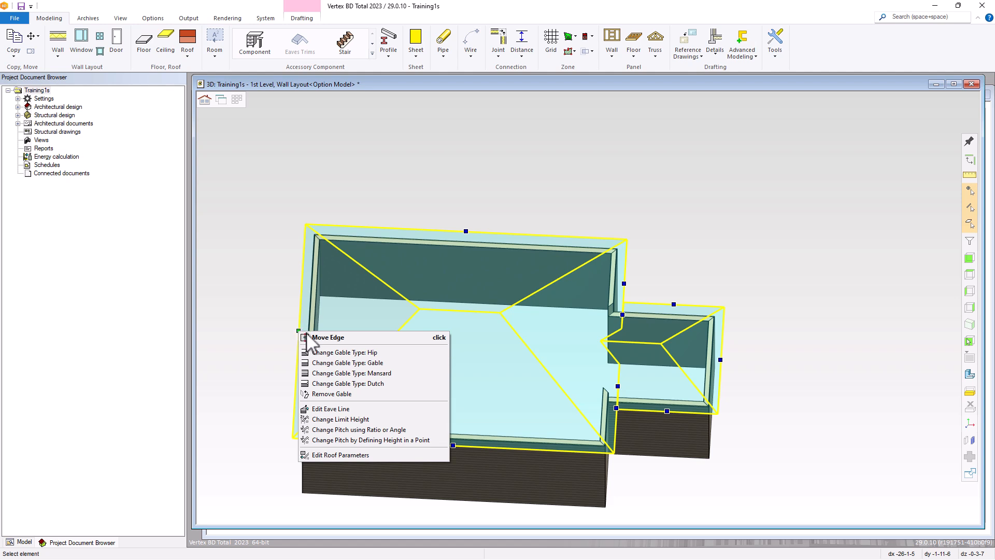
{"action": "left_click", "coordinate": [332, 455]}
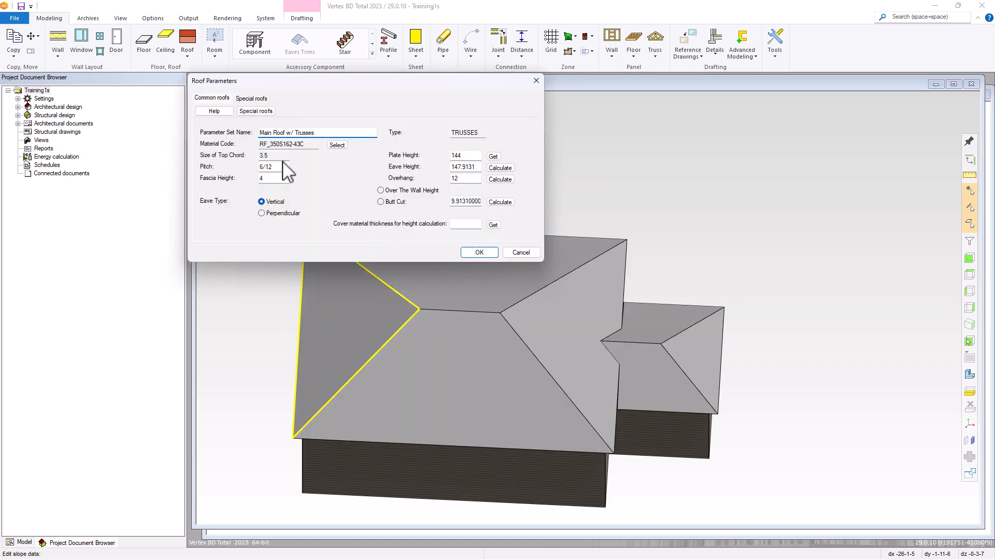
{"action": "left_click_drag", "start_coordinate": [260, 167], "coordinate": [264, 167]}
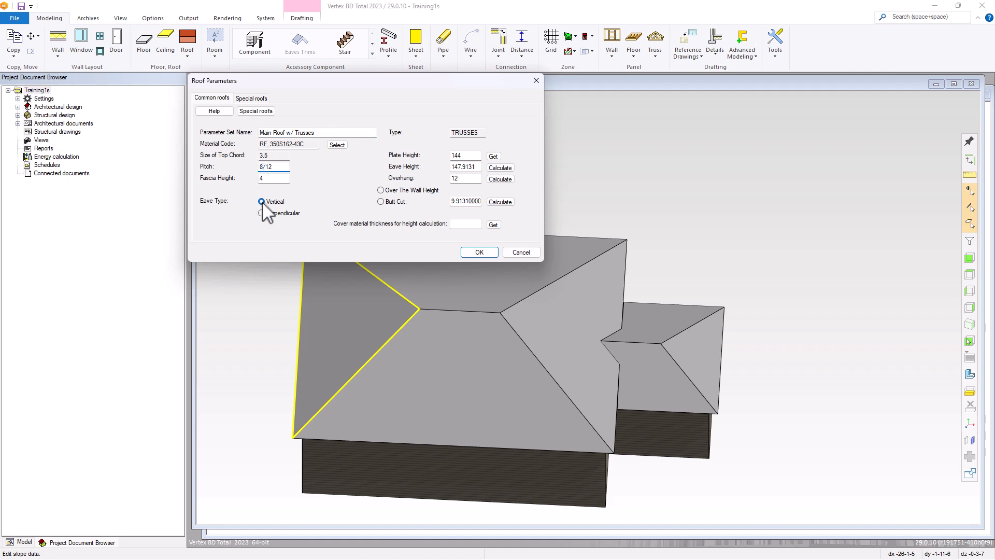
{"action": "left_click", "coordinate": [479, 253]}
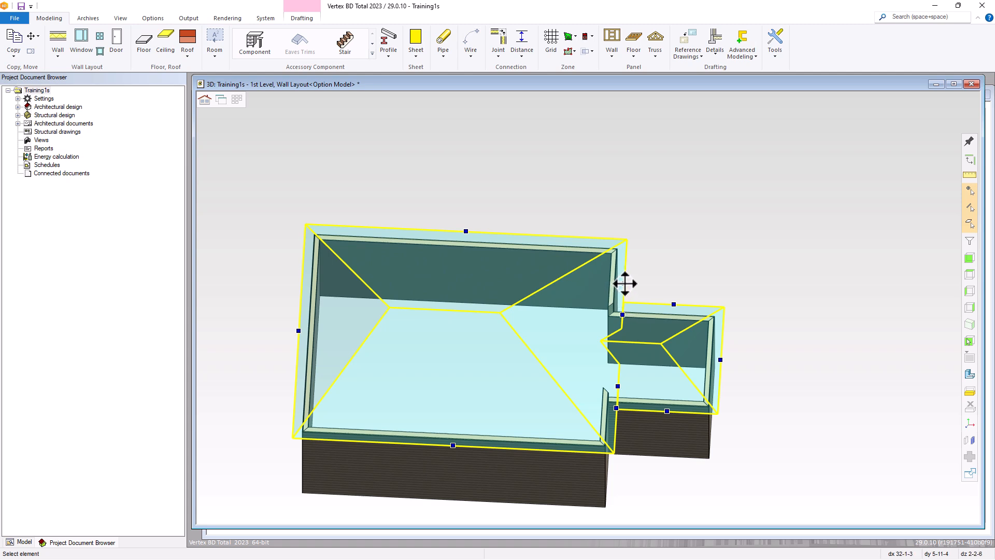
Set the pitch of the main roof's hip slope on the extension side to 8/12, editing all its sub slopes
{"action": "mouse_move", "coordinate": [624, 283]}
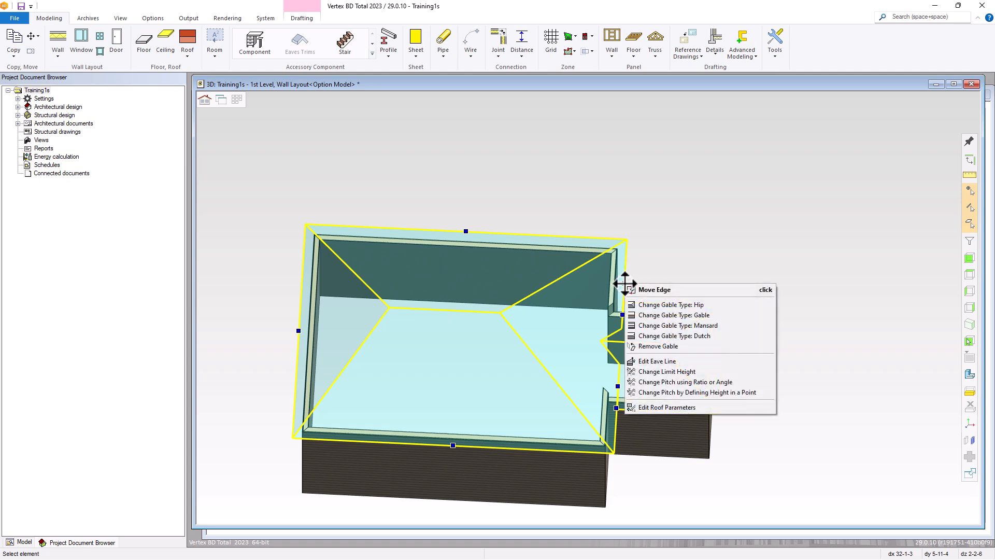
{"action": "left_click", "coordinate": [651, 407]}
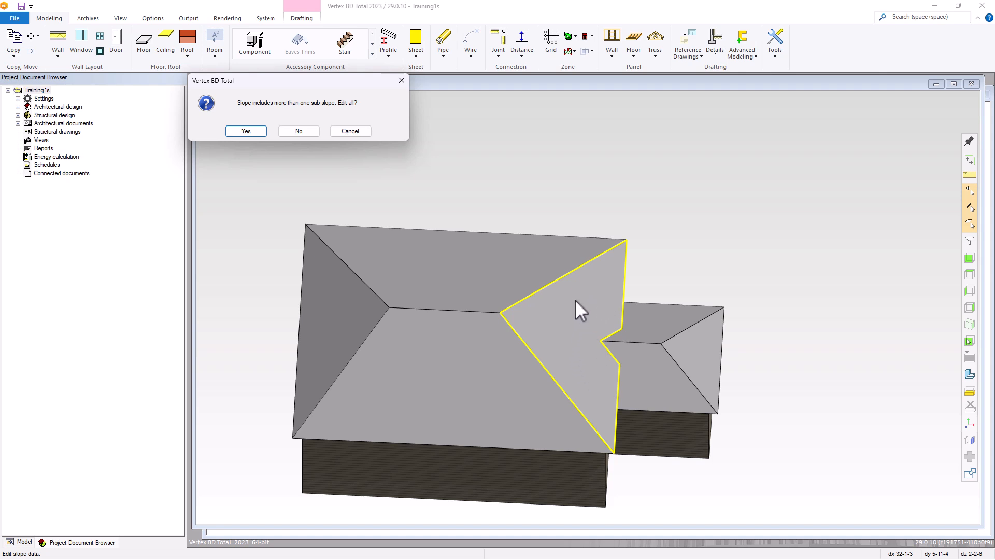
{"action": "left_click", "coordinate": [246, 132]}
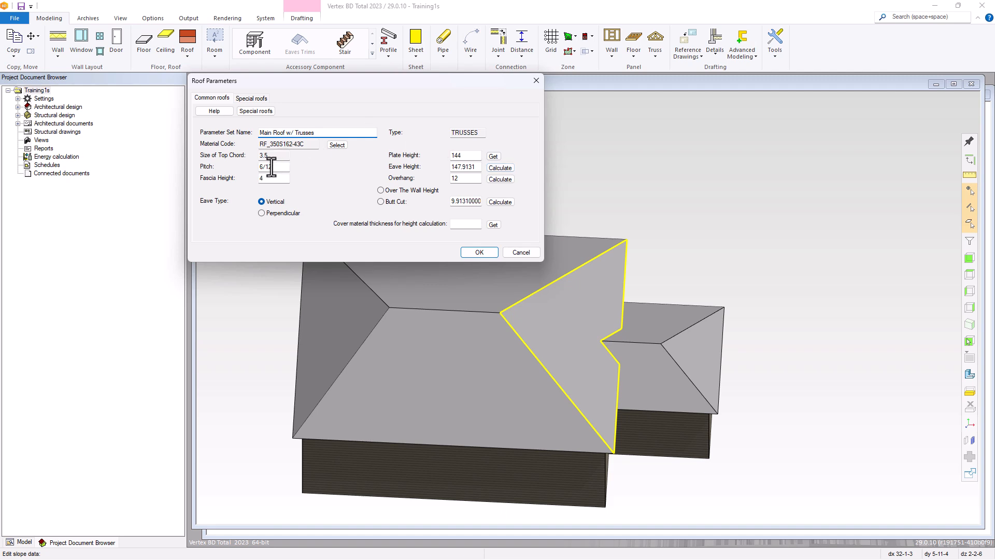
{"action": "left_click_drag", "start_coordinate": [264, 167], "coordinate": [259, 167]}
{"action": "type", "text": "8"}
{"action": "left_click", "coordinate": [477, 252]}
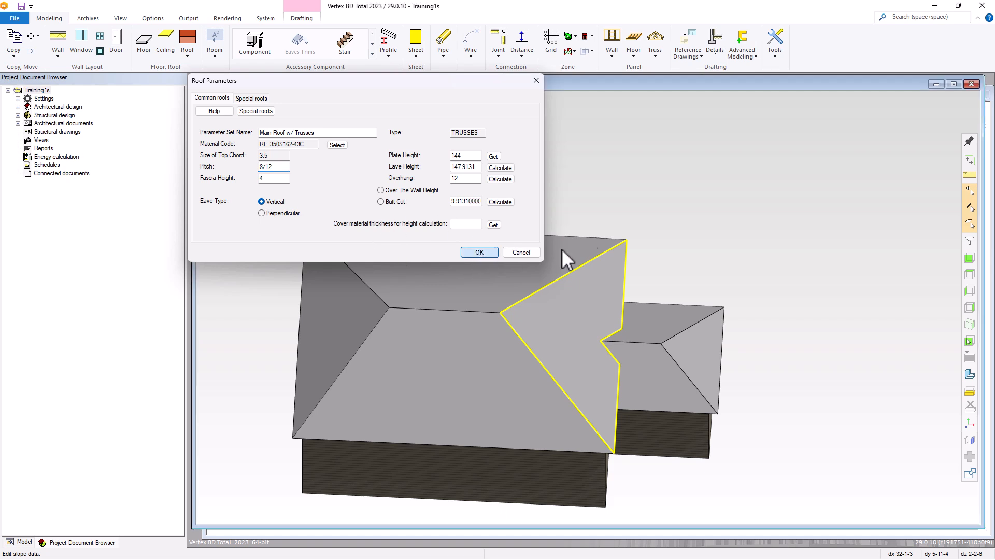
{"action": "left_click_drag", "start_coordinate": [265, 166], "coordinate": [258, 166]}
{"action": "type", "text": "8"}
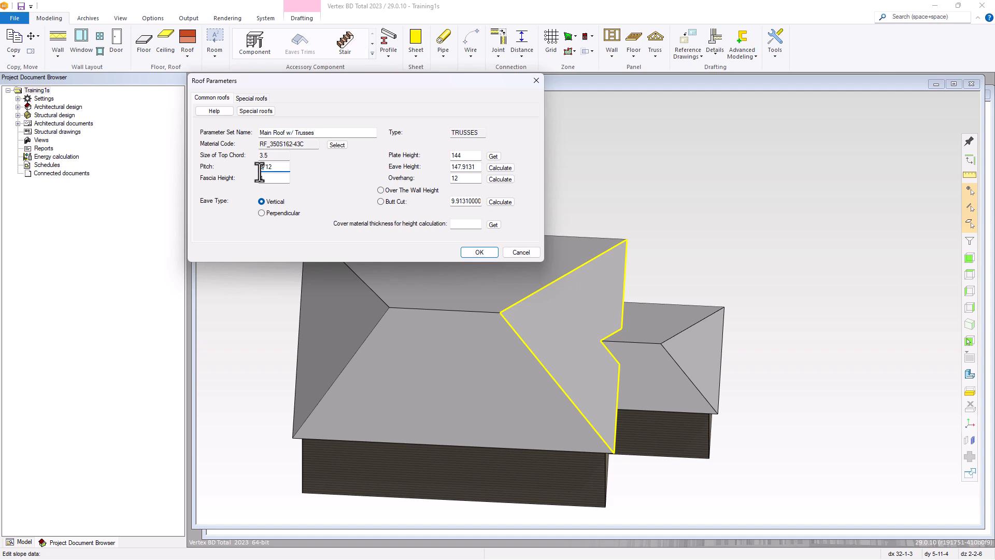
{"action": "left_click", "coordinate": [472, 252]}
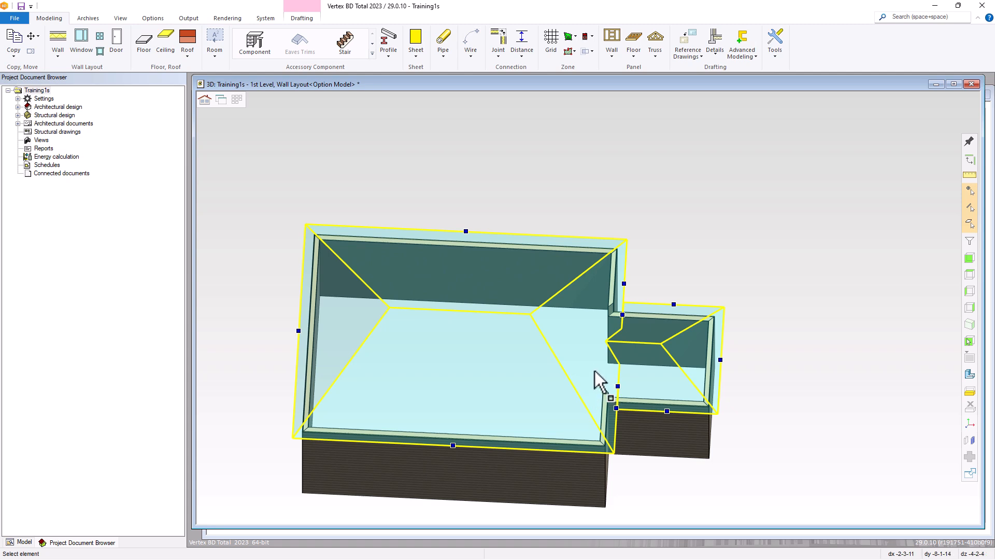
Convert the sketched roof surfaces to roofs and check where the extension roof meets the main roof
{"action": "right_click", "coordinate": [560, 338]}
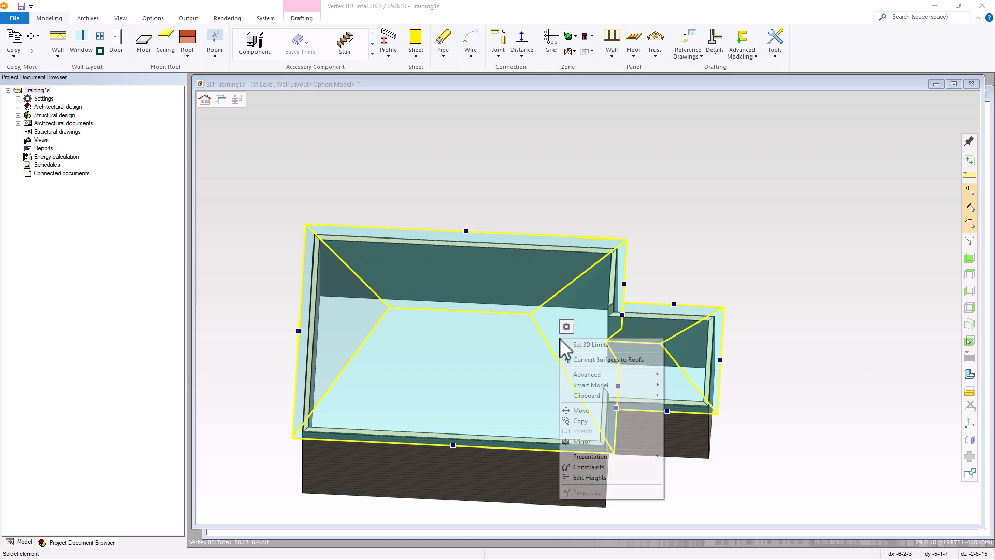
{"action": "left_click", "coordinate": [586, 361]}
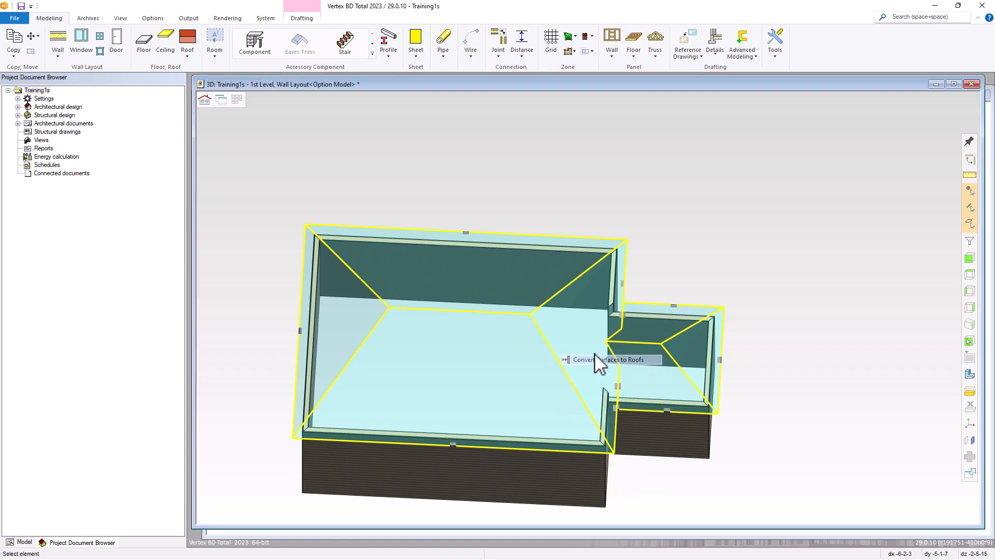
{"action": "middle_click_drag", "start_coordinate": [671, 278], "coordinate": [638, 236]}
{"action": "scroll", "coordinate": [547, 334], "scroll_direction": "up", "scroll_amount": 3}
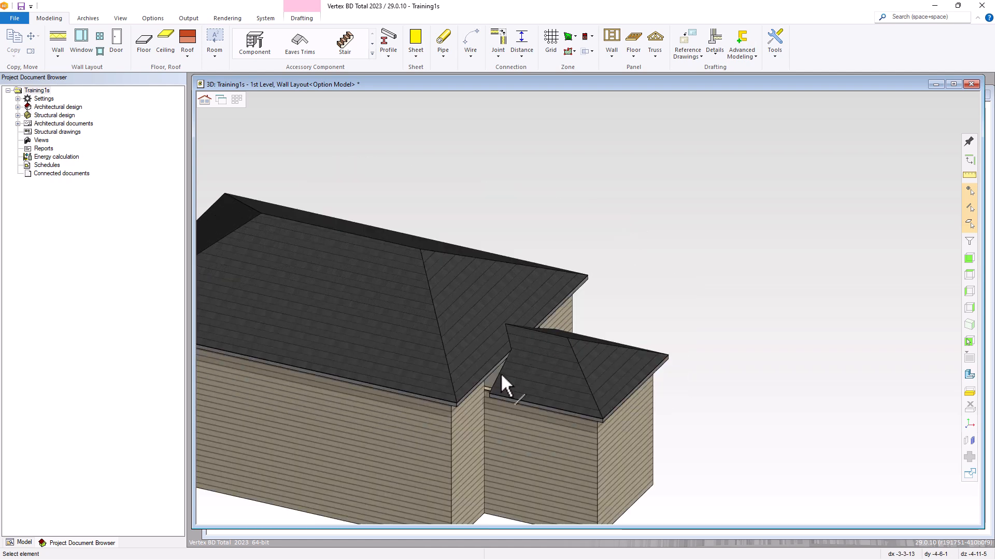
{"action": "middle_click_drag", "start_coordinate": [596, 349], "coordinate": [571, 332]}
{"action": "scroll", "coordinate": [571, 329], "scroll_direction": "up", "scroll_amount": 3}
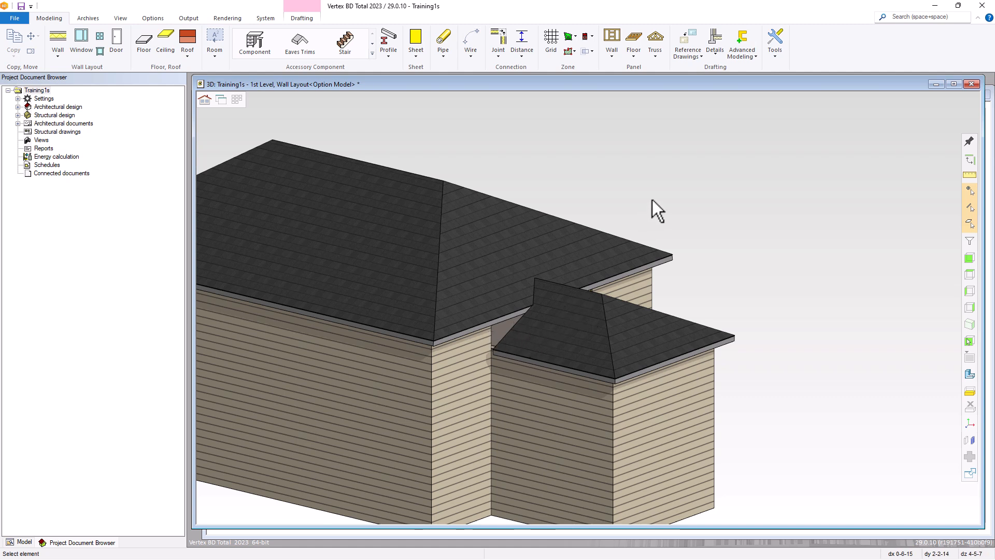
In the 2D plan, move the inner edge of the extension's upper roof slope to the outer face of the main building's short wall
{"action": "key", "text": "ctrl+Tab"}
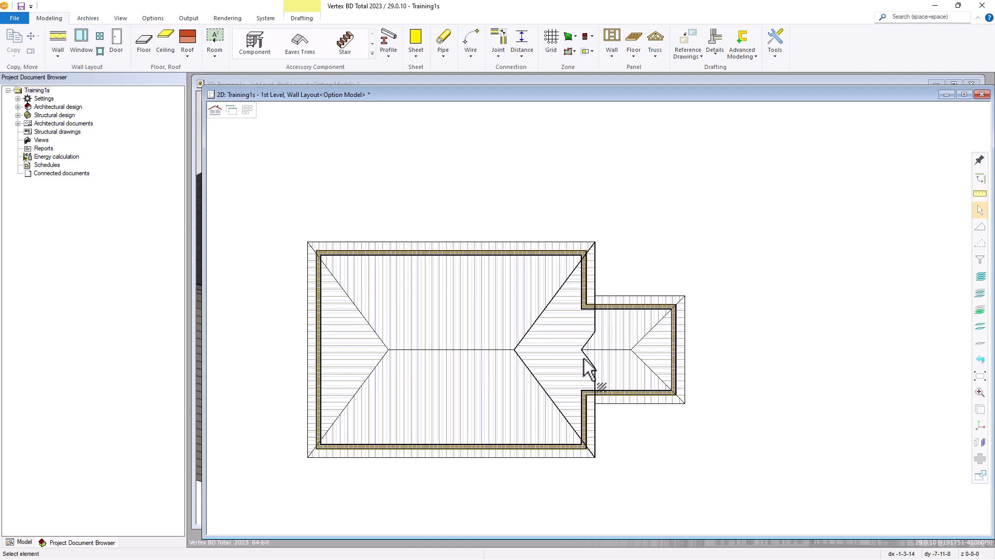
{"action": "scroll", "coordinate": [583, 358], "scroll_direction": "up", "scroll_amount": 2}
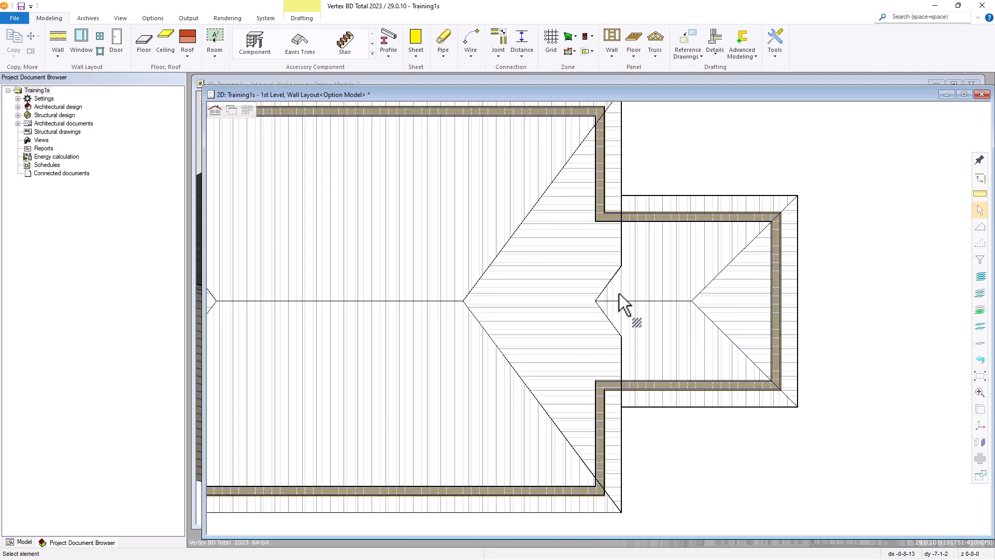
{"action": "left_click", "coordinate": [654, 249]}
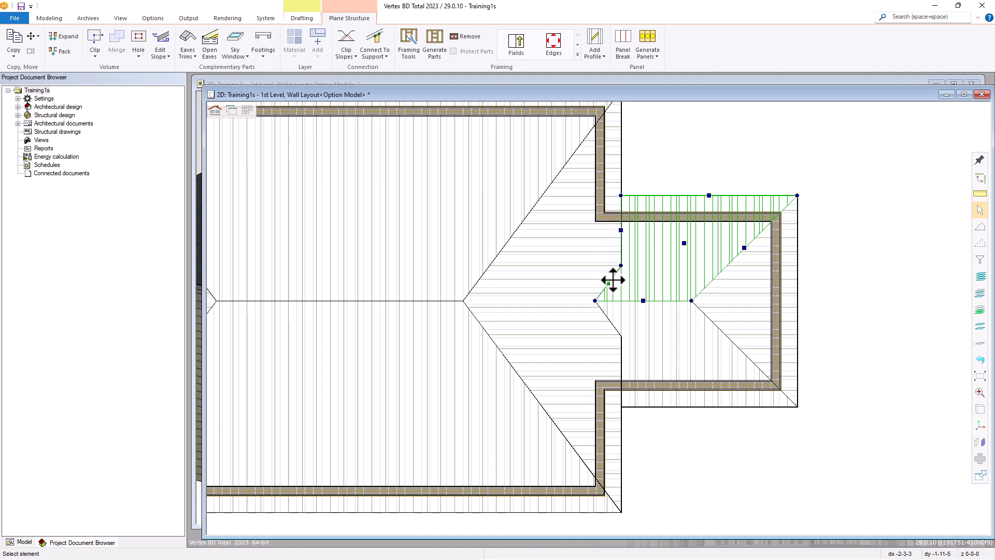
{"action": "scroll", "coordinate": [596, 311], "scroll_direction": "down", "scroll_amount": 2}
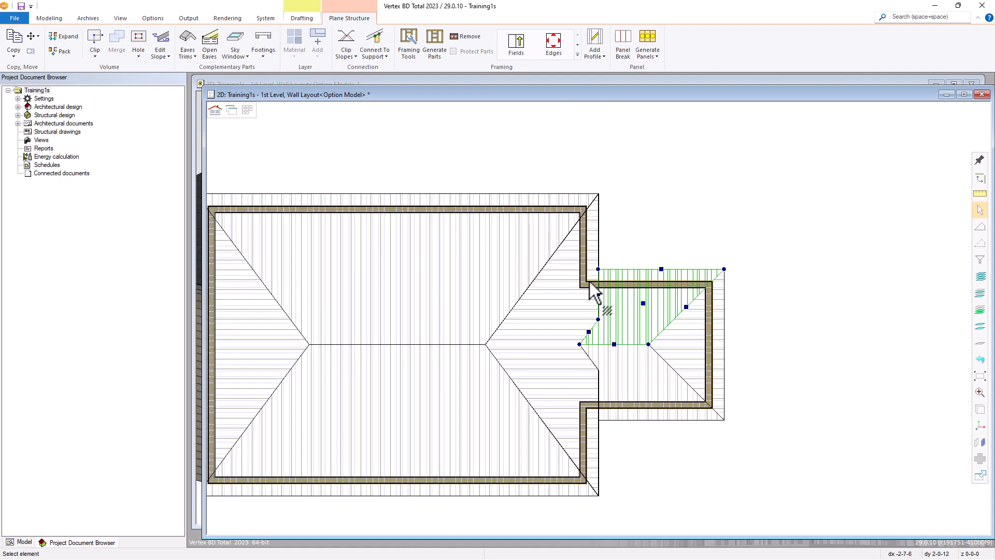
{"action": "scroll", "coordinate": [595, 290], "scroll_direction": "up", "scroll_amount": 2}
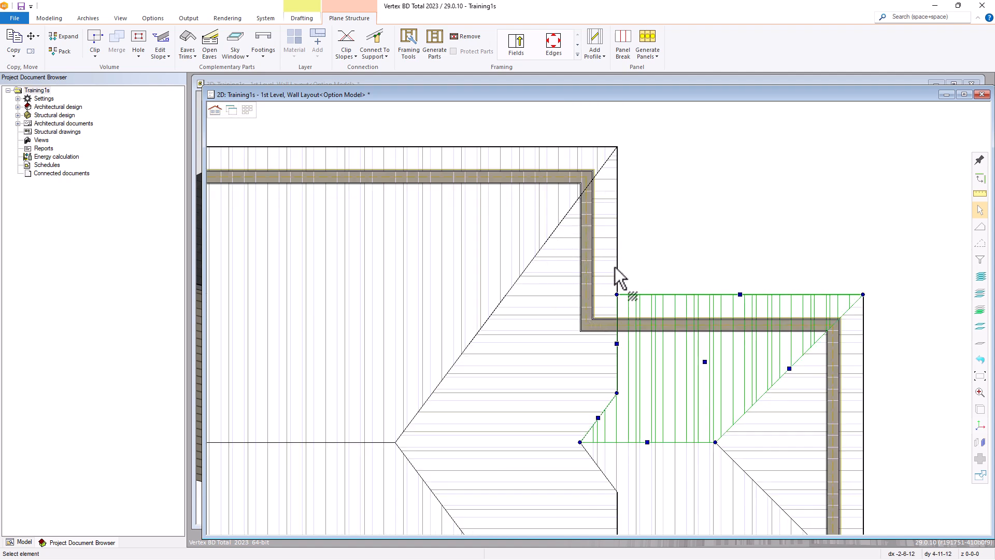
{"action": "left_click", "coordinate": [616, 344]}
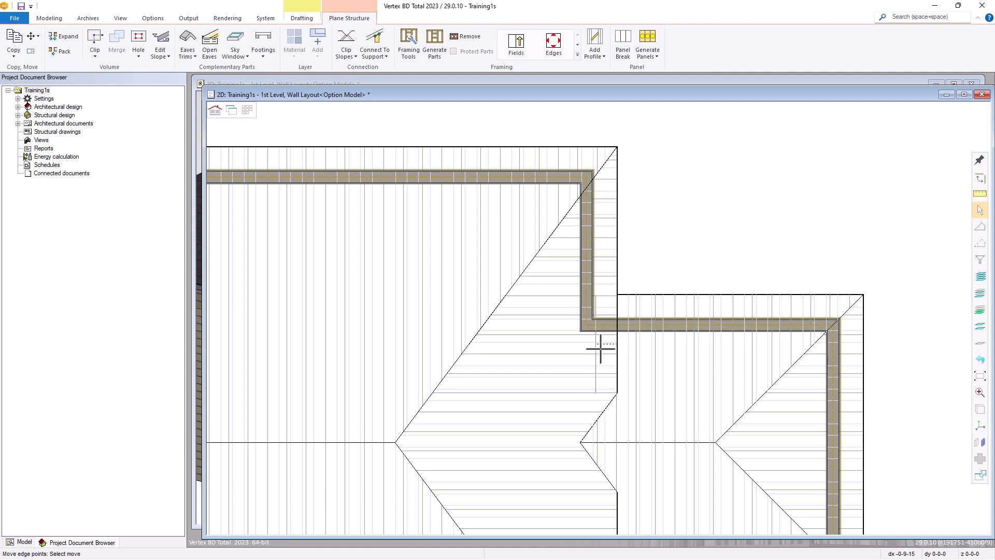
{"action": "scroll", "coordinate": [599, 346], "scroll_direction": "up", "scroll_amount": 4}
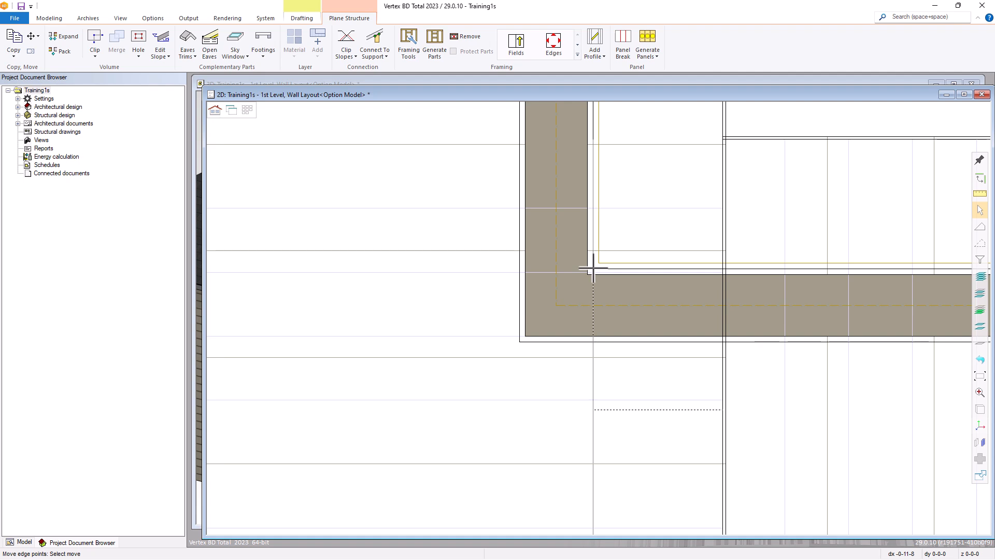
{"action": "left_click", "coordinate": [594, 268]}
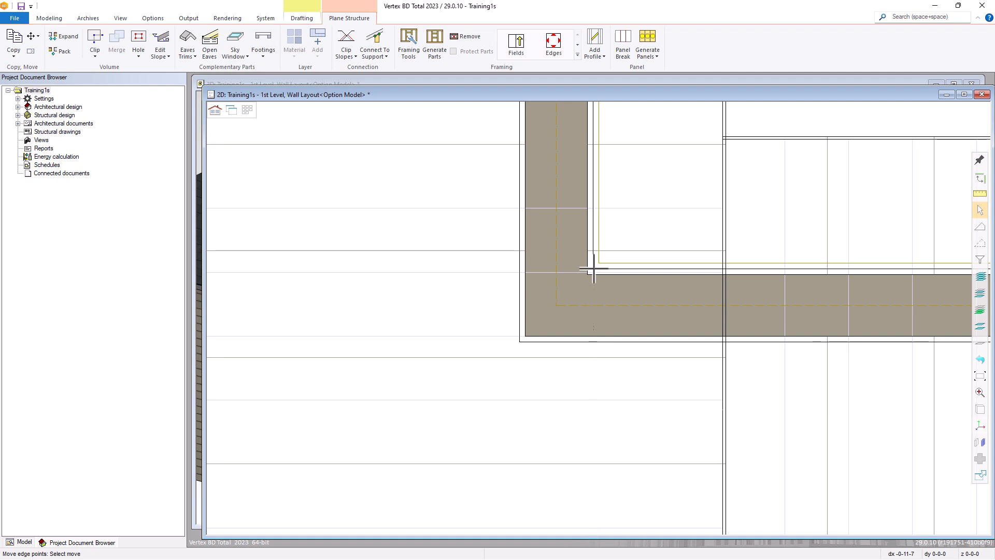
{"action": "scroll", "coordinate": [603, 319], "scroll_direction": "down", "scroll_amount": 3}
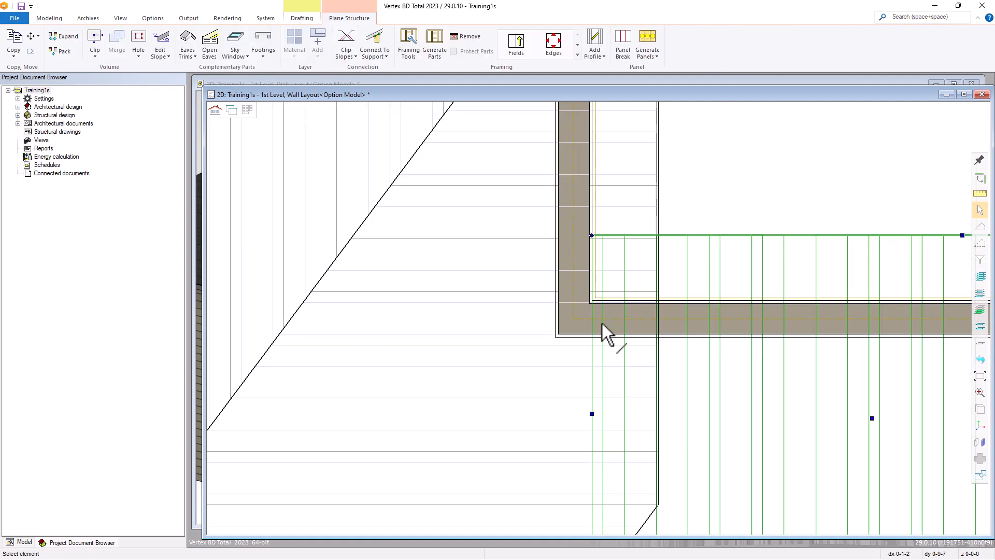
Move the left edge of the side wing's lower roof slope to the main building's outer wall face
{"action": "middle_click_drag", "start_coordinate": [616, 503], "coordinate": [603, 324]}
{"action": "scroll", "coordinate": [609, 316], "scroll_direction": "up", "scroll_amount": 1}
{"action": "left_click", "coordinate": [627, 409]}
{"action": "scroll", "coordinate": [600, 324], "scroll_direction": "down", "scroll_amount": 5}
{"action": "scroll", "coordinate": [596, 355], "scroll_direction": "up", "scroll_amount": 5}
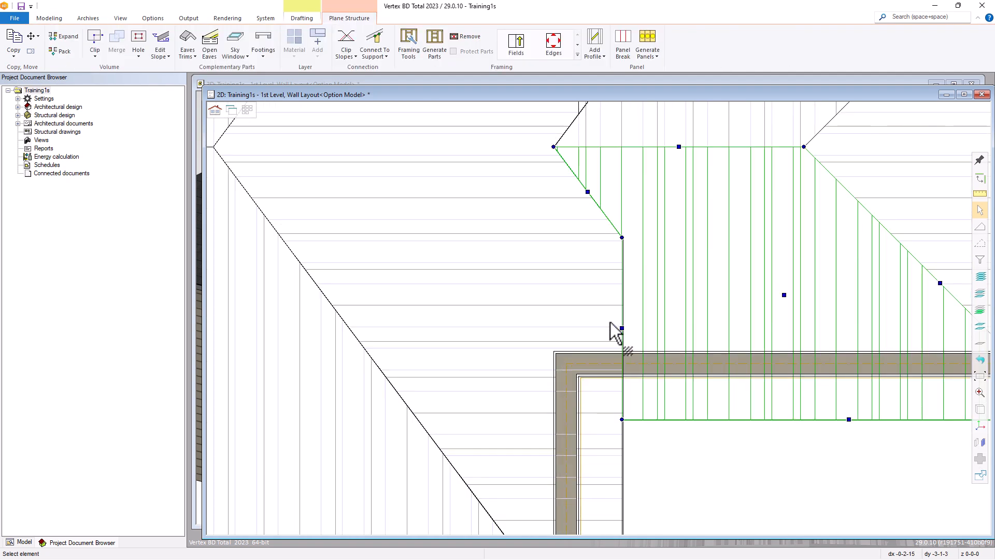
{"action": "key", "text": "Escape"}
{"action": "left_click", "coordinate": [620, 330]}
{"action": "scroll", "coordinate": [574, 395], "scroll_direction": "up", "scroll_amount": 3}
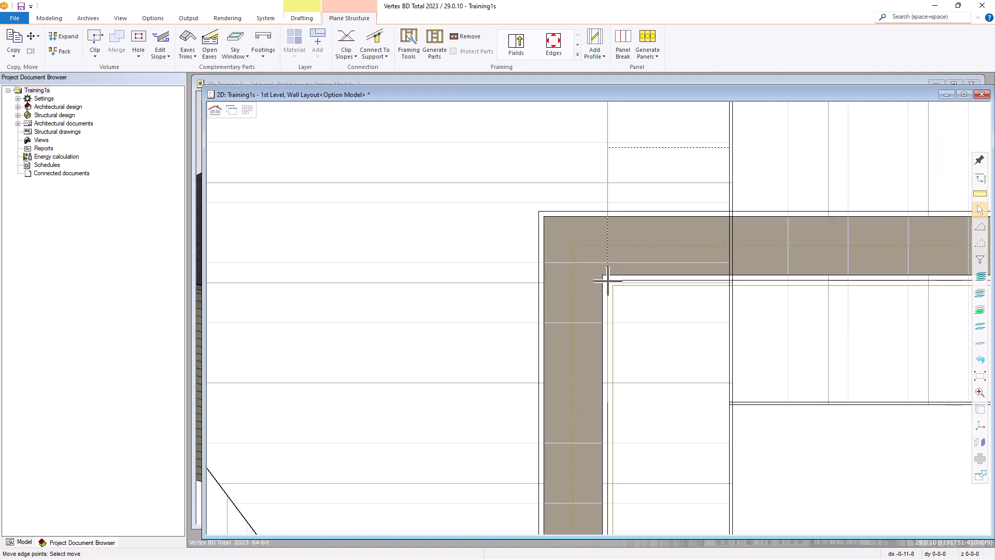
{"action": "left_click", "coordinate": [608, 280]}
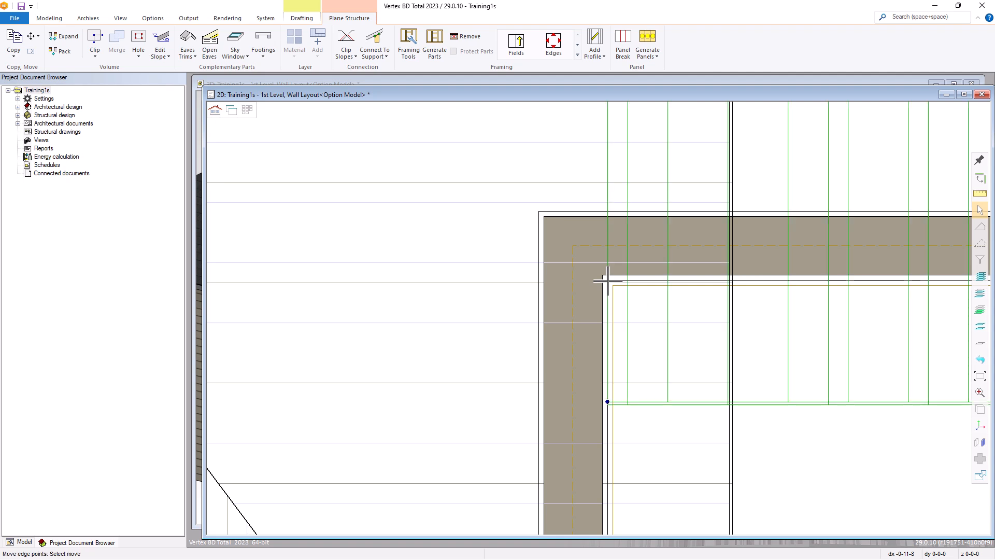
{"action": "scroll", "coordinate": [619, 270], "scroll_direction": "down", "scroll_amount": 5}
{"action": "left_click", "coordinate": [633, 305]}
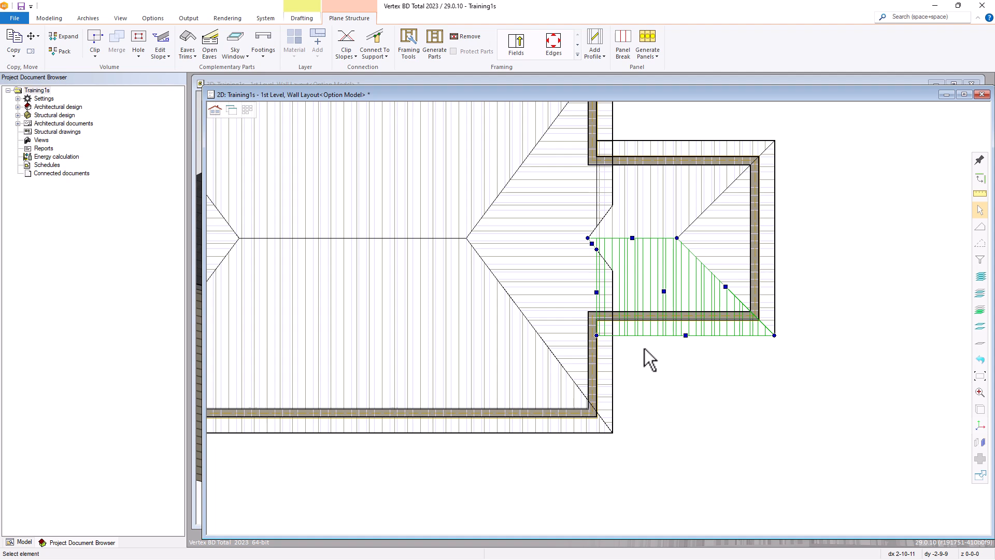
{"action": "key", "text": "Delete"}
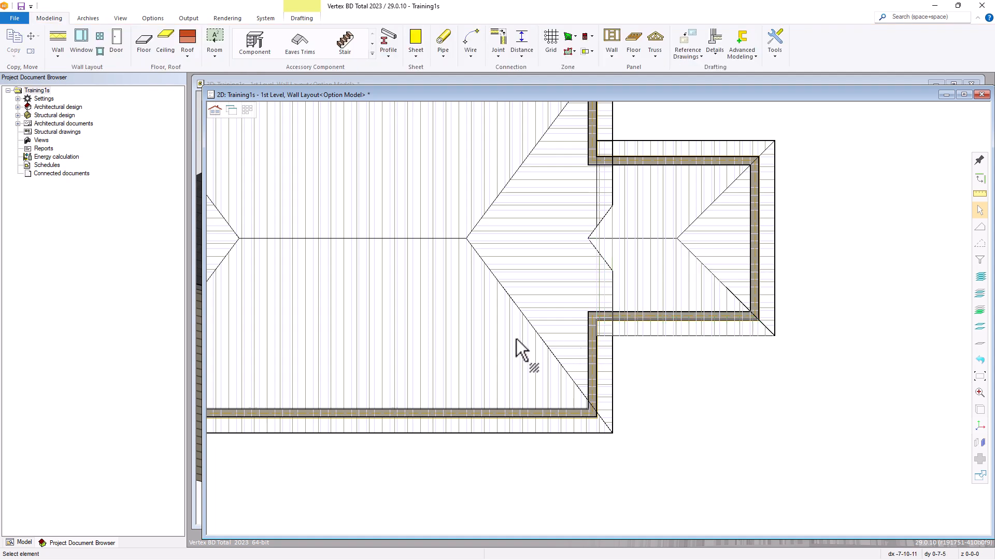
Examine in the 3D model how the side wing's hip roof meets the main hip roof
{"action": "key", "text": "ctrl+Tab"}
{"action": "scroll", "coordinate": [527, 328], "scroll_direction": "down", "scroll_amount": 3}
{"action": "middle_click_drag", "start_coordinate": [527, 328], "coordinate": [584, 303]}
{"action": "scroll", "coordinate": [584, 304], "scroll_direction": "up", "scroll_amount": 3}
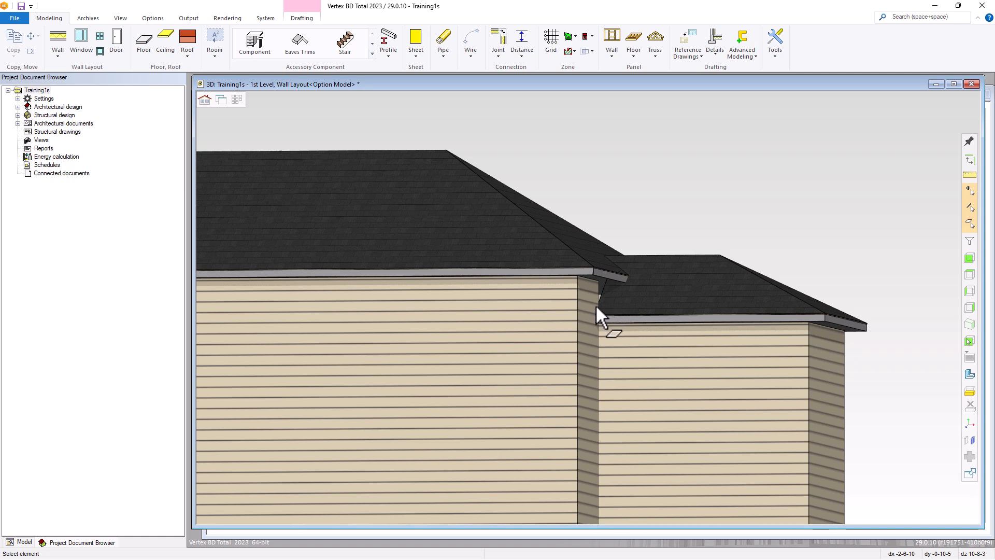
{"action": "middle_click_drag", "start_coordinate": [601, 300], "coordinate": [609, 325]}
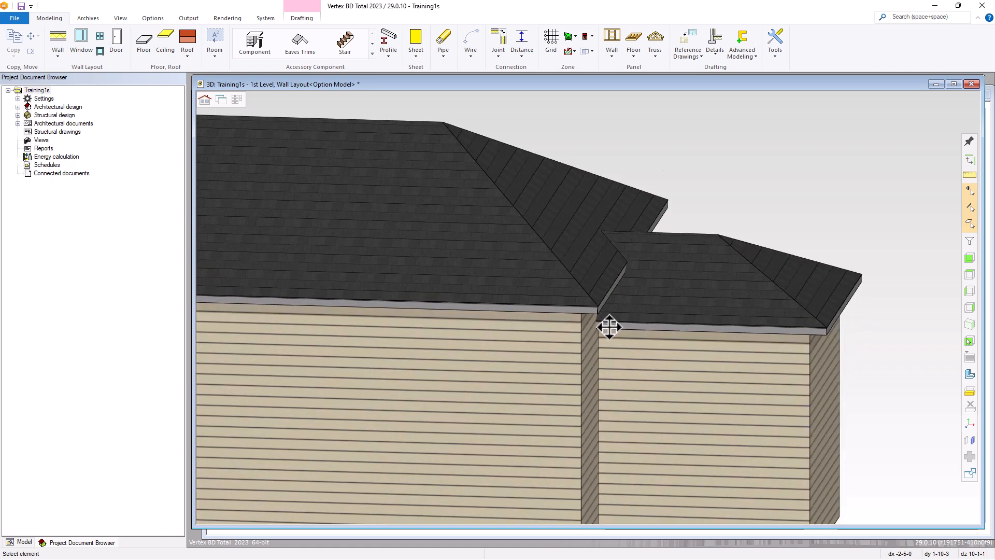
{"action": "scroll", "coordinate": [611, 326], "scroll_direction": "down", "scroll_amount": 5}
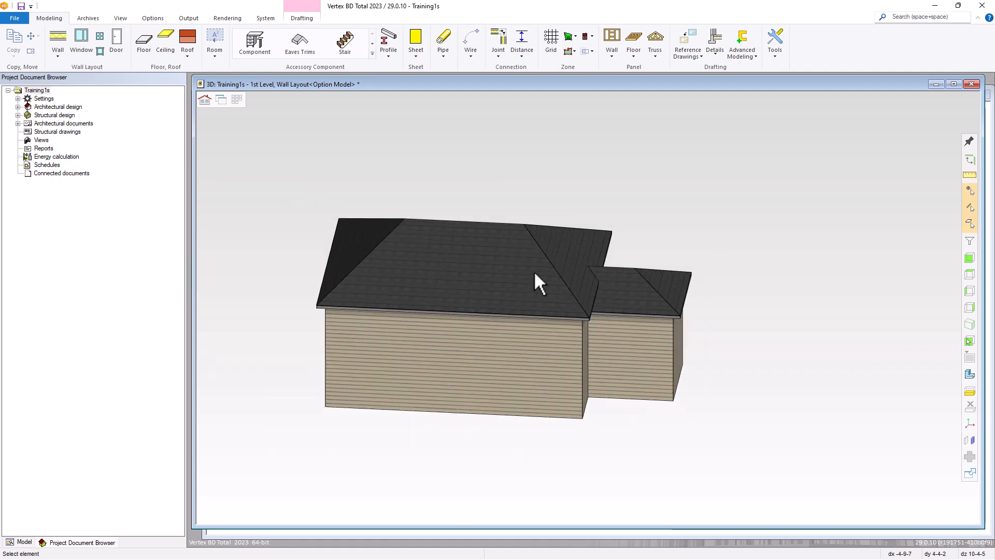
{"action": "scroll", "coordinate": [590, 341], "scroll_direction": "up", "scroll_amount": 3}
{"action": "scroll", "coordinate": [593, 344], "scroll_direction": "down", "scroll_amount": 1}
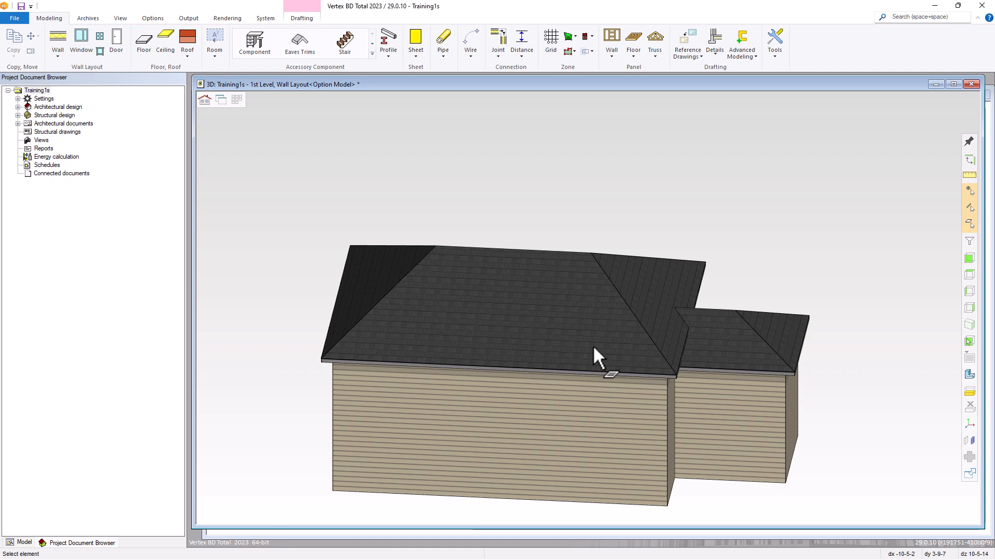
{"action": "scroll", "coordinate": [609, 363], "scroll_direction": "down", "scroll_amount": 4}
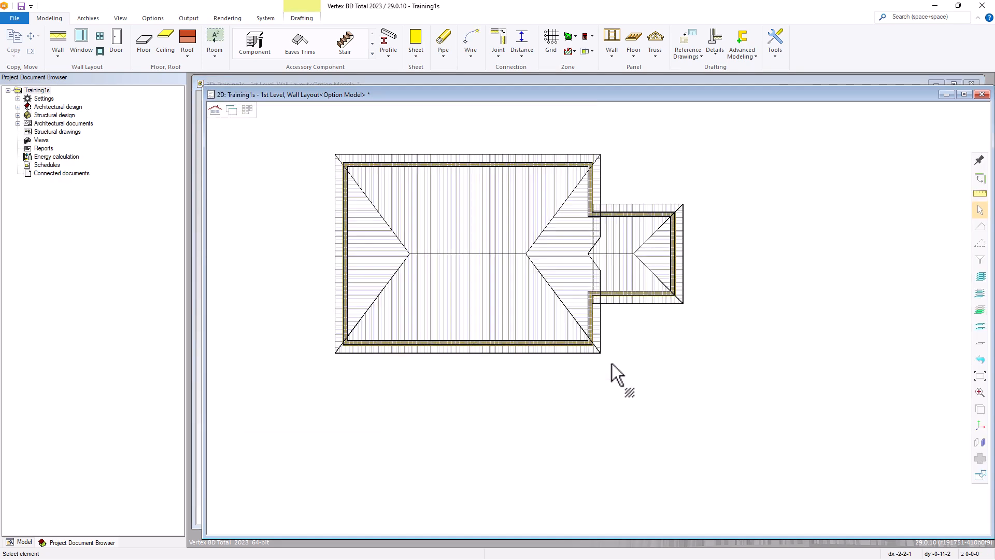
Move all slopes of the main and side hip roofs to the Roof Layout drawing-model pair, leave it active and save the project
{"action": "scroll", "coordinate": [546, 297], "scroll_direction": "up", "scroll_amount": 3}
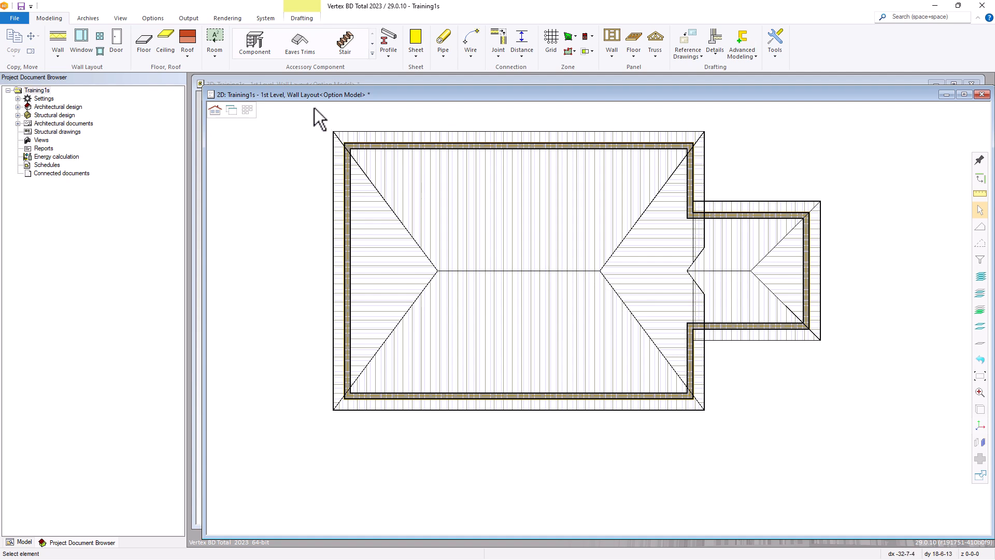
{"action": "left_click", "coordinate": [705, 151]}
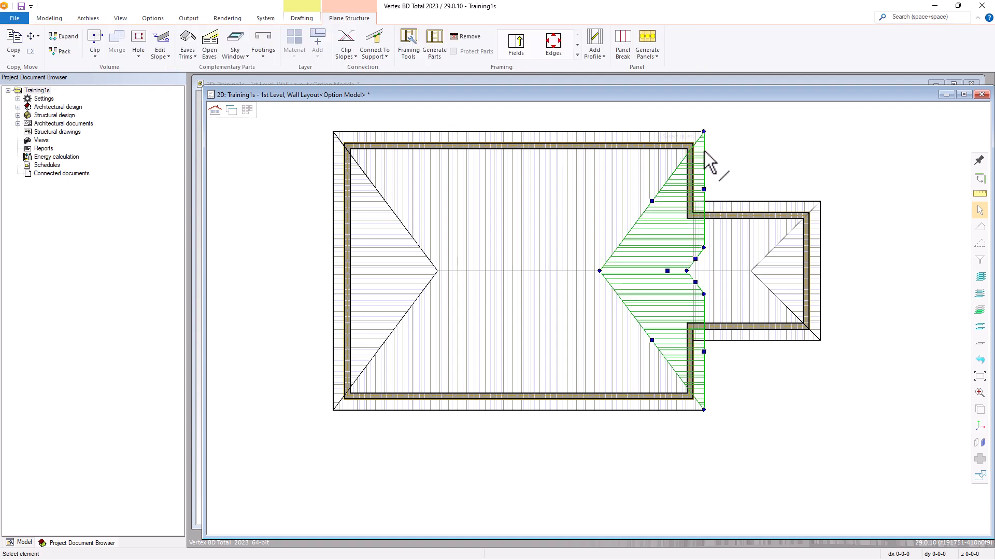
{"action": "left_click", "coordinate": [677, 136], "text": "ctrl"}
{"action": "left_click", "coordinate": [392, 251], "text": "ctrl"}
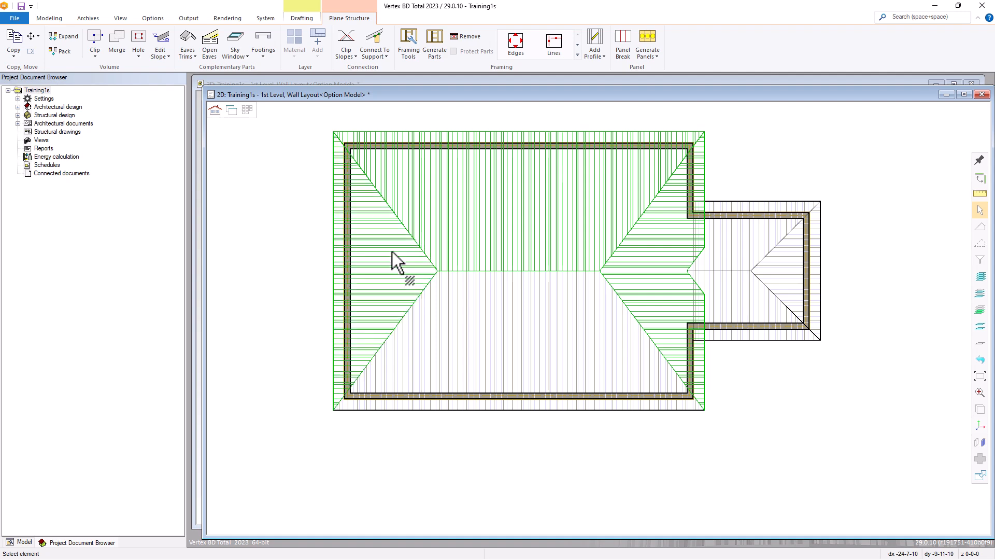
{"action": "left_click", "coordinate": [493, 328], "text": "ctrl"}
{"action": "left_click", "coordinate": [725, 316], "text": "ctrl"}
{"action": "left_click", "coordinate": [779, 279], "text": "ctrl"}
{"action": "left_click", "coordinate": [753, 247], "text": "ctrl"}
{"action": "left_click", "coordinate": [786, 270], "text": "ctrl"}
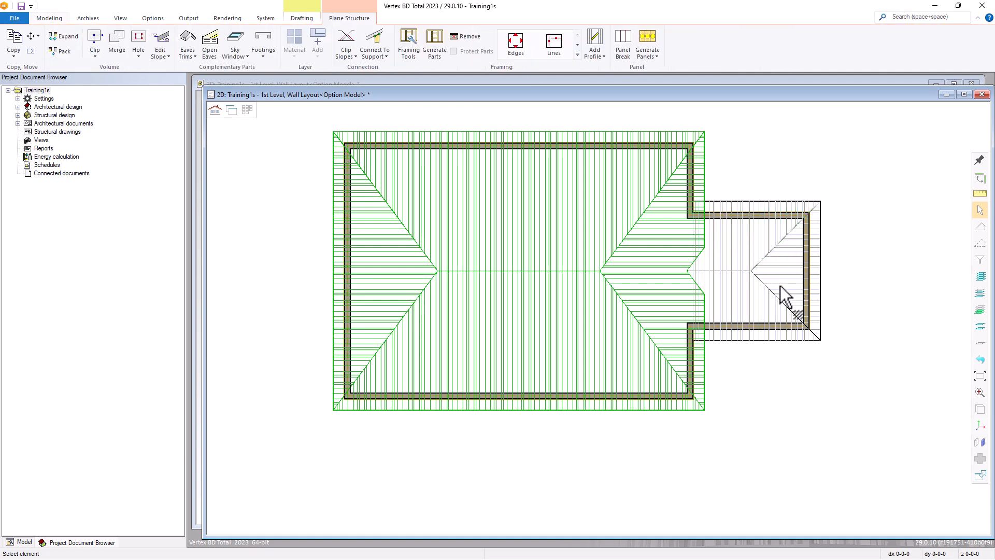
{"action": "left_click", "coordinate": [782, 286], "text": "ctrl"}
{"action": "left_click", "coordinate": [803, 336], "text": "ctrl"}
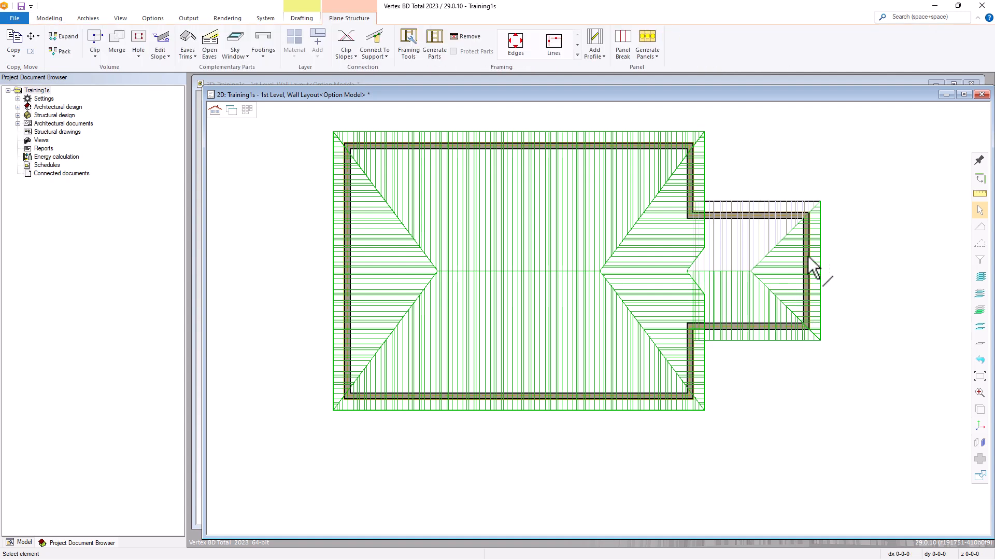
{"action": "left_click", "coordinate": [800, 213], "text": "ctrl"}
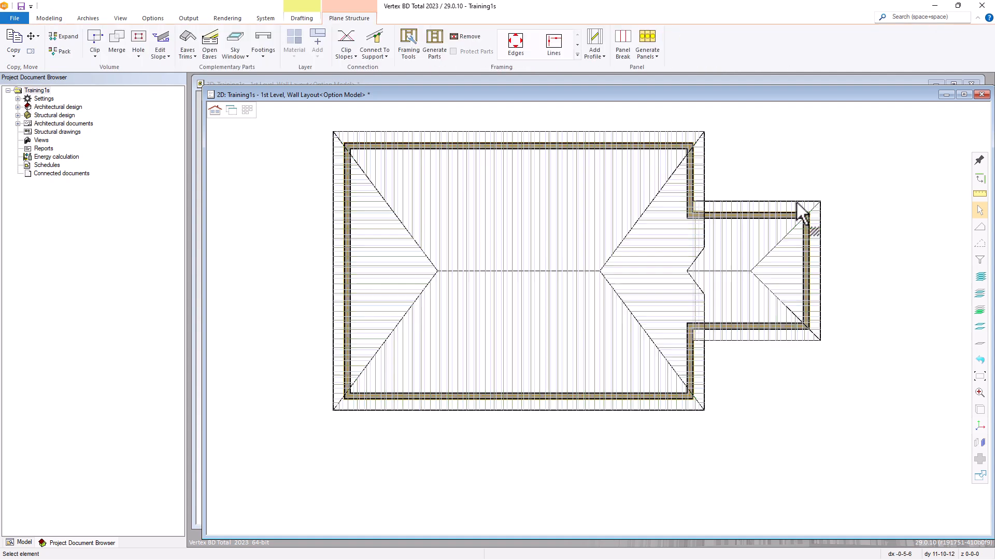
{"action": "right_click", "coordinate": [661, 226]}
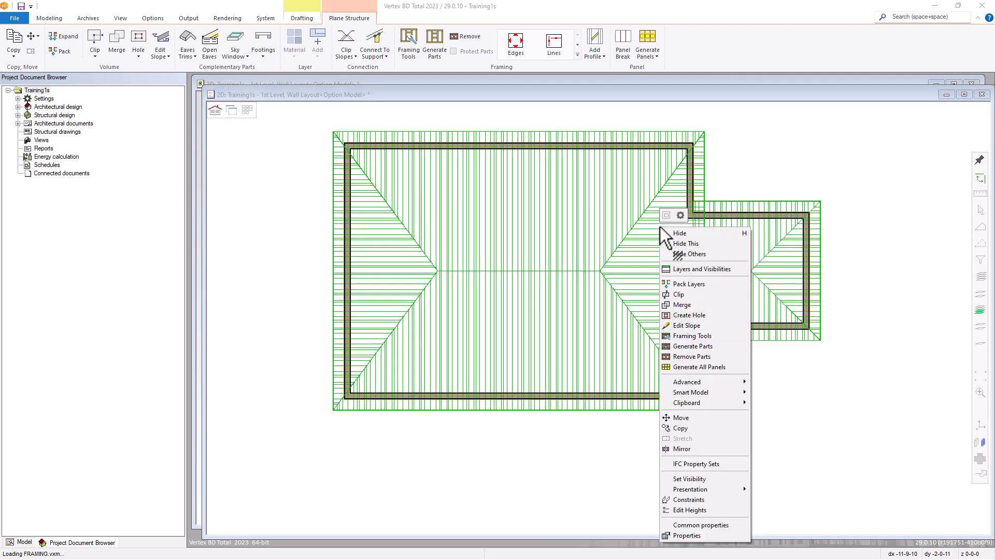
{"action": "mouse_move", "coordinate": [702, 382]}
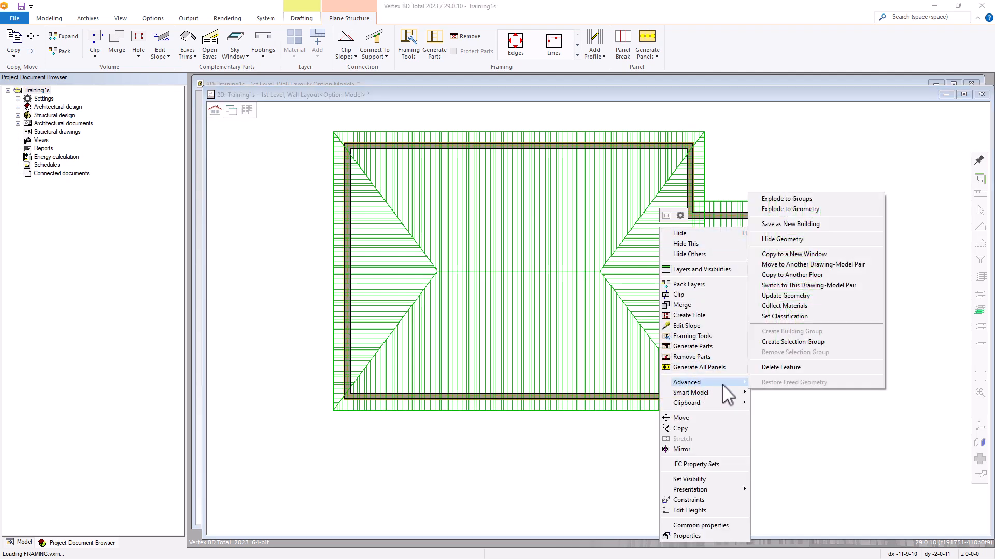
{"action": "left_click", "coordinate": [803, 265]}
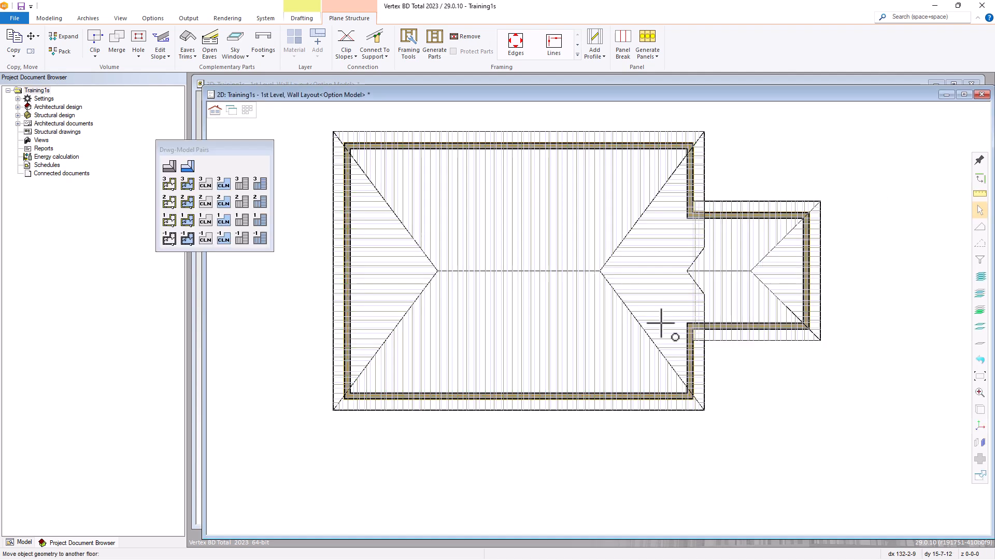
{"action": "left_click", "coordinate": [171, 172]}
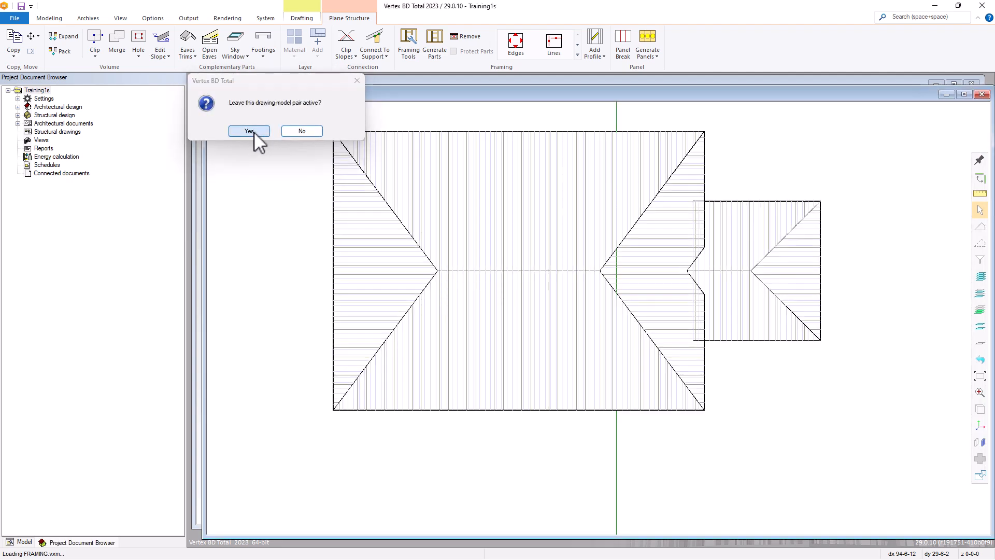
{"action": "left_click", "coordinate": [252, 131]}
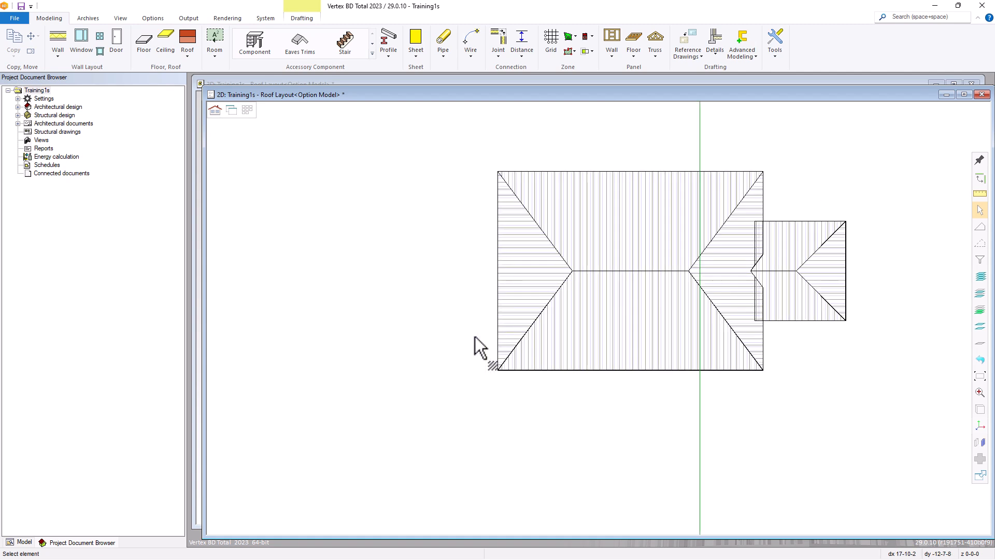
{"action": "left_click", "coordinate": [20, 7]}
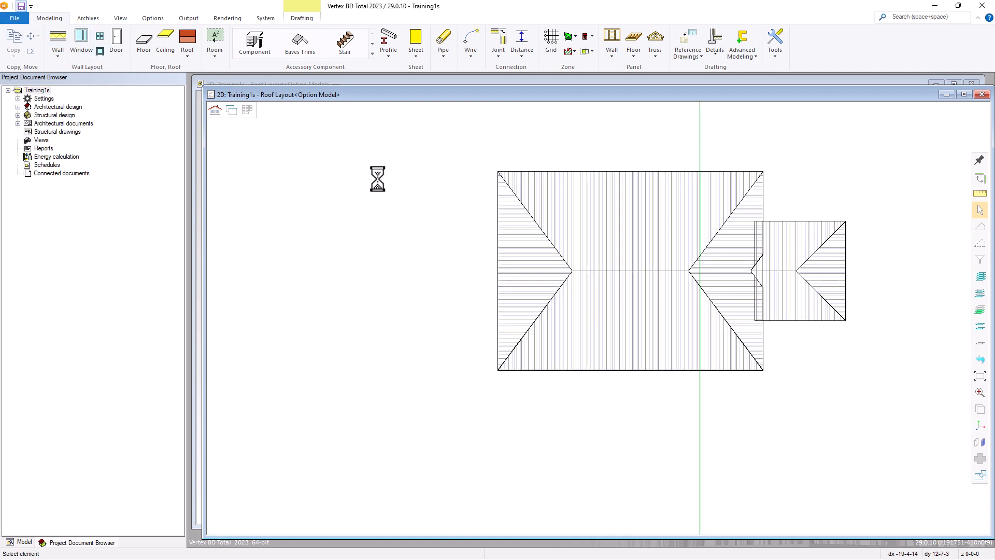
Start a Gable roof with point P1 on the main roof's lower eave line, offset 7' in X from the lower-left outer wall corner
{"action": "scroll", "coordinate": [599, 318], "scroll_direction": "down", "scroll_amount": 1}
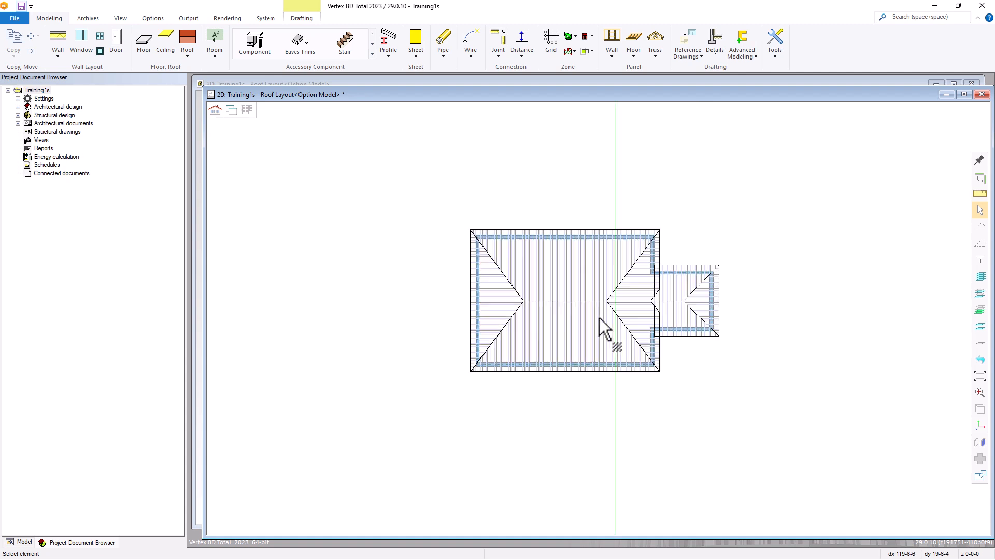
{"action": "scroll", "coordinate": [590, 306], "scroll_direction": "up", "scroll_amount": 2}
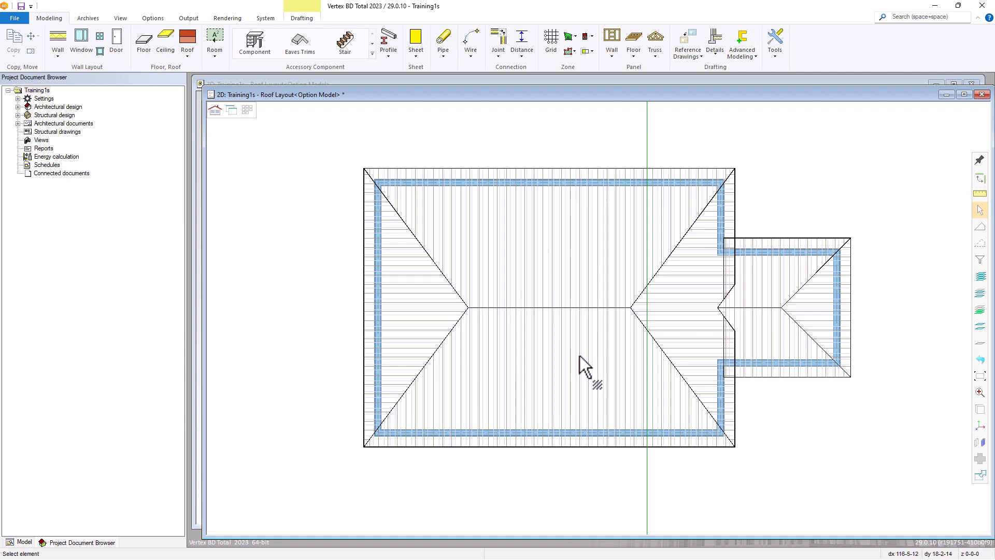
{"action": "left_click", "coordinate": [186, 53]}
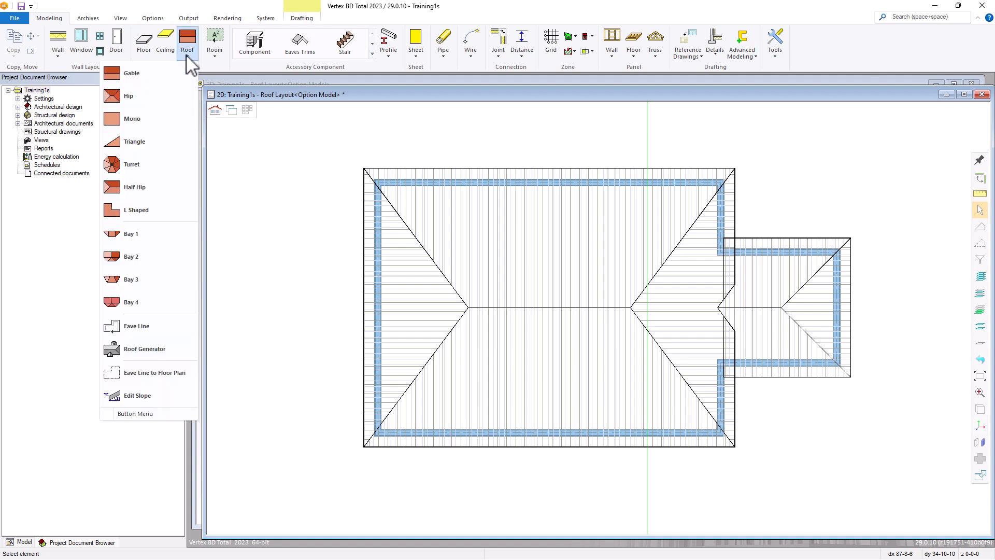
{"action": "left_click", "coordinate": [144, 75]}
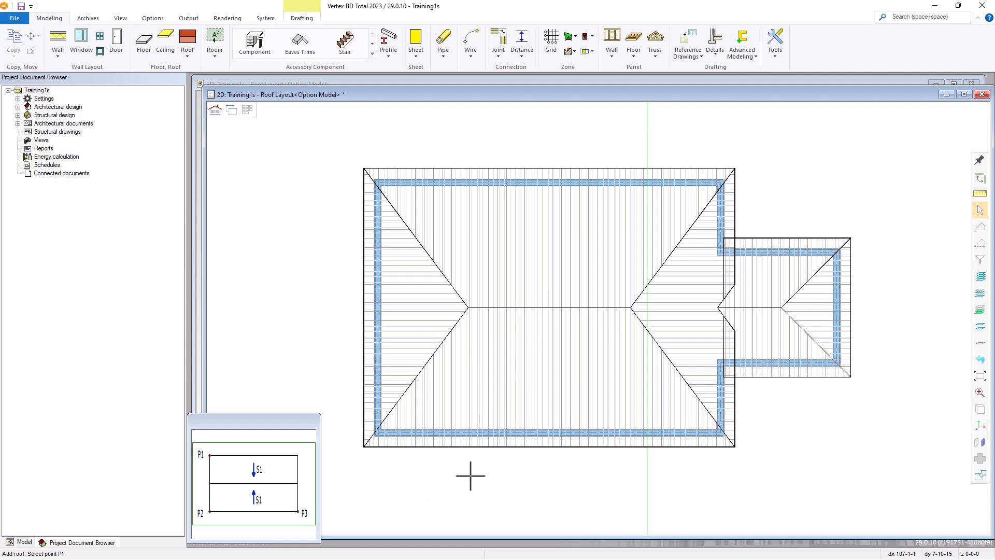
{"action": "scroll", "coordinate": [684, 482], "scroll_direction": "up", "scroll_amount": 3}
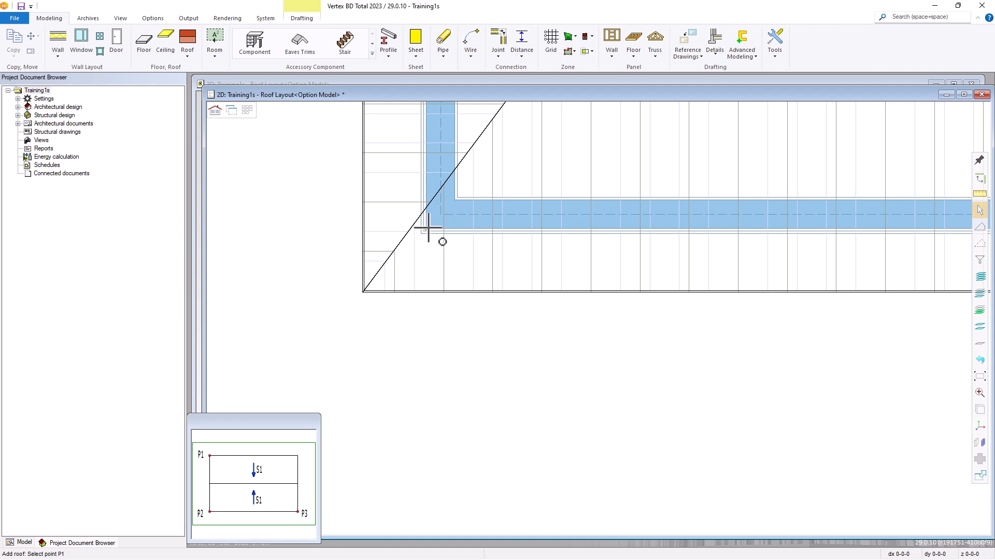
{"action": "type", "text": "7"}
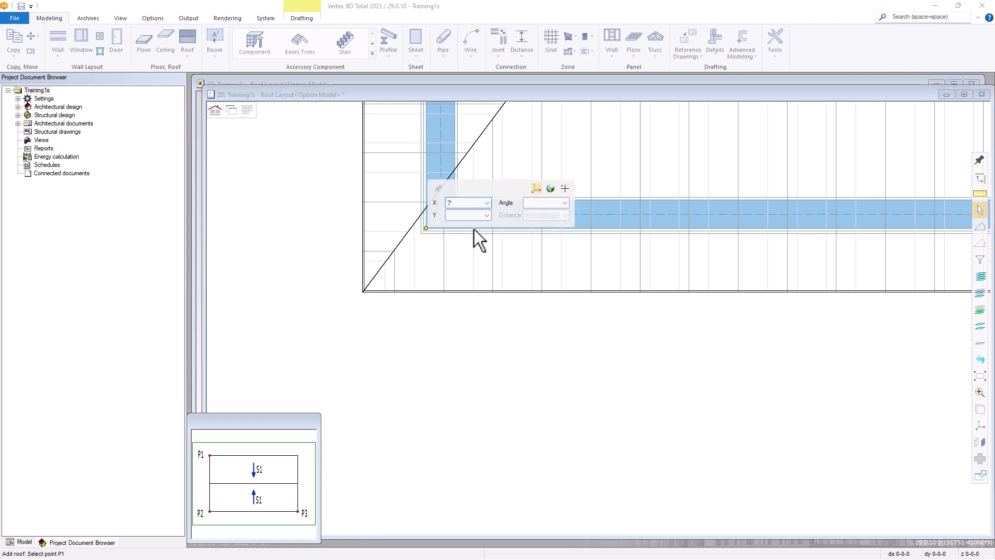
{"action": "left_click", "coordinate": [452, 215]}
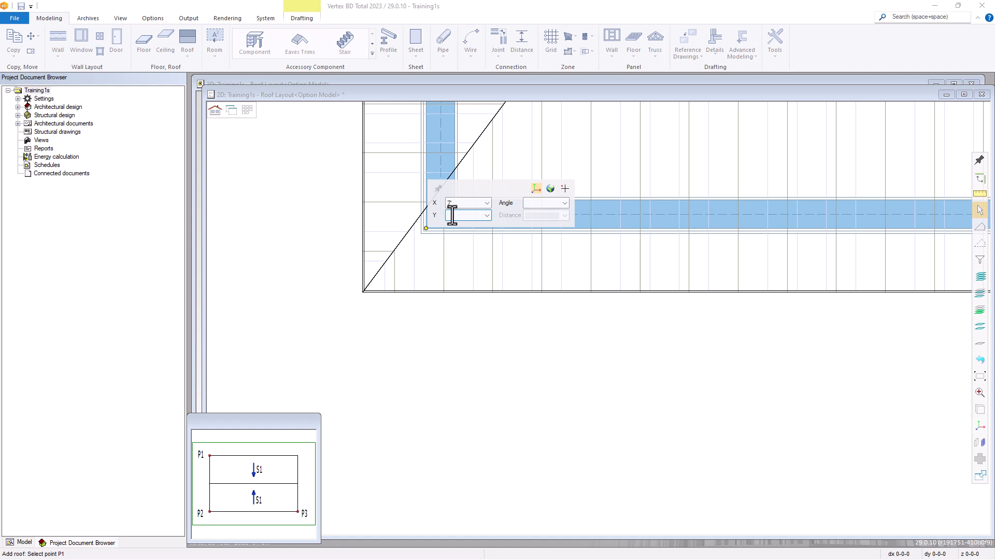
{"action": "type", "text": "-"}
{"action": "key", "text": "Return"}
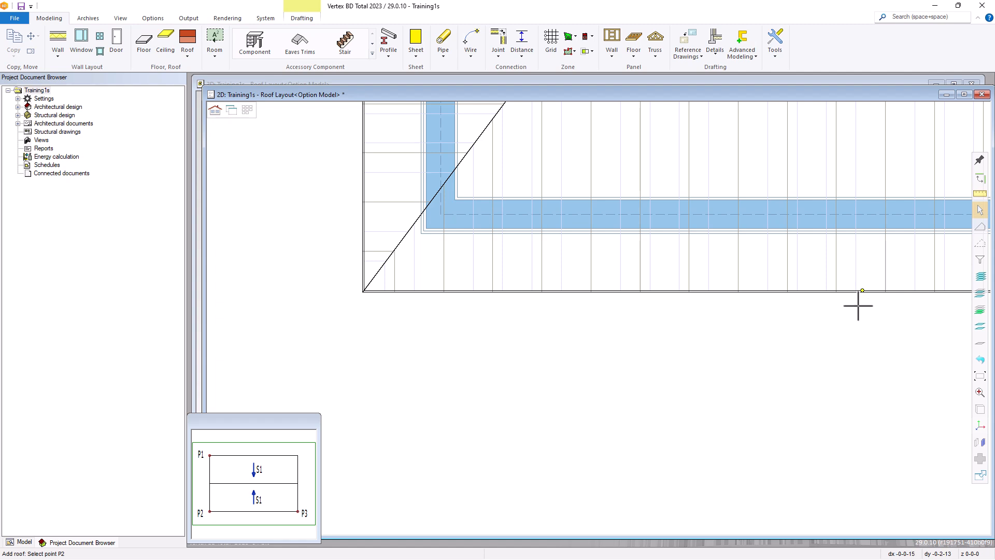
Place gable point P2 6' to the right of P1 along the eave and P3 level with the main roof's ridge
{"action": "scroll", "coordinate": [857, 305], "scroll_direction": "down", "scroll_amount": 2}
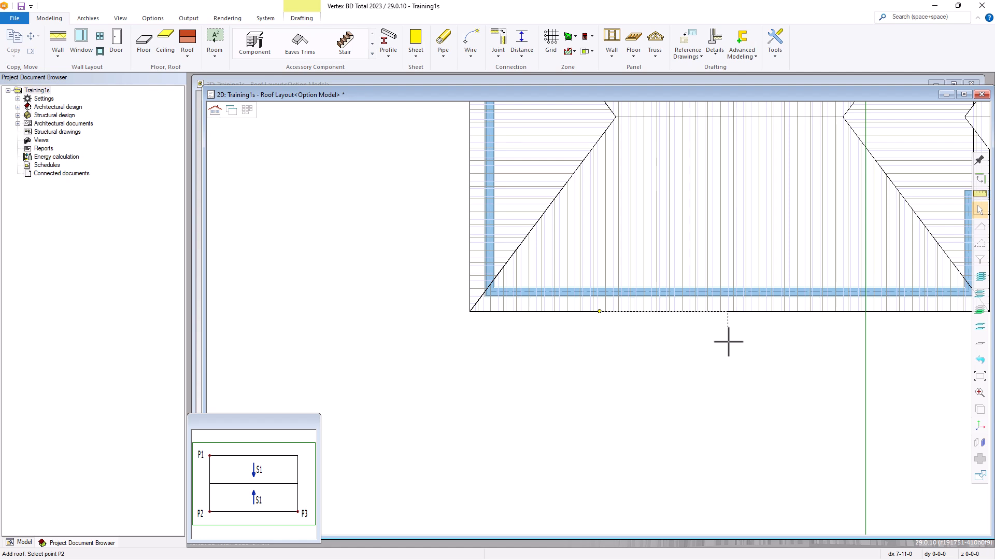
{"action": "type", "text": "6"}
{"action": "key", "text": "Return"}
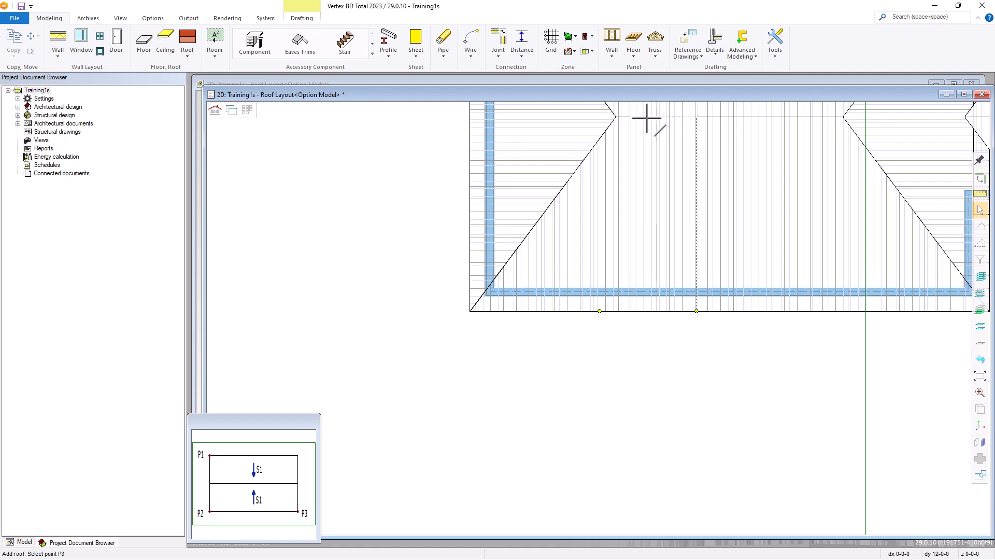
{"action": "left_click", "coordinate": [615, 117]}
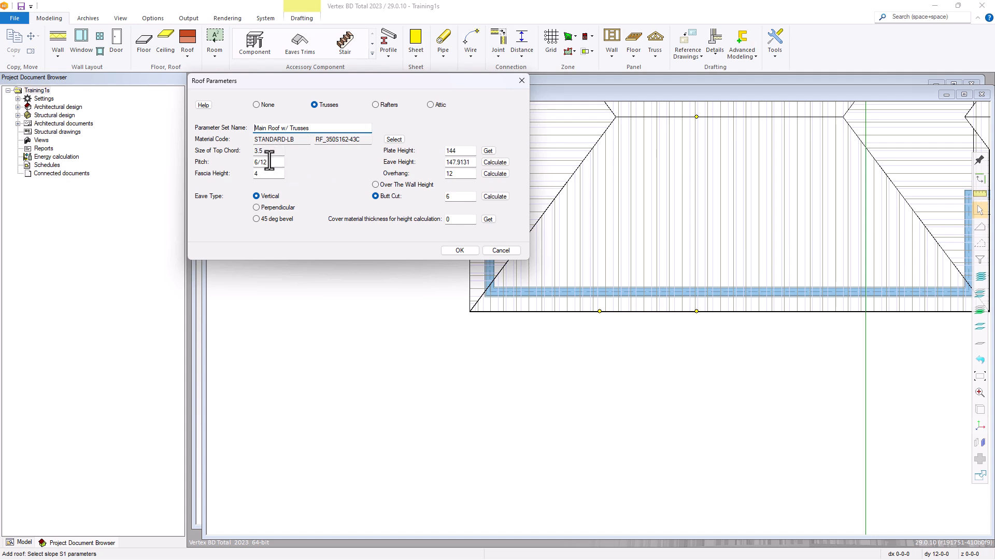
Set the gable roof's pitch to 4/12, plate height to 192 and butt cut to 4, recalculate the eave height and create the roof
{"action": "left_click", "coordinate": [255, 162]}
{"action": "left_click_drag", "start_coordinate": [255, 163], "coordinate": [251, 161]}
{"action": "type", "text": "4"}
{"action": "double_click", "coordinate": [458, 151]}
{"action": "type", "text": "192"}
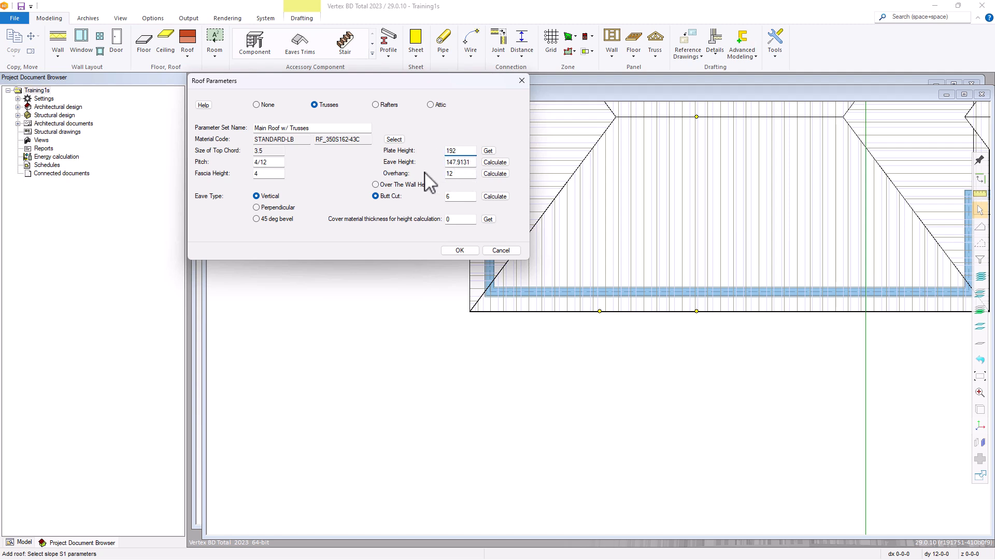
{"action": "double_click", "coordinate": [452, 196]}
{"action": "type", "text": "4"}
{"action": "left_click", "coordinate": [496, 164]}
{"action": "left_click", "coordinate": [457, 250]}
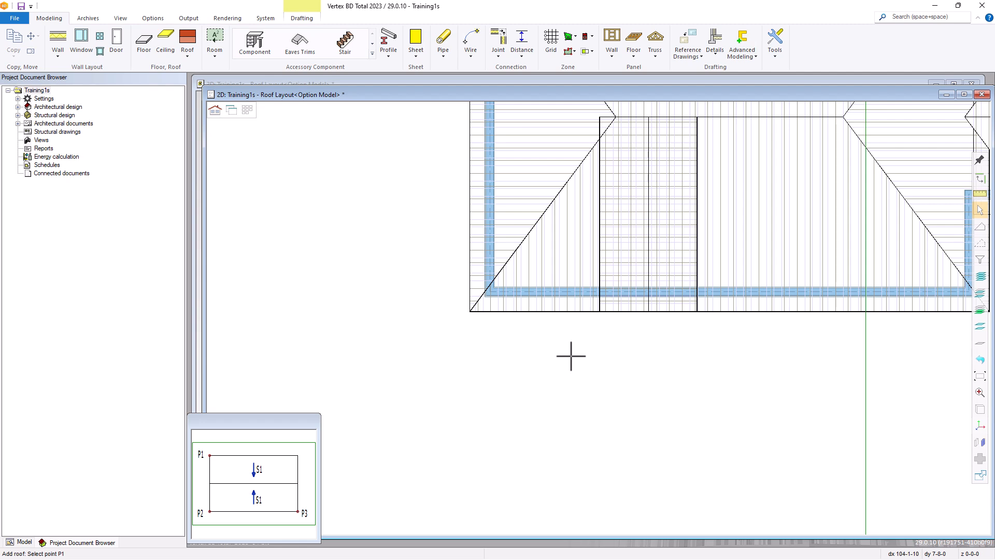
End roof creation and examine the new gable roof on the main slope in the 3D model
{"action": "key", "text": "Escape"}
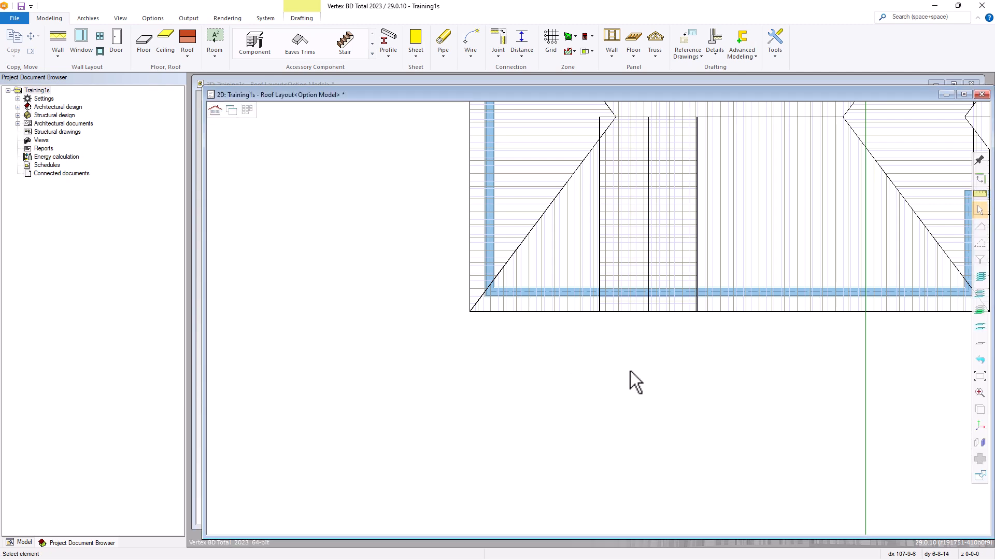
{"action": "key", "text": "ctrl+Tab"}
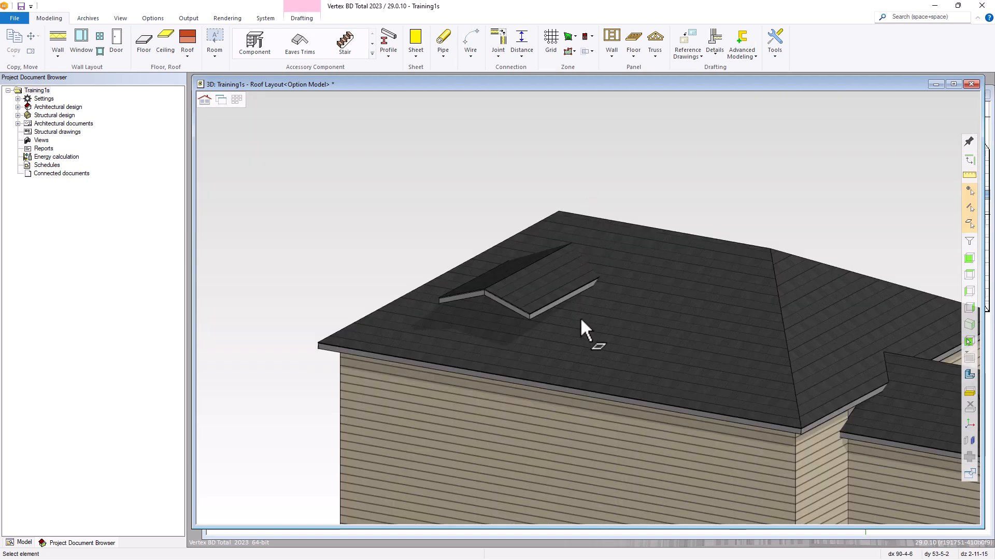
{"action": "middle_click_drag", "start_coordinate": [584, 296], "coordinate": [620, 384]}
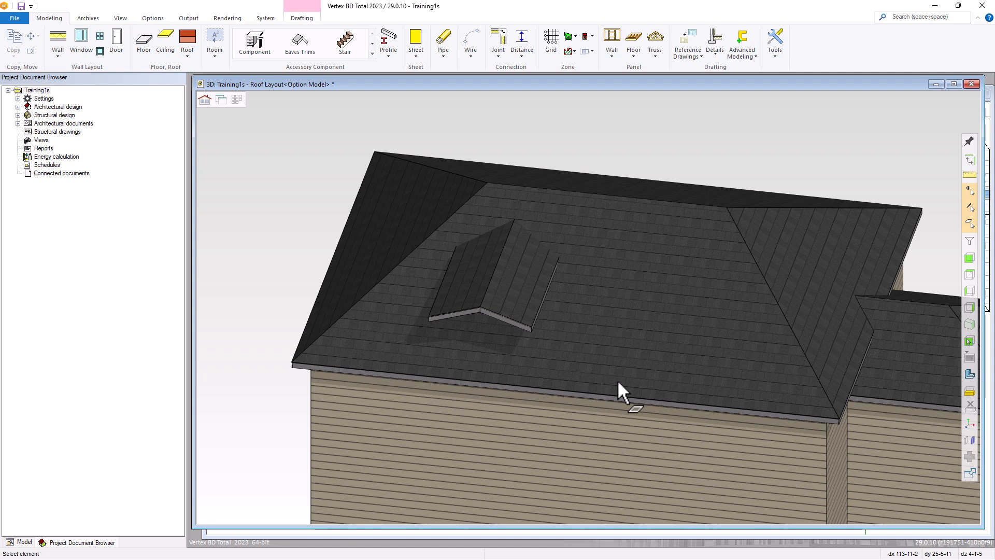
{"action": "key", "text": "ctrl+Tab"}
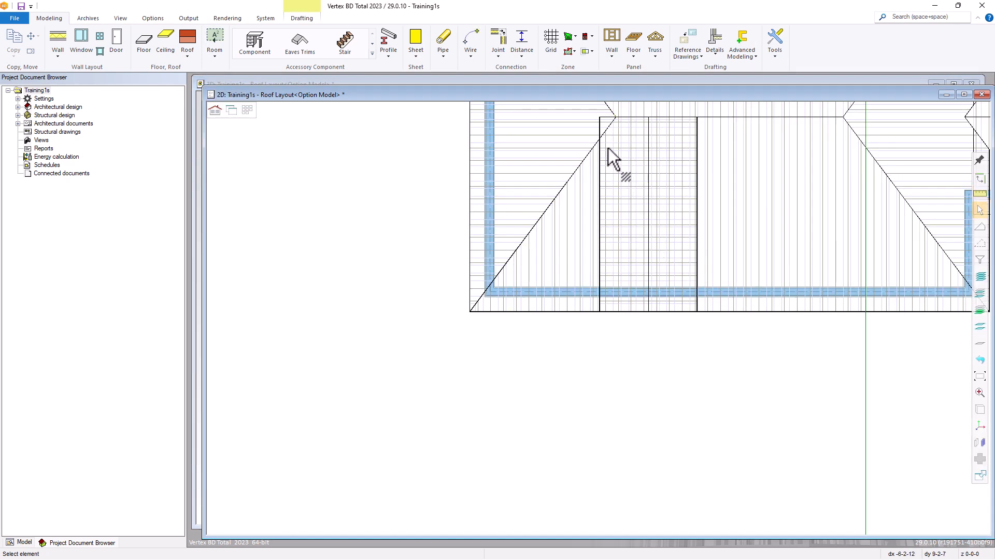
Copy both slopes of the gable roof 10' to the right along the main eave in the 2D roof layout
{"action": "left_click", "coordinate": [601, 128]}
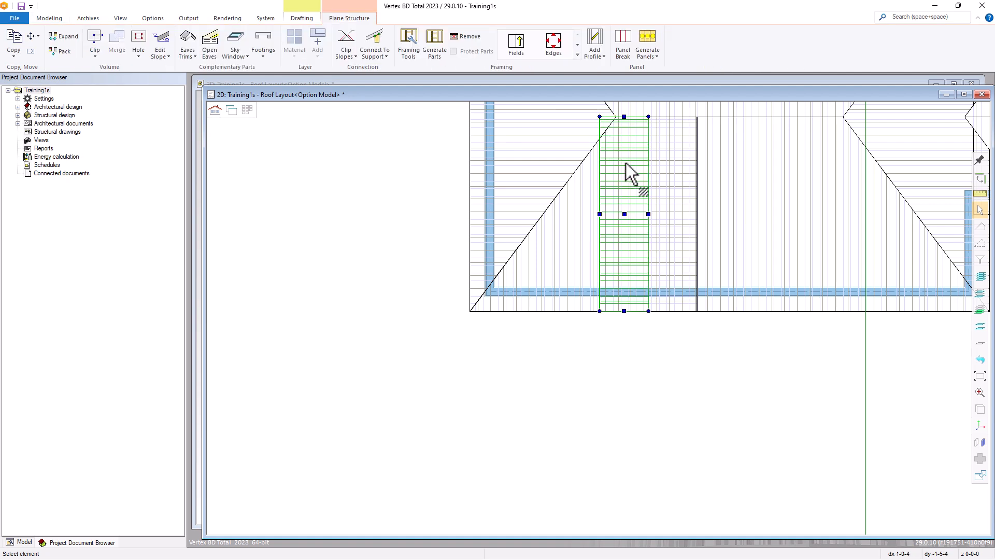
{"action": "left_click", "coordinate": [698, 252]}
{"action": "left_click", "coordinate": [714, 257]}
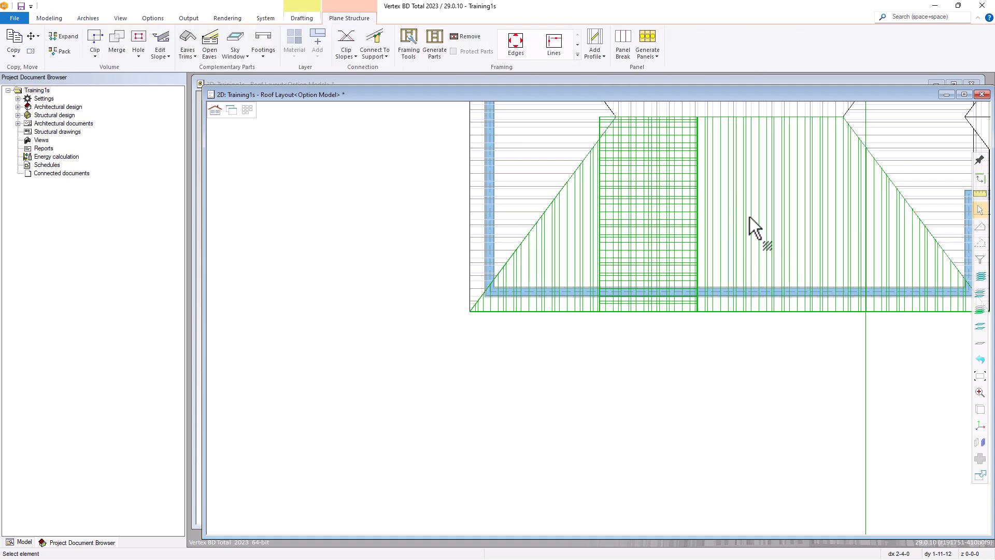
{"action": "left_click", "coordinate": [724, 238]}
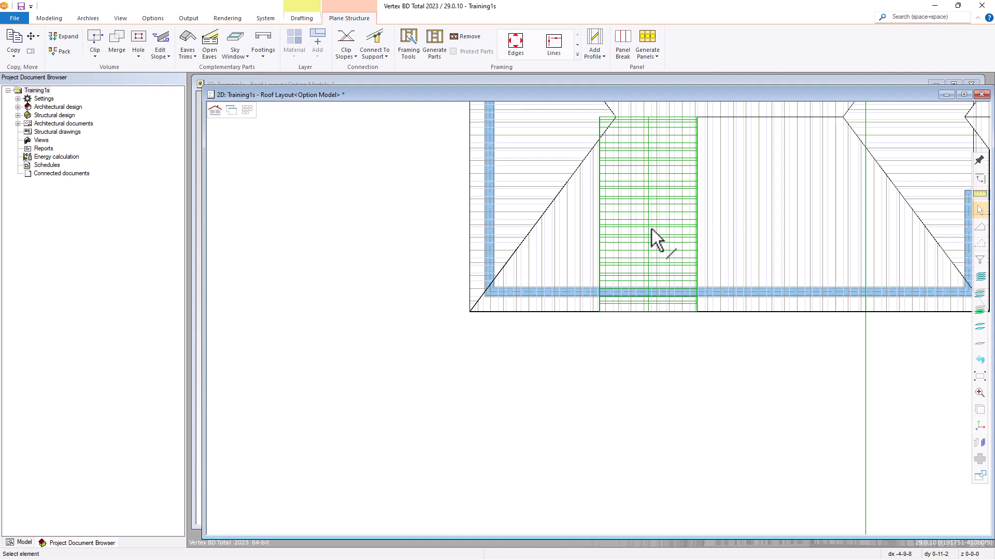
{"action": "right_click", "coordinate": [637, 259]}
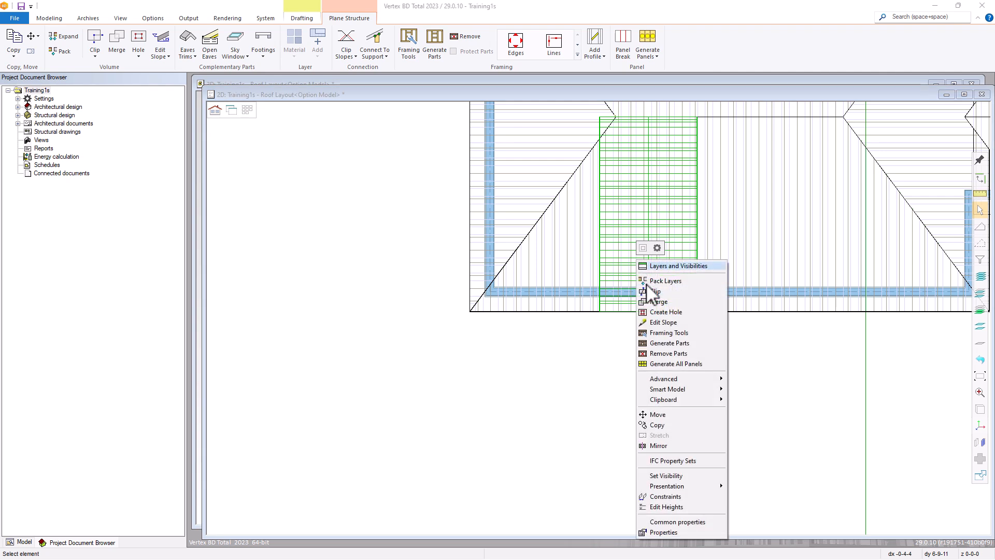
{"action": "left_click", "coordinate": [658, 425]}
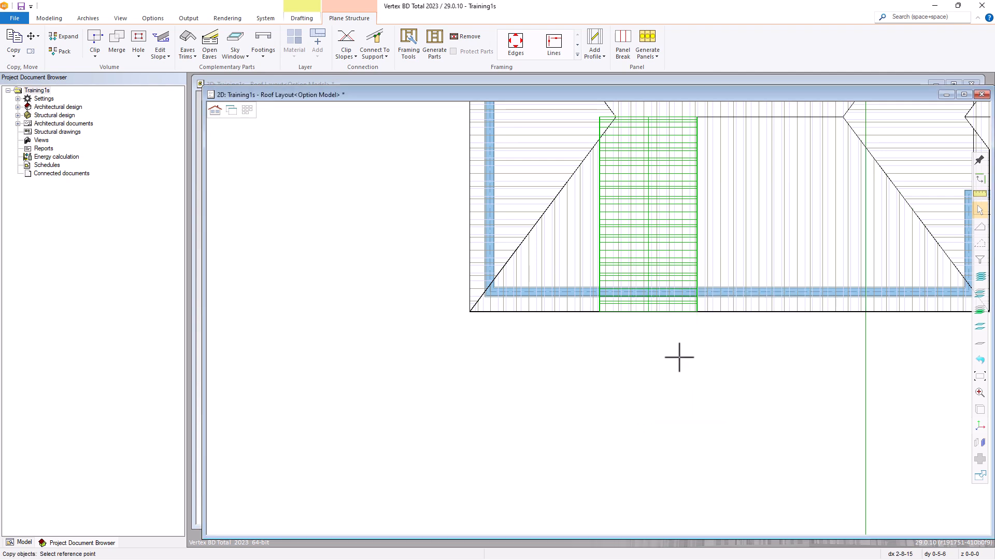
{"action": "left_click", "coordinate": [644, 365]}
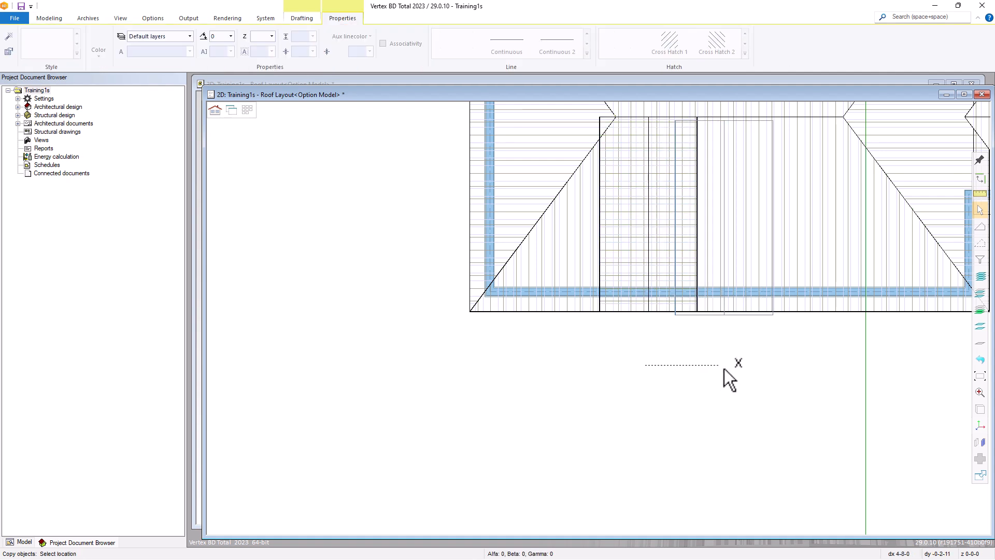
{"action": "type", "text": "10'"}
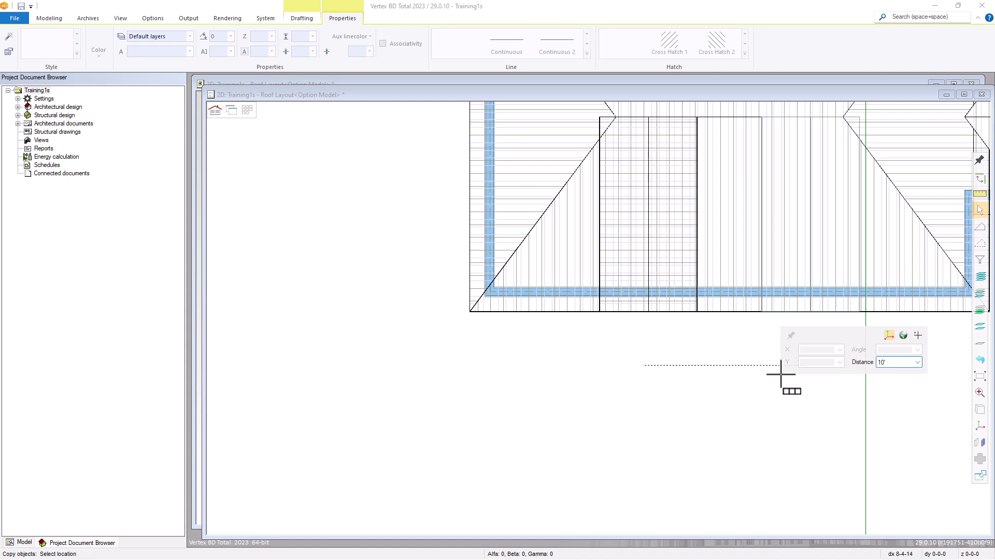
{"action": "key", "text": "Return"}
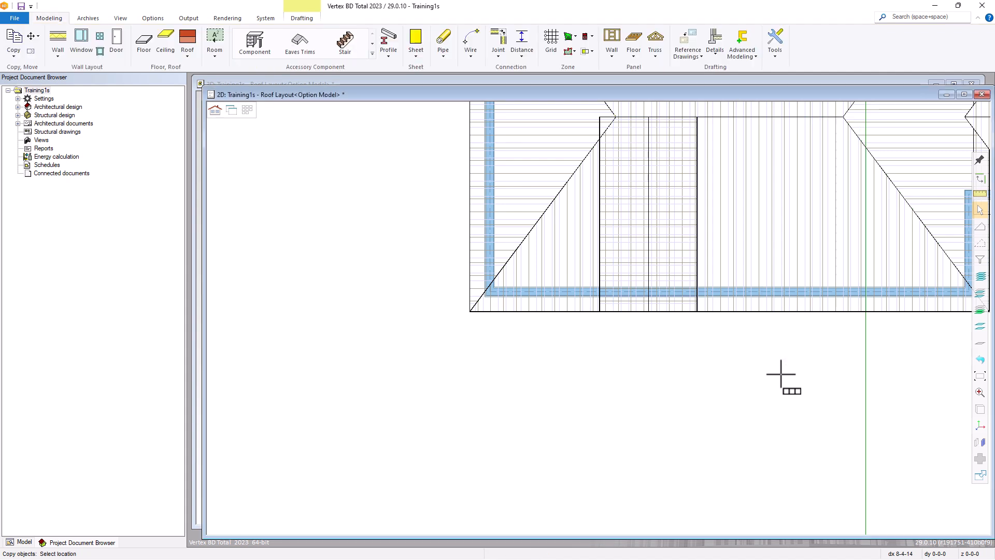
{"action": "key", "text": "Escape"}
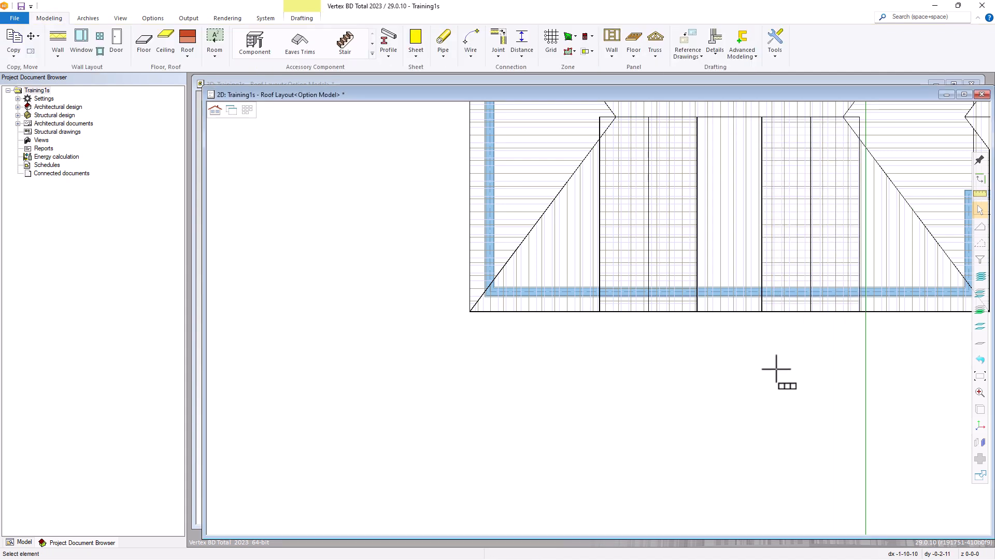
Examine both gable roofs in the 3D model from above and below, including where they pass through the main roof slope
{"action": "key", "text": "ctrl+Tab"}
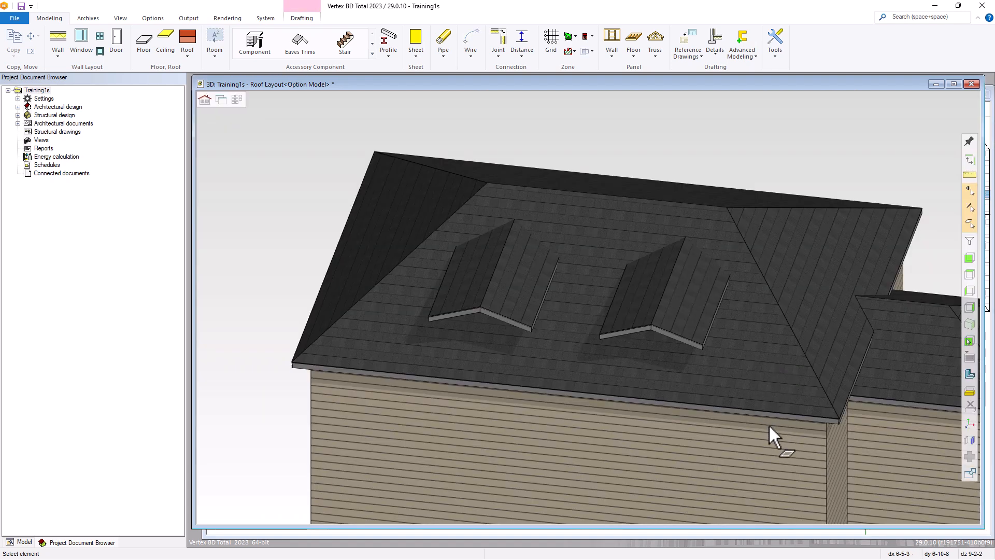
{"action": "middle_click_drag", "start_coordinate": [762, 418], "coordinate": [640, 381]}
{"action": "scroll", "coordinate": [590, 312], "scroll_direction": "up", "scroll_amount": 5}
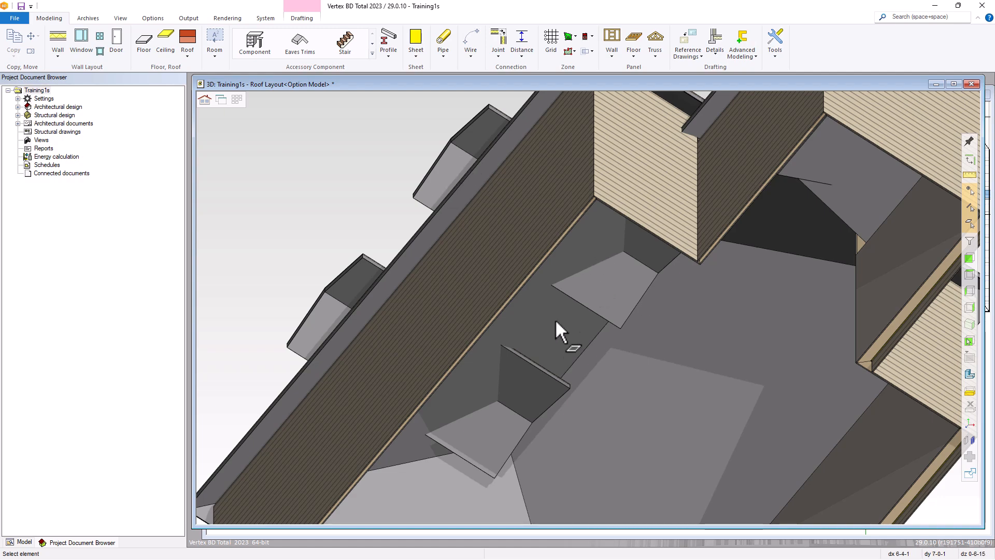
{"action": "scroll", "coordinate": [584, 255], "scroll_direction": "down", "scroll_amount": 5}
{"action": "scroll", "coordinate": [622, 326], "scroll_direction": "down", "scroll_amount": 5}
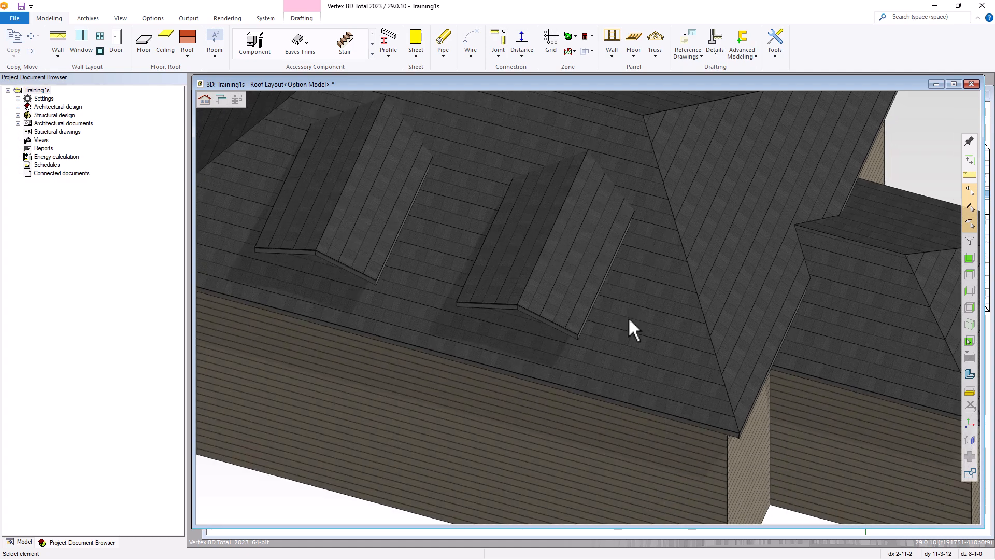
{"action": "scroll", "coordinate": [514, 238], "scroll_direction": "up", "scroll_amount": 6}
{"action": "scroll", "coordinate": [596, 326], "scroll_direction": "down", "scroll_amount": 3}
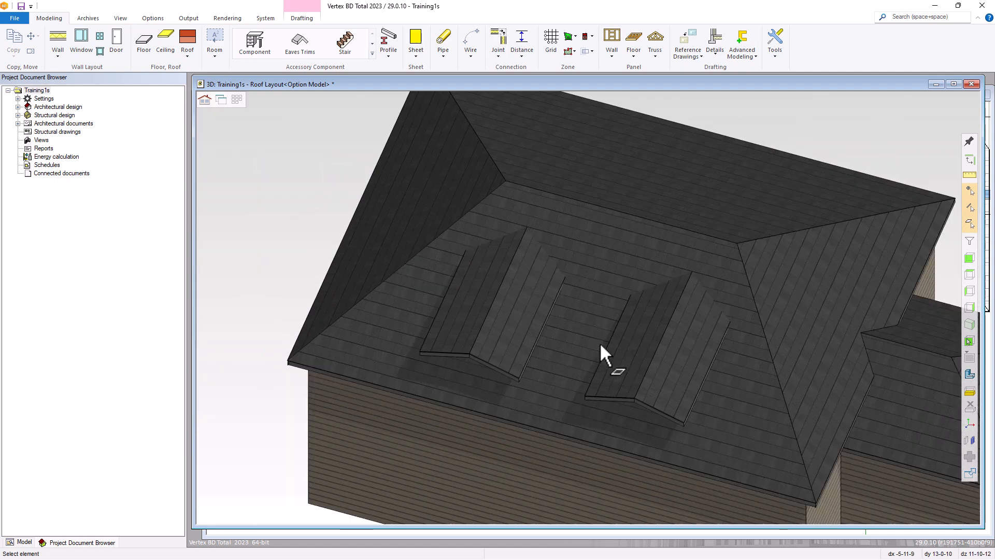
{"action": "middle_click_drag", "start_coordinate": [611, 301], "coordinate": [630, 300]}
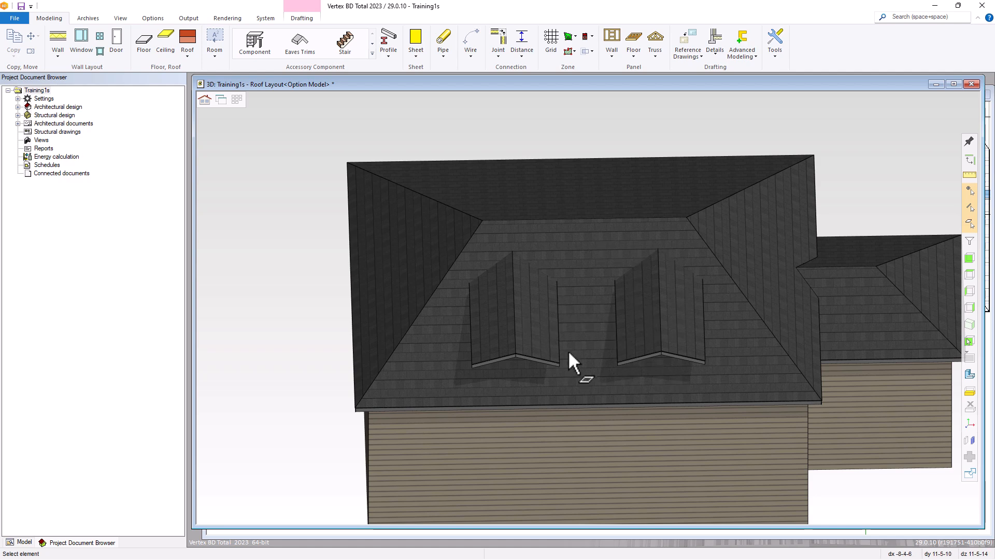
{"action": "scroll", "coordinate": [620, 326], "scroll_direction": "down", "scroll_amount": 5}
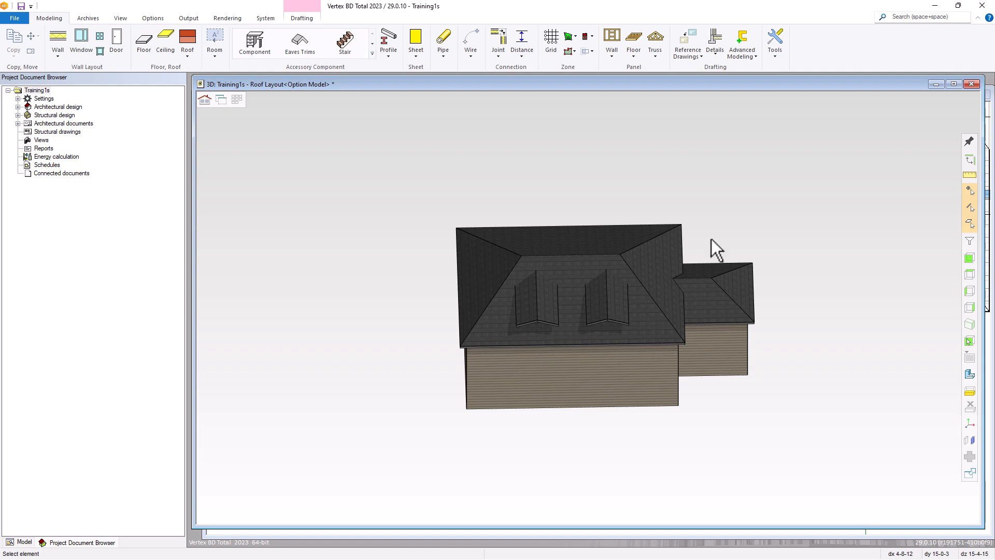
Copy the whole house with its walls and roofs once to a free spot beside the original, along the X axis
{"action": "left_click_drag", "start_coordinate": [786, 190], "coordinate": [385, 465]}
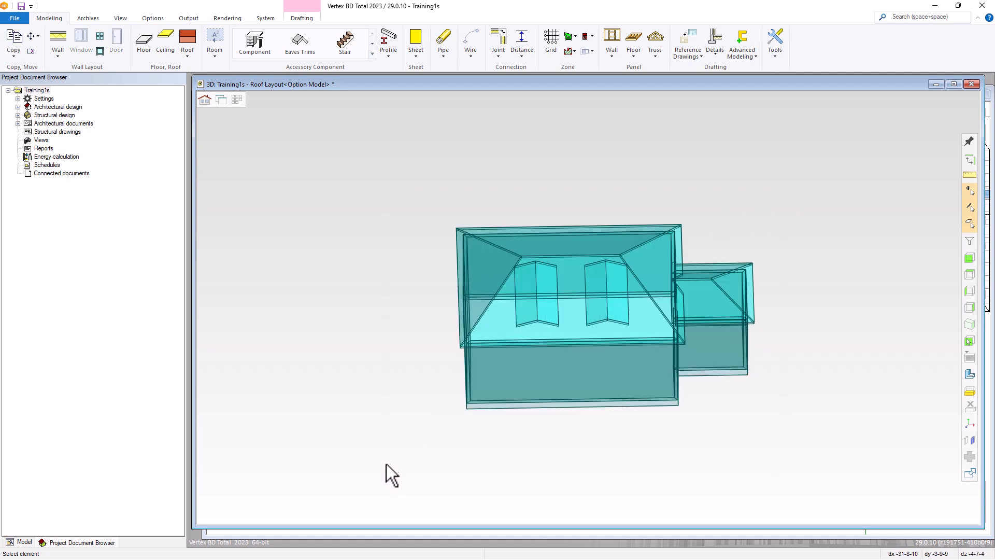
{"action": "right_click", "coordinate": [553, 365]}
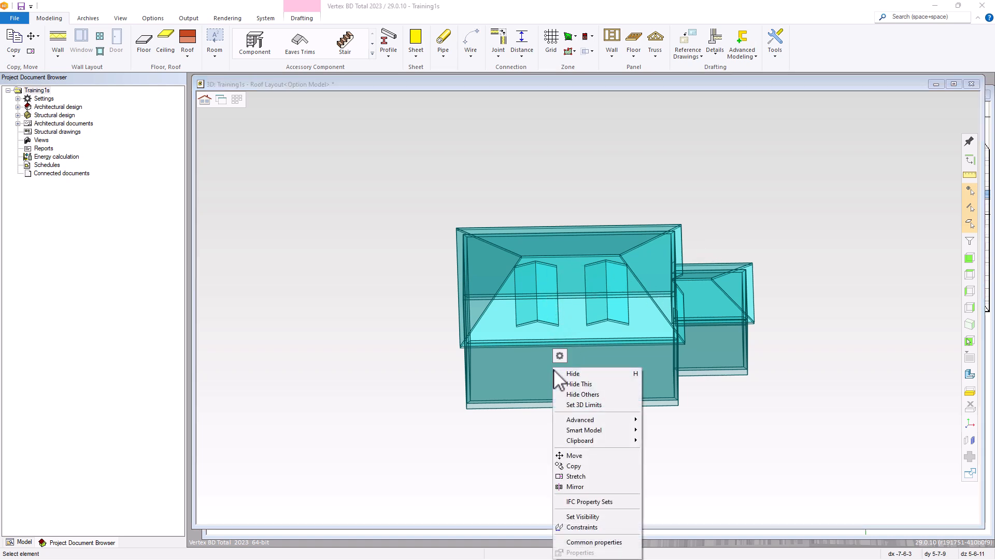
{"action": "left_click", "coordinate": [572, 466]}
{"action": "left_click", "coordinate": [546, 434]}
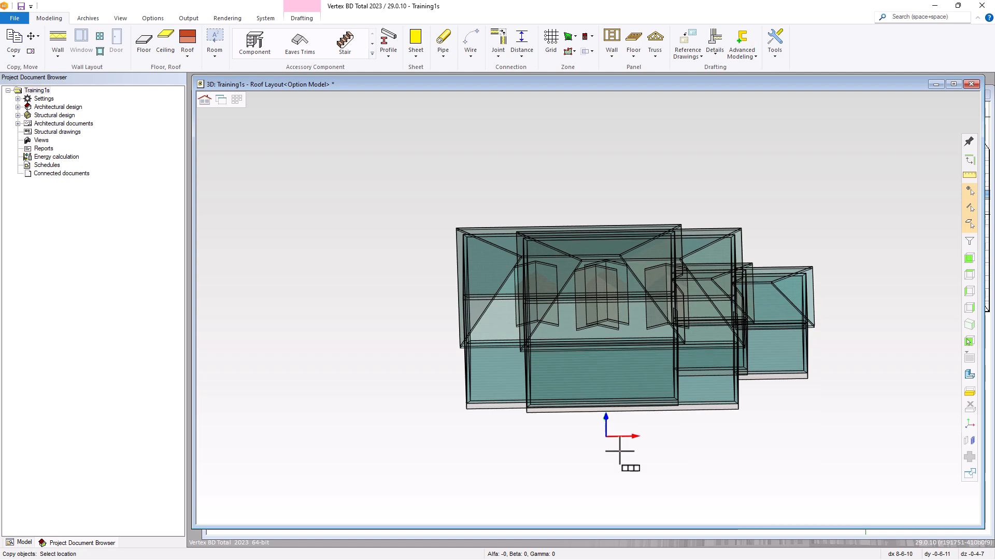
{"action": "scroll", "coordinate": [596, 316], "scroll_direction": "down", "scroll_amount": 5}
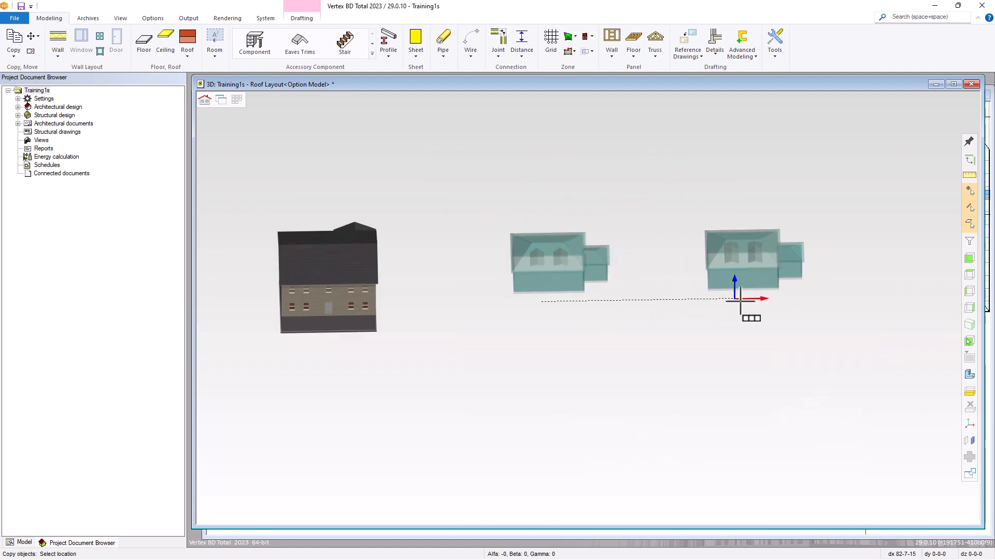
{"action": "left_click", "coordinate": [751, 300]}
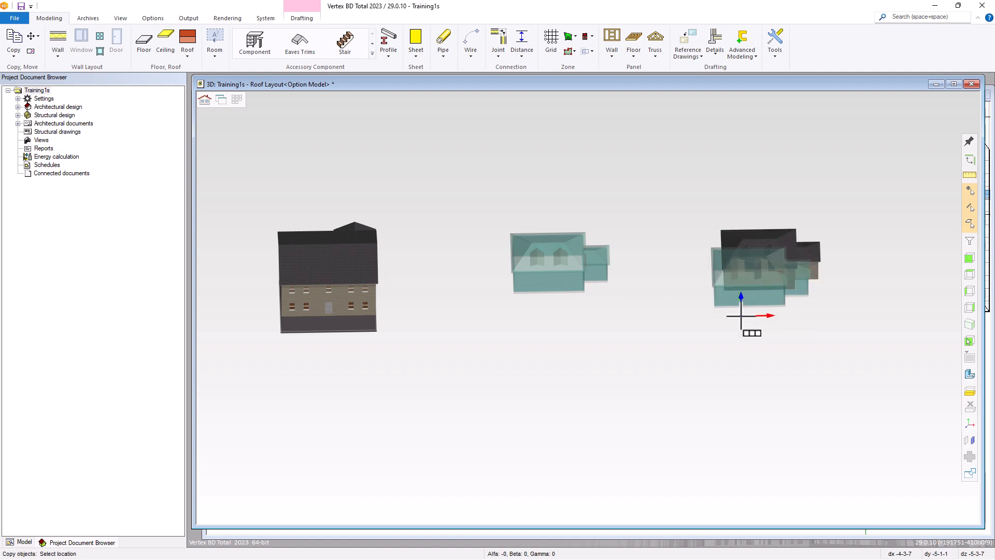
{"action": "left_click", "coordinate": [742, 315]}
Clip both slopes of the left gable roof with the main roof slope using Clip Slopes, completing the cutlines automatically
{"action": "scroll", "coordinate": [600, 308], "scroll_direction": "up", "scroll_amount": 2}
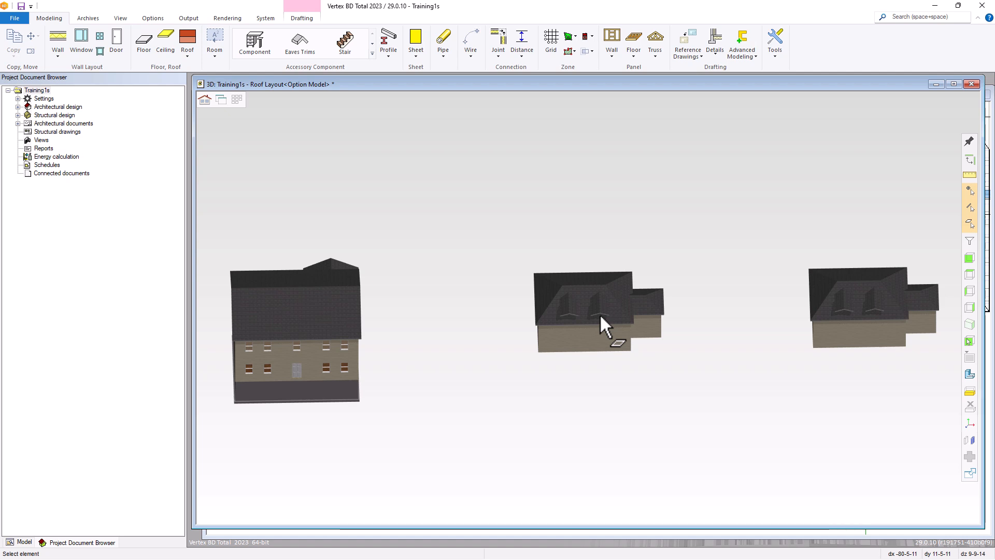
{"action": "scroll", "coordinate": [597, 314], "scroll_direction": "up", "scroll_amount": 4}
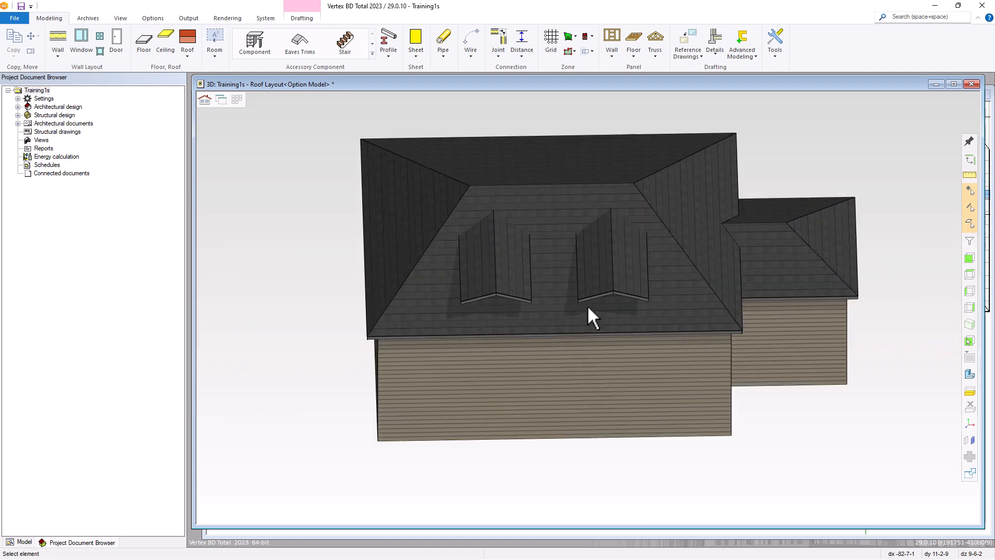
{"action": "middle_click_drag", "start_coordinate": [566, 293], "coordinate": [530, 266]}
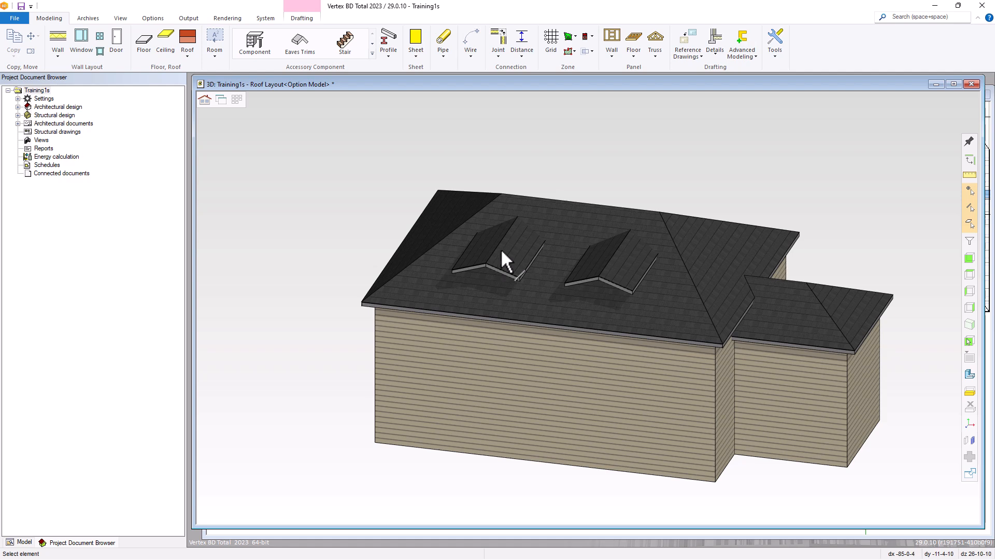
{"action": "scroll", "coordinate": [507, 259], "scroll_direction": "up", "scroll_amount": 4}
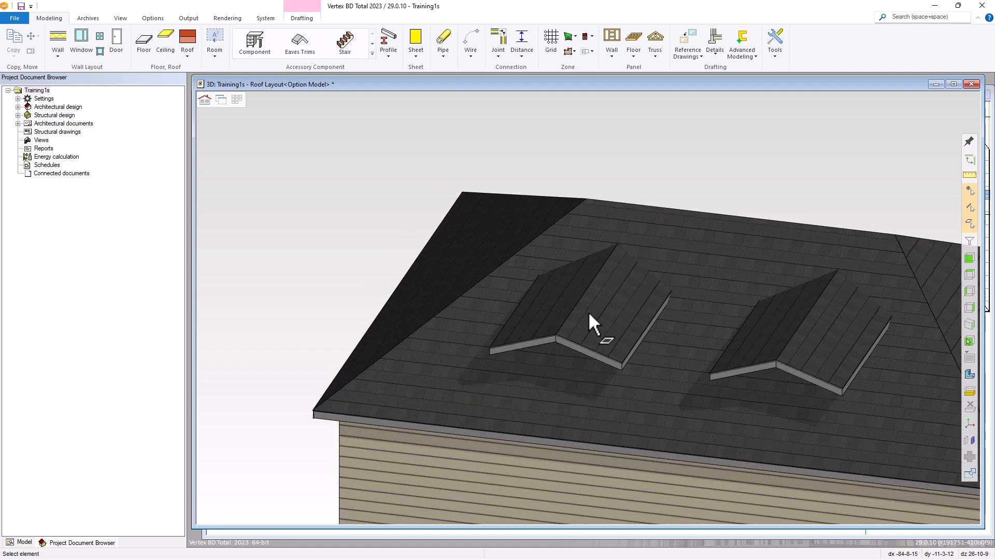
{"action": "left_click", "coordinate": [549, 321]}
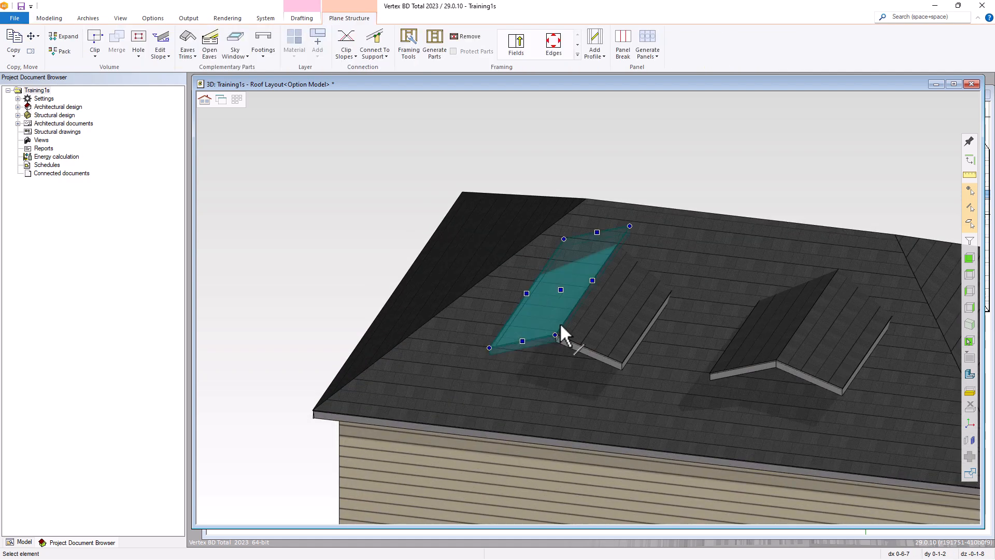
{"action": "left_click", "coordinate": [604, 339], "text": "ctrl"}
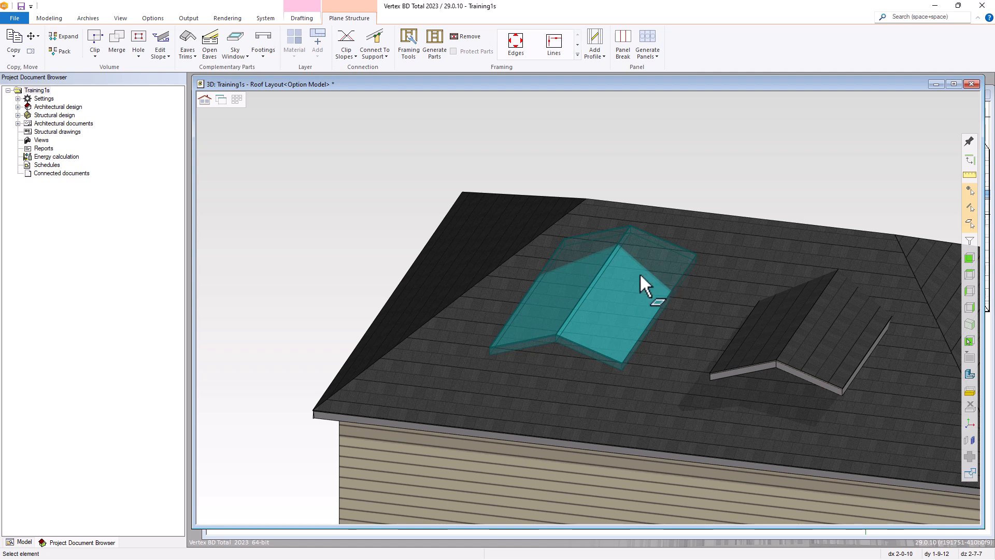
{"action": "left_click", "coordinate": [351, 58]}
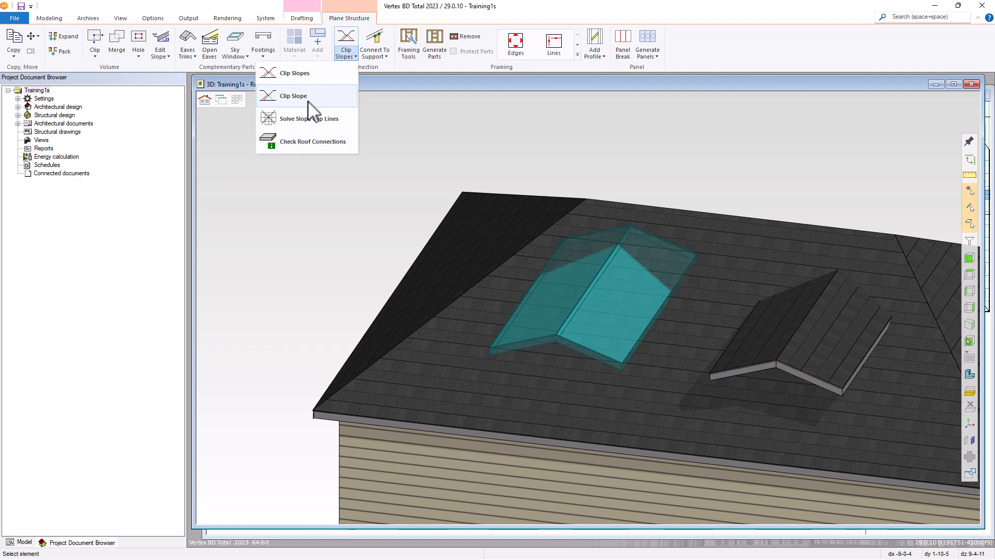
{"action": "left_click", "coordinate": [293, 73]}
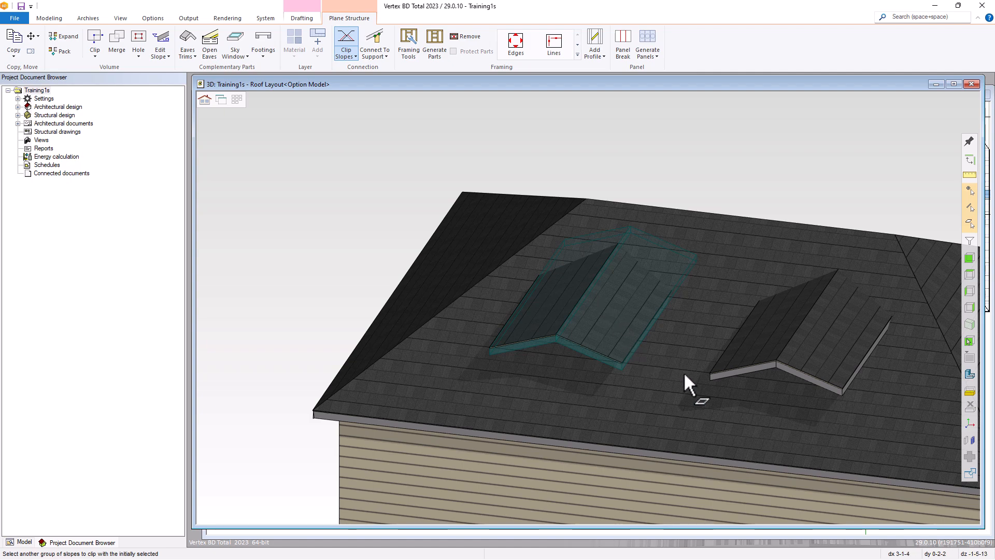
{"action": "left_click", "coordinate": [656, 377]}
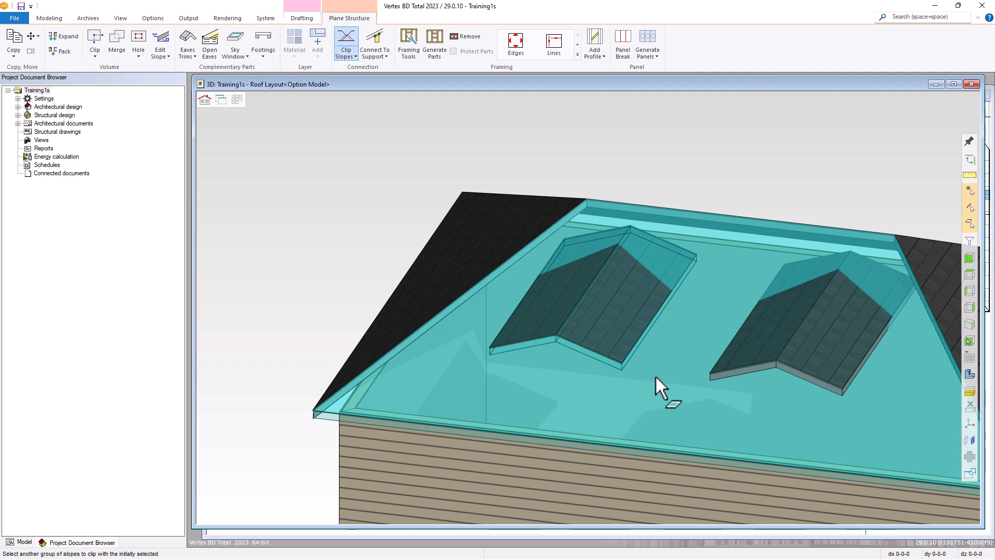
{"action": "middle_click", "coordinate": [655, 377]}
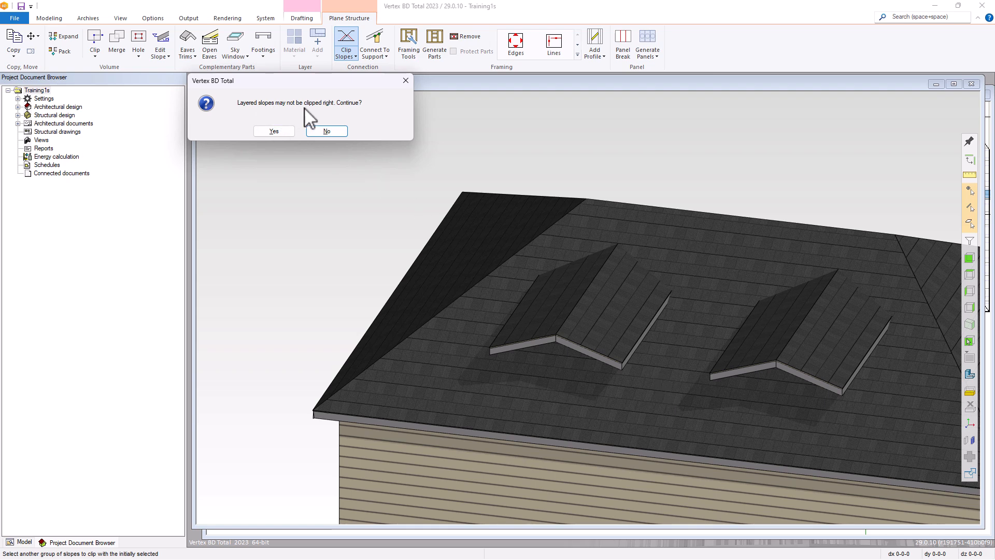
{"action": "left_click", "coordinate": [279, 132]}
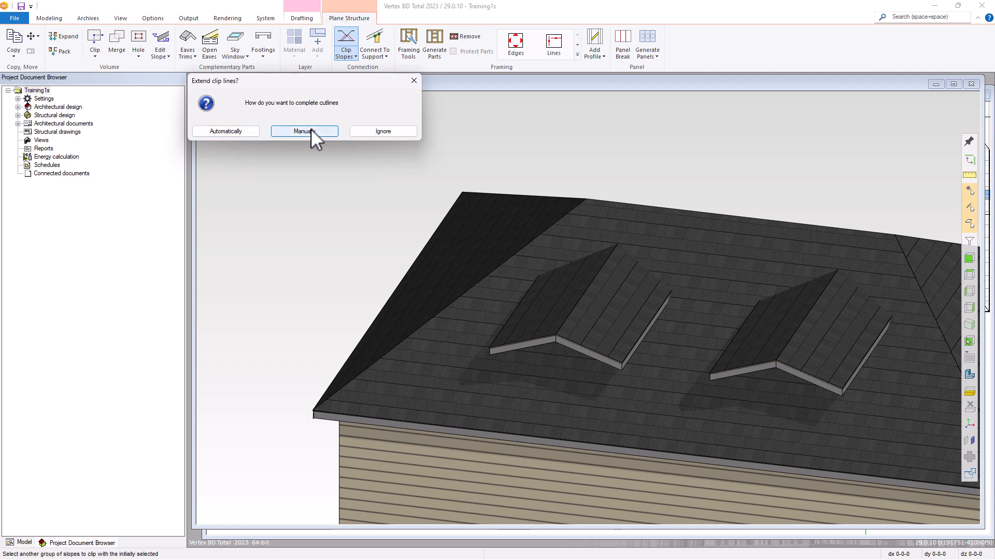
{"action": "left_click", "coordinate": [235, 131]}
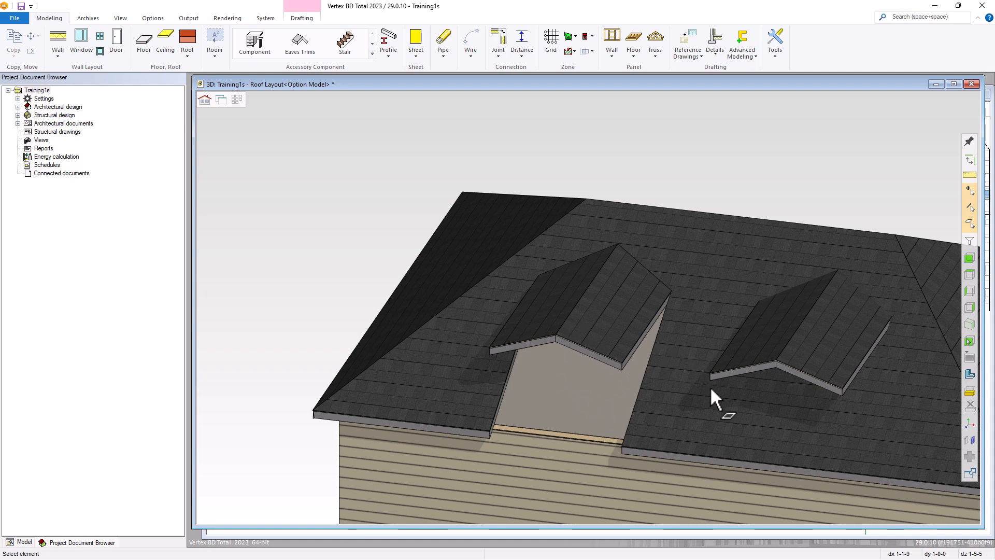
Clip both slopes of the right gable roof against the main roof slope using Clip Slope, accepting the layered-slope clipping
{"action": "middle_click_drag", "start_coordinate": [734, 425], "coordinate": [591, 311]}
{"action": "scroll", "coordinate": [589, 304], "scroll_direction": "up", "scroll_amount": 3}
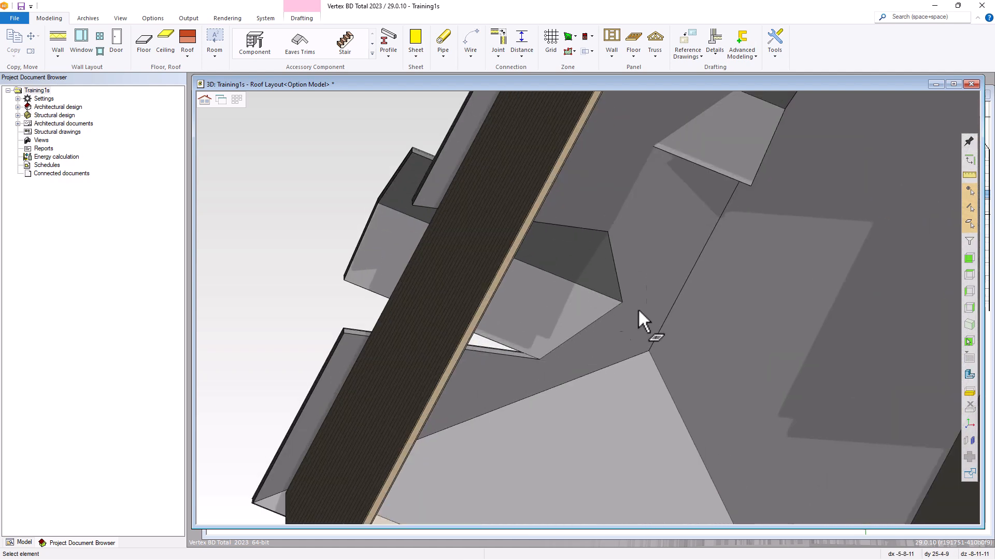
{"action": "middle_click_drag", "start_coordinate": [599, 265], "coordinate": [662, 325]}
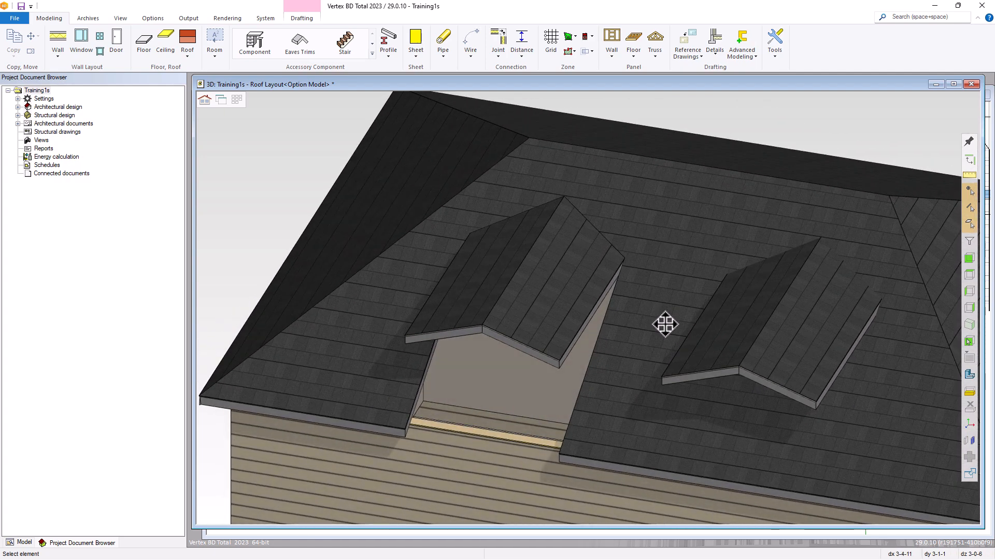
{"action": "scroll", "coordinate": [671, 316], "scroll_direction": "down", "scroll_amount": 2}
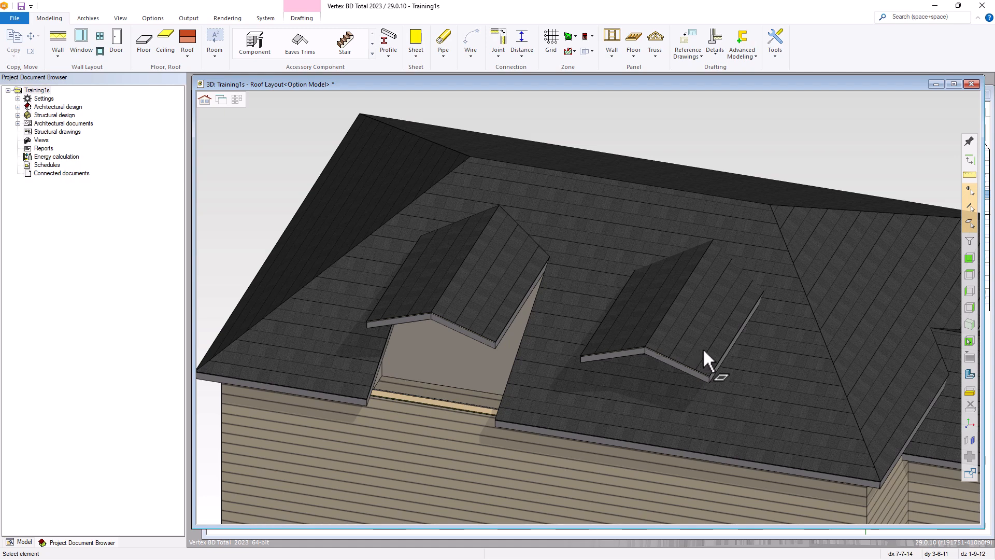
{"action": "scroll", "coordinate": [592, 304], "scroll_direction": "up", "scroll_amount": 4}
{"action": "scroll", "coordinate": [587, 304], "scroll_direction": "down", "scroll_amount": 2}
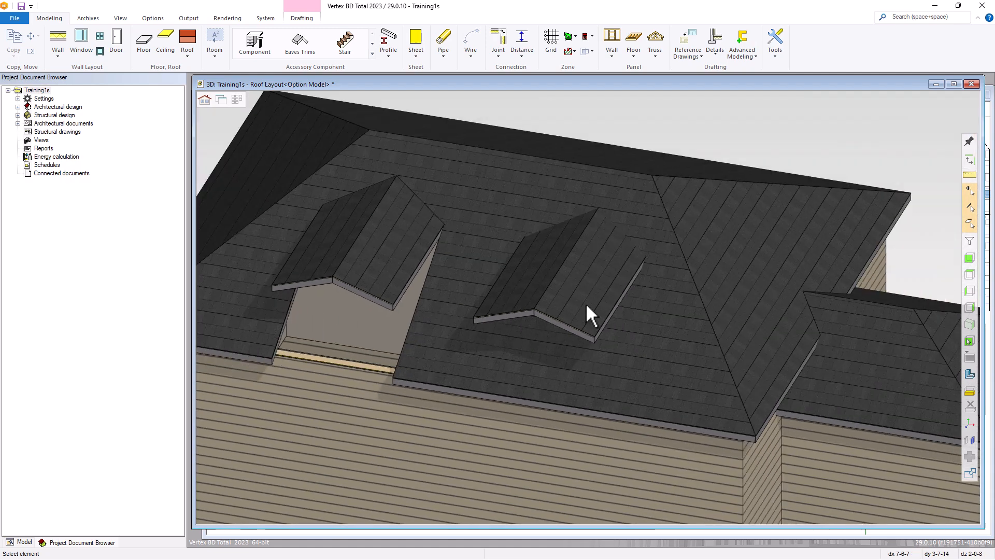
{"action": "left_click", "coordinate": [592, 270]}
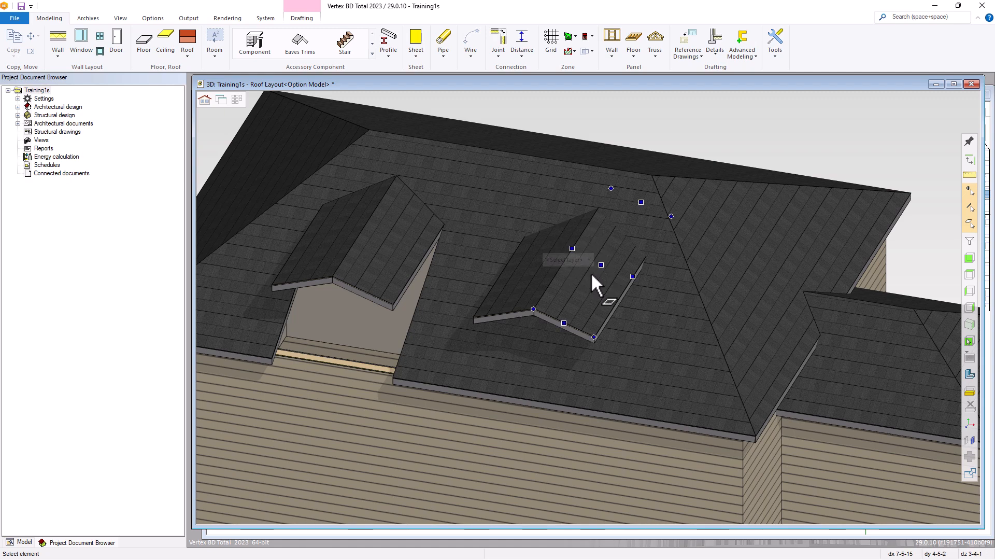
{"action": "left_click", "coordinate": [535, 278], "text": "ctrl"}
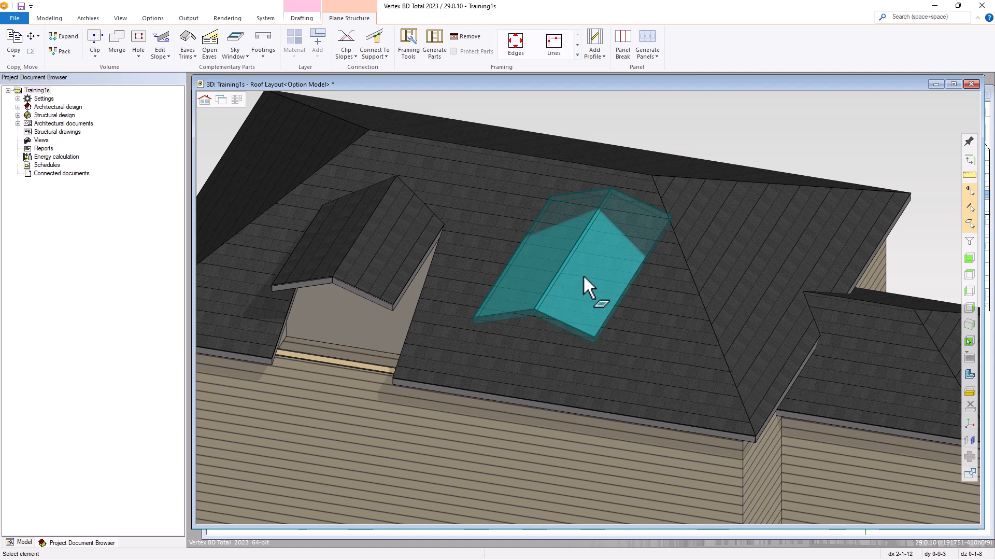
{"action": "left_click", "coordinate": [350, 57]}
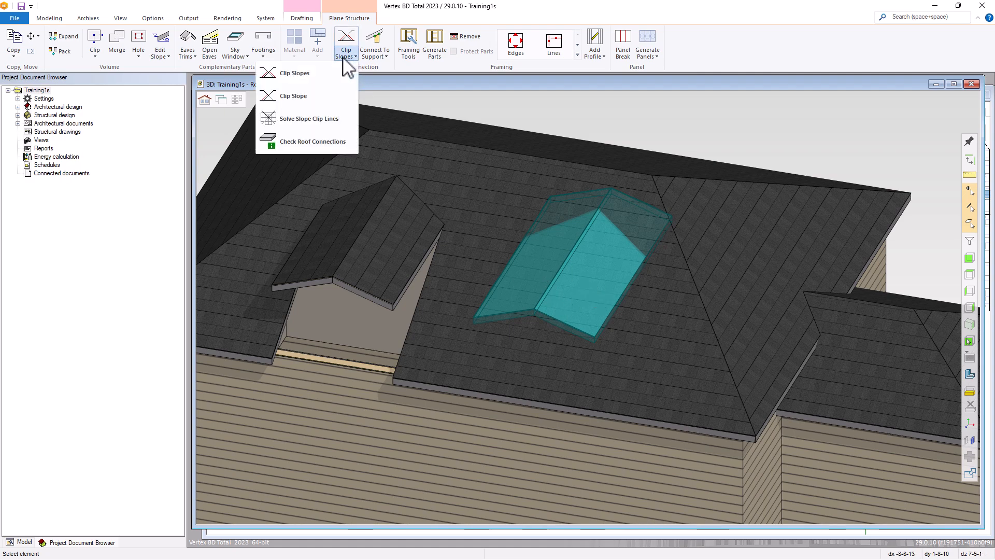
{"action": "left_click", "coordinate": [298, 97]}
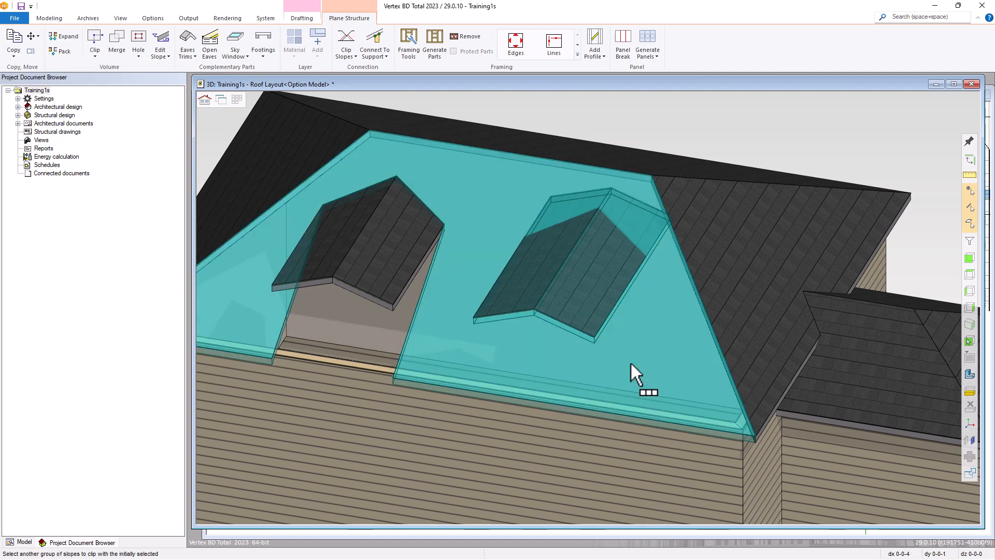
{"action": "left_click", "coordinate": [630, 363]}
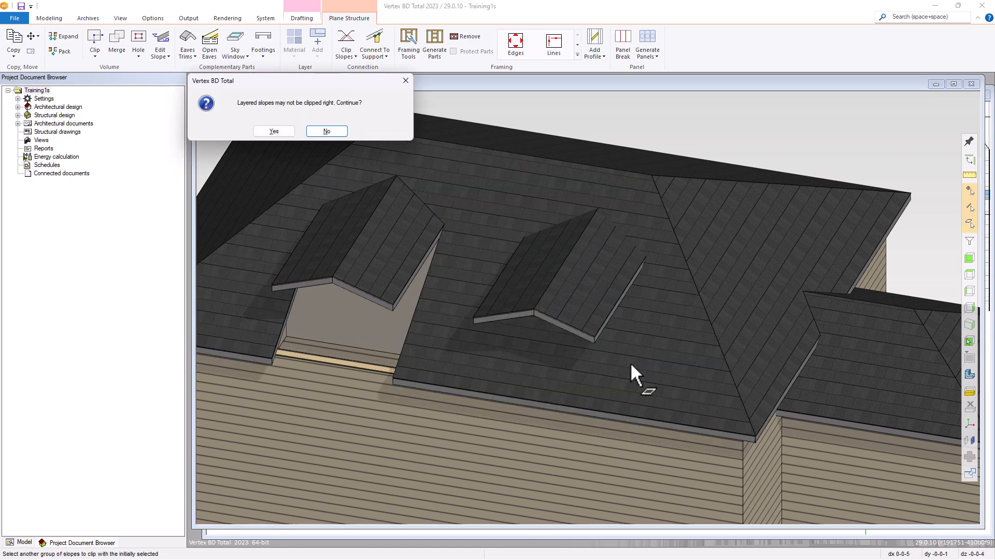
{"action": "left_click", "coordinate": [270, 131]}
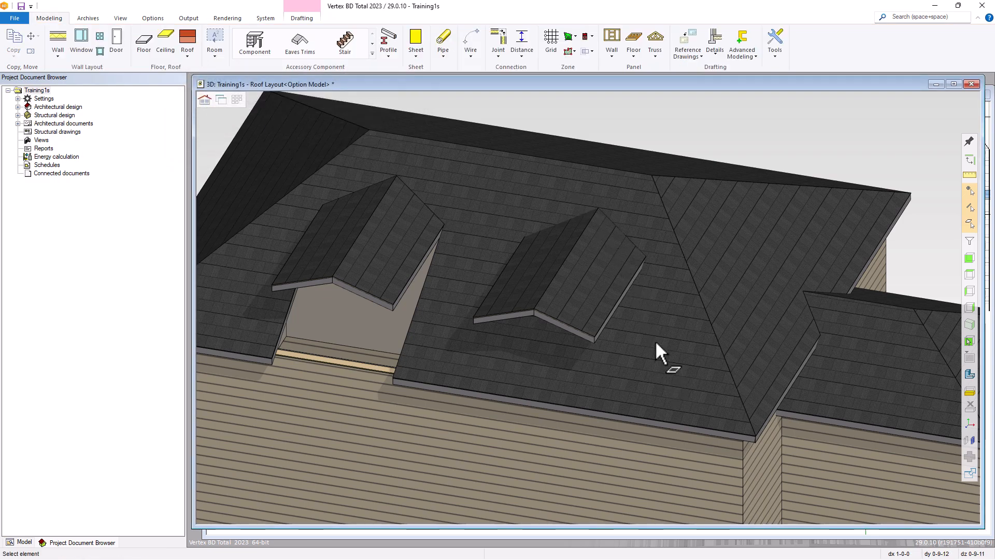
Trim the back edge of the right gable roof's right slope to the plane of the main roof slope
{"action": "middle_click_drag", "start_coordinate": [656, 338], "coordinate": [570, 330]}
{"action": "middle_click_drag", "start_coordinate": [578, 217], "coordinate": [587, 306]}
{"action": "scroll", "coordinate": [587, 304], "scroll_direction": "down", "scroll_amount": 1}
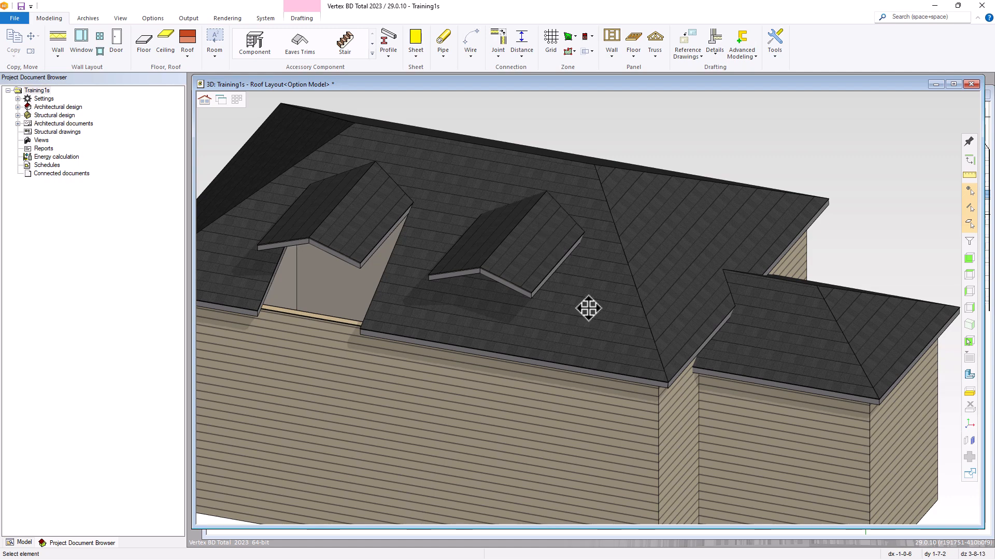
{"action": "scroll", "coordinate": [539, 220], "scroll_direction": "up", "scroll_amount": 5}
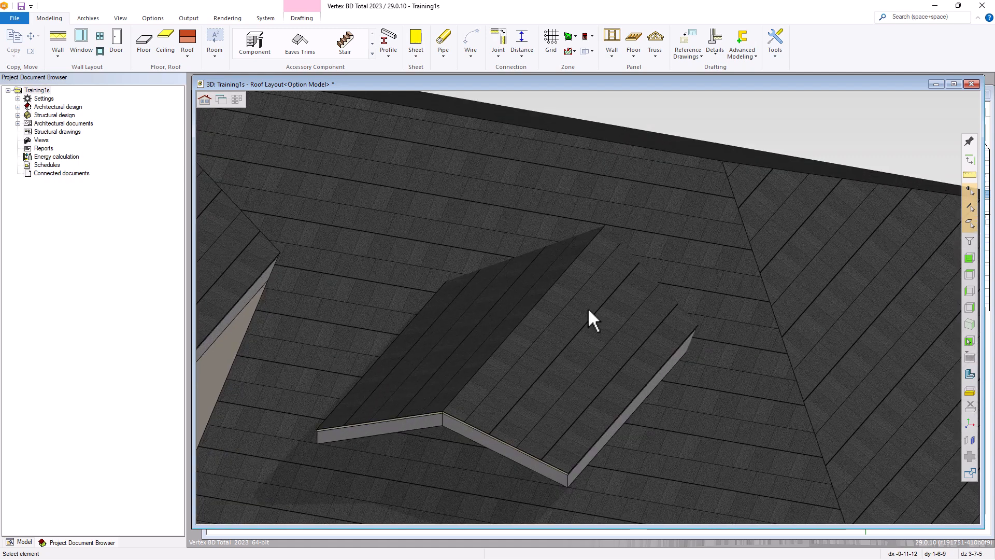
{"action": "left_click", "coordinate": [613, 334]}
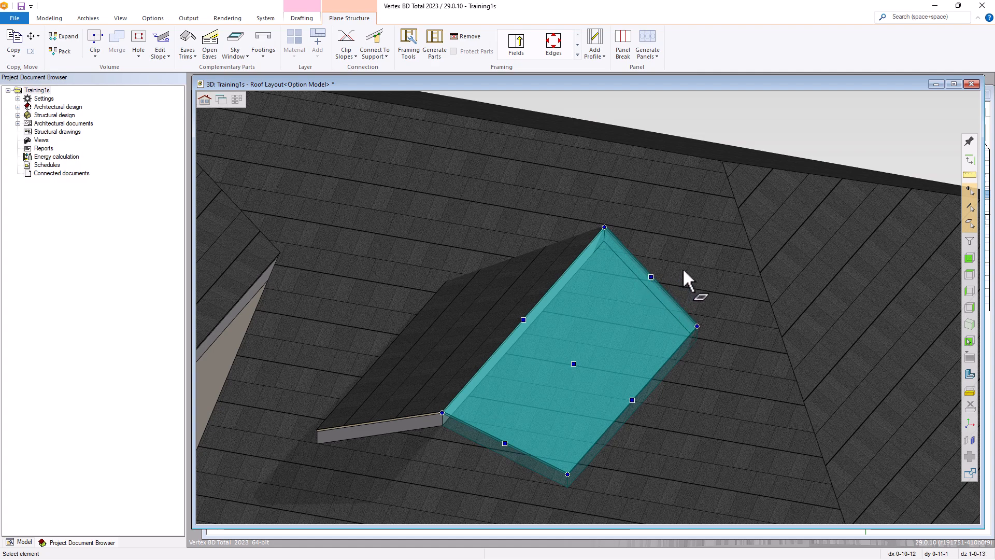
{"action": "middle_click_drag", "start_coordinate": [677, 303], "coordinate": [593, 250]}
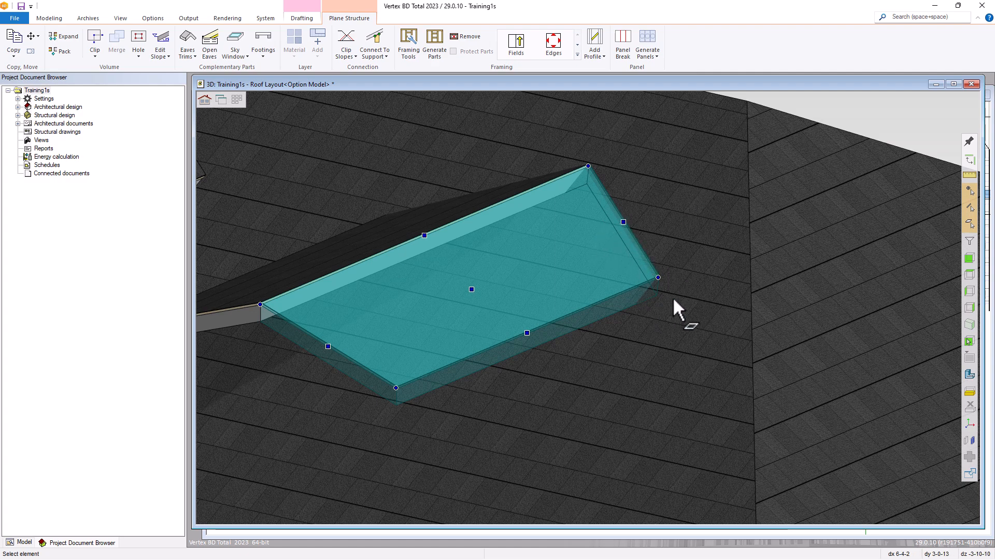
{"action": "right_click", "coordinate": [622, 223]}
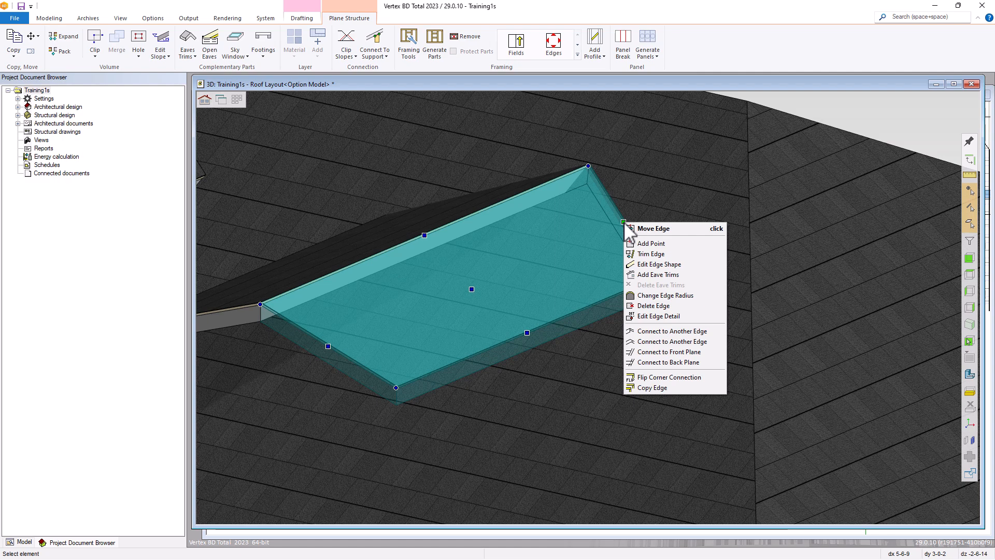
{"action": "left_click", "coordinate": [649, 254]}
{"action": "scroll", "coordinate": [620, 246], "scroll_direction": "down", "scroll_amount": 3}
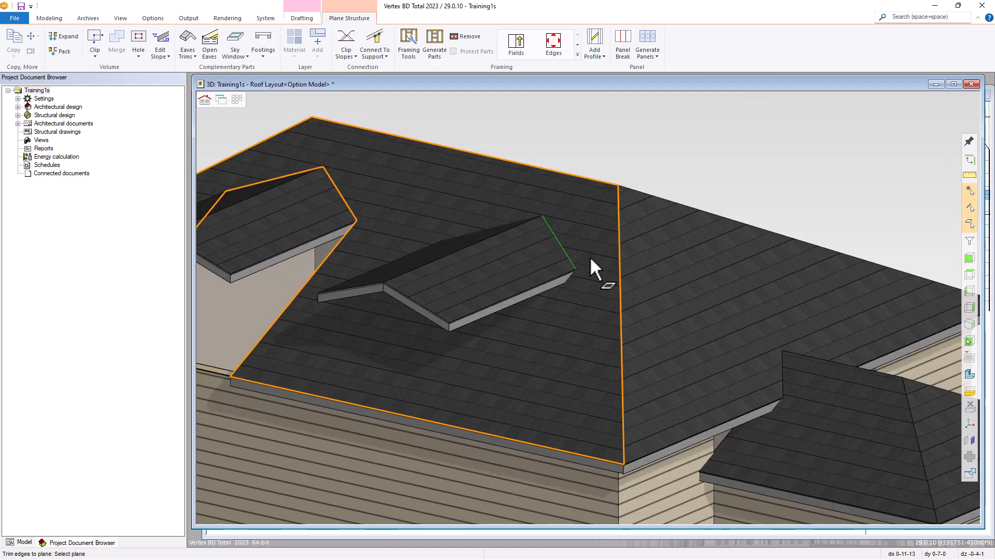
{"action": "left_click", "coordinate": [595, 300]}
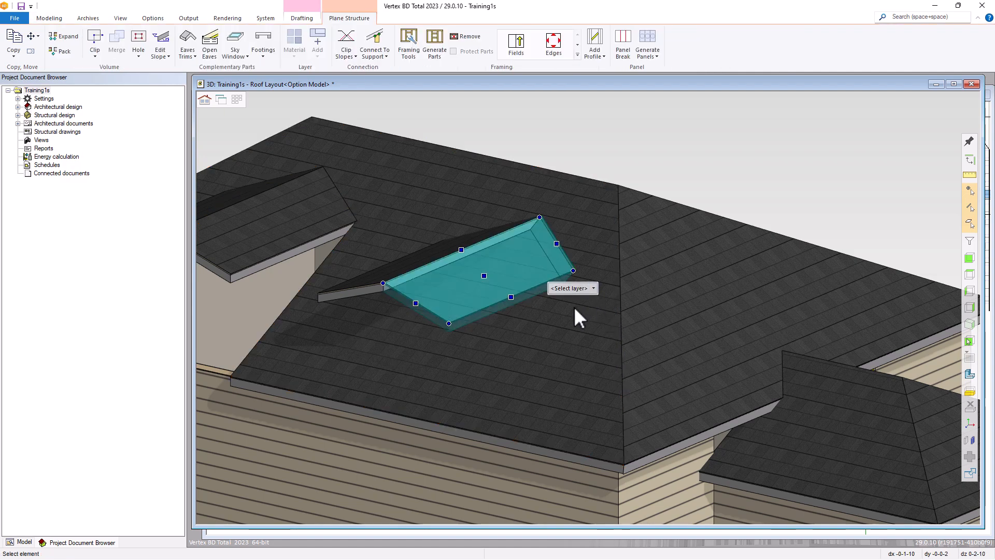
Examine the trimmed back edge of the right gable roof up close from both sides where it meets the main slope
{"action": "middle_click_drag", "start_coordinate": [573, 322], "coordinate": [511, 313]}
{"action": "scroll", "coordinate": [588, 304], "scroll_direction": "up", "scroll_amount": 5}
{"action": "scroll", "coordinate": [588, 304], "scroll_direction": "up", "scroll_amount": 1}
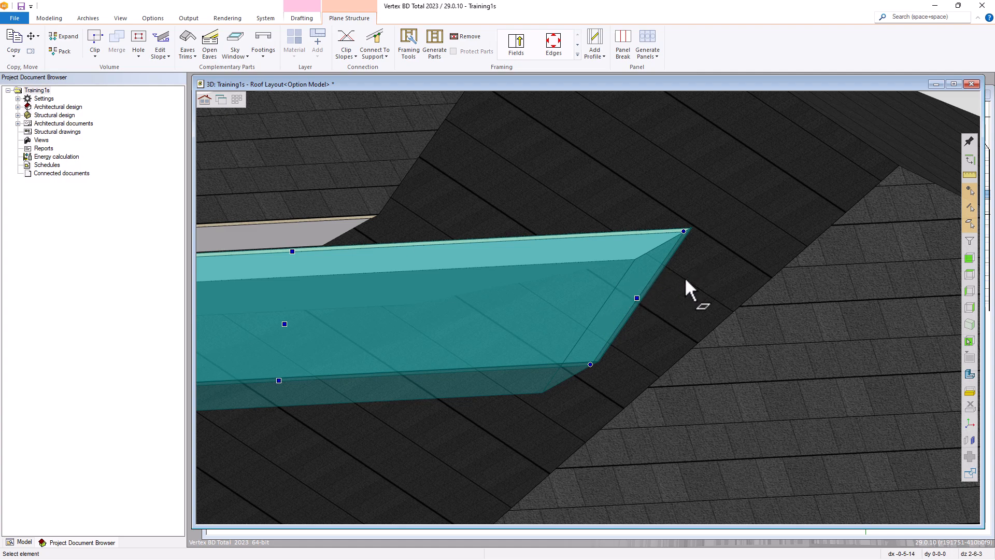
{"action": "middle_click_drag", "start_coordinate": [579, 313], "coordinate": [526, 341]}
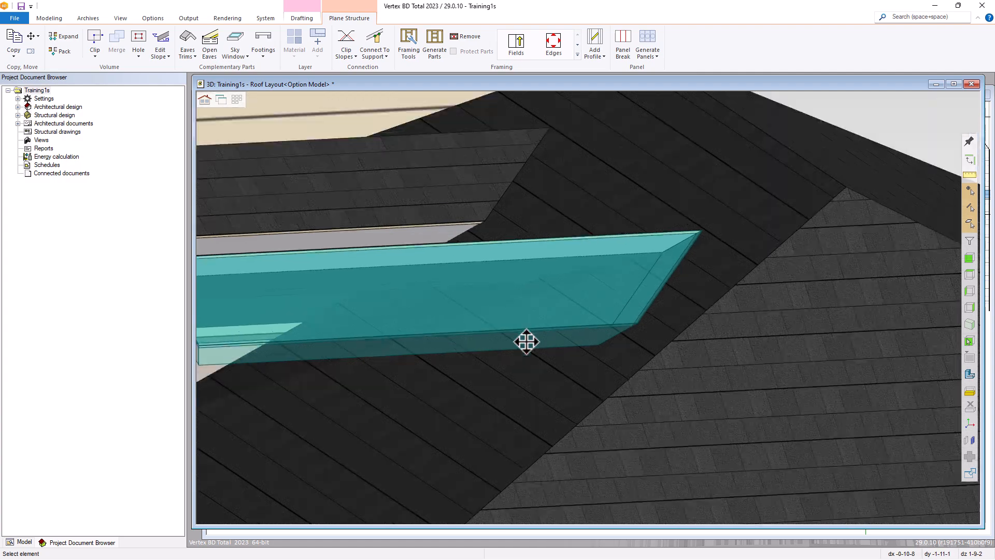
{"action": "scroll", "coordinate": [495, 304], "scroll_direction": "down", "scroll_amount": 3}
{"action": "scroll", "coordinate": [608, 311], "scroll_direction": "up", "scroll_amount": 3}
{"action": "middle_click_drag", "start_coordinate": [608, 312], "coordinate": [782, 327]}
{"action": "scroll", "coordinate": [782, 326], "scroll_direction": "up", "scroll_amount": 3}
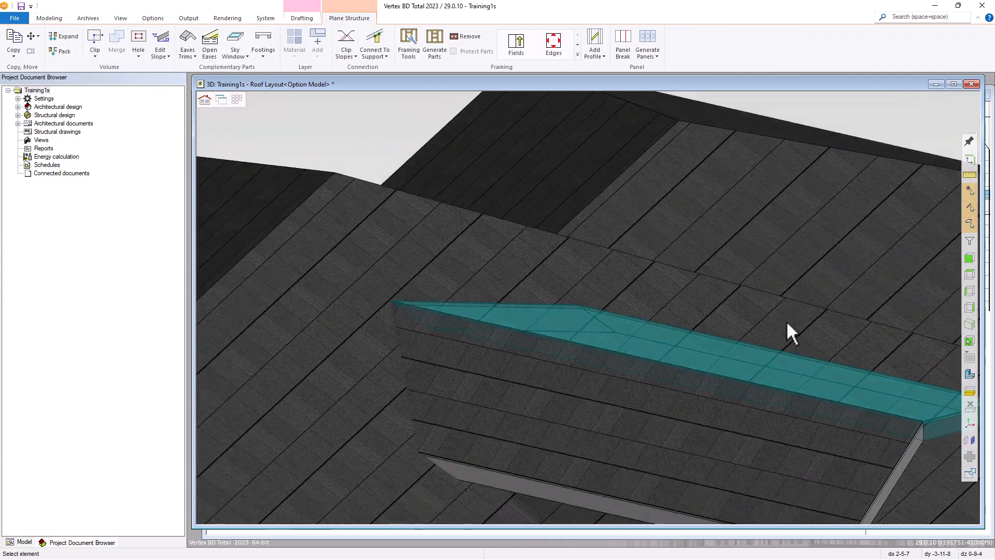
{"action": "scroll", "coordinate": [550, 316], "scroll_direction": "down", "scroll_amount": 2}
Trim the back edge of the right gable roof's left slope to the plane of the main roof slope
{"action": "left_click", "coordinate": [569, 312]}
{"action": "scroll", "coordinate": [569, 312], "scroll_direction": "down", "scroll_amount": 3}
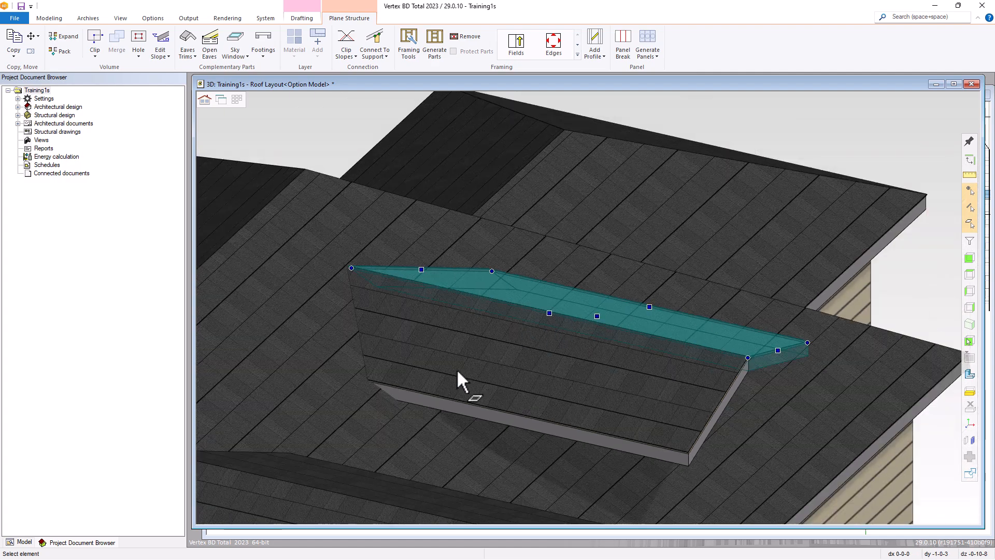
{"action": "left_click", "coordinate": [452, 361]}
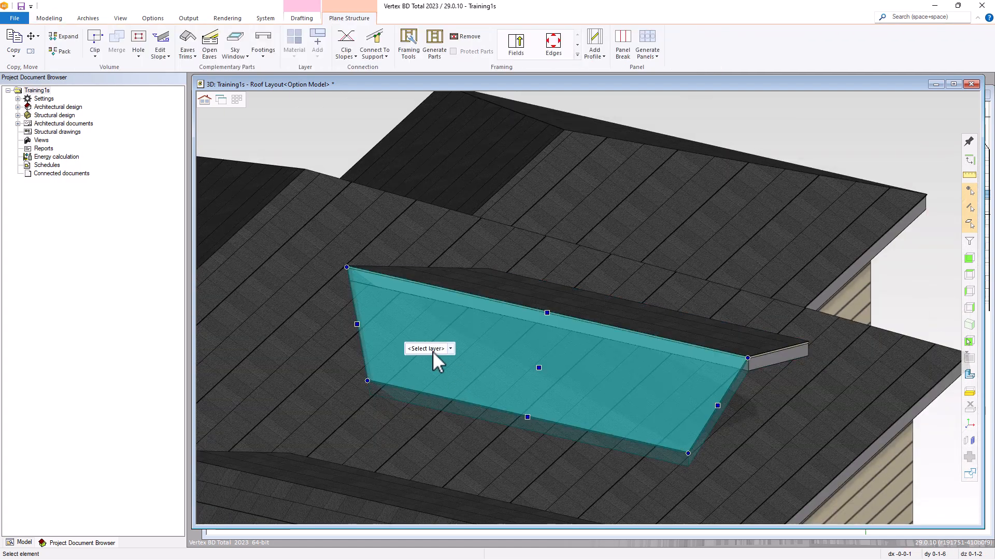
{"action": "right_click", "coordinate": [355, 323]}
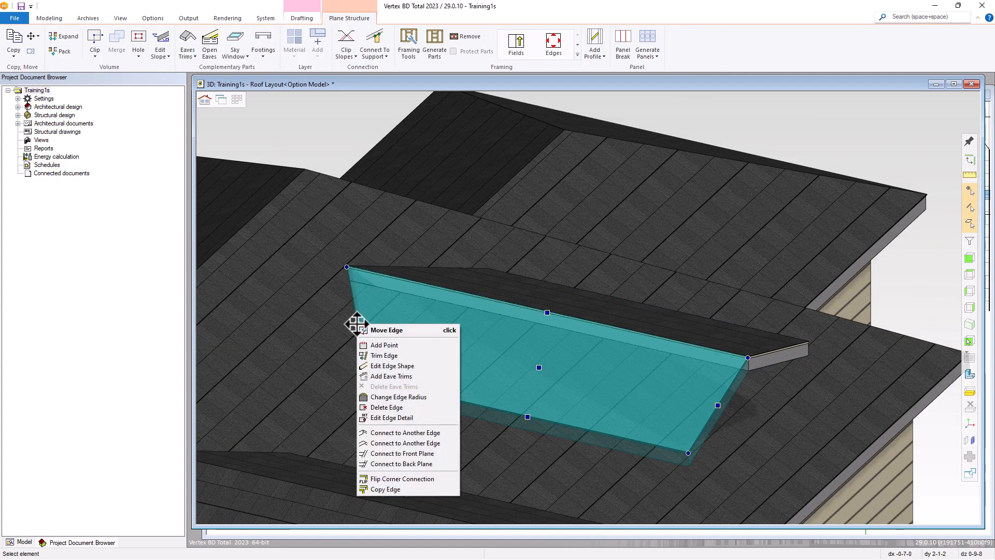
{"action": "left_click", "coordinate": [382, 355]}
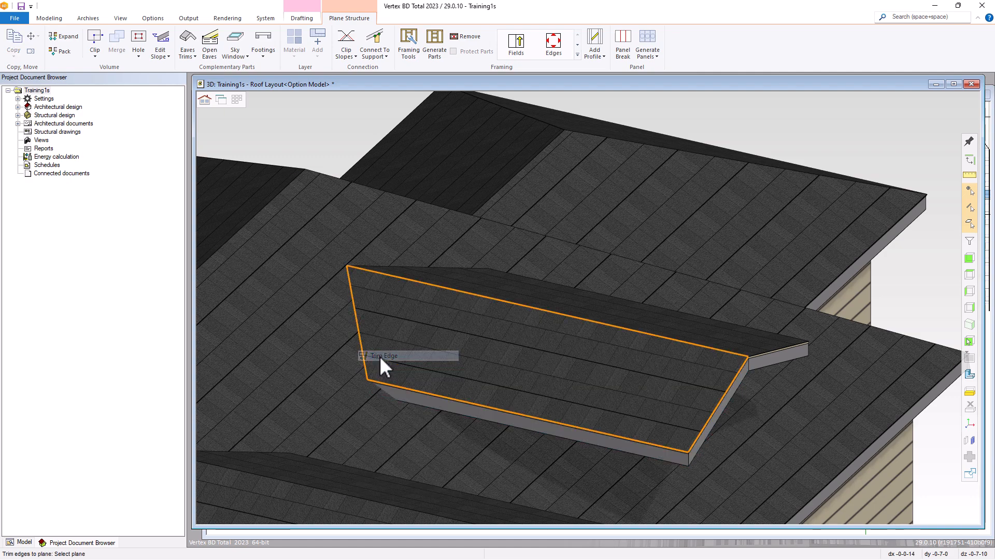
{"action": "left_click", "coordinate": [315, 340]}
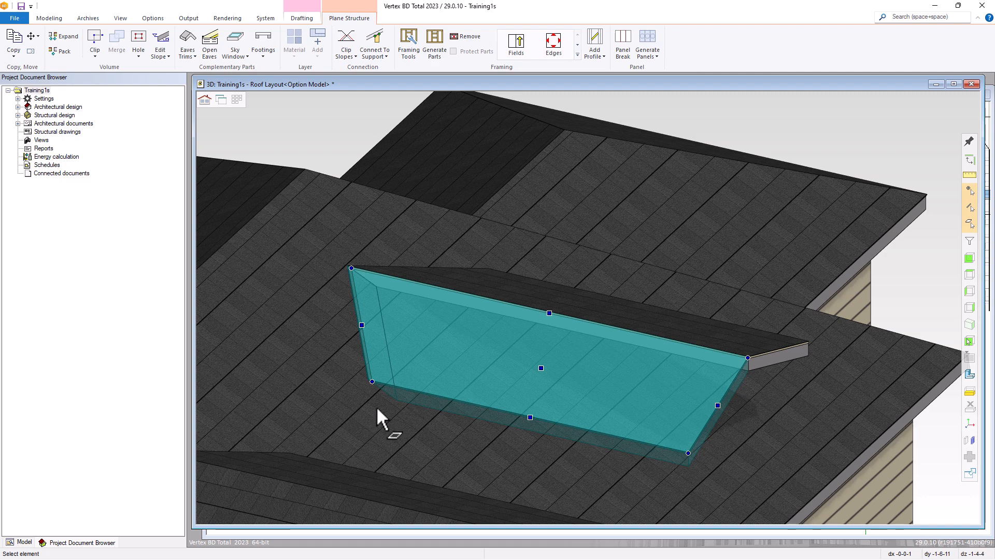
{"action": "key", "text": "Escape"}
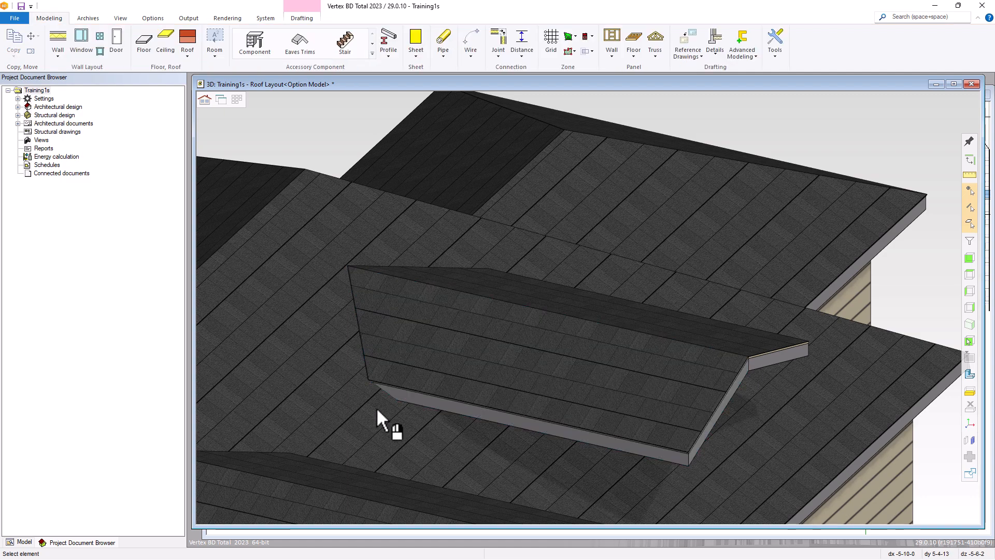
{"action": "scroll", "coordinate": [471, 404], "scroll_direction": "down", "scroll_amount": 5}
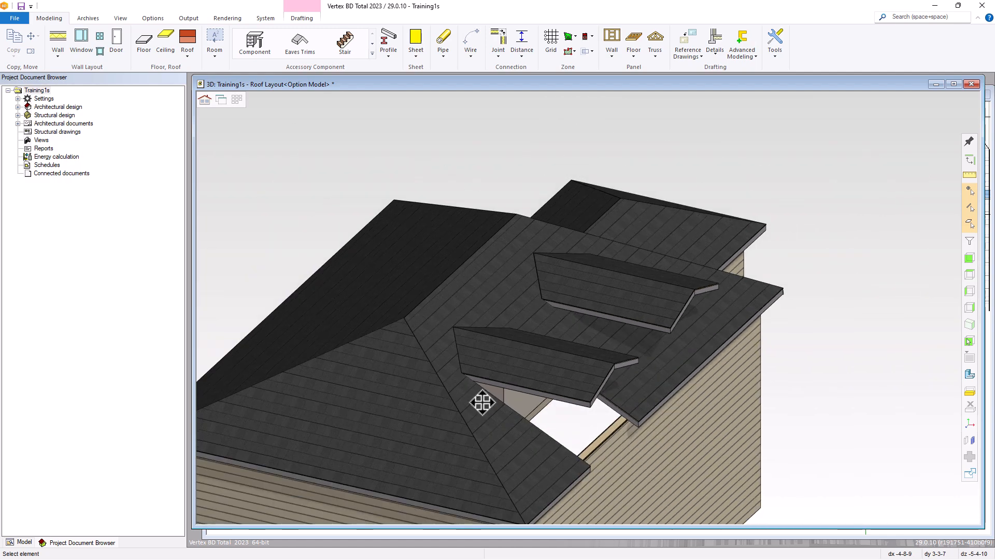
{"action": "scroll", "coordinate": [599, 360], "scroll_direction": "down", "scroll_amount": 3}
{"action": "middle_click_drag", "start_coordinate": [591, 319], "coordinate": [499, 329]}
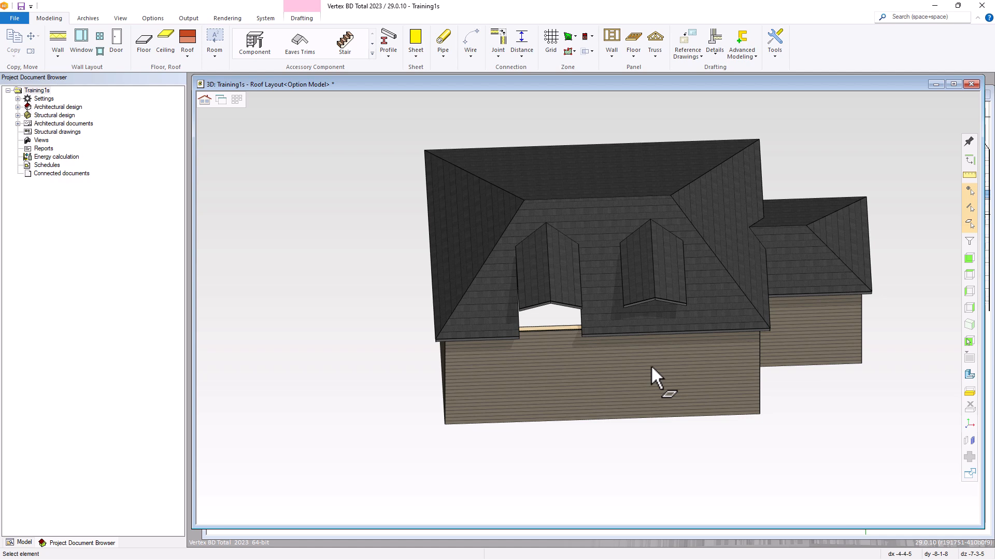
Start a Mono roof in the 2D roof layout, placing P1 at X 1' and Y -3' from the front wall's left outer corner
{"action": "key", "text": "ctrl+Tab"}
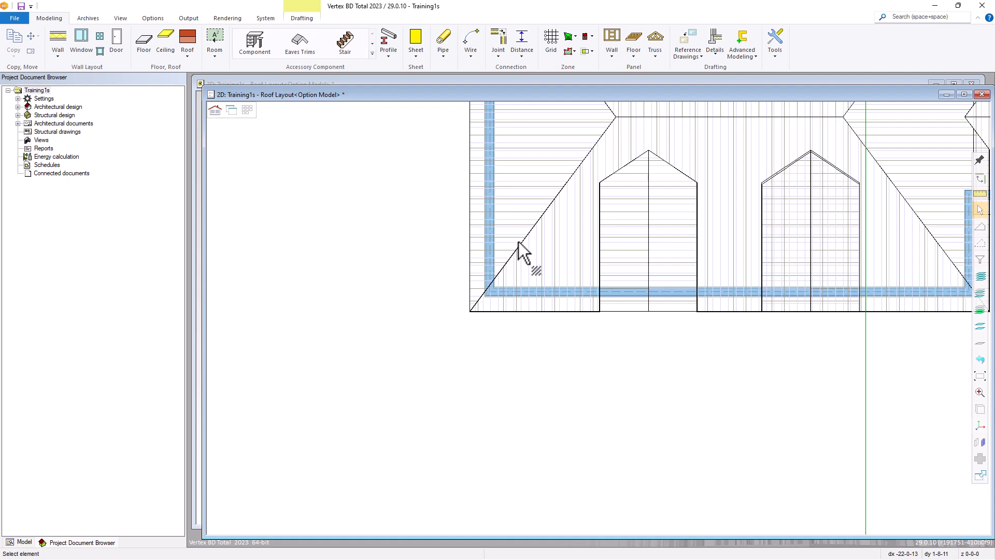
{"action": "scroll", "coordinate": [518, 251], "scroll_direction": "down", "scroll_amount": 3}
{"action": "scroll", "coordinate": [694, 339], "scroll_direction": "up", "scroll_amount": 2}
{"action": "scroll", "coordinate": [596, 324], "scroll_direction": "up", "scroll_amount": 2}
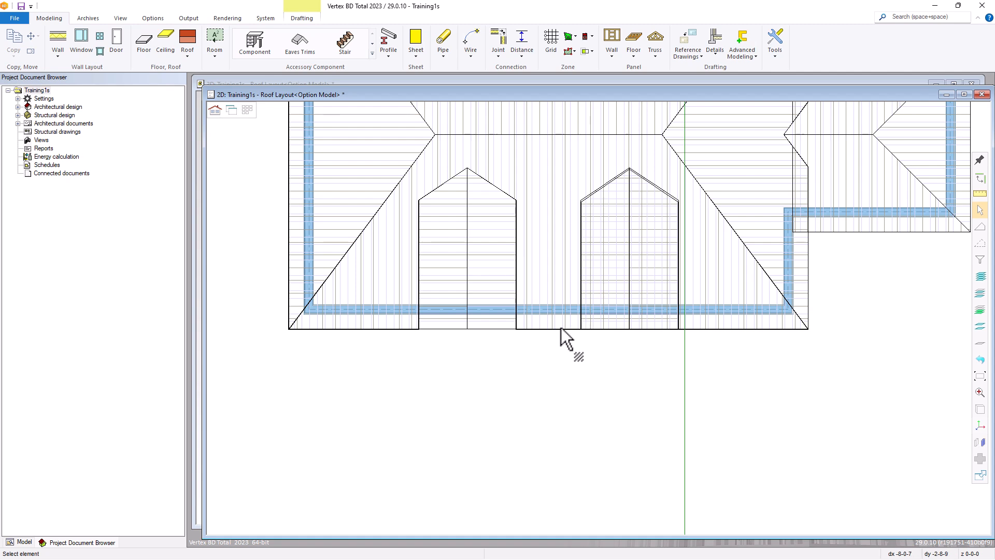
{"action": "left_click", "coordinate": [197, 56]}
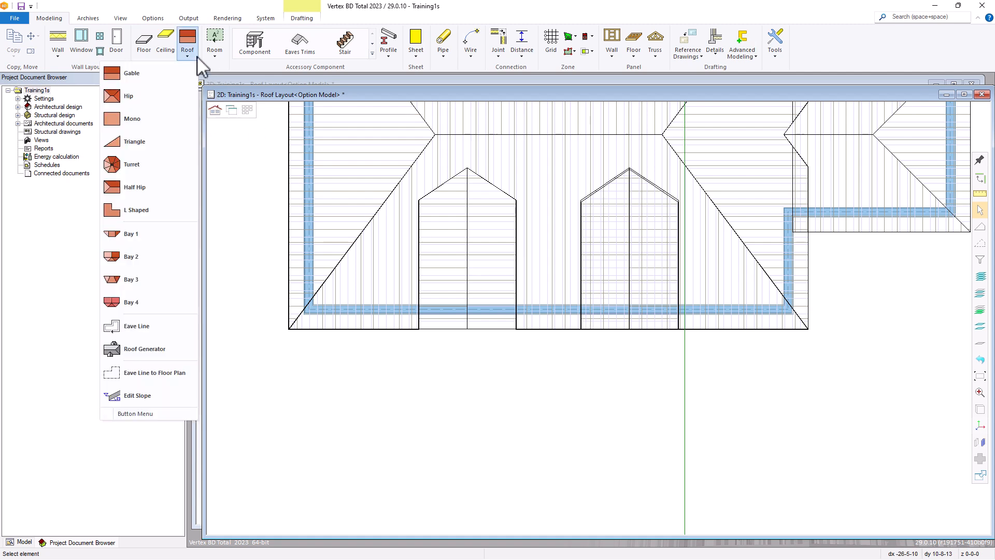
{"action": "left_click", "coordinate": [137, 122]}
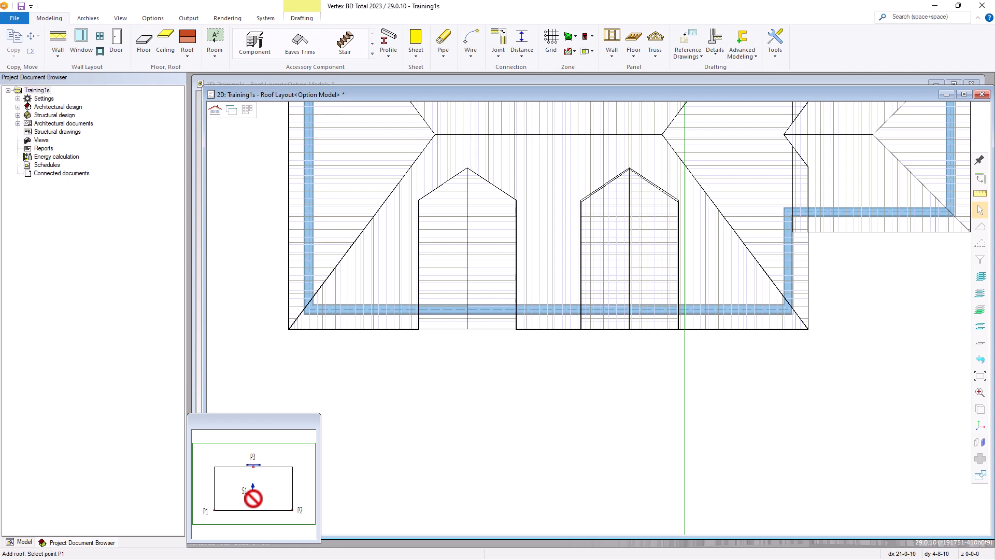
{"action": "scroll", "coordinate": [430, 400], "scroll_direction": "up", "scroll_amount": 5}
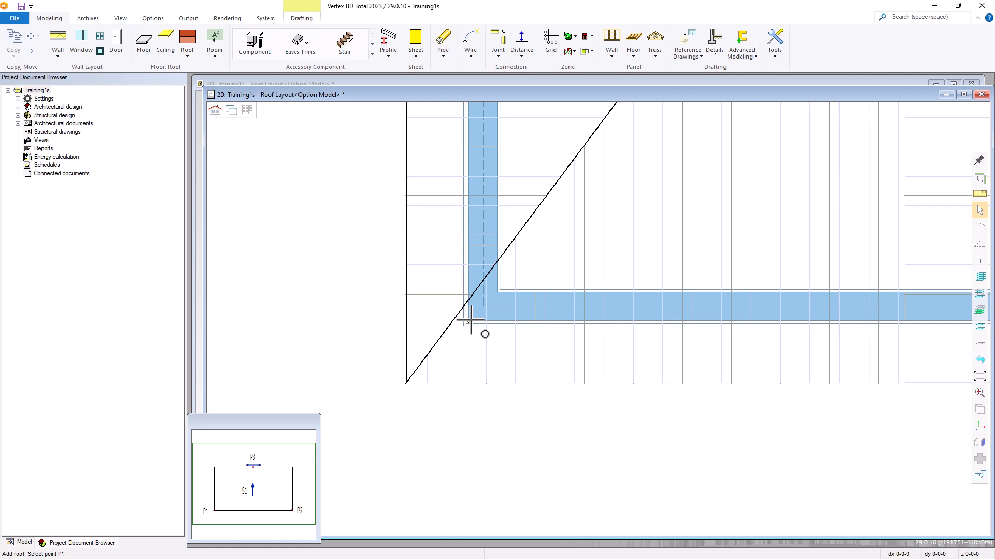
{"action": "type", "text": "1"}
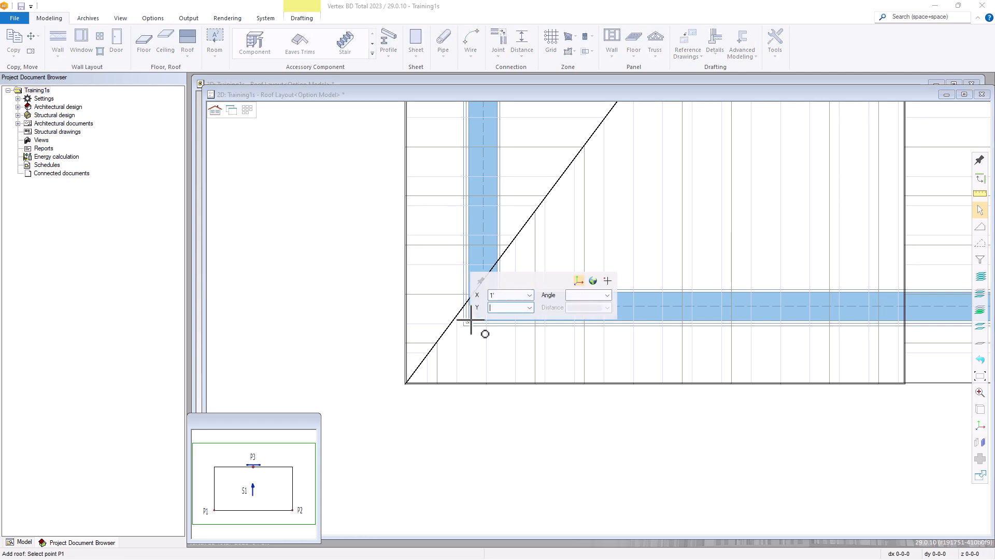
{"action": "type", "text": "-"}
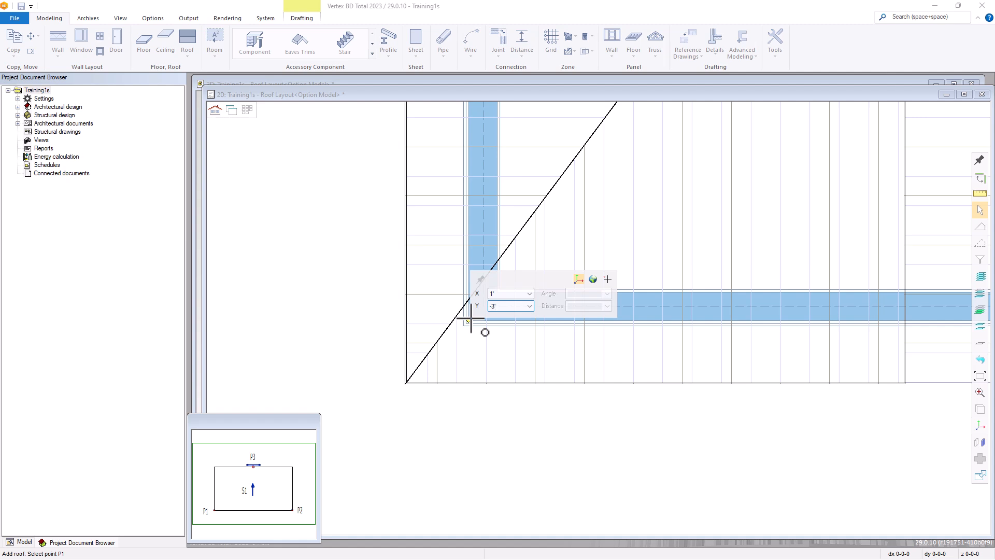
{"action": "type", "text": "3"}
{"action": "key", "text": "Return"}
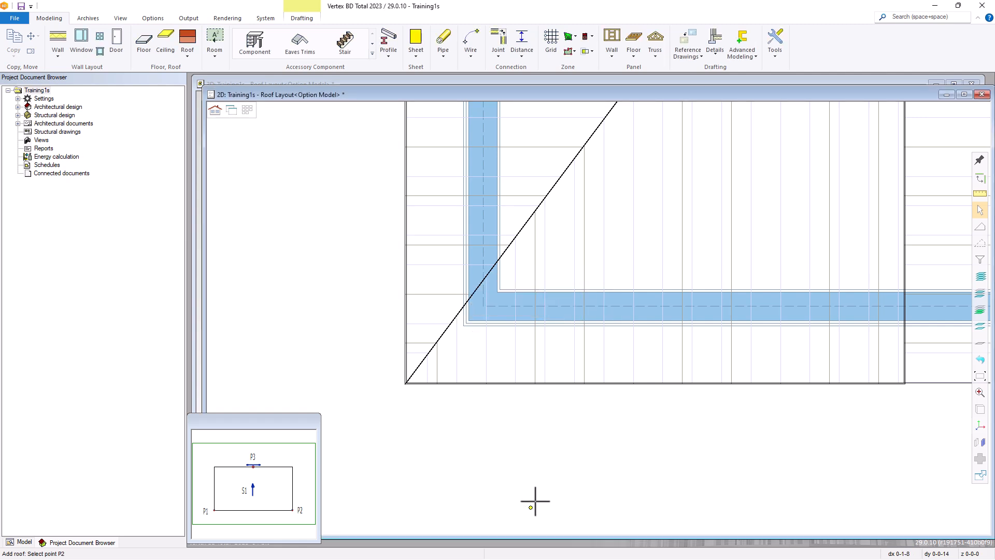
Place the mono roof's P2 level with P1, at a distance of 12 inward from the front wall's right corner
{"action": "scroll", "coordinate": [536, 505], "scroll_direction": "down", "scroll_amount": 1}
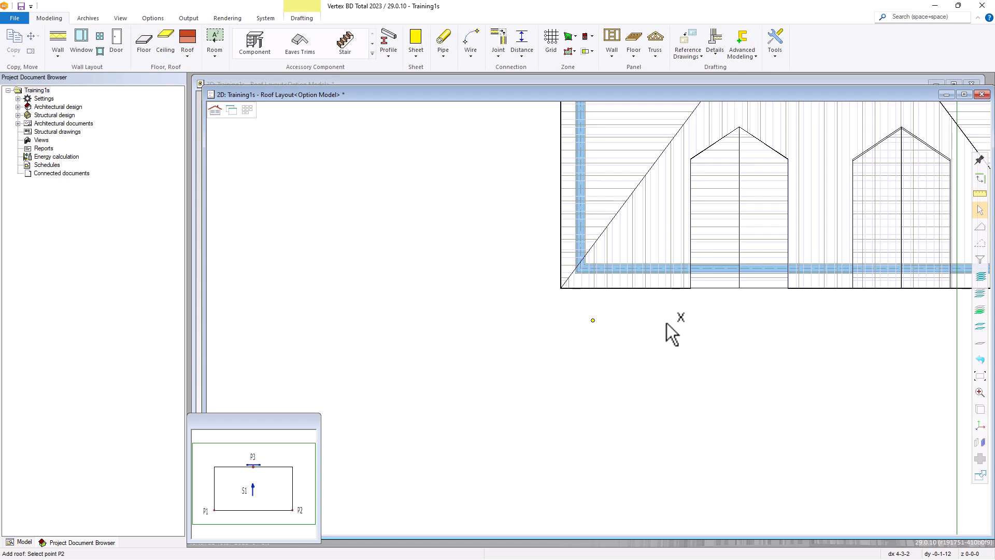
{"action": "scroll", "coordinate": [778, 337], "scroll_direction": "down", "scroll_amount": 1}
{"action": "scroll", "coordinate": [688, 307], "scroll_direction": "up", "scroll_amount": 1}
{"action": "scroll", "coordinate": [430, 342], "scroll_direction": "up", "scroll_amount": 1}
{"action": "scroll", "coordinate": [648, 273], "scroll_direction": "up", "scroll_amount": 1}
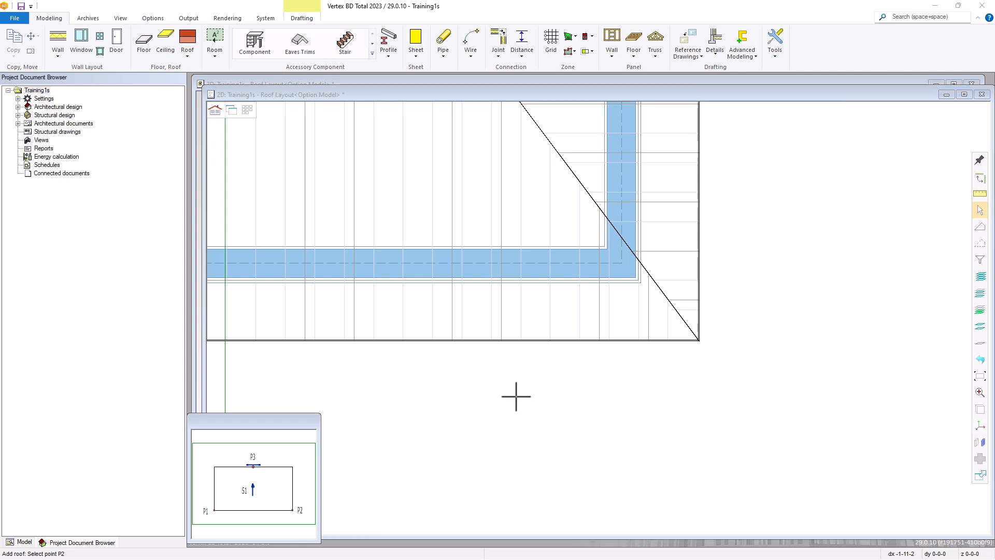
{"action": "type", "text": "12"}
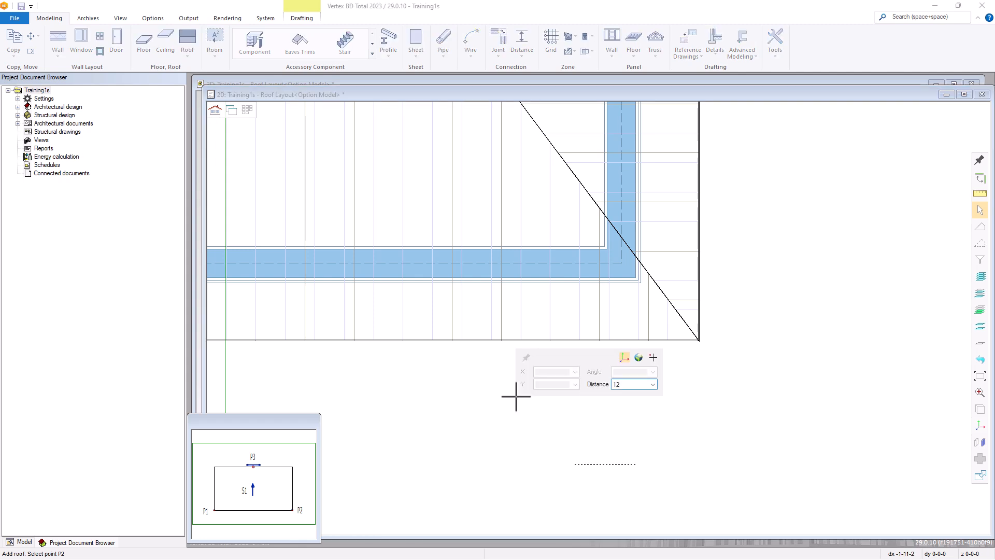
{"action": "key", "text": "Return"}
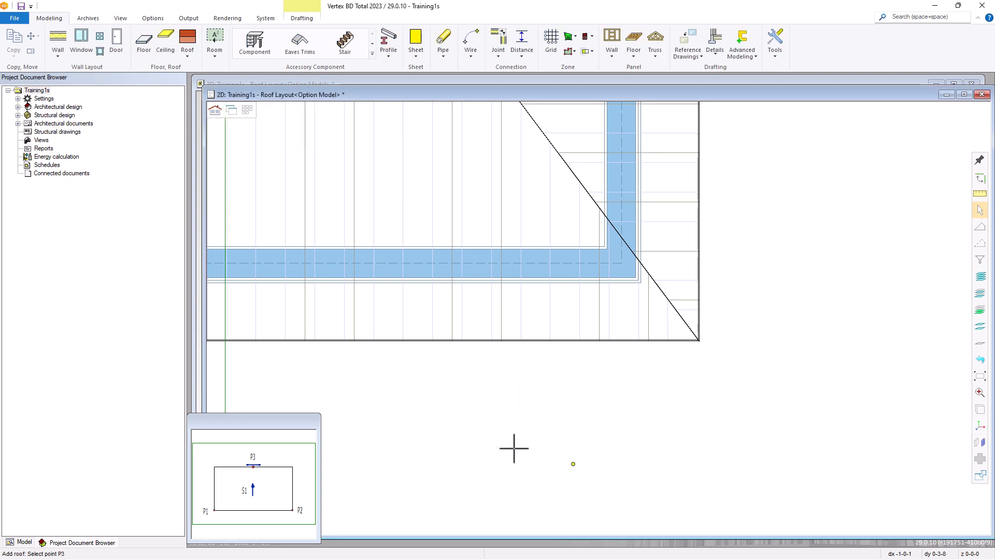
Place the mono roof's P3 on the outer face of the front wall, between the two gable roofs
{"action": "scroll", "coordinate": [598, 316], "scroll_direction": "down", "scroll_amount": 2}
{"action": "scroll", "coordinate": [582, 316], "scroll_direction": "down", "scroll_amount": 2}
{"action": "scroll", "coordinate": [547, 313], "scroll_direction": "down", "scroll_amount": 2}
{"action": "scroll", "coordinate": [546, 313], "scroll_direction": "up", "scroll_amount": 3}
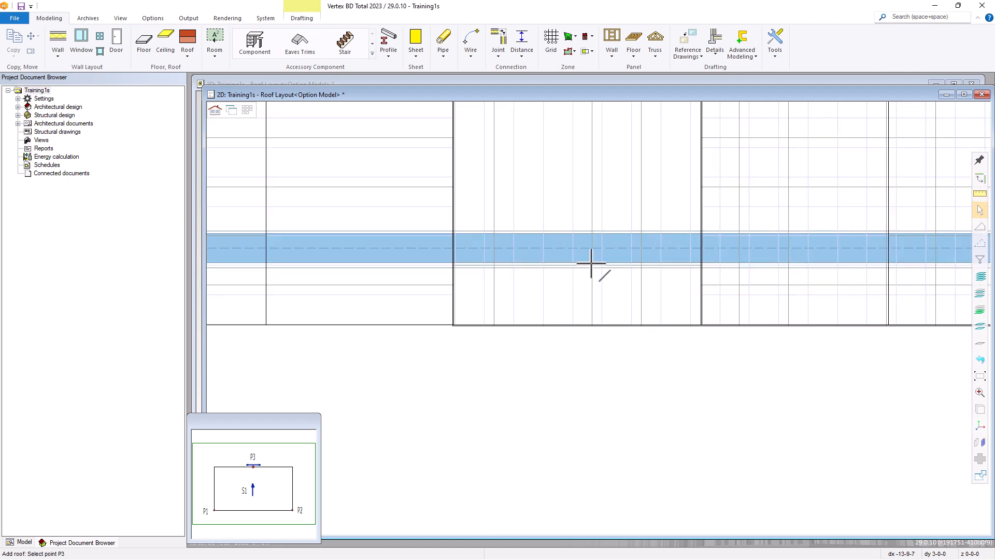
{"action": "left_click", "coordinate": [591, 262]}
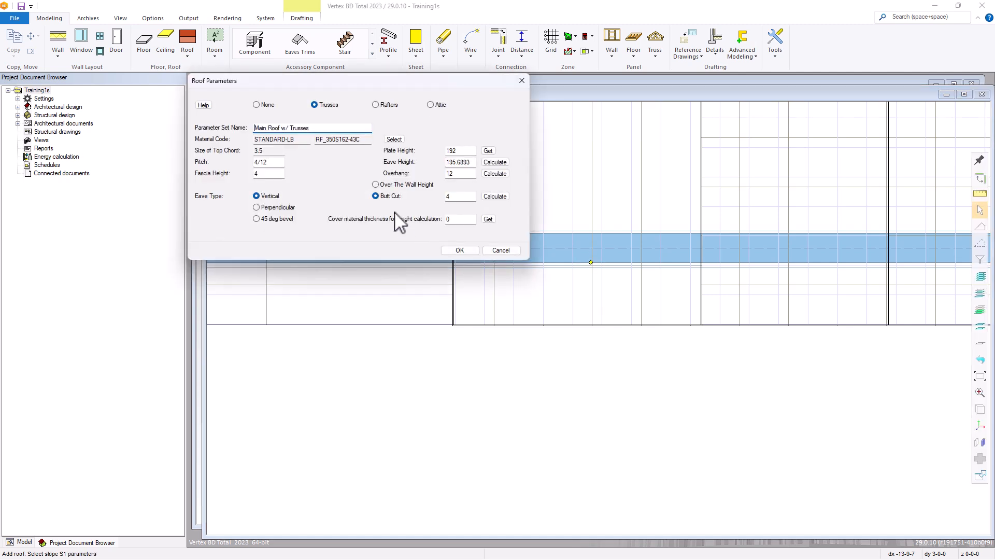
Set the mono roof's pitch to 2/12 and plate height to 108, recalculate the eave height, and create the roof
{"action": "double_click", "coordinate": [257, 162]}
{"action": "type", "text": "2"}
{"action": "double_click", "coordinate": [447, 149]}
{"action": "left_click", "coordinate": [499, 163]}
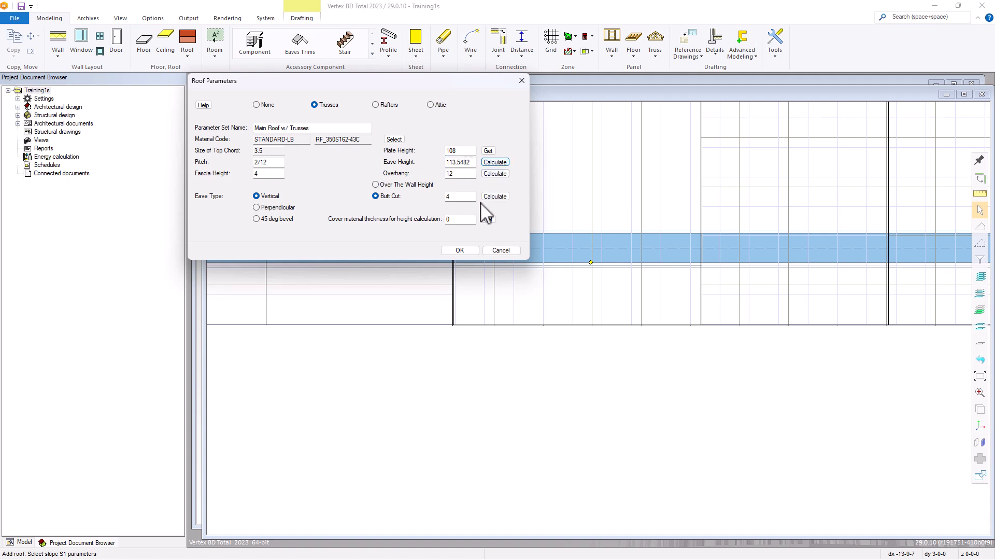
{"action": "left_click", "coordinate": [459, 250]}
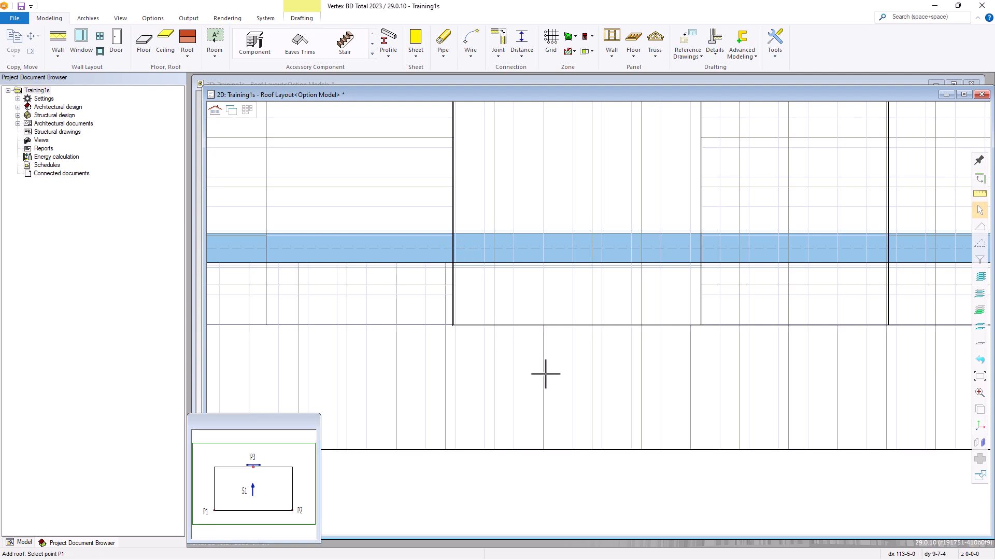
{"action": "key", "text": "Escape"}
{"action": "scroll", "coordinate": [599, 317], "scroll_direction": "down", "scroll_amount": 10}
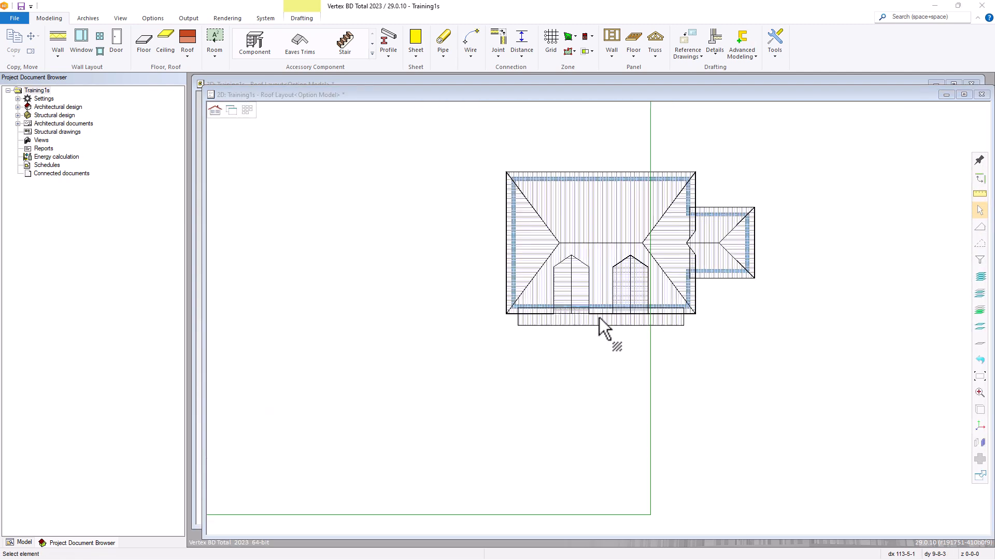
{"action": "scroll", "coordinate": [599, 317], "scroll_direction": "up", "scroll_amount": 3}
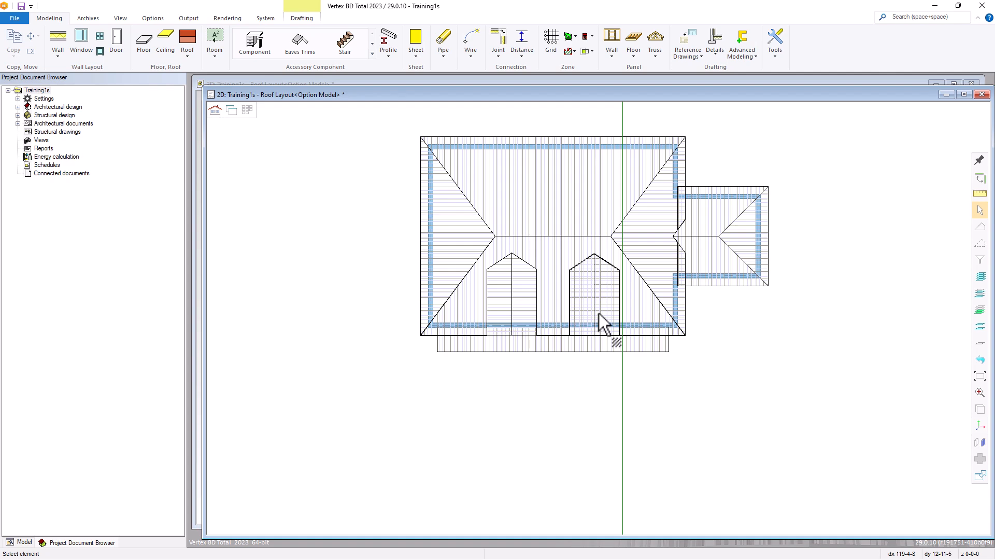
Trim the mono roof's upper back edge to the plane of the front wall's siding in the 3D view
{"action": "key", "text": "ctrl+Tab"}
{"action": "middle_click_drag", "start_coordinate": [670, 359], "coordinate": [683, 387]}
{"action": "scroll", "coordinate": [684, 387], "scroll_direction": "up", "scroll_amount": 3}
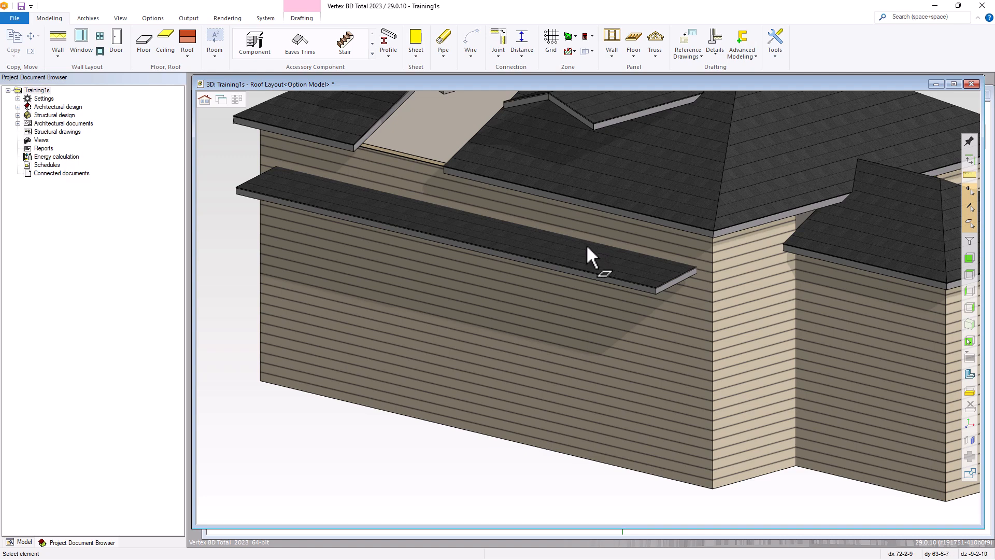
{"action": "scroll", "coordinate": [674, 285], "scroll_direction": "up", "scroll_amount": 5}
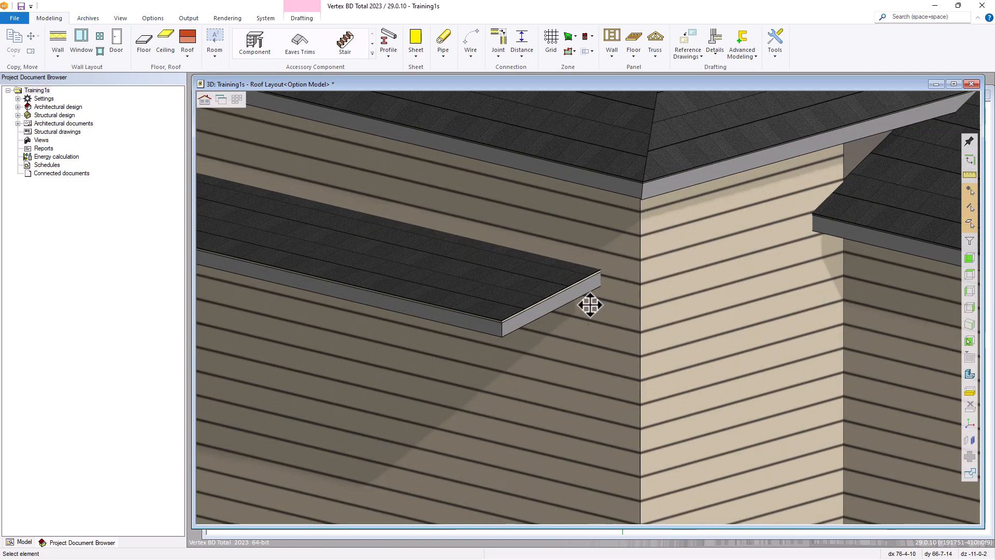
{"action": "left_click", "coordinate": [597, 256]}
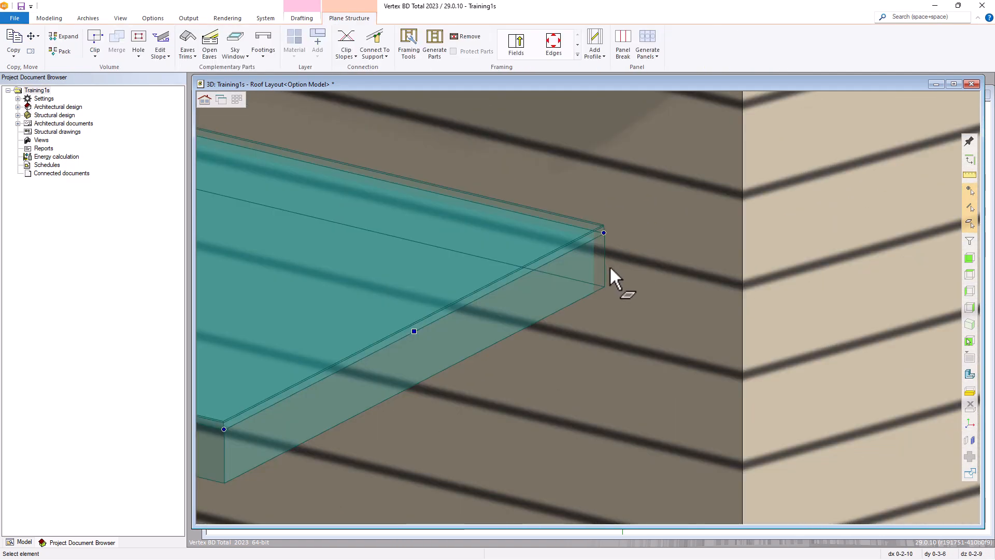
{"action": "scroll", "coordinate": [589, 306], "scroll_direction": "down", "scroll_amount": 5}
{"action": "scroll", "coordinate": [497, 285], "scroll_direction": "down", "scroll_amount": 2}
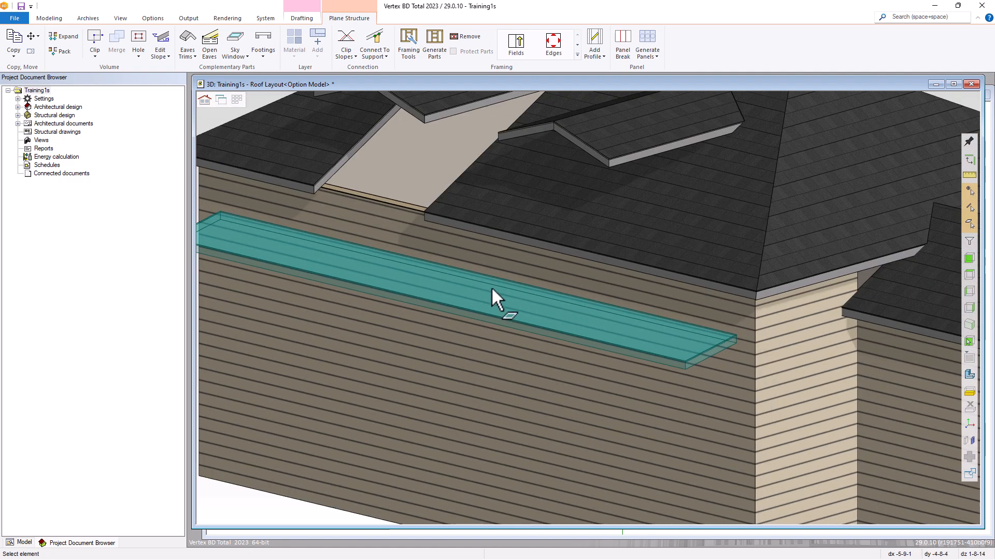
{"action": "scroll", "coordinate": [588, 306], "scroll_direction": "up", "scroll_amount": 6}
{"action": "right_click", "coordinate": [626, 290]}
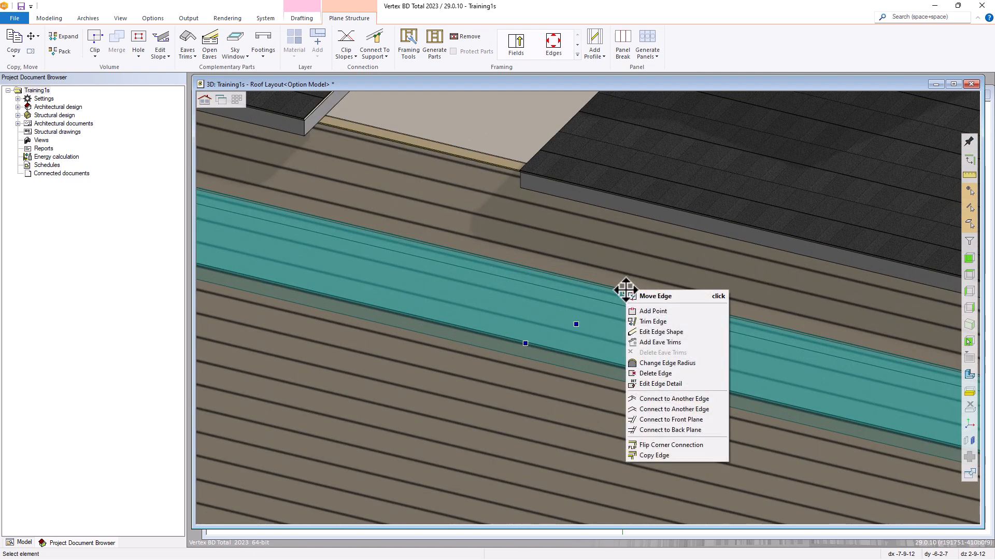
{"action": "left_click", "coordinate": [655, 322]}
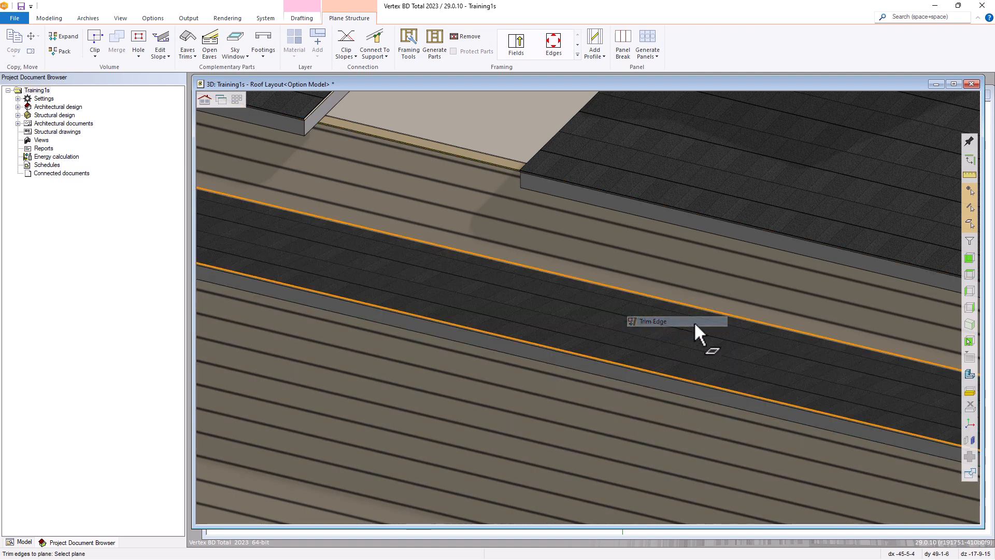
{"action": "left_click", "coordinate": [734, 284]}
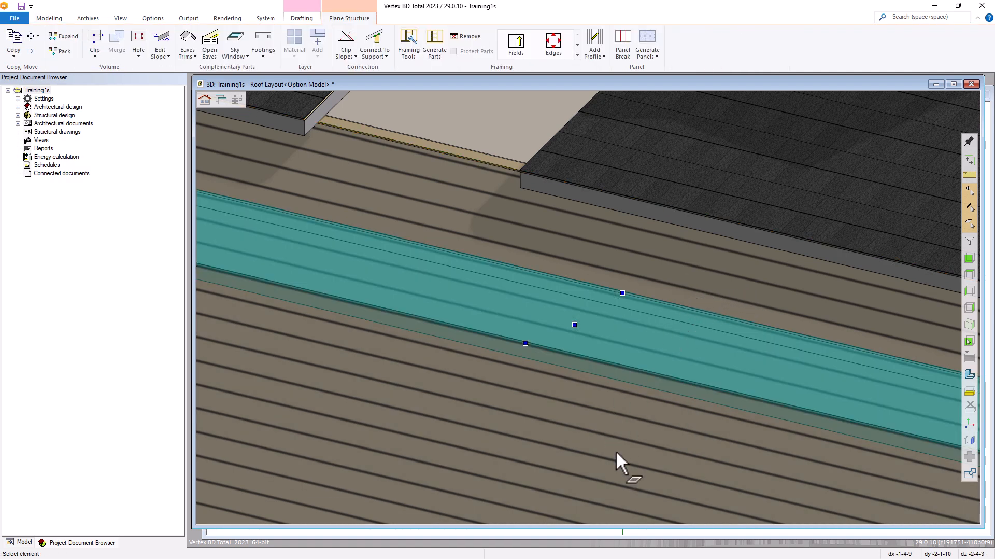
{"action": "scroll", "coordinate": [607, 435], "scroll_direction": "down", "scroll_amount": 6}
{"action": "scroll", "coordinate": [615, 300], "scroll_direction": "up", "scroll_amount": 5}
{"action": "key", "text": "Escape"}
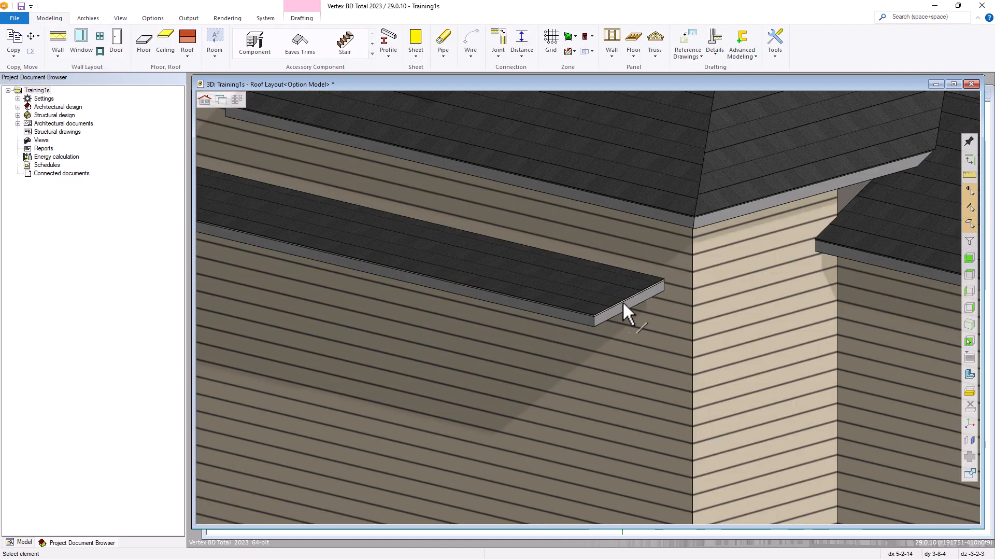
{"action": "scroll", "coordinate": [614, 300], "scroll_direction": "up", "scroll_amount": 5}
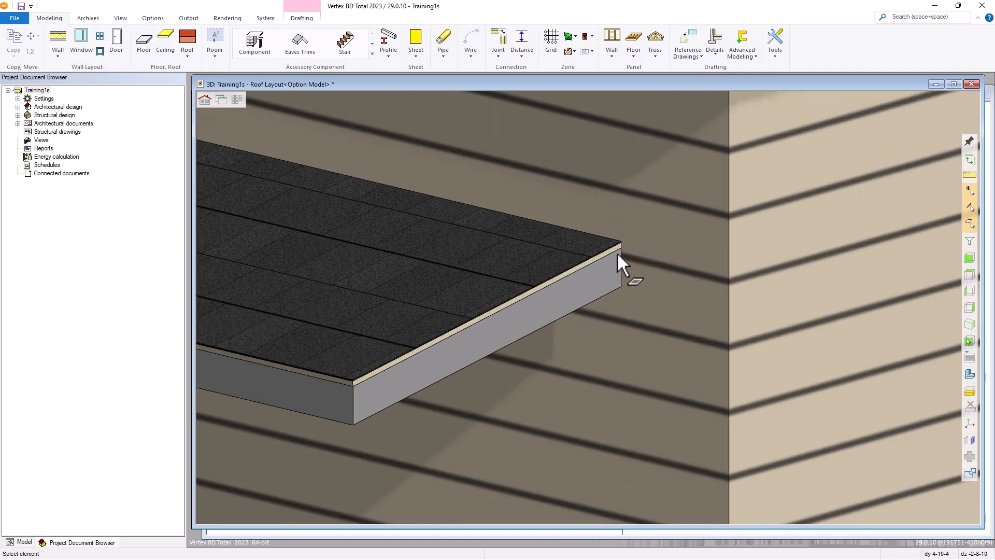
Edit the shape of the mono roof's lower front eave edge with a height of 3
{"action": "left_click", "coordinate": [617, 255]}
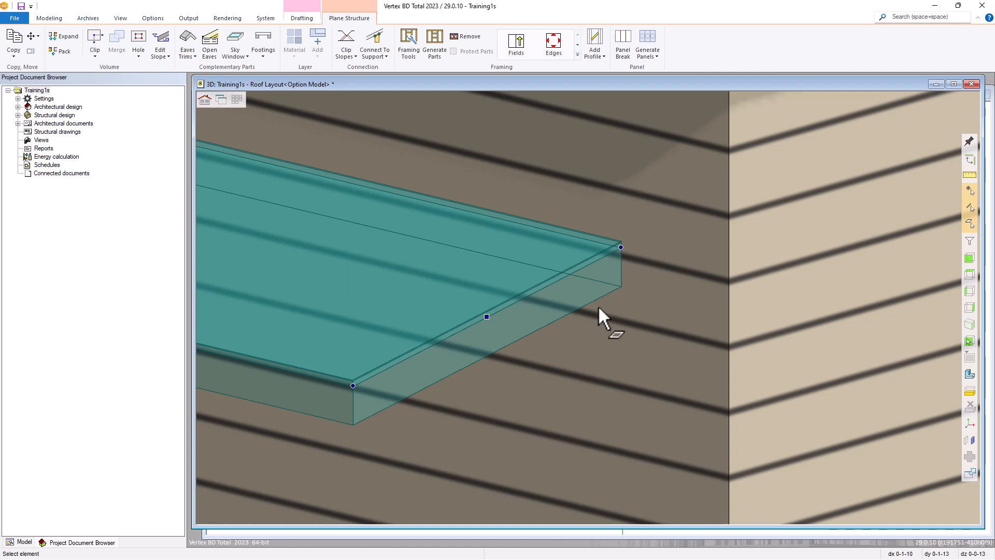
{"action": "key", "text": "Escape"}
{"action": "scroll", "coordinate": [586, 320], "scroll_direction": "down", "scroll_amount": 3}
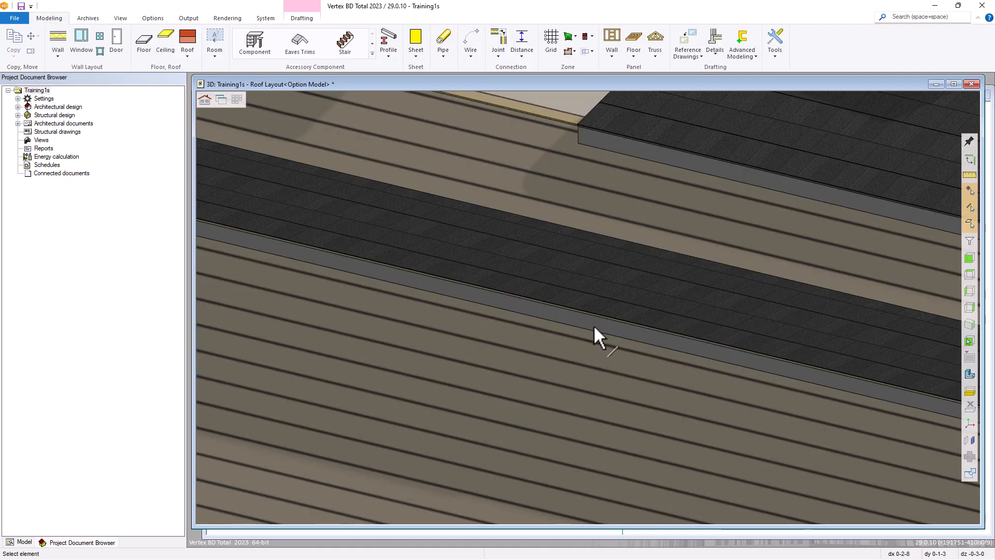
{"action": "left_click", "coordinate": [596, 324]}
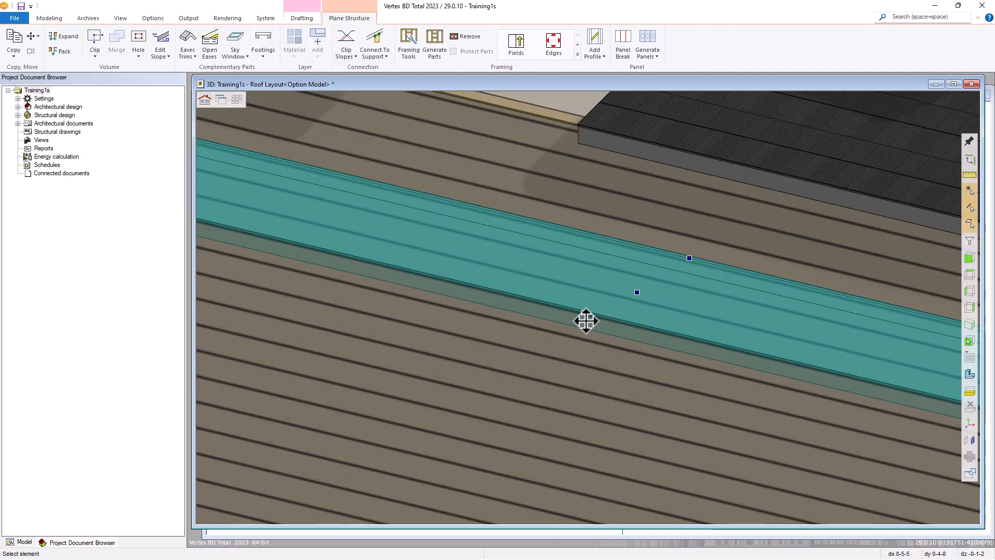
{"action": "right_click", "coordinate": [584, 313]}
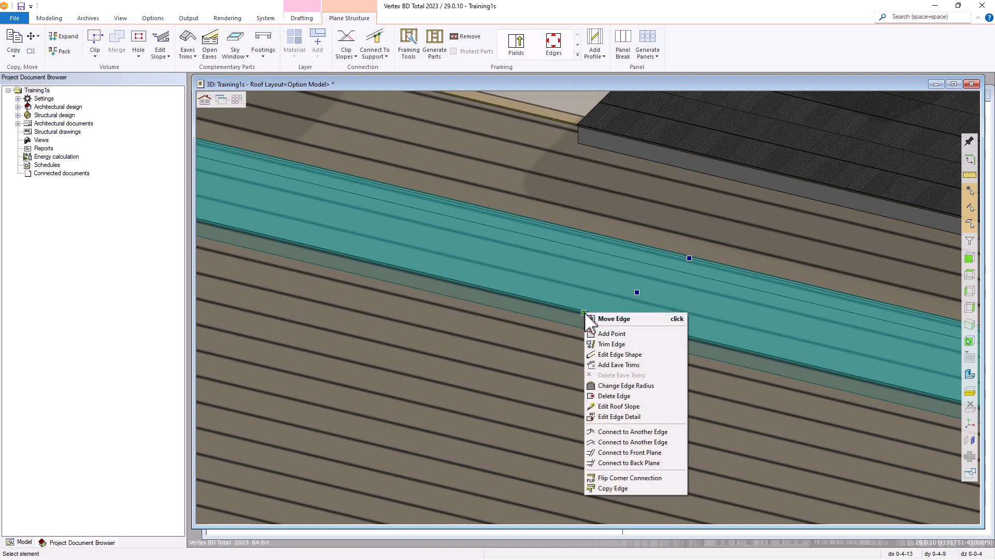
{"action": "left_click", "coordinate": [616, 356]}
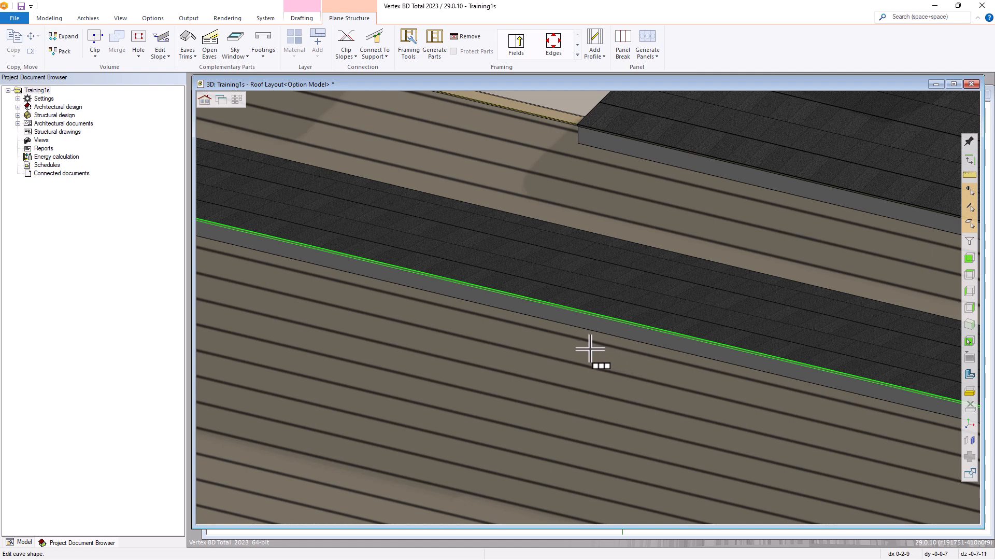
{"action": "right_click", "coordinate": [591, 332]}
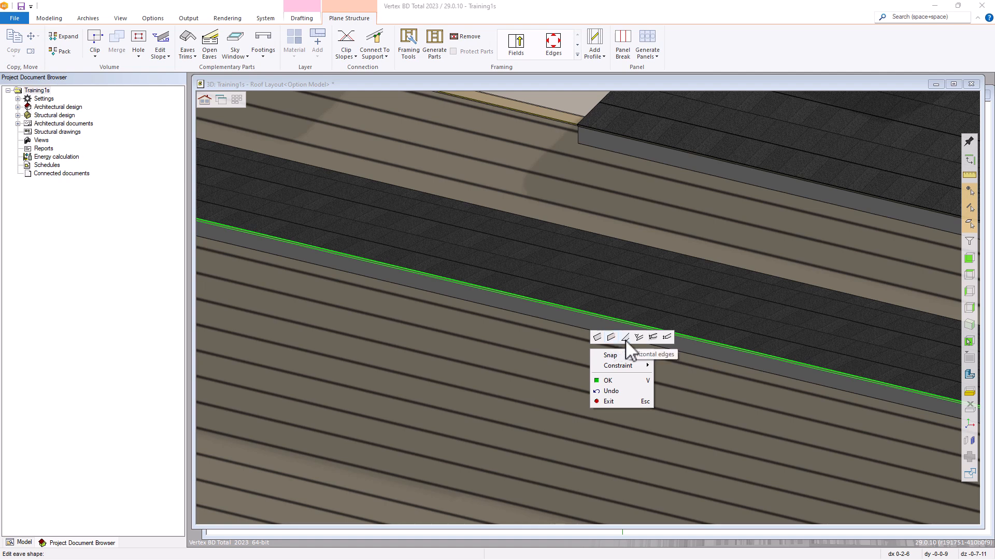
{"action": "left_click", "coordinate": [667, 339]}
{"action": "left_click", "coordinate": [667, 339]}
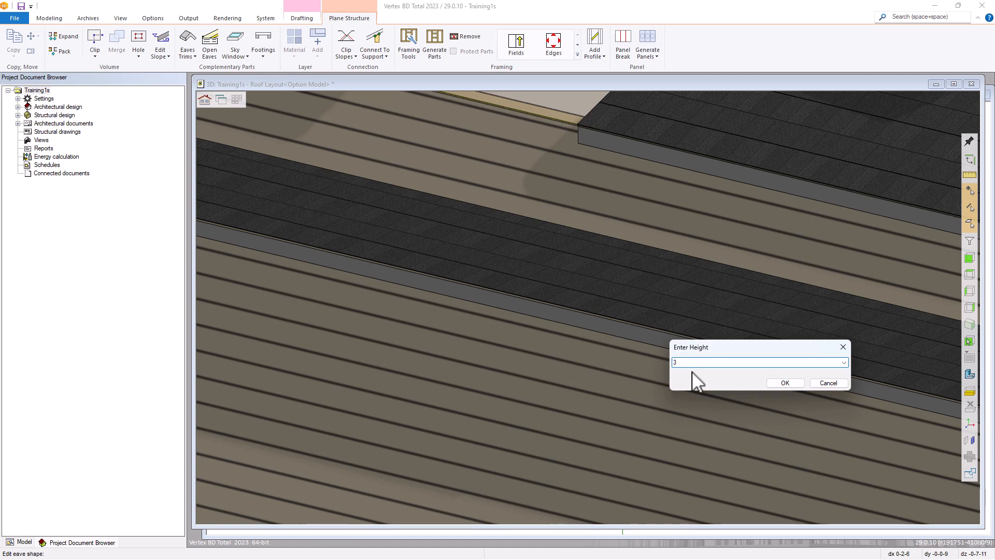
{"action": "left_click", "coordinate": [786, 383]}
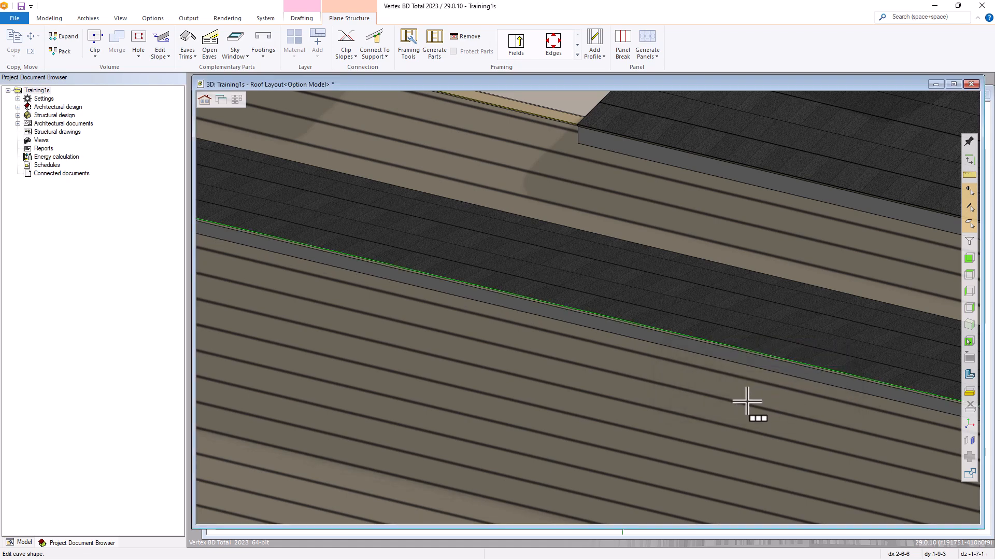
{"action": "scroll", "coordinate": [746, 401], "scroll_direction": "down", "scroll_amount": 5}
{"action": "scroll", "coordinate": [587, 306], "scroll_direction": "up", "scroll_amount": 6}
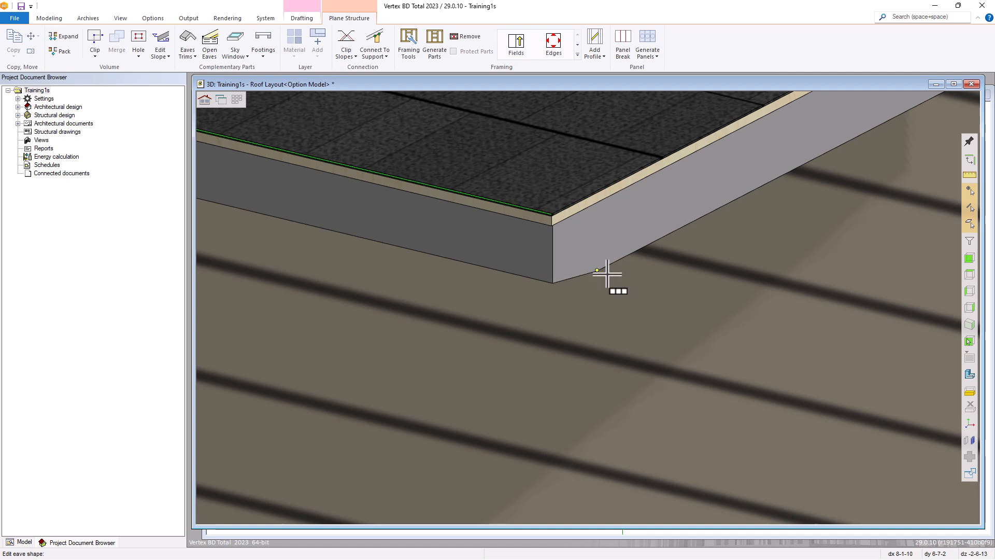
{"action": "left_click", "coordinate": [561, 275]}
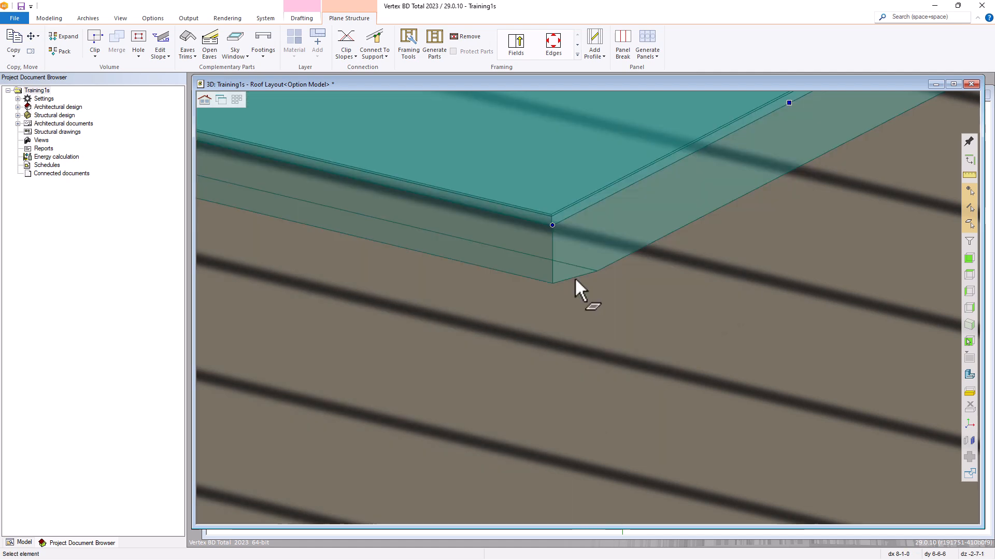
{"action": "scroll", "coordinate": [587, 307], "scroll_direction": "down", "scroll_amount": 8}
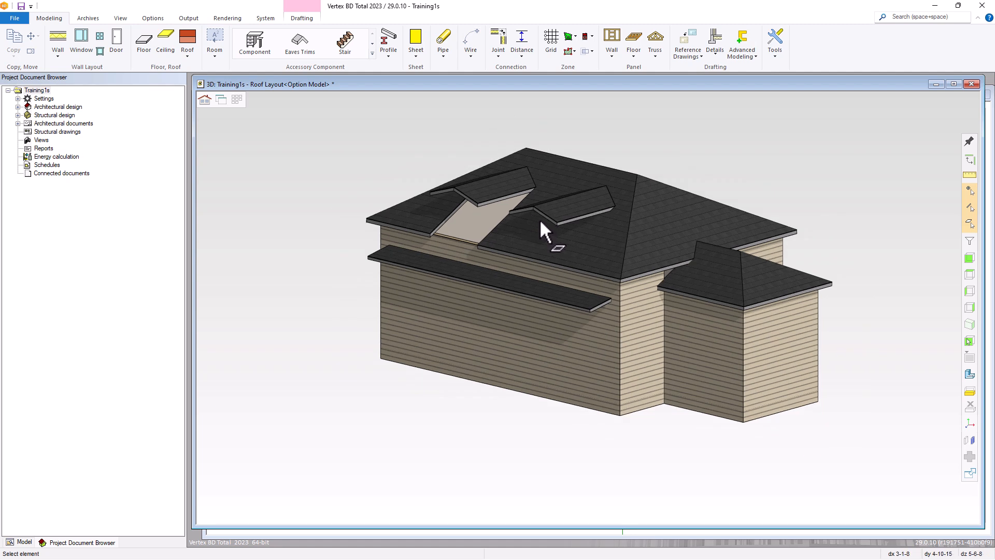
Examine the two small gable roofs on the main roof's front slope
{"action": "left_click", "coordinate": [372, 54]}
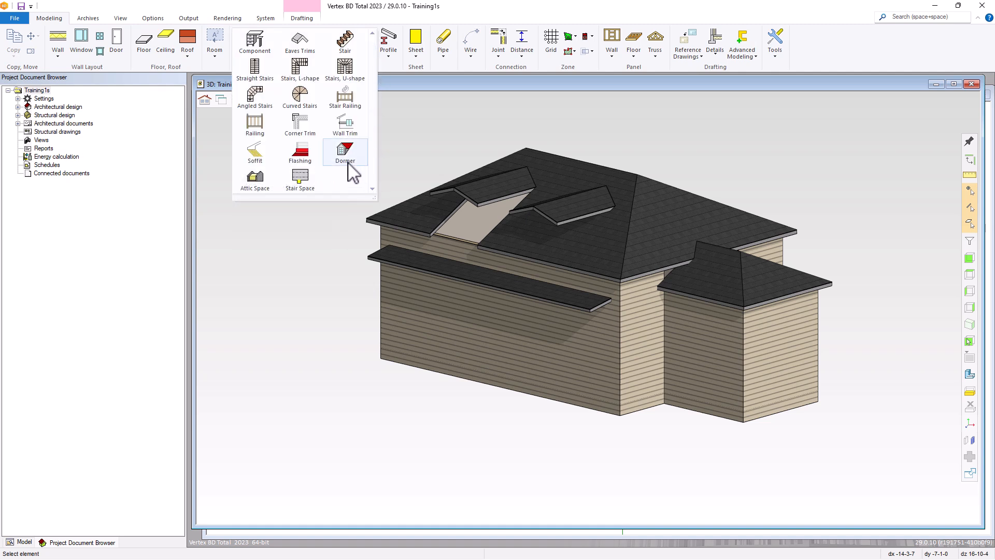
{"action": "left_click", "coordinate": [412, 149]}
{"action": "scroll", "coordinate": [424, 238], "scroll_direction": "down", "scroll_amount": 6}
{"action": "scroll", "coordinate": [862, 365], "scroll_direction": "up", "scroll_amount": 1}
{"action": "scroll", "coordinate": [576, 304], "scroll_direction": "up", "scroll_amount": 4}
{"action": "middle_click_drag", "start_coordinate": [583, 302], "coordinate": [623, 318]}
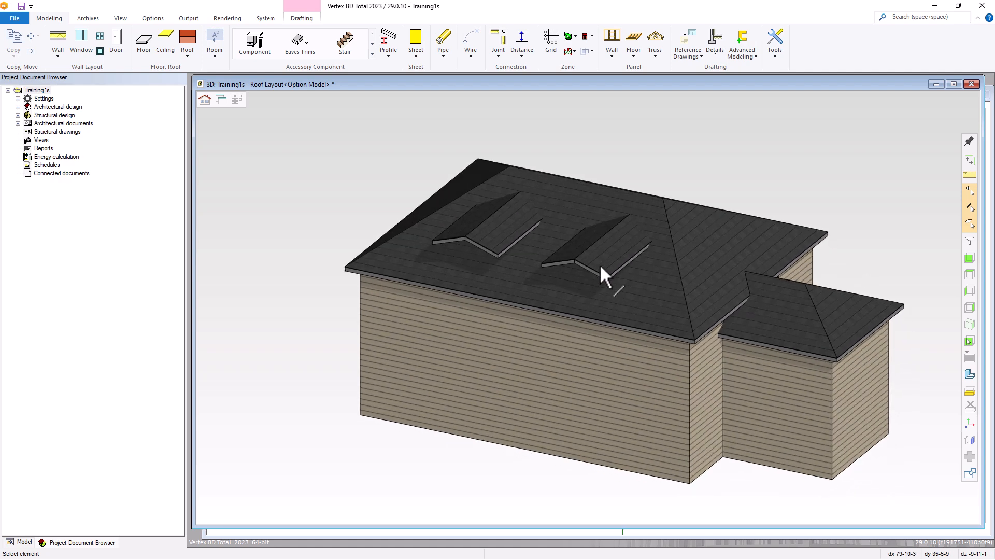
{"action": "scroll", "coordinate": [595, 256], "scroll_direction": "up", "scroll_amount": 4}
{"action": "left_click", "coordinate": [642, 300]}
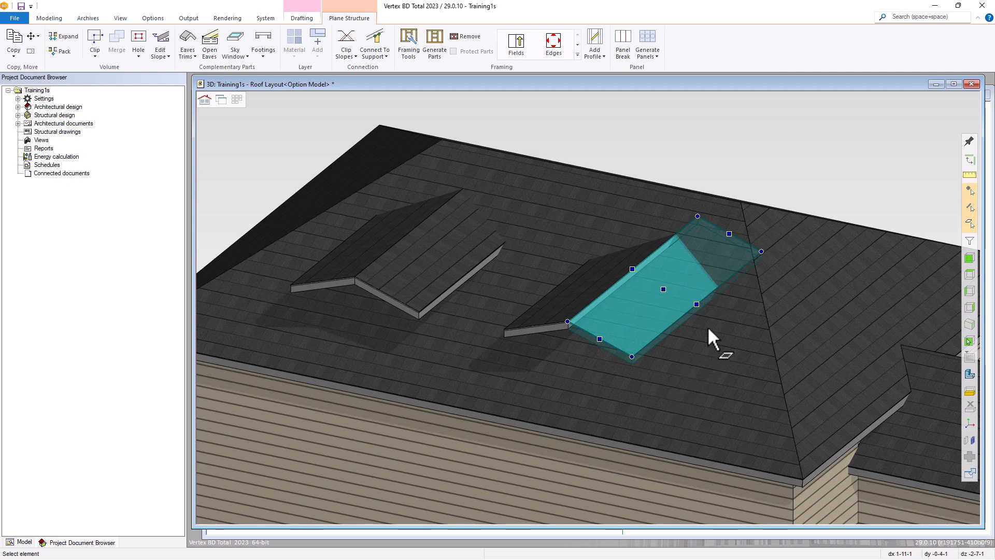
{"action": "left_click", "coordinate": [630, 153]}
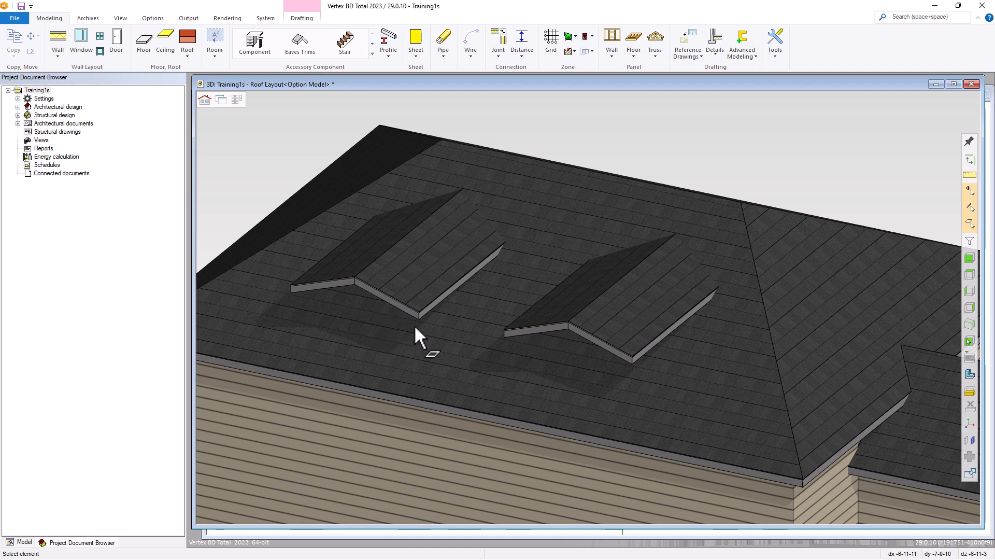
Start a dormer with inserted walls, using wall type EBW_550S162-54-CC for both the front and side walls
{"action": "left_click", "coordinate": [372, 54]}
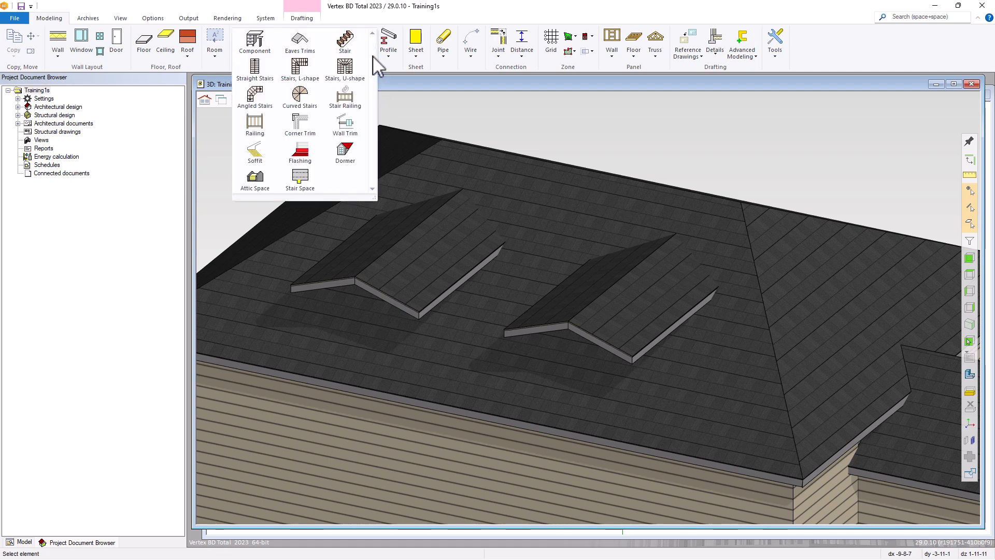
{"action": "left_click", "coordinate": [345, 153]}
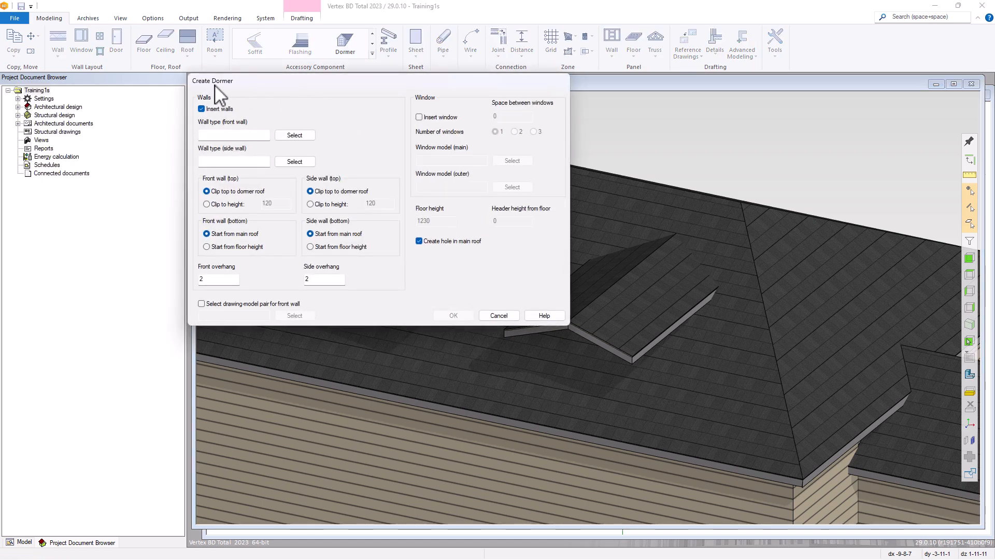
{"action": "left_click", "coordinate": [202, 109]}
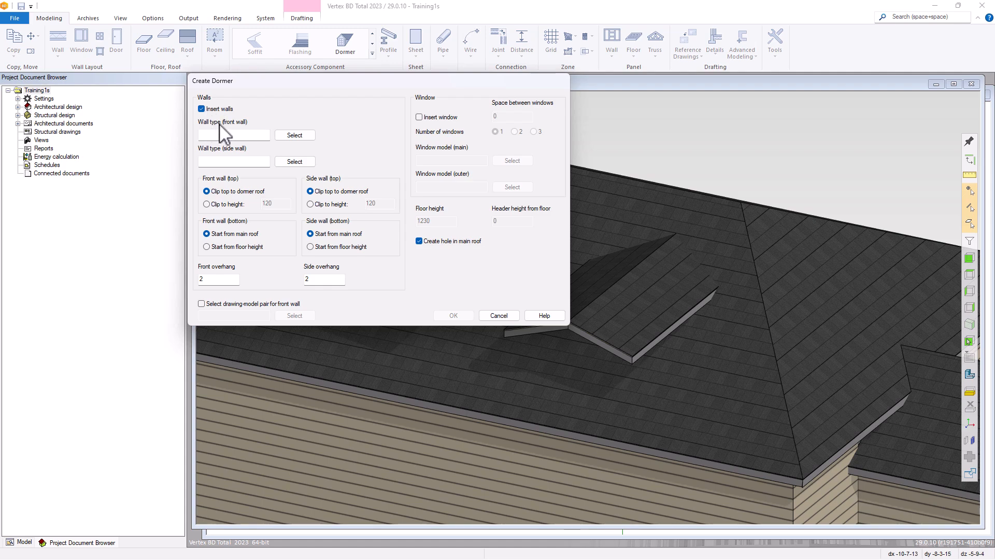
{"action": "left_click", "coordinate": [295, 136]}
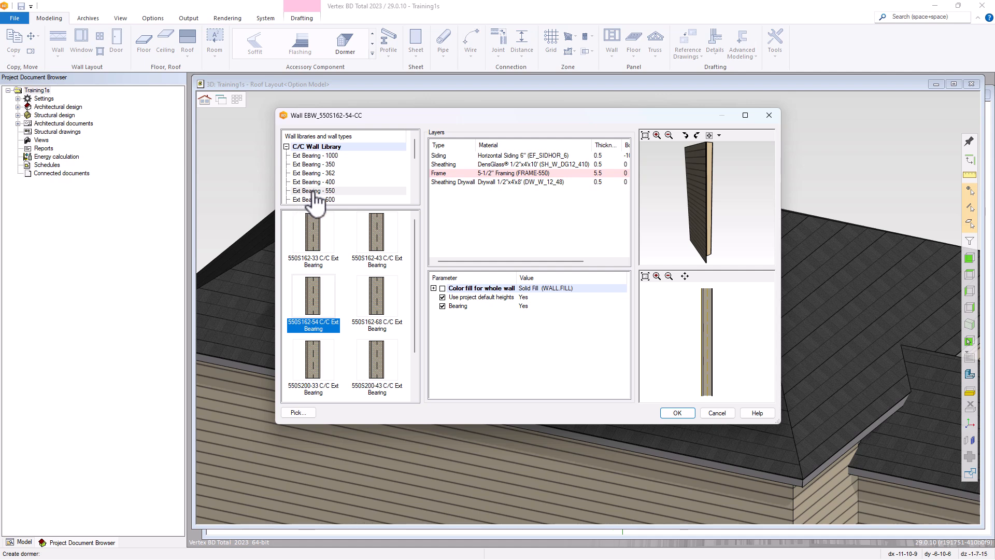
{"action": "left_click", "coordinate": [315, 306]}
{"action": "left_click", "coordinate": [682, 413]}
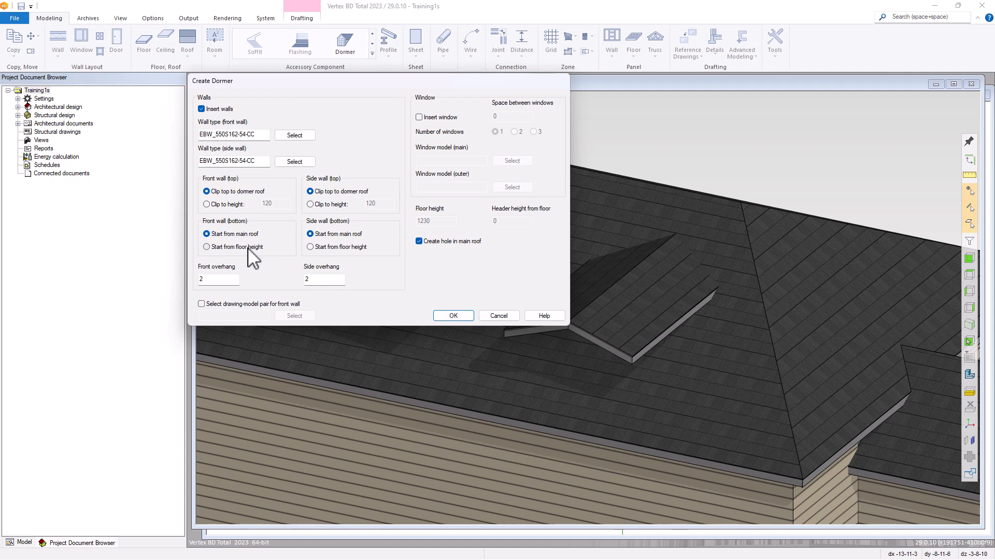
Start the dormer's front and side walls from a floor height of 154, with front and side overhangs of 12
{"action": "left_click", "coordinate": [207, 247]}
{"action": "left_click_drag", "start_coordinate": [443, 221], "coordinate": [418, 221]}
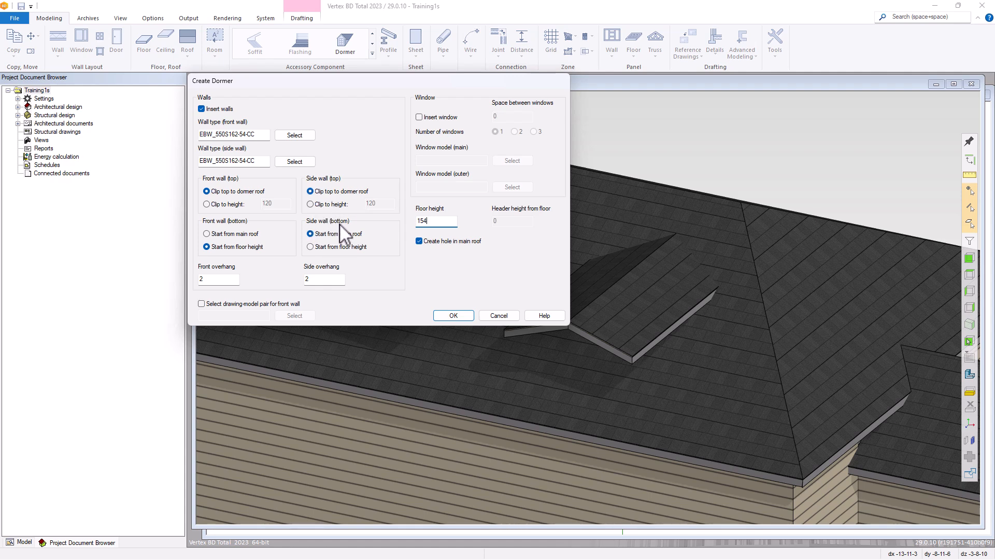
{"action": "left_click", "coordinate": [311, 247]}
{"action": "left_click_drag", "start_coordinate": [217, 280], "coordinate": [192, 278]}
{"action": "type", "text": "12"}
{"action": "left_click_drag", "start_coordinate": [315, 280], "coordinate": [293, 280]}
{"action": "type", "text": "12"}
Add one 20210 window from the Clad Double Hung 1x library to the dormer and set its header height from the floor
{"action": "left_click", "coordinate": [418, 117]}
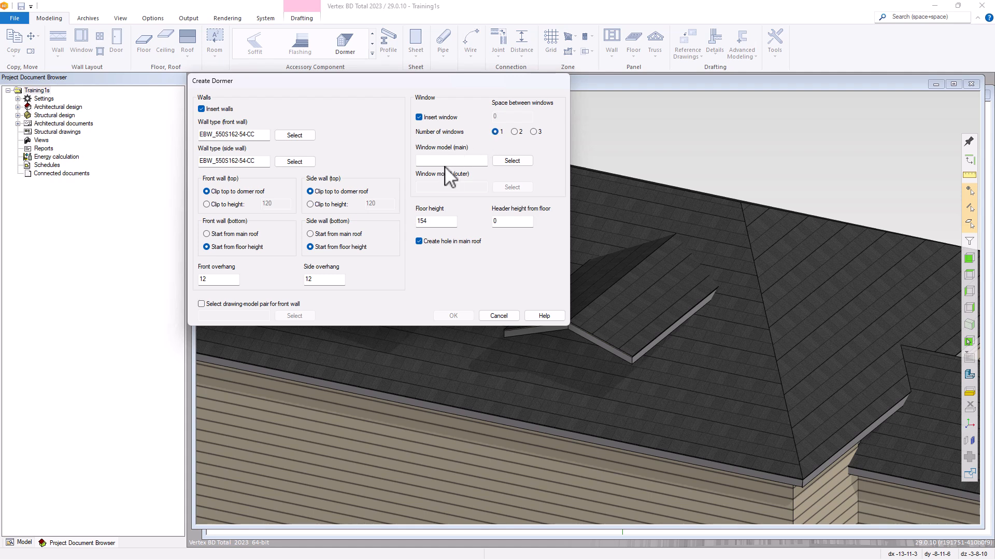
{"action": "left_click", "coordinate": [512, 161]}
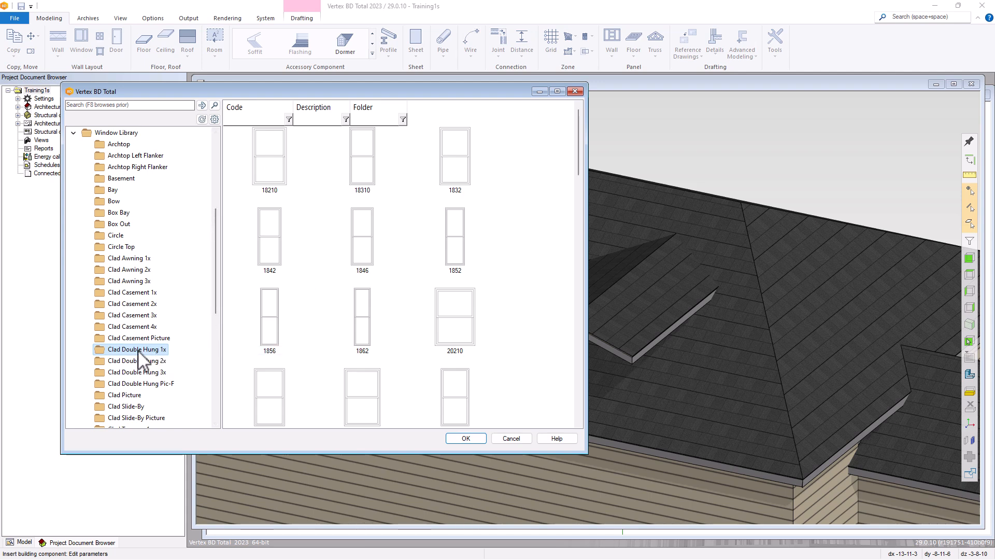
{"action": "left_click", "coordinate": [456, 337]}
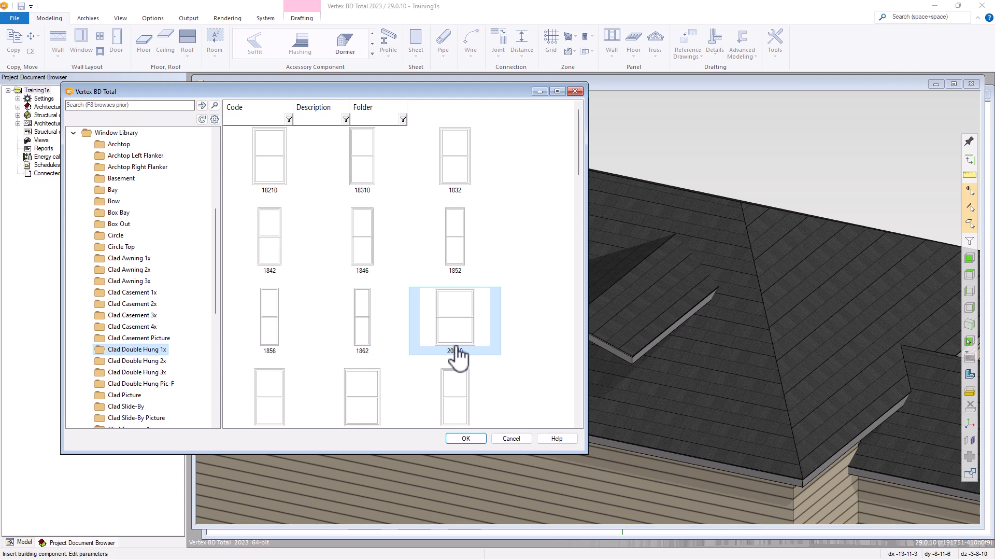
{"action": "left_click", "coordinate": [469, 438]}
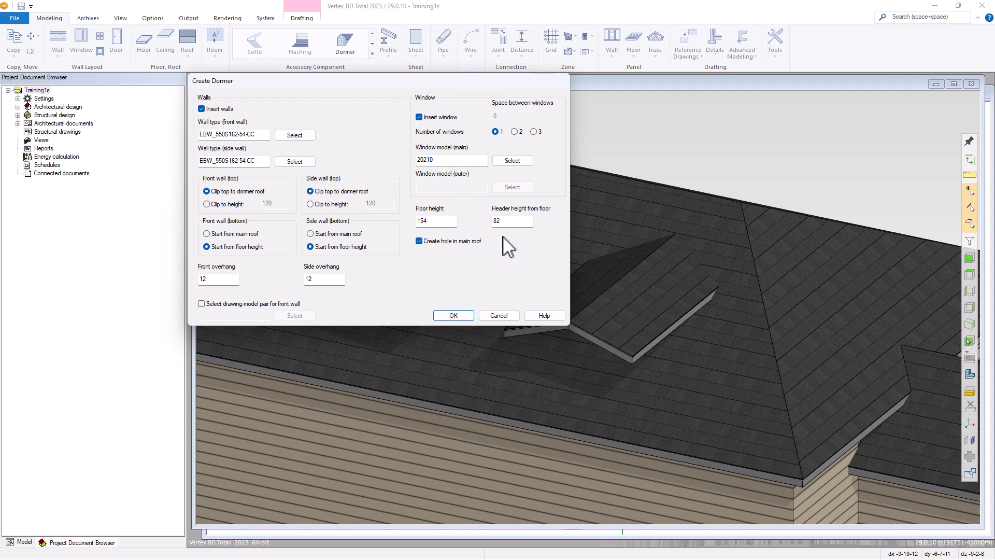
{"action": "double_click", "coordinate": [506, 220]}
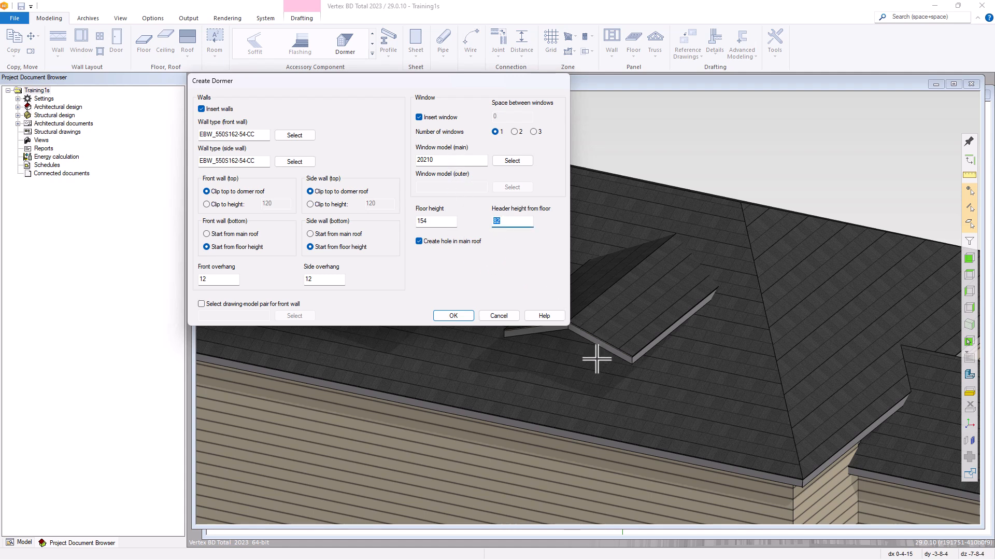
{"action": "left_click", "coordinate": [498, 221]}
{"action": "left_click_drag", "start_coordinate": [499, 221], "coordinate": [491, 221]}
{"action": "left_click", "coordinate": [454, 316]}
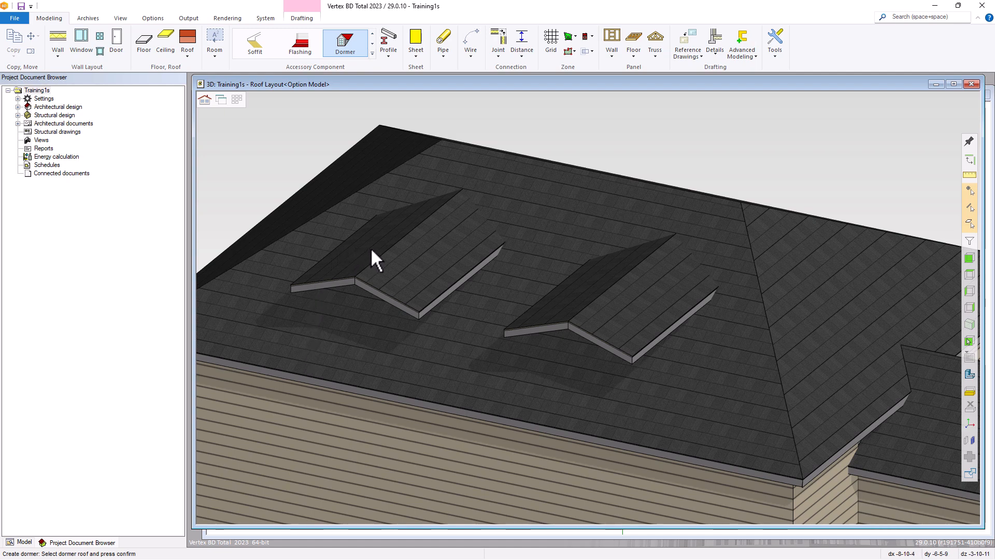
Create the dormer under the left gable roof, using the front slope as the main roof
{"action": "left_click", "coordinate": [403, 276]}
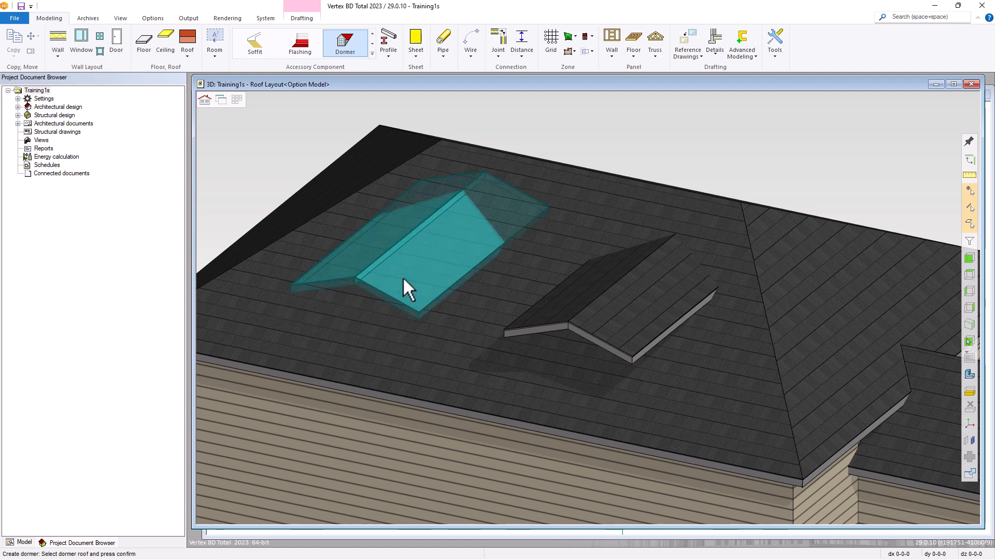
{"action": "key", "text": "Return"}
{"action": "left_click", "coordinate": [397, 346]}
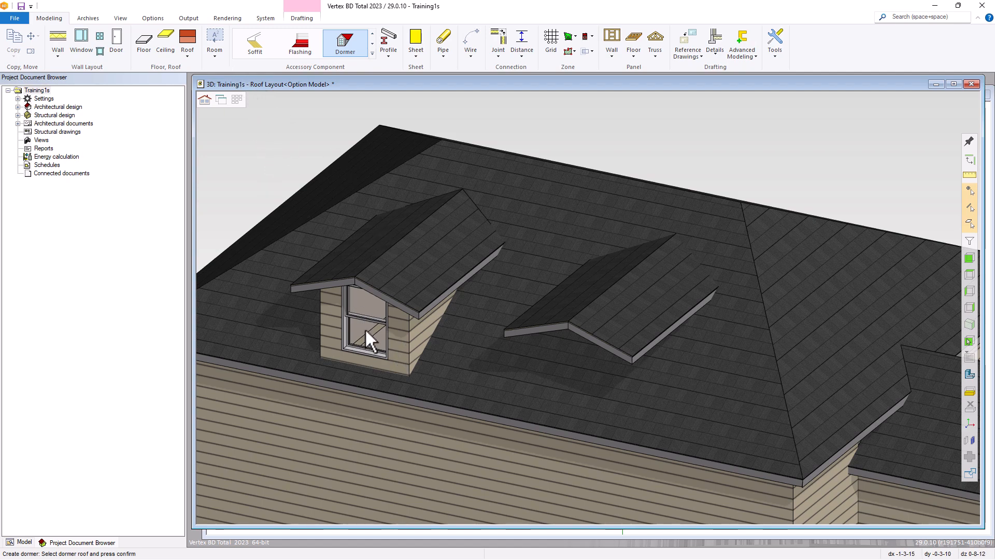
Examine the dormer's roof slopes, walls and main roof opening from outside and from below
{"action": "left_click", "coordinate": [472, 252]}
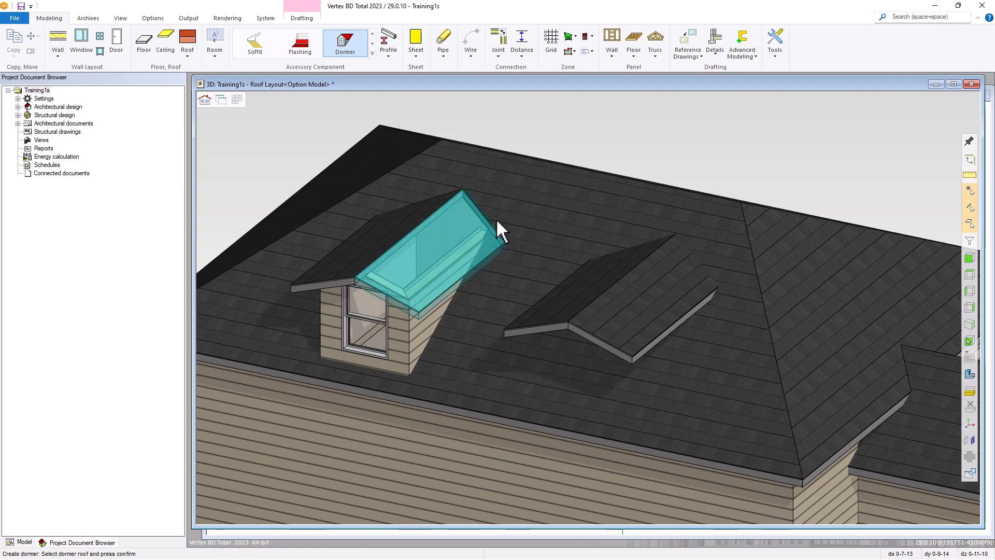
{"action": "left_click", "coordinate": [413, 217]}
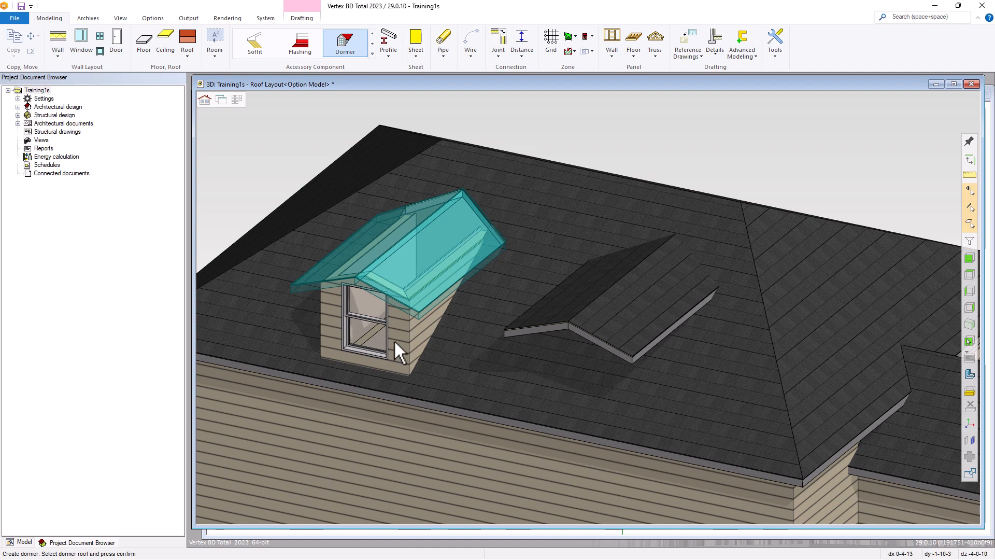
{"action": "middle_click_drag", "start_coordinate": [397, 329], "coordinate": [365, 334]}
{"action": "middle_click", "coordinate": [366, 334]}
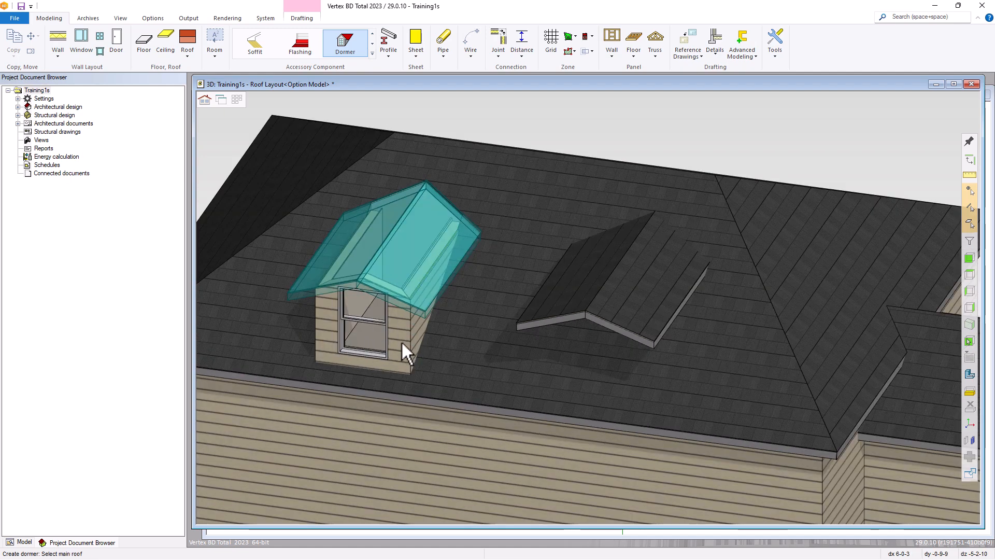
{"action": "scroll", "coordinate": [395, 343], "scroll_direction": "up", "scroll_amount": 4}
{"action": "scroll", "coordinate": [588, 310], "scroll_direction": "down", "scroll_amount": 6}
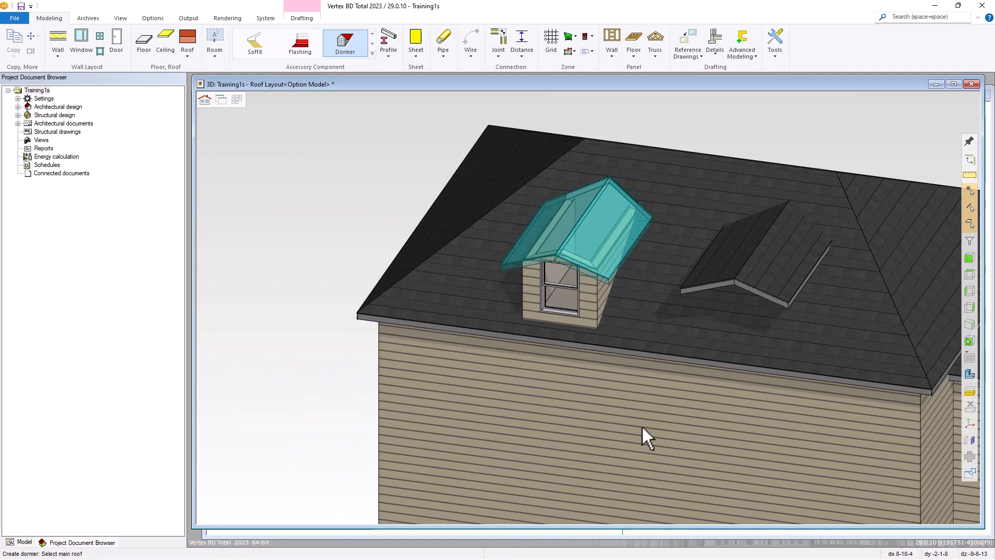
{"action": "scroll", "coordinate": [640, 421], "scroll_direction": "down", "scroll_amount": 1}
{"action": "middle_click_drag", "start_coordinate": [587, 301], "coordinate": [463, 253]}
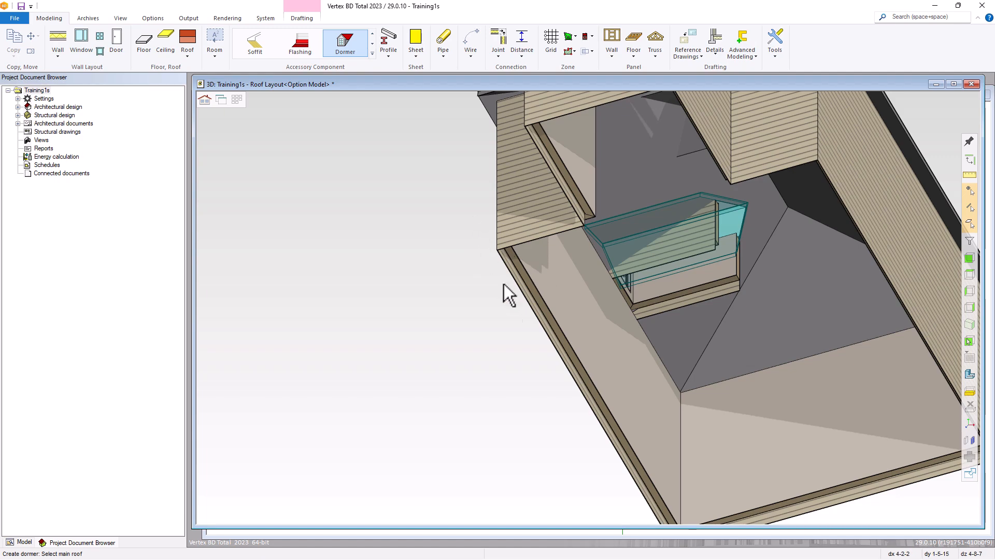
{"action": "scroll", "coordinate": [546, 333], "scroll_direction": "up", "scroll_amount": 1}
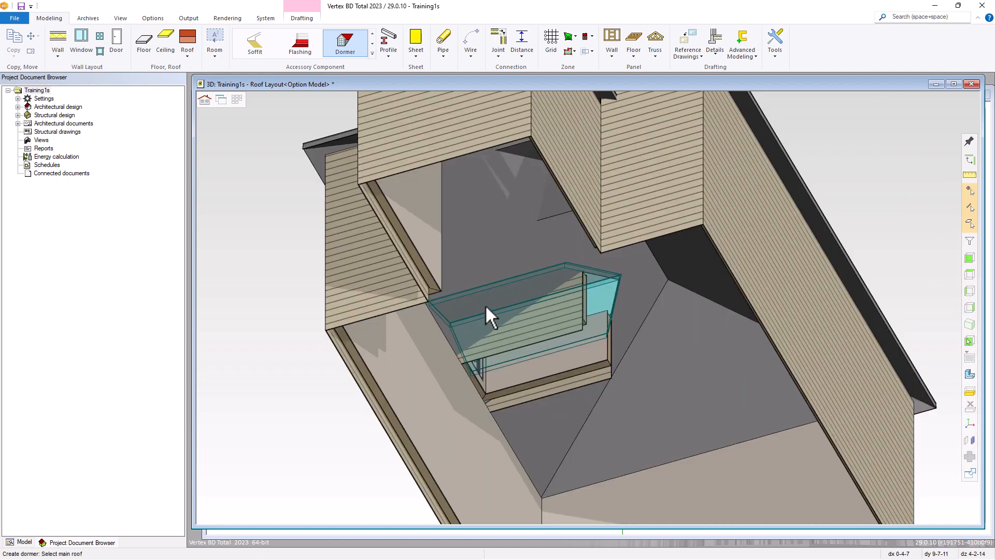
Set the second dormer's front and side walls to start from the main roof, with floor height 154 and no hole in the main roof
{"action": "middle_click_drag", "start_coordinate": [472, 296], "coordinate": [607, 343]}
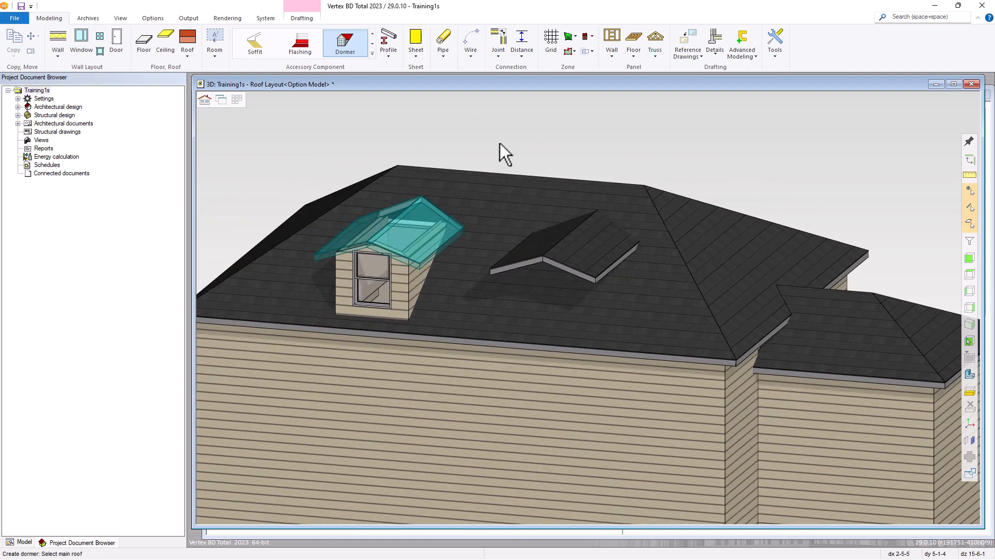
{"action": "key", "text": "Escape"}
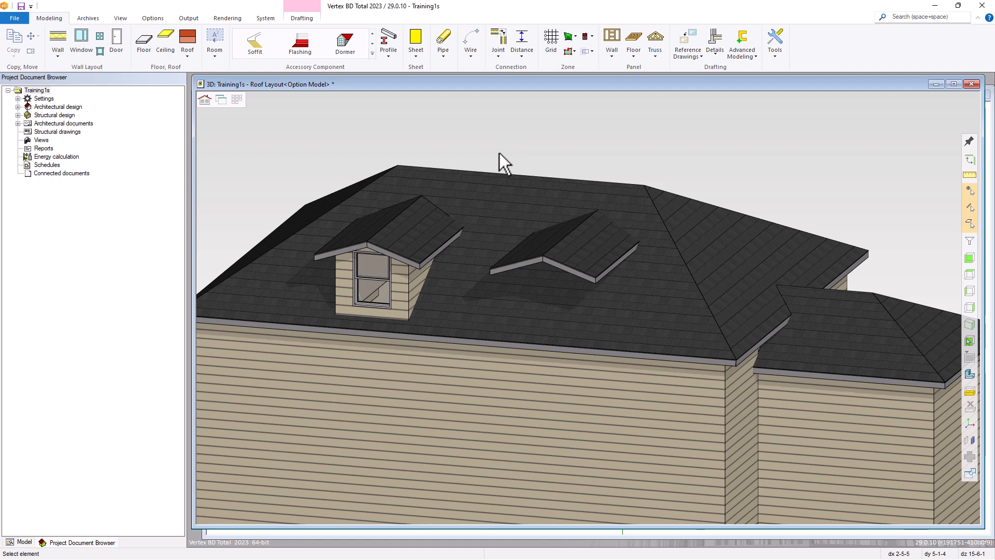
{"action": "scroll", "coordinate": [545, 269], "scroll_direction": "up", "scroll_amount": 2}
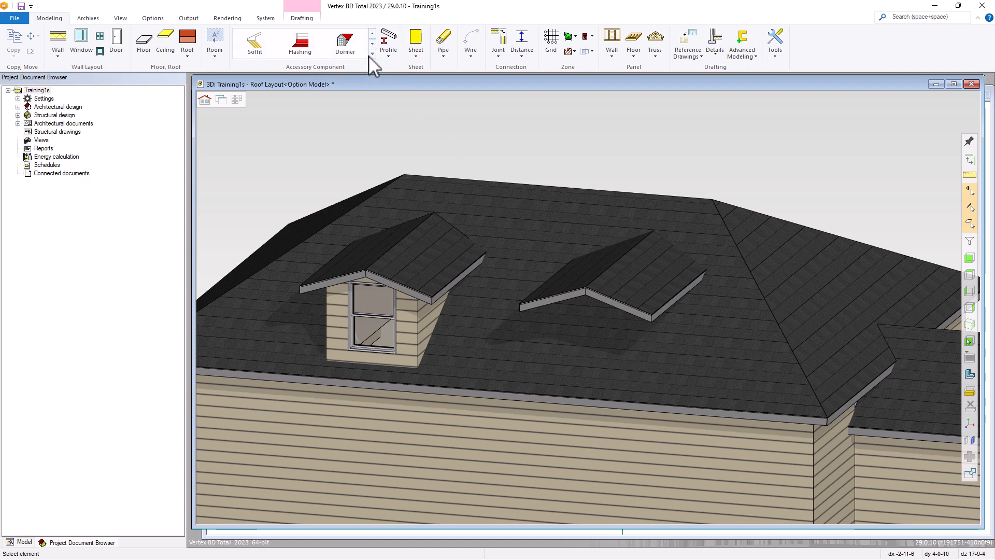
{"action": "left_click", "coordinate": [346, 41]}
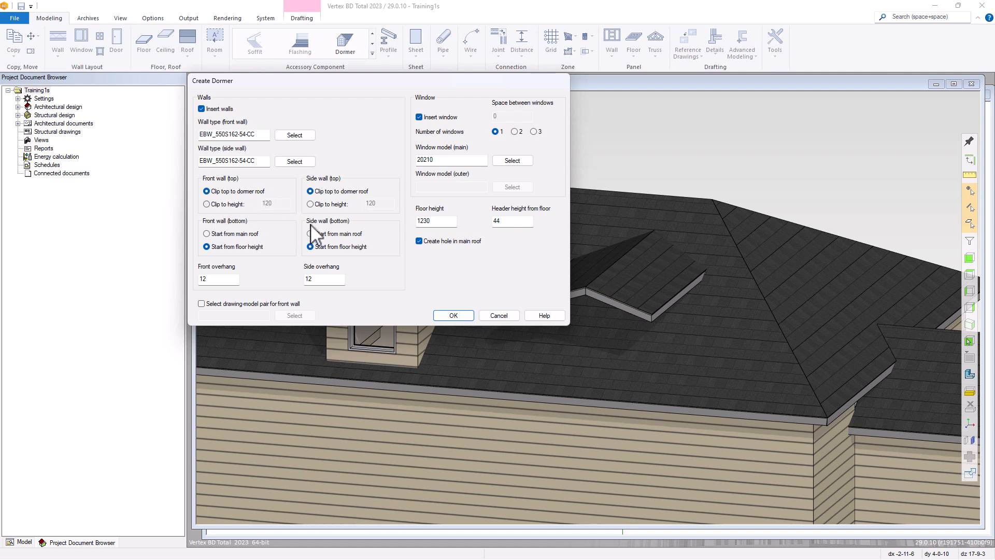
{"action": "left_click", "coordinate": [207, 233]}
{"action": "double_click", "coordinate": [444, 221]}
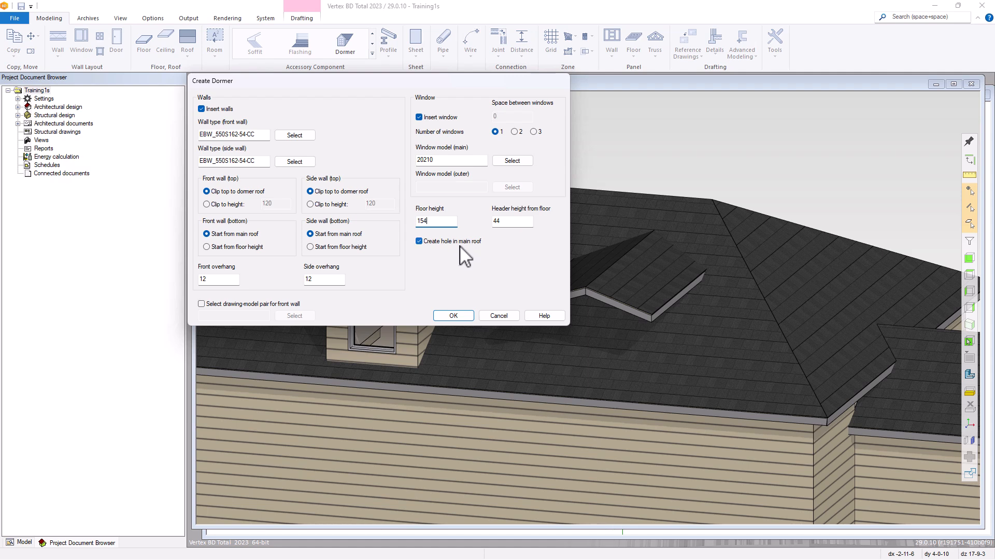
{"action": "left_click", "coordinate": [419, 241]}
{"action": "left_click", "coordinate": [450, 314]}
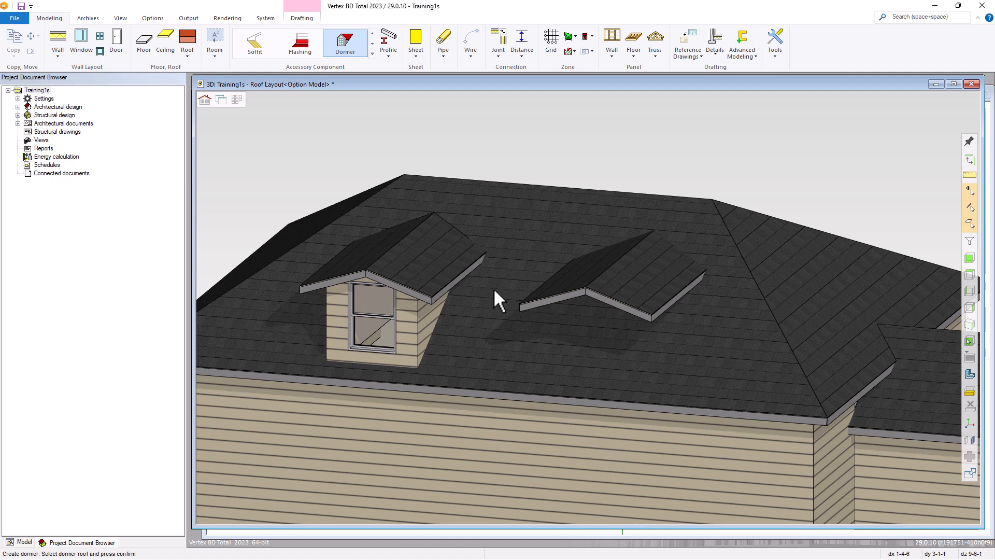
Create the dormer under the right gable roof, using the front slope as the main roof
{"action": "left_click", "coordinate": [574, 285]}
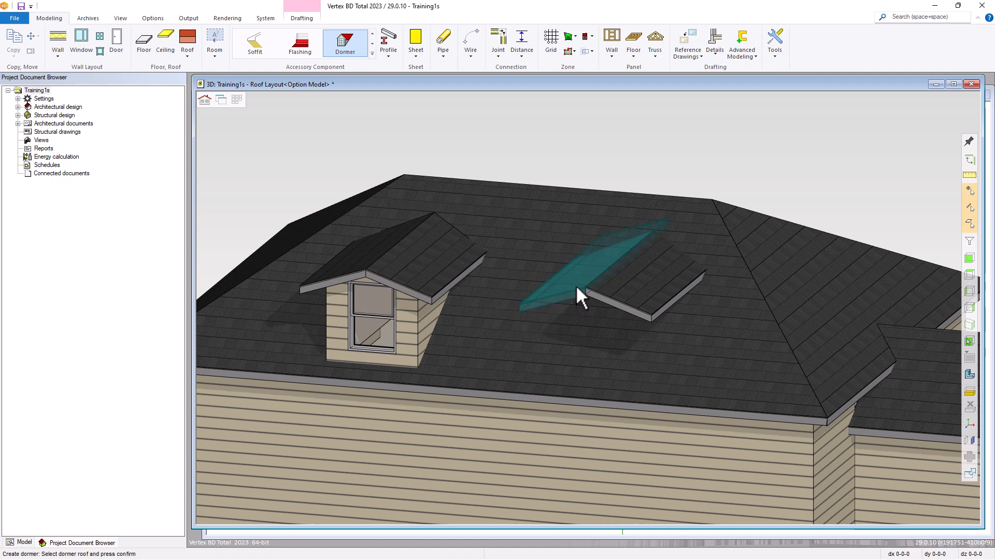
{"action": "middle_click", "coordinate": [615, 285]}
{"action": "left_click", "coordinate": [682, 351]}
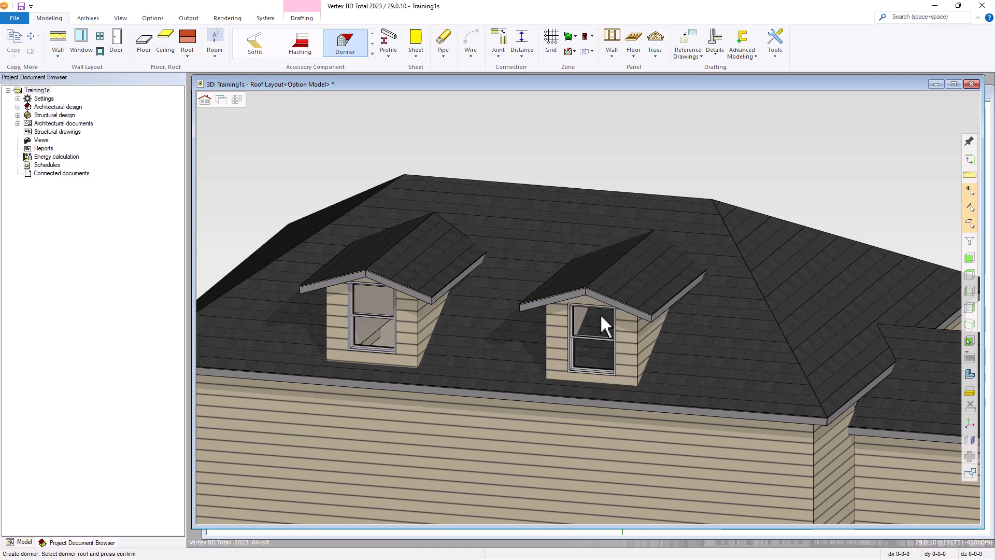
Examine the second dormer from outside and the uncut main roof beneath it from below
{"action": "scroll", "coordinate": [614, 319], "scroll_direction": "up", "scroll_amount": 2}
{"action": "mouse_move", "coordinate": [539, 293]}
{"action": "middle_mouse_down"}
{"action": "mouse_move", "coordinate": [633, 289]}
{"action": "mouse_move", "coordinate": [551, 271]}
{"action": "mouse_move", "coordinate": [528, 286]}
{"action": "middle_mouse_up"}
{"action": "scroll", "coordinate": [558, 319], "scroll_direction": "down", "scroll_amount": 4}
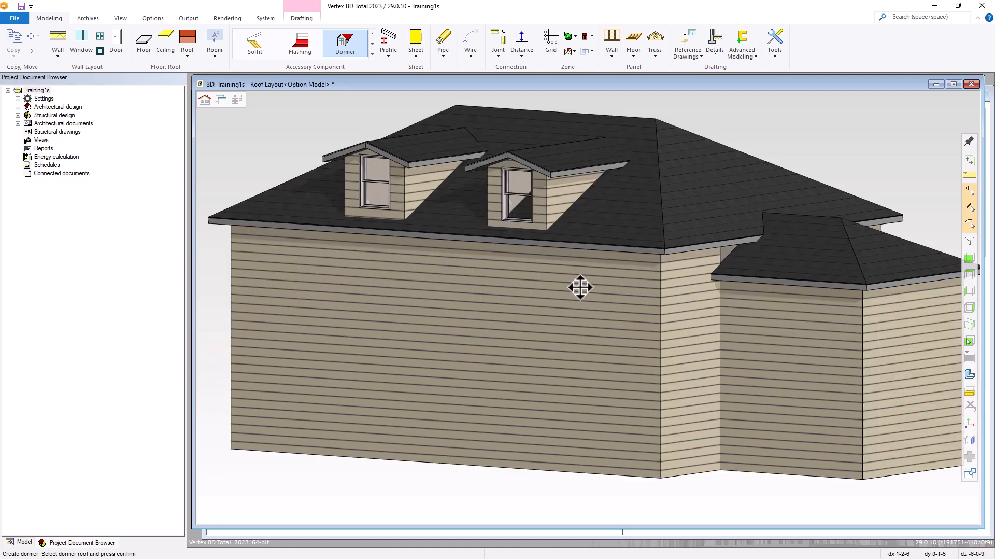
{"action": "middle_click_drag", "start_coordinate": [580, 288], "coordinate": [611, 351]}
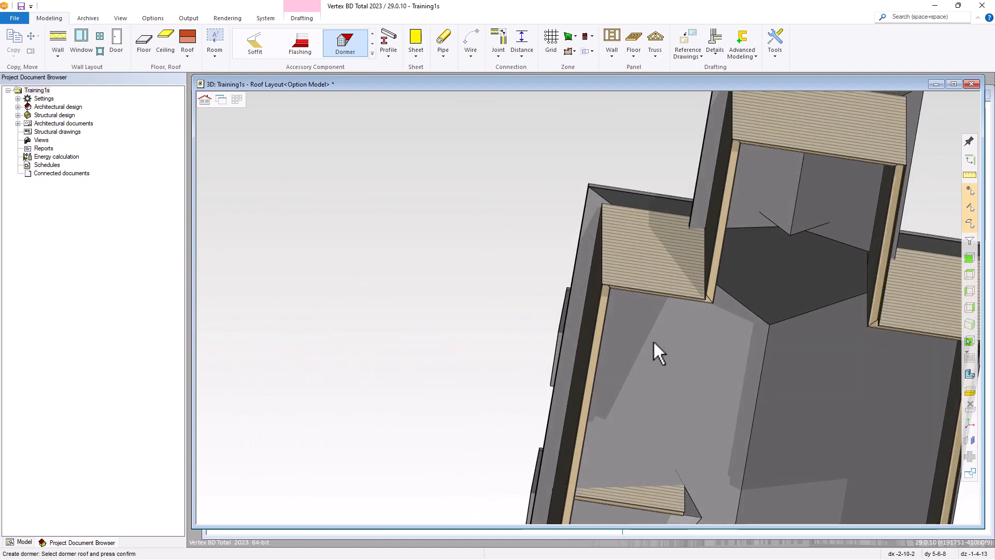
{"action": "middle_click_drag", "start_coordinate": [618, 256], "coordinate": [707, 311]}
{"action": "scroll", "coordinate": [648, 306], "scroll_direction": "down", "scroll_amount": 5}
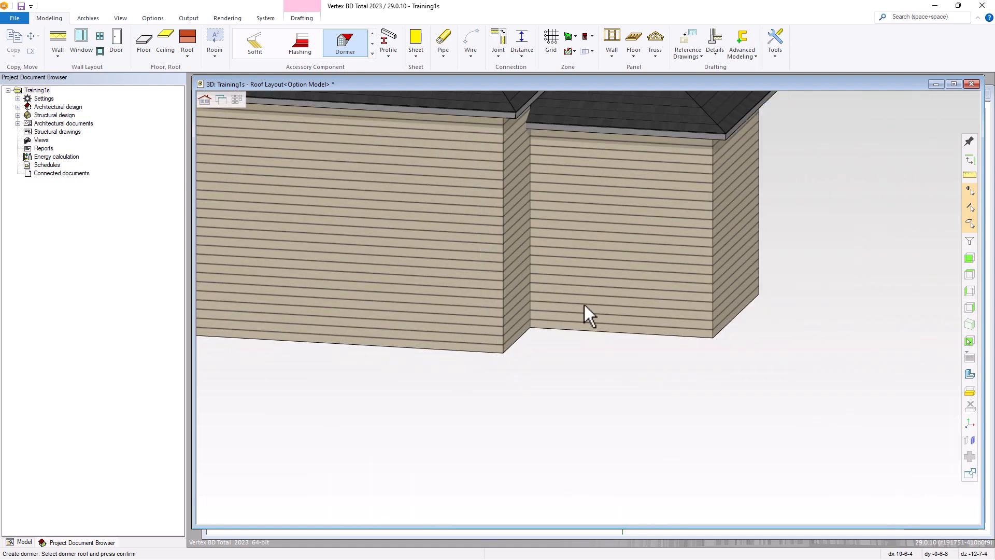
{"action": "scroll", "coordinate": [589, 306], "scroll_direction": "up", "scroll_amount": 6}
{"action": "key", "text": "Escape"}
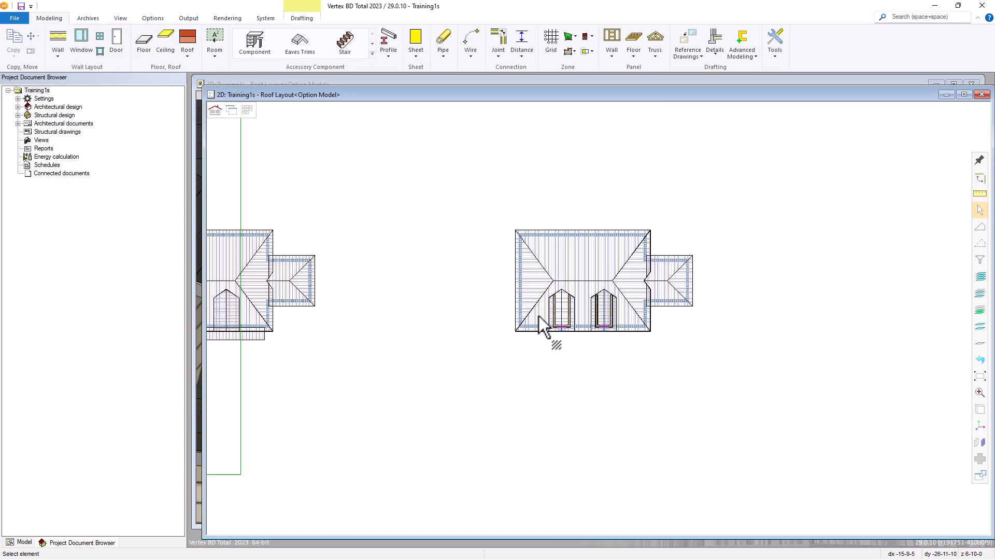
Cut a rectangular hole in the front roof slope's Roof Covering RS_AREA layer, spanning the outer corners of the right dormer's walls in the 2D layout
{"action": "scroll", "coordinate": [582, 306], "scroll_direction": "up", "scroll_amount": 6}
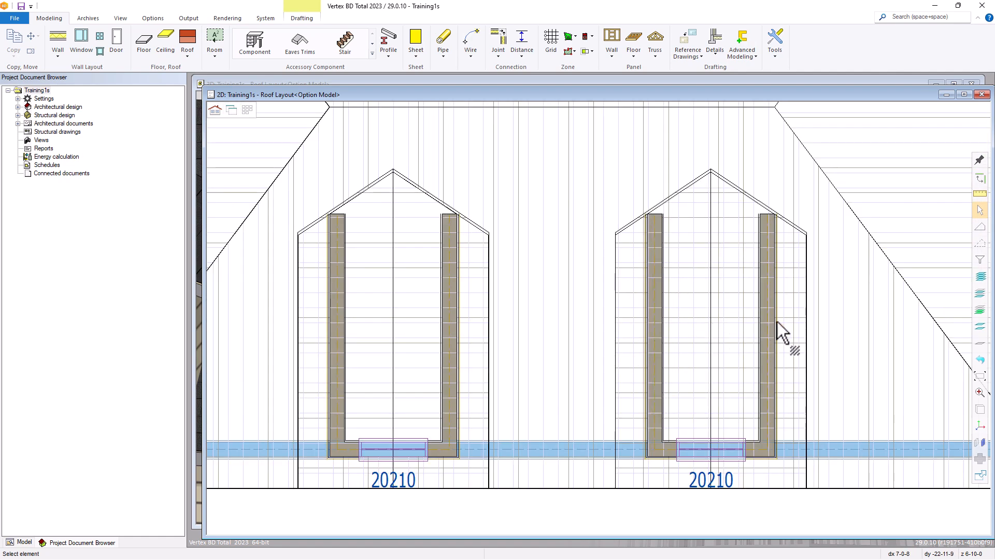
{"action": "scroll", "coordinate": [614, 275], "scroll_direction": "down", "scroll_amount": 2}
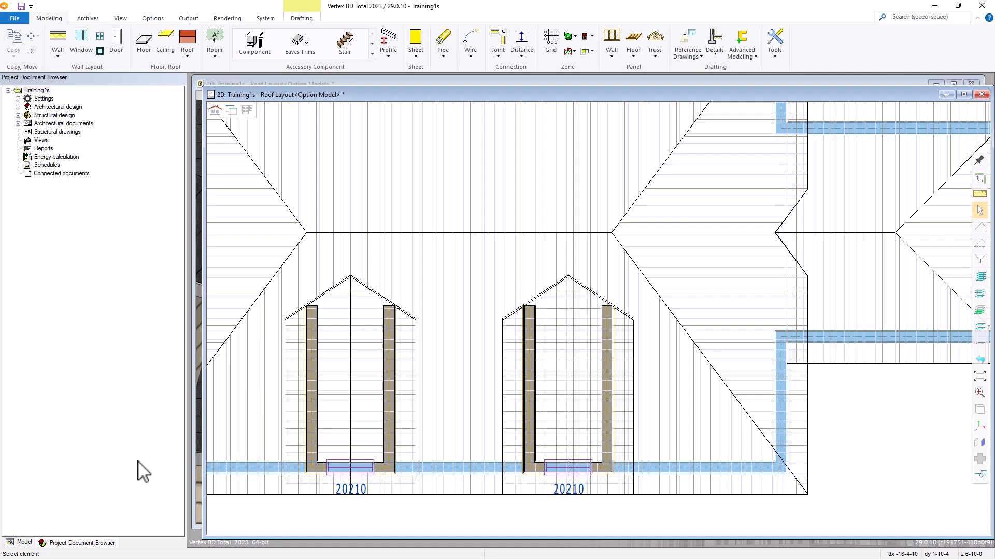
{"action": "left_click", "coordinate": [24, 543]}
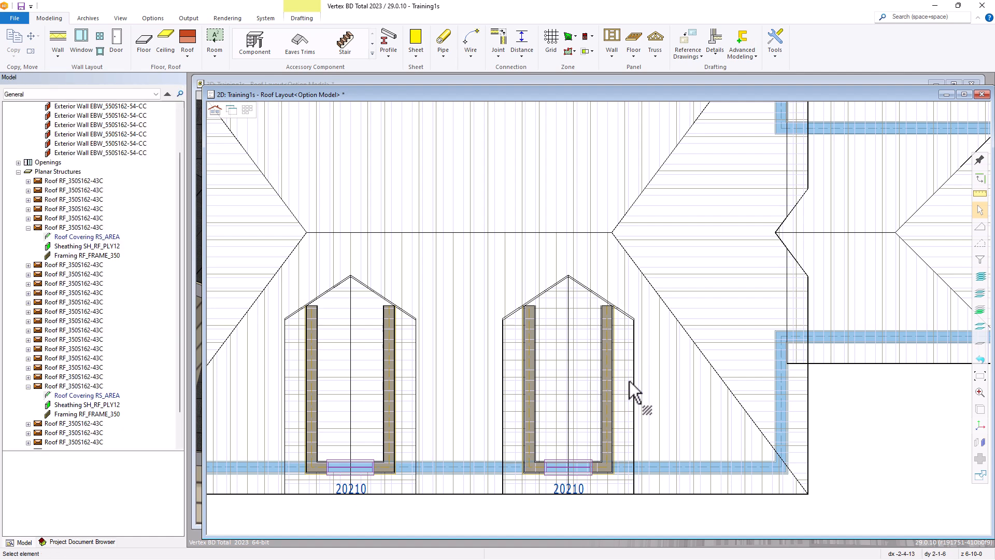
{"action": "left_click", "coordinate": [660, 378]}
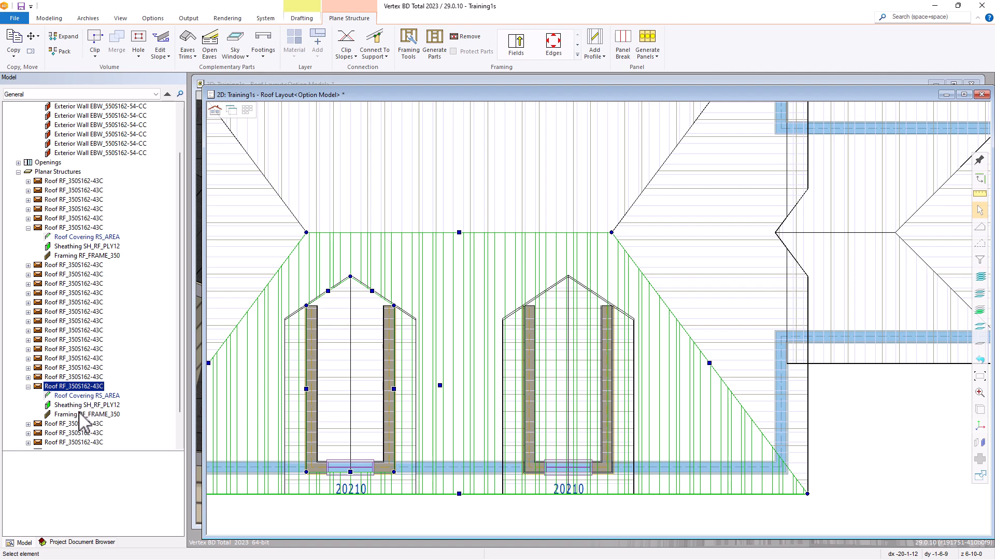
{"action": "left_click", "coordinate": [77, 396]}
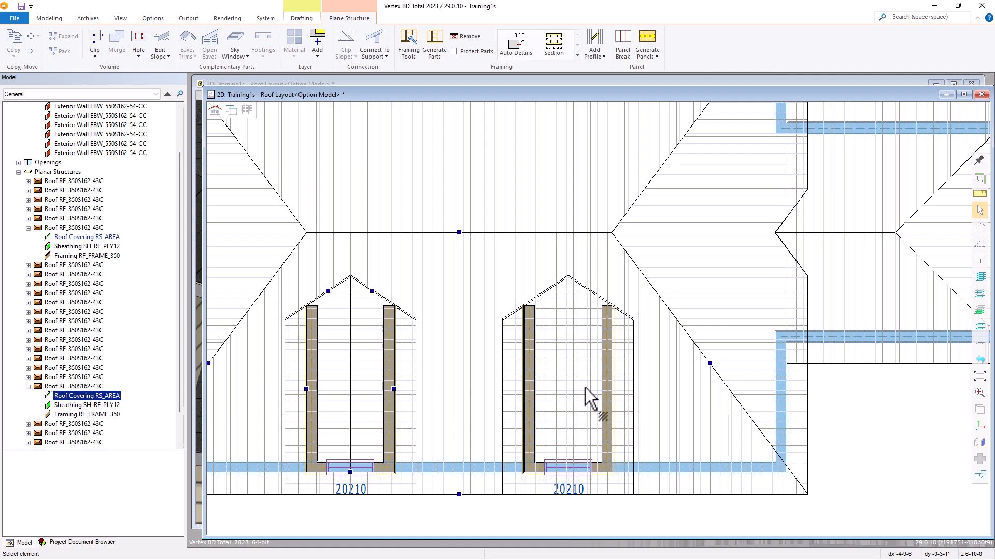
{"action": "right_click", "coordinate": [649, 388]}
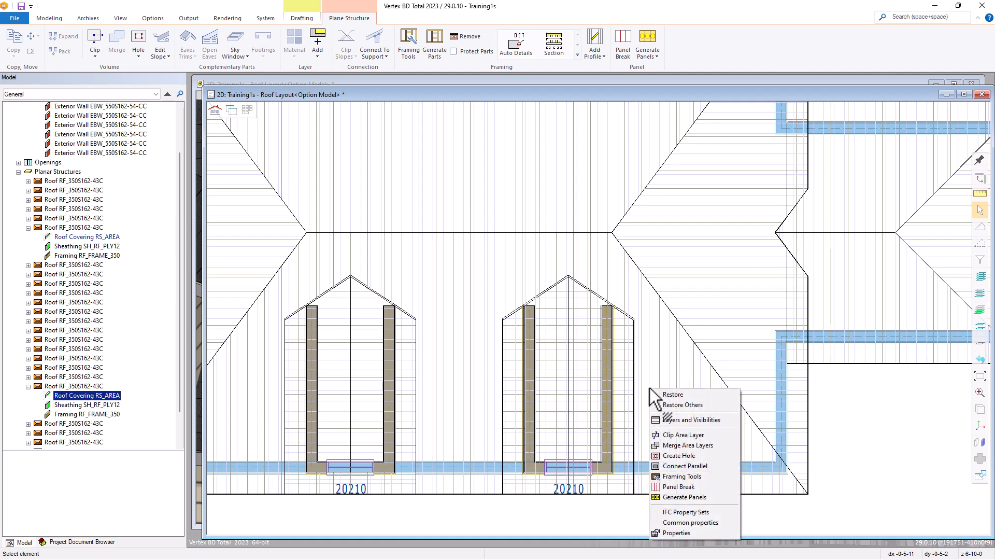
{"action": "left_click", "coordinate": [676, 455]}
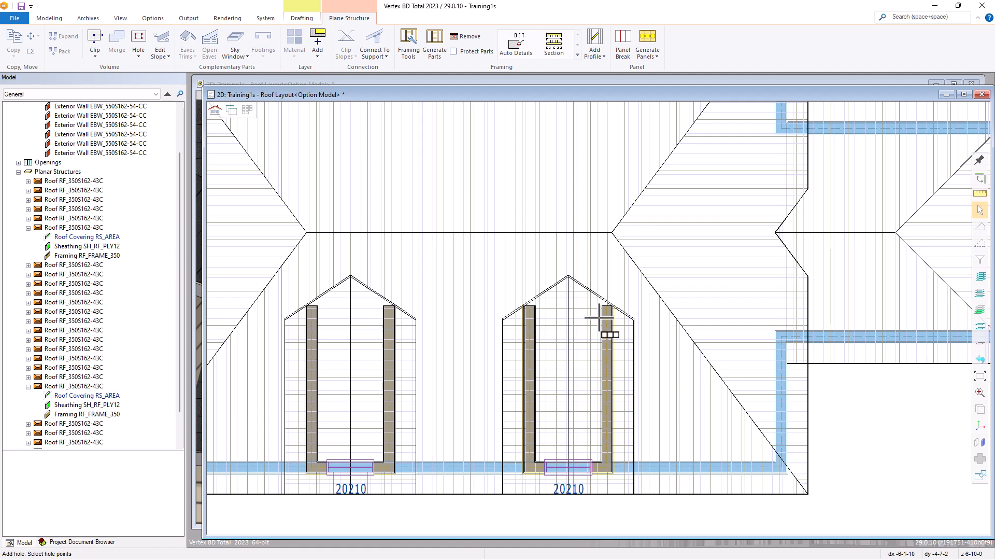
{"action": "scroll", "coordinate": [526, 476], "scroll_direction": "up", "scroll_amount": 3}
{"action": "left_click", "coordinate": [596, 302]}
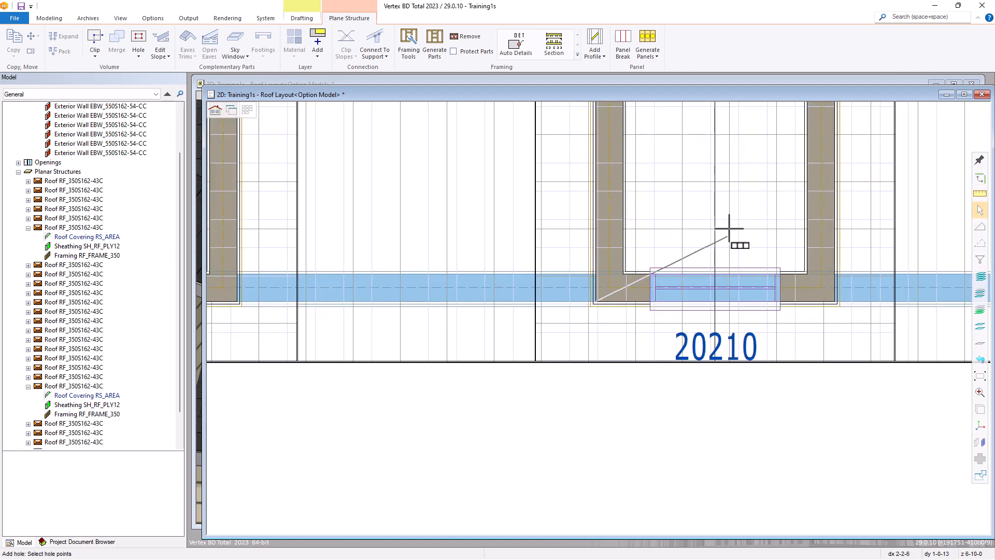
{"action": "scroll", "coordinate": [738, 131], "scroll_direction": "down", "scroll_amount": 1}
{"action": "scroll", "coordinate": [739, 130], "scroll_direction": "down", "scroll_amount": 1}
{"action": "scroll", "coordinate": [653, 204], "scroll_direction": "up", "scroll_amount": 2}
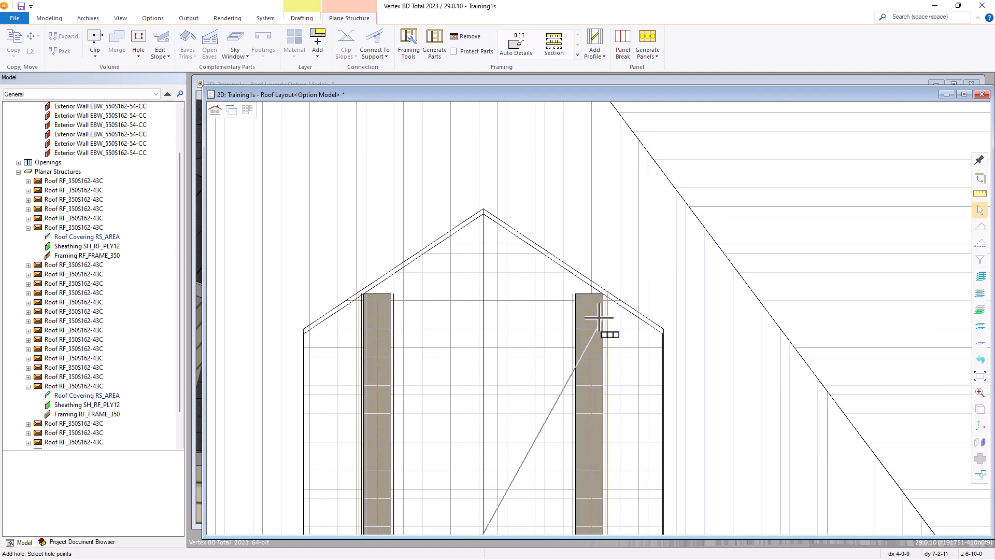
{"action": "left_click", "coordinate": [602, 296]}
{"action": "right_click", "coordinate": [696, 343]}
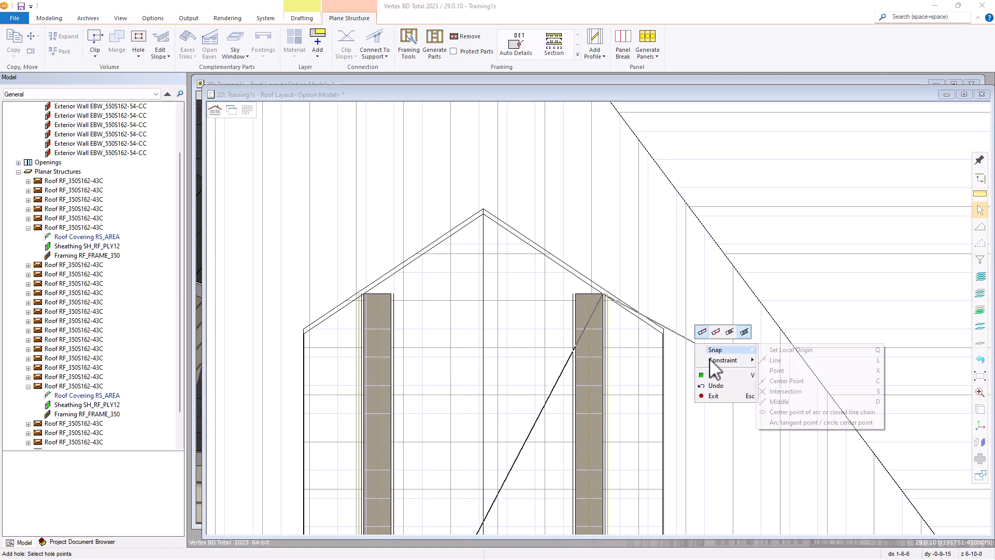
{"action": "left_click", "coordinate": [720, 378]}
{"action": "left_click", "coordinate": [659, 406]}
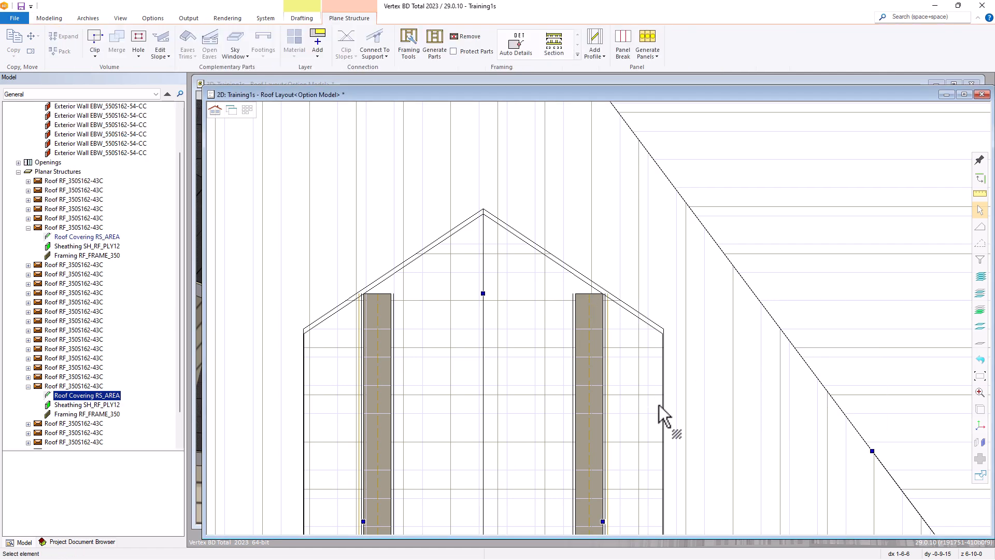
{"action": "scroll", "coordinate": [658, 406], "scroll_direction": "down", "scroll_amount": 1}
{"action": "key", "text": "Escape"}
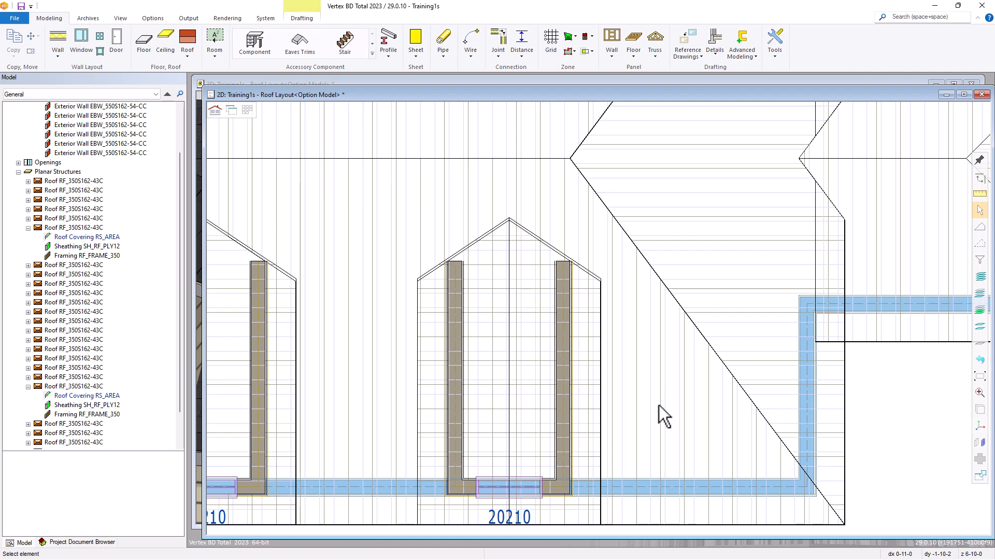
Delete the two practice houses from the 3D model and bring the original two-storey house into view
{"action": "key", "text": "ctrl+Tab"}
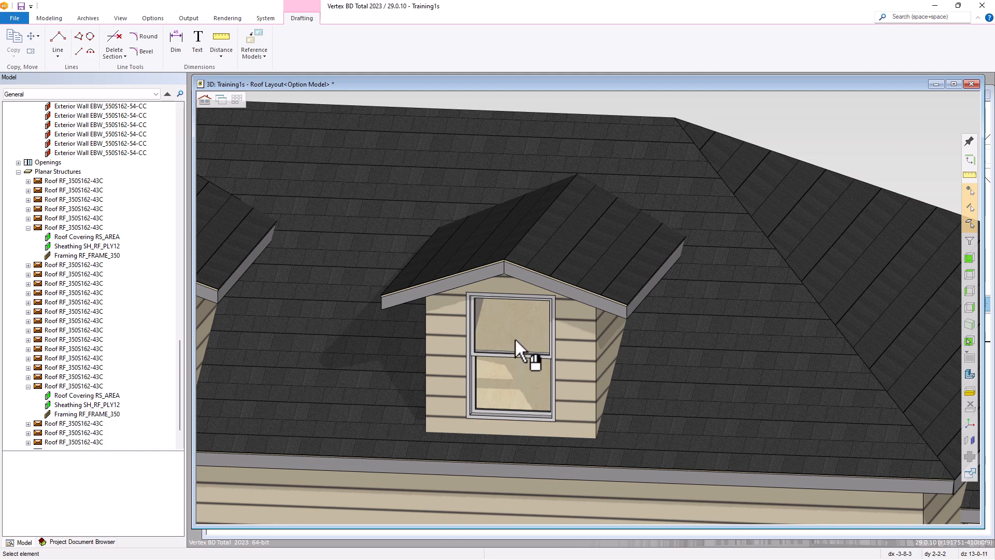
{"action": "middle_click_drag", "start_coordinate": [521, 335], "coordinate": [929, 213]}
{"action": "scroll", "coordinate": [541, 336], "scroll_direction": "down", "scroll_amount": 10}
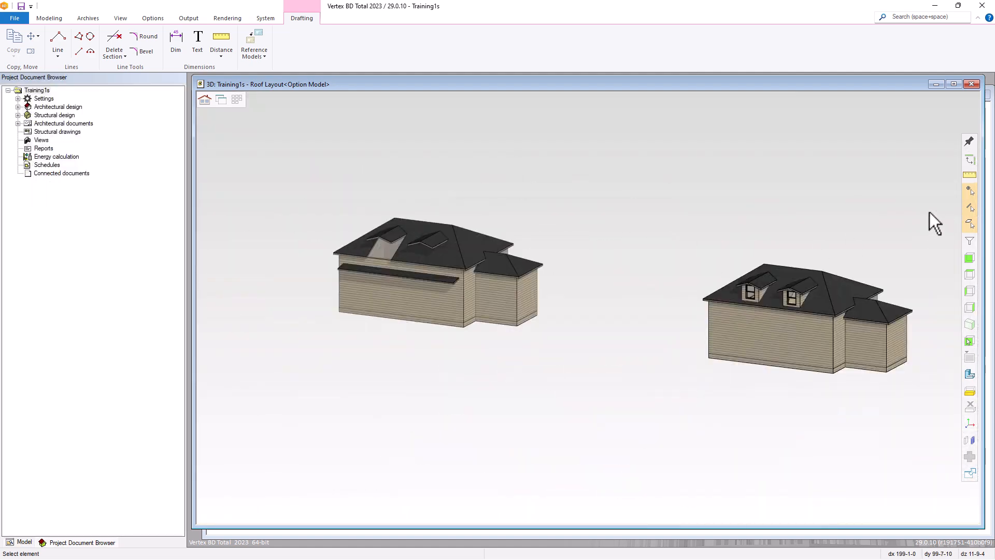
{"action": "left_click_drag", "start_coordinate": [294, 360], "coordinate": [288, 381]}
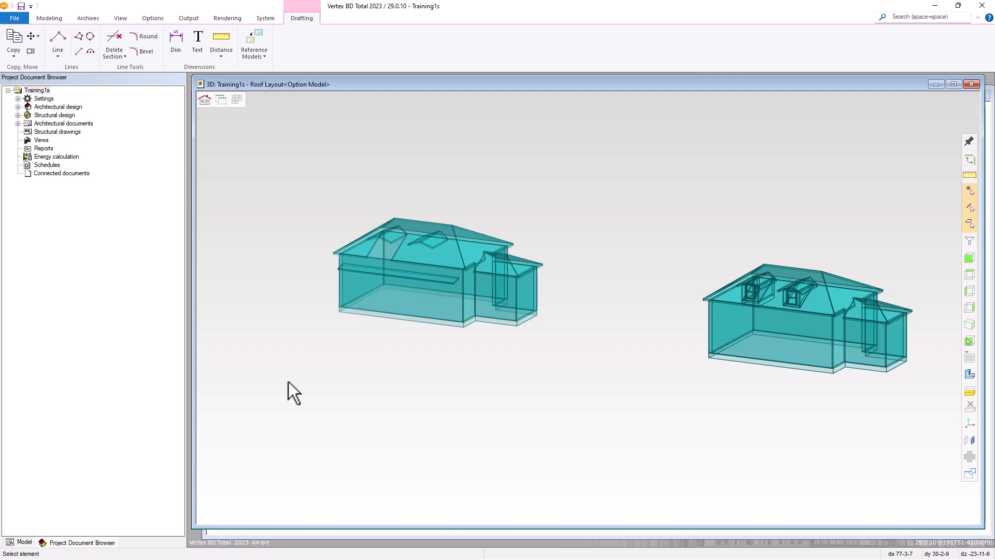
{"action": "key", "text": "Delete"}
{"action": "middle_click_drag", "start_coordinate": [289, 381], "coordinate": [588, 306]}
{"action": "scroll", "coordinate": [589, 307], "scroll_direction": "down", "scroll_amount": 2}
{"action": "middle_click_drag", "start_coordinate": [533, 275], "coordinate": [586, 304]}
{"action": "scroll", "coordinate": [586, 305], "scroll_direction": "up", "scroll_amount": 2}
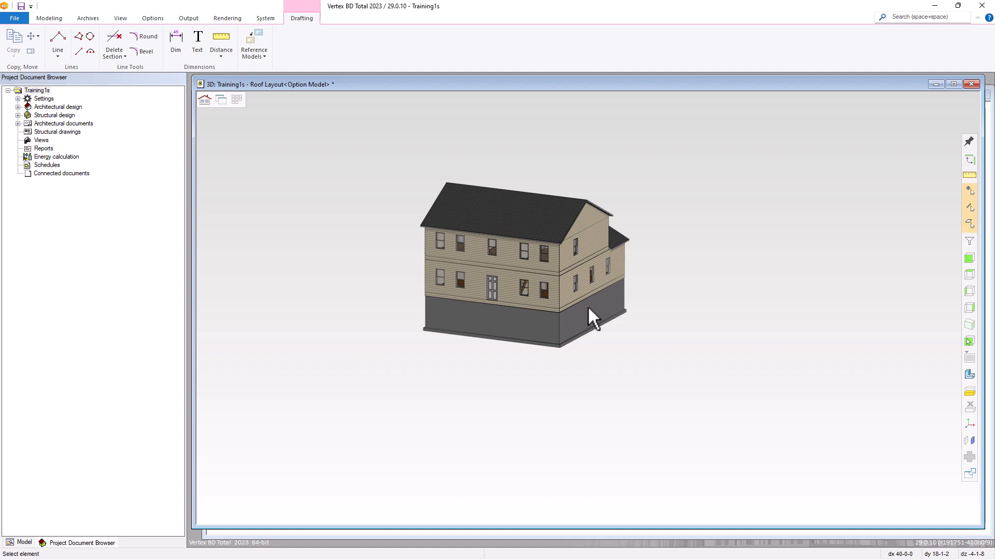
Save the model from the 2D roof layout and return to the 3D view
{"action": "key", "text": "ctrl+Tab"}
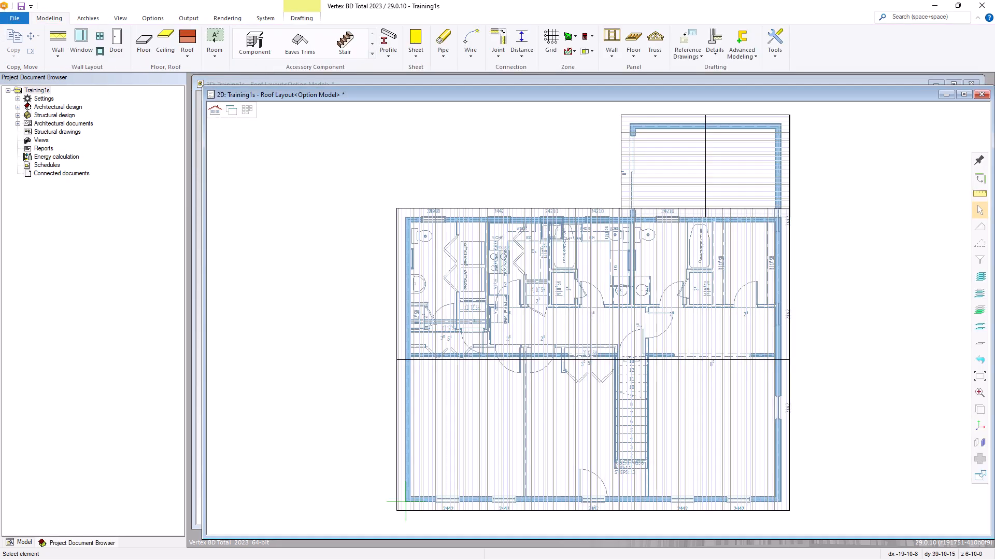
{"action": "left_click", "coordinate": [21, 6]}
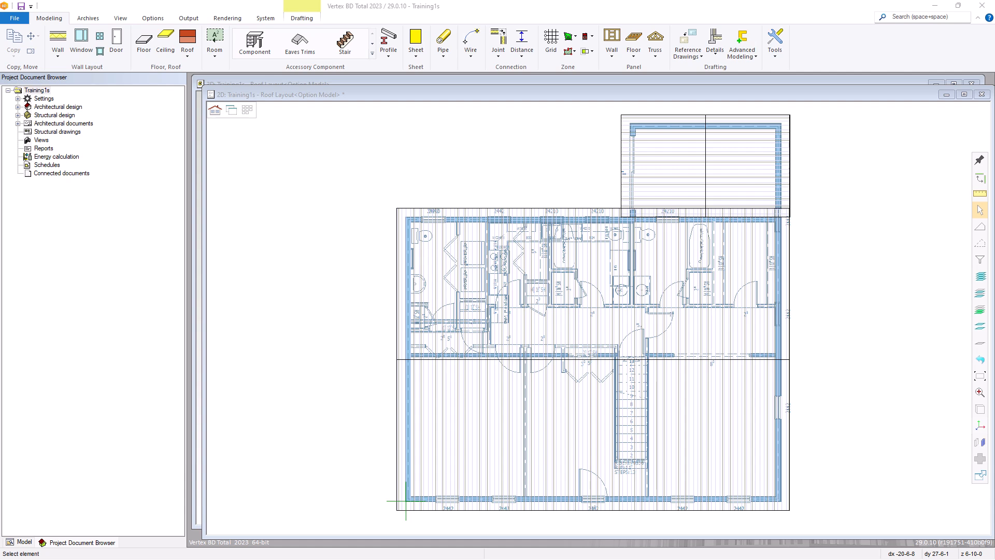
{"action": "left_click", "coordinate": [268, 95]}
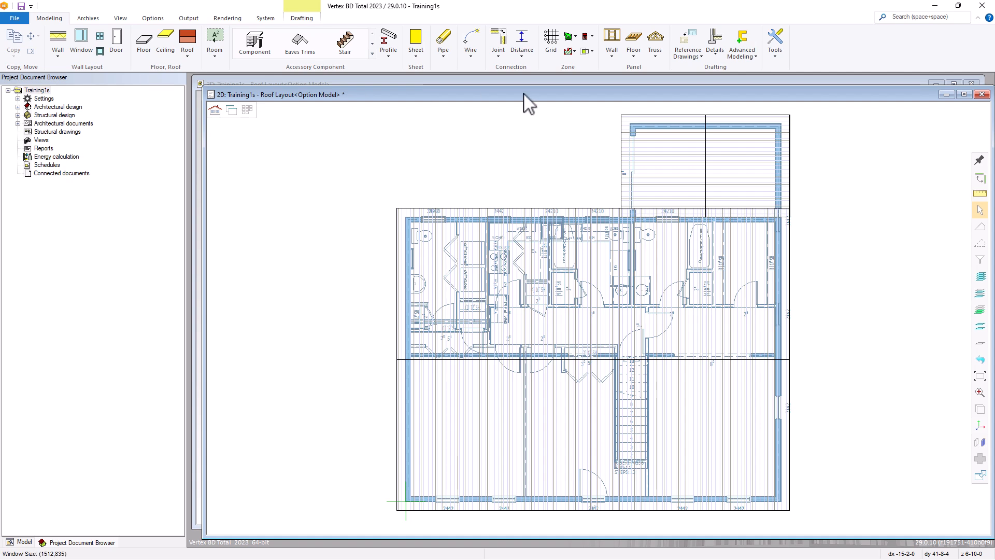
{"action": "key", "text": "ctrl+Tab"}
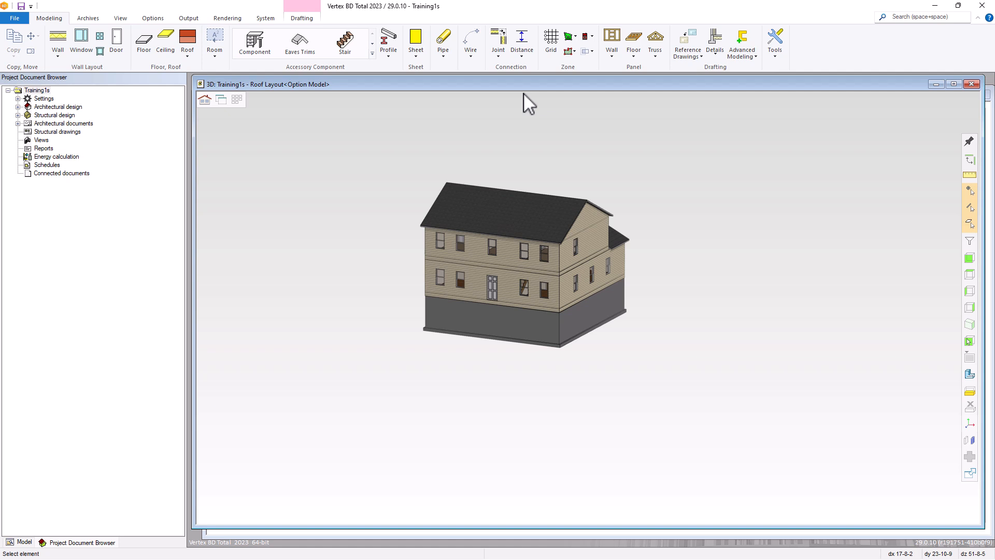
Select all nine windows across both storeys of the front wall and start choosing a window trim for them
{"action": "scroll", "coordinate": [438, 265], "scroll_direction": "up", "scroll_amount": 5}
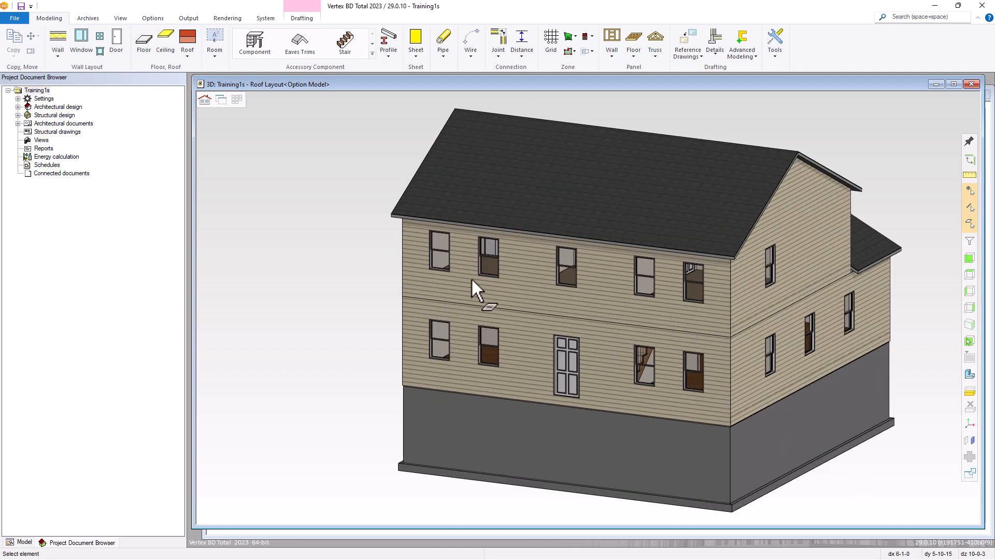
{"action": "left_click", "coordinate": [443, 257]}
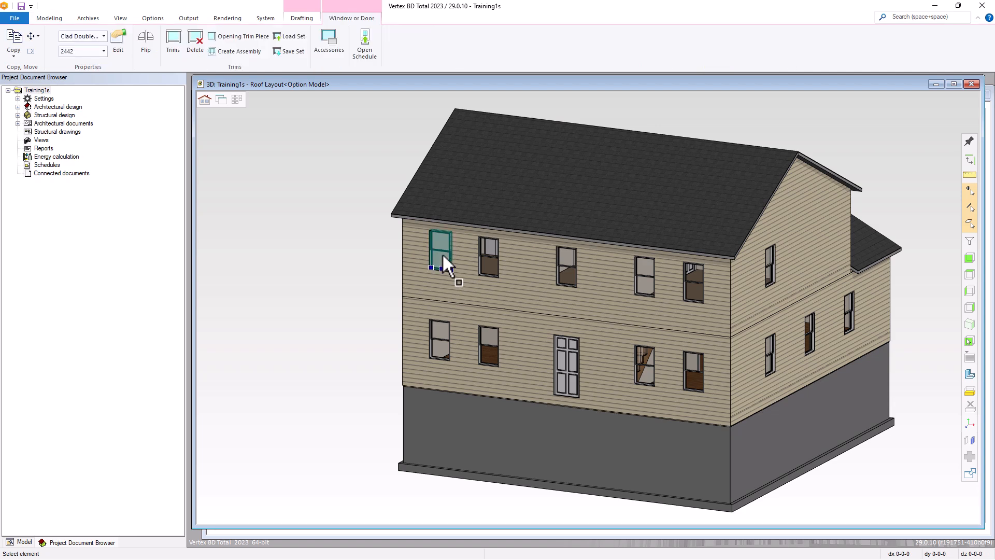
{"action": "left_click", "coordinate": [490, 257], "text": "ctrl"}
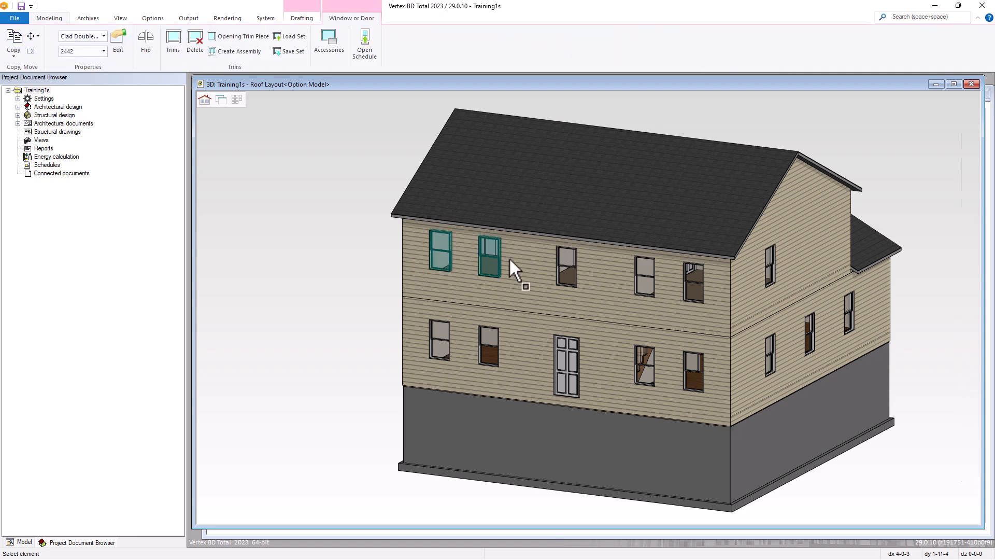
{"action": "left_click", "coordinate": [564, 262], "text": "ctrl"}
{"action": "left_click", "coordinate": [643, 279], "text": "ctrl"}
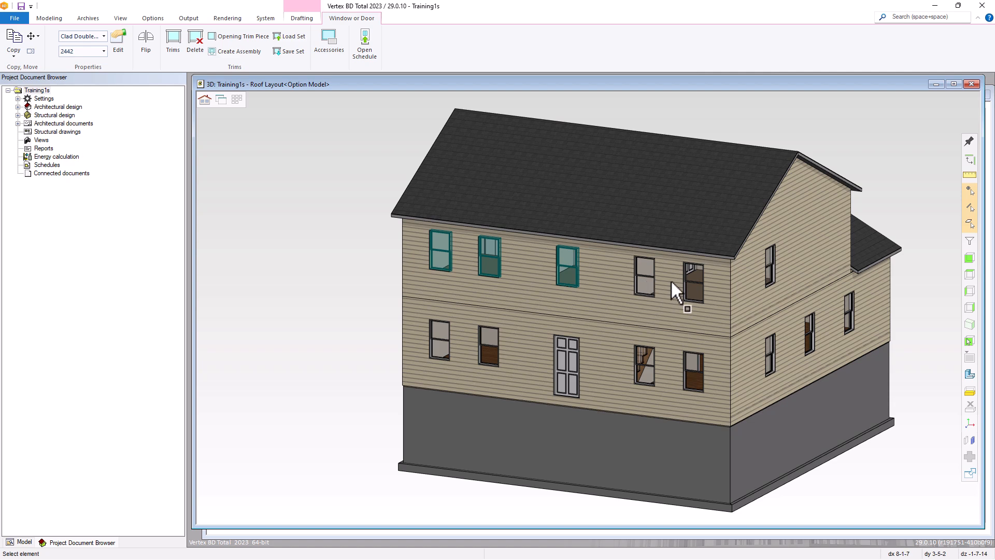
{"action": "left_click", "coordinate": [691, 283], "text": "ctrl"}
{"action": "left_click", "coordinate": [688, 363], "text": "ctrl"}
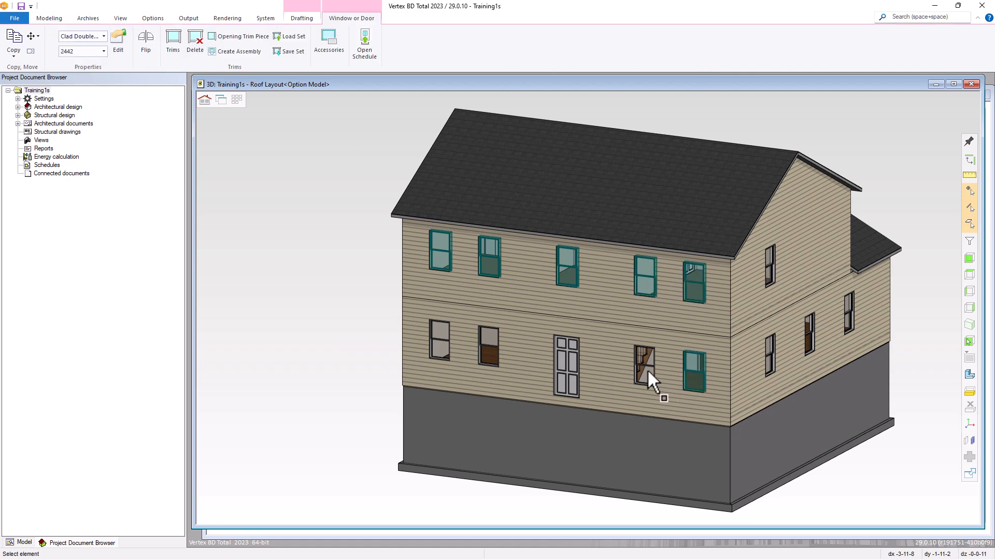
{"action": "left_click", "coordinate": [489, 346], "text": "ctrl"}
{"action": "left_click", "coordinate": [440, 339], "text": "ctrl"}
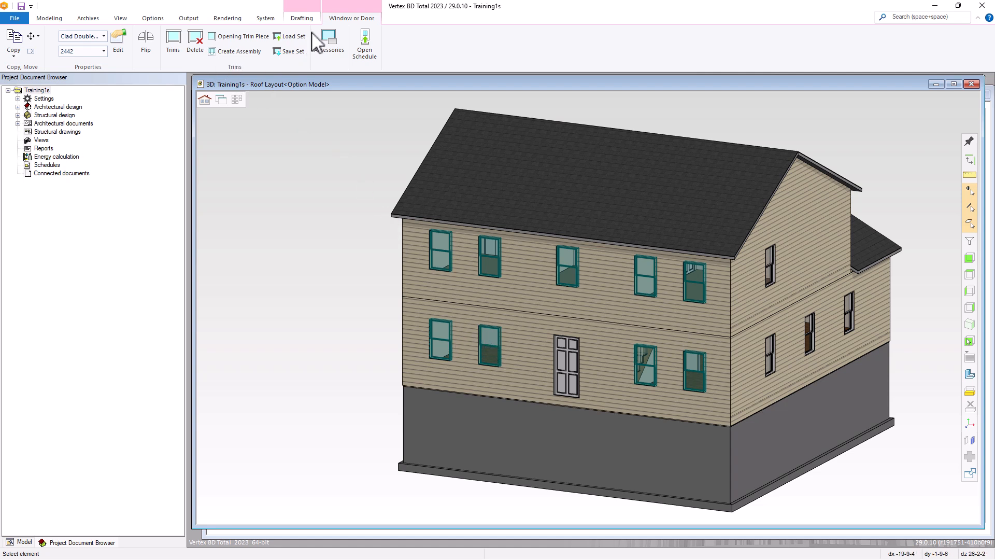
{"action": "left_click", "coordinate": [174, 37]}
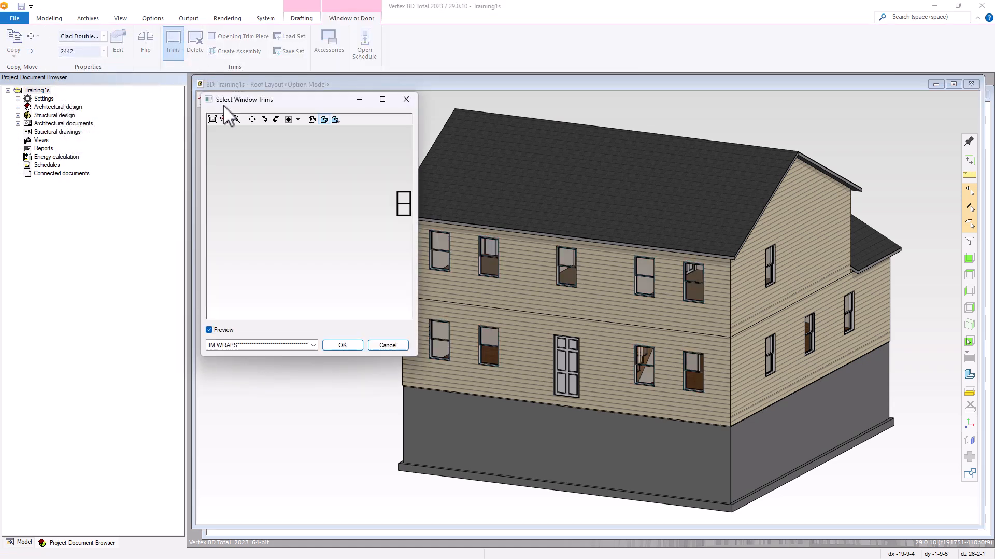
Preview the 1x1 Wrap and 1x4 Miter Wrap trim styles for the selected front windows
{"action": "scroll", "coordinate": [364, 224], "scroll_direction": "up", "scroll_amount": 3}
{"action": "scroll", "coordinate": [277, 189], "scroll_direction": "up", "scroll_amount": 1}
{"action": "scroll", "coordinate": [310, 223], "scroll_direction": "up", "scroll_amount": 1}
{"action": "scroll", "coordinate": [313, 223], "scroll_direction": "up", "scroll_amount": 3}
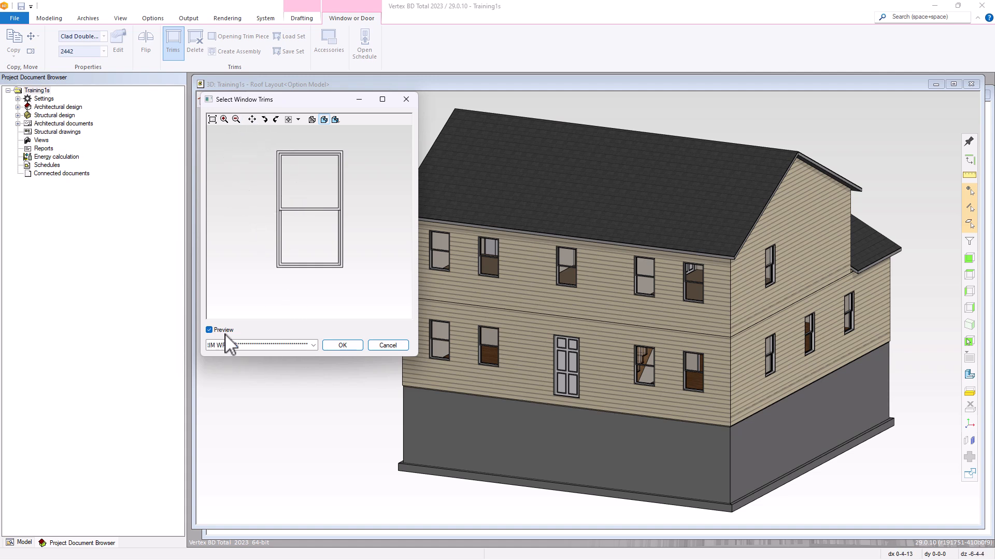
{"action": "left_click", "coordinate": [314, 346]}
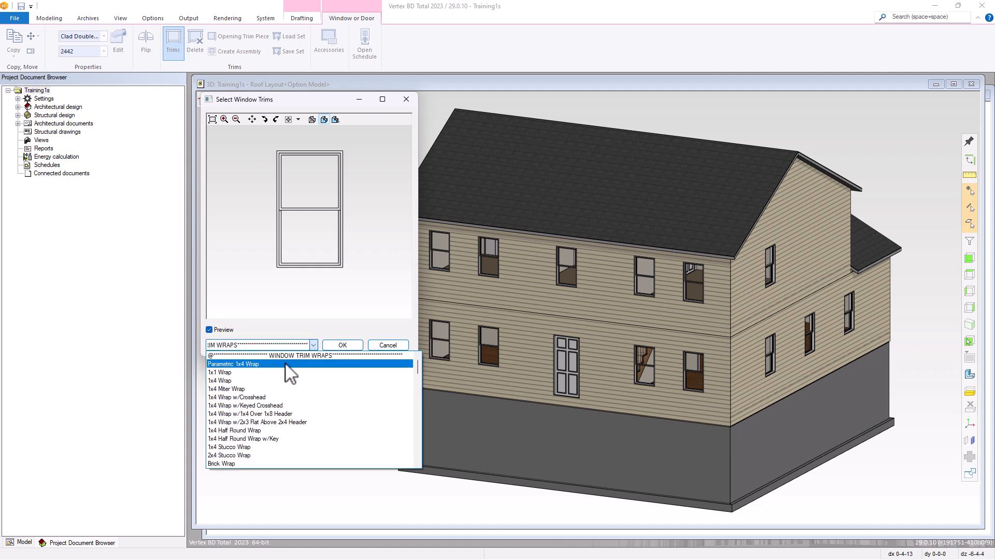
{"action": "left_click", "coordinate": [230, 372]}
{"action": "left_click", "coordinate": [311, 346]}
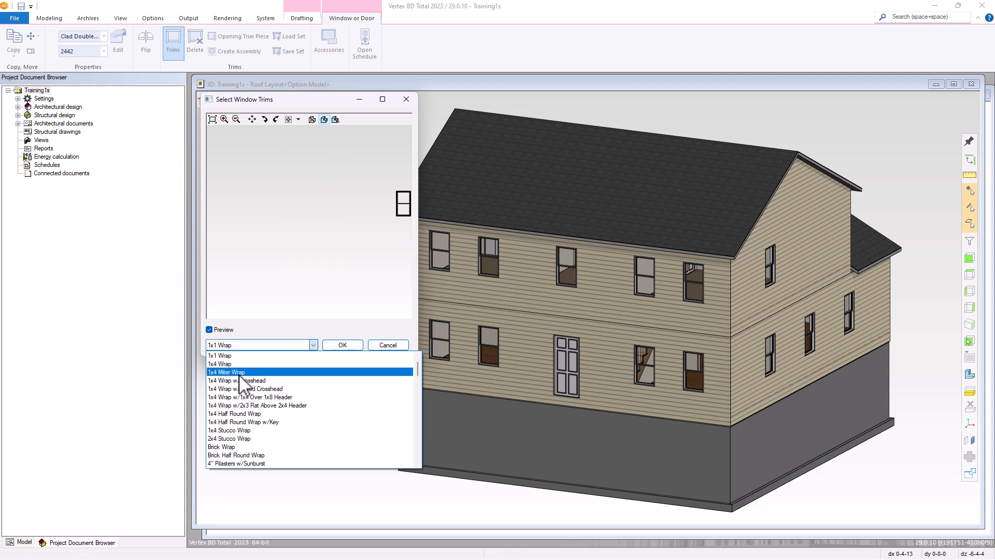
{"action": "left_click", "coordinate": [240, 373]}
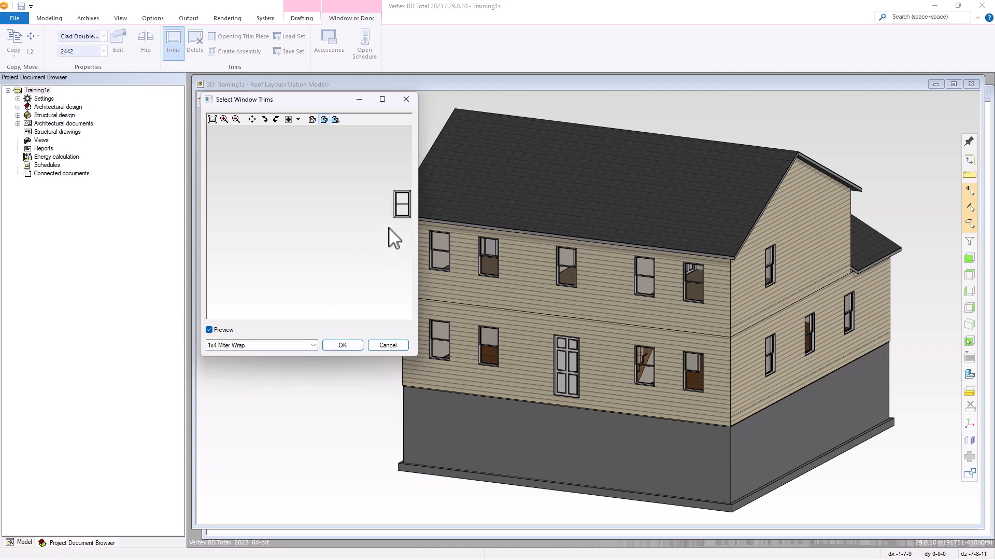
{"action": "scroll", "coordinate": [389, 208], "scroll_direction": "up", "scroll_amount": 1}
{"action": "scroll", "coordinate": [350, 213], "scroll_direction": "up", "scroll_amount": 1}
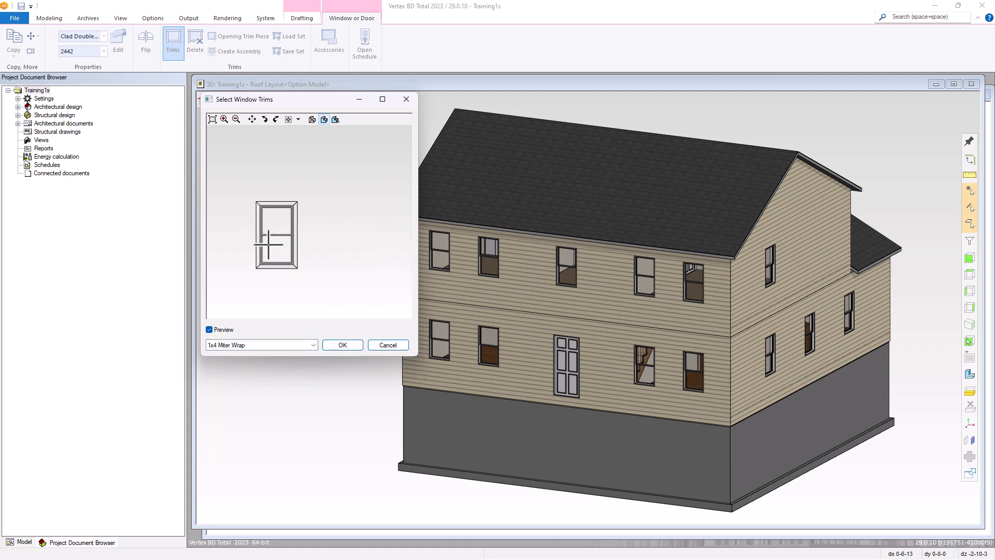
Apply the 1x4 Wrap w/Keyed Crosshead trim to the selected front windows
{"action": "left_click", "coordinate": [311, 347]}
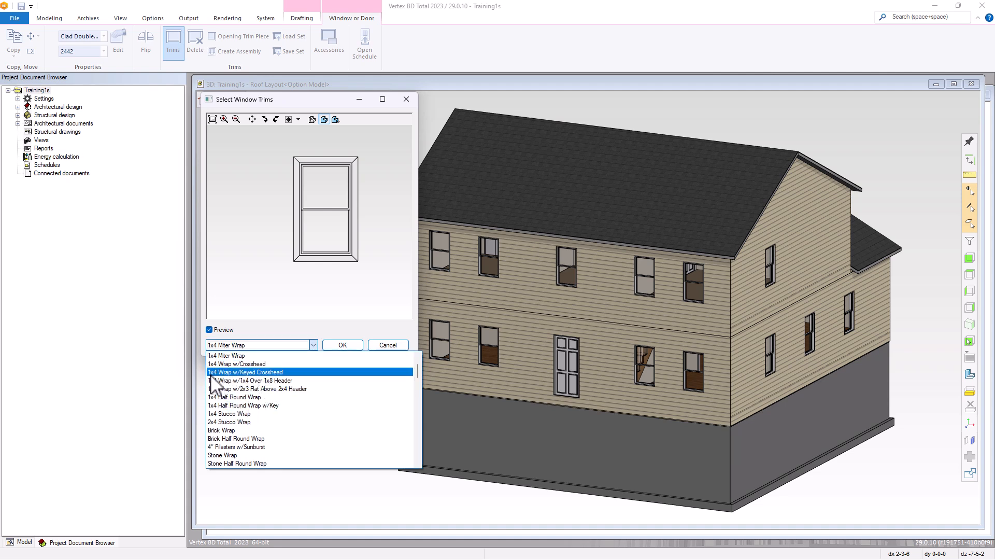
{"action": "left_click", "coordinate": [266, 372]}
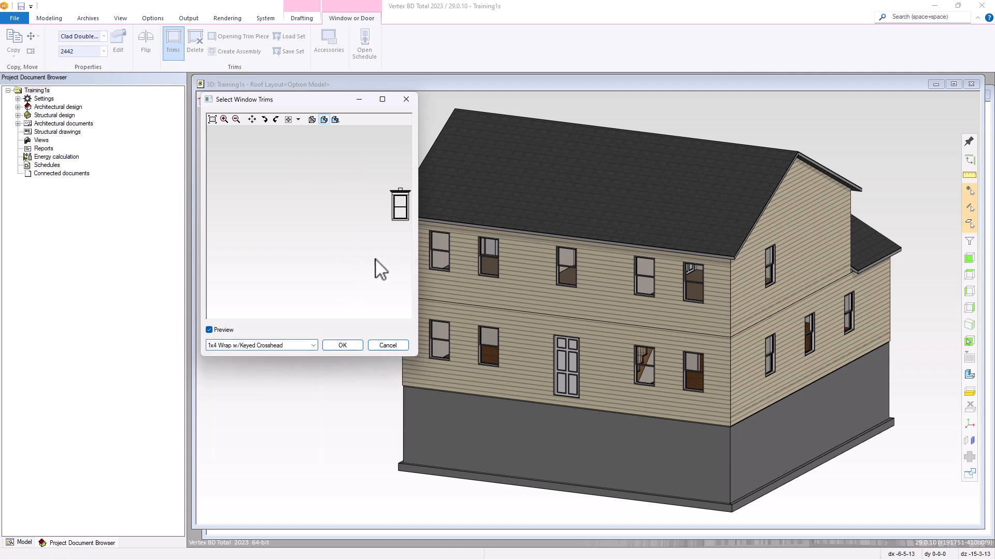
{"action": "left_click", "coordinate": [350, 347]}
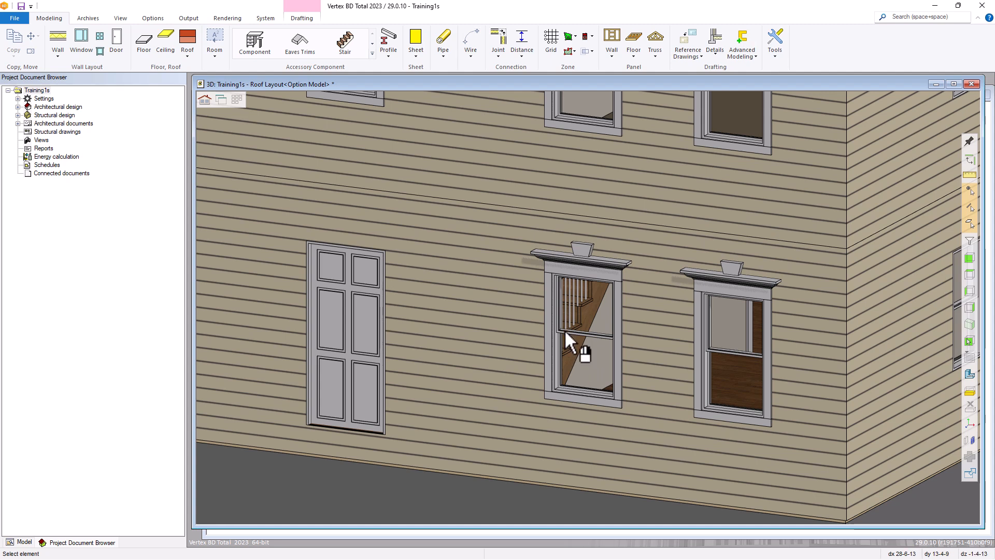
Add the 1x4 Wrap w/Keyed Crosshead trim to the front entry door
{"action": "scroll", "coordinate": [564, 329], "scroll_direction": "down", "scroll_amount": 5}
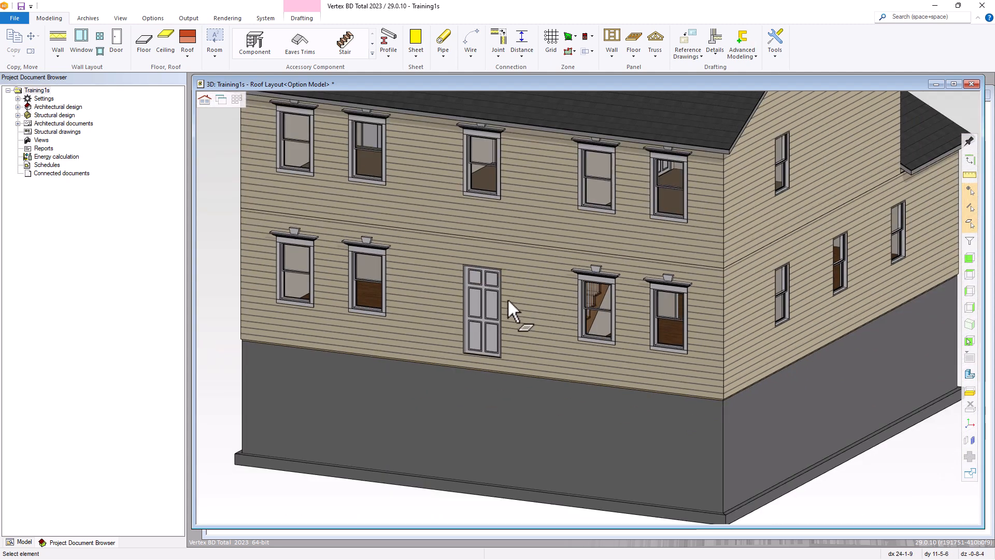
{"action": "left_click", "coordinate": [491, 300]}
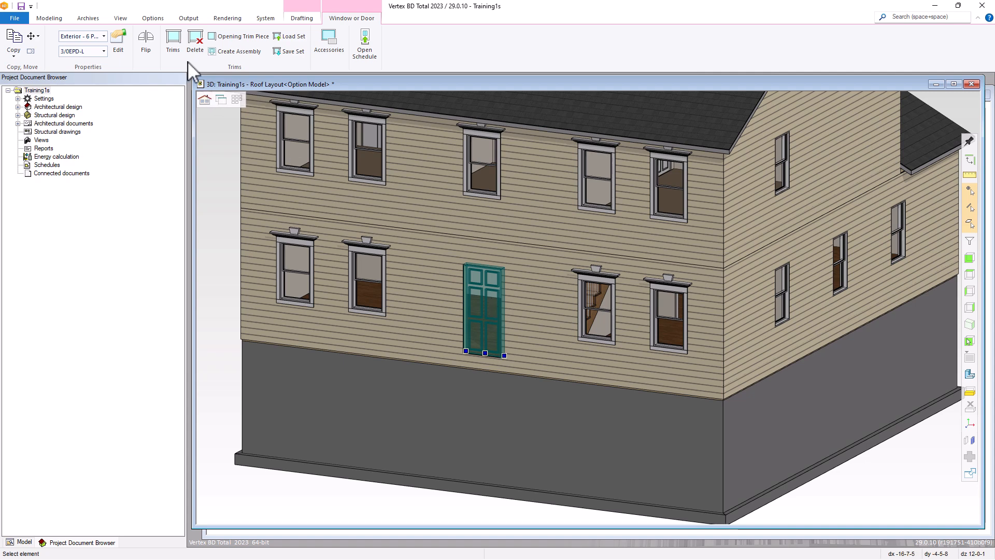
{"action": "left_click", "coordinate": [177, 43]}
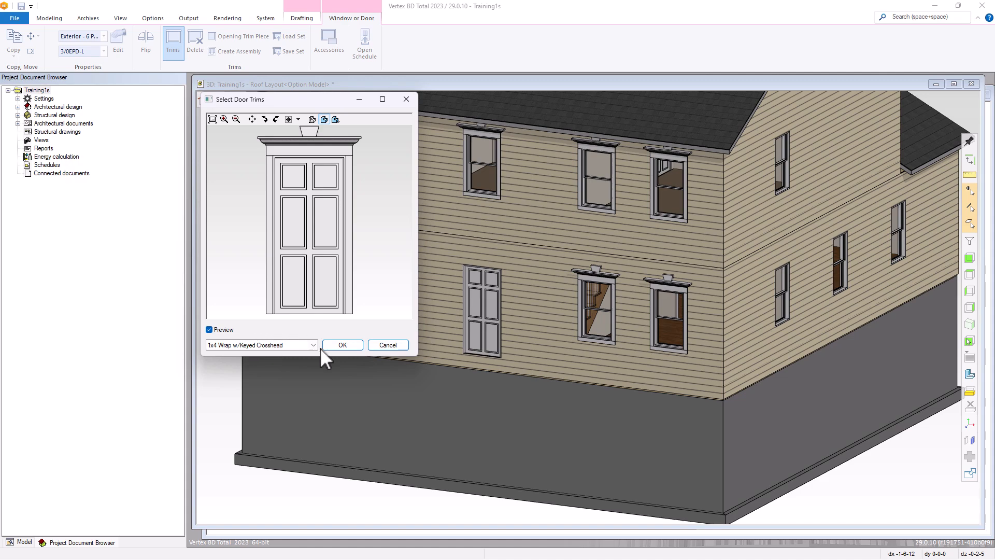
{"action": "left_click", "coordinate": [357, 346]}
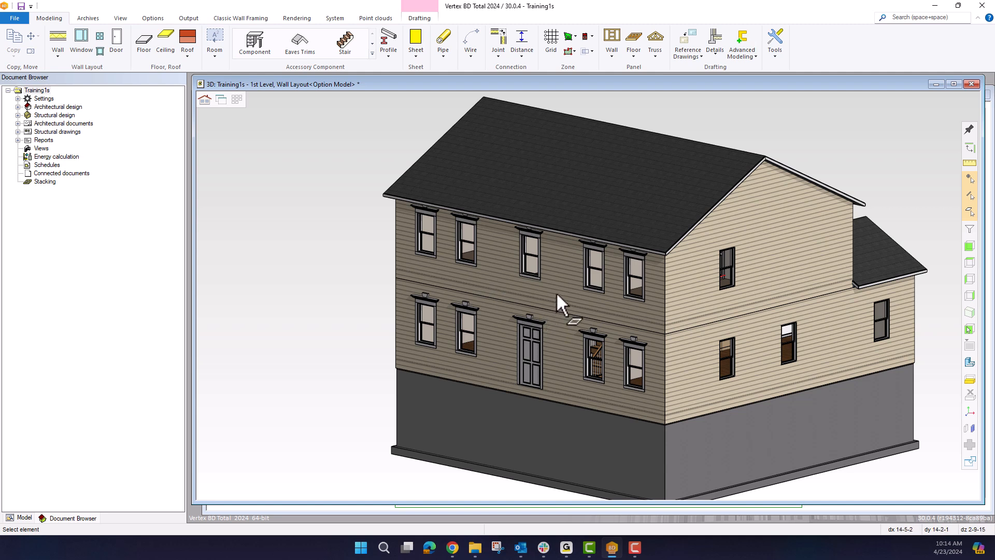
Delete the trim from the fourth upper-storey window on the front wall
{"action": "left_click", "coordinate": [595, 263]}
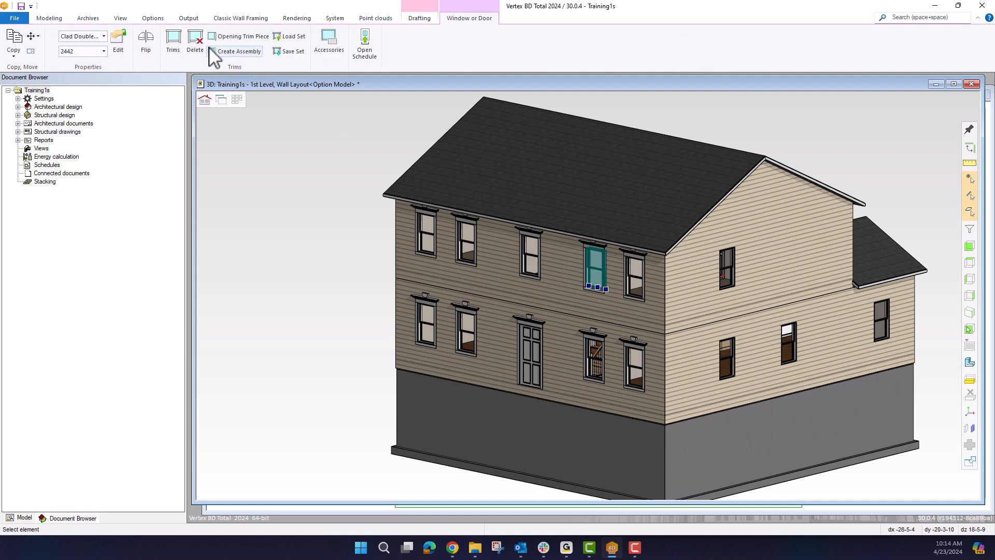
{"action": "left_click", "coordinate": [195, 36]}
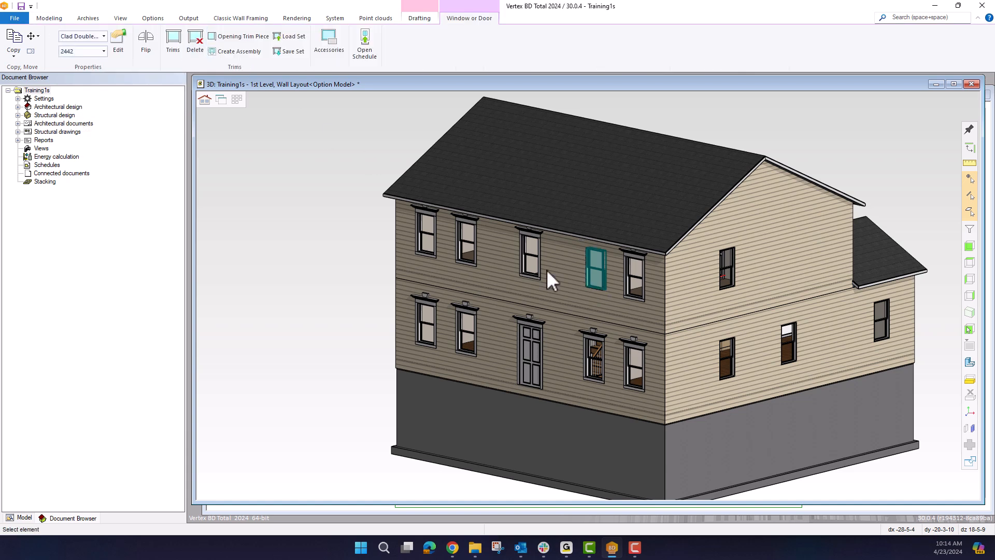
{"action": "key", "text": "Escape"}
Put the 1x4 Wrap w/Keyed Crosshead trim back on the untrimmed upper-storey front window
{"action": "left_click", "coordinate": [589, 275]}
{"action": "left_click", "coordinate": [176, 50]}
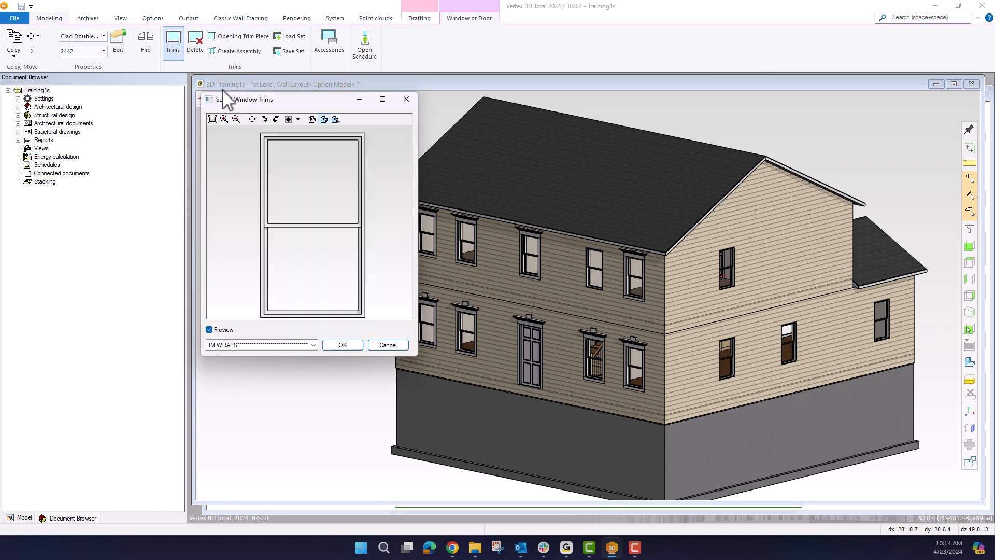
{"action": "left_click", "coordinate": [314, 345]}
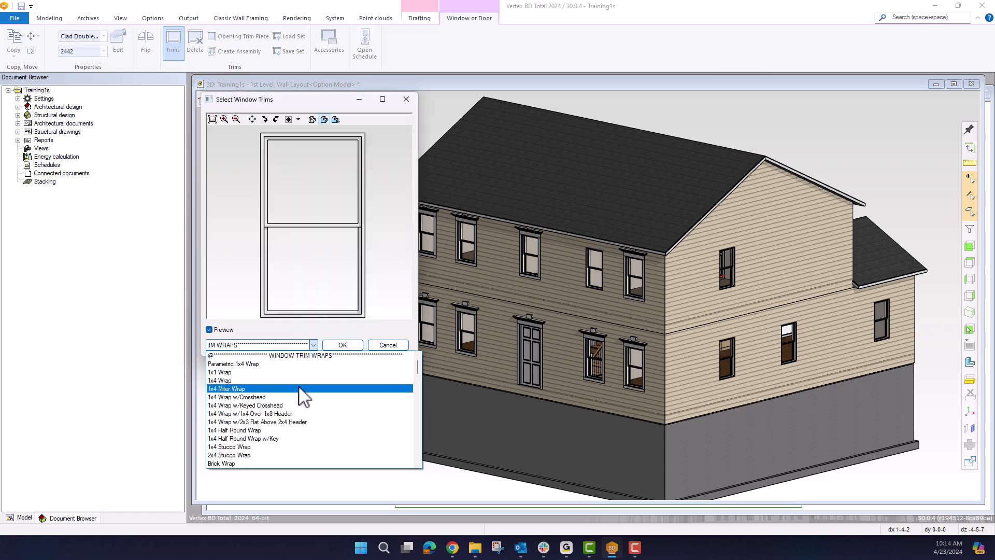
{"action": "left_click", "coordinate": [270, 407]}
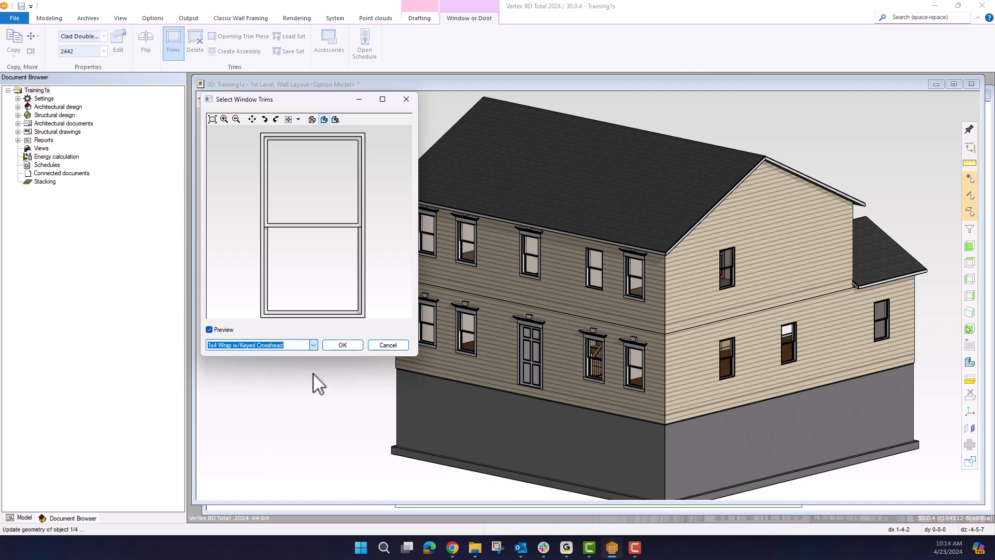
{"action": "left_click", "coordinate": [342, 346]}
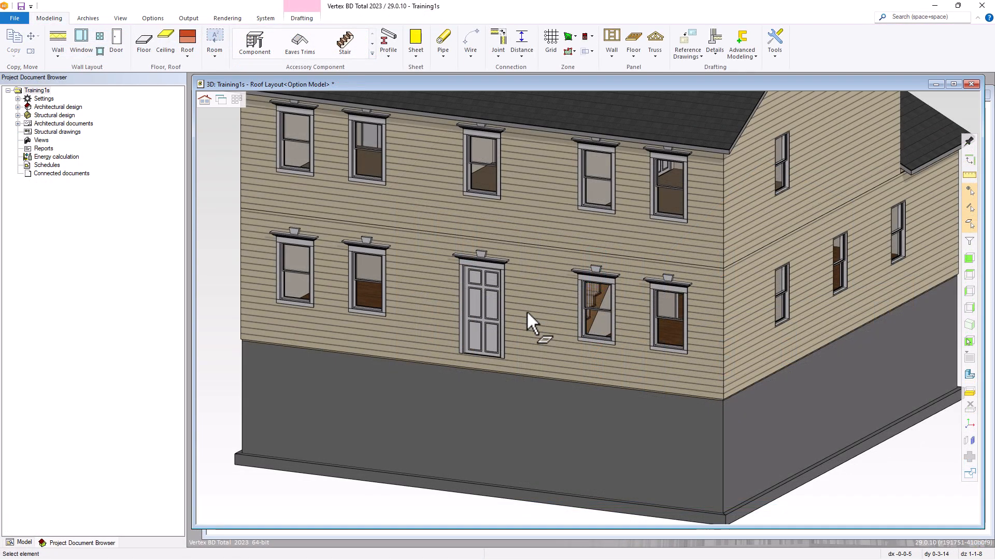
Delete the front and rear slopes of the main roof to expose the upper storey
{"action": "scroll", "coordinate": [533, 309], "scroll_direction": "down", "scroll_amount": 5}
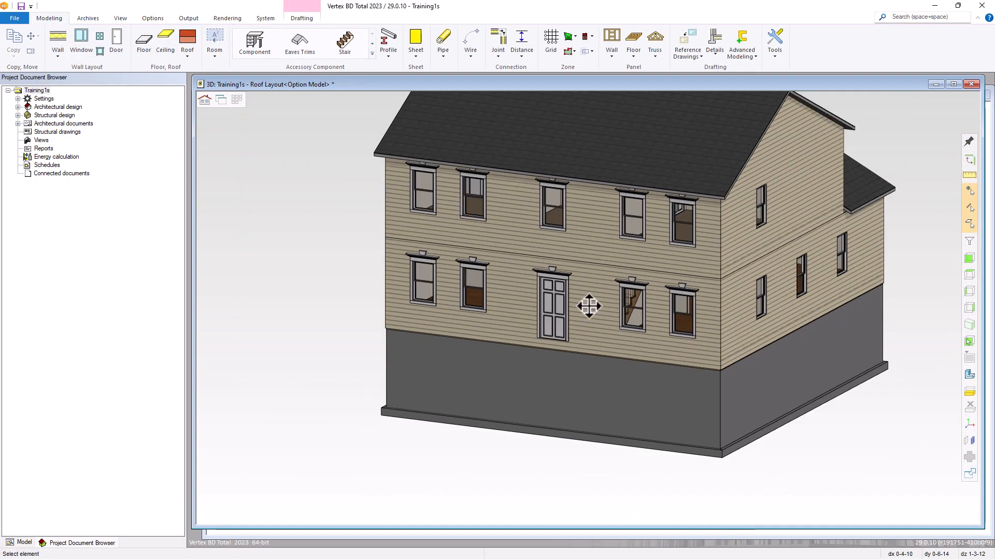
{"action": "scroll", "coordinate": [589, 306], "scroll_direction": "up", "scroll_amount": 5}
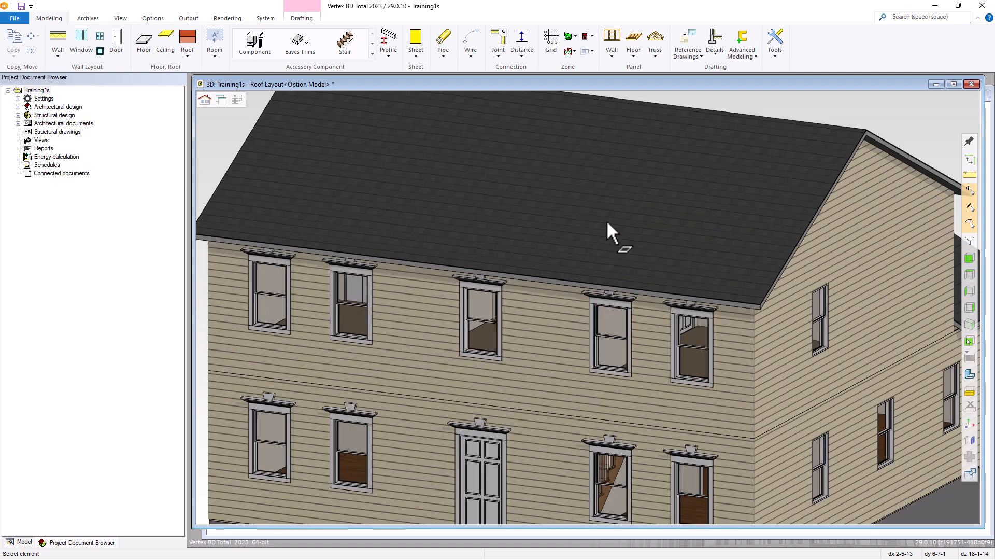
{"action": "left_click", "coordinate": [607, 220]}
{"action": "left_click", "coordinate": [762, 134]}
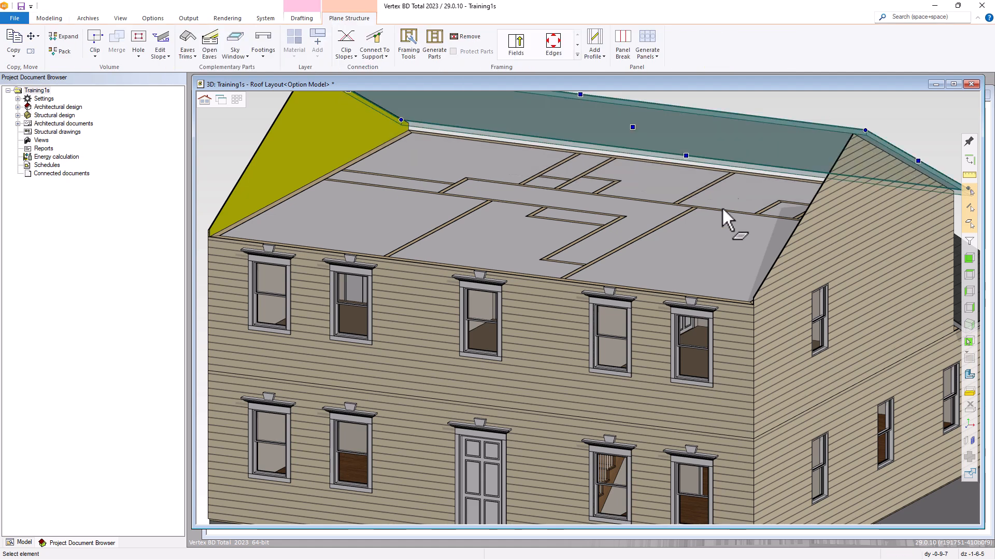
{"action": "key", "text": "Delete"}
Delete the ceilings over the hallway and over the middle and right-hand front rooms of the upper storey
{"action": "left_click", "coordinate": [700, 257]}
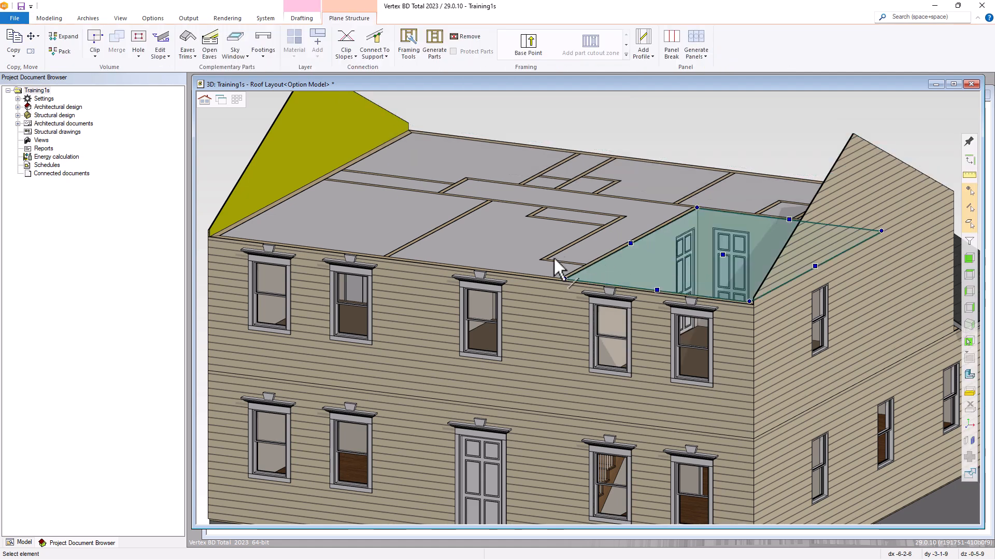
{"action": "left_click", "coordinate": [529, 251]}
{"action": "key", "text": "Delete"}
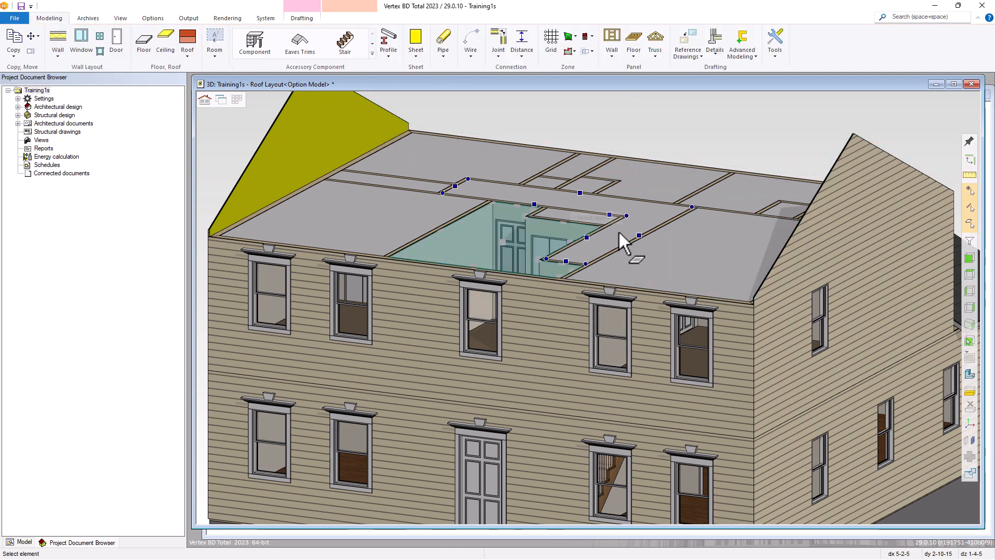
{"action": "left_click", "coordinate": [658, 249]}
{"action": "key", "text": "Delete"}
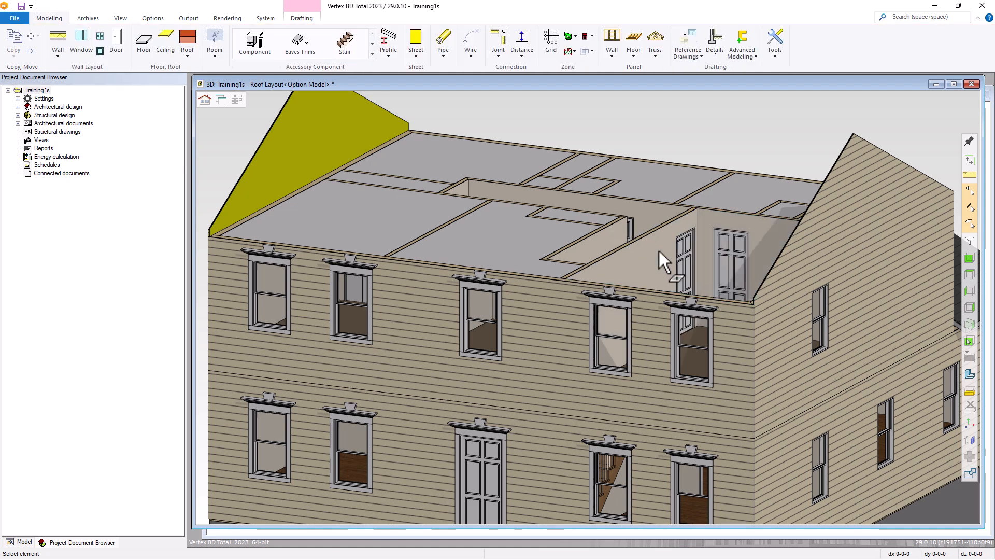
{"action": "left_click", "coordinate": [517, 254]}
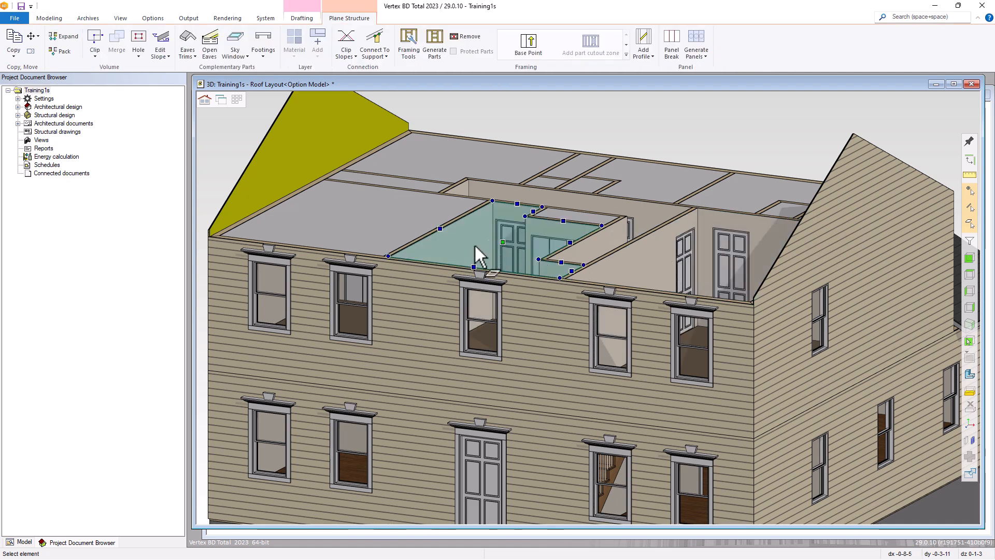
{"action": "key", "text": "Delete"}
{"action": "left_click", "coordinate": [402, 227]}
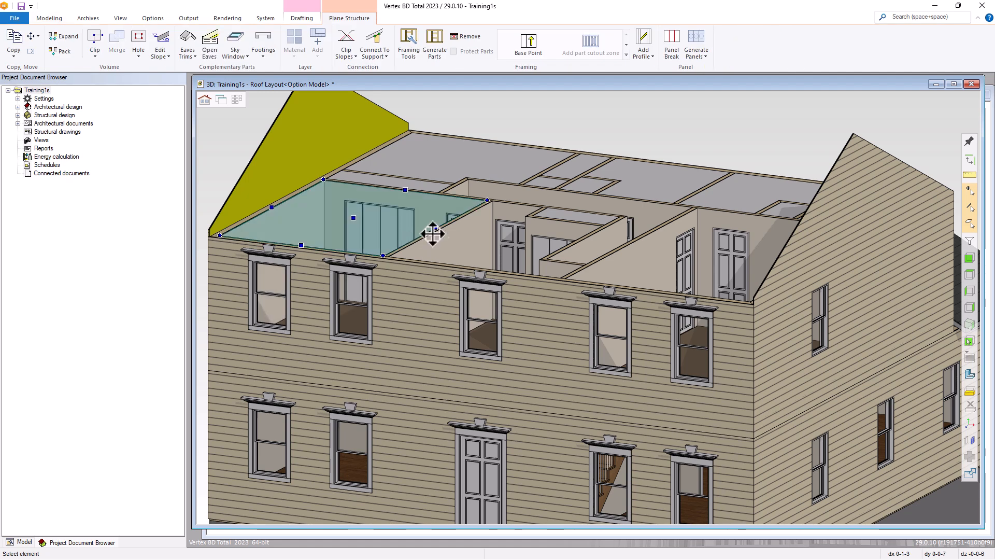
Add the 1x3 Wrap Both Sides trim to all interior doors of the house at once
{"action": "scroll", "coordinate": [591, 346], "scroll_direction": "up", "scroll_amount": 2}
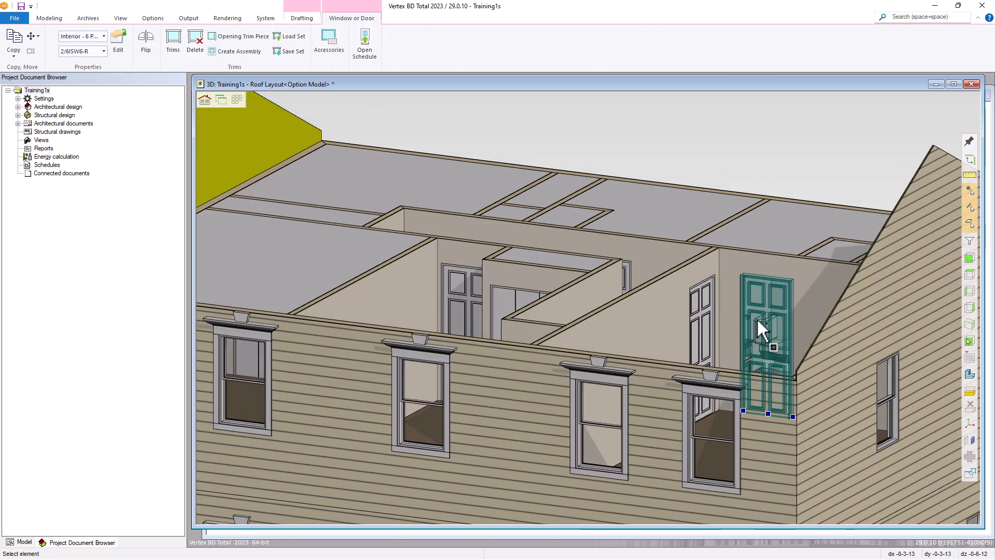
{"action": "left_click", "coordinate": [757, 299]}
{"action": "double_click", "coordinate": [758, 299]}
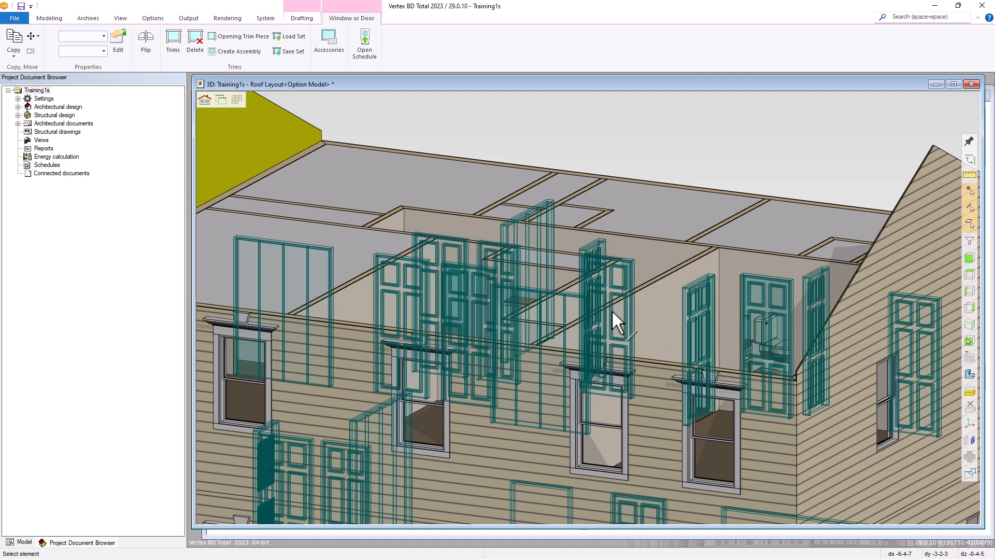
{"action": "left_click", "coordinate": [174, 47]}
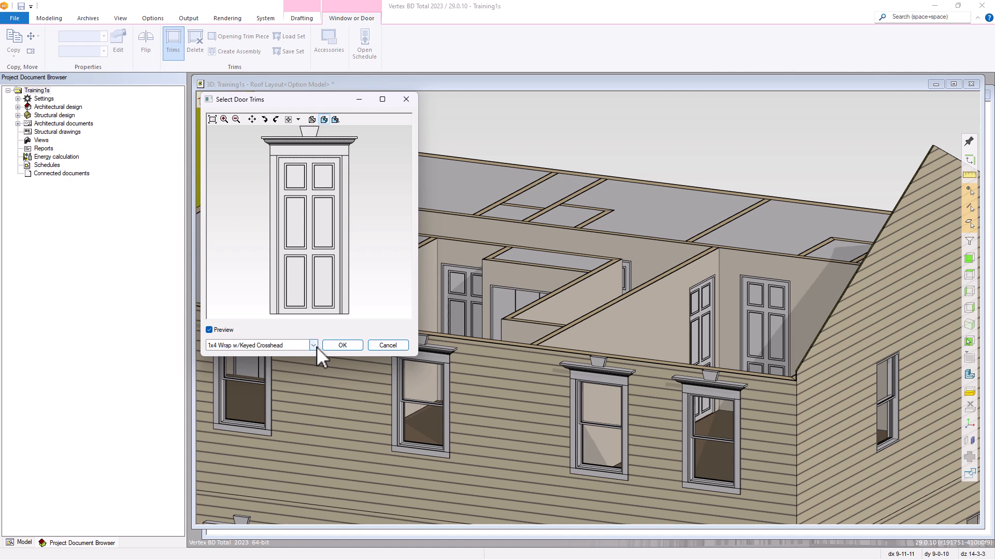
{"action": "left_click", "coordinate": [314, 345]}
{"action": "scroll", "coordinate": [308, 398], "scroll_direction": "down", "scroll_amount": 2}
{"action": "scroll", "coordinate": [305, 390], "scroll_direction": "down", "scroll_amount": 3}
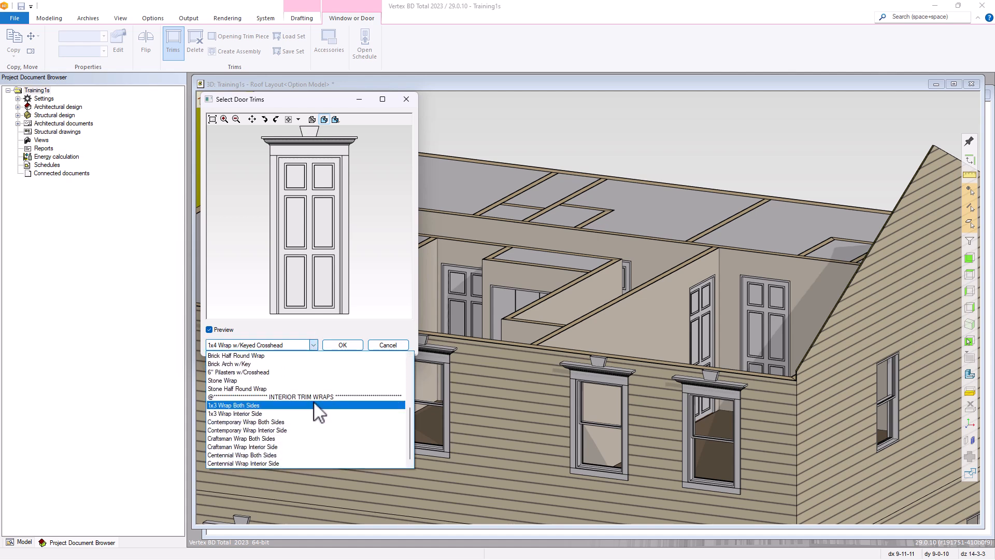
{"action": "left_click", "coordinate": [238, 406]}
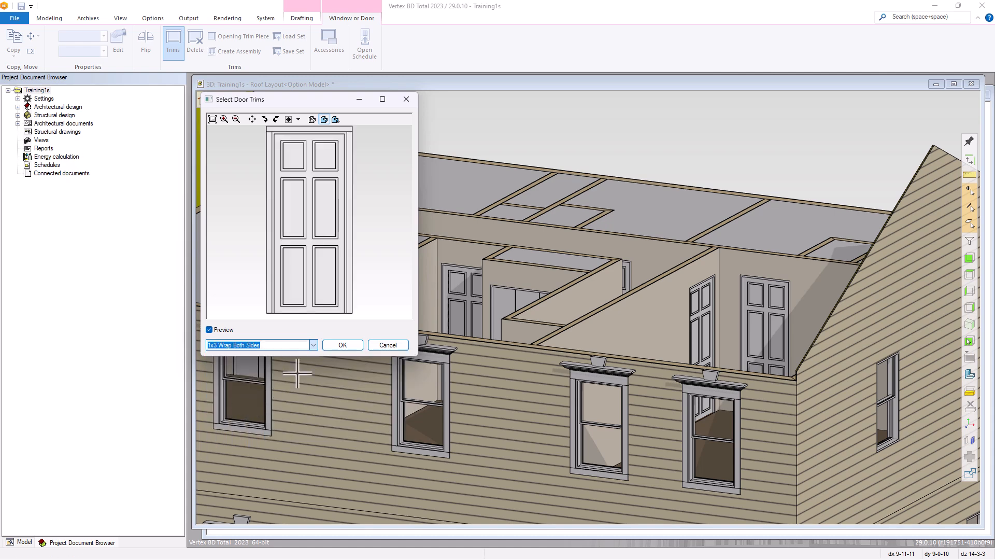
{"action": "left_click", "coordinate": [339, 345]}
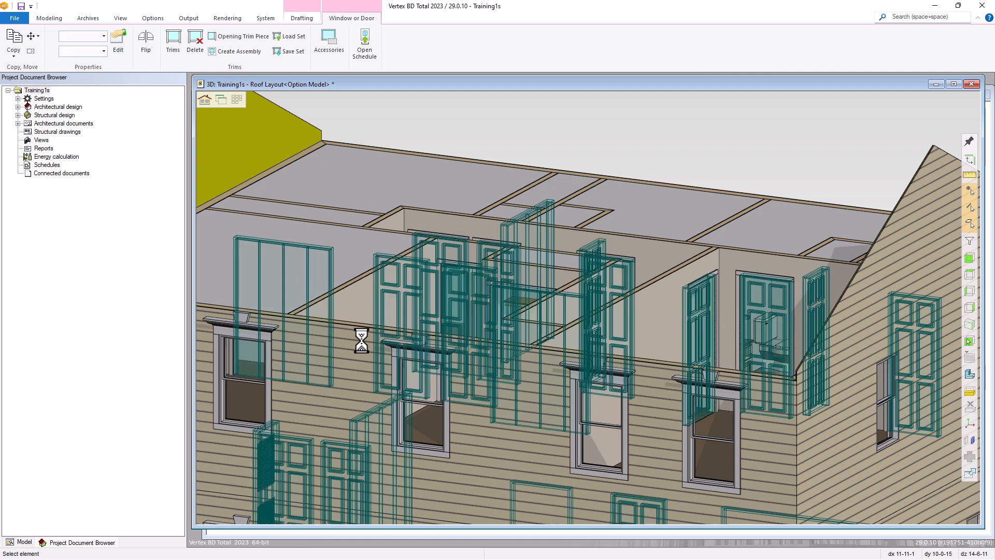
{"action": "left_click", "coordinate": [679, 141]}
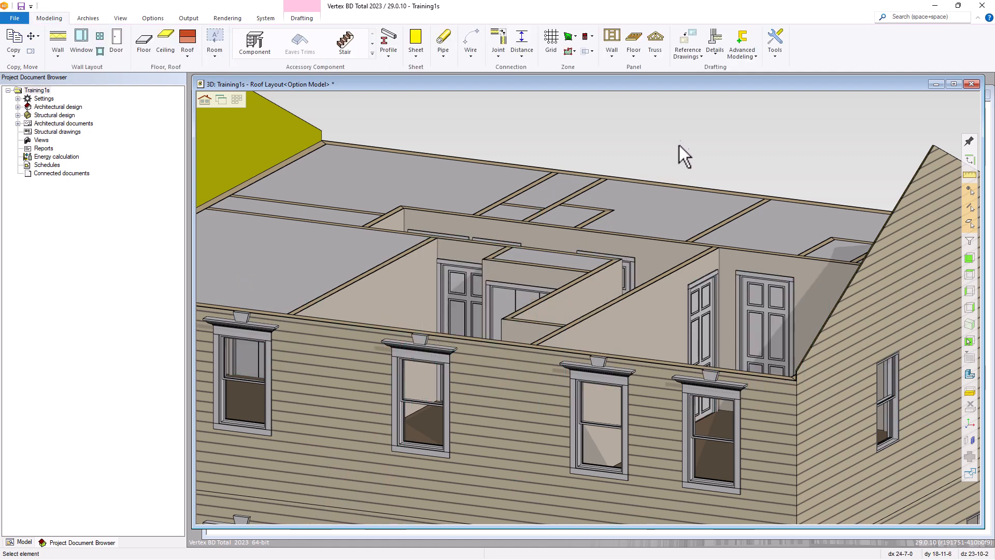
Examine the trims around the interior doors of the upper-storey rooms and hallway
{"action": "scroll", "coordinate": [587, 304], "scroll_direction": "up", "scroll_amount": 2}
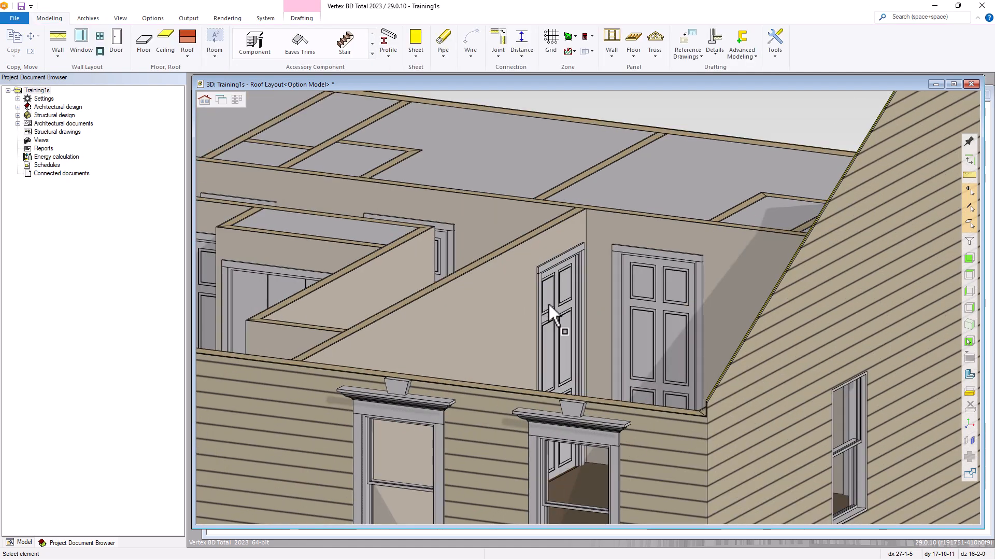
{"action": "scroll", "coordinate": [568, 301], "scroll_direction": "up", "scroll_amount": 3}
{"action": "scroll", "coordinate": [497, 254], "scroll_direction": "down", "scroll_amount": 1}
{"action": "scroll", "coordinate": [467, 231], "scroll_direction": "up", "scroll_amount": 3}
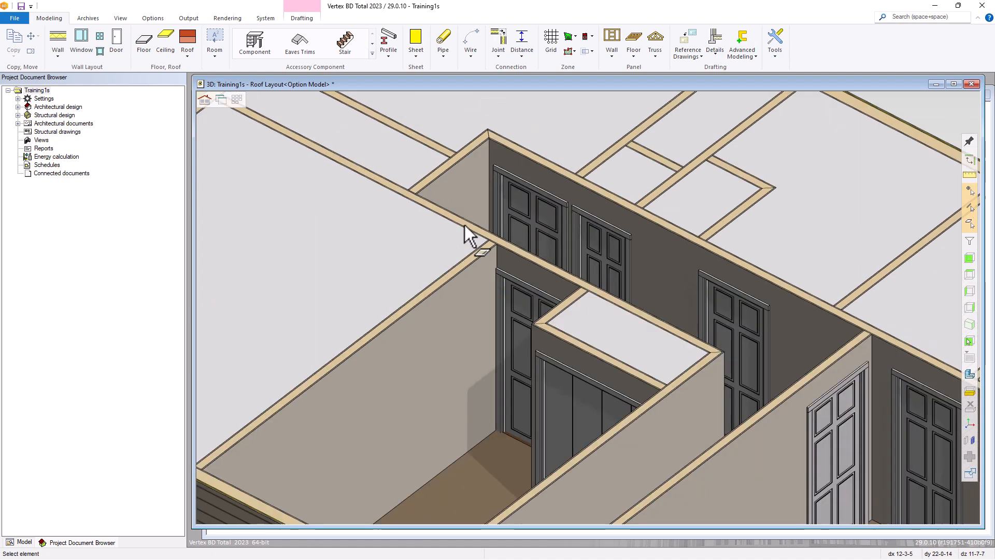
{"action": "middle_click_drag", "start_coordinate": [630, 338], "coordinate": [555, 396]}
{"action": "scroll", "coordinate": [603, 272], "scroll_direction": "up", "scroll_amount": 3}
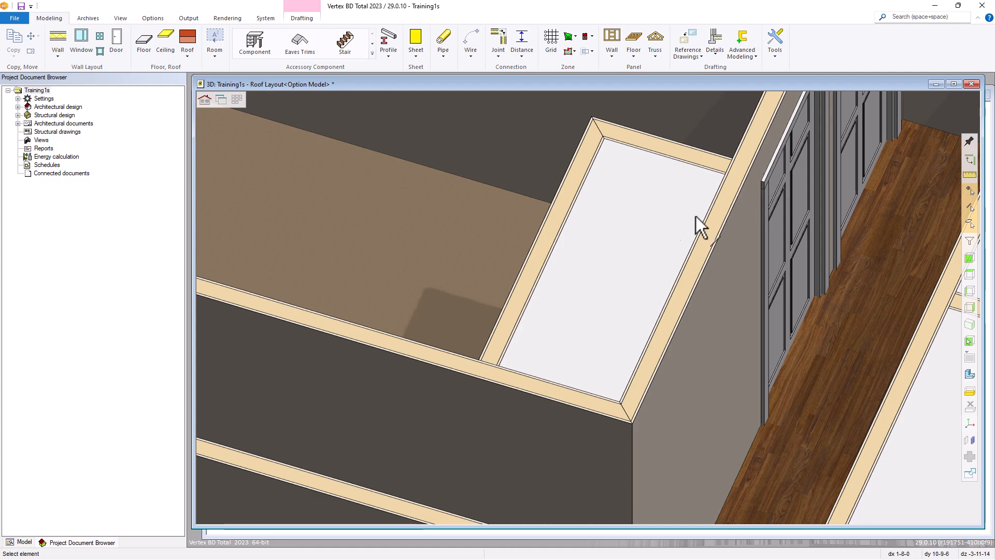
{"action": "scroll", "coordinate": [640, 290], "scroll_direction": "down", "scroll_amount": 5}
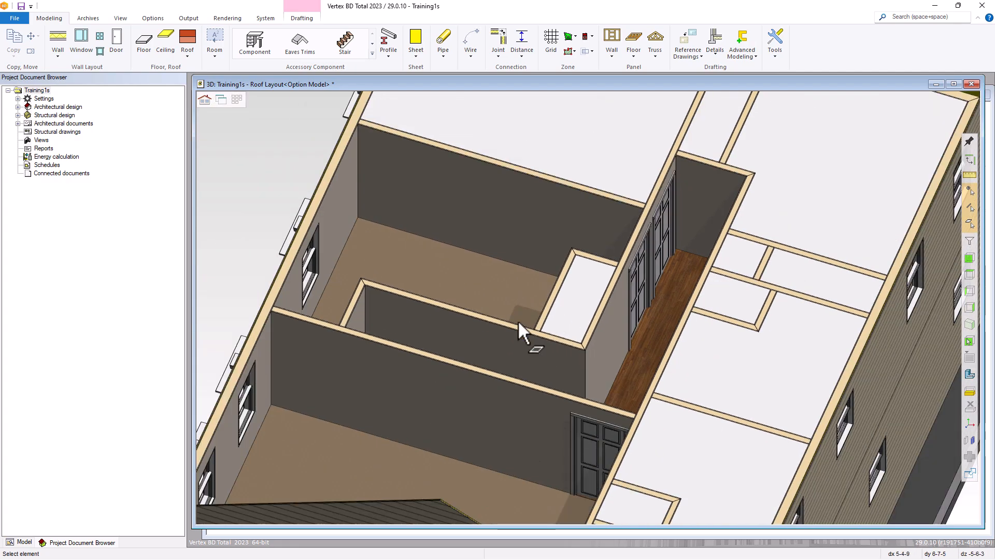
{"action": "scroll", "coordinate": [521, 324], "scroll_direction": "up", "scroll_amount": 3}
{"action": "scroll", "coordinate": [542, 312], "scroll_direction": "down", "scroll_amount": 2}
Add the 1x3 Wrap Interior Side trim to all clad double-hung windows of the house at once
{"action": "middle_click_drag", "start_coordinate": [539, 311], "coordinate": [501, 309]}
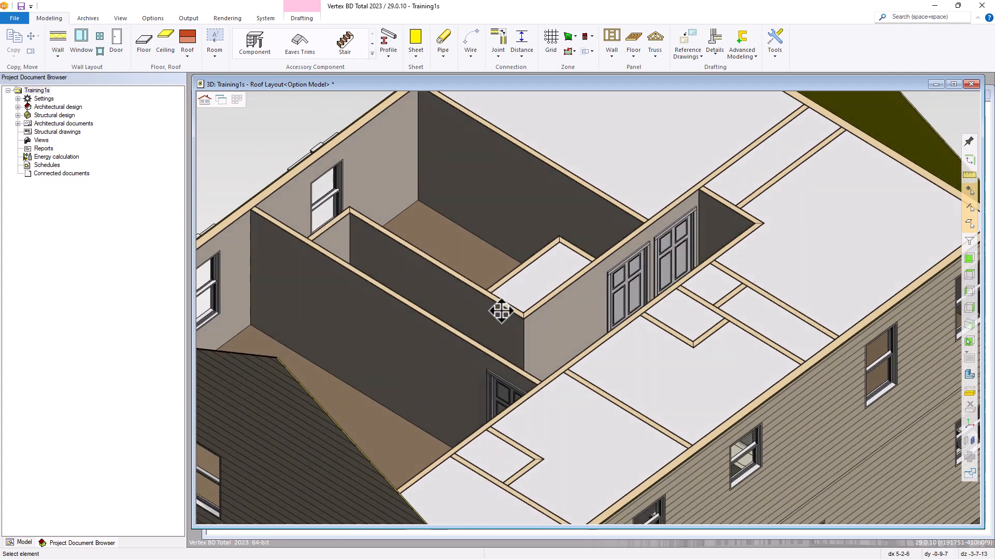
{"action": "scroll", "coordinate": [513, 309], "scroll_direction": "up", "scroll_amount": 3}
{"action": "scroll", "coordinate": [533, 307], "scroll_direction": "up", "scroll_amount": 2}
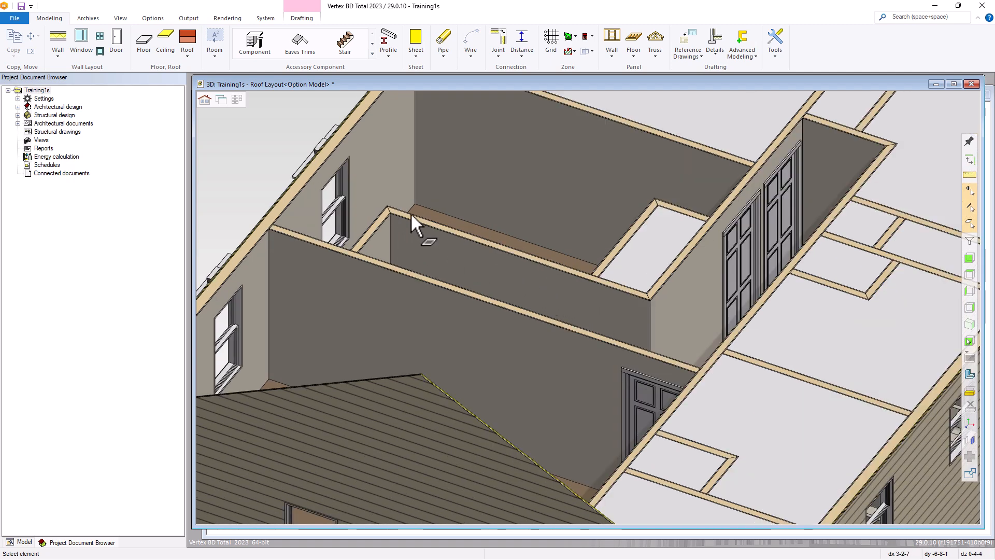
{"action": "left_click", "coordinate": [338, 212]}
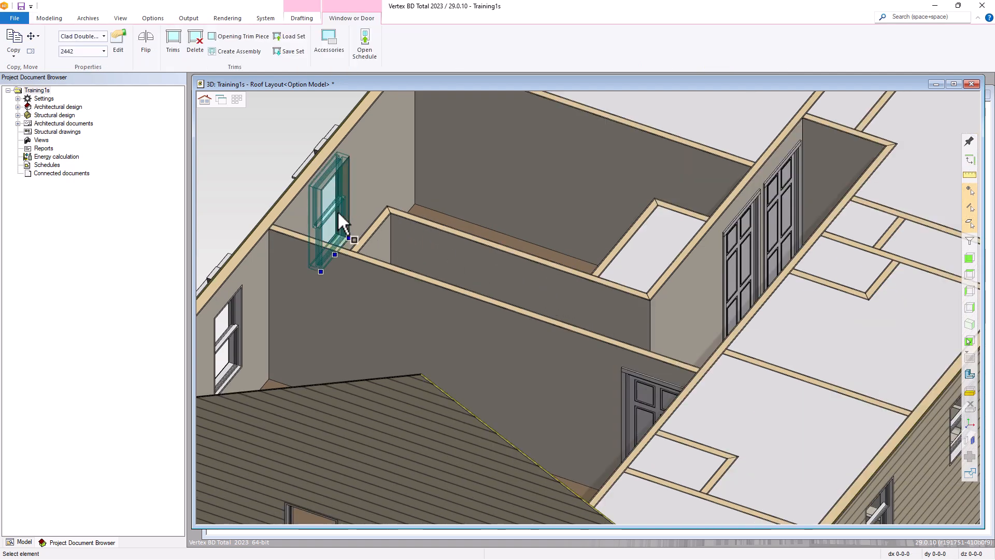
{"action": "key", "text": "Escape"}
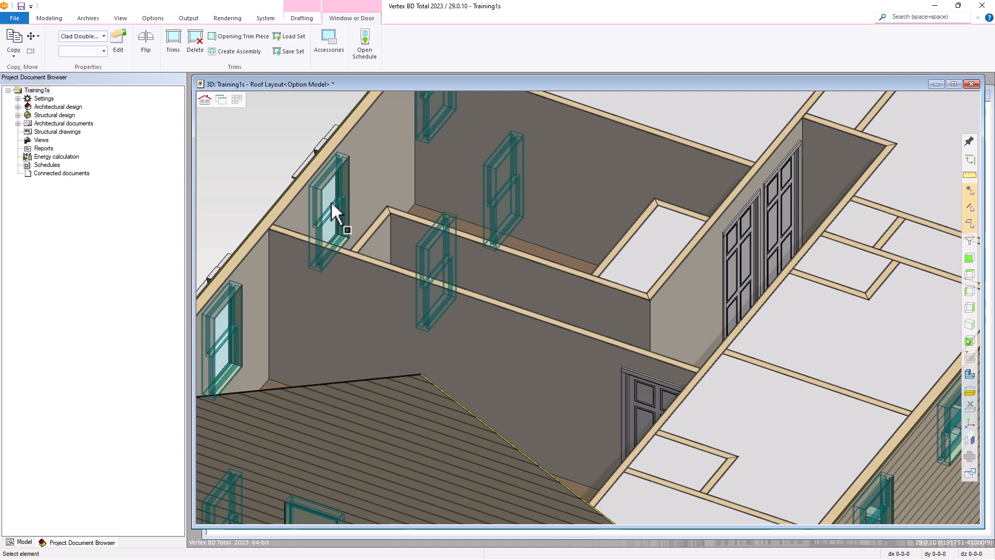
{"action": "left_click", "coordinate": [175, 42]}
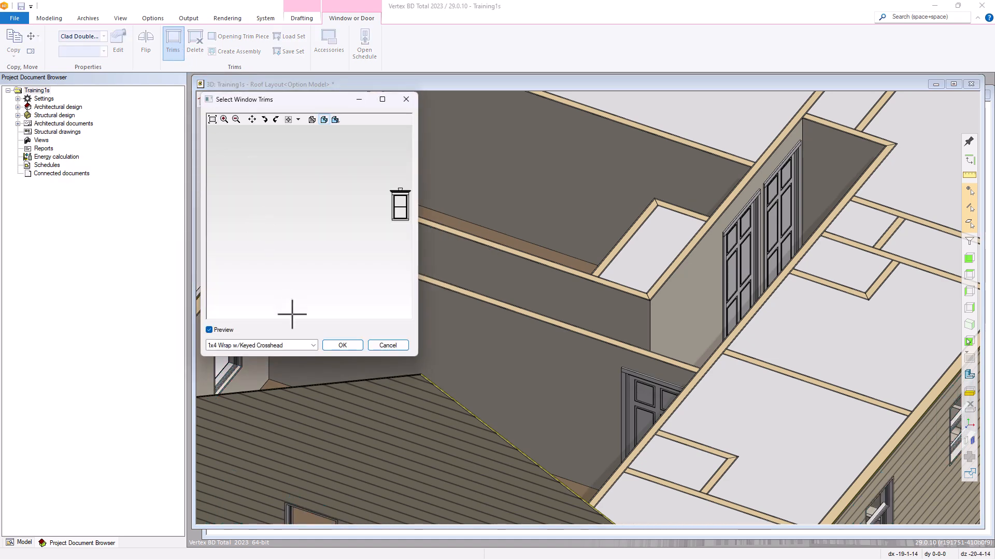
{"action": "left_click", "coordinate": [313, 344]}
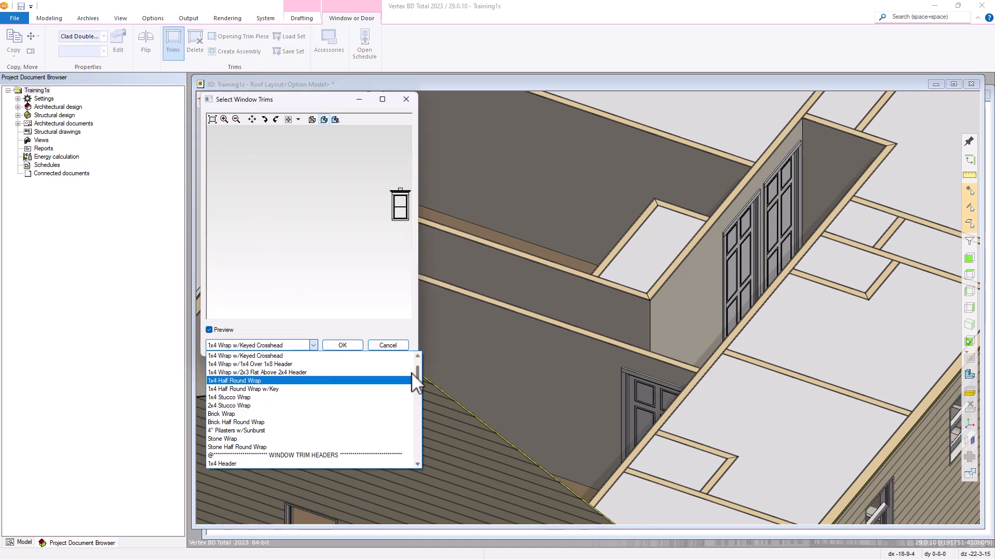
{"action": "left_click_drag", "start_coordinate": [412, 377], "coordinate": [413, 415]}
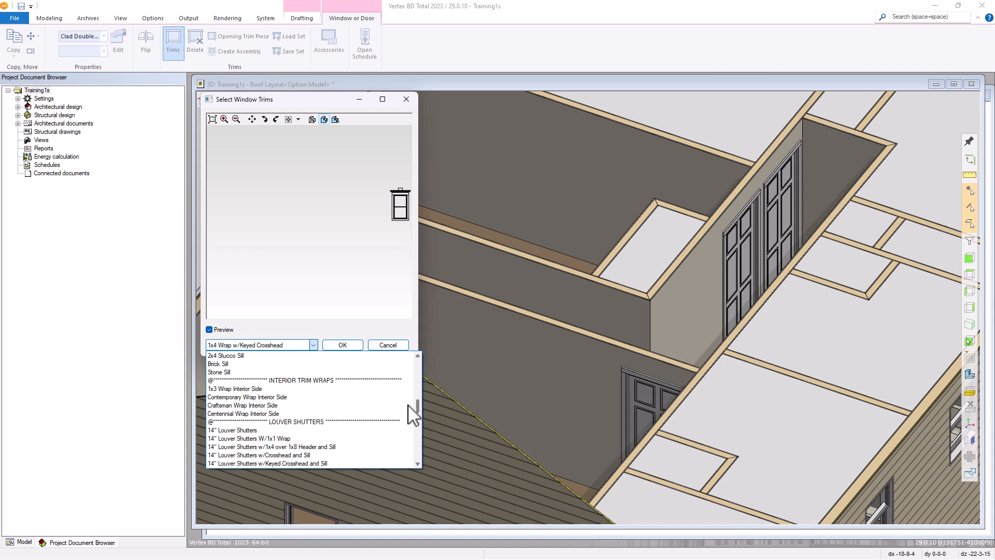
{"action": "left_click", "coordinate": [238, 389]}
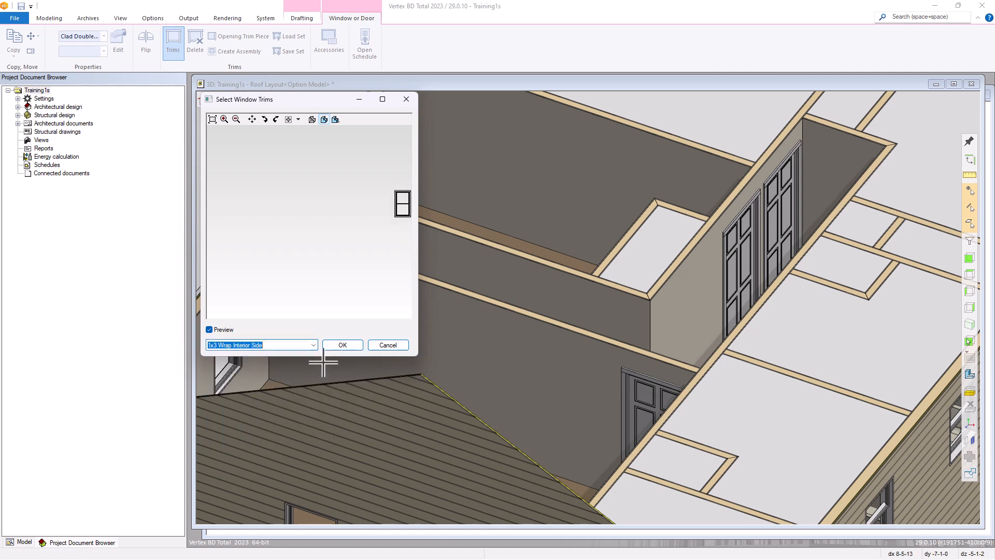
{"action": "left_click", "coordinate": [343, 346]}
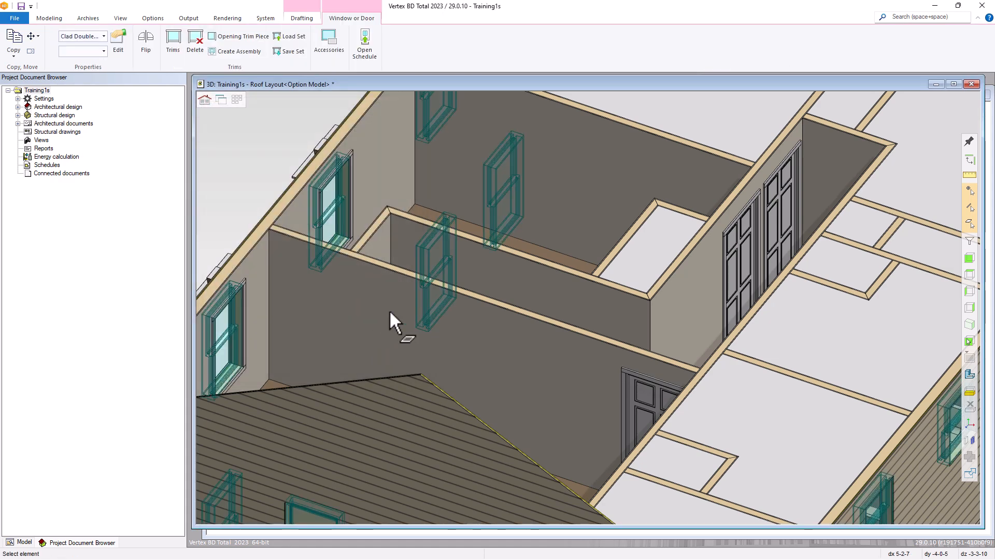
{"action": "left_click", "coordinate": [248, 155]}
Set the 3D limits by lowering the top limiting plane to cut the model open through the ground-storey walls
{"action": "scroll", "coordinate": [566, 306], "scroll_direction": "up", "scroll_amount": 5}
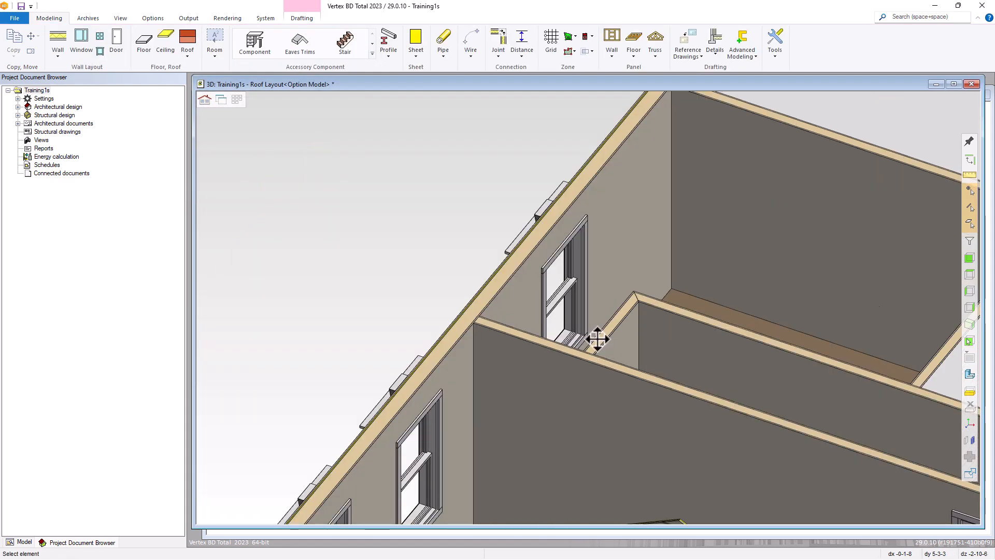
{"action": "middle_click_drag", "start_coordinate": [586, 305], "coordinate": [531, 302]}
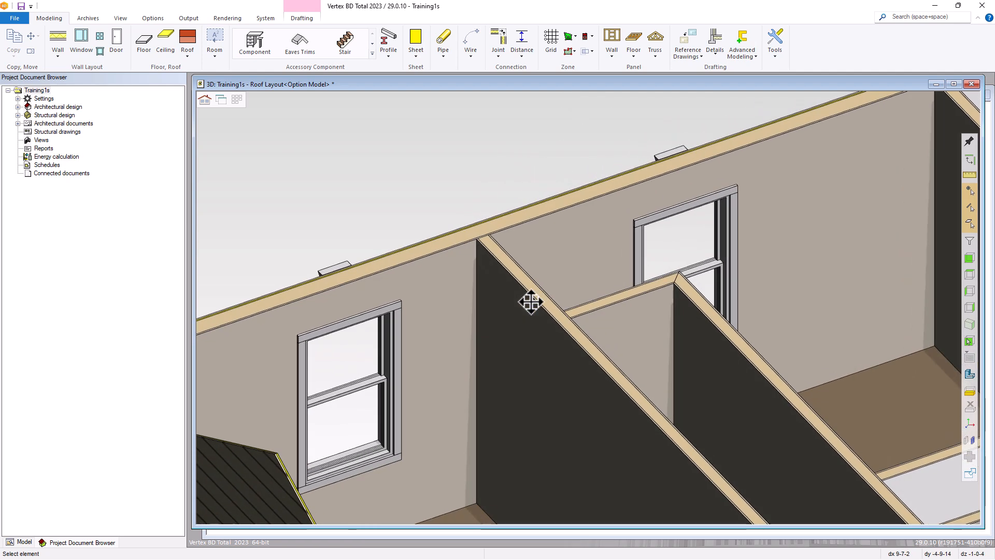
{"action": "scroll", "coordinate": [590, 307], "scroll_direction": "down", "scroll_amount": 2}
{"action": "scroll", "coordinate": [590, 308], "scroll_direction": "down", "scroll_amount": 6}
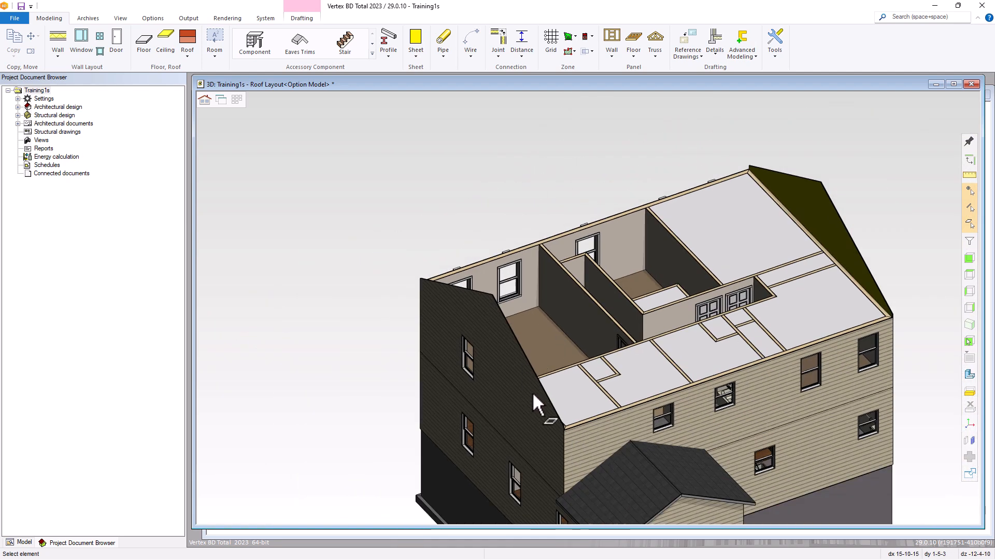
{"action": "middle_click_drag", "start_coordinate": [657, 413], "coordinate": [798, 381]}
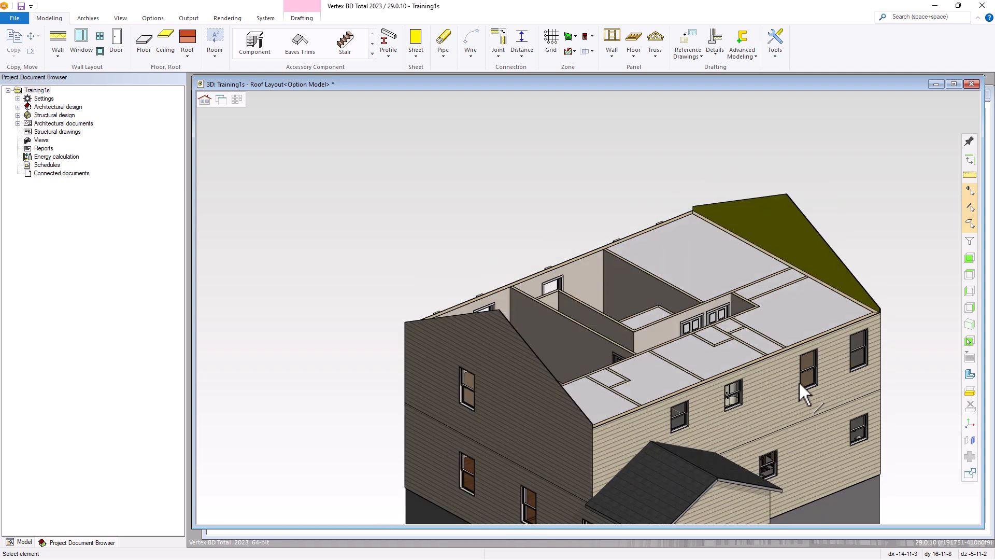
{"action": "right_click", "coordinate": [679, 143]}
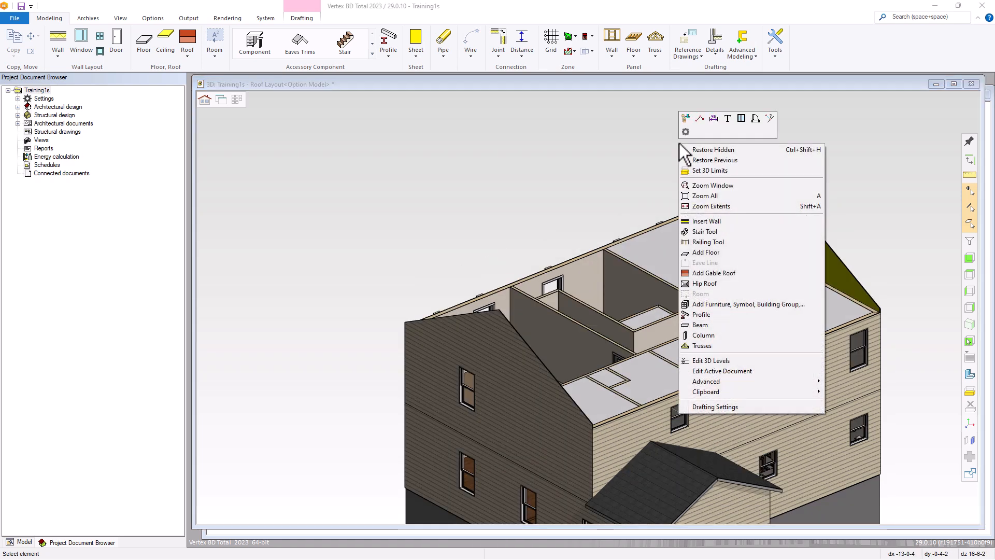
{"action": "left_click", "coordinate": [702, 170]}
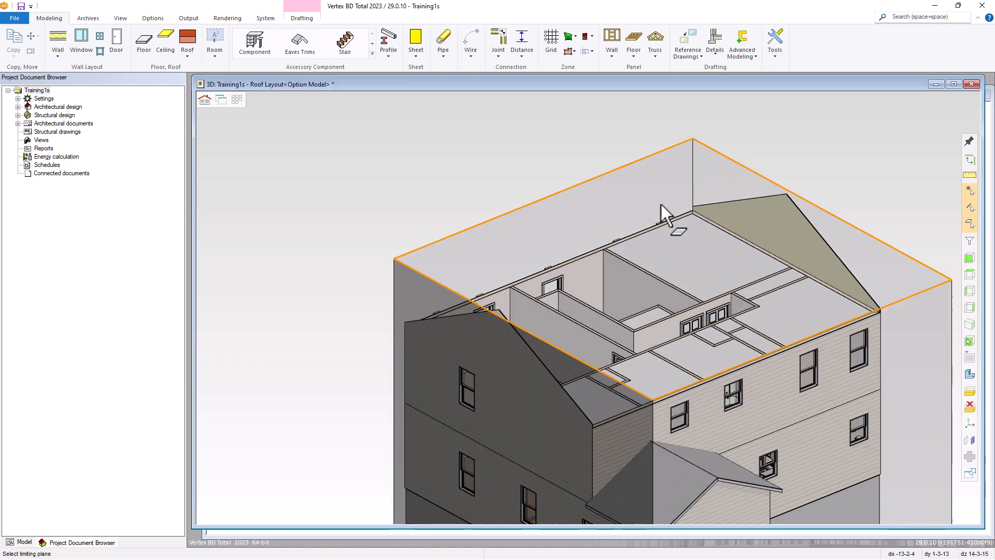
{"action": "left_click", "coordinate": [656, 251]}
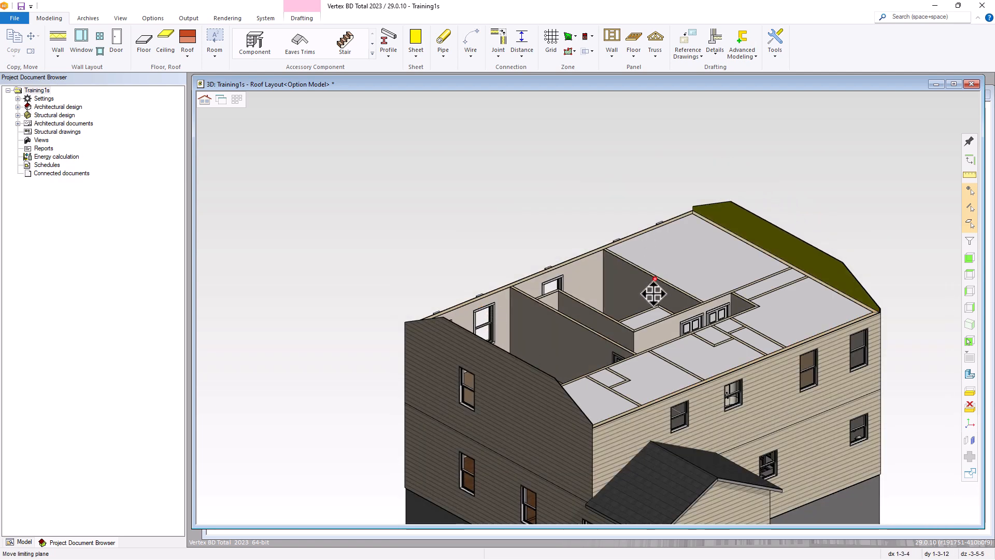
{"action": "left_click", "coordinate": [645, 388]}
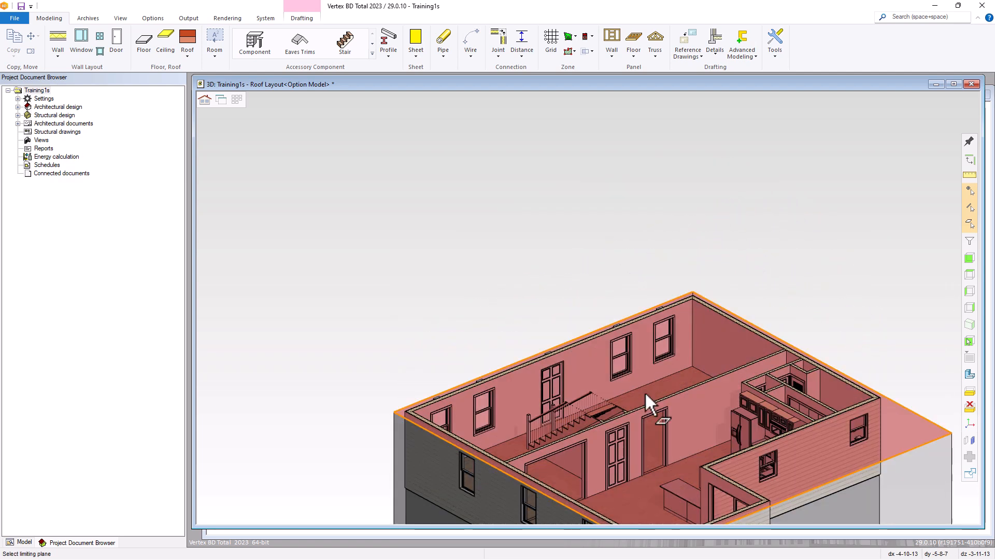
{"action": "middle_click", "coordinate": [591, 288]}
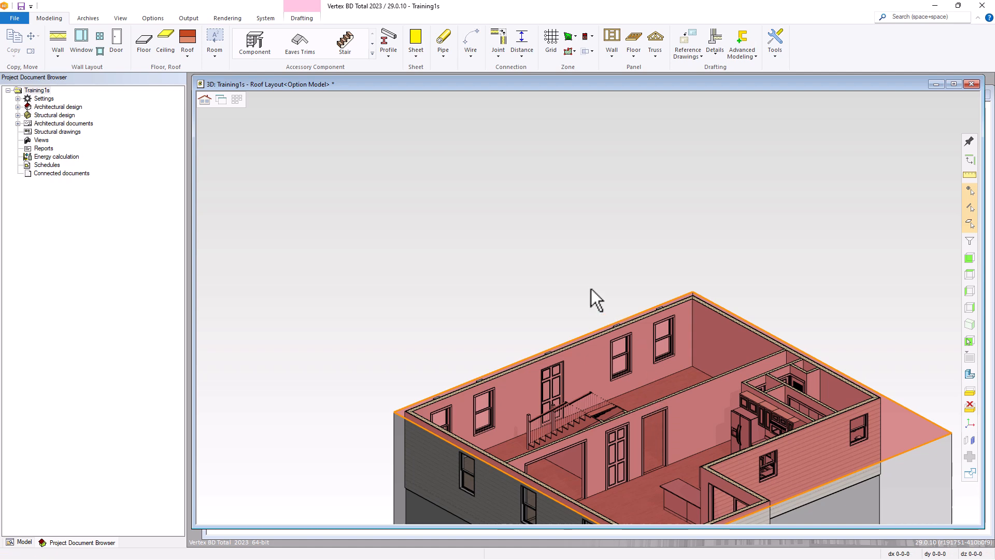
Add the Contemporary Wrap Interior Side trim to the exterior entry door beside the staircase
{"action": "scroll", "coordinate": [666, 452], "scroll_direction": "up", "scroll_amount": 2}
{"action": "scroll", "coordinate": [522, 233], "scroll_direction": "down", "scroll_amount": 1}
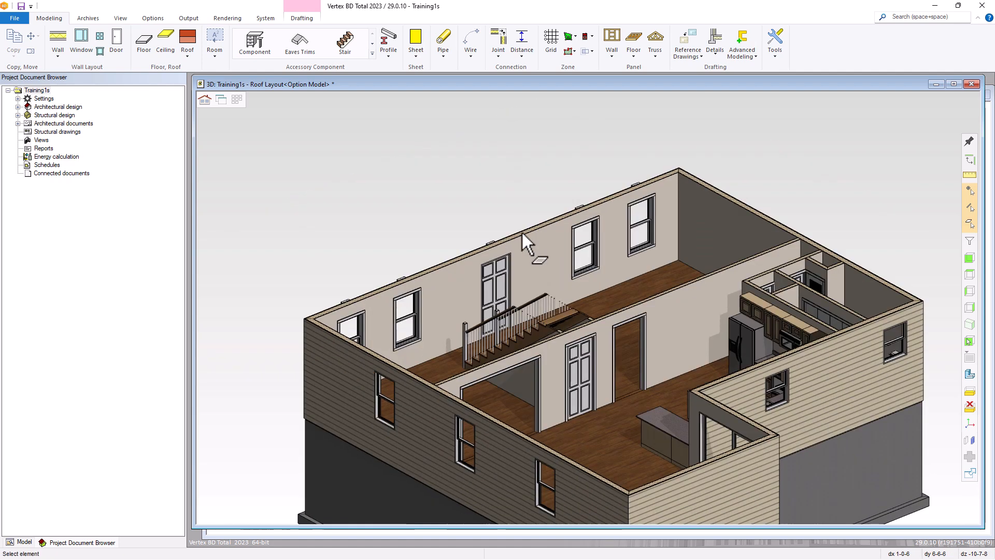
{"action": "middle_click_drag", "start_coordinate": [587, 302], "coordinate": [628, 312]}
{"action": "scroll", "coordinate": [562, 208], "scroll_direction": "up", "scroll_amount": 3}
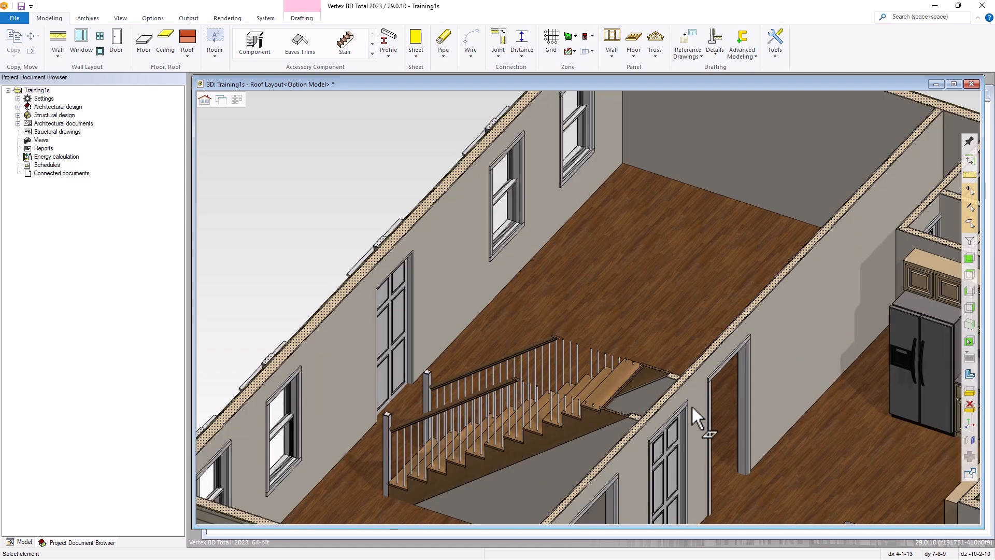
{"action": "left_click", "coordinate": [392, 308]}
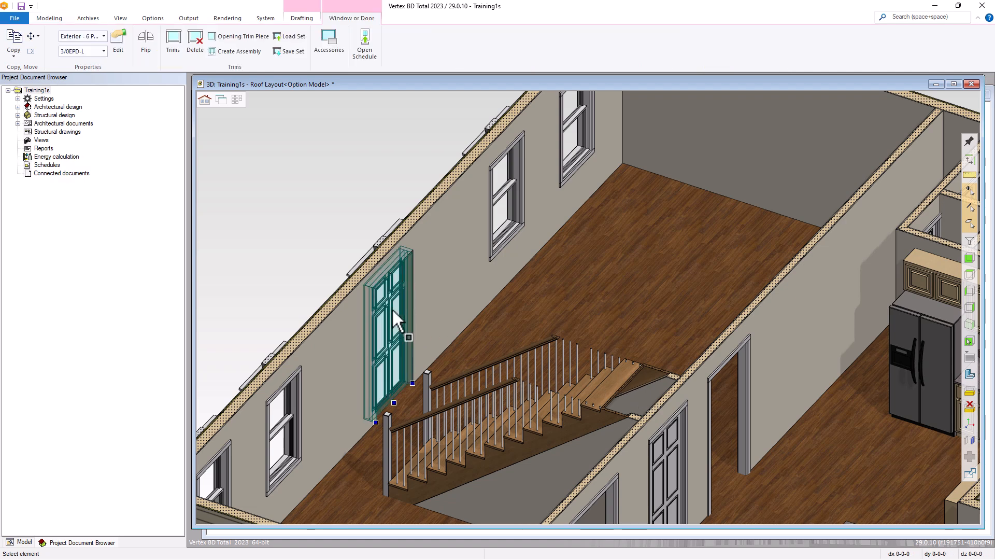
{"action": "left_click", "coordinate": [173, 37]}
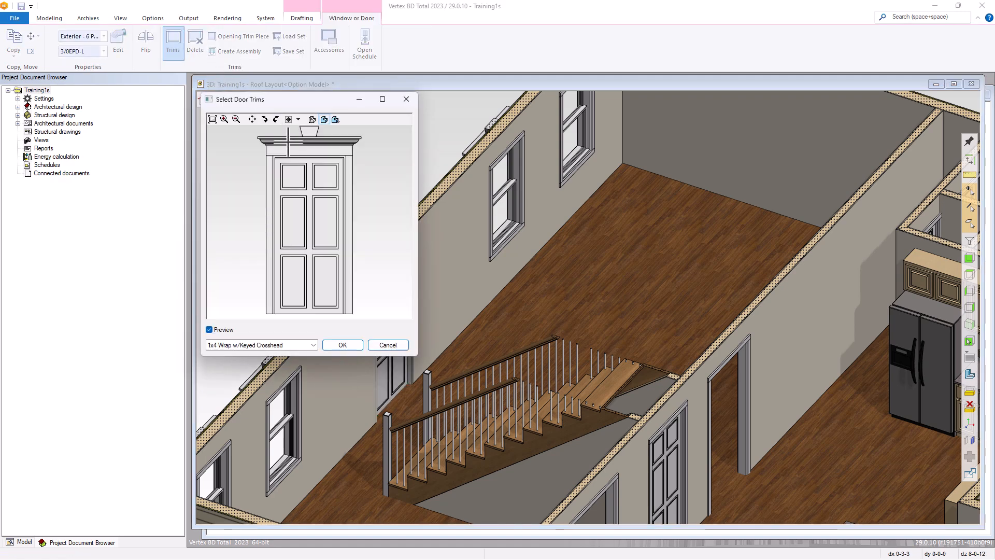
{"action": "left_click", "coordinate": [314, 344]}
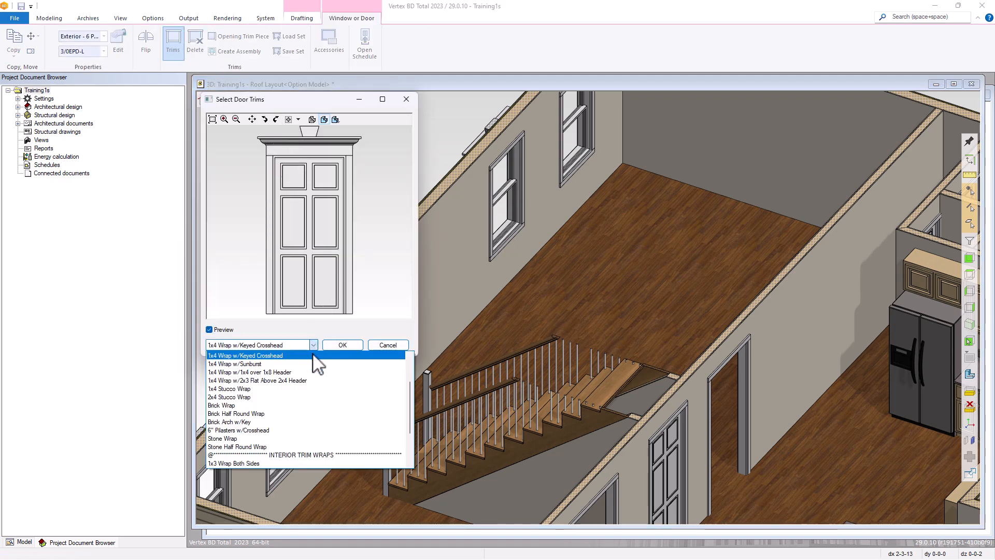
{"action": "scroll", "coordinate": [295, 407], "scroll_direction": "down", "scroll_amount": 3}
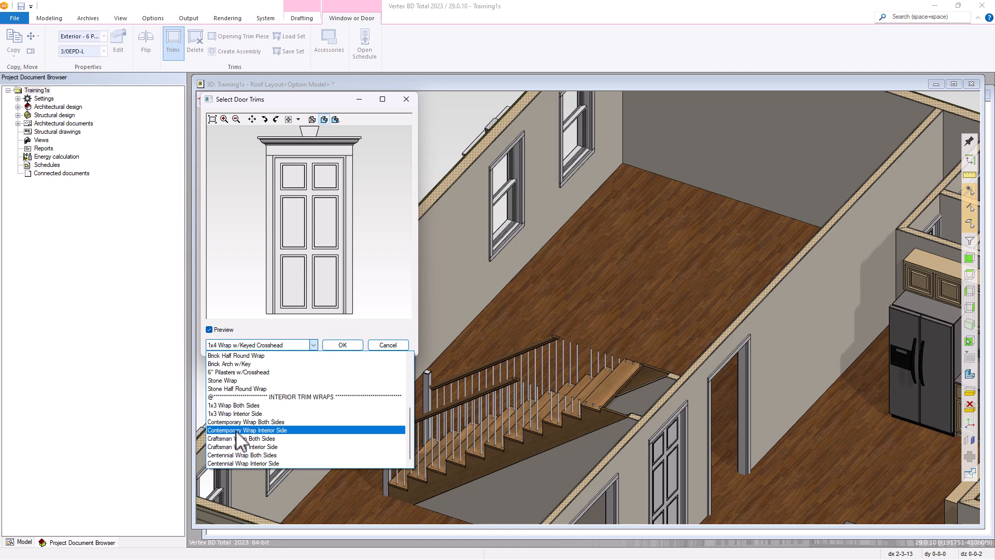
{"action": "left_click", "coordinate": [237, 430]}
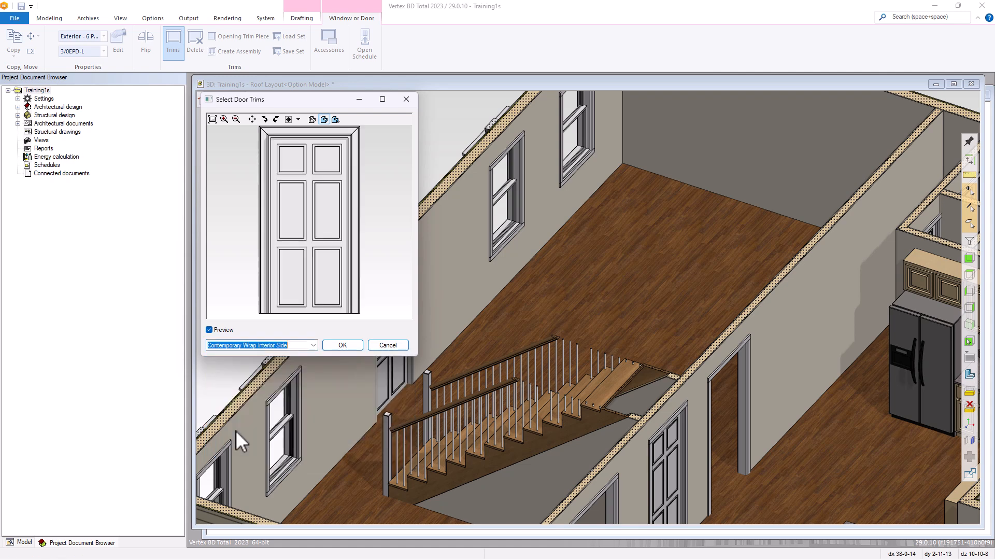
{"action": "left_click", "coordinate": [343, 345]}
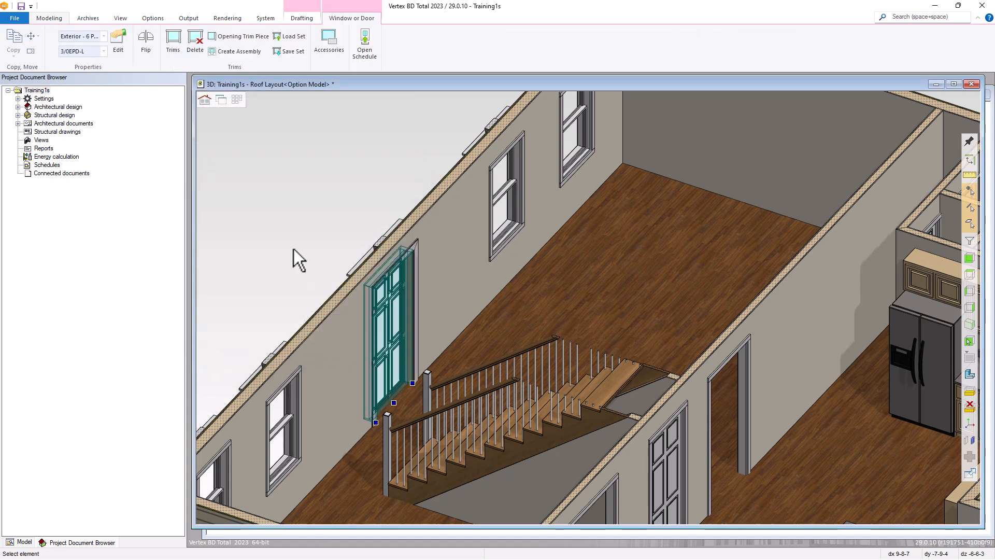
{"action": "key", "text": "Escape"}
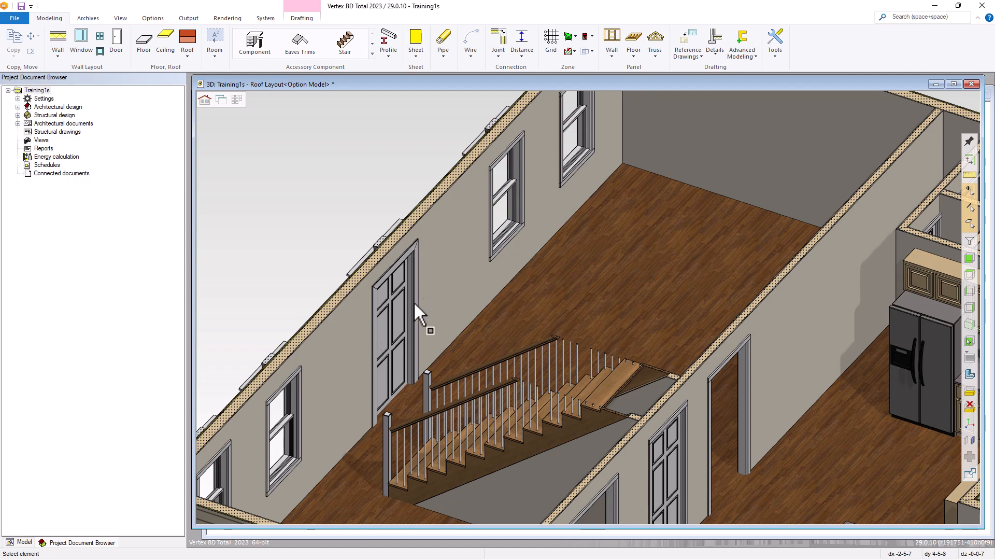
Delete the 3D limits and restore the hidden roof parts so the complete house is shown
{"action": "scroll", "coordinate": [550, 375], "scroll_direction": "down", "scroll_amount": 5}
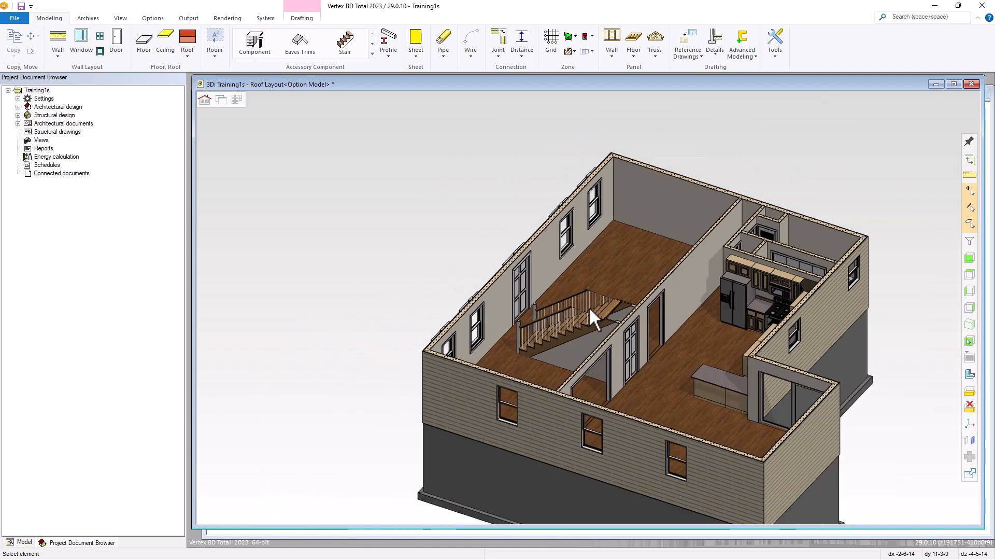
{"action": "right_click", "coordinate": [561, 138]}
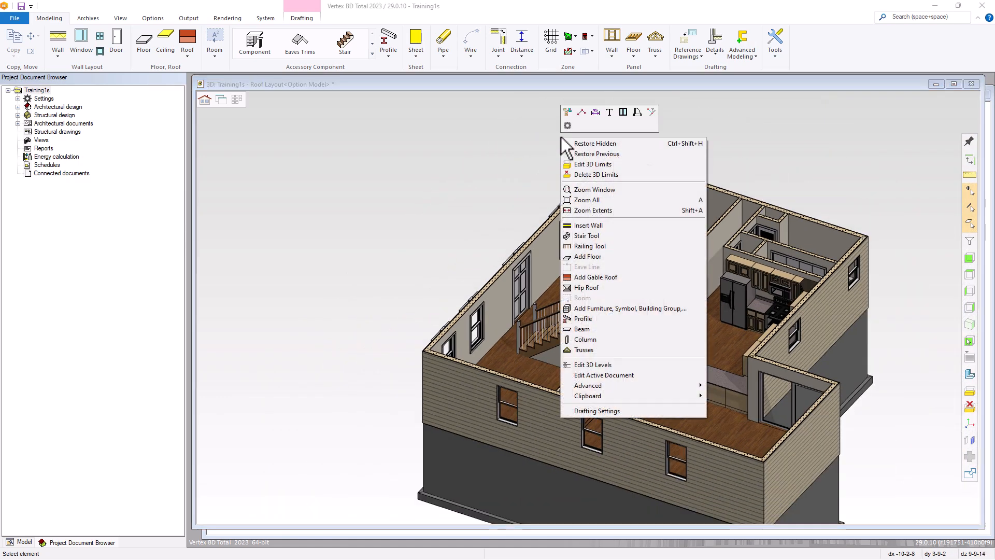
{"action": "left_click", "coordinate": [582, 174]}
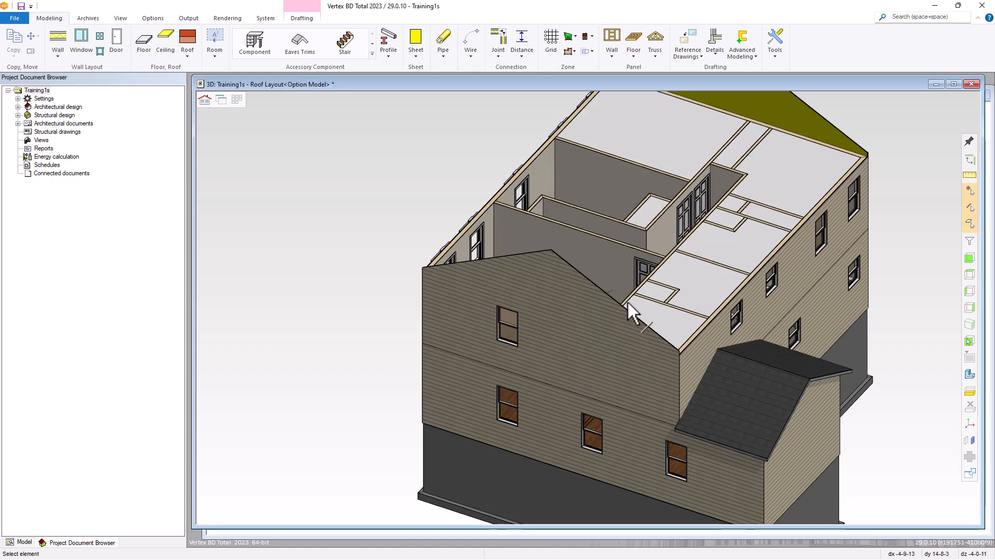
{"action": "right_click", "coordinate": [469, 170]}
{"action": "left_click", "coordinate": [487, 175]}
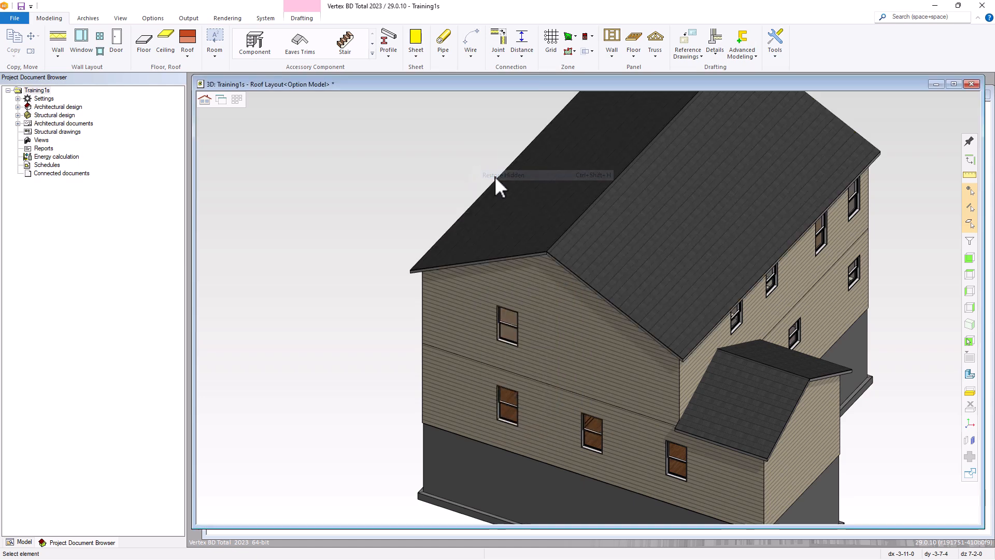
Start adding eave trims with the 1x4 profile from the Wood Trim library
{"action": "scroll", "coordinate": [411, 340], "scroll_direction": "down", "scroll_amount": 3}
{"action": "middle_click_drag", "start_coordinate": [411, 340], "coordinate": [562, 324]}
{"action": "scroll", "coordinate": [589, 316], "scroll_direction": "down", "scroll_amount": 4}
{"action": "scroll", "coordinate": [577, 297], "scroll_direction": "up", "scroll_amount": 7}
{"action": "scroll", "coordinate": [578, 299], "scroll_direction": "up", "scroll_amount": 5}
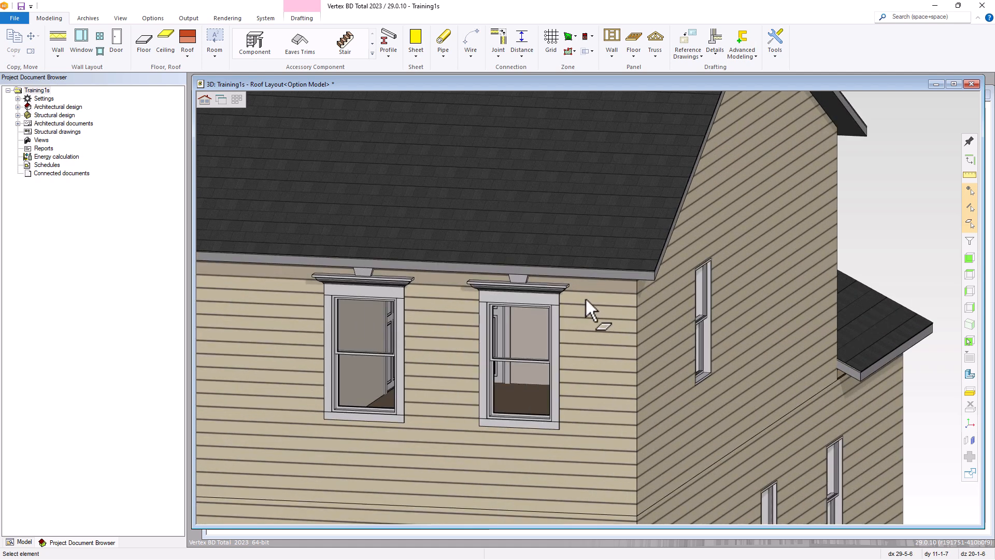
{"action": "left_click", "coordinate": [373, 54]}
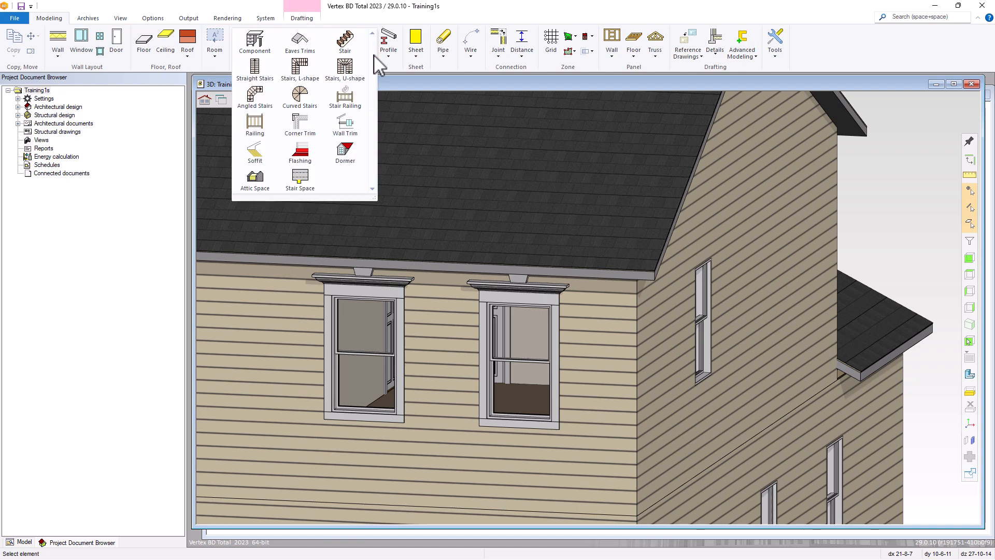
{"action": "left_click", "coordinate": [300, 44]}
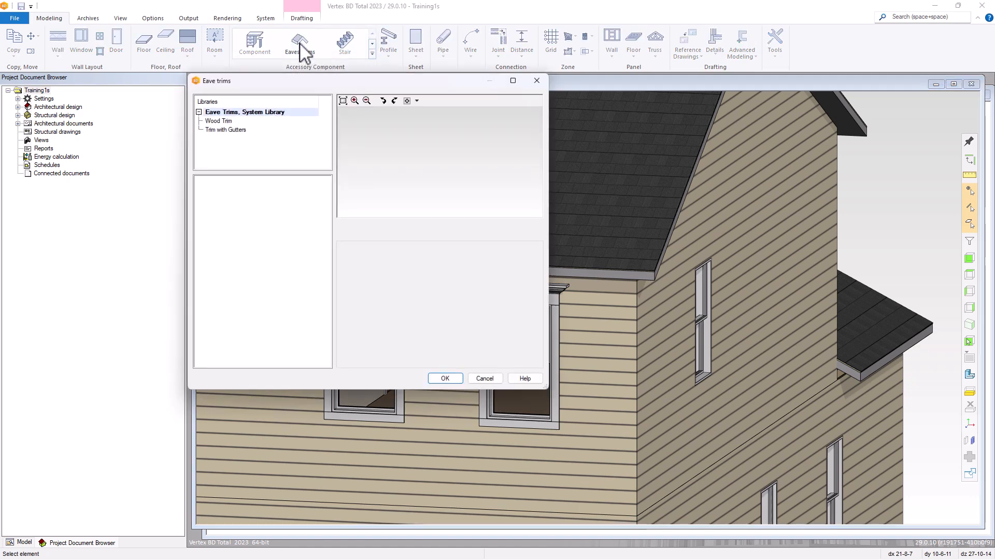
{"action": "left_click", "coordinate": [224, 121]}
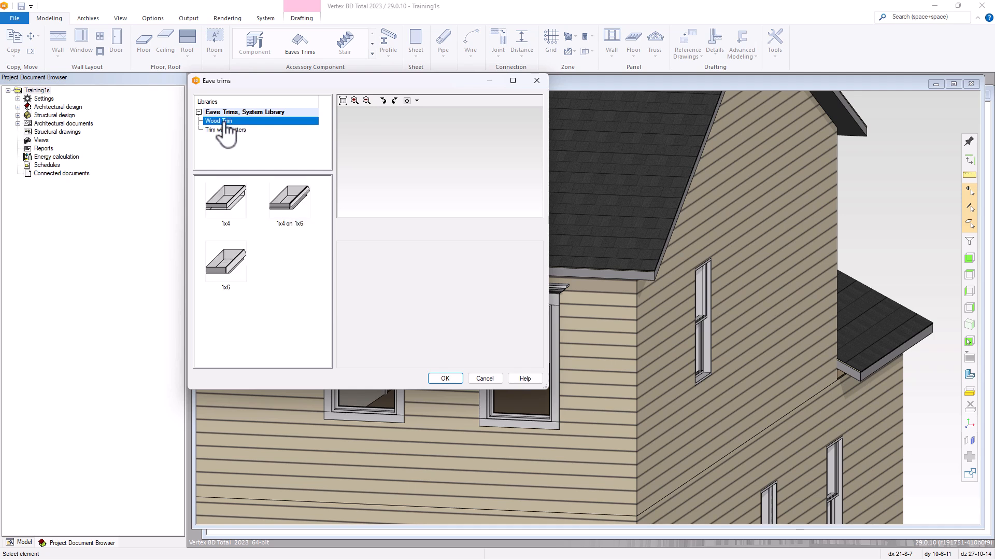
{"action": "left_click", "coordinate": [225, 130]}
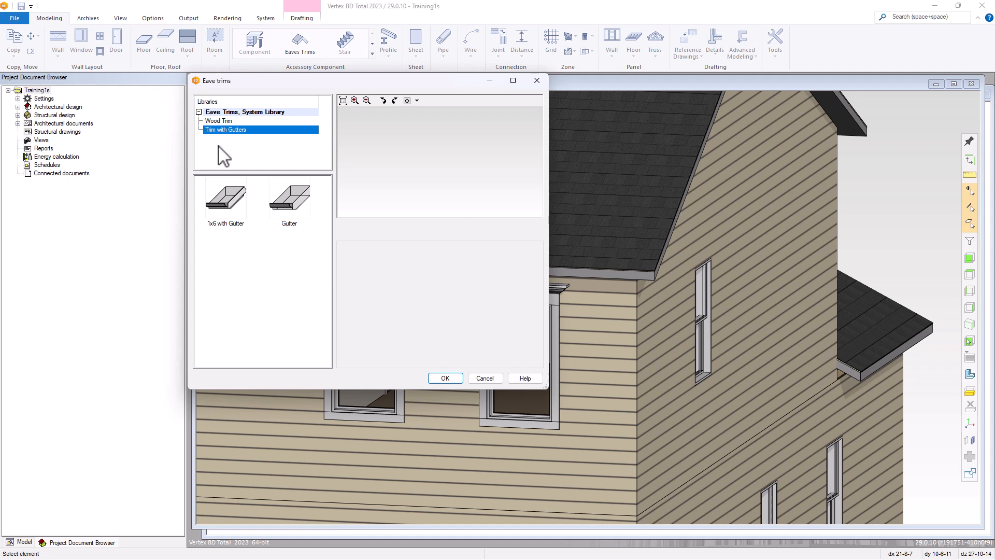
{"action": "left_click", "coordinate": [219, 122]}
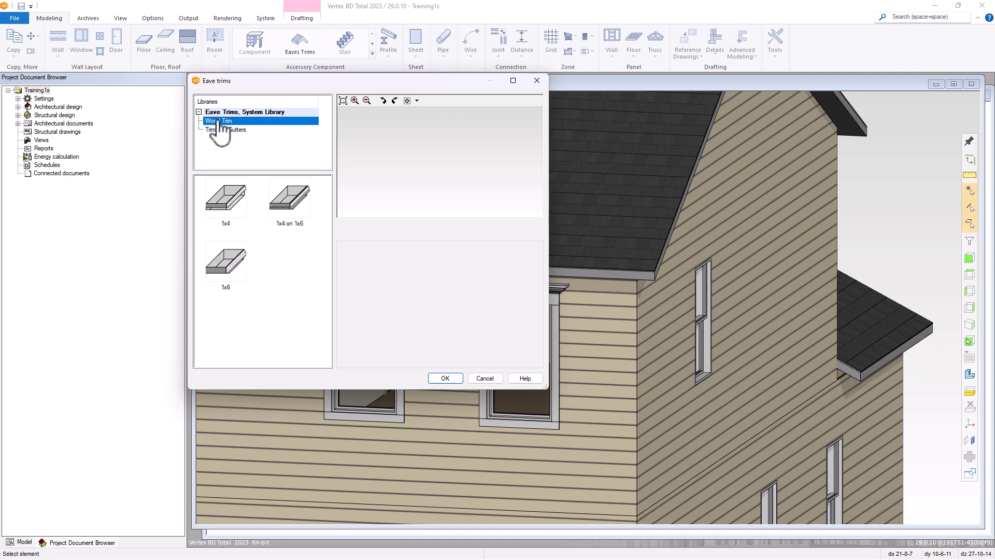
{"action": "left_click", "coordinate": [226, 205]}
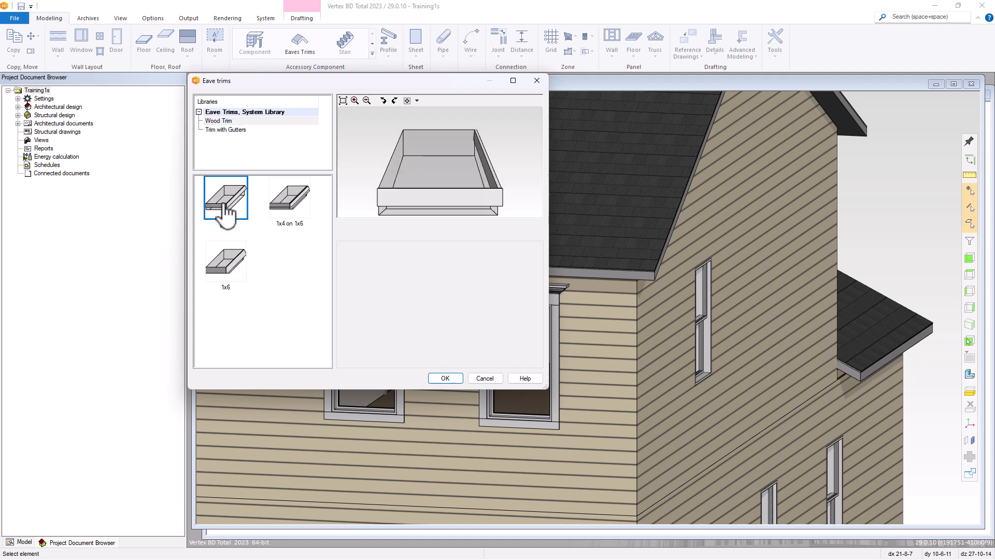
{"action": "left_click", "coordinate": [445, 378]}
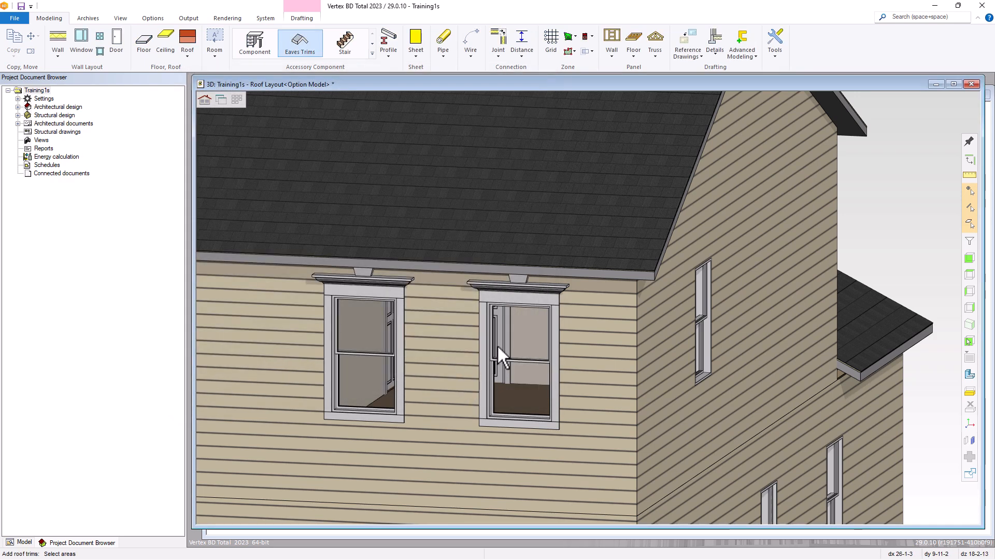
Apply the eave trim to both slopes of the main roof and both slopes of the lower extension roof, and inspect the roof corner
{"action": "left_click", "coordinate": [571, 247]}
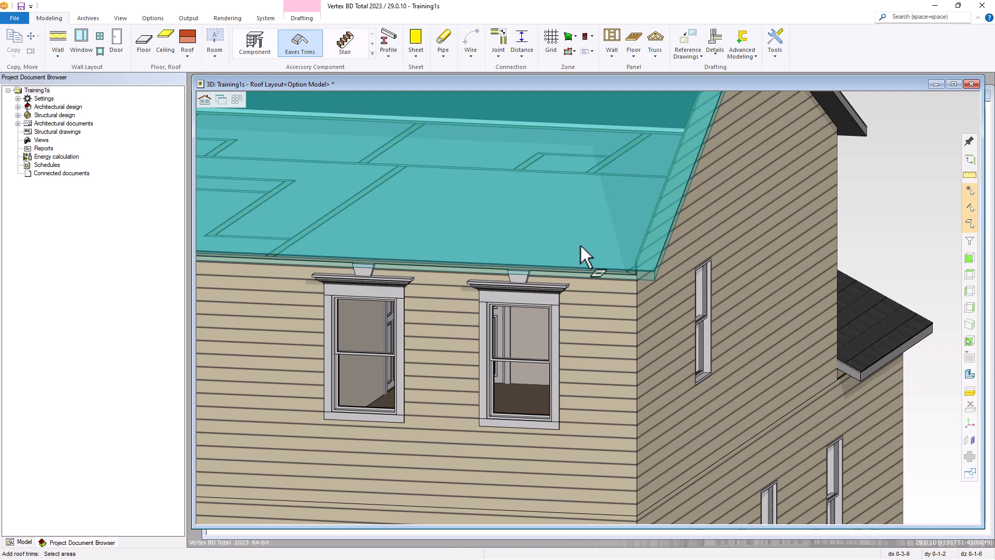
{"action": "middle_click_drag", "start_coordinate": [580, 245], "coordinate": [530, 278]}
{"action": "scroll", "coordinate": [586, 311], "scroll_direction": "down", "scroll_amount": 5}
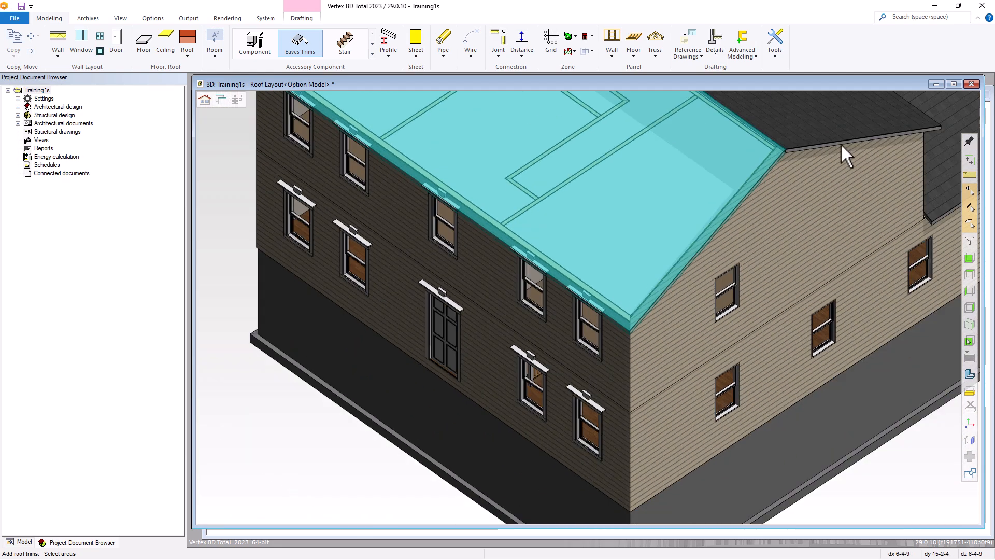
{"action": "left_click", "coordinate": [815, 131]}
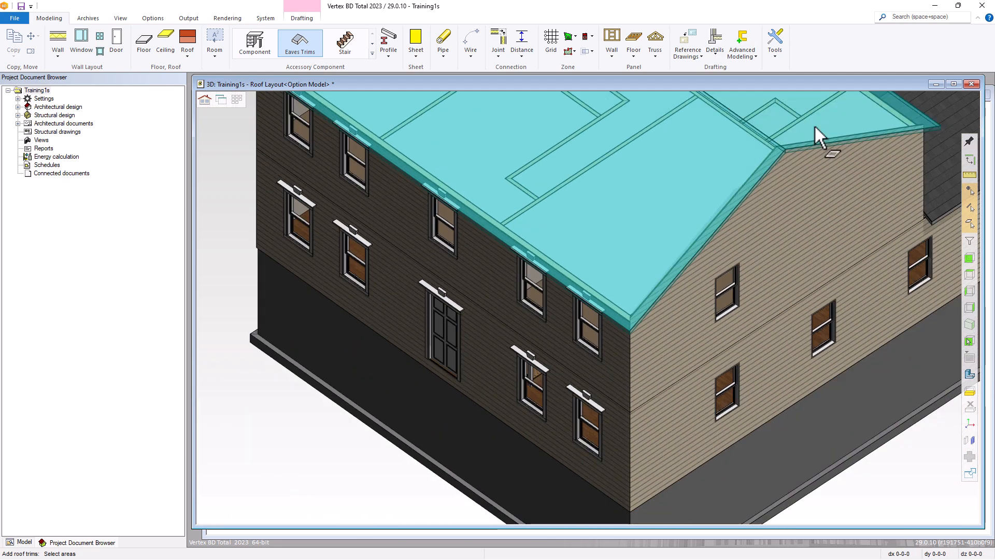
{"action": "left_click", "coordinate": [937, 153]}
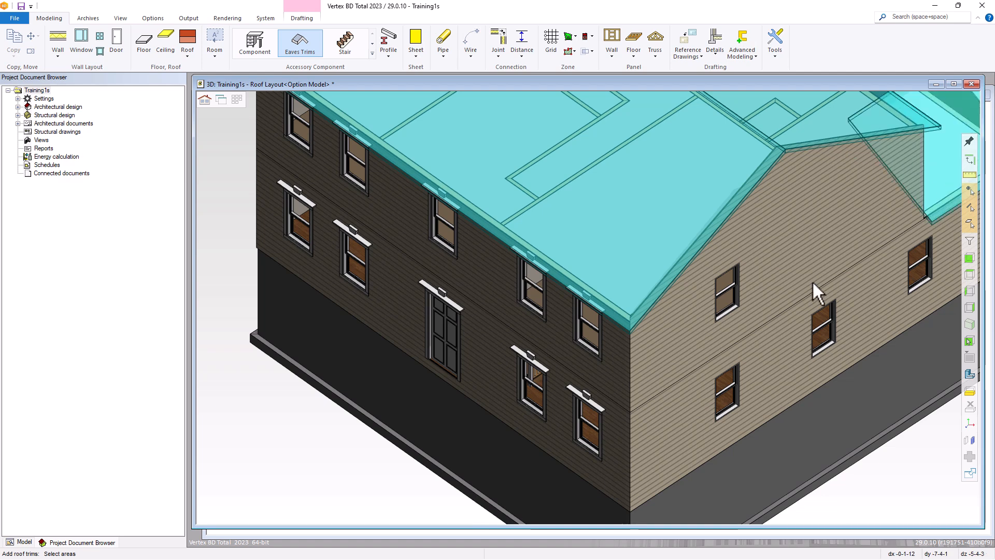
{"action": "scroll", "coordinate": [804, 272], "scroll_direction": "down", "scroll_amount": 3}
{"action": "left_click", "coordinate": [861, 127]}
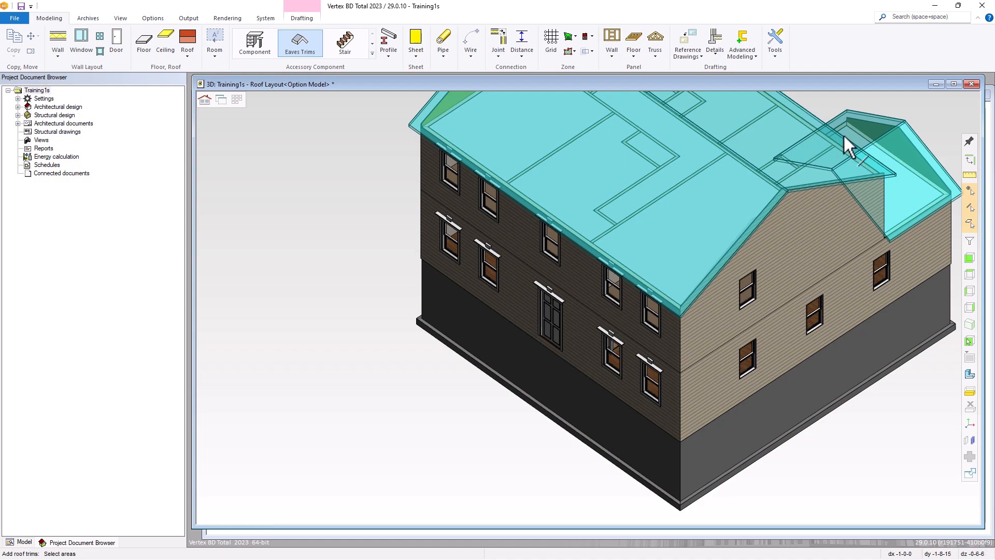
{"action": "right_click", "coordinate": [843, 133]}
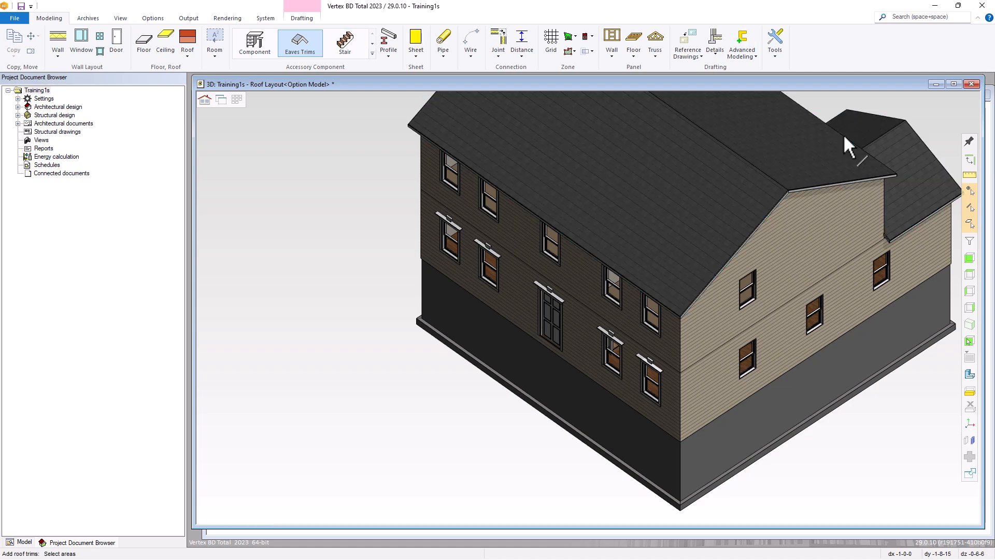
{"action": "scroll", "coordinate": [617, 285], "scroll_direction": "up", "scroll_amount": 5}
{"action": "scroll", "coordinate": [588, 307], "scroll_direction": "up", "scroll_amount": 6}
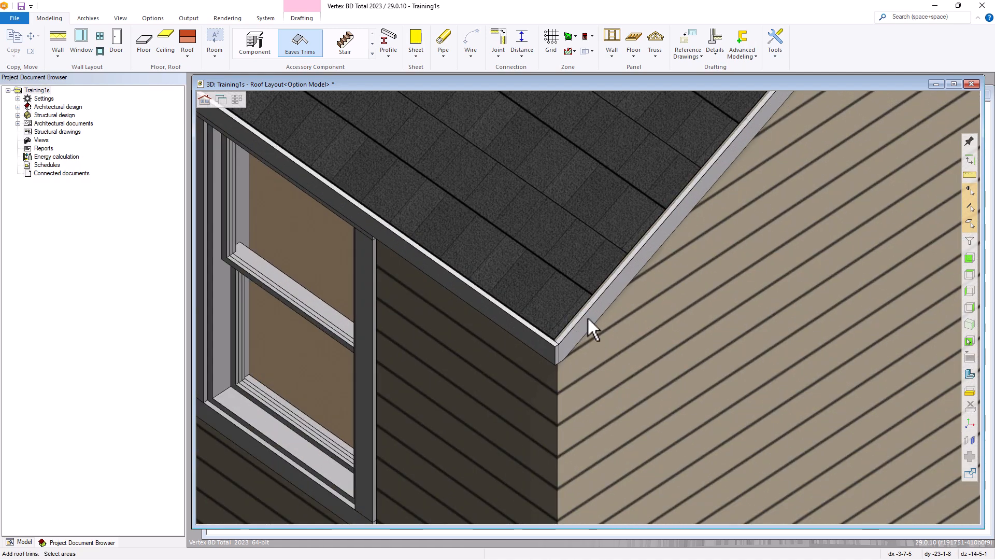
{"action": "middle_click_drag", "start_coordinate": [580, 320], "coordinate": [581, 278]}
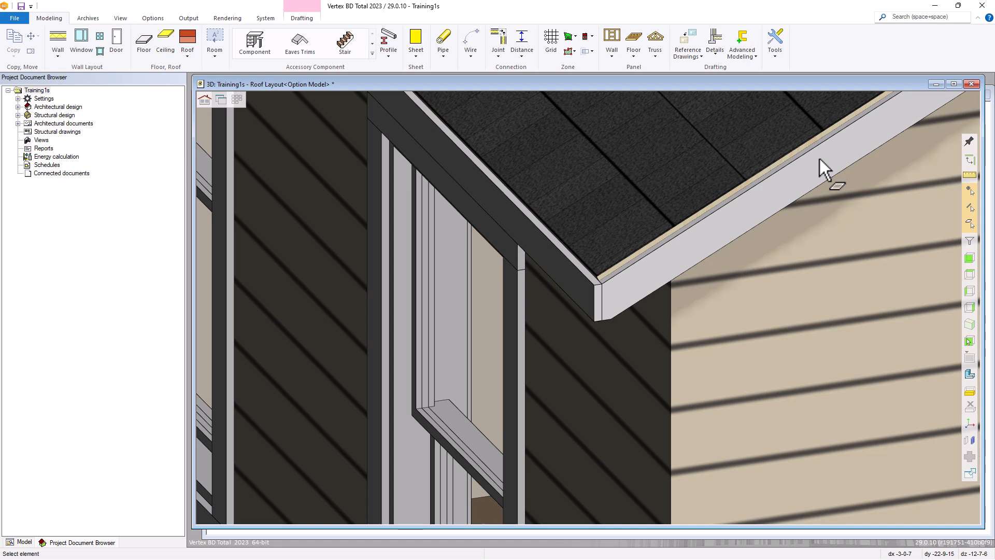
{"action": "scroll", "coordinate": [670, 305], "scroll_direction": "down", "scroll_amount": 5}
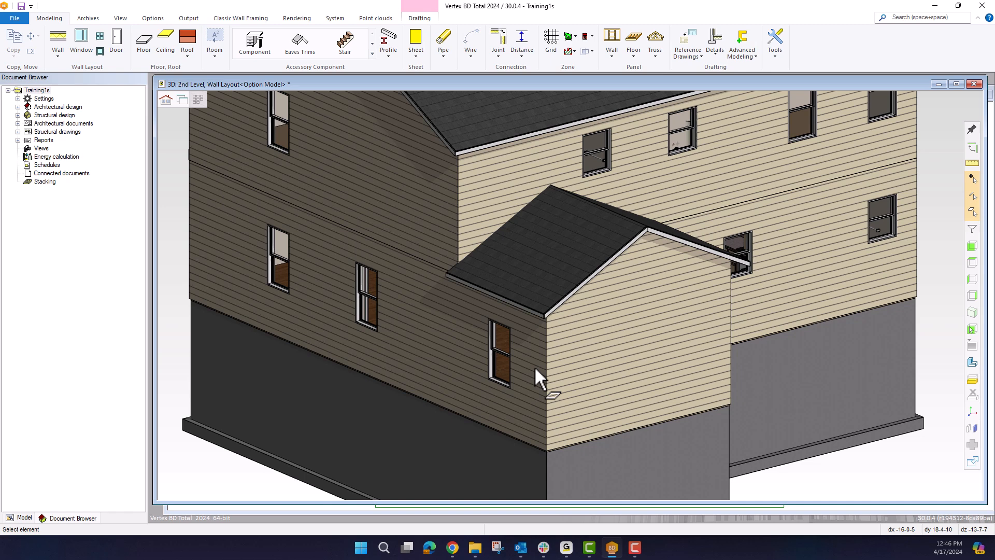
Add the 1x4 corner trim from the Corner Trims library between the extension's long side wall and its gable wall
{"action": "left_click", "coordinate": [535, 371]}
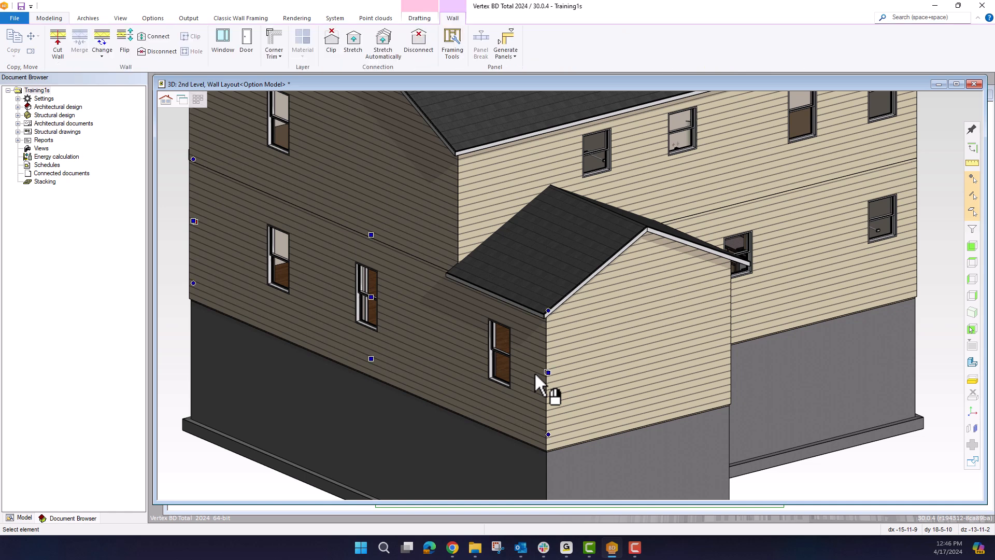
{"action": "left_click", "coordinate": [576, 366], "text": "ctrl"}
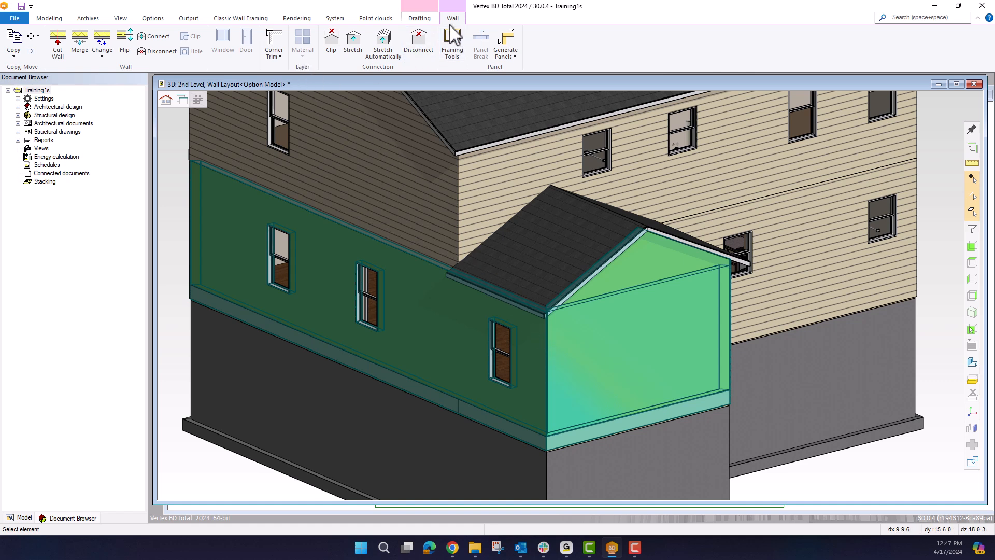
{"action": "left_click", "coordinate": [280, 57]}
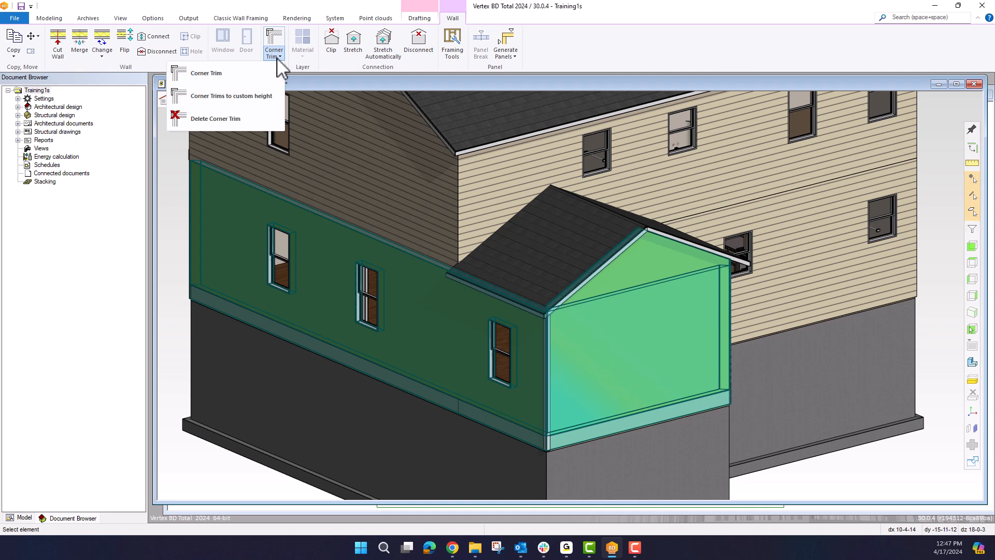
{"action": "left_click", "coordinate": [238, 76]}
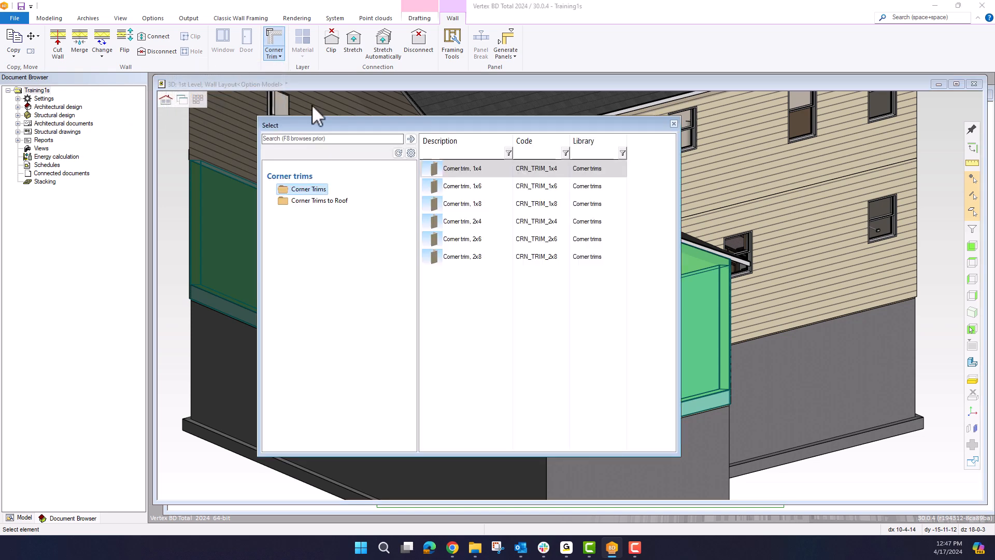
{"action": "left_click", "coordinate": [436, 177]}
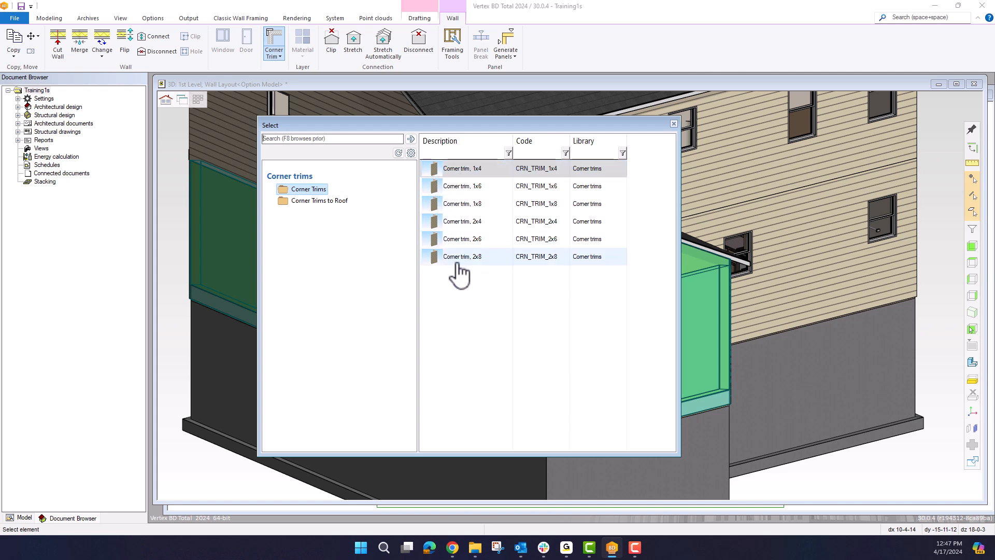
{"action": "mouse_move", "coordinate": [457, 263]}
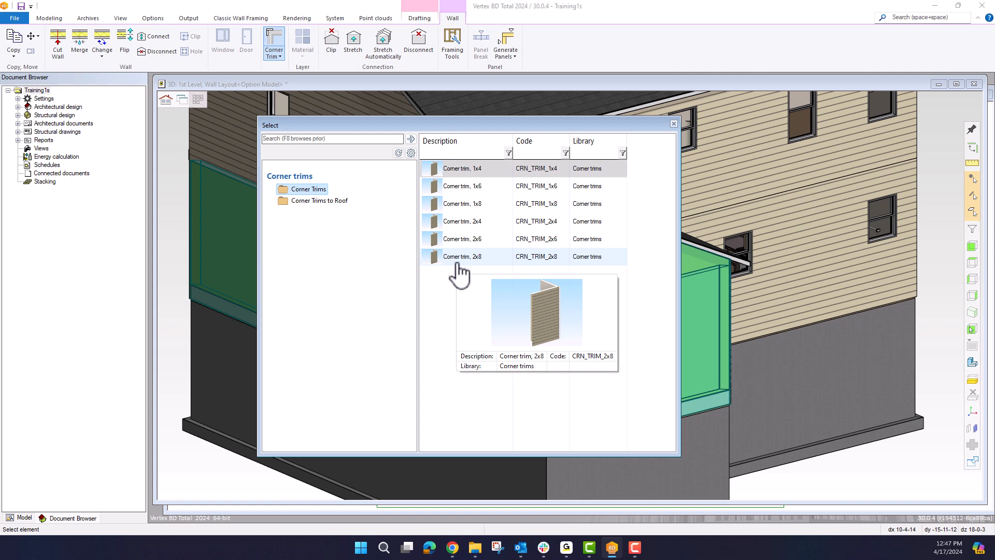
{"action": "left_click", "coordinate": [343, 201]}
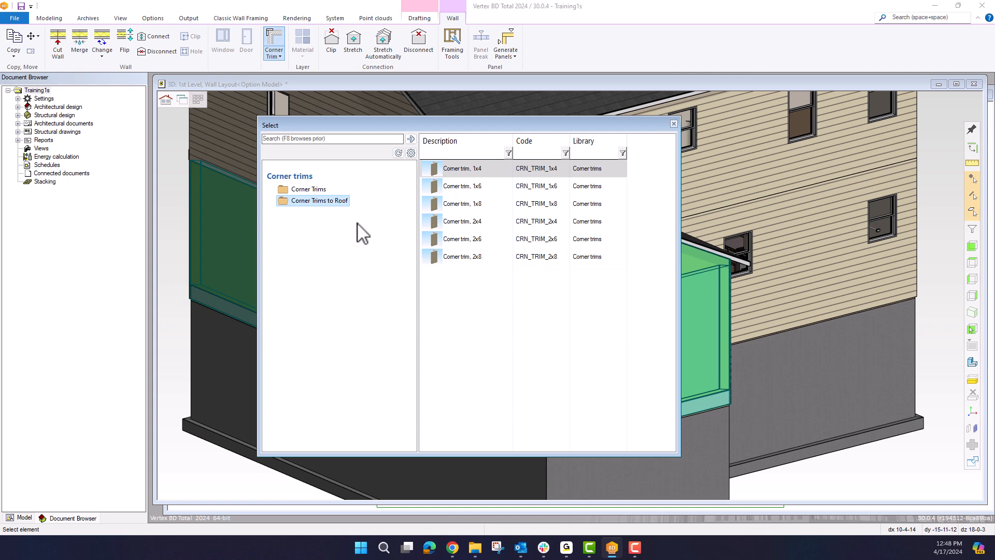
{"action": "left_click", "coordinate": [316, 190]}
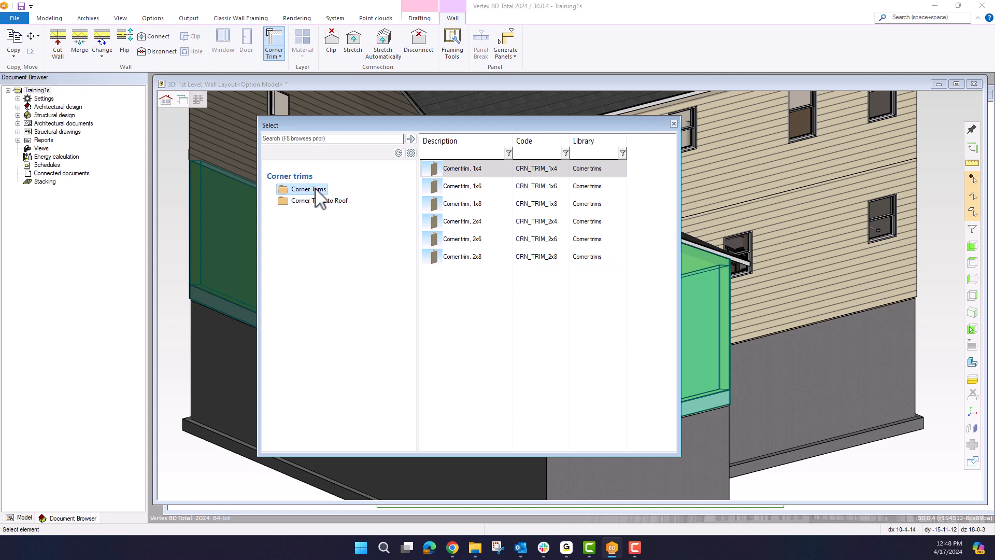
{"action": "double_click", "coordinate": [463, 171]}
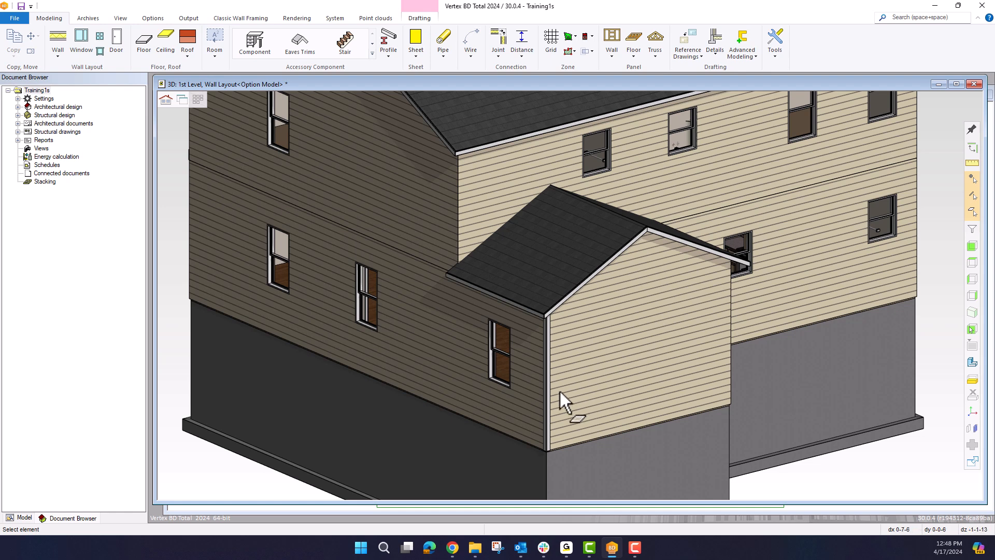
Delete the corner trim between the extension's long side wall and its gable wall
{"action": "scroll", "coordinate": [565, 280], "scroll_direction": "up", "scroll_amount": 2}
{"action": "middle_click_drag", "start_coordinate": [559, 150], "coordinate": [564, 285]}
{"action": "scroll", "coordinate": [571, 303], "scroll_direction": "up", "scroll_amount": 3}
{"action": "scroll", "coordinate": [565, 286], "scroll_direction": "up", "scroll_amount": 1}
{"action": "middle_click_drag", "start_coordinate": [577, 333], "coordinate": [571, 297]}
{"action": "scroll", "coordinate": [573, 297], "scroll_direction": "down", "scroll_amount": 4}
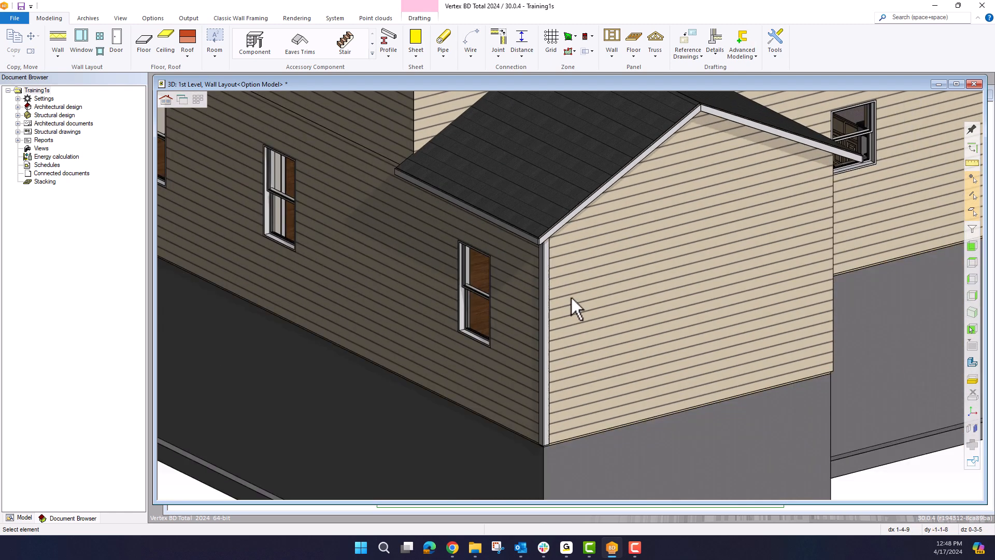
{"action": "left_click", "coordinate": [610, 294]}
{"action": "left_click", "coordinate": [529, 319], "text": "ctrl"}
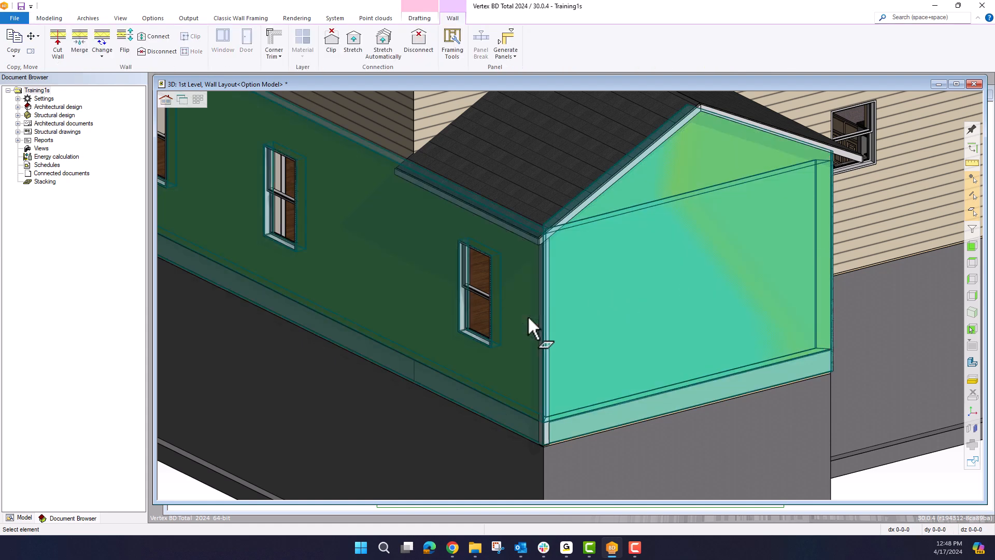
{"action": "left_click", "coordinate": [280, 54]}
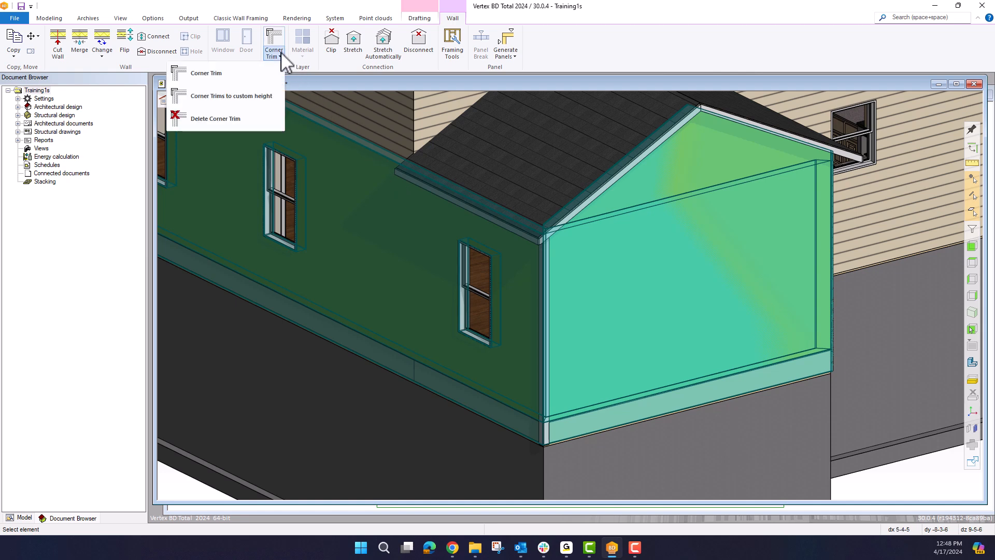
{"action": "left_click", "coordinate": [226, 120]}
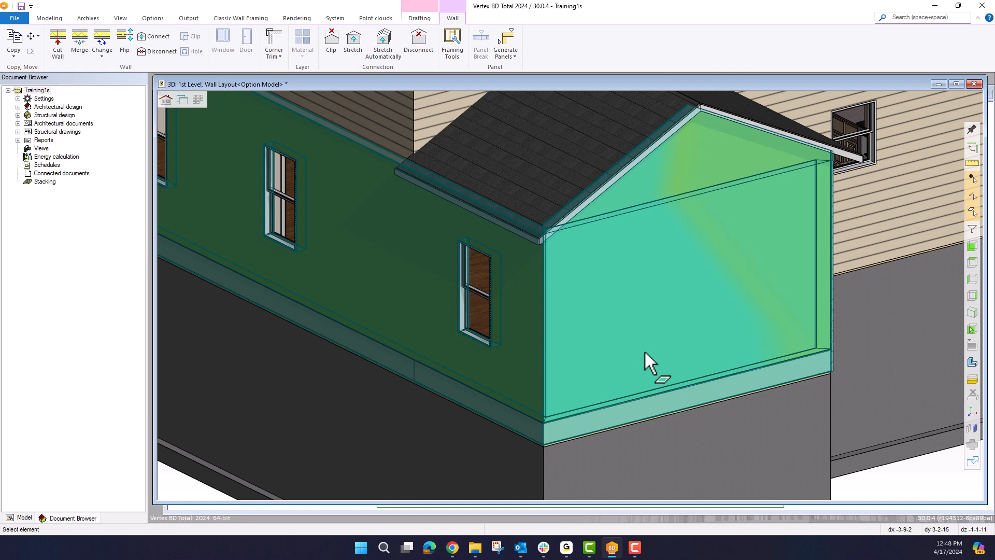
{"action": "key", "text": "Escape"}
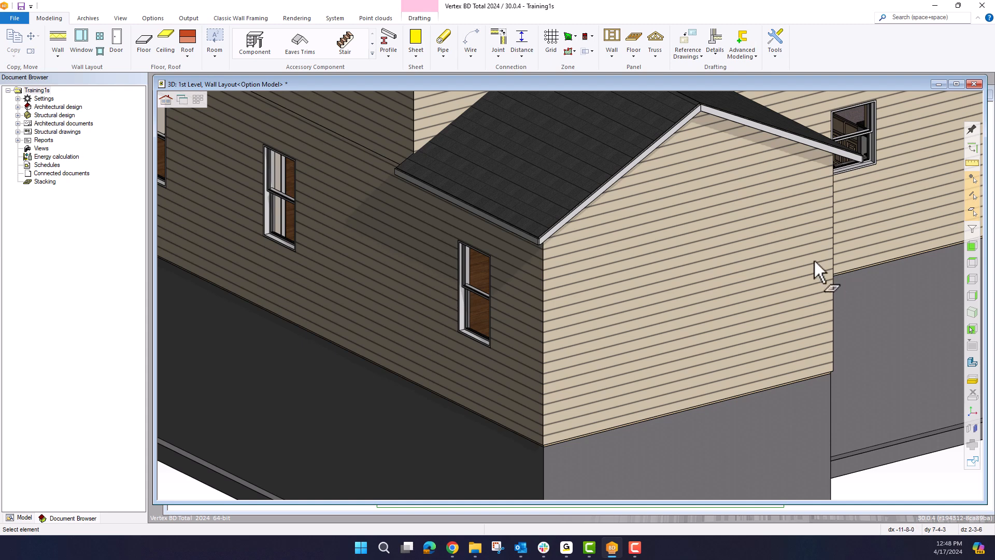
Add 1x4 corner trims from the Corner Trims to Roof library to the extension's two side walls and gable wall, and check them under the eaves
{"action": "left_click", "coordinate": [506, 352]}
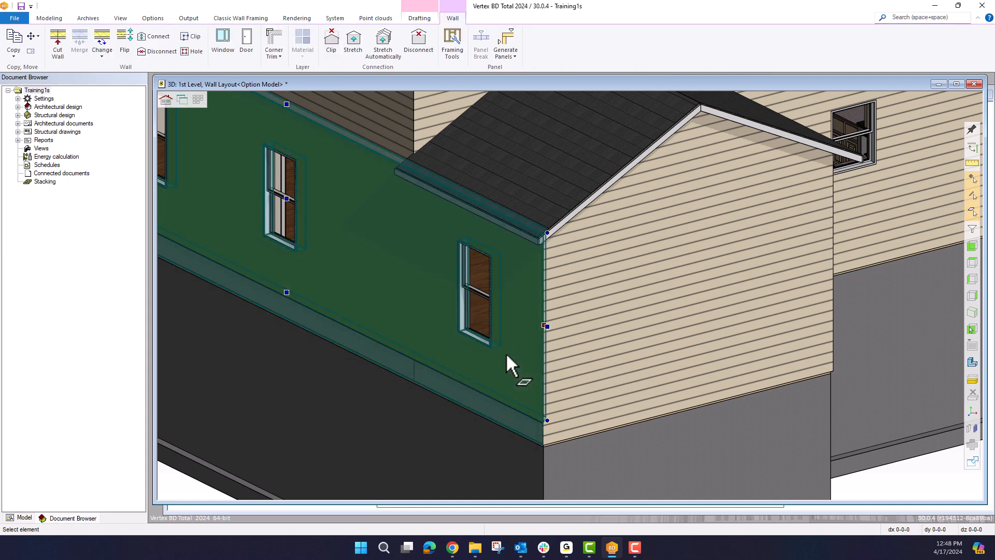
{"action": "left_click", "coordinate": [605, 335], "text": "ctrl"}
{"action": "scroll", "coordinate": [614, 341], "scroll_direction": "down", "scroll_amount": 1}
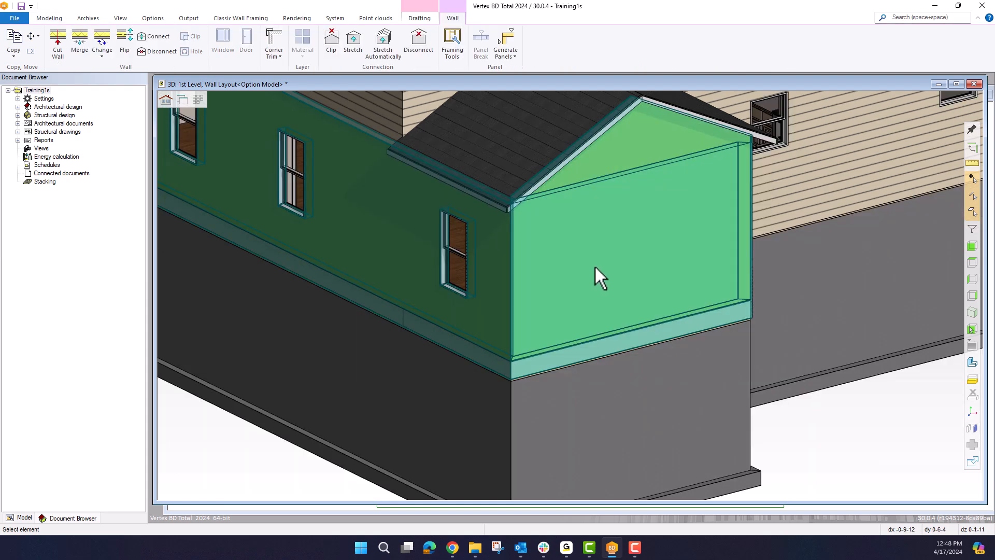
{"action": "middle_click_drag", "start_coordinate": [611, 241], "coordinate": [683, 291]}
{"action": "left_click", "coordinate": [876, 253], "text": "ctrl"}
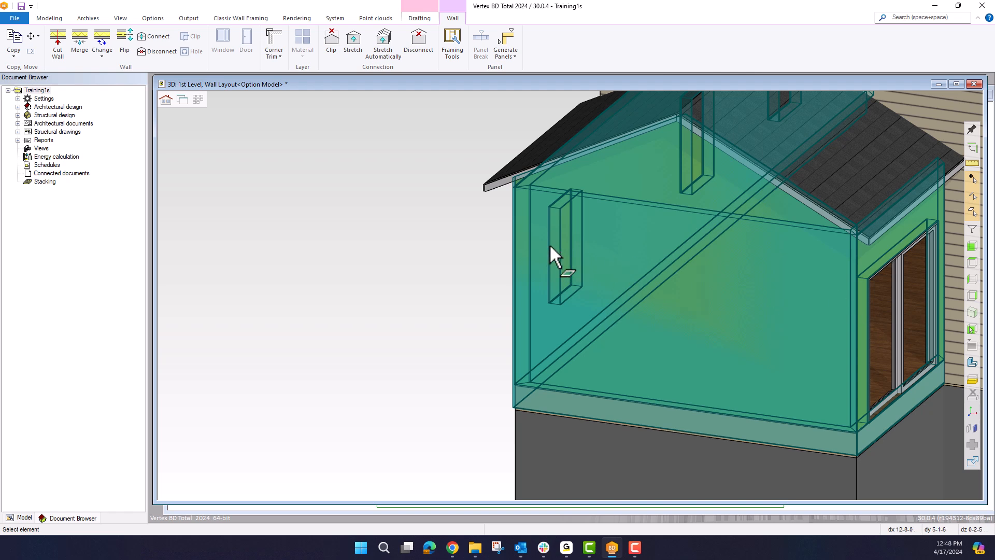
{"action": "left_click", "coordinate": [274, 56]}
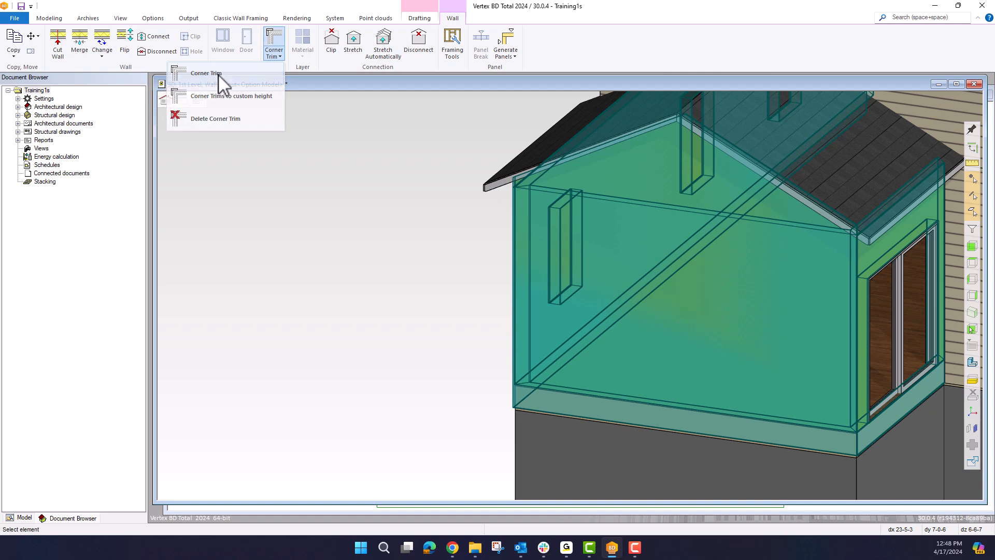
{"action": "left_click", "coordinate": [218, 74]}
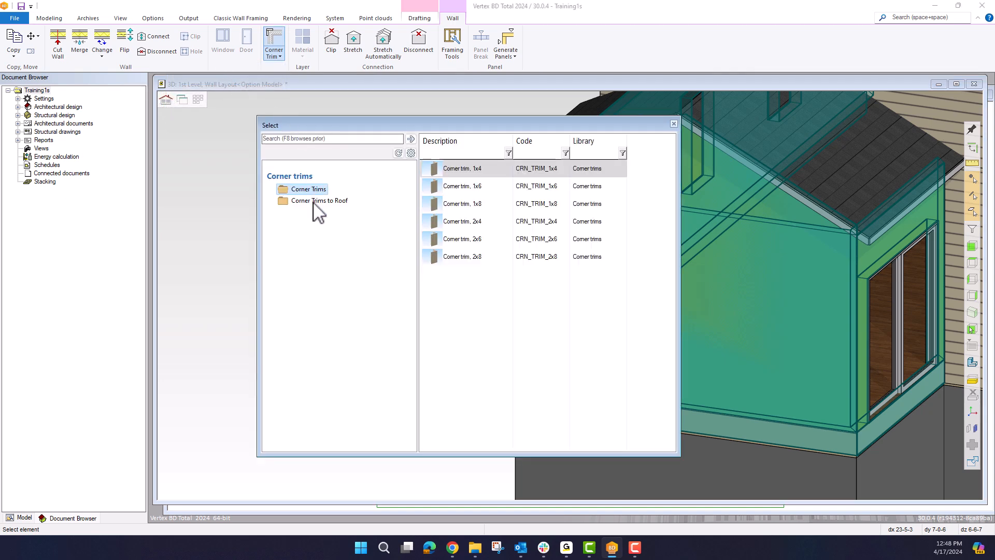
{"action": "left_click", "coordinate": [329, 203]}
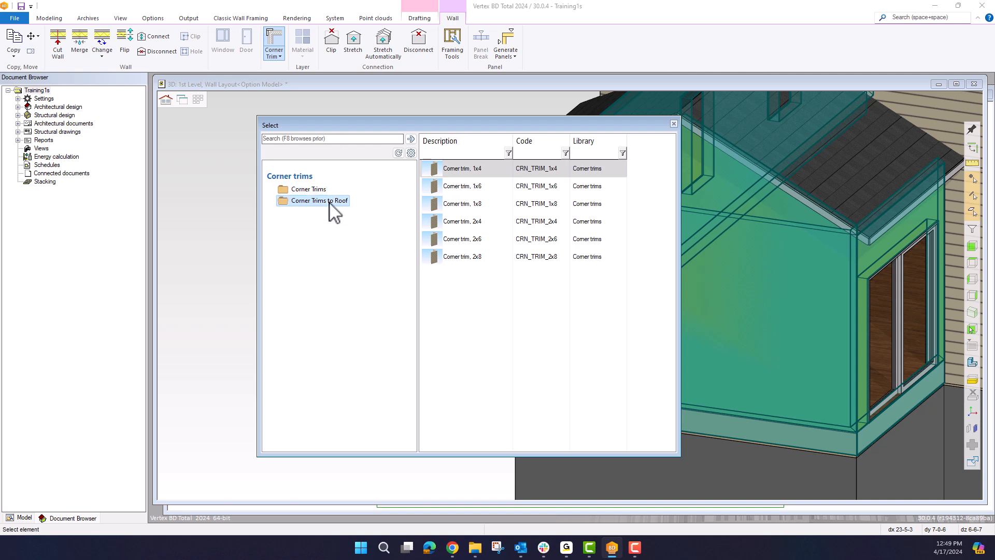
{"action": "left_click", "coordinate": [438, 170]}
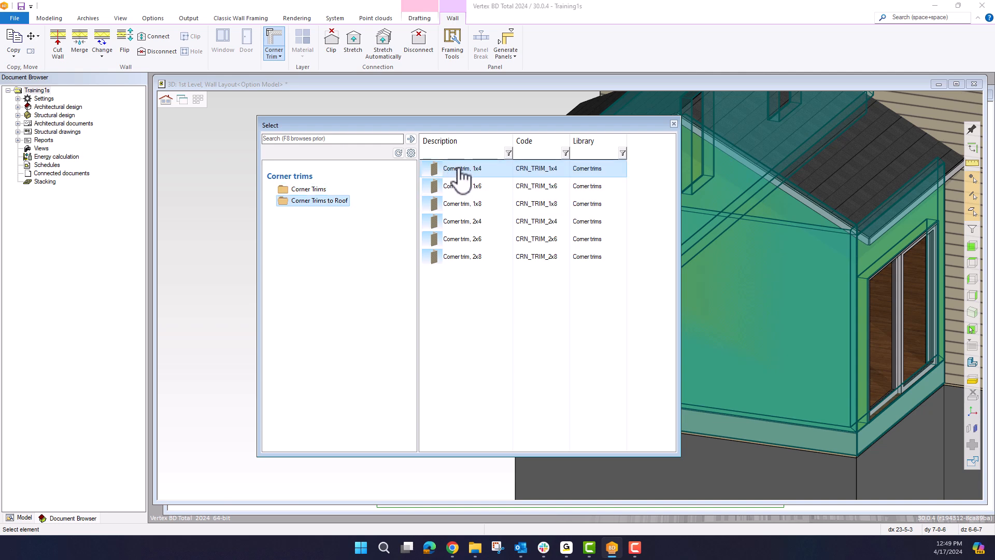
{"action": "double_click", "coordinate": [458, 173]}
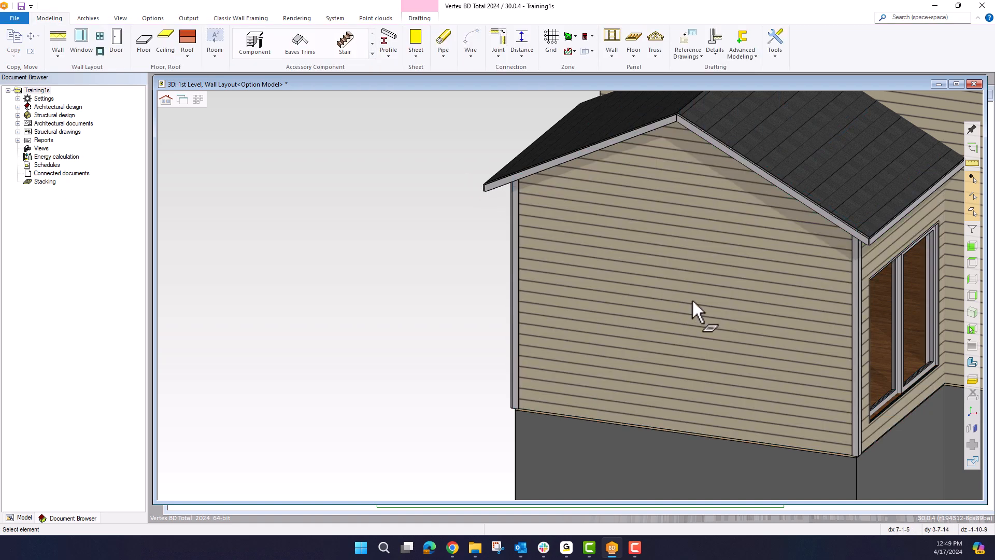
{"action": "scroll", "coordinate": [570, 293], "scroll_direction": "down", "scroll_amount": 3}
{"action": "scroll", "coordinate": [570, 291], "scroll_direction": "up", "scroll_amount": 6}
{"action": "scroll", "coordinate": [579, 316], "scroll_direction": "down", "scroll_amount": 3}
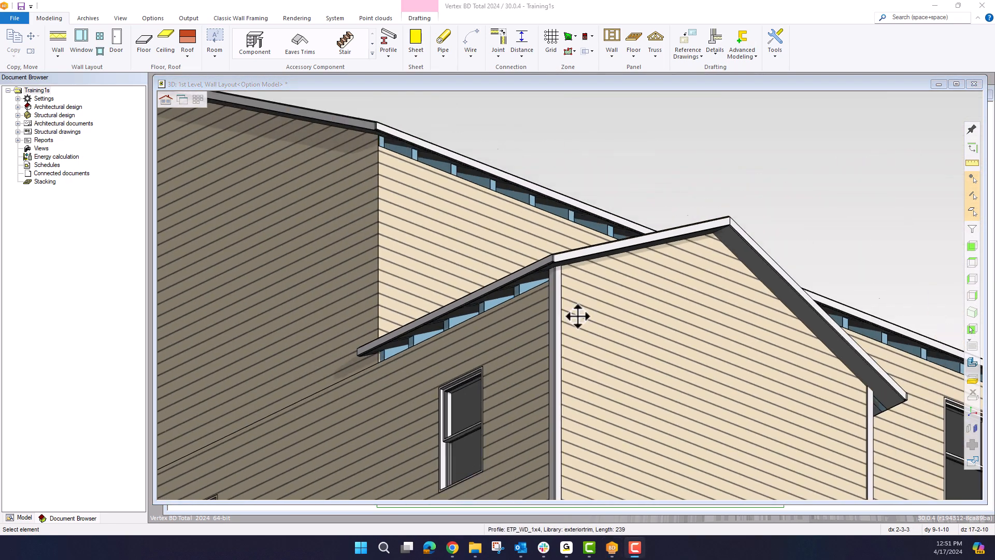
Add 1x4 Corner Trims to Roof to the main house's first-level rear, front and both side walls, and check the front corners
{"action": "scroll", "coordinate": [578, 316], "scroll_direction": "down", "scroll_amount": 2}
{"action": "mouse_move", "coordinate": [389, 345]}
{"action": "middle_mouse_down"}
{"action": "mouse_move", "coordinate": [442, 382]}
{"action": "mouse_move", "coordinate": [478, 362]}
{"action": "mouse_move", "coordinate": [518, 366]}
{"action": "mouse_move", "coordinate": [571, 294]}
{"action": "middle_mouse_up"}
{"action": "scroll", "coordinate": [571, 294], "scroll_direction": "down", "scroll_amount": 3}
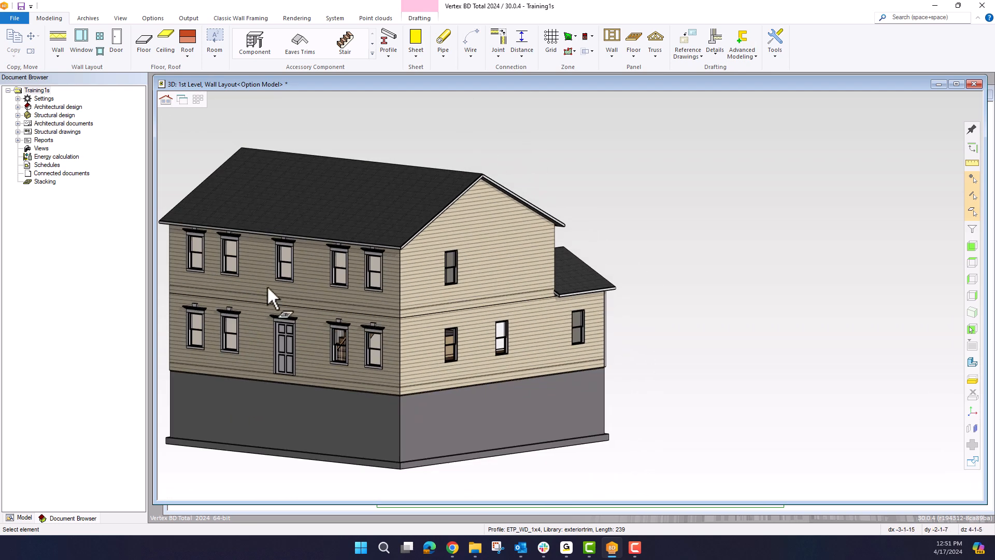
{"action": "middle_click_drag", "start_coordinate": [213, 297], "coordinate": [713, 293]}
{"action": "scroll", "coordinate": [658, 278], "scroll_direction": "up", "scroll_amount": 2}
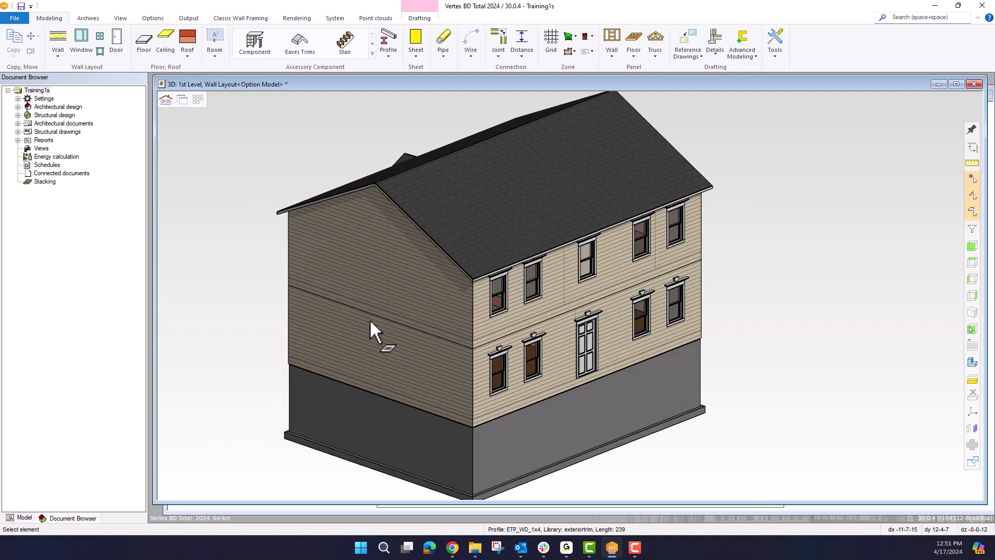
{"action": "middle_click_drag", "start_coordinate": [382, 317], "coordinate": [425, 295]}
{"action": "scroll", "coordinate": [275, 324], "scroll_direction": "up", "scroll_amount": 2}
{"action": "left_click", "coordinate": [266, 325]}
{"action": "left_click", "coordinate": [399, 312], "text": "ctrl"}
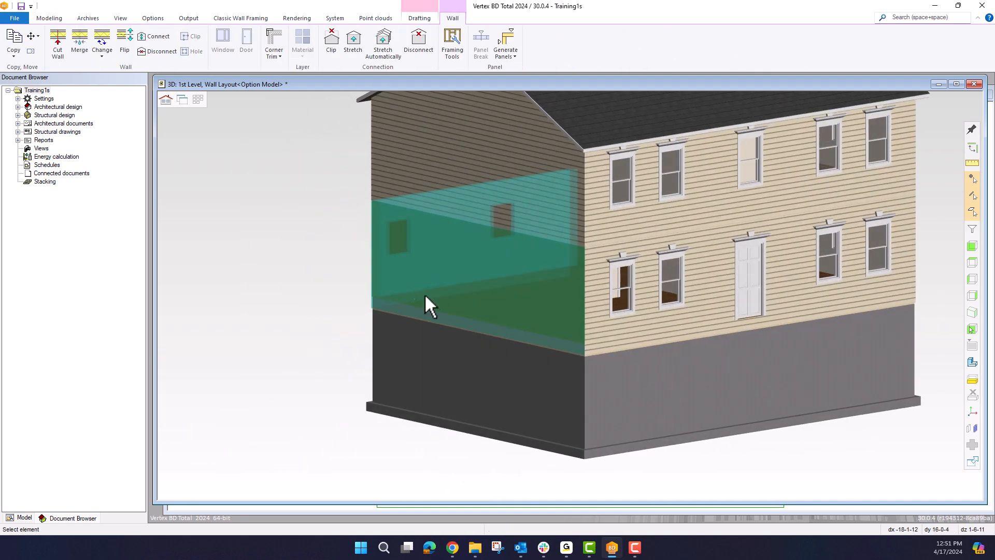
{"action": "left_click", "coordinate": [712, 294], "text": "ctrl"}
{"action": "scroll", "coordinate": [654, 311], "scroll_direction": "down", "scroll_amount": 2}
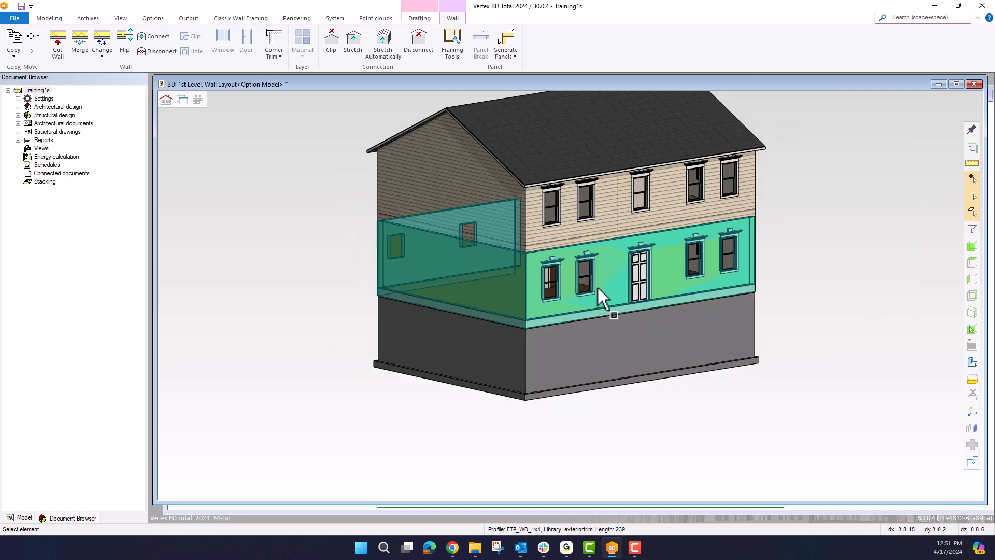
{"action": "middle_click_drag", "start_coordinate": [662, 256], "coordinate": [784, 273]}
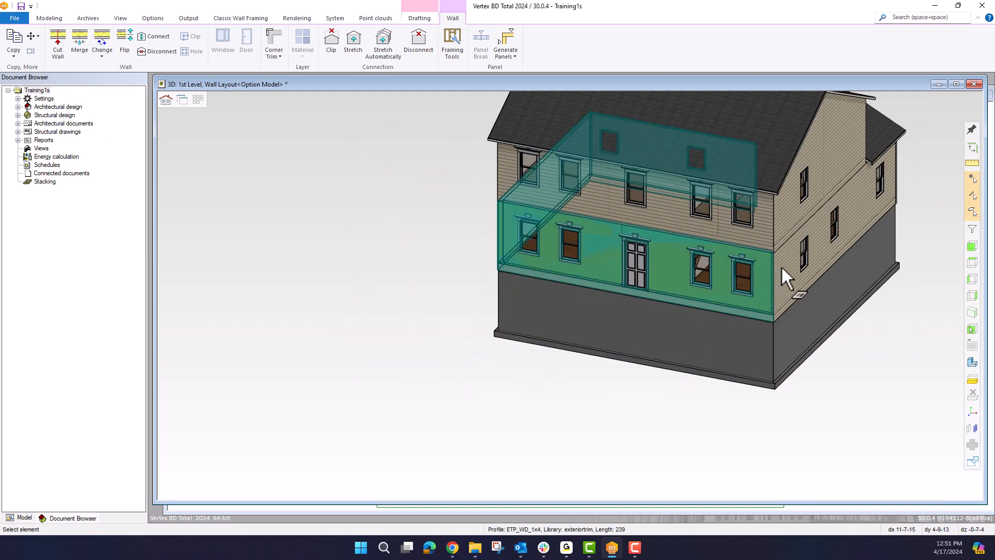
{"action": "left_click", "coordinate": [786, 266], "text": "ctrl"}
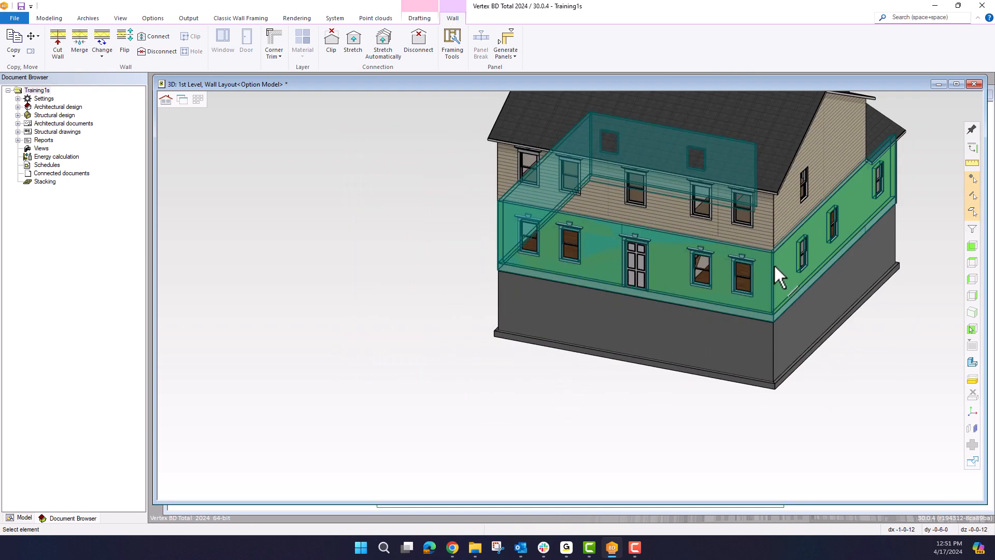
{"action": "left_click", "coordinate": [280, 56]}
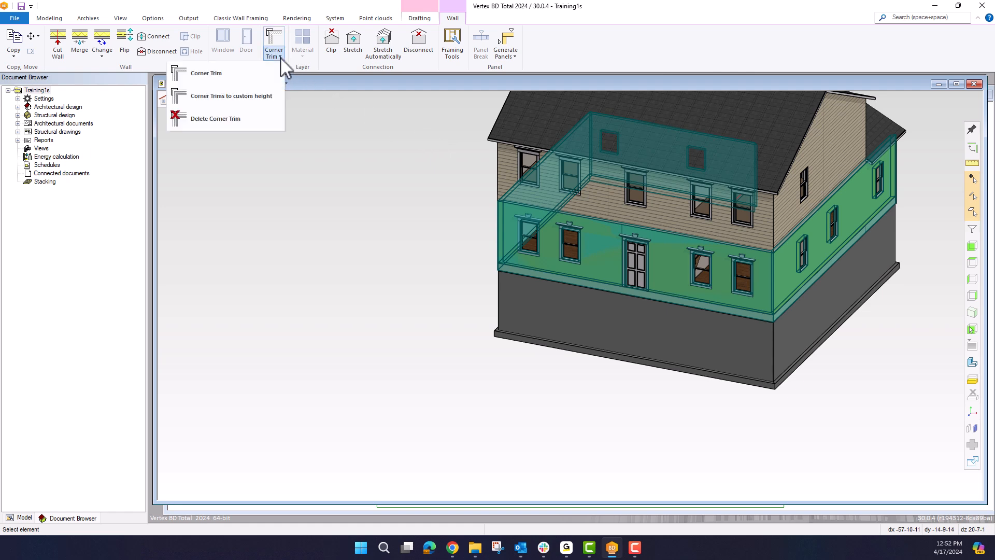
{"action": "left_click", "coordinate": [225, 74]}
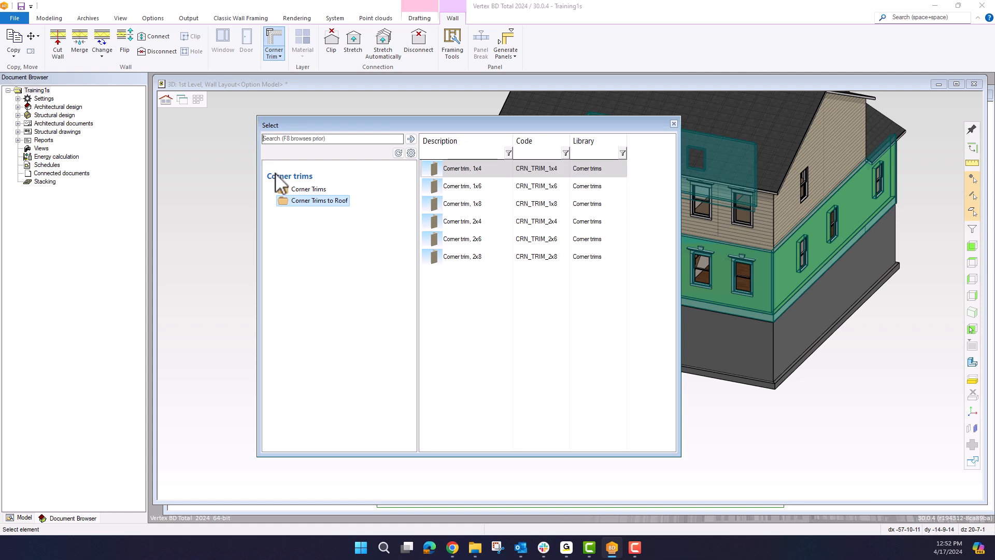
{"action": "left_click", "coordinate": [311, 202]}
{"action": "double_click", "coordinate": [446, 169]}
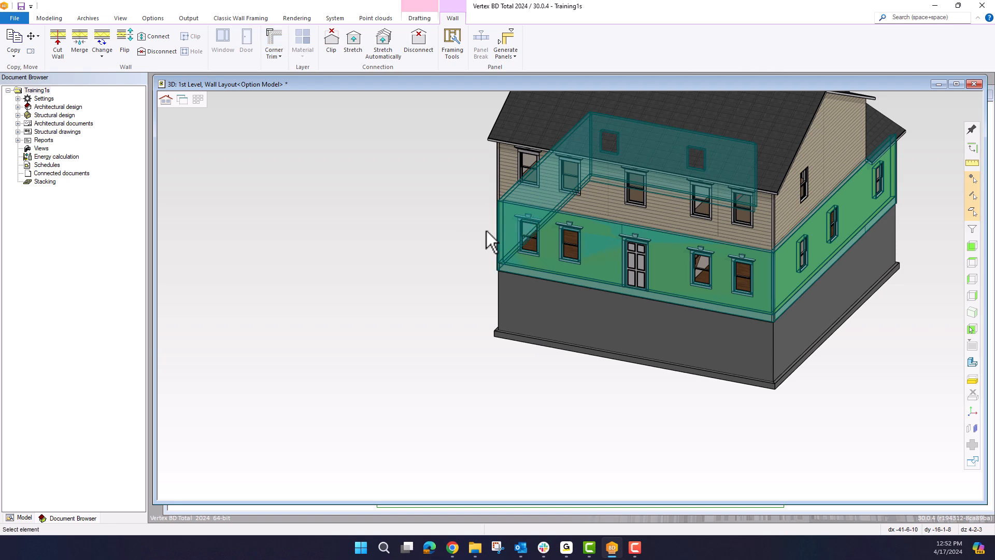
{"action": "scroll", "coordinate": [570, 292], "scroll_direction": "up", "scroll_amount": 4}
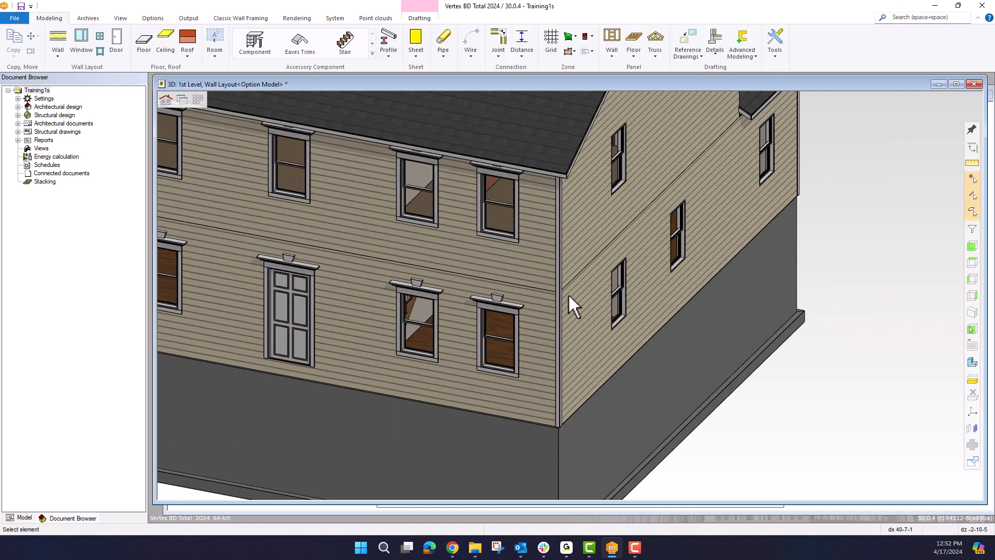
{"action": "scroll", "coordinate": [552, 291], "scroll_direction": "down", "scroll_amount": 5}
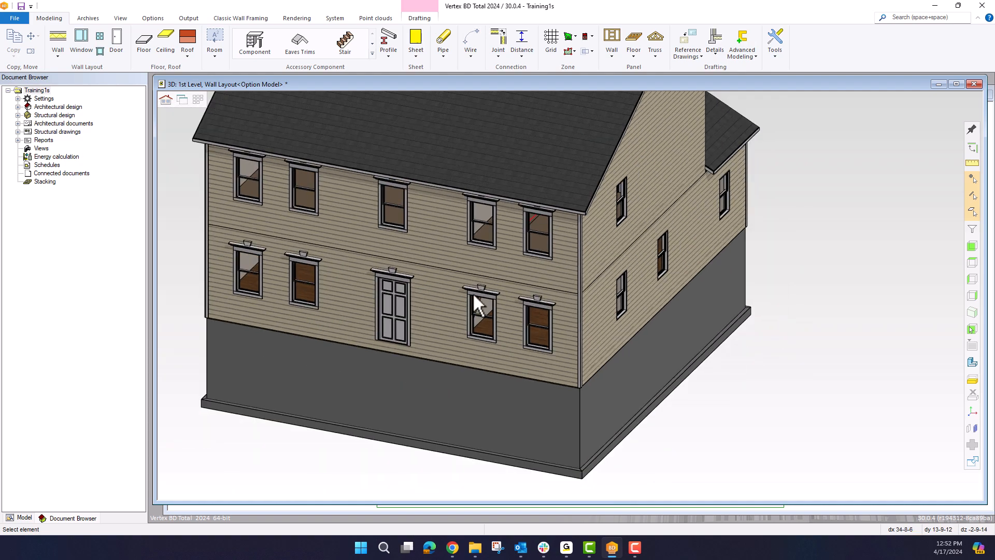
Start a custom-height 1x4 corner trim for the second-level gable side wall and rear wall that meet above the extension roof
{"action": "middle_click_drag", "start_coordinate": [510, 278], "coordinate": [370, 267]}
{"action": "scroll", "coordinate": [596, 303], "scroll_direction": "up", "scroll_amount": 3}
{"action": "scroll", "coordinate": [572, 303], "scroll_direction": "up", "scroll_amount": 2}
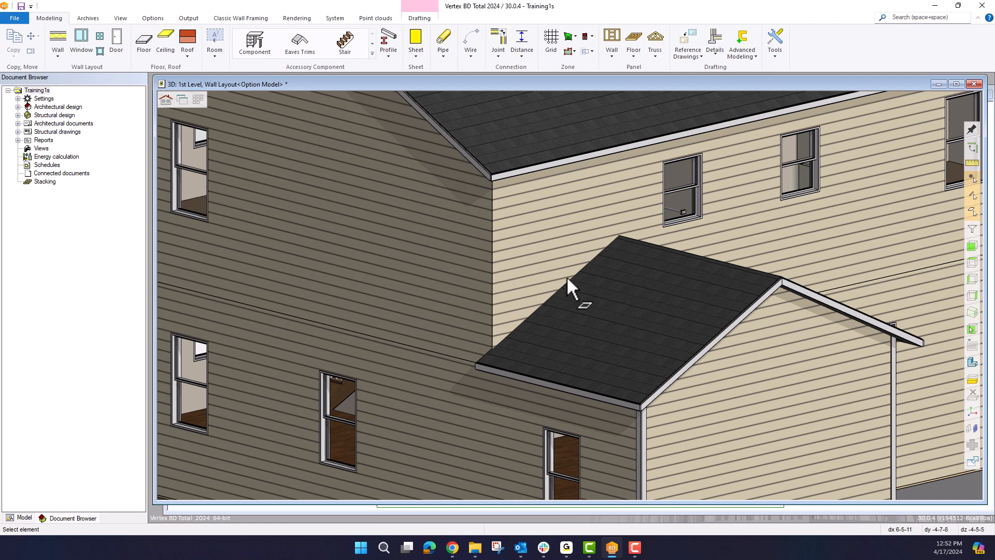
{"action": "scroll", "coordinate": [567, 277], "scroll_direction": "up", "scroll_amount": 2}
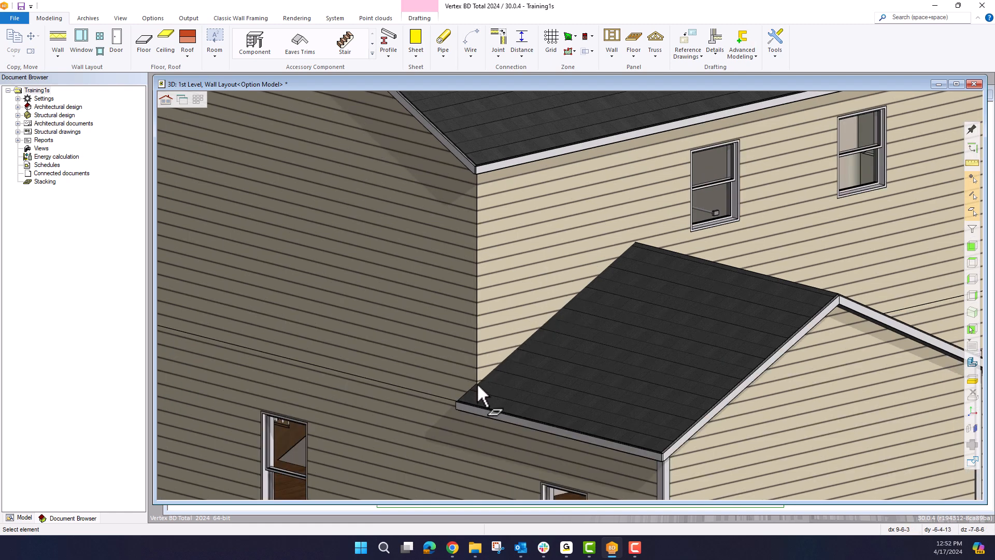
{"action": "left_click", "coordinate": [449, 232]}
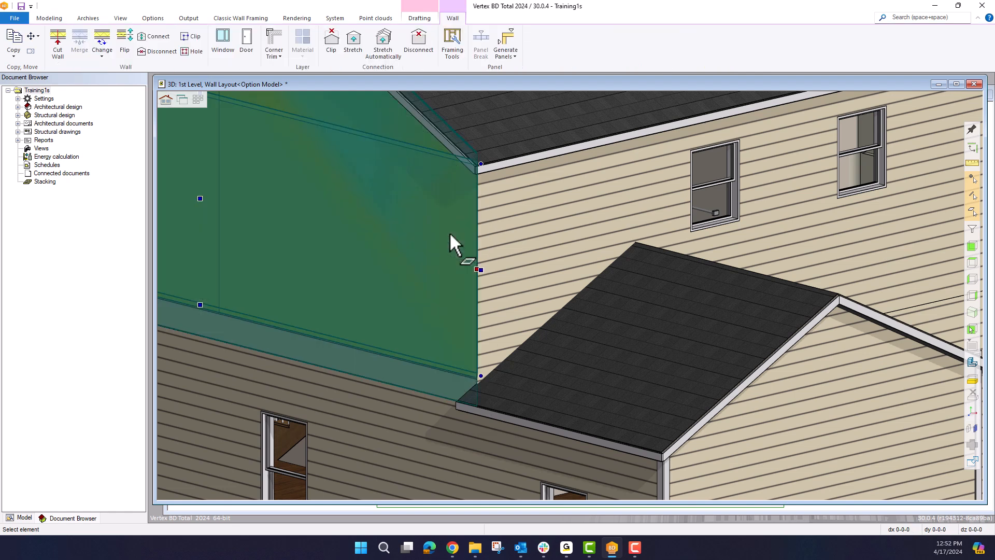
{"action": "left_click", "coordinate": [512, 242], "text": "ctrl"}
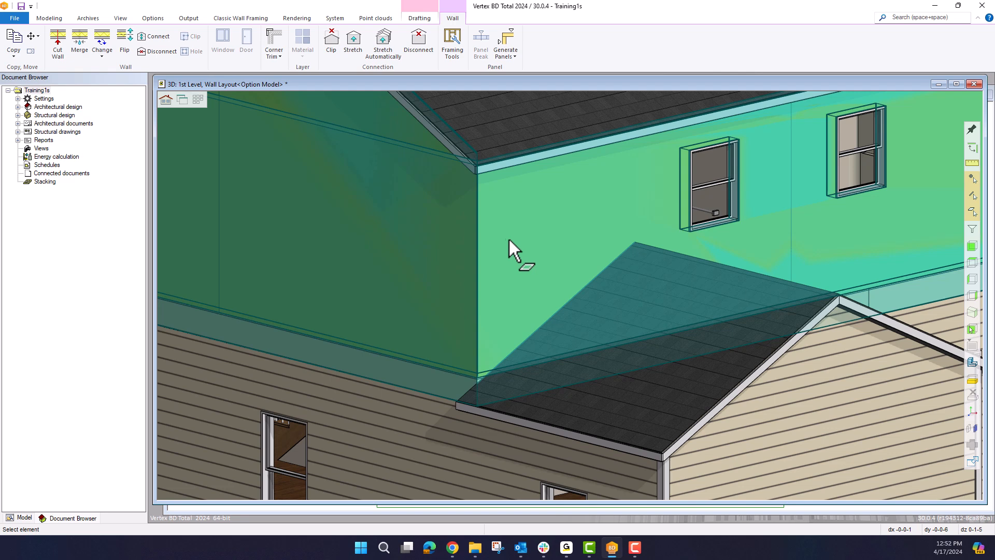
{"action": "left_click", "coordinate": [274, 54]}
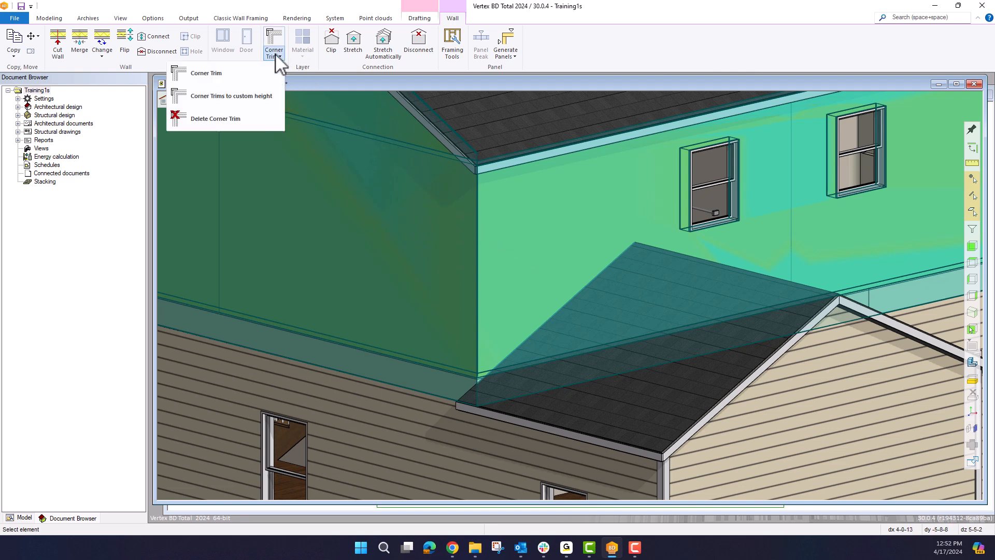
{"action": "left_click", "coordinate": [221, 97]}
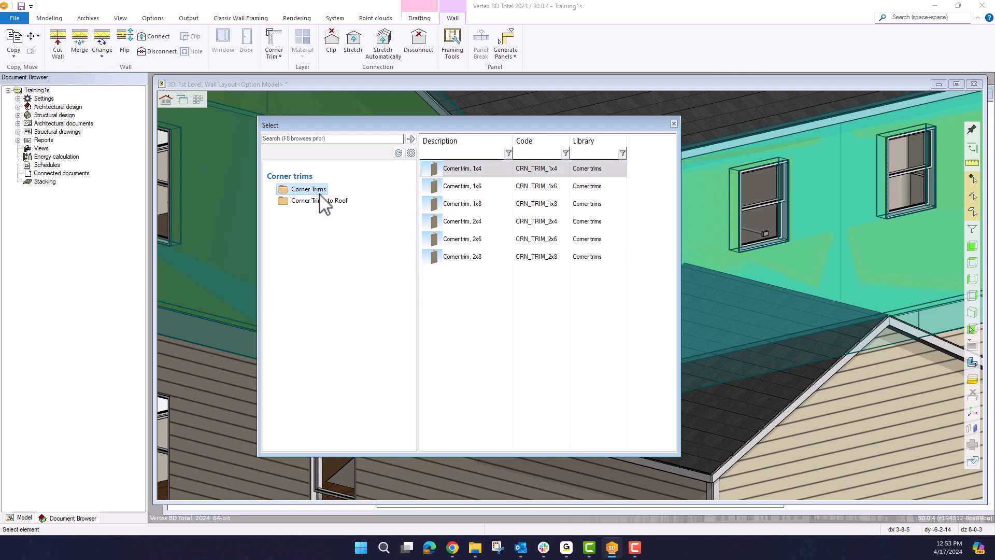
{"action": "double_click", "coordinate": [465, 173]}
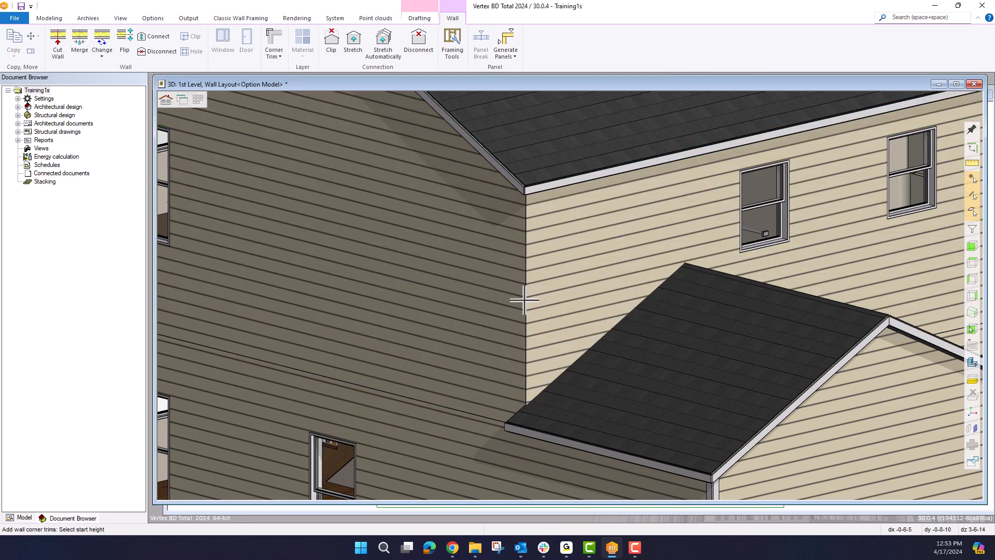
Run the corner trim from the extension's roof surface up to the main roof's underside, moving to the 2nd Level wall layout
{"action": "scroll", "coordinate": [567, 288], "scroll_direction": "up", "scroll_amount": 5}
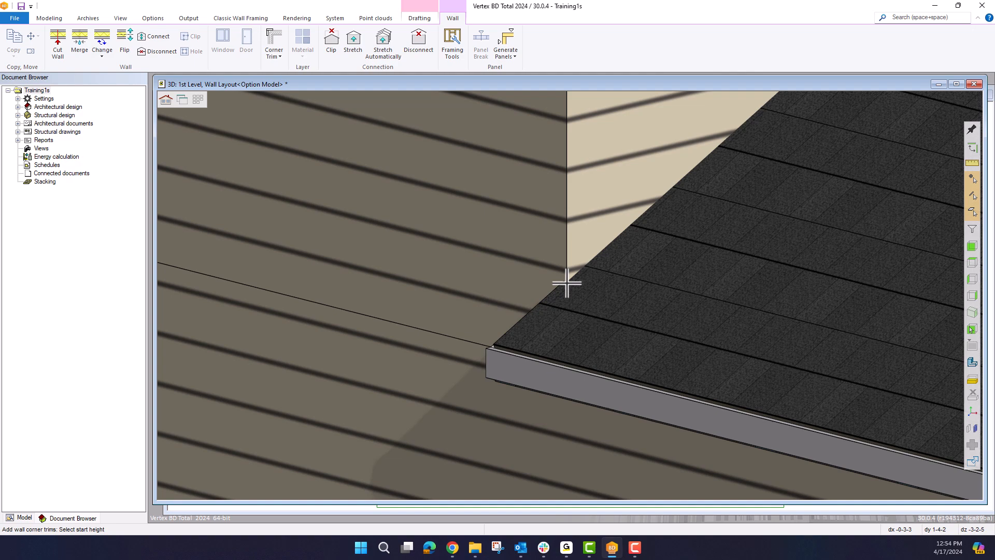
{"action": "left_click", "coordinate": [567, 283]}
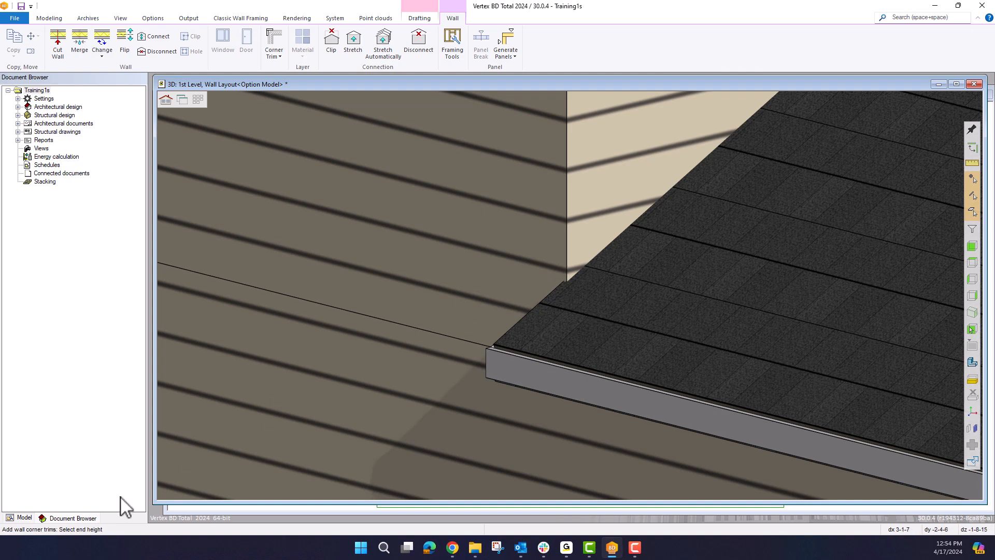
{"action": "scroll", "coordinate": [570, 296], "scroll_direction": "down", "scroll_amount": 5}
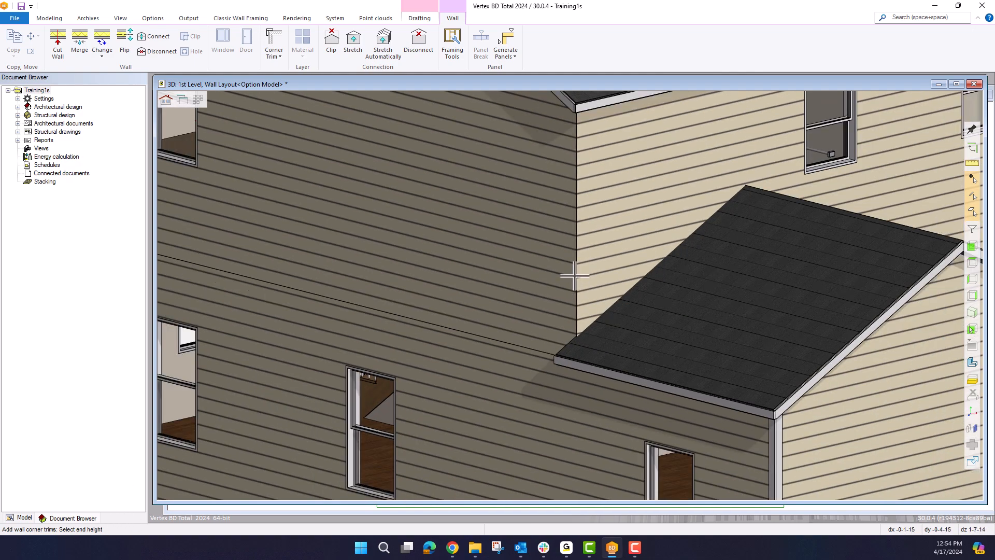
{"action": "middle_click_drag", "start_coordinate": [580, 124], "coordinate": [582, 280]}
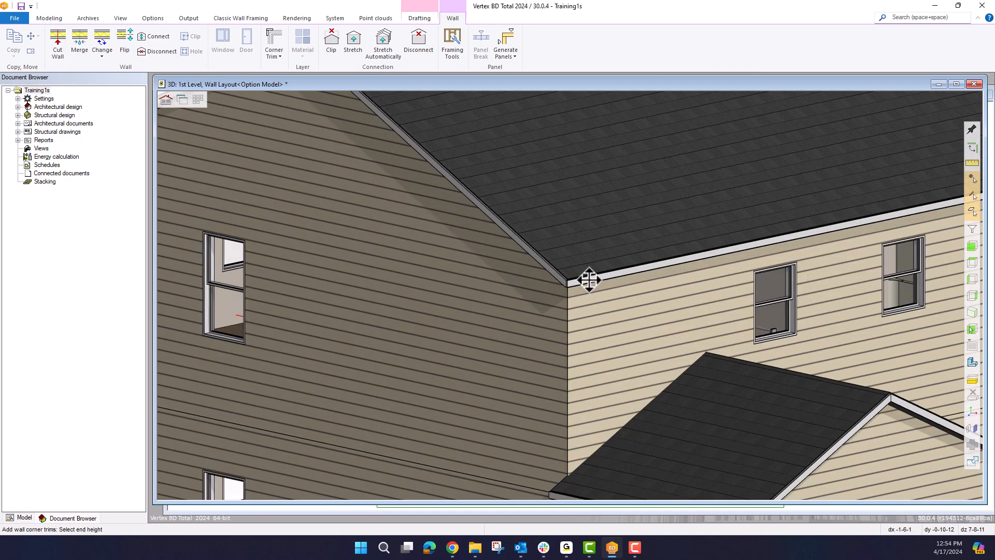
{"action": "scroll", "coordinate": [596, 270], "scroll_direction": "up", "scroll_amount": 5}
{"action": "scroll", "coordinate": [570, 280], "scroll_direction": "up", "scroll_amount": 4}
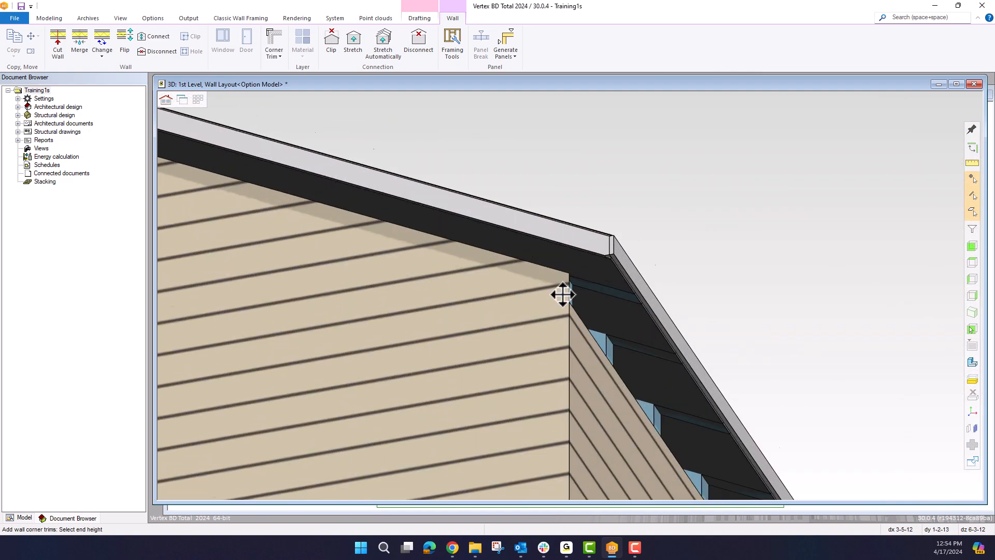
{"action": "left_click", "coordinate": [568, 259]}
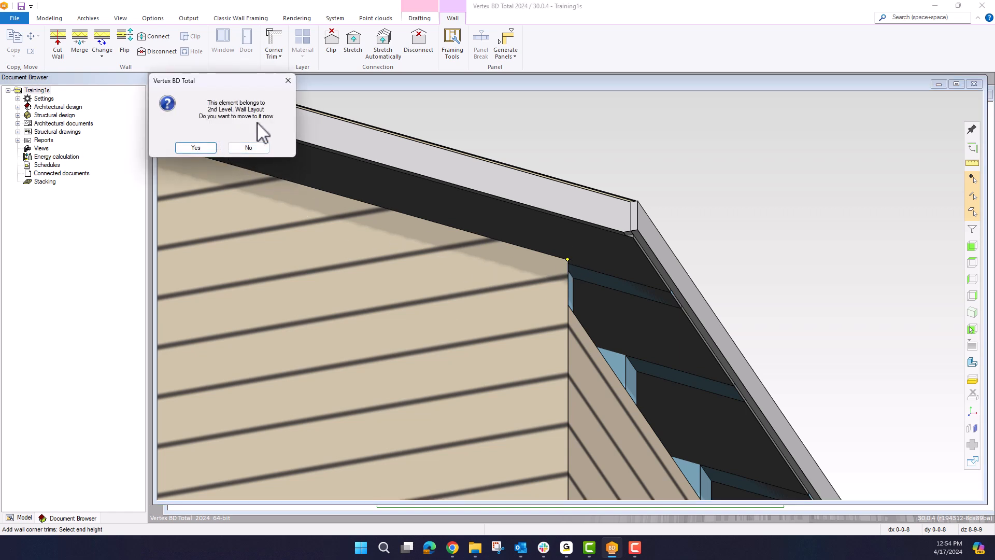
{"action": "left_click", "coordinate": [205, 149]}
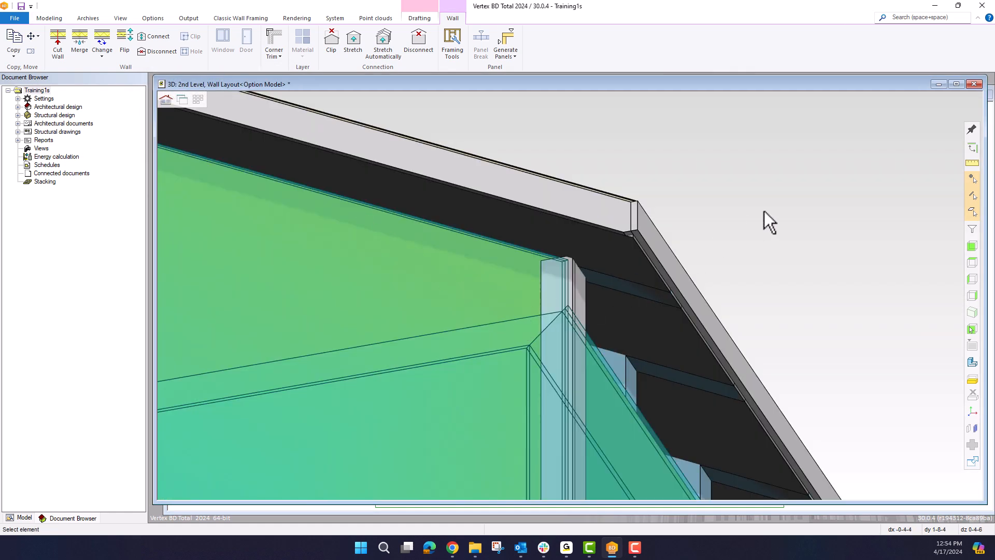
{"action": "left_click", "coordinate": [705, 213]}
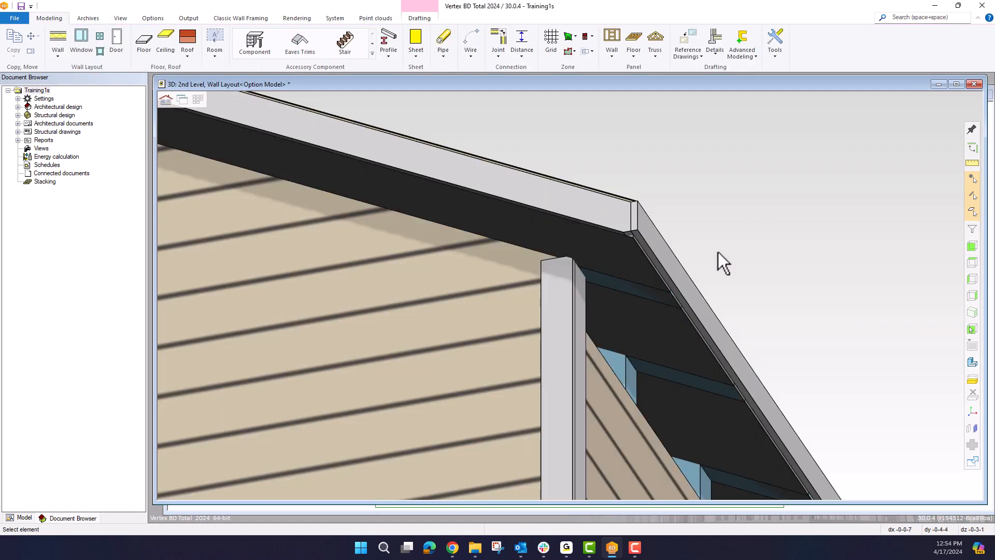
Trim the upper ends of both new corner trim boards to the plane of the main roof's underside
{"action": "left_click", "coordinate": [549, 306]}
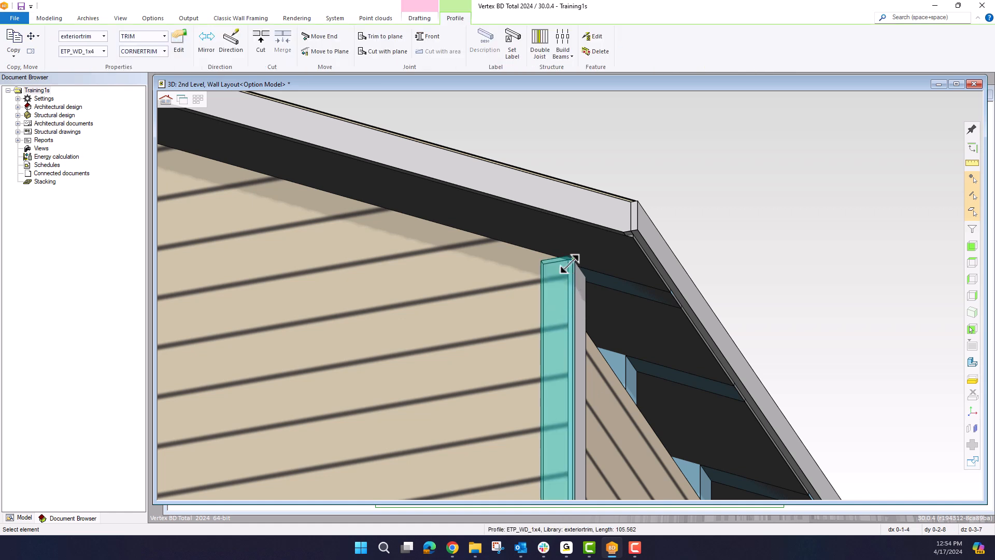
{"action": "mouse_move", "coordinate": [574, 259]}
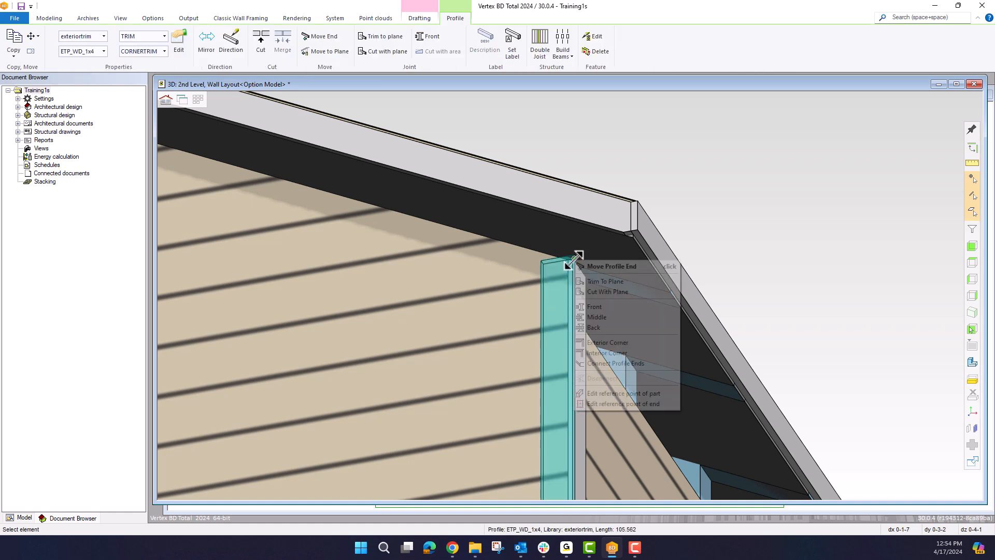
{"action": "left_click", "coordinate": [605, 281]}
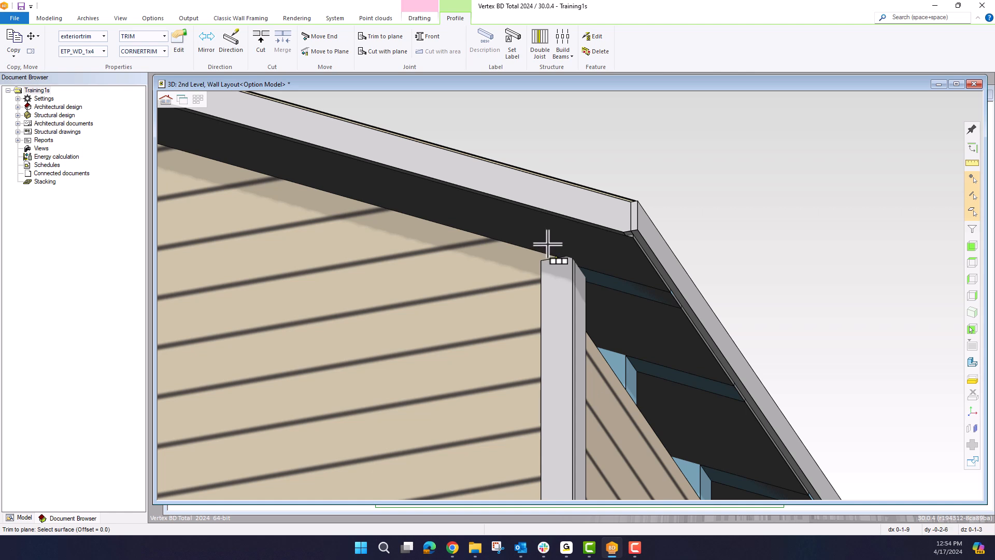
{"action": "left_click", "coordinate": [547, 244]}
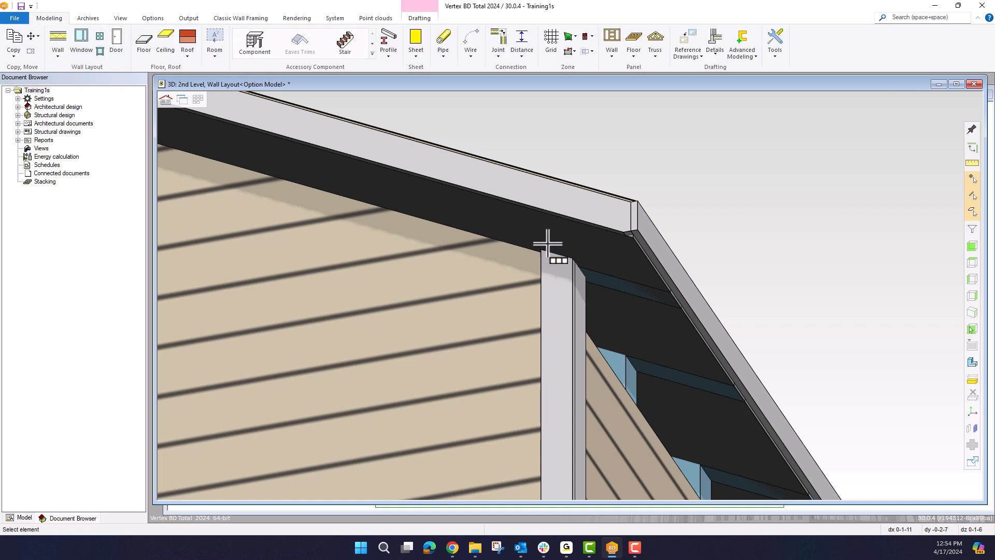
{"action": "left_click", "coordinate": [556, 275]}
{"action": "left_click", "coordinate": [581, 287]}
{"action": "left_click", "coordinate": [568, 260]}
{"action": "left_click", "coordinate": [588, 283]}
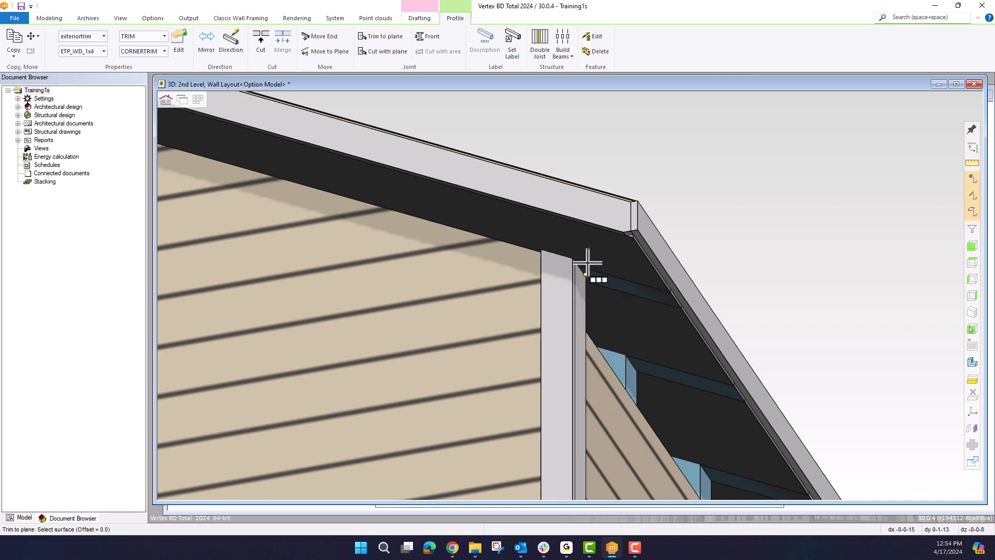
{"action": "left_click", "coordinate": [588, 261]}
{"action": "middle_click_drag", "start_coordinate": [587, 260], "coordinate": [576, 280]}
Trim the lower ends of both corner trim boards to the extension's roof surface and check the finished corner
{"action": "left_click", "coordinate": [600, 259]}
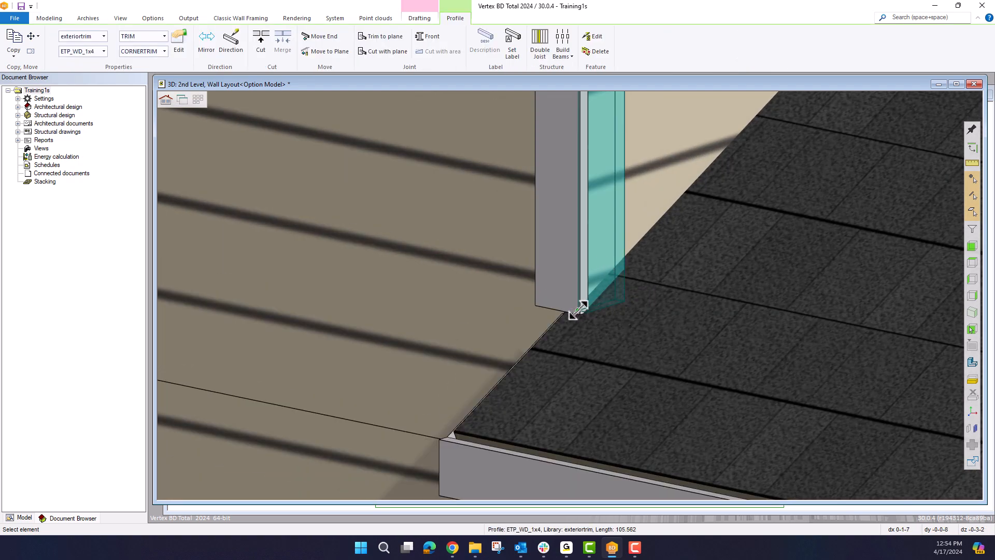
{"action": "mouse_move", "coordinate": [578, 309]}
{"action": "left_click", "coordinate": [609, 331]}
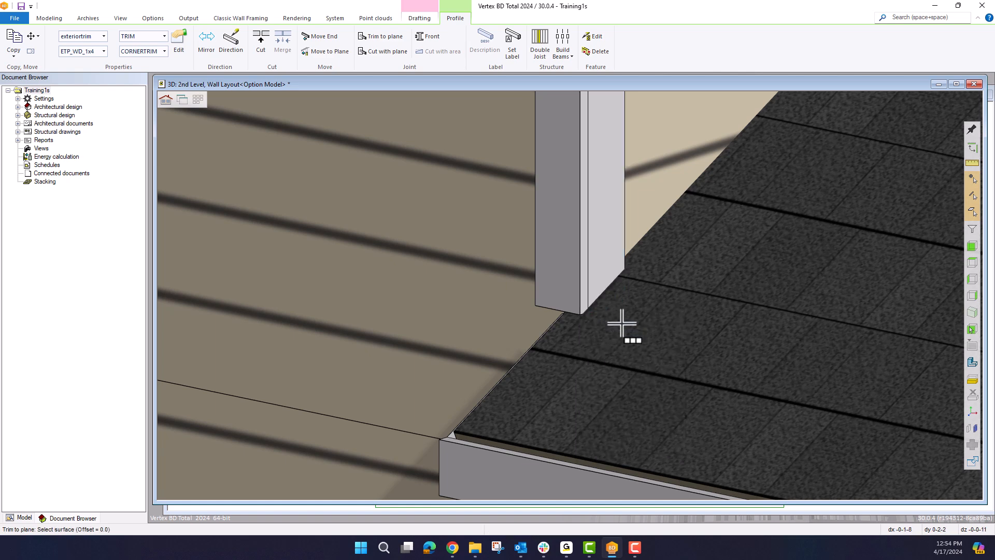
{"action": "left_click", "coordinate": [625, 325]}
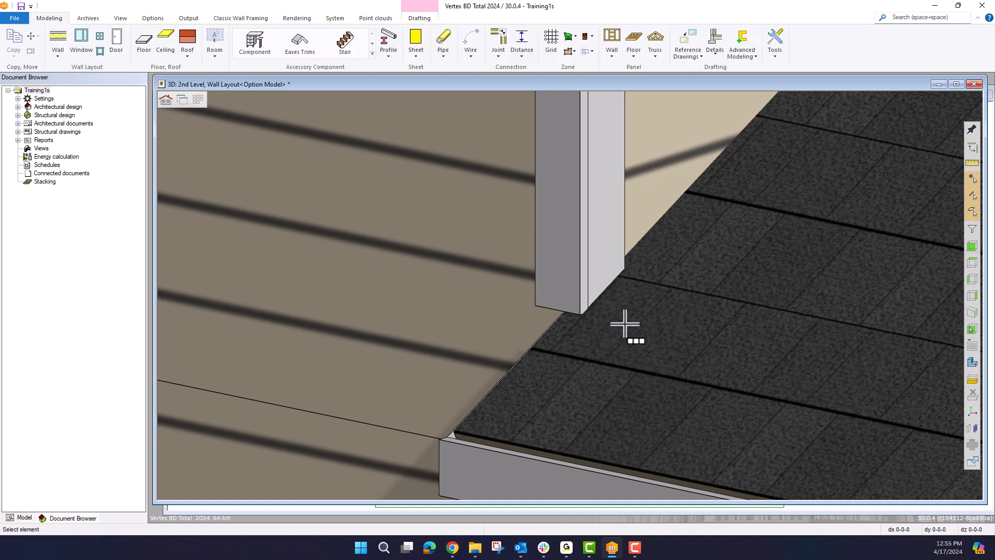
{"action": "left_click", "coordinate": [560, 288]}
{"action": "mouse_move", "coordinate": [583, 311]}
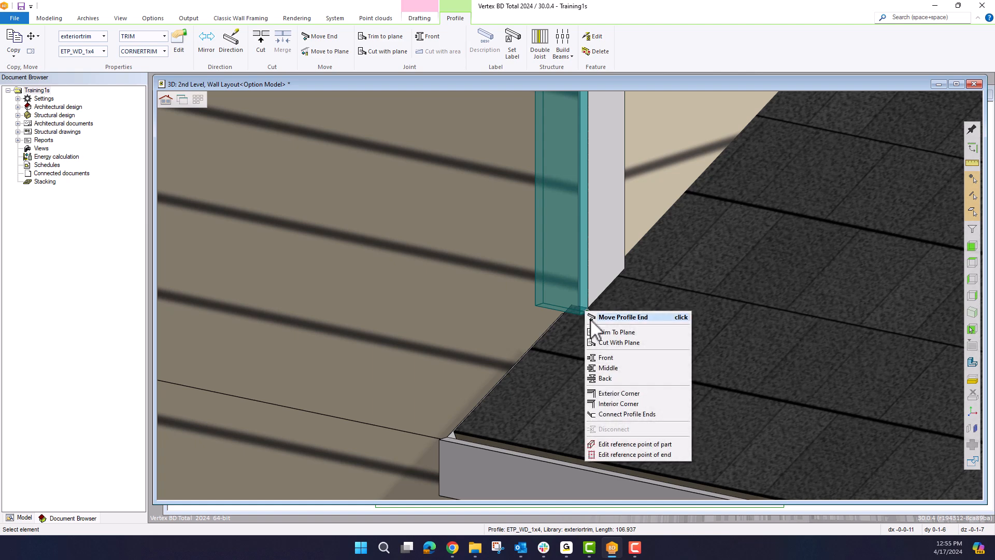
{"action": "left_click", "coordinate": [605, 333]}
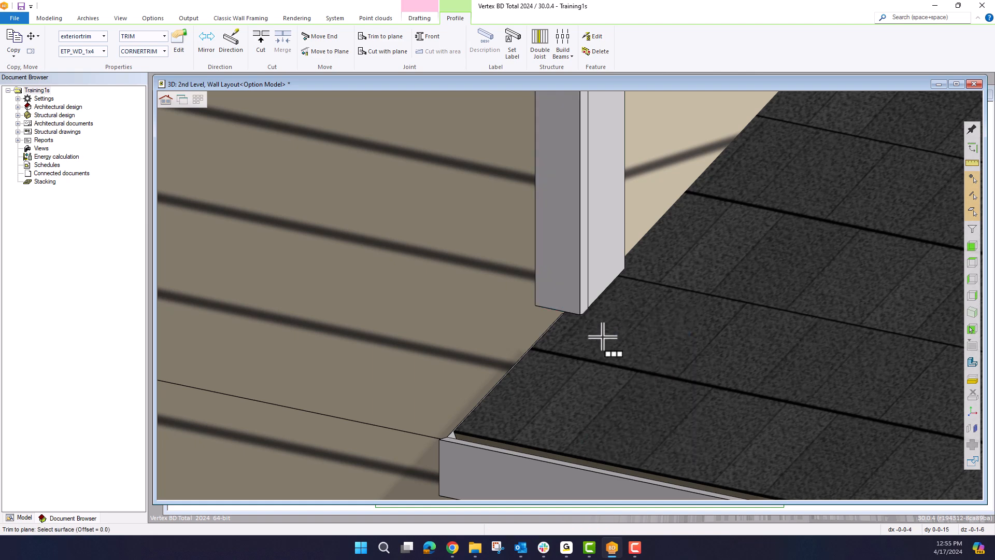
{"action": "left_click", "coordinate": [602, 337]}
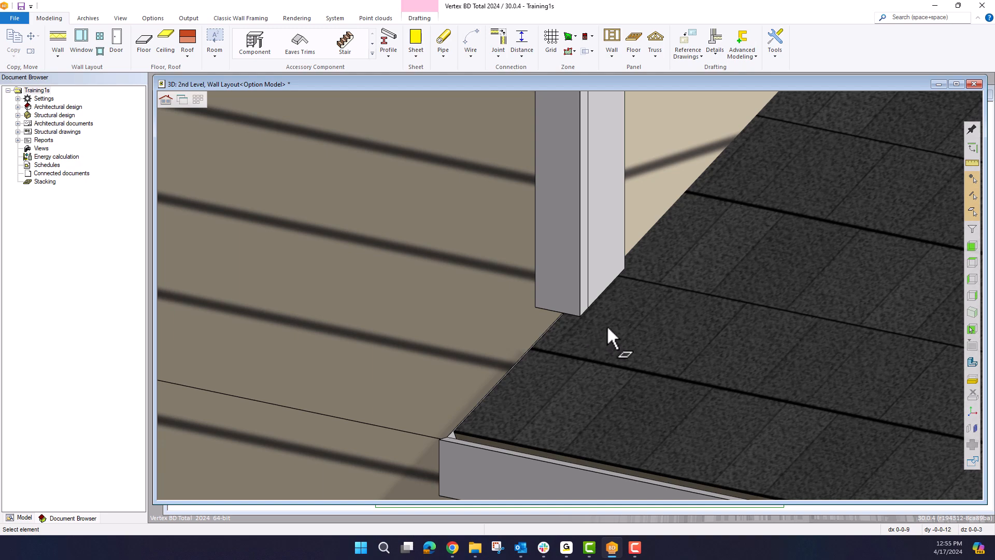
{"action": "scroll", "coordinate": [605, 325], "scroll_direction": "down", "scroll_amount": 10}
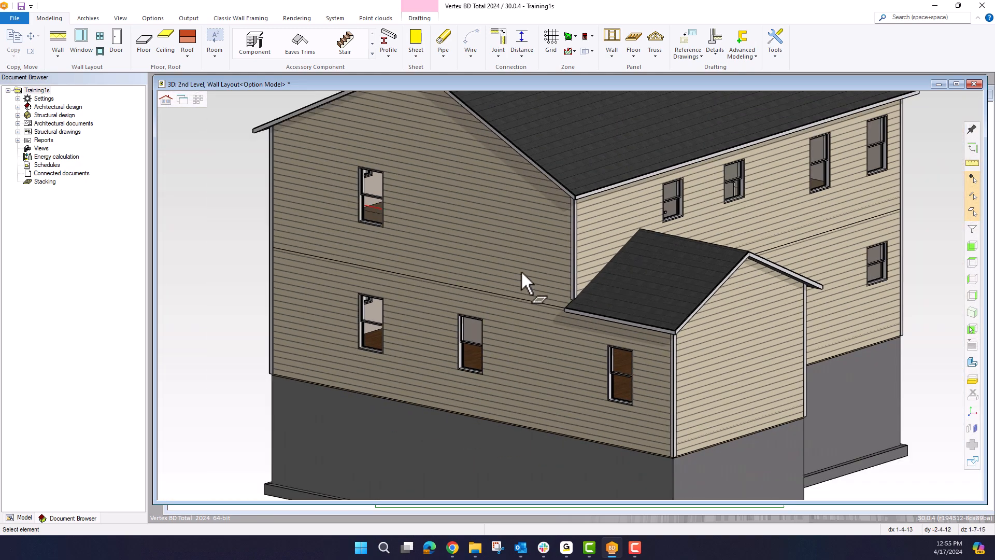
{"action": "middle_click_drag", "start_coordinate": [311, 233], "coordinate": [568, 288]}
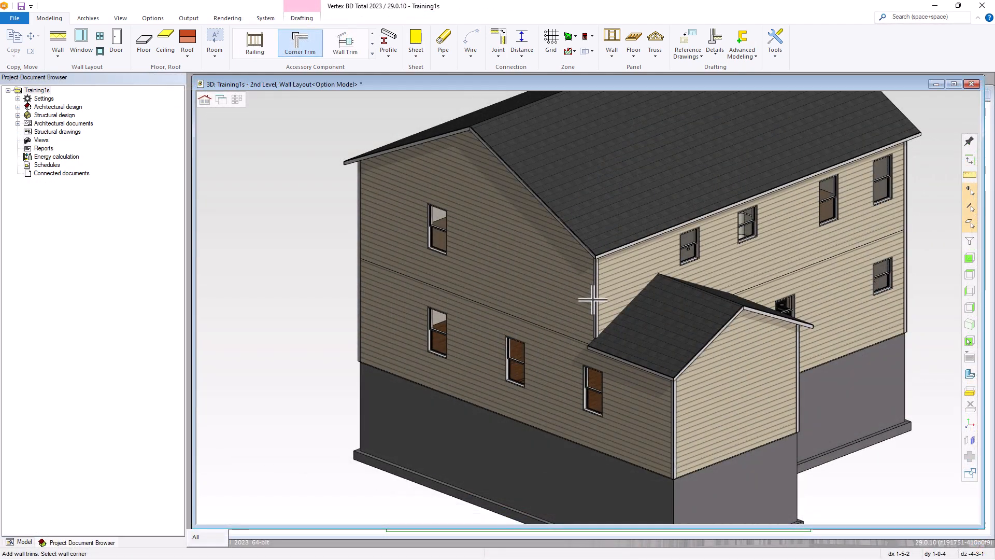
Add a flat 1x10 horizontal wall trim across the full width of the second-level front wall, located at the floor line
{"action": "key", "text": "Escape"}
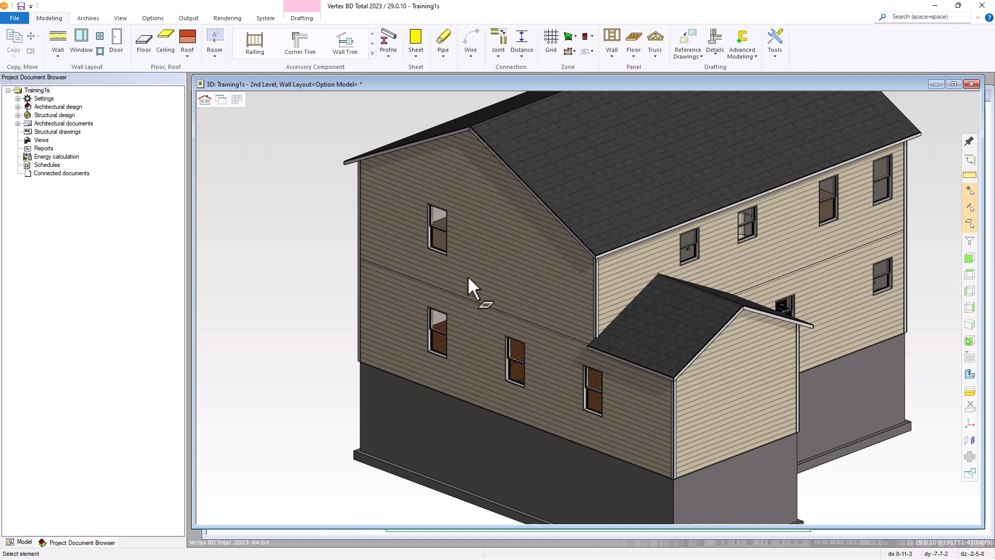
{"action": "scroll", "coordinate": [481, 278], "scroll_direction": "up", "scroll_amount": 2}
{"action": "mouse_move", "coordinate": [594, 310]}
{"action": "middle_mouse_down"}
{"action": "mouse_move", "coordinate": [706, 305]}
{"action": "mouse_move", "coordinate": [586, 308]}
{"action": "middle_mouse_up"}
{"action": "middle_click_drag", "start_coordinate": [378, 333], "coordinate": [637, 296]}
{"action": "scroll", "coordinate": [638, 296], "scroll_direction": "up", "scroll_amount": 5}
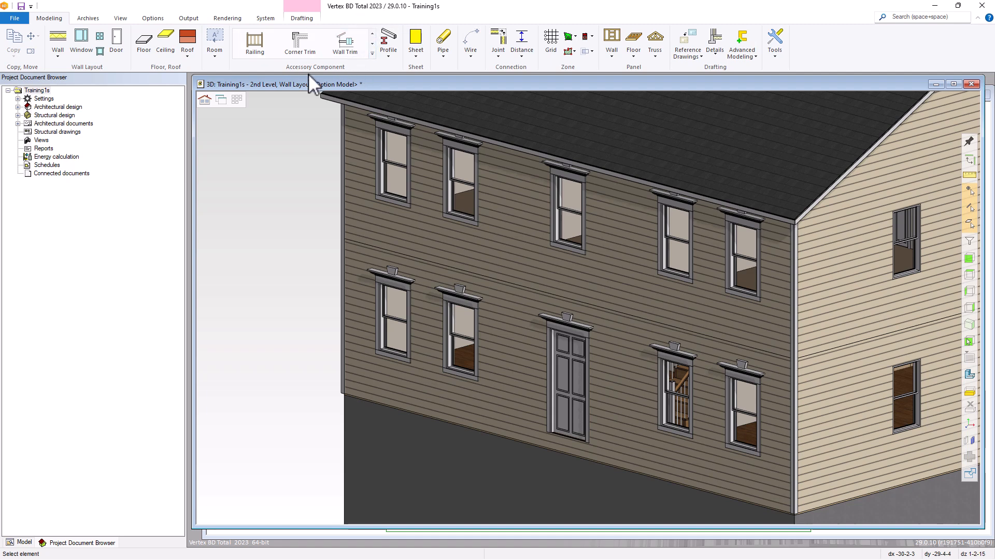
{"action": "left_click", "coordinate": [346, 50]}
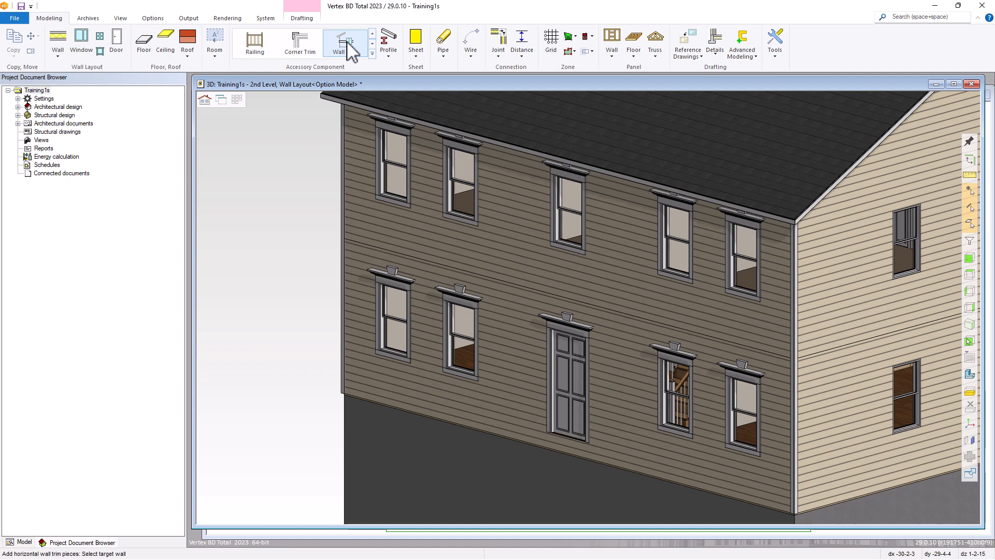
{"action": "left_click", "coordinate": [568, 273]}
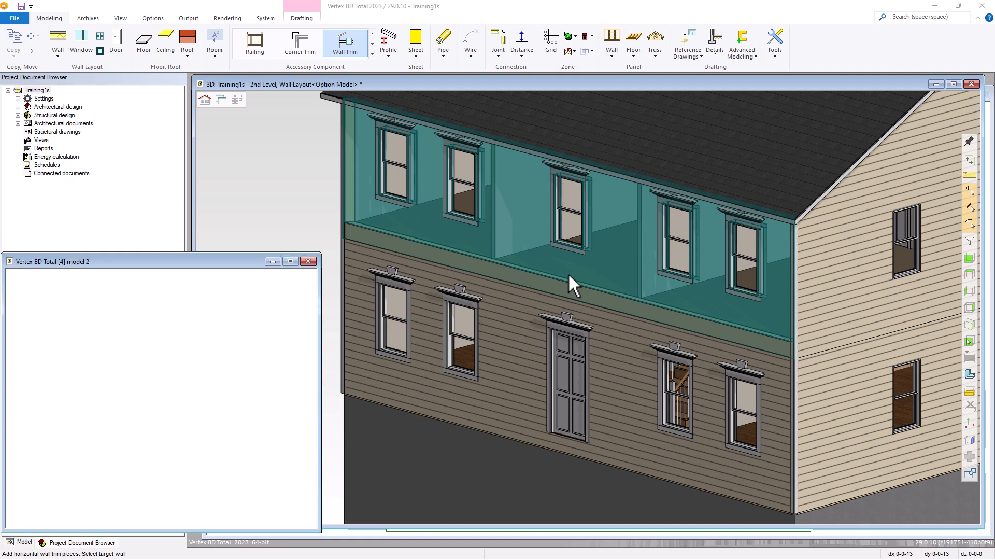
{"action": "left_click_drag", "start_coordinate": [170, 260], "coordinate": [464, 112]}
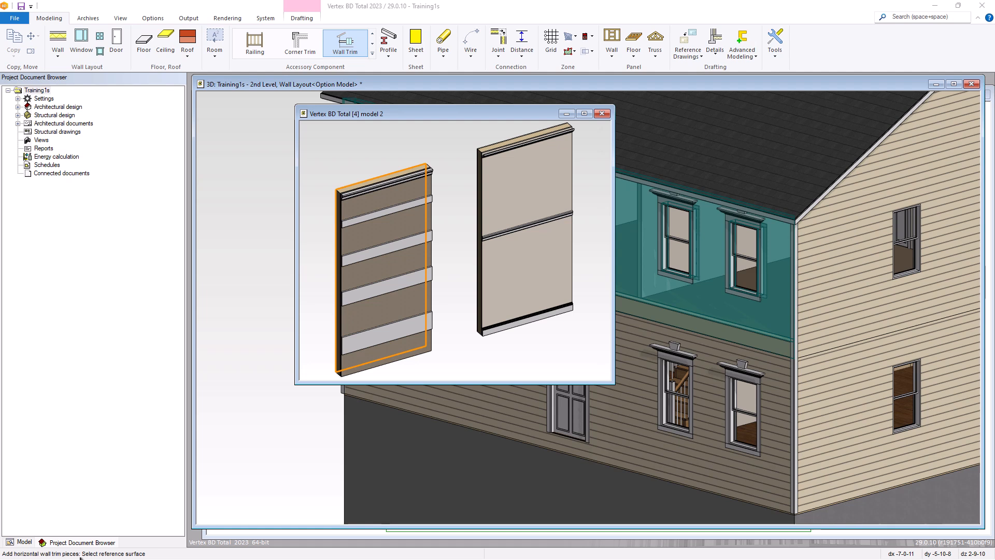
{"action": "left_click", "coordinate": [392, 305]}
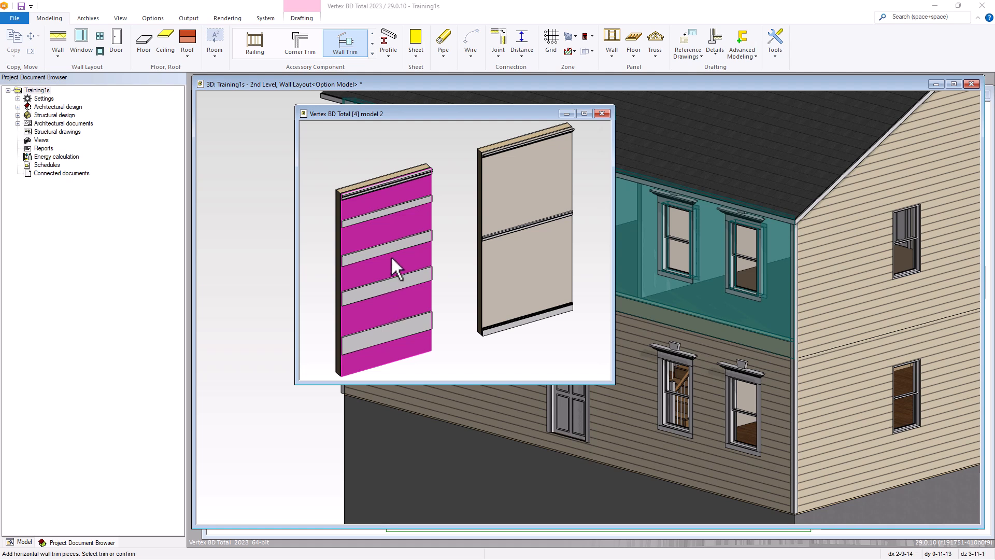
{"action": "left_click", "coordinate": [387, 334]}
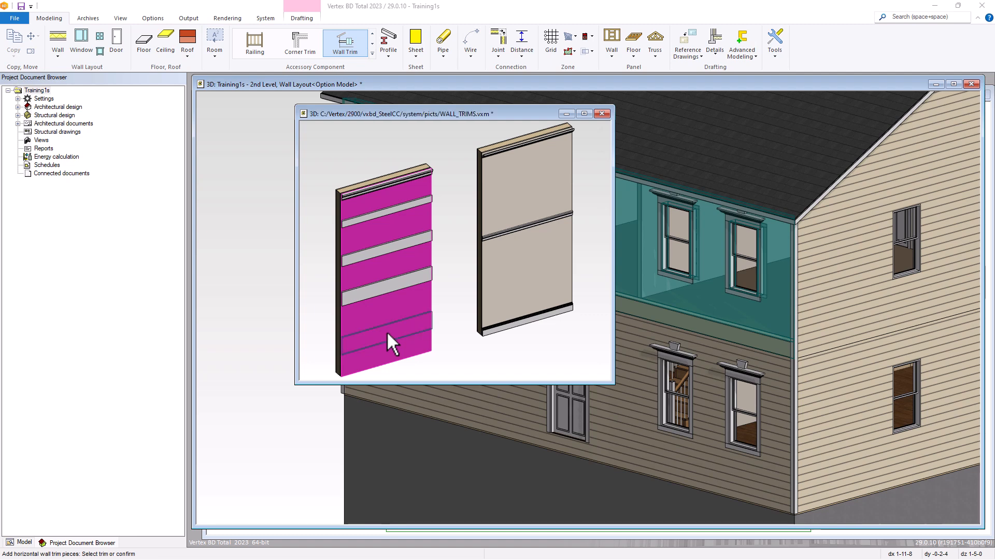
{"action": "middle_click", "coordinate": [388, 333]}
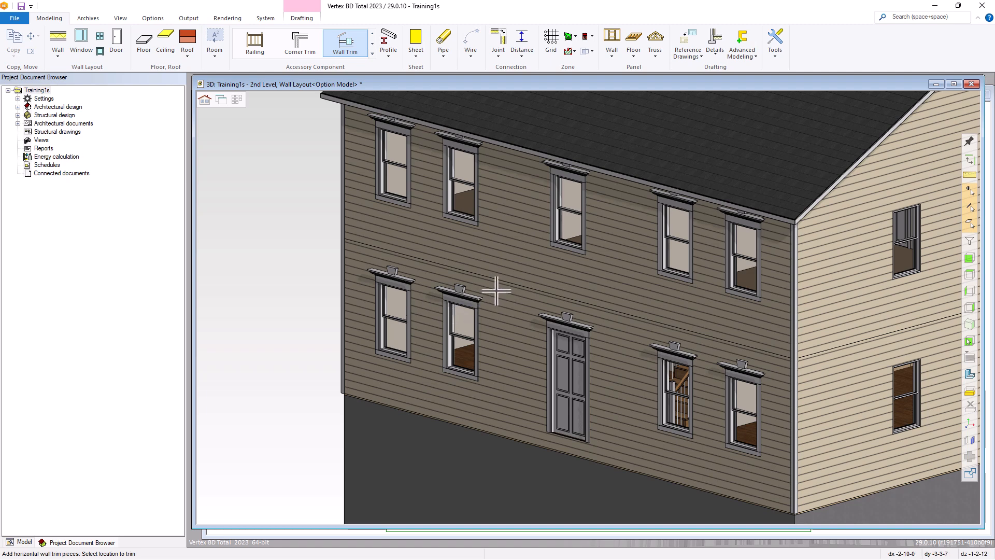
{"action": "left_click", "coordinate": [344, 242]}
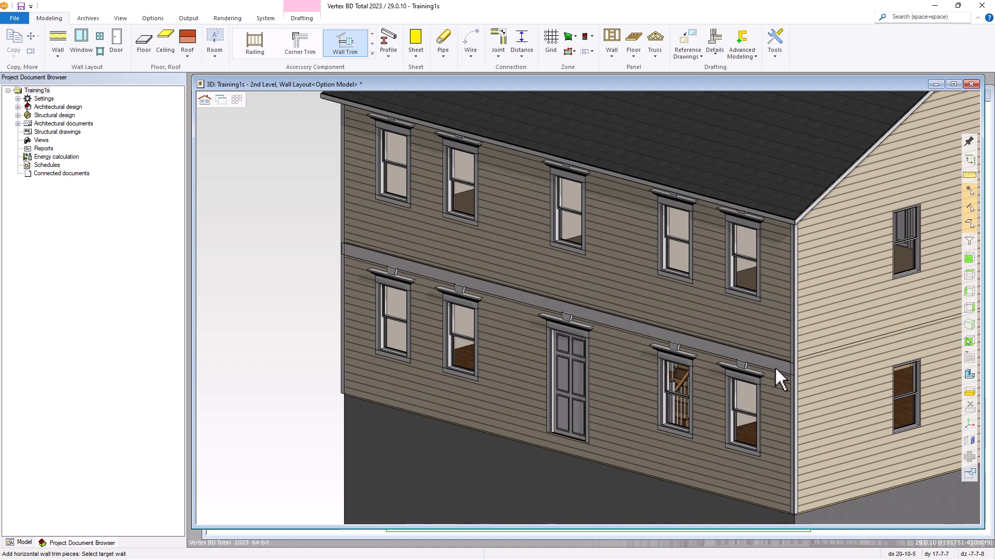
Move the 1x10 trim up the front wall so its lower edge aligns with the seam between the two levels
{"action": "scroll", "coordinate": [776, 366], "scroll_direction": "up", "scroll_amount": 3}
{"action": "scroll", "coordinate": [591, 303], "scroll_direction": "up", "scroll_amount": 3}
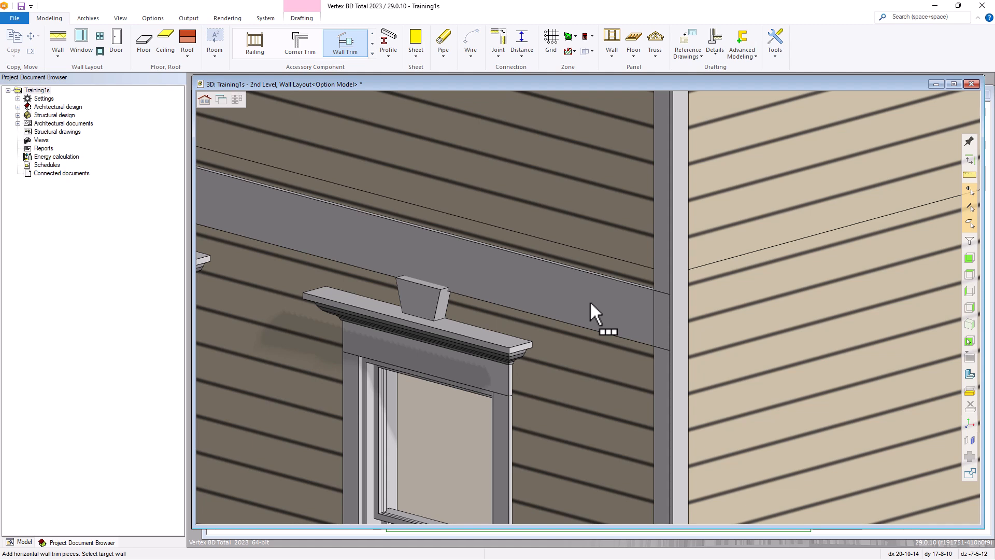
{"action": "right_click", "coordinate": [591, 304]}
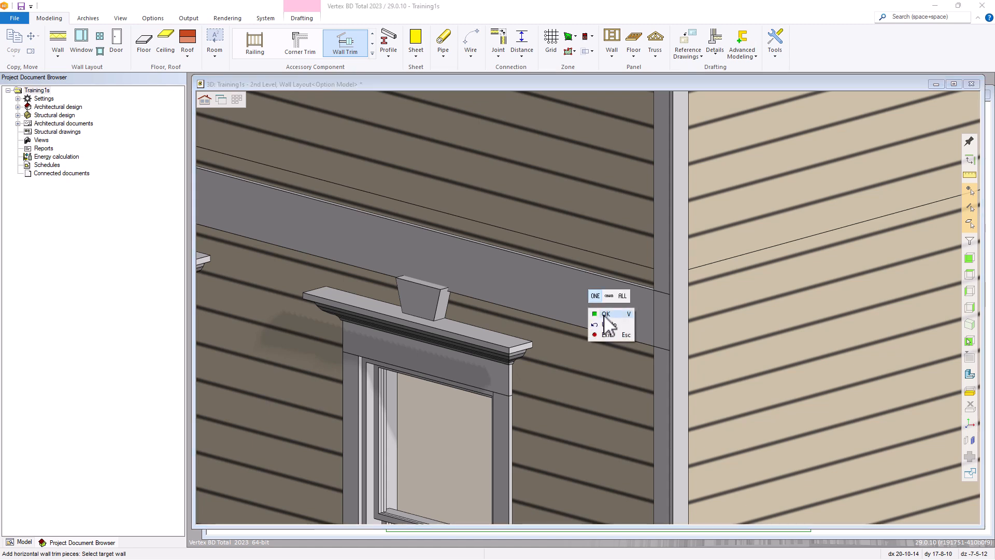
{"action": "left_click", "coordinate": [608, 335]}
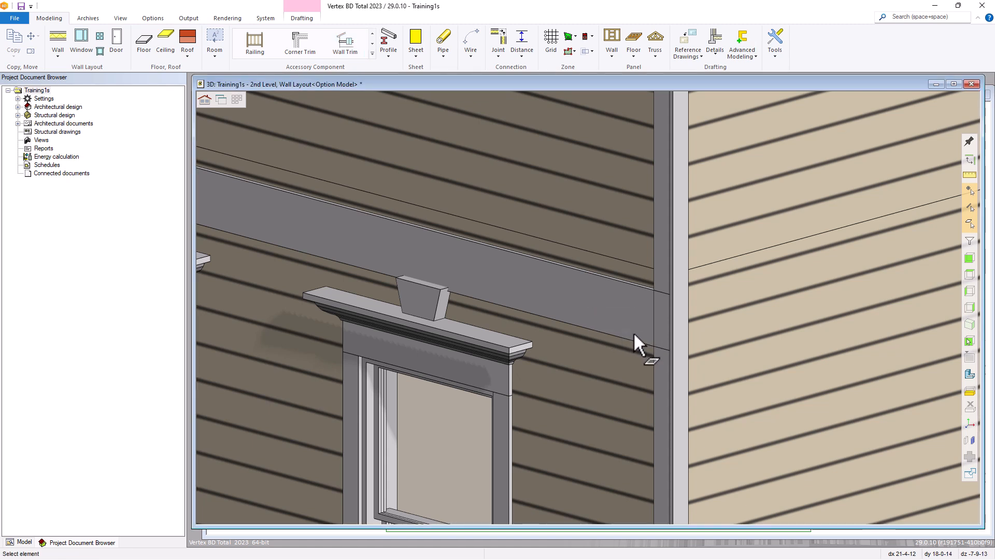
{"action": "left_click", "coordinate": [633, 332]}
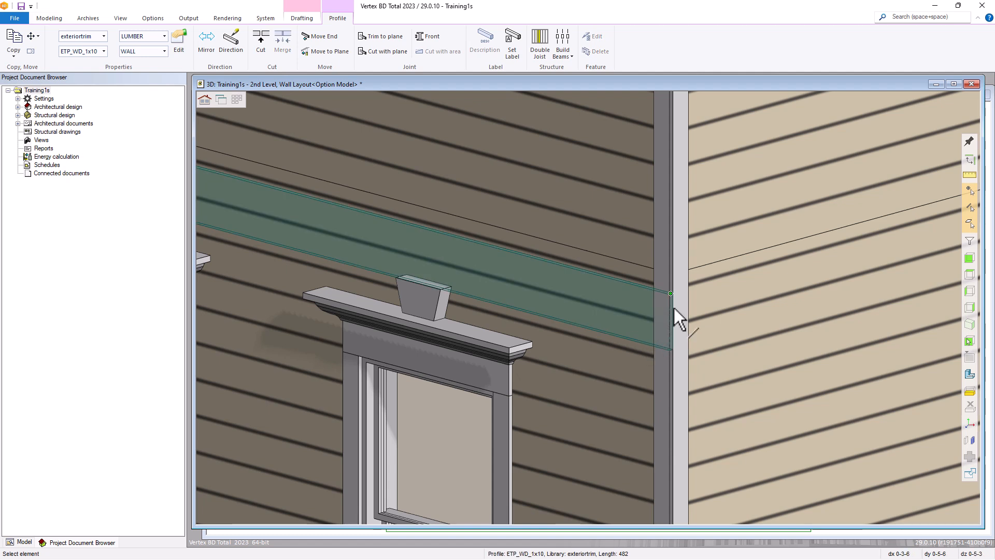
{"action": "middle_click_drag", "start_coordinate": [668, 344], "coordinate": [588, 310]}
{"action": "scroll", "coordinate": [587, 310], "scroll_direction": "up", "scroll_amount": 1}
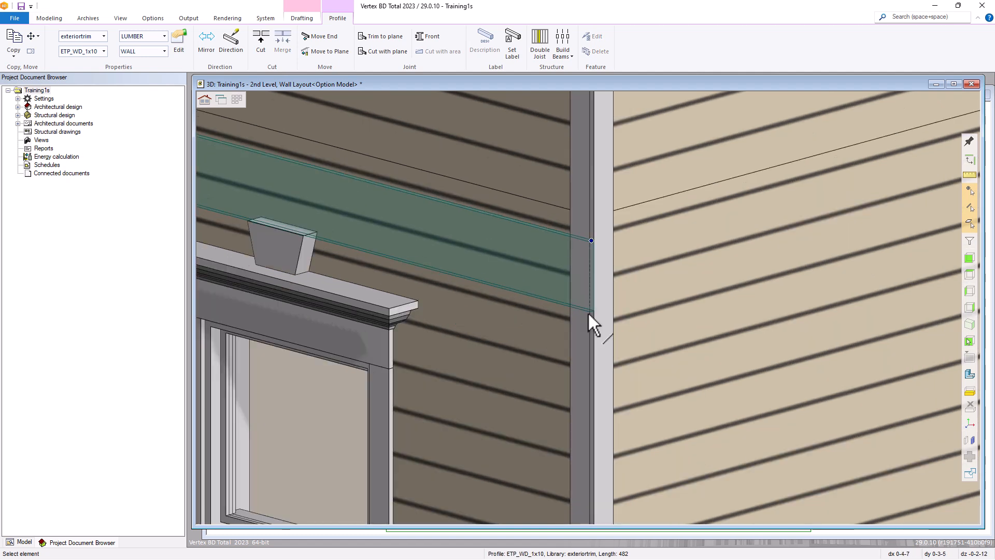
{"action": "right_click", "coordinate": [589, 313]}
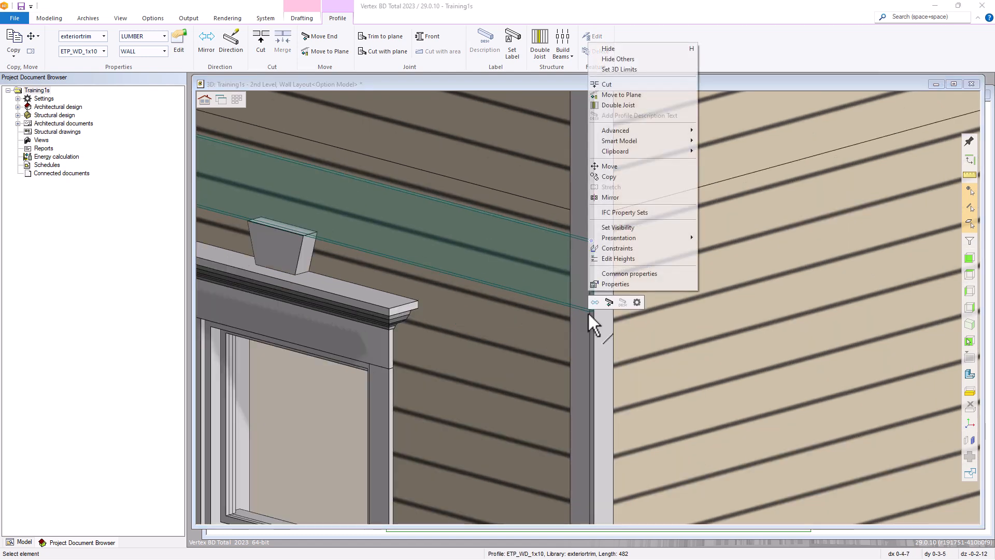
{"action": "left_click", "coordinate": [610, 167]}
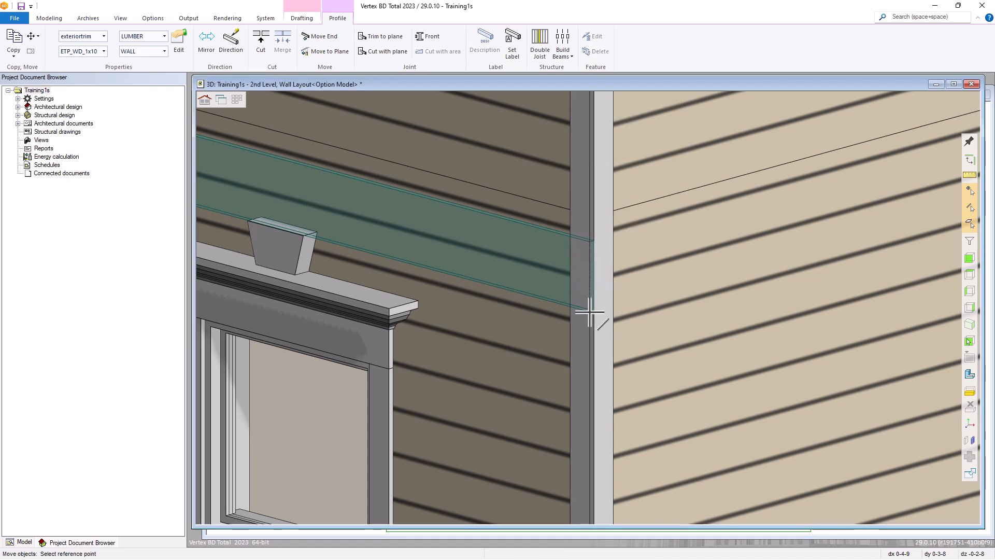
{"action": "left_click", "coordinate": [593, 310]}
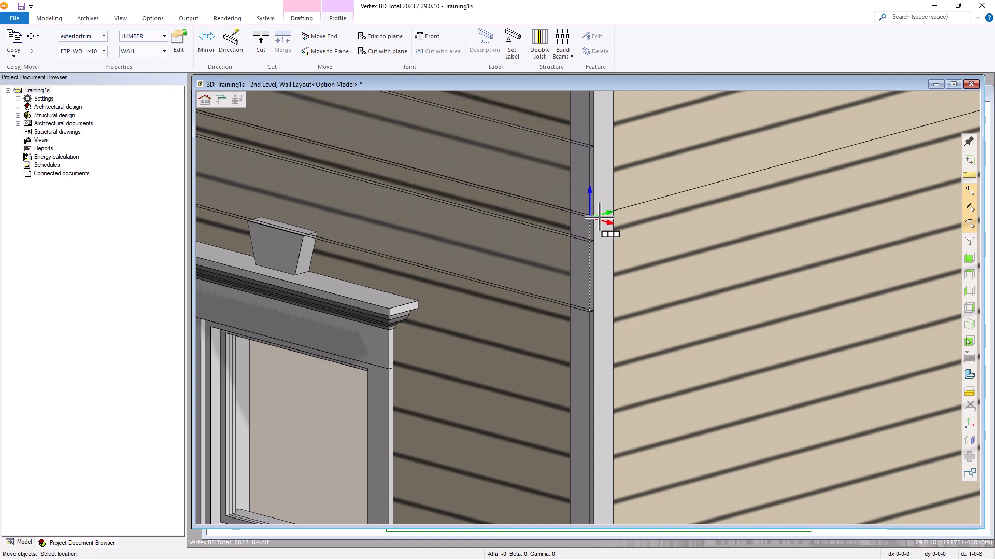
{"action": "left_click", "coordinate": [590, 217]}
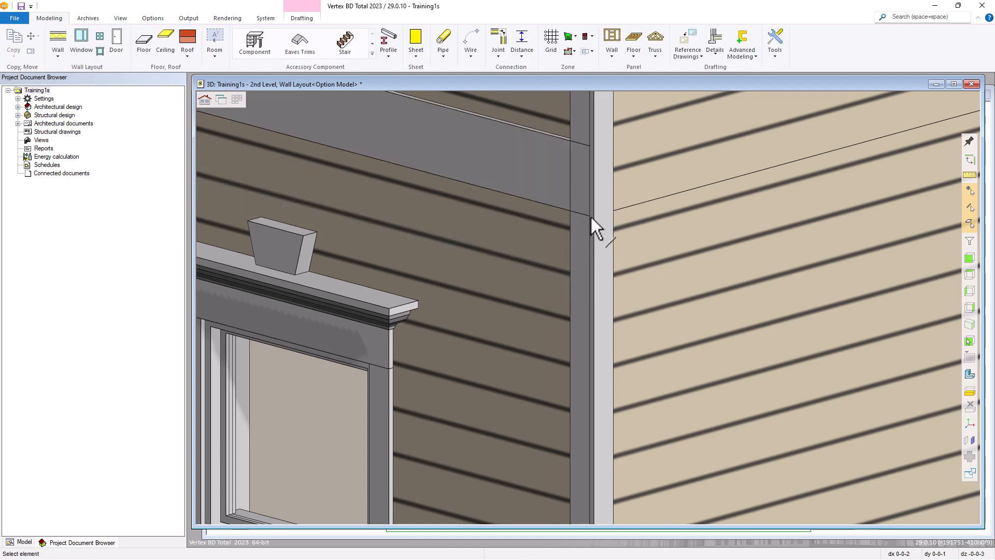
{"action": "middle_click_drag", "start_coordinate": [593, 233], "coordinate": [558, 281]}
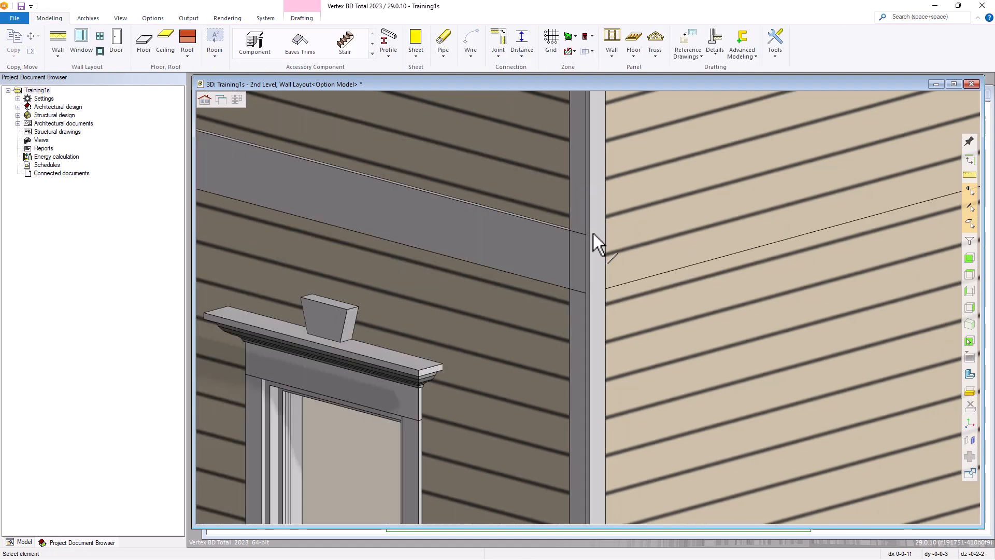
Shorten the 1x10 trim at the corner beside the gable side wall so it ends at the corner trim's inner edge
{"action": "scroll", "coordinate": [552, 296], "scroll_direction": "up", "scroll_amount": 2}
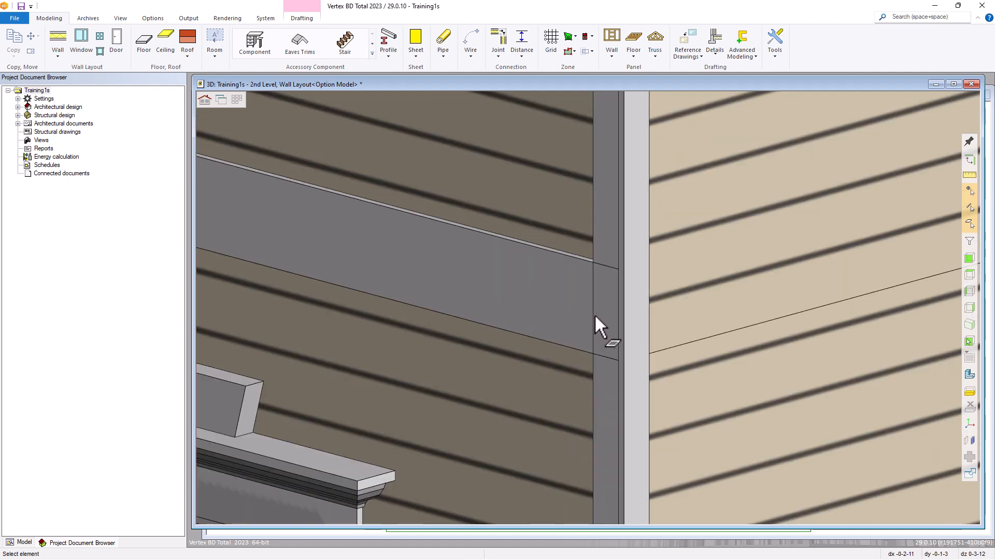
{"action": "left_click", "coordinate": [570, 300]}
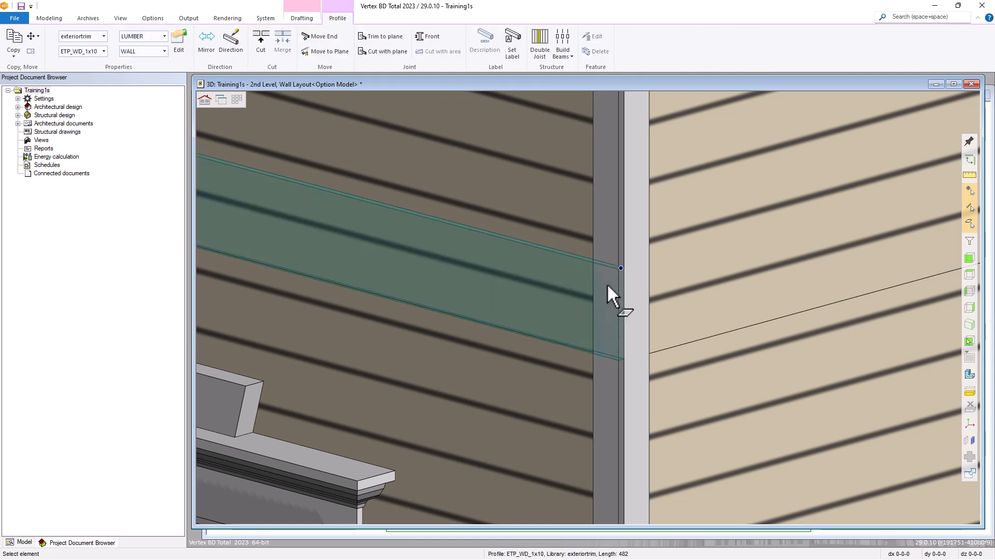
{"action": "left_click", "coordinate": [620, 269]}
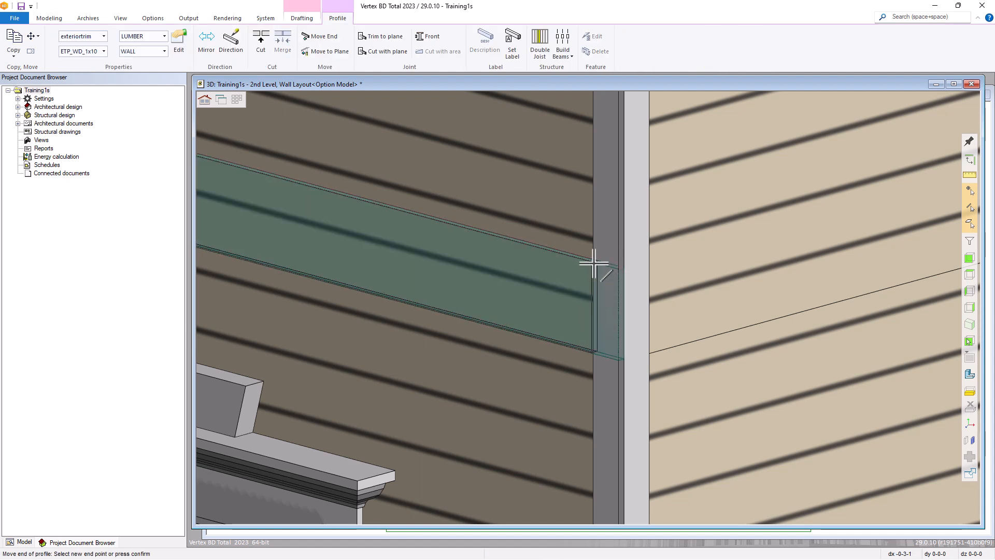
{"action": "left_click", "coordinate": [594, 263]}
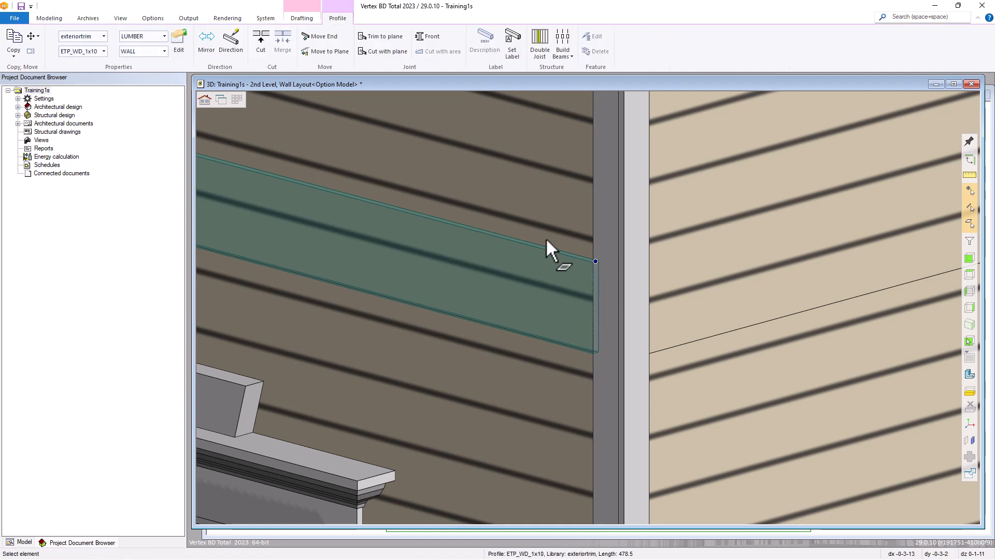
{"action": "left_click", "coordinate": [540, 371]}
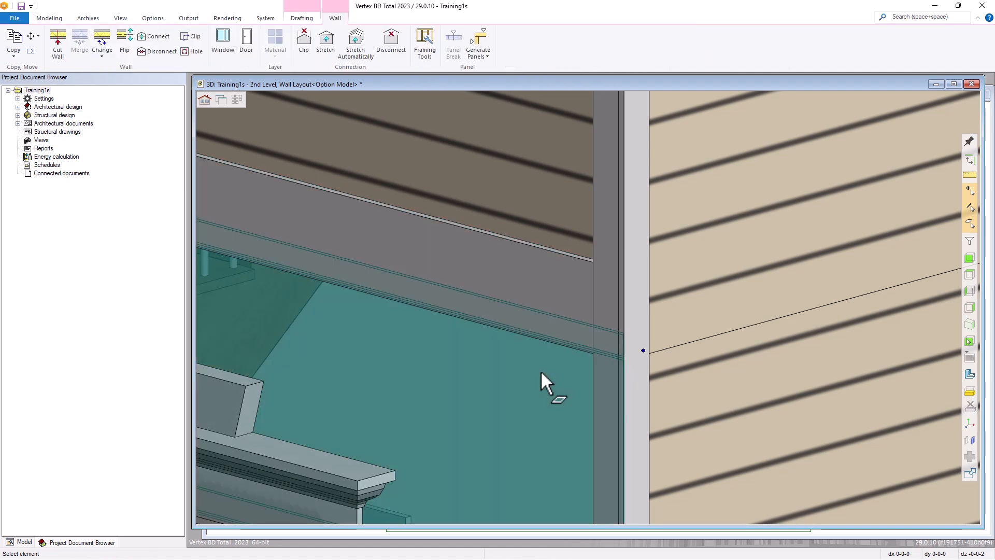
Shorten the opposite end of the 1x10 front wall trim to the inner edge of the corner trim there
{"action": "scroll", "coordinate": [540, 370], "scroll_direction": "down", "scroll_amount": 5}
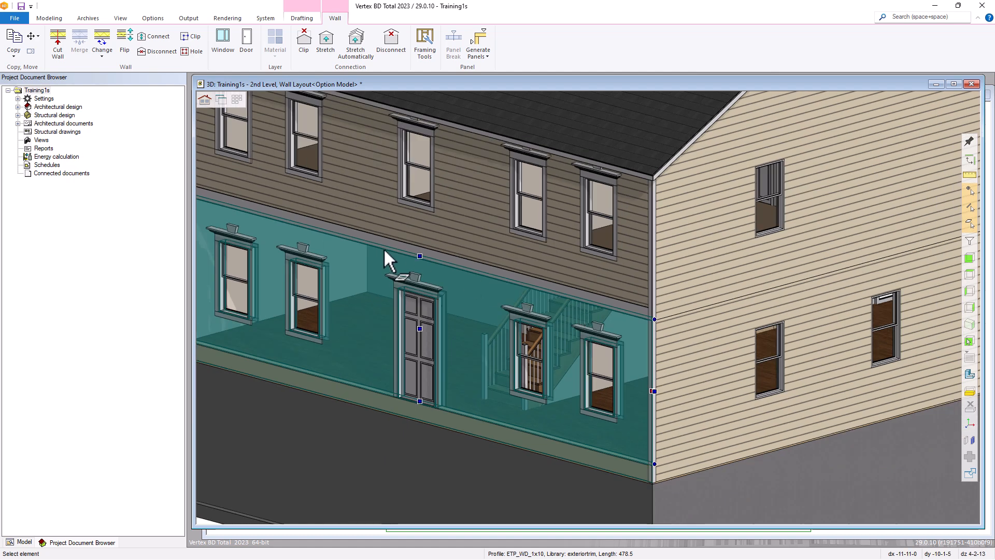
{"action": "scroll", "coordinate": [384, 248], "scroll_direction": "down", "scroll_amount": 3}
{"action": "scroll", "coordinate": [589, 304], "scroll_direction": "up", "scroll_amount": 8}
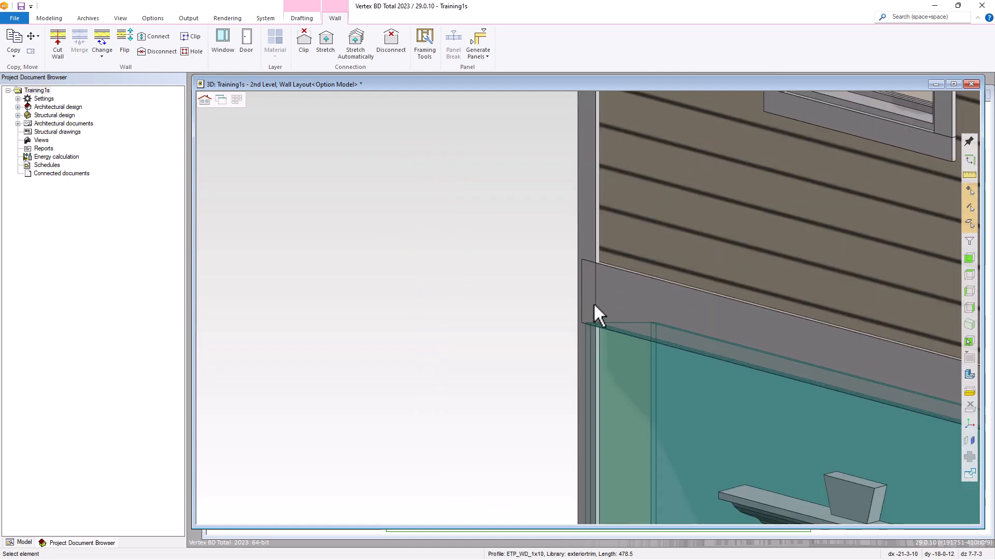
{"action": "left_click", "coordinate": [632, 280]}
{"action": "left_click", "coordinate": [585, 260]}
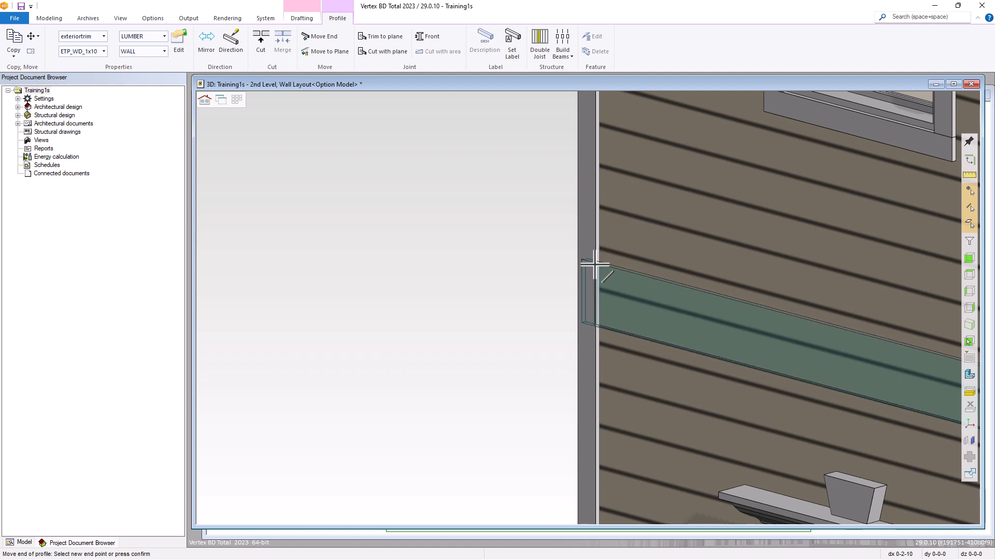
{"action": "left_click", "coordinate": [595, 265]}
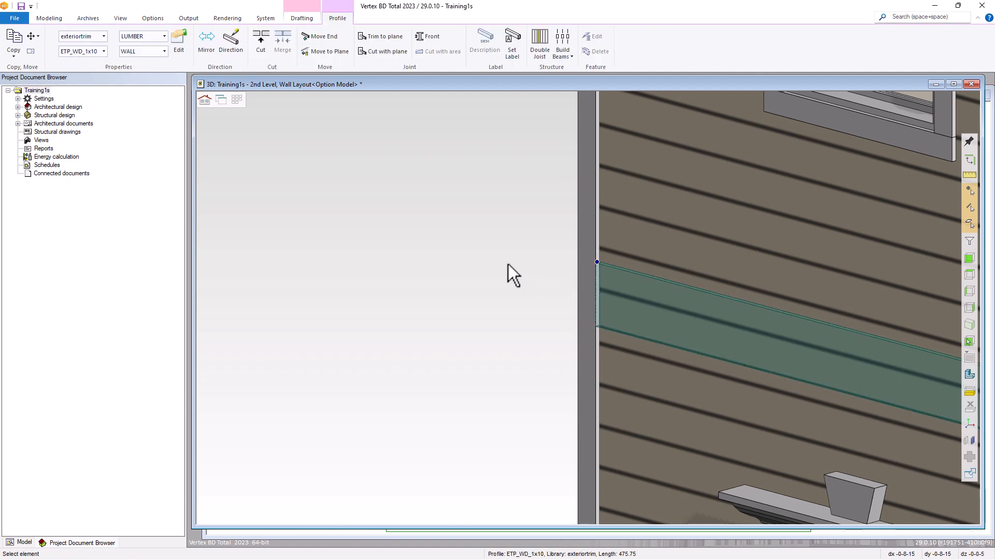
Check the finished trim across the front facade, switch to the 2D 2nd Level wall layout, and save it
{"action": "scroll", "coordinate": [508, 366], "scroll_direction": "down", "scroll_amount": 2}
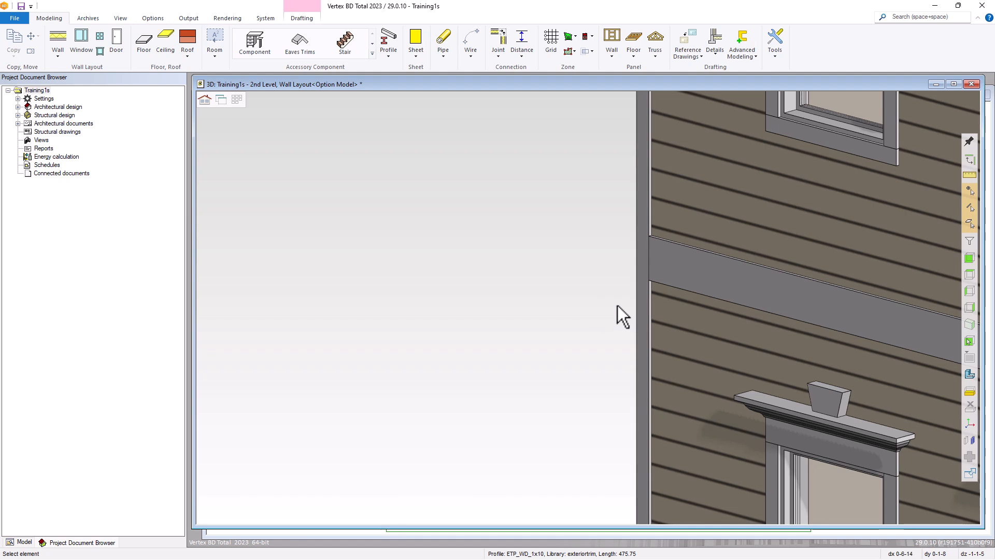
{"action": "scroll", "coordinate": [629, 302], "scroll_direction": "down", "scroll_amount": 3}
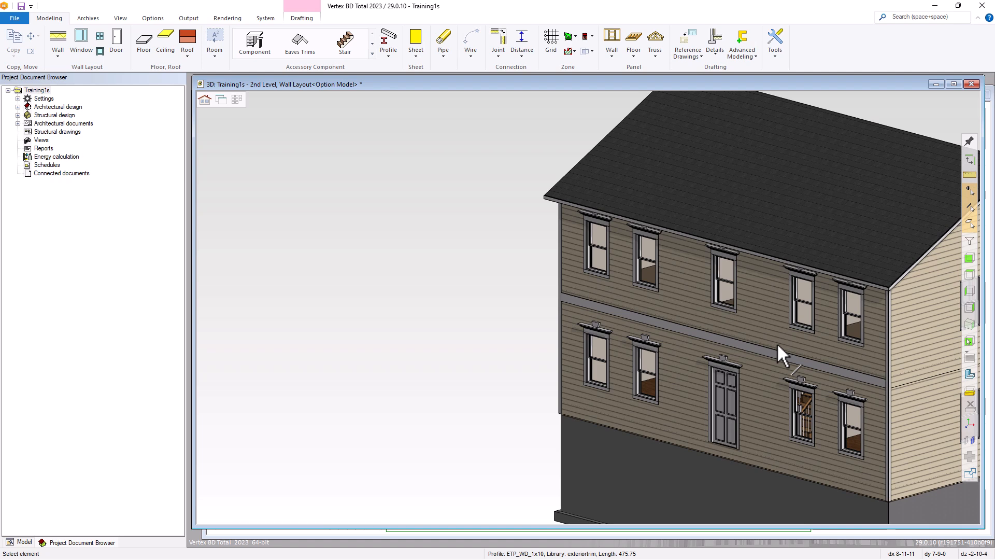
{"action": "key", "text": "ctrl+Tab"}
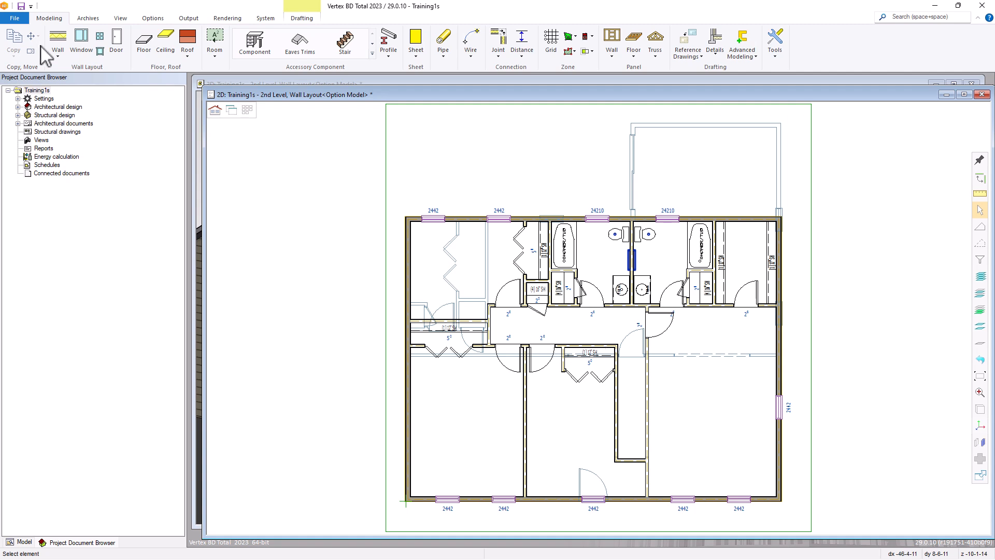
{"action": "left_click", "coordinate": [21, 7]}
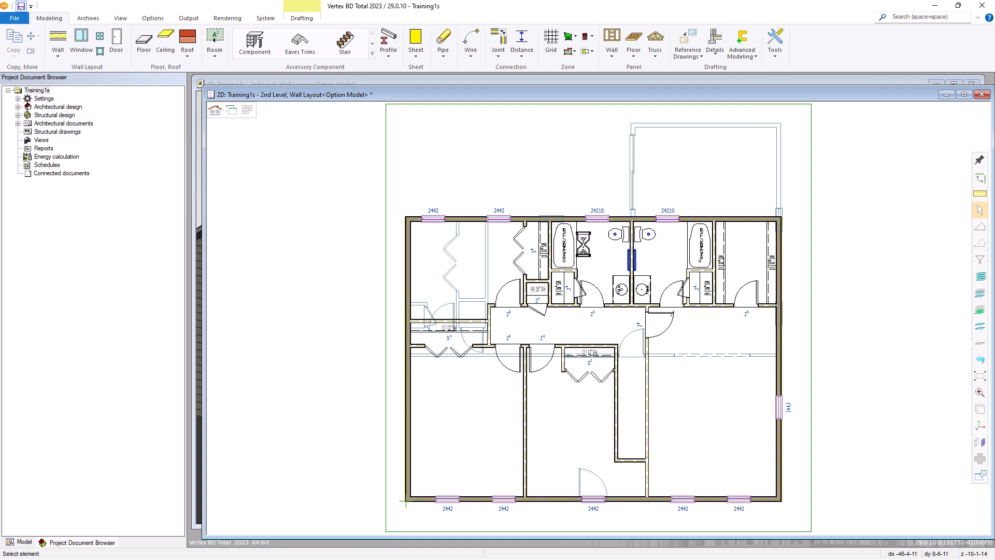